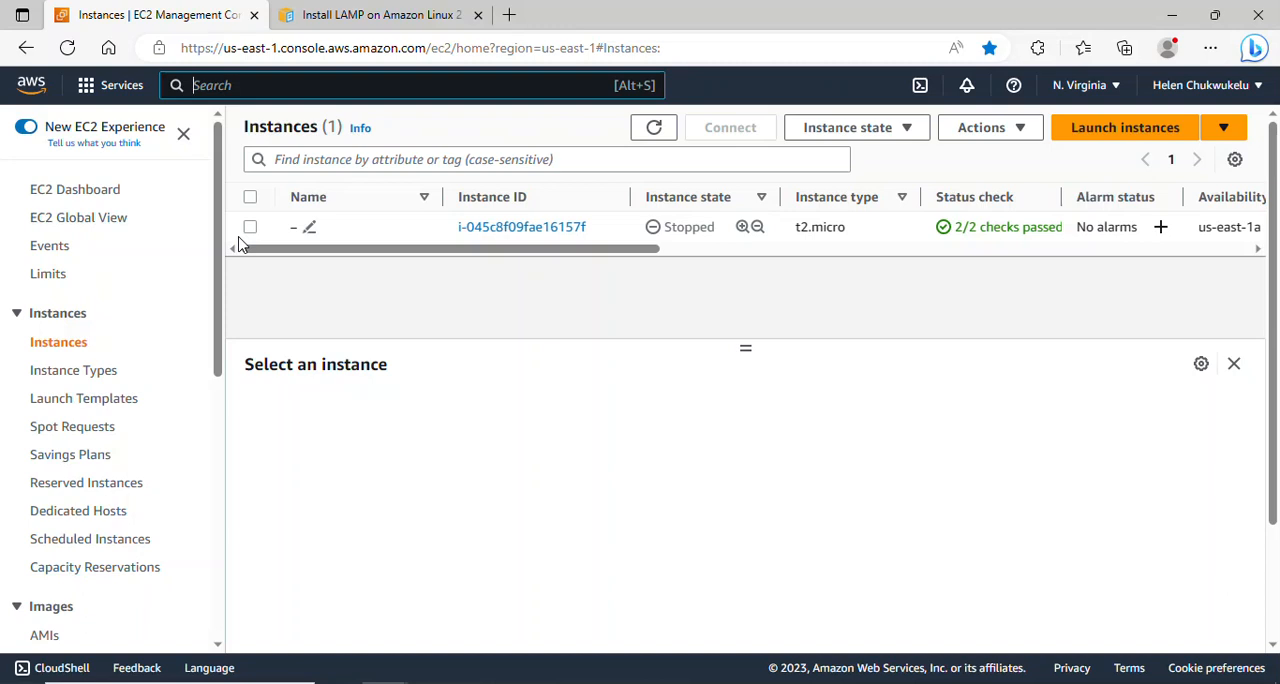
# - Search for the VPC service and open the list of existing VPCs
pyautogui.write('vpc')
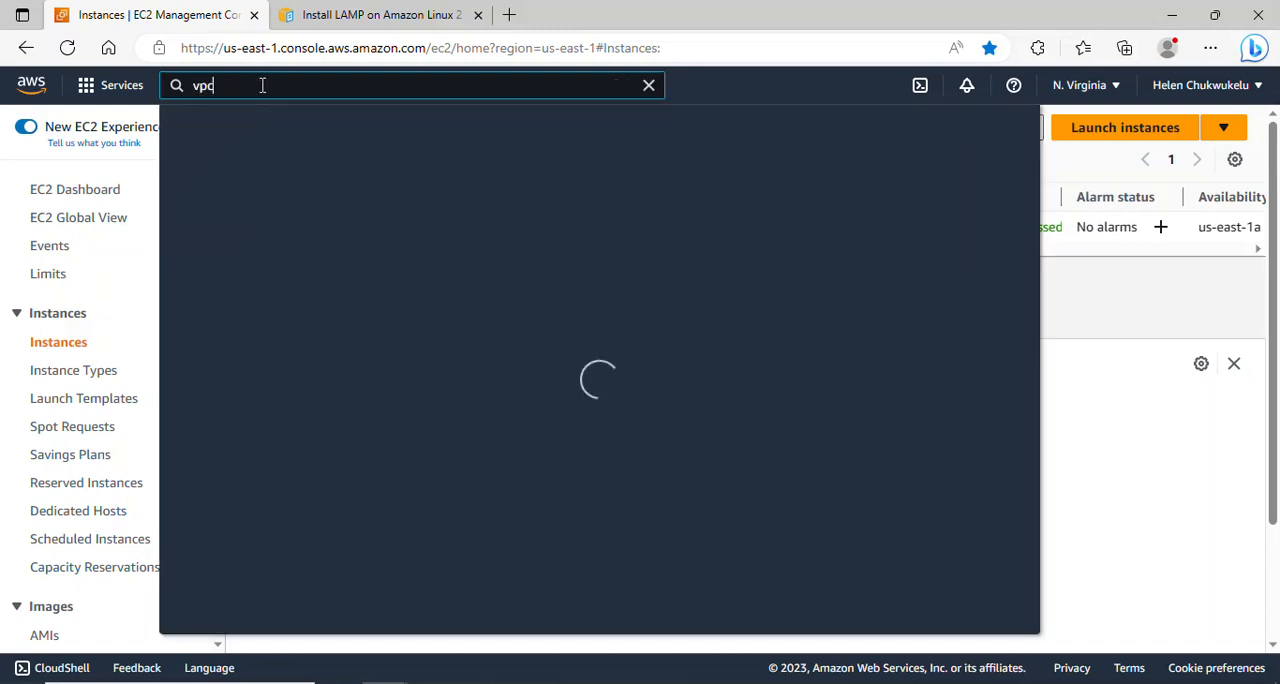
pyautogui.click(462, 229)
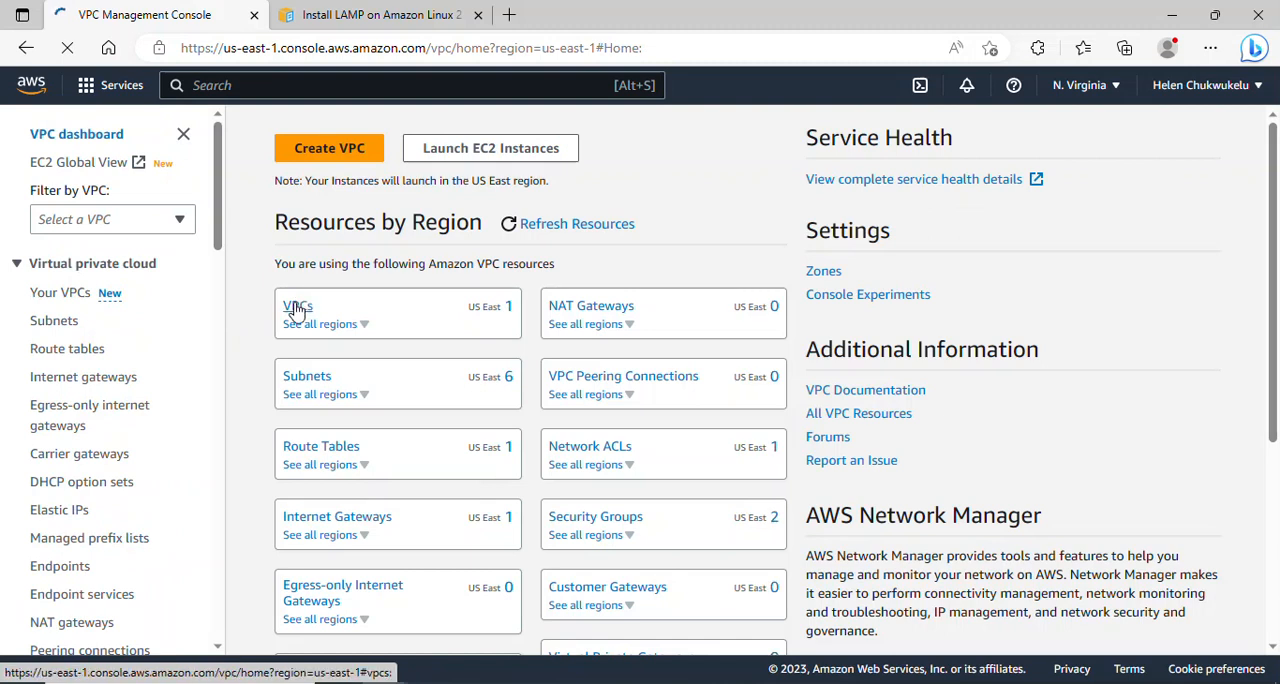
pyautogui.click(295, 309)
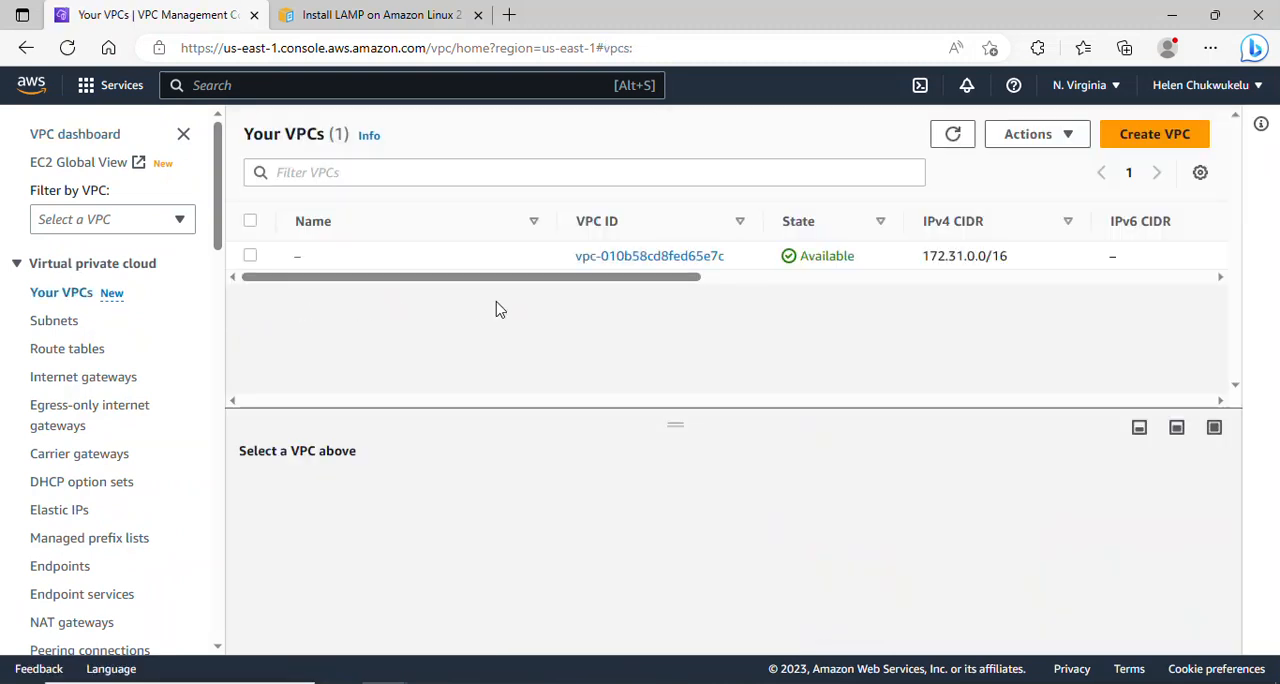
pyautogui.moveTo(354, 277); pyautogui.dragTo(237, 280)
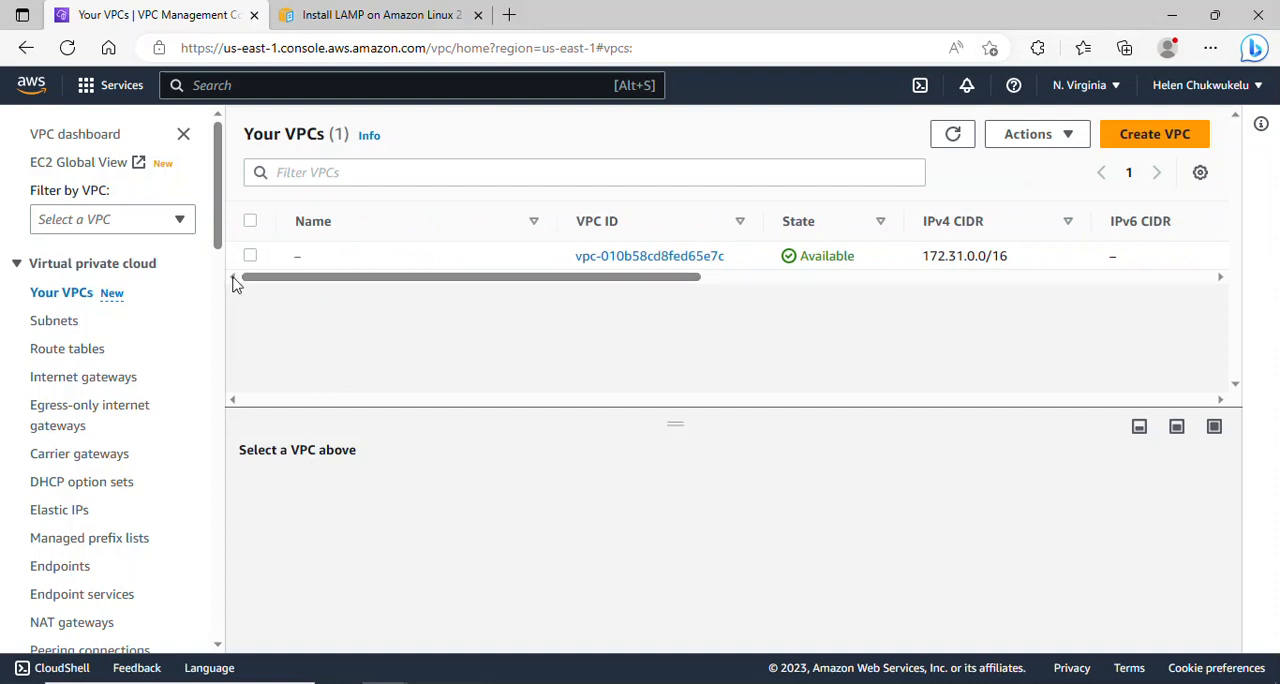
# - Start creating a VPC-only resource with the name tag project-vpc
pyautogui.click(1148, 145)
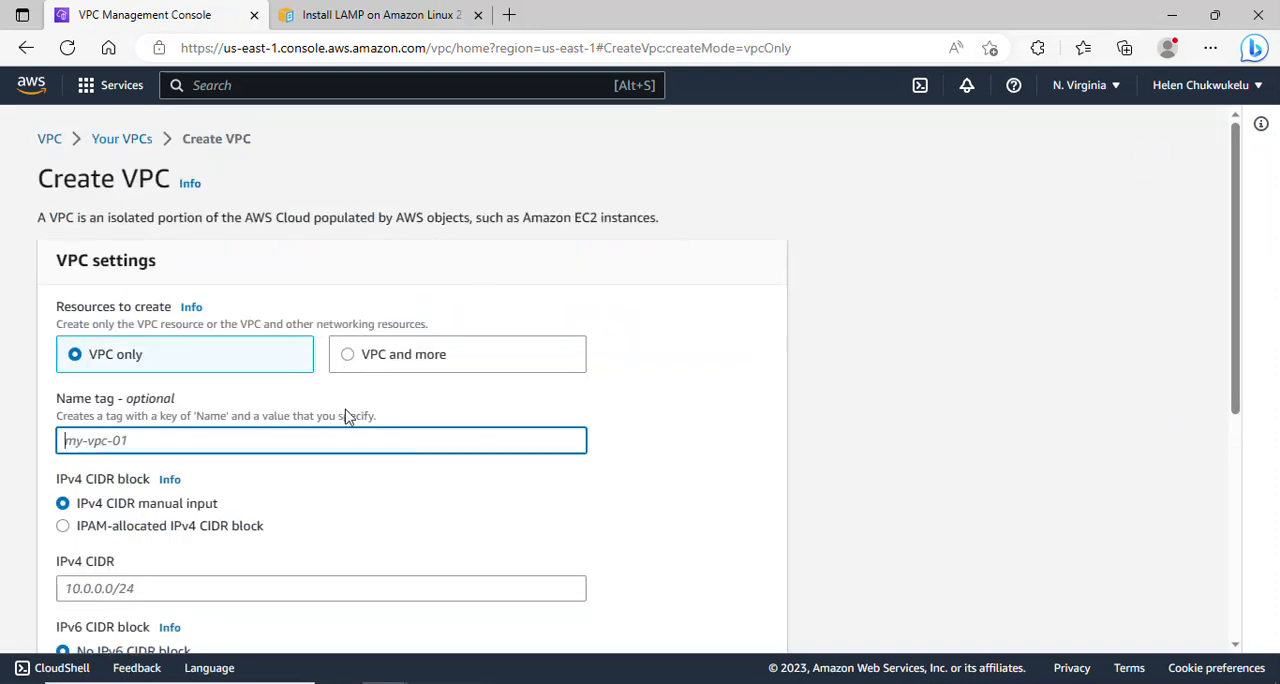
pyautogui.write('vp')
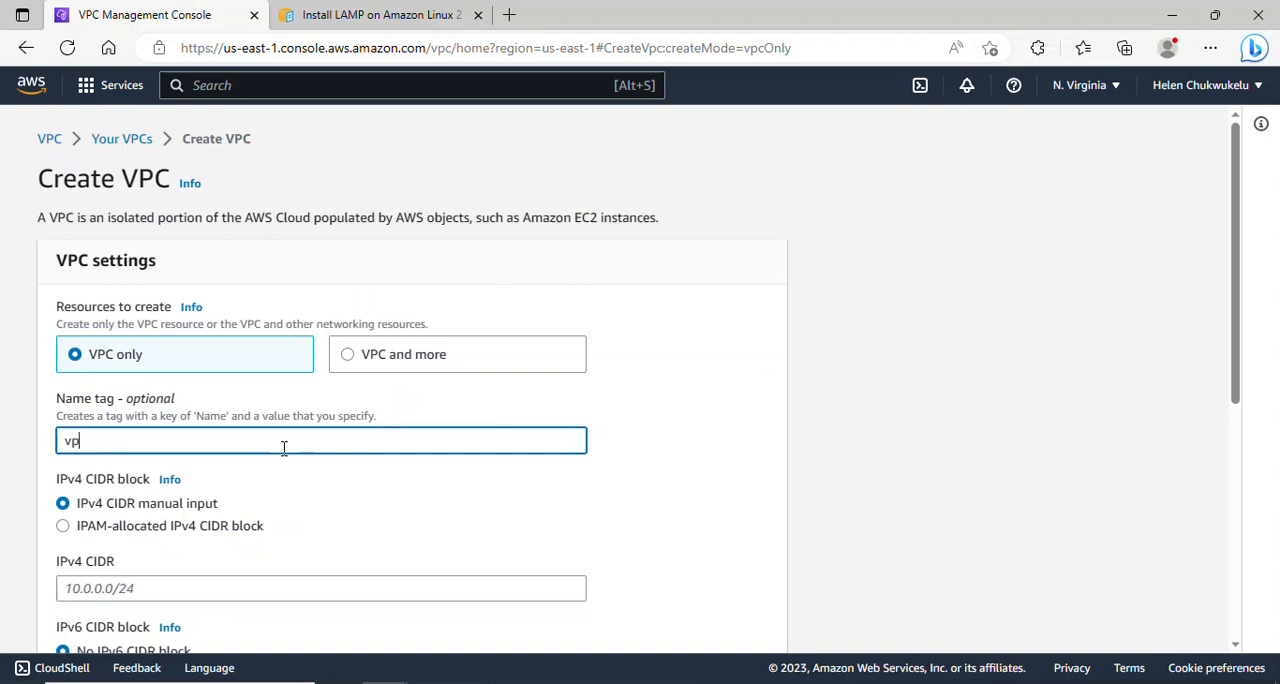
pyautogui.press('BackSpace')
pyautogui.press('BackSpace')
pyautogui.write('proj')
# - Set the new VPC's IPv4 CIDR to 10.0.0.0/16 and create the VPC
pyautogui.moveTo(1237, 334); pyautogui.dragTo(1257, 434)
pyautogui.click(130, 395)
pyautogui.write('10.0')
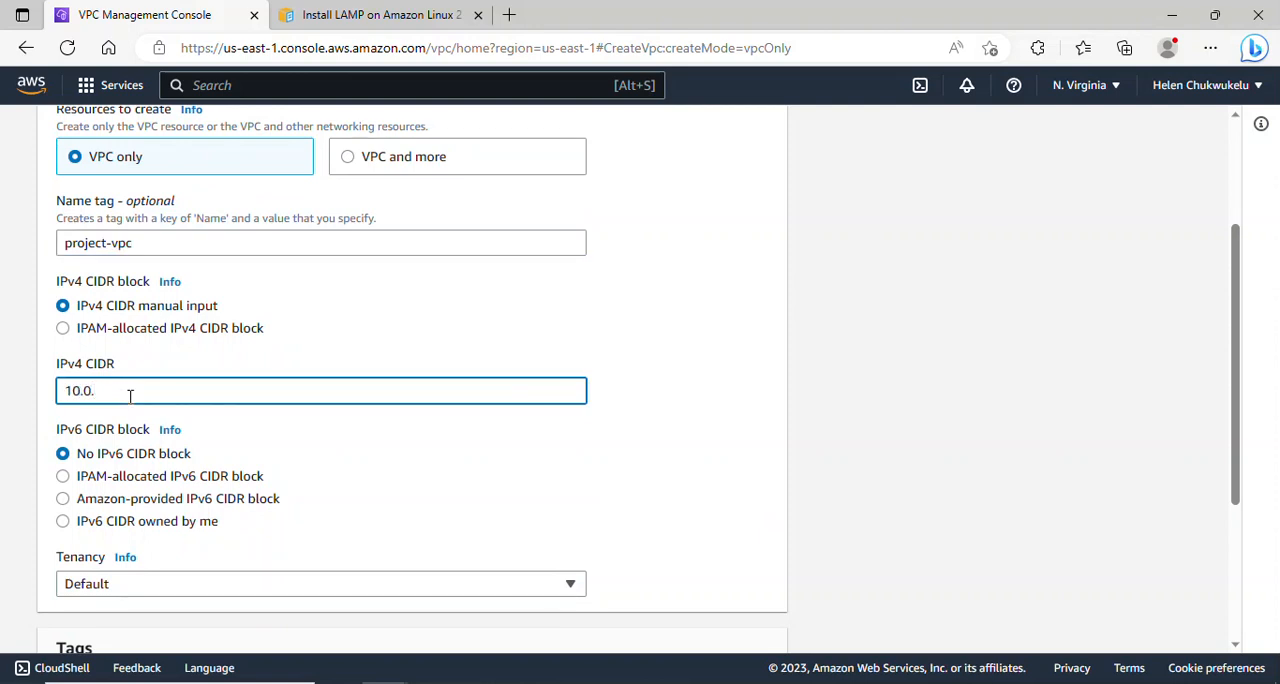
pyautogui.write('.0.0')
pyautogui.moveTo(1237, 375); pyautogui.dragTo(1249, 538)
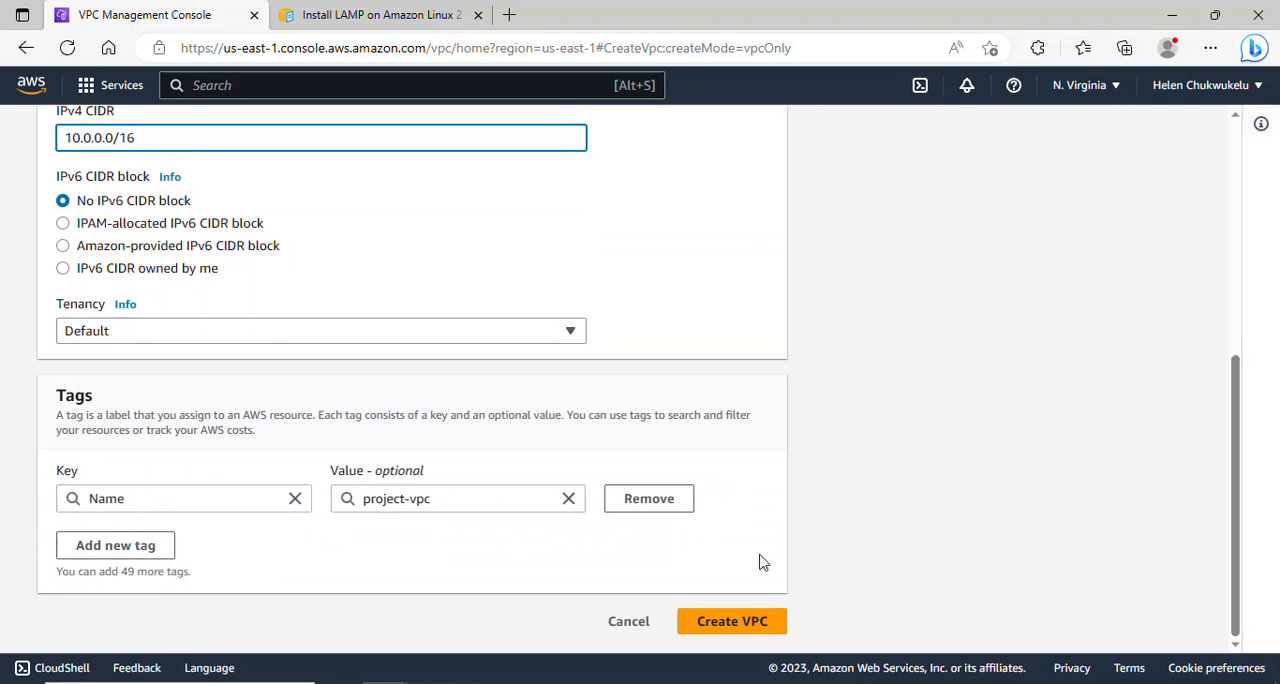
pyautogui.click(716, 624)
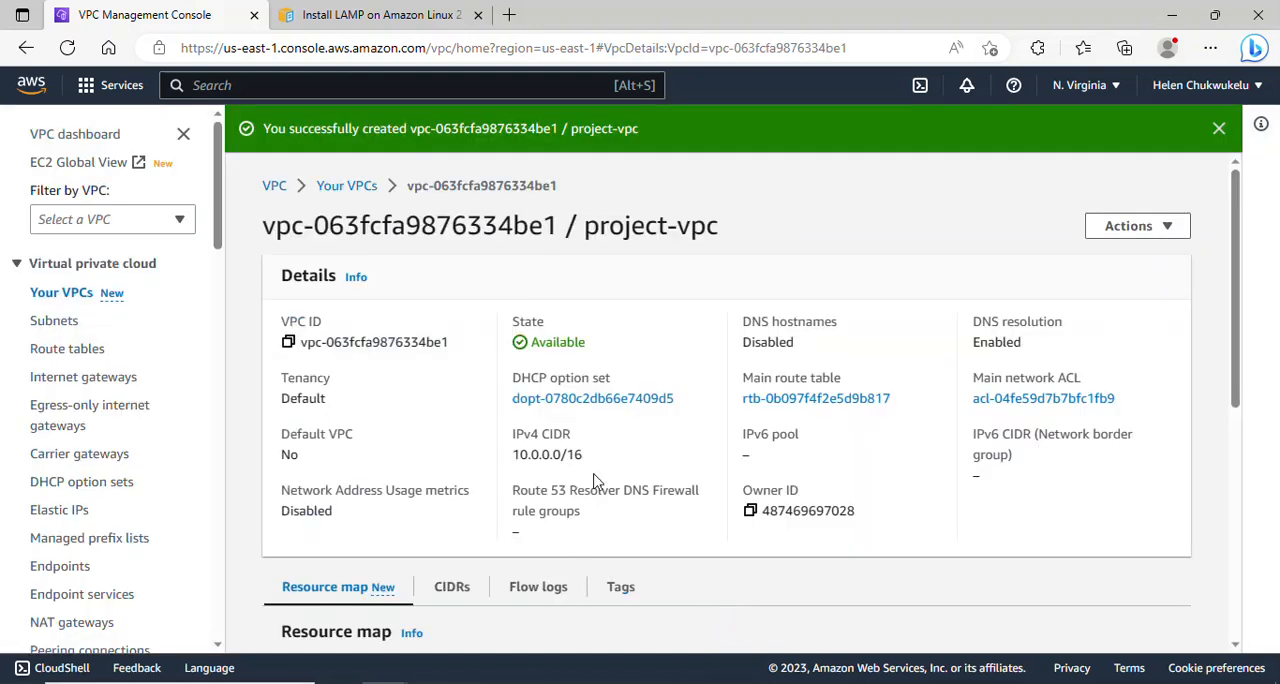
# - Enable DNS hostnames in the VPC settings of project-vpc and save the change
pyautogui.click(67, 295)
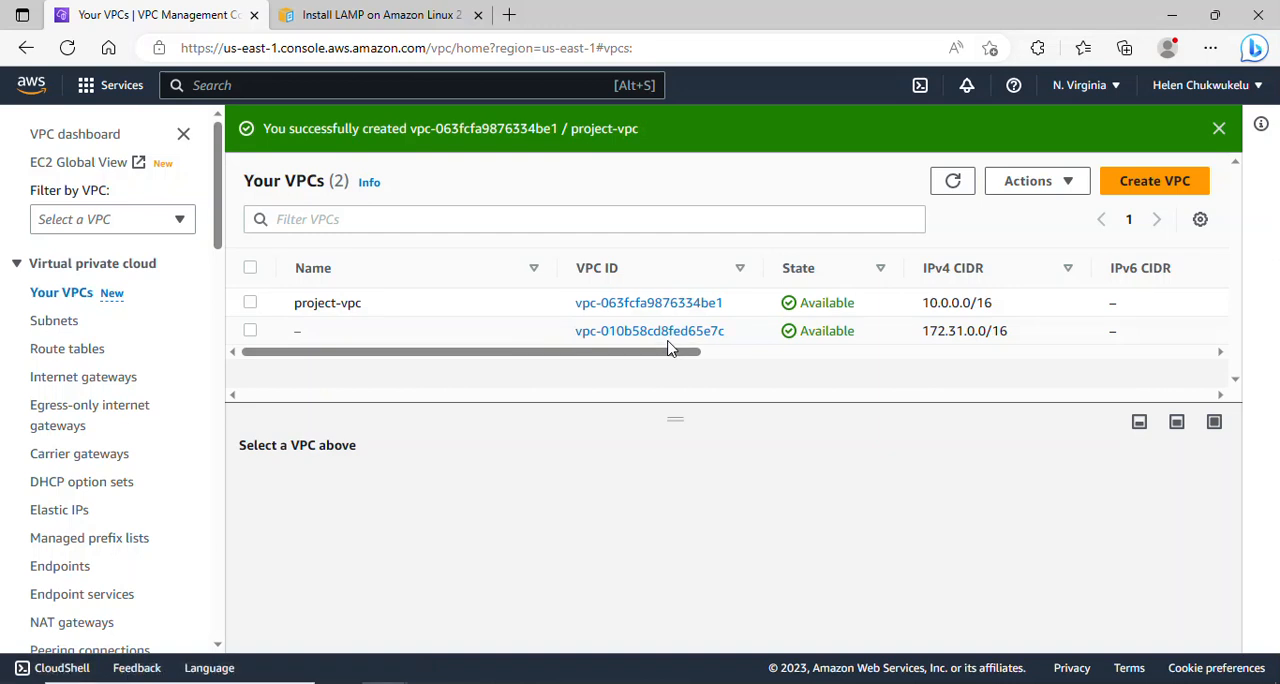
pyautogui.click(250, 303)
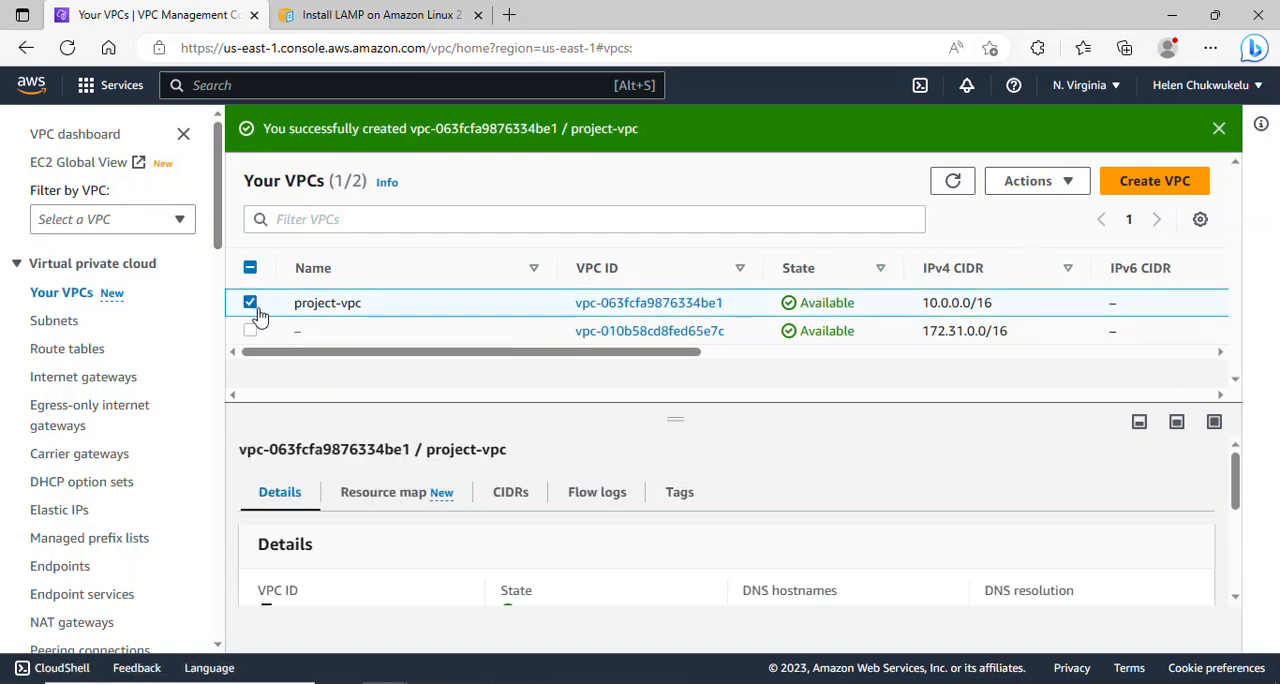
pyautogui.click(1074, 183)
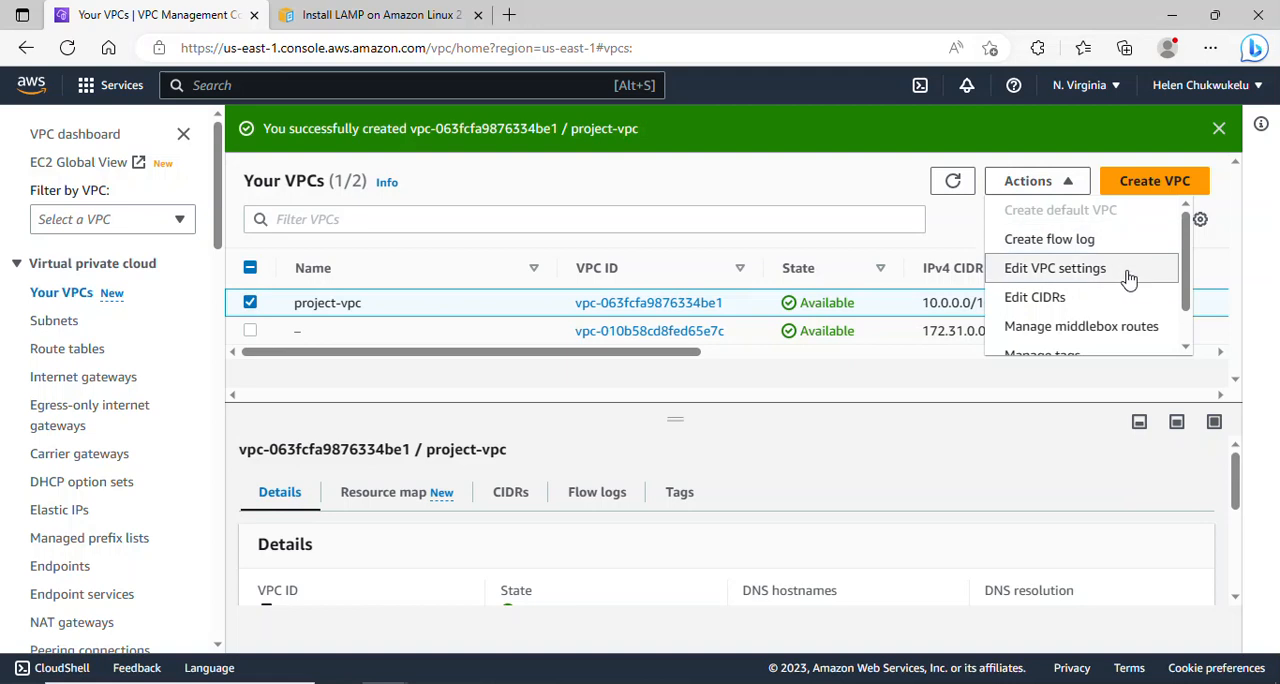
pyautogui.moveTo(1190, 276)
pyautogui.mouseDown()
pyautogui.moveTo(1190, 298)
pyautogui.moveTo(1188, 268)
pyautogui.mouseUp()
pyautogui.moveTo(1189, 274)
pyautogui.mouseDown()
pyautogui.moveTo(1187, 316)
pyautogui.moveTo(1188, 286)
pyautogui.mouseUp()
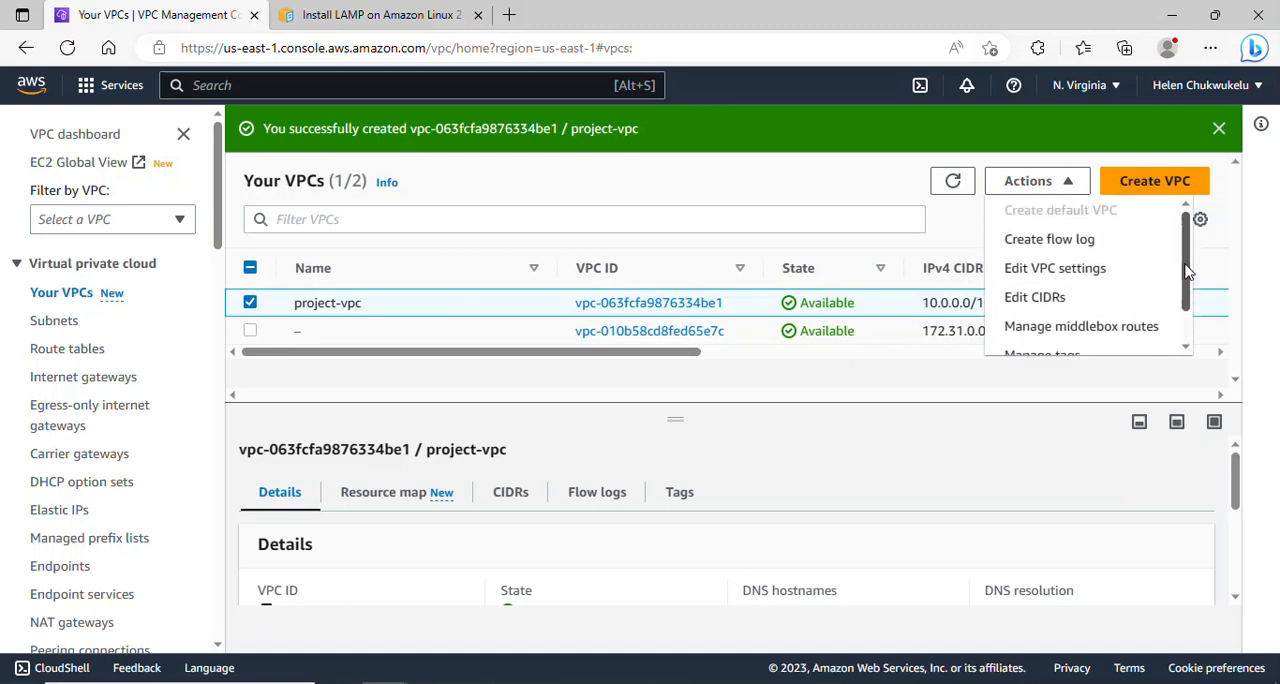
pyautogui.click(1096, 270)
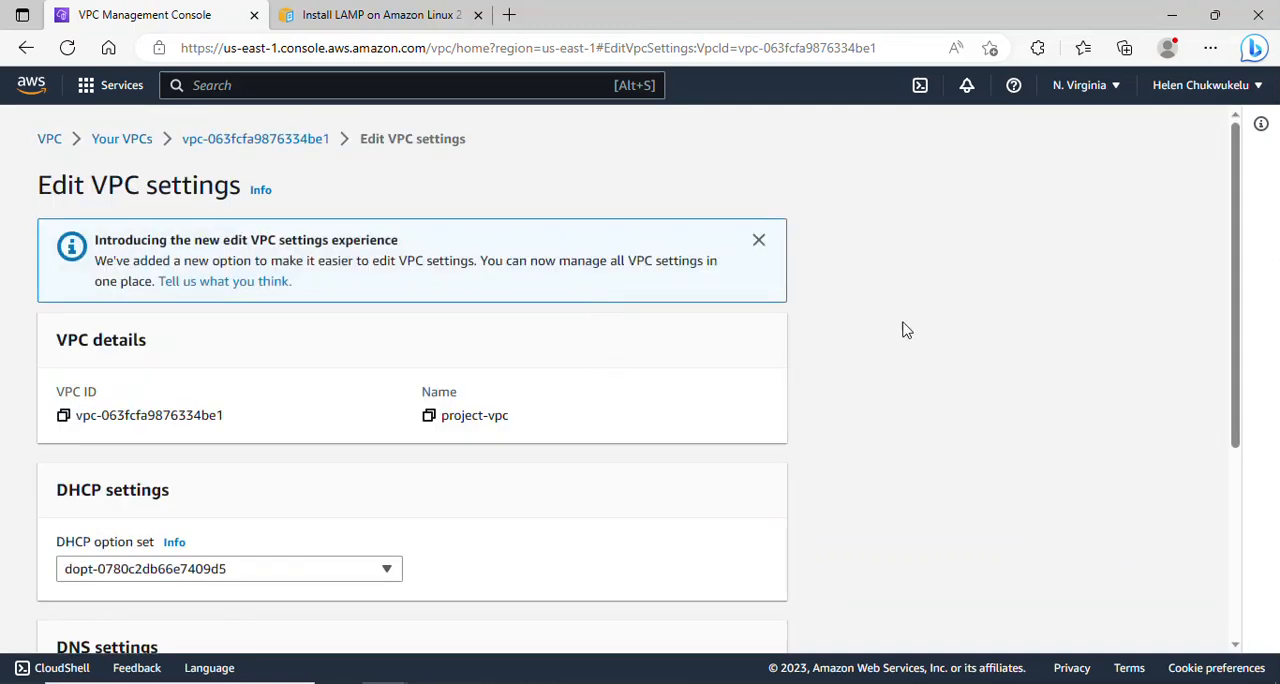
pyautogui.moveTo(1237, 234); pyautogui.dragTo(1266, 429)
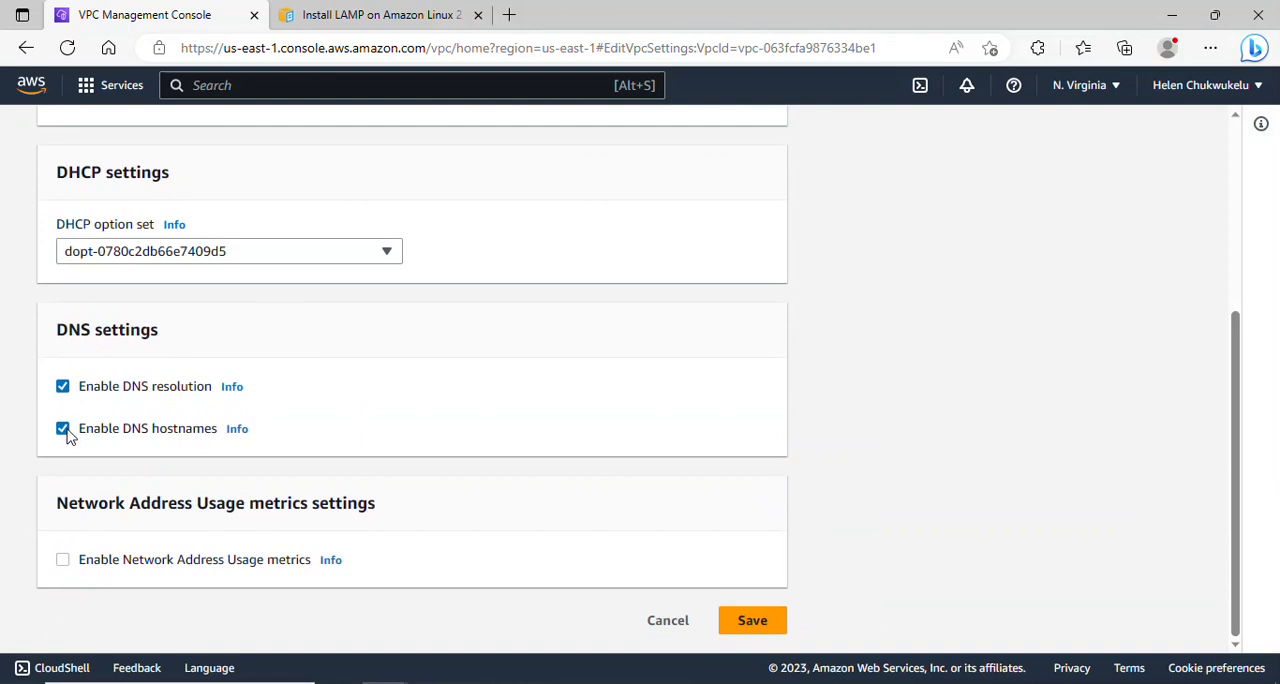
pyautogui.click(750, 620)
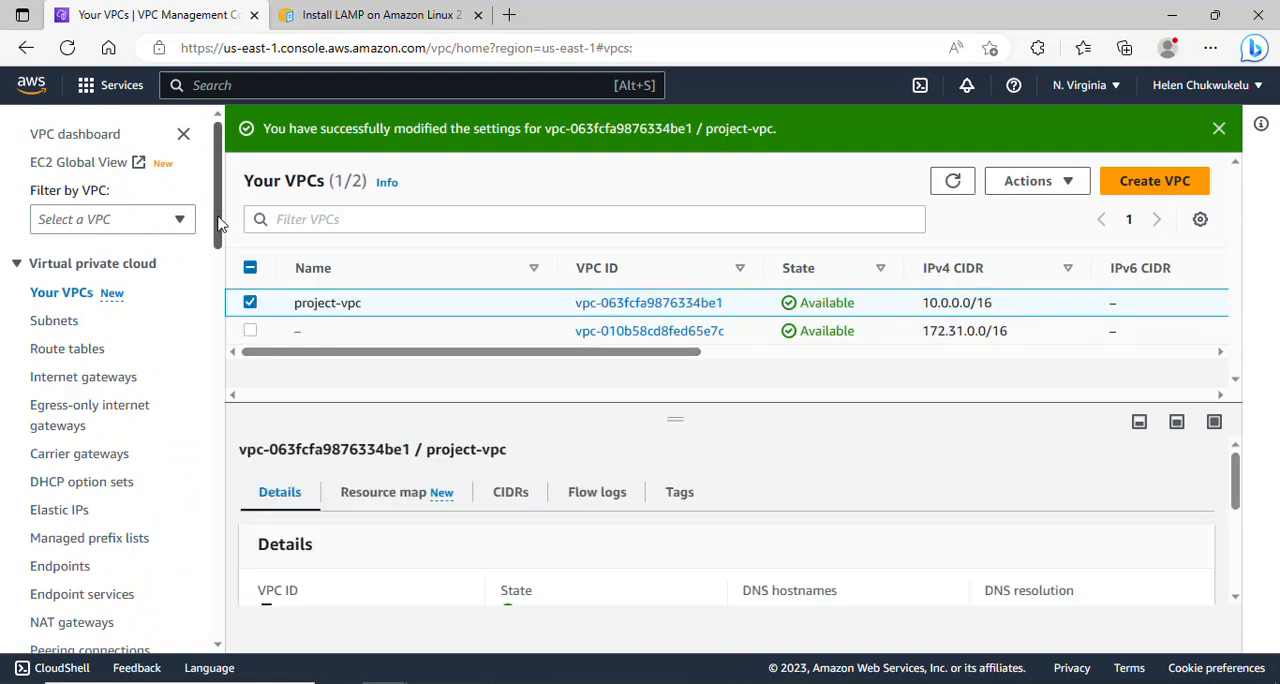
# - Create an internet gateway with the name tag My-IGW
pyautogui.moveTo(220, 228)
pyautogui.mouseDown()
pyautogui.moveTo(220, 243)
pyautogui.moveTo(222, 221)
pyautogui.mouseUp()
pyautogui.moveTo(223, 251); pyautogui.dragTo(221, 258)
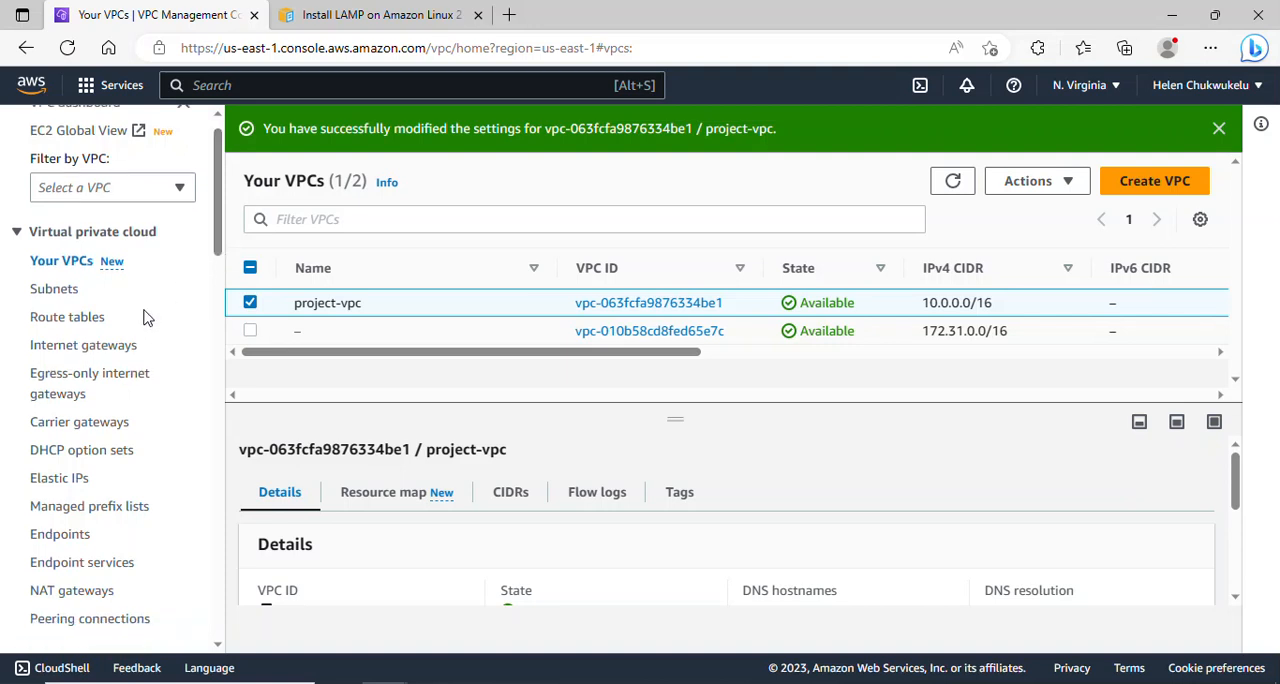
pyautogui.click(78, 355)
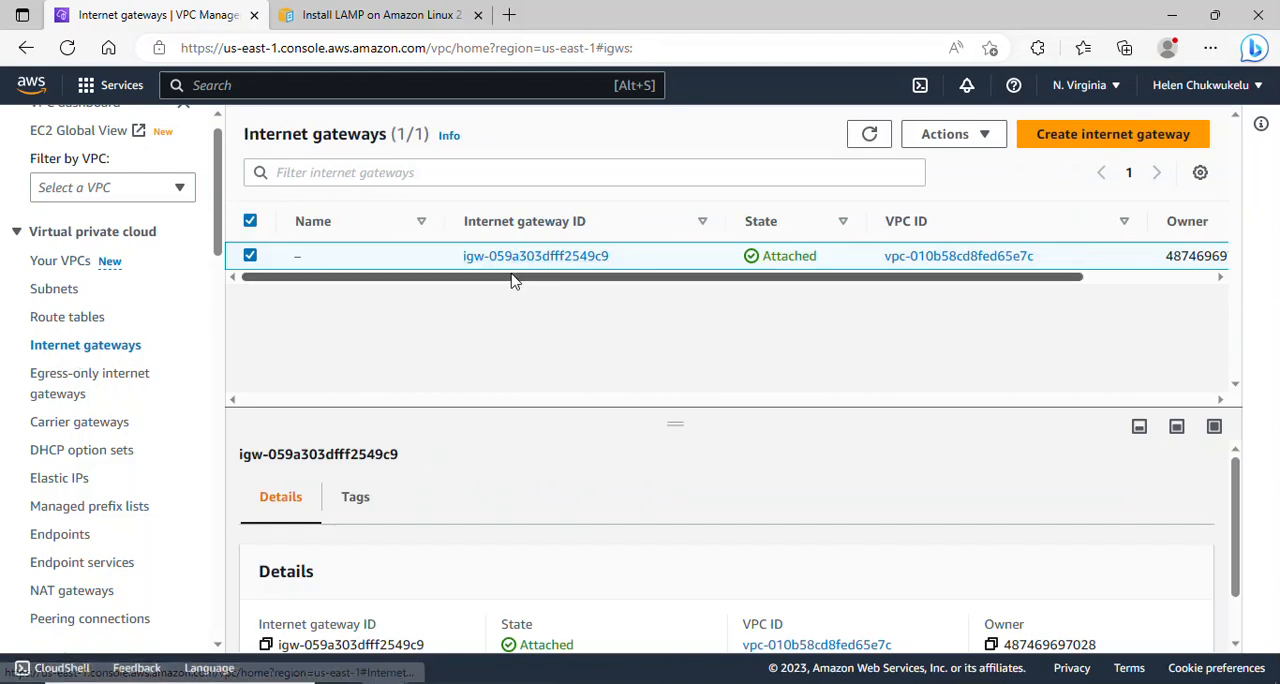
pyautogui.moveTo(511, 281); pyautogui.dragTo(433, 278)
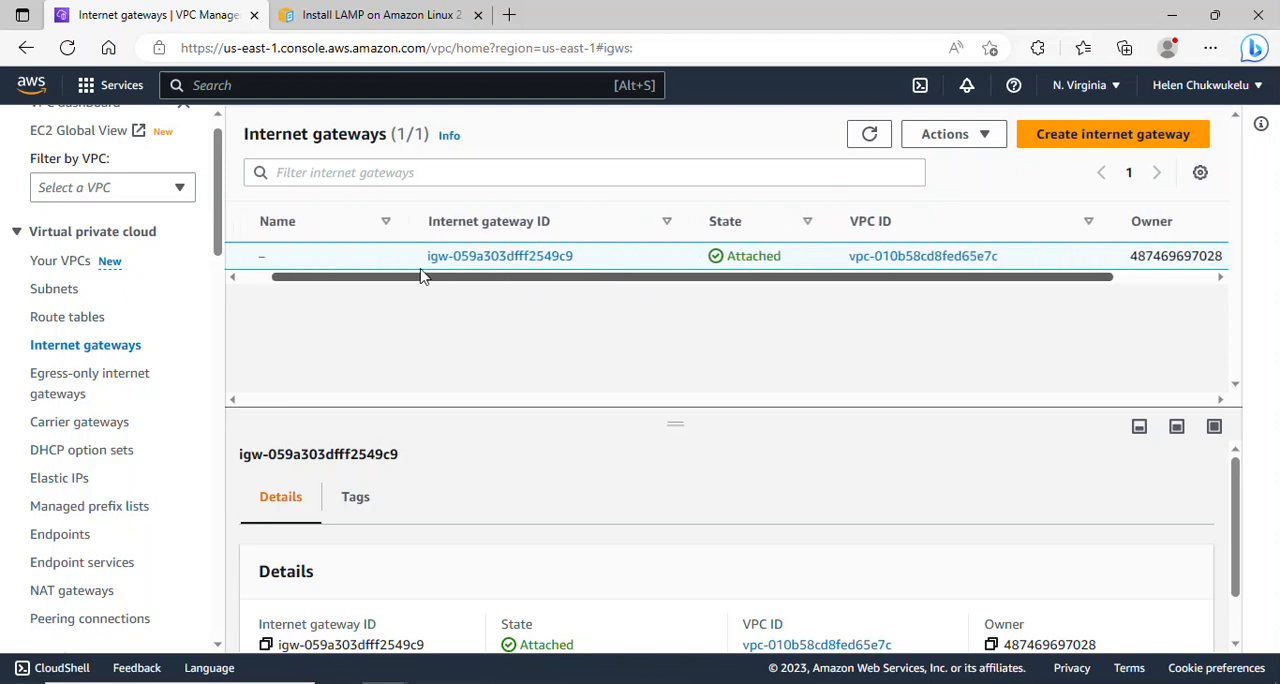
pyautogui.click(1077, 140)
pyautogui.click(529, 360)
pyautogui.write('My-IGW')
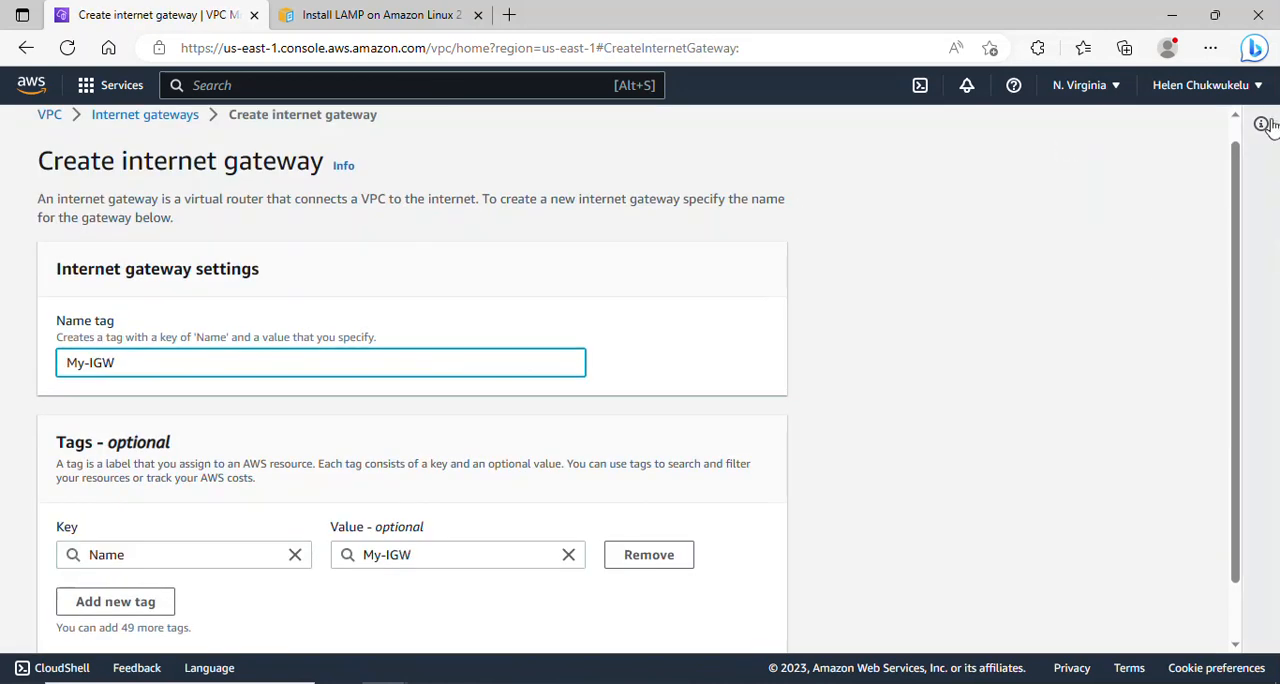
pyautogui.scroll(-1, 1237, 200)
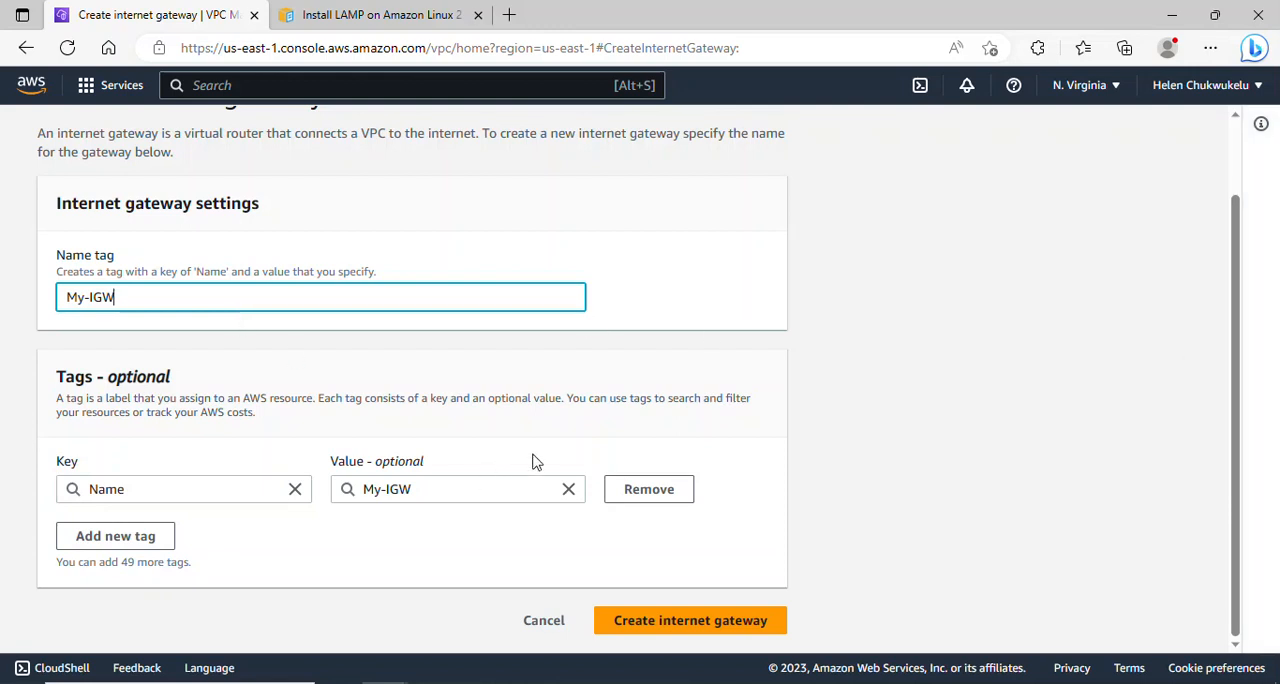
pyautogui.click(660, 621)
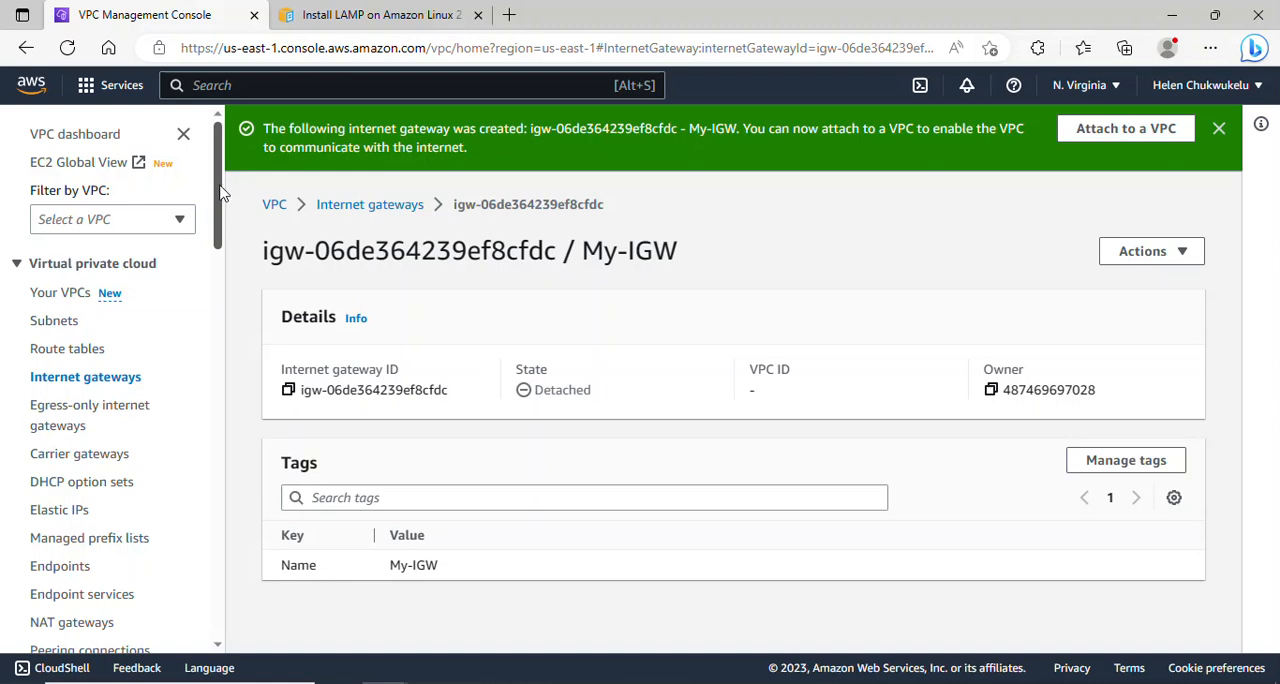
# - Attach the My-IGW internet gateway to project-vpc
pyautogui.click(1177, 262)
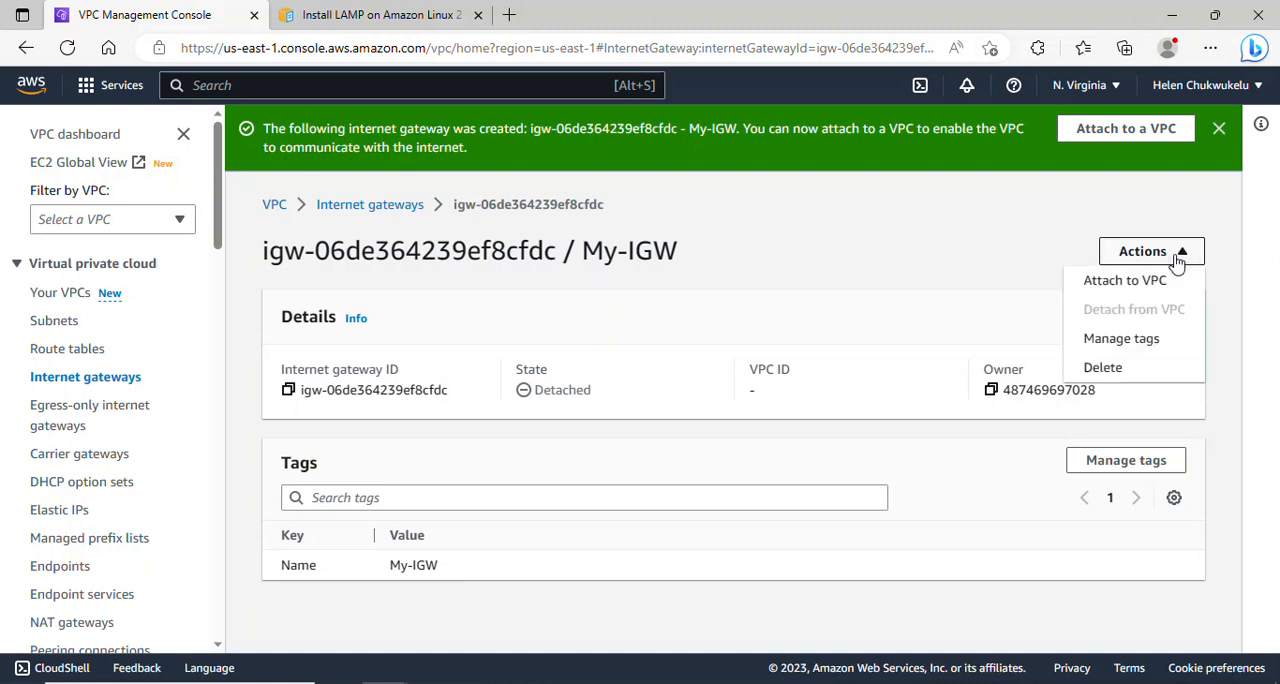
pyautogui.click(1128, 285)
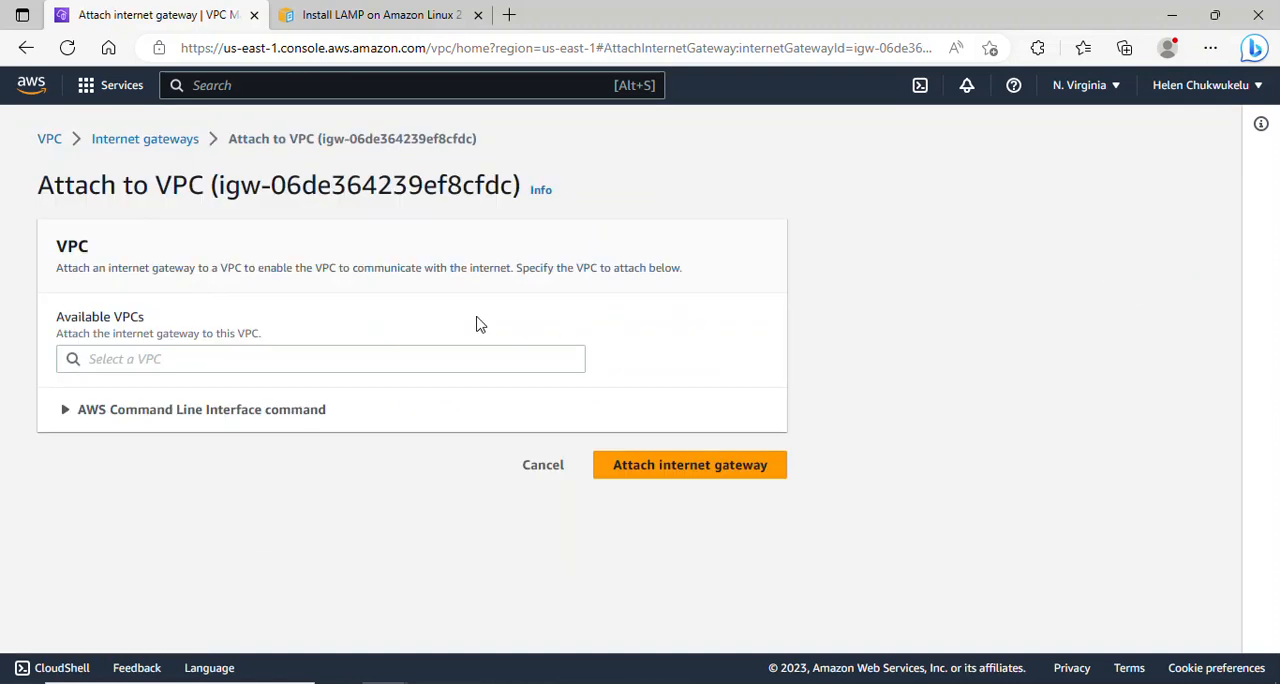
pyautogui.click(127, 363)
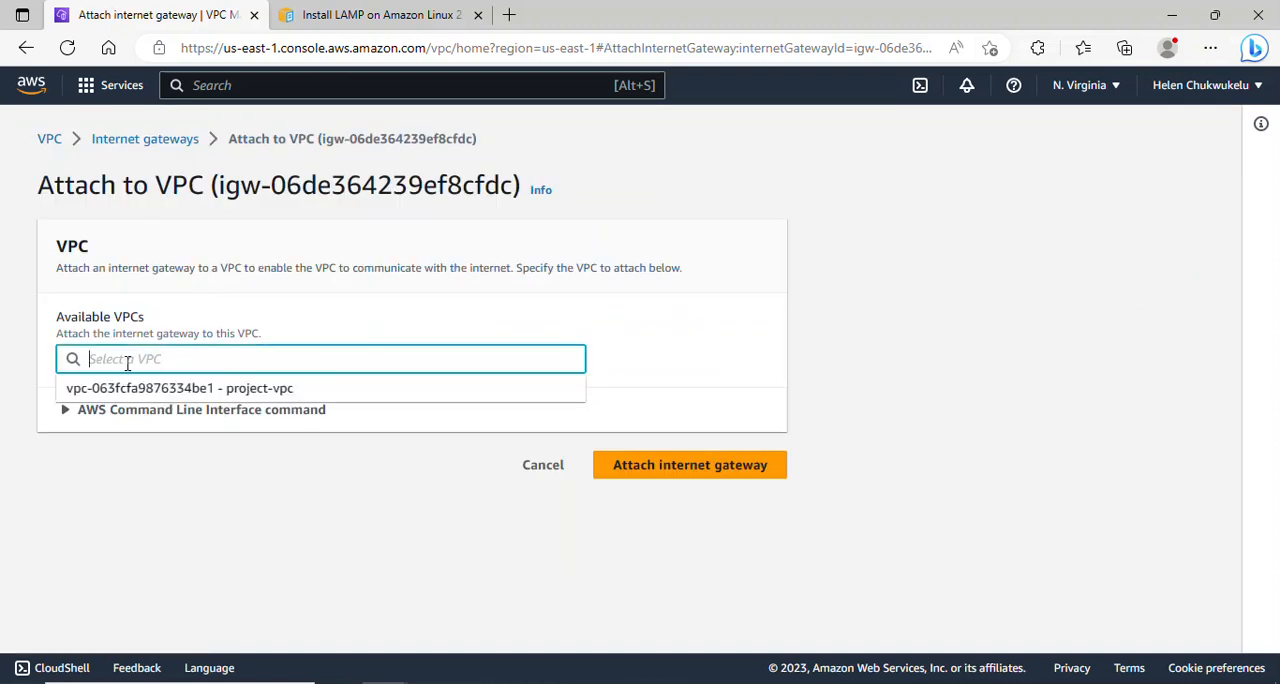
pyautogui.click(238, 390)
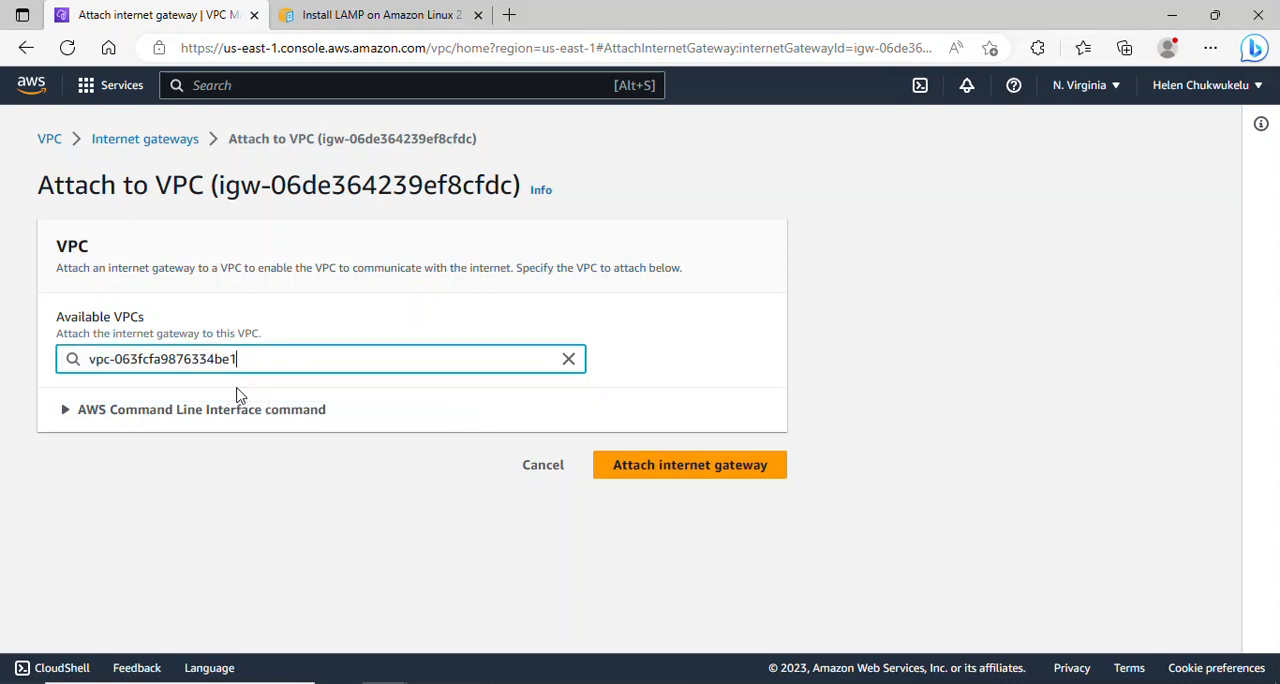
pyautogui.click(651, 465)
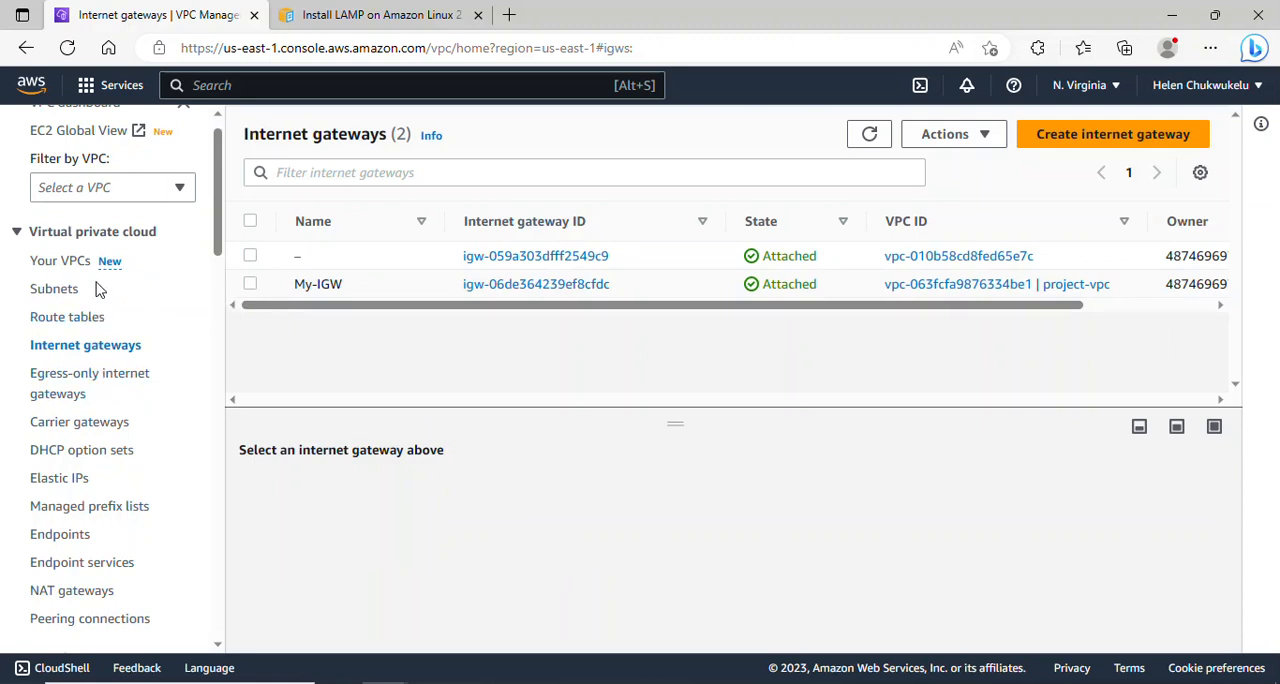
# - Start creating a subnet and choose project-vpc as its VPC
pyautogui.moveTo(223, 240)
pyautogui.mouseDown()
pyautogui.moveTo(223, 253)
pyautogui.moveTo(223, 224)
pyautogui.mouseUp()
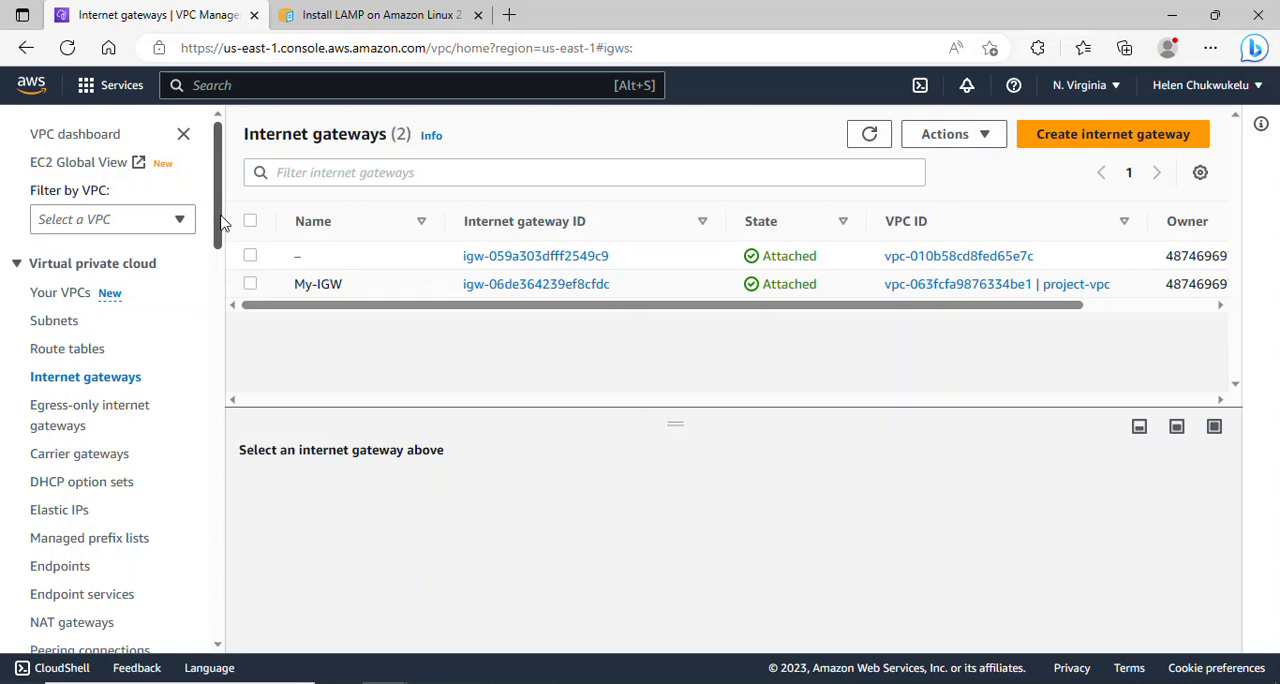
pyautogui.click(50, 325)
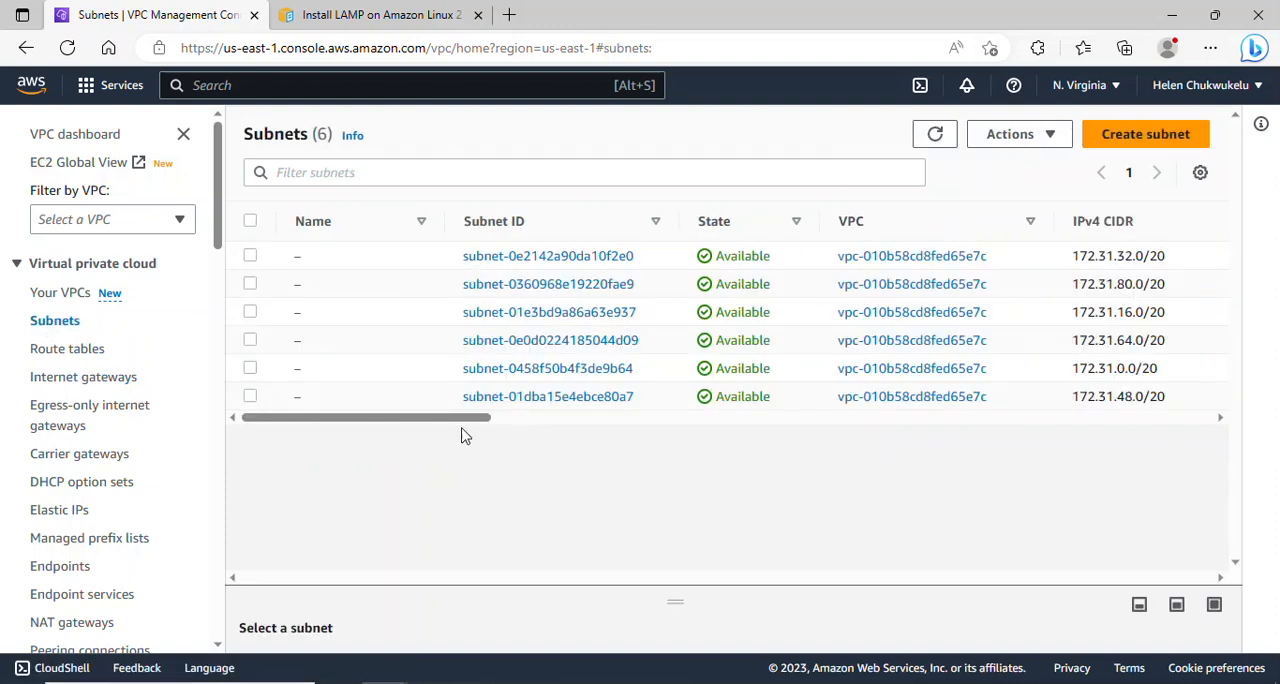
pyautogui.moveTo(463, 420)
pyautogui.mouseDown()
pyautogui.moveTo(486, 420)
pyautogui.moveTo(440, 420)
pyautogui.mouseUp()
pyautogui.click(1108, 134)
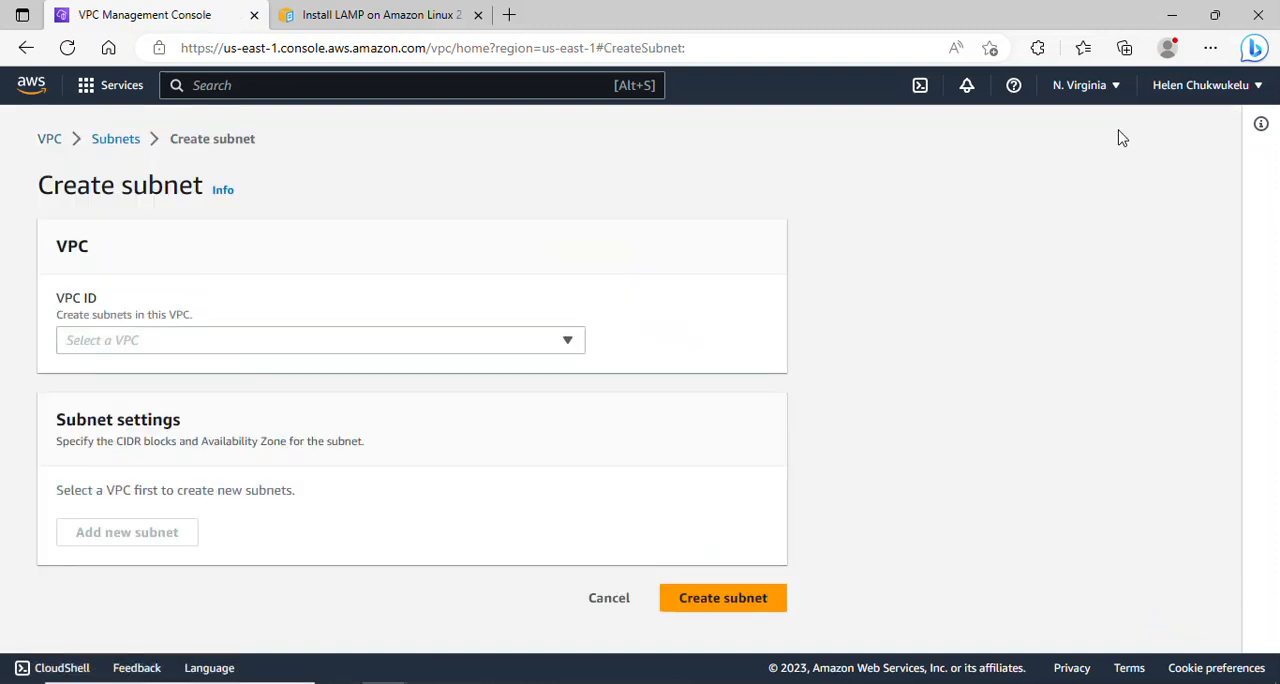
pyautogui.click(326, 340)
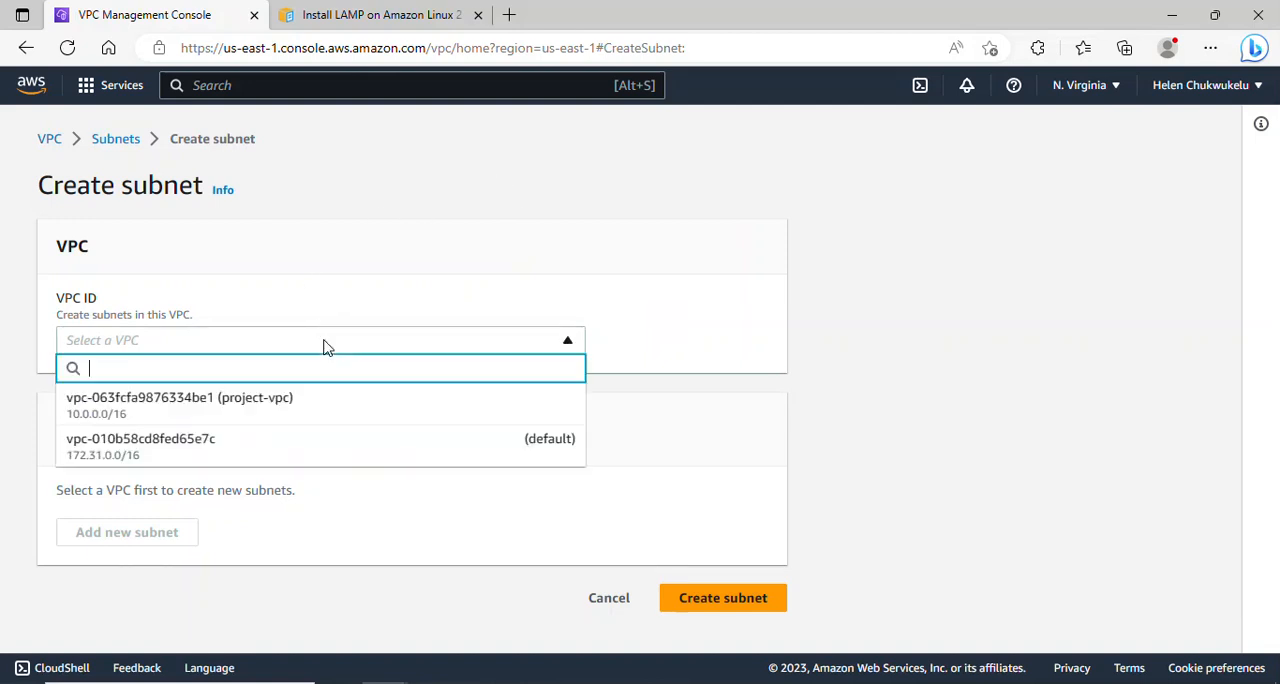
pyautogui.click(256, 405)
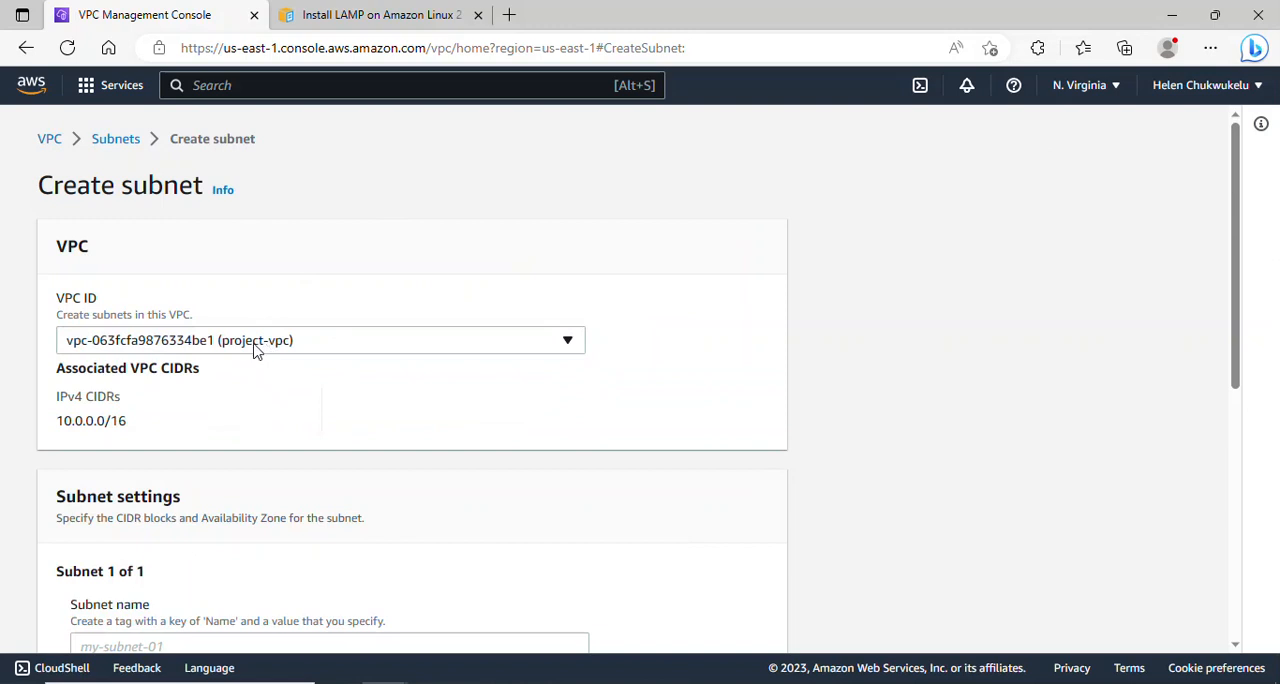
# - Name the first subnet Public-subnet-AZ1 and place it in the us-east-1a Availability Zone
pyautogui.moveTo(1237, 323); pyautogui.dragTo(1257, 500)
pyautogui.click(216, 290)
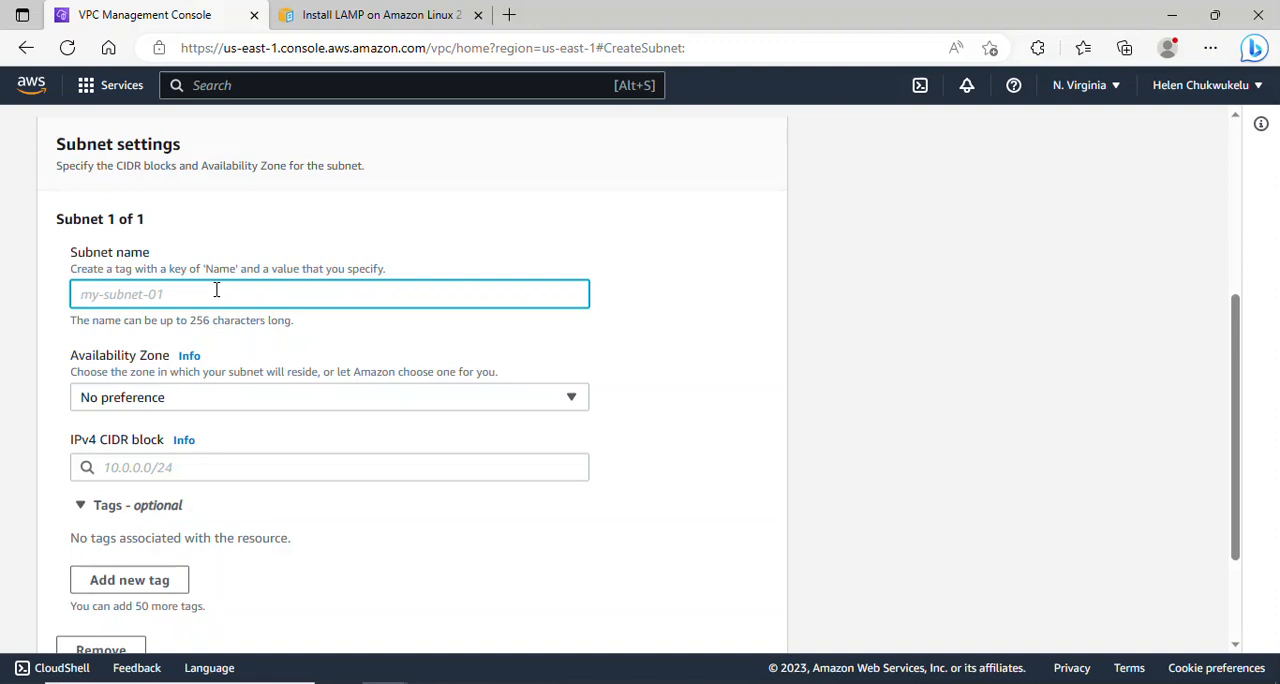
pyautogui.write('Public')
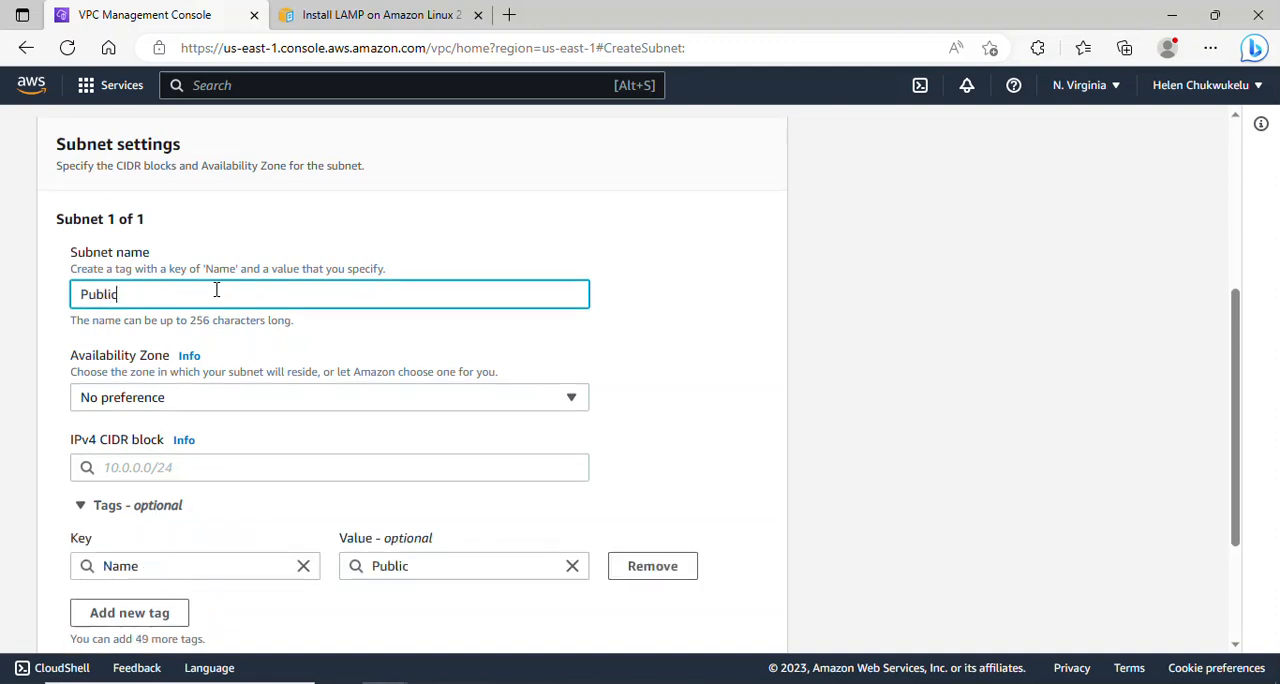
pyautogui.write('-subnet-AZ')
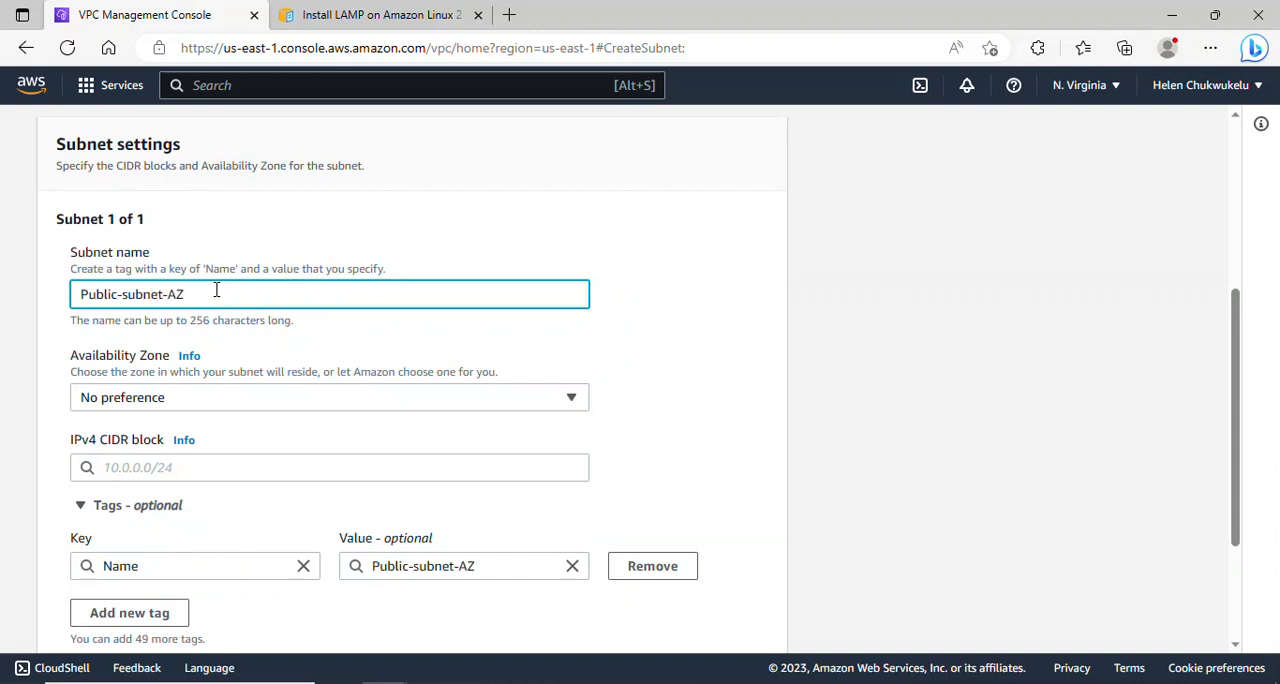
pyautogui.write('1')
pyautogui.moveTo(193, 296); pyautogui.dragTo(118, 296)
pyautogui.click(280, 405)
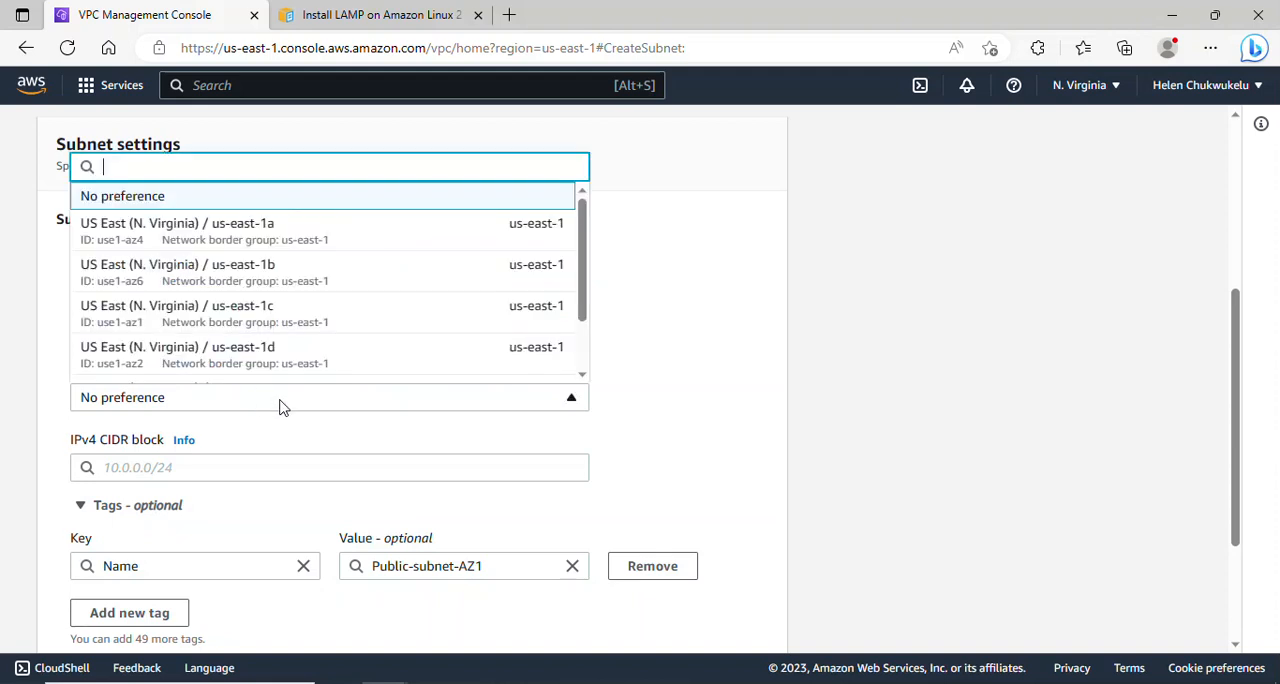
pyautogui.click(372, 242)
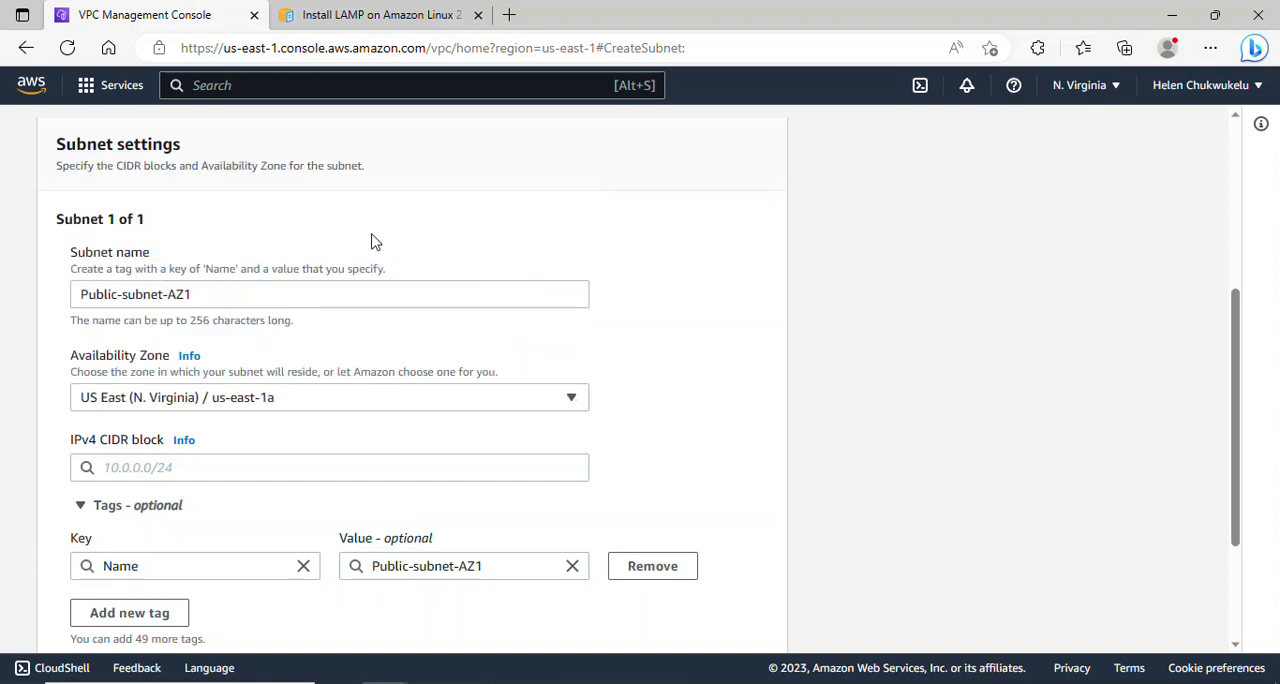
# - Set the IPv4 CIDR block of Public-subnet-AZ1 to 10.0.0.0/24
pyautogui.moveTo(1243, 367); pyautogui.dragTo(1237, 448)
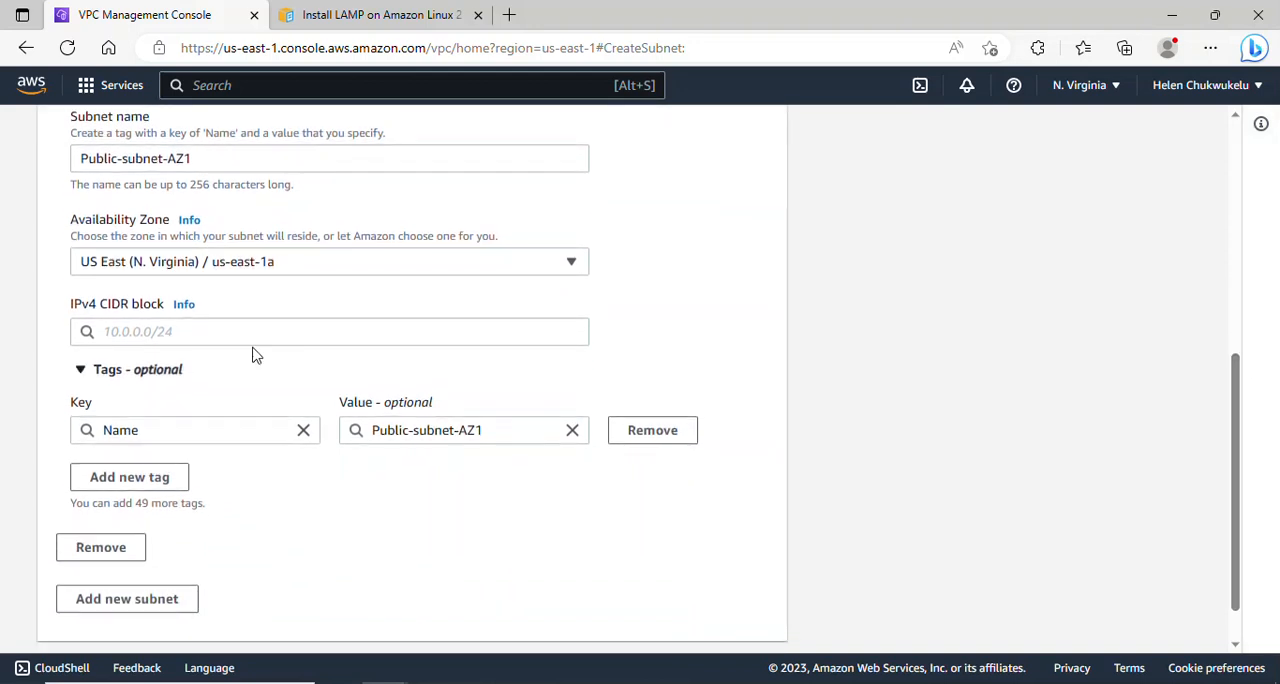
pyautogui.click(172, 330)
pyautogui.write('10.0')
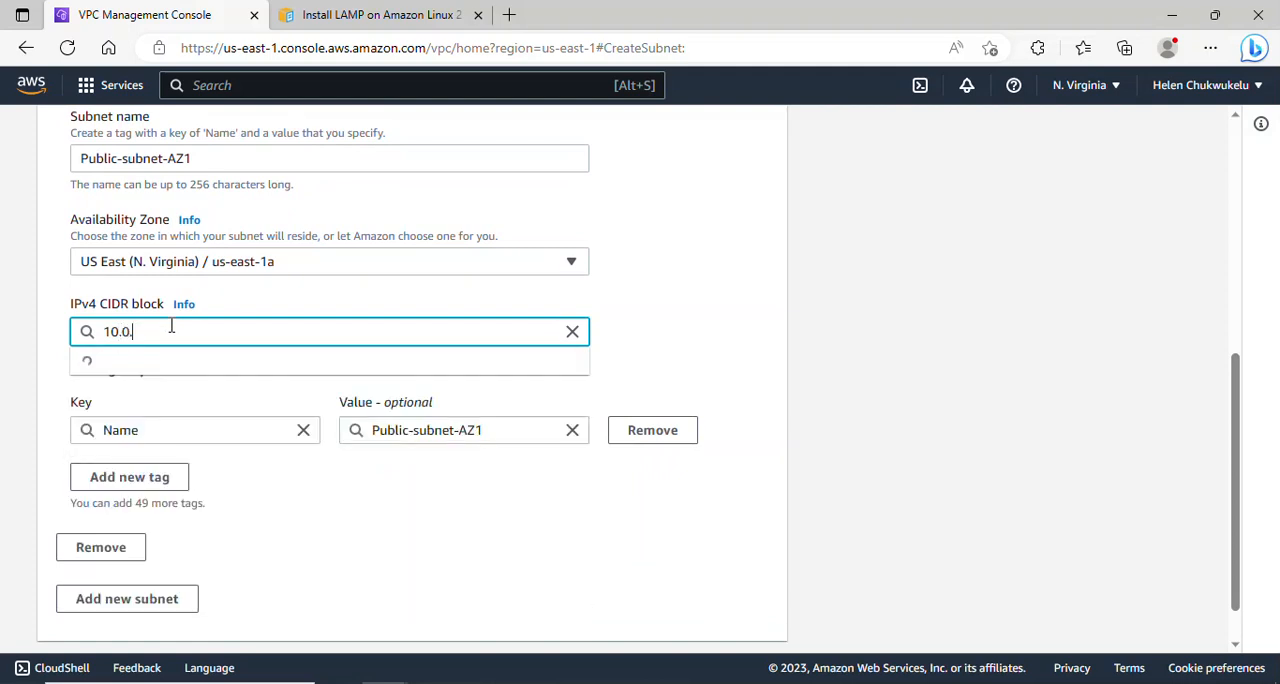
pyautogui.write('.0.')
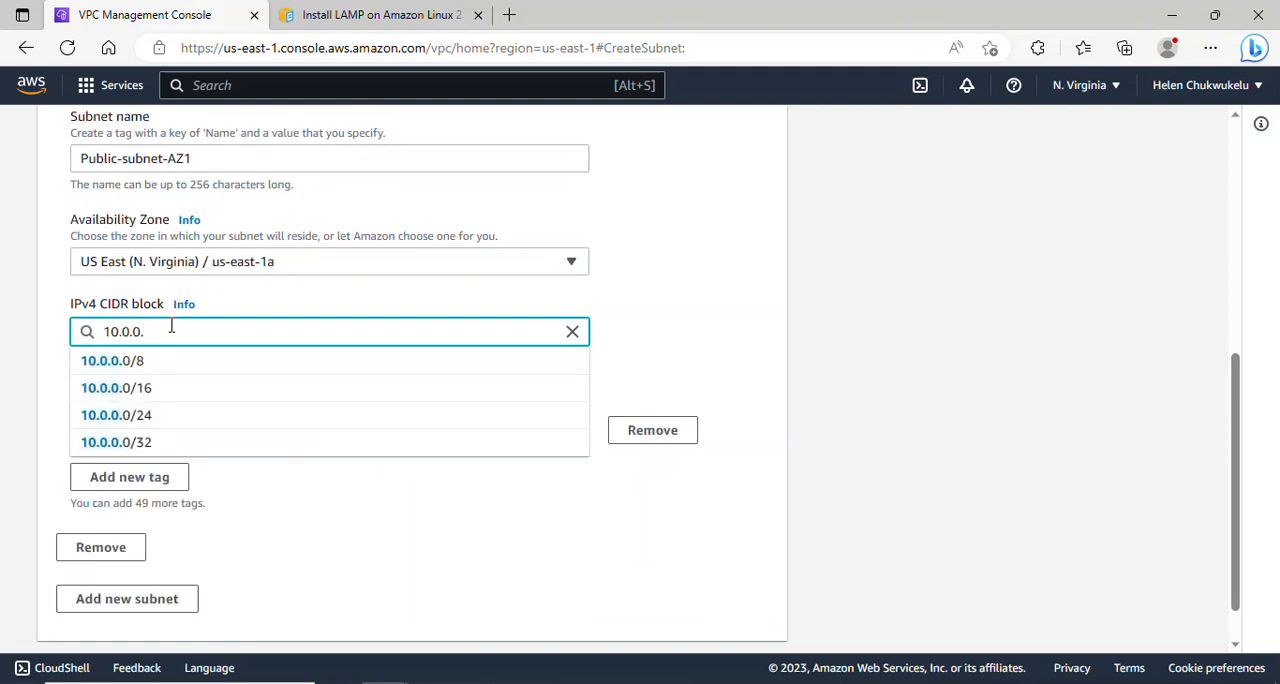
pyautogui.write('0/')
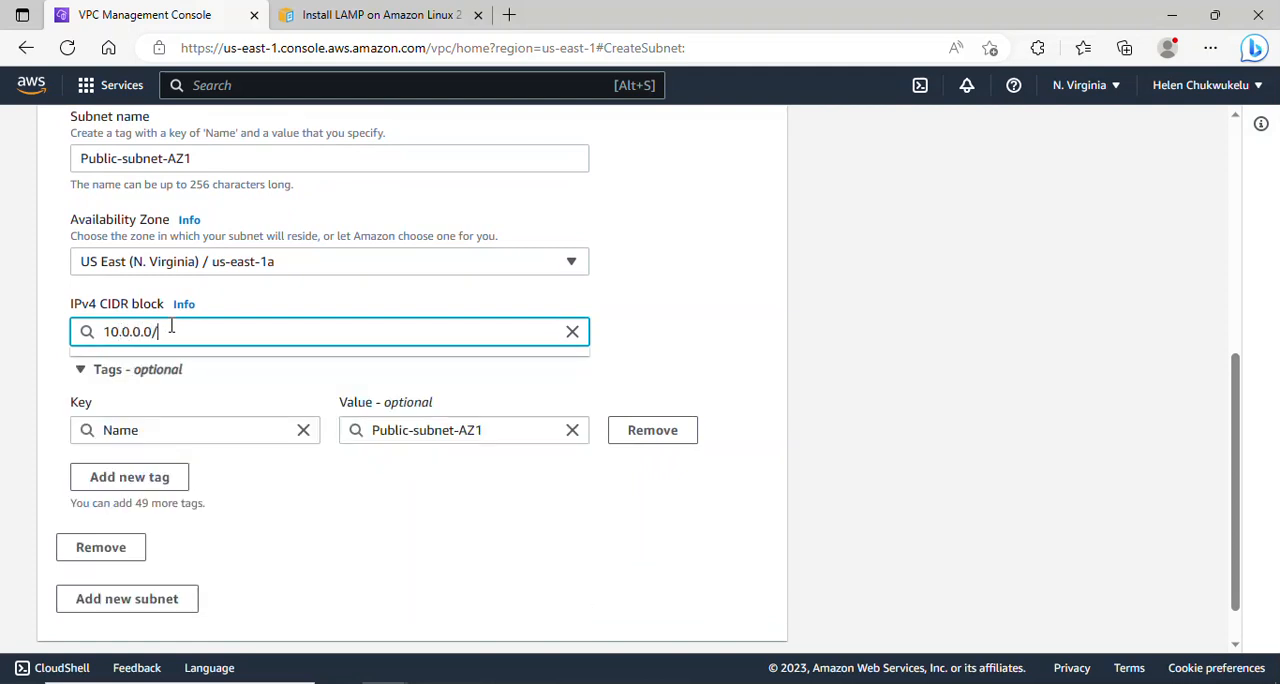
pyautogui.write('24')
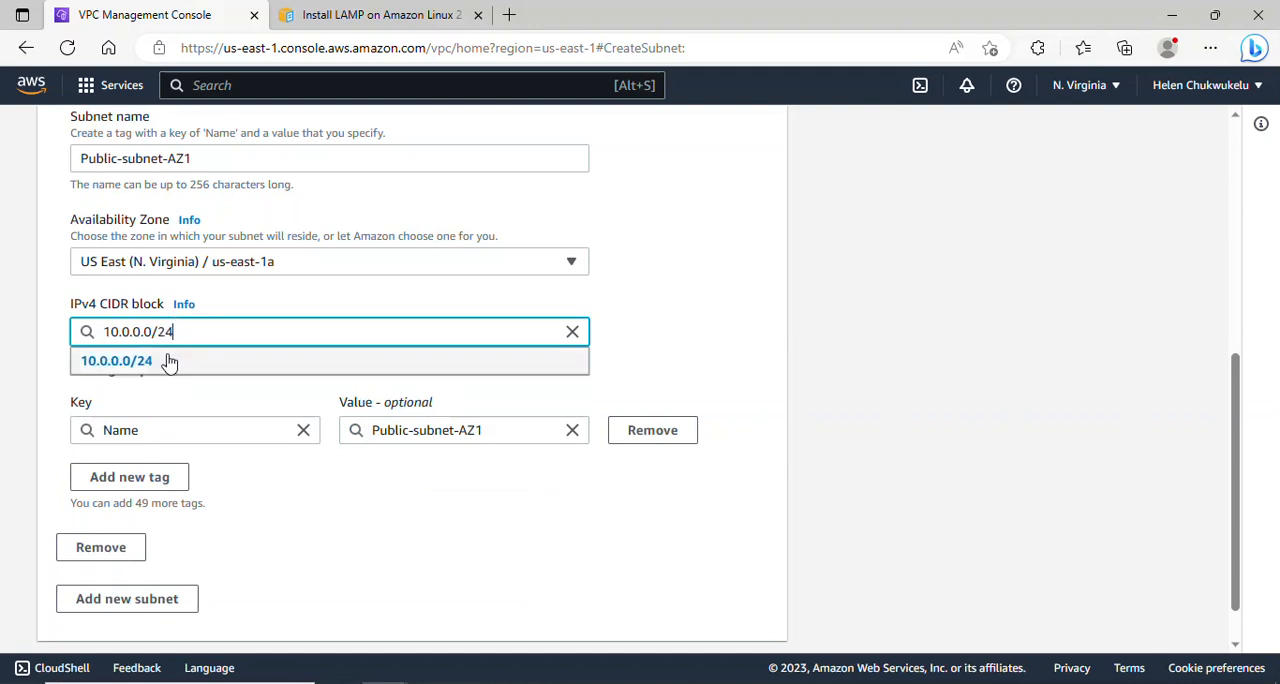
pyautogui.click(169, 360)
pyautogui.click(1049, 360)
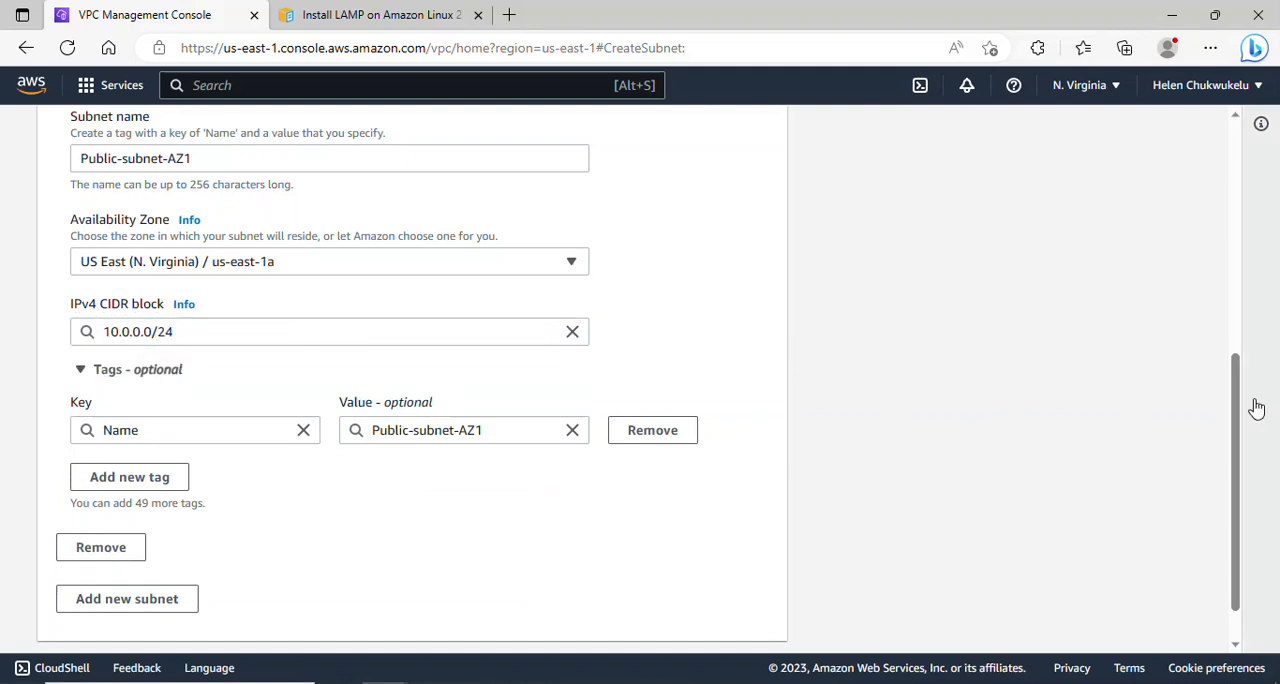
# - Add a second subnet entry below Public-subnet-AZ1
pyautogui.moveTo(1234, 406); pyautogui.dragTo(1245, 467)
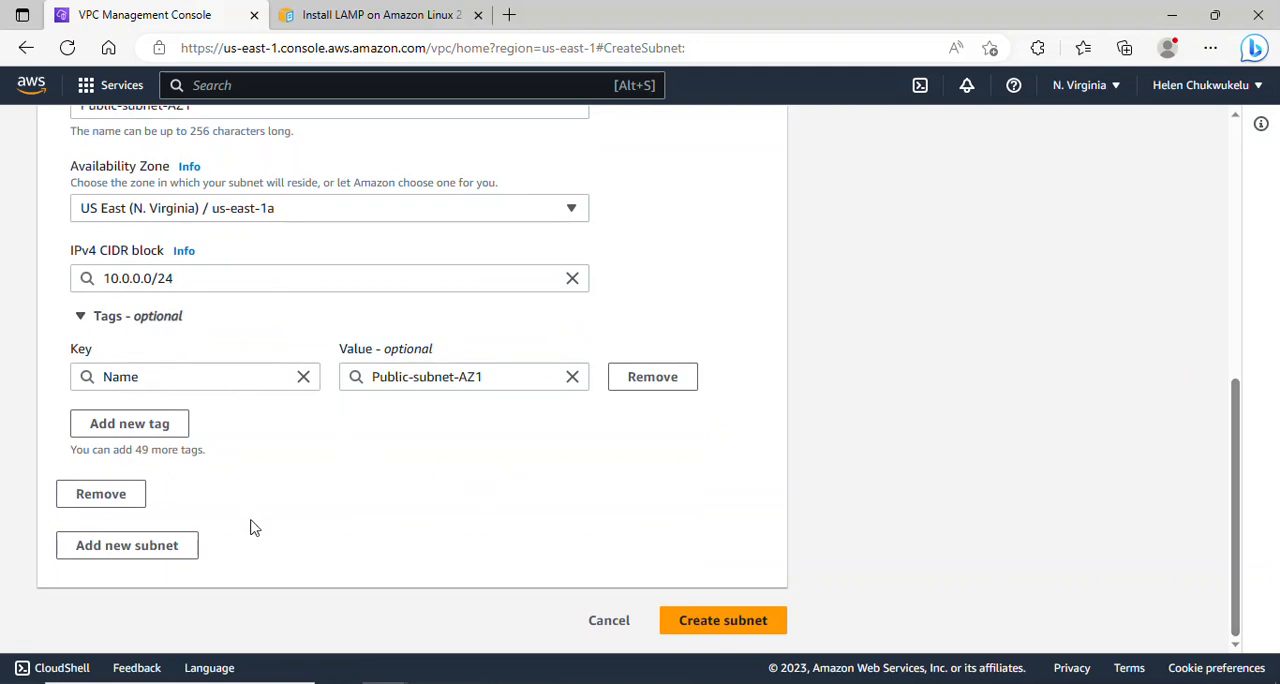
pyautogui.moveTo(1232, 444); pyautogui.dragTo(1254, 381)
pyautogui.scroll(-3, 1254, 381)
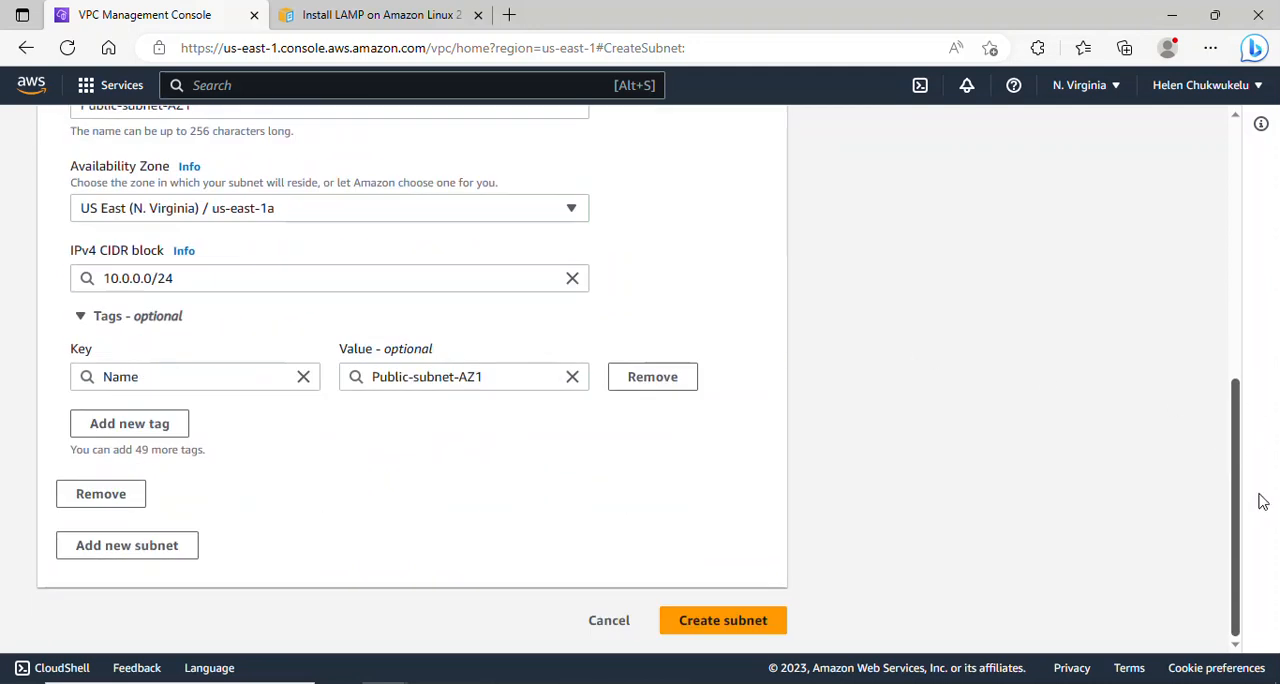
pyautogui.click(115, 549)
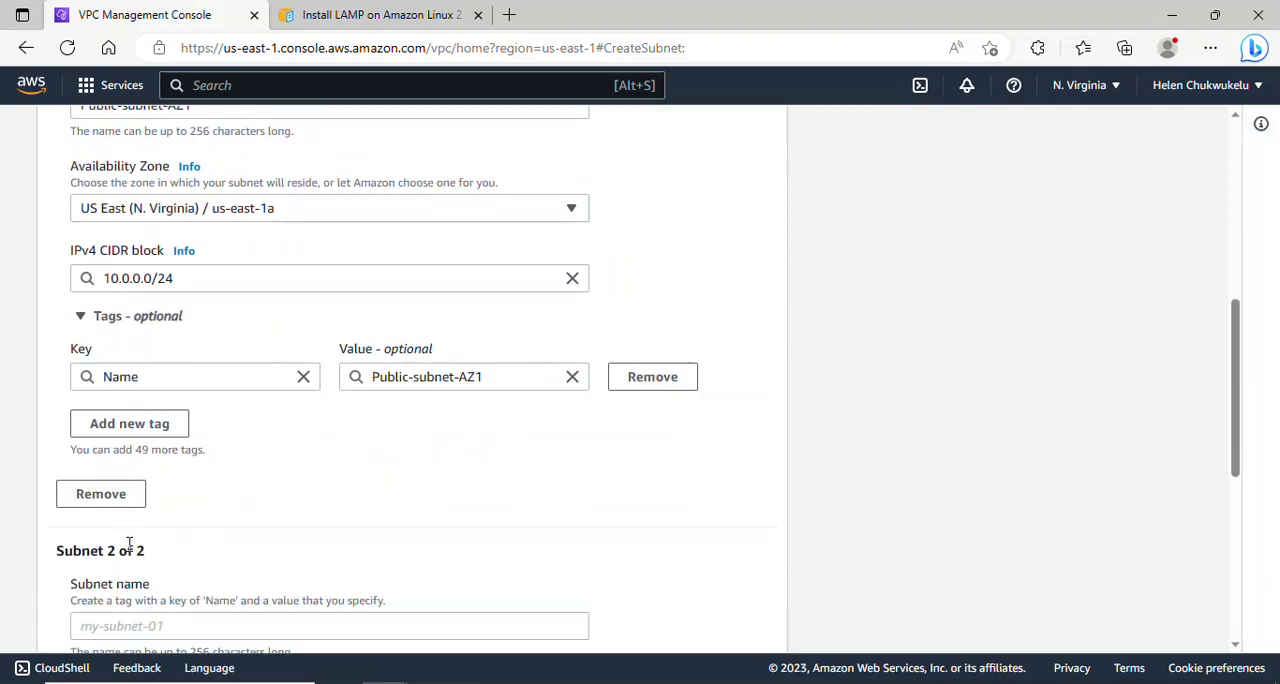
pyautogui.moveTo(1237, 366); pyautogui.dragTo(1260, 454)
pyautogui.click(386, 368)
pyautogui.write('DEPLOY A 3 TIER WEB APP ON AWS')
pyautogui.moveTo(344, 370); pyautogui.dragTo(49, 368)
pyautogui.press('BackSpace')
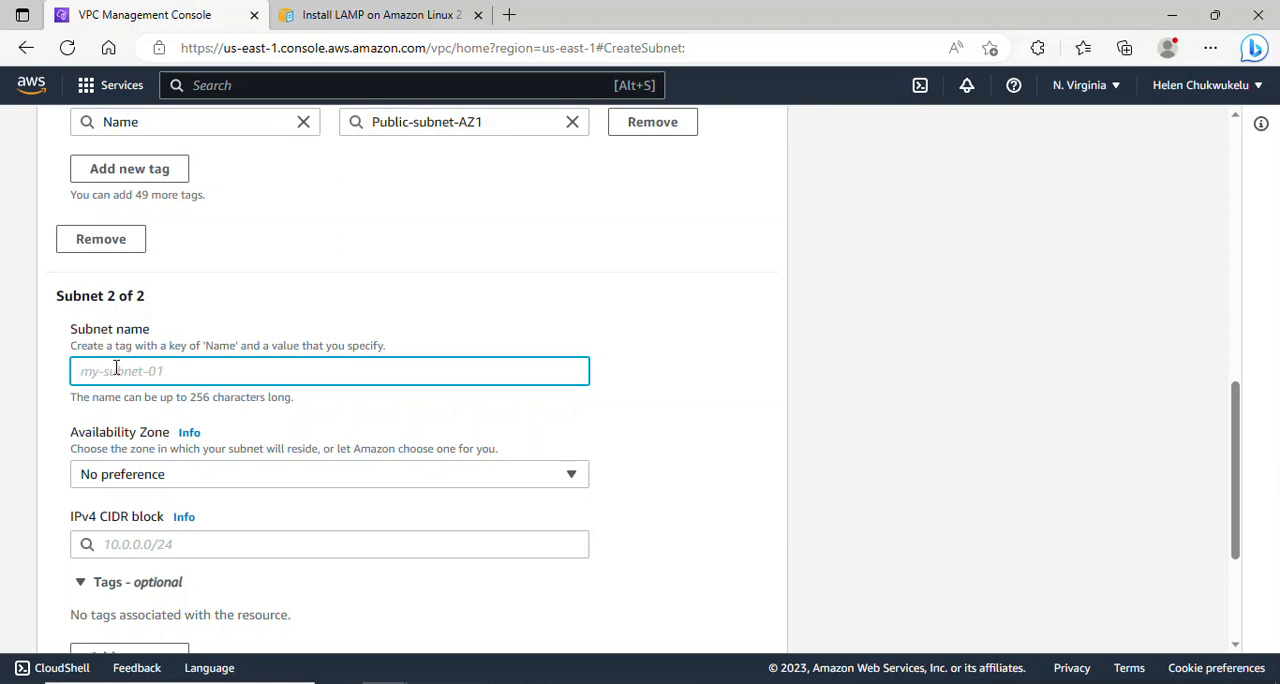
# - Name the second subnet Public-subnet-AZ2 and place it in the us-east-1b Availability Zone
pyautogui.write('p')
pyautogui.press('BackSpace')
pyautogui.write('P')
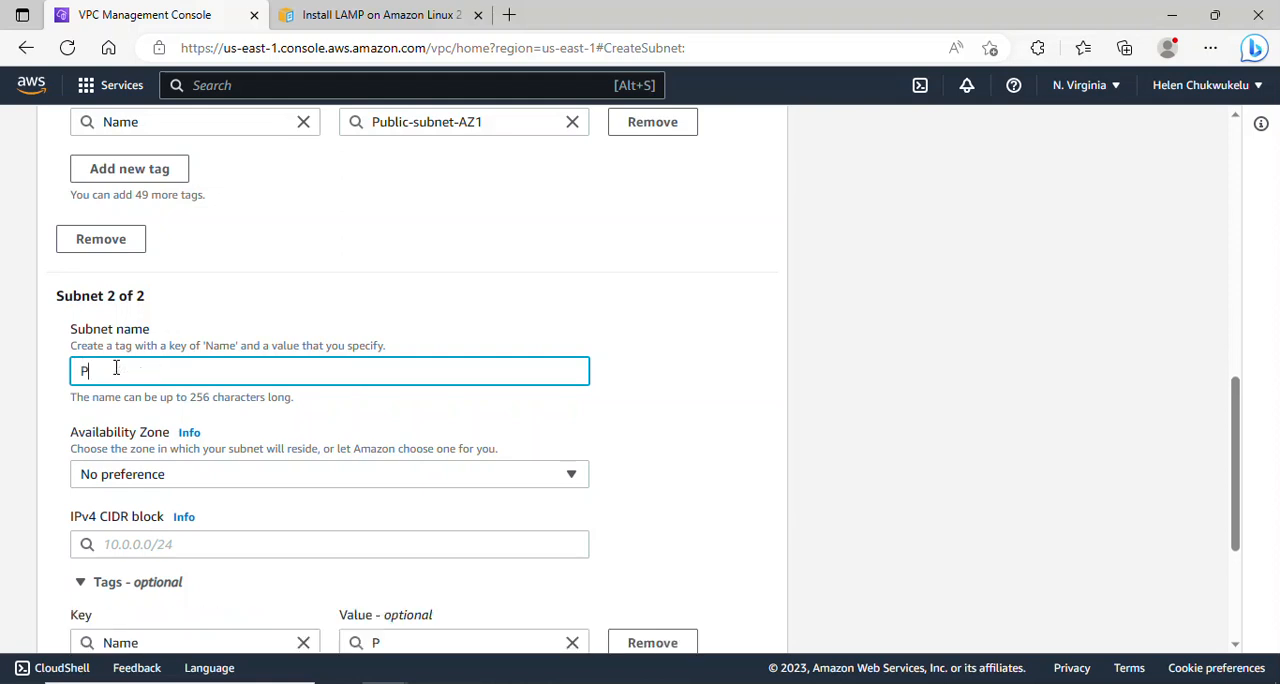
pyautogui.write('ublic-subnet-AZ2')
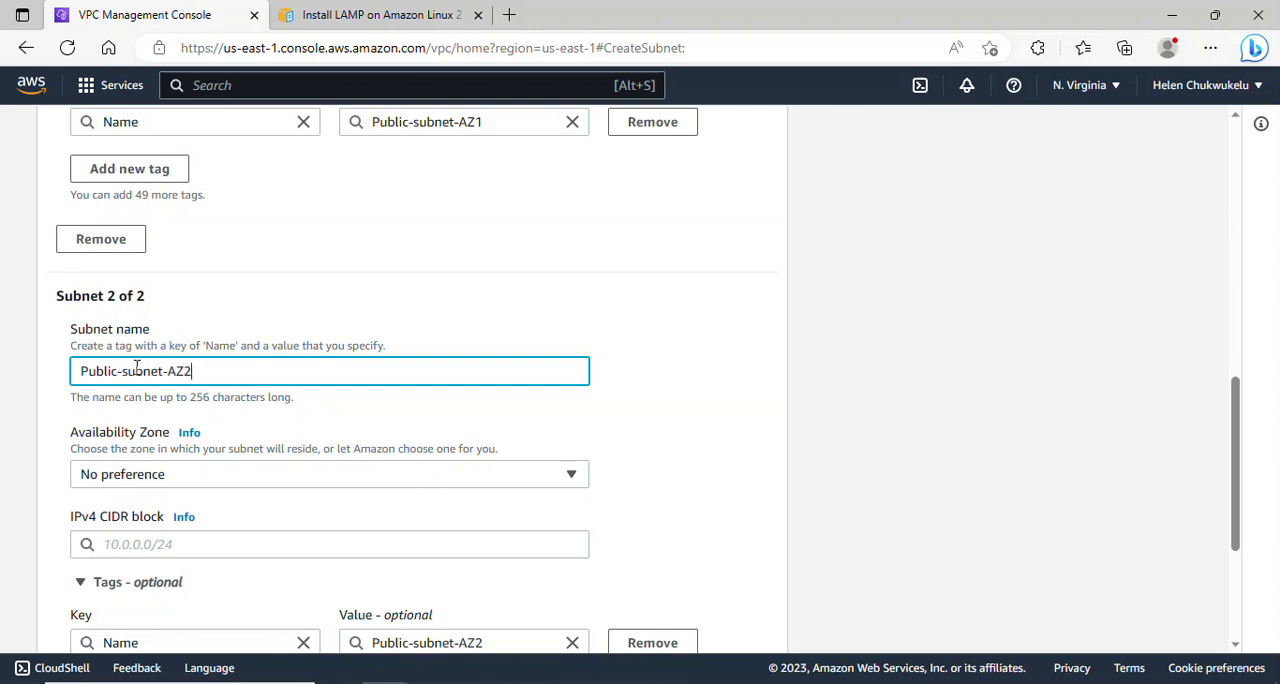
pyautogui.click(330, 476)
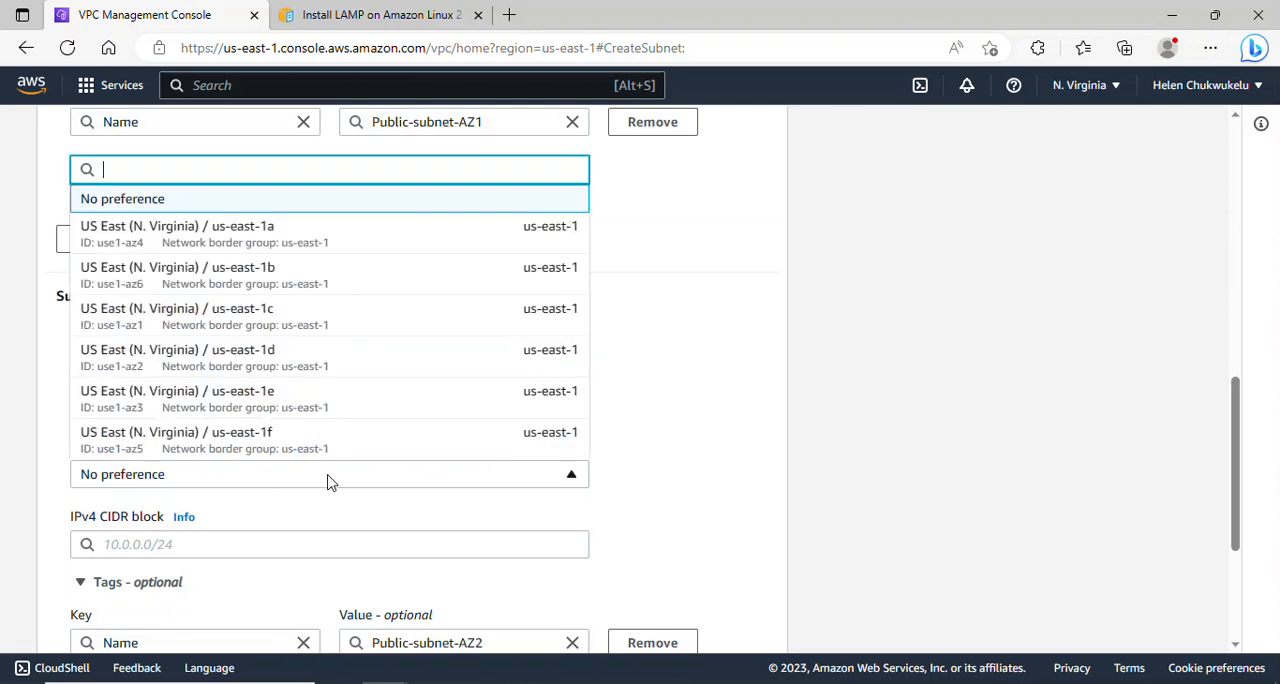
pyautogui.click(300, 271)
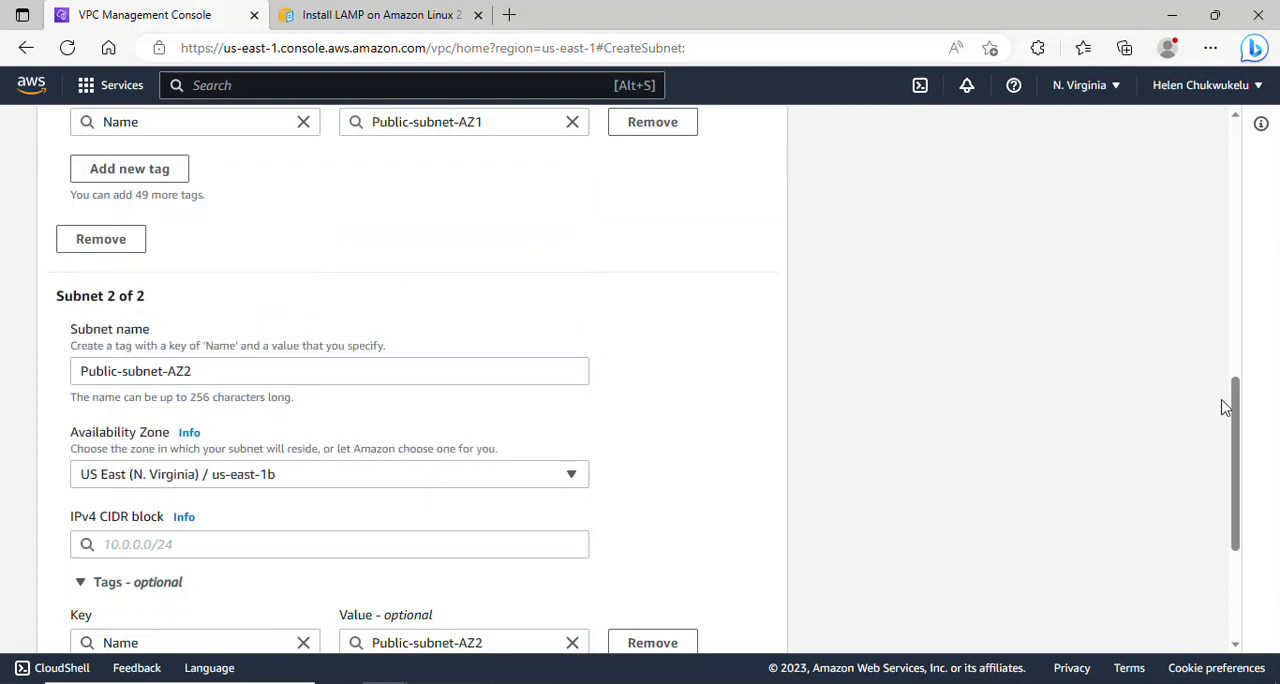
# - Set the IPv4 CIDR block of Public-subnet-AZ2 to 10.0.1.0/24
pyautogui.moveTo(1238, 415); pyautogui.dragTo(1236, 457)
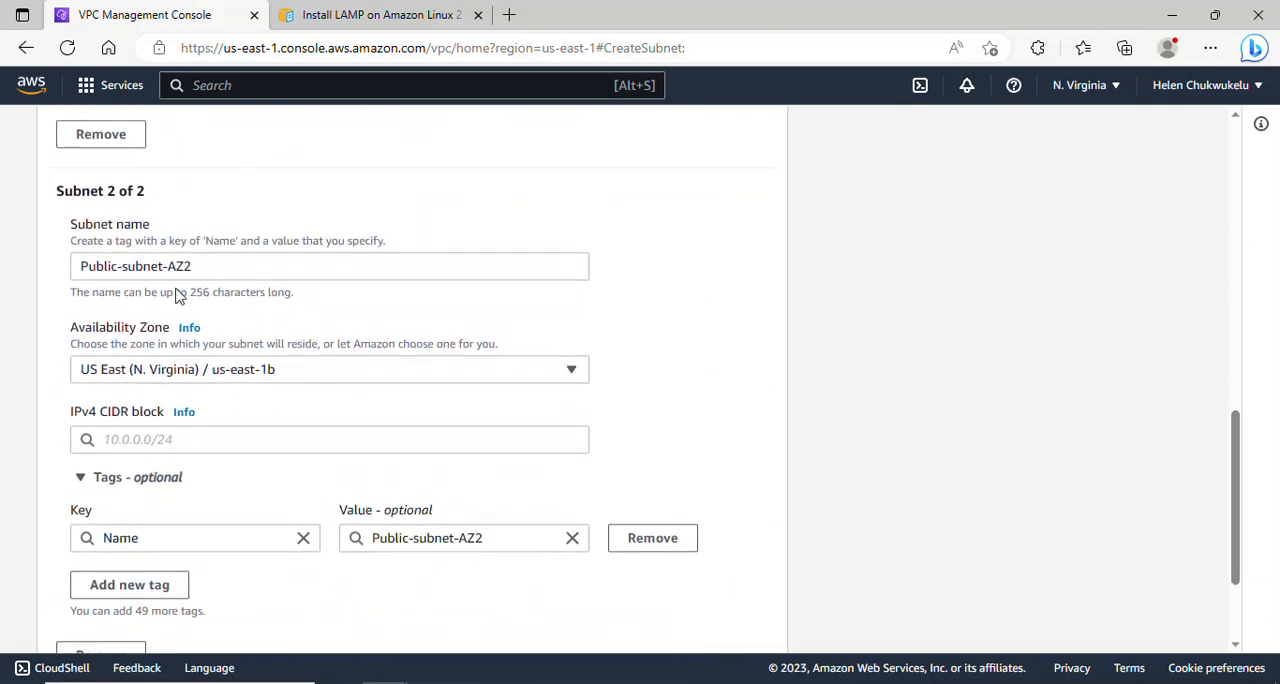
pyautogui.click(201, 444)
pyautogui.write('10')
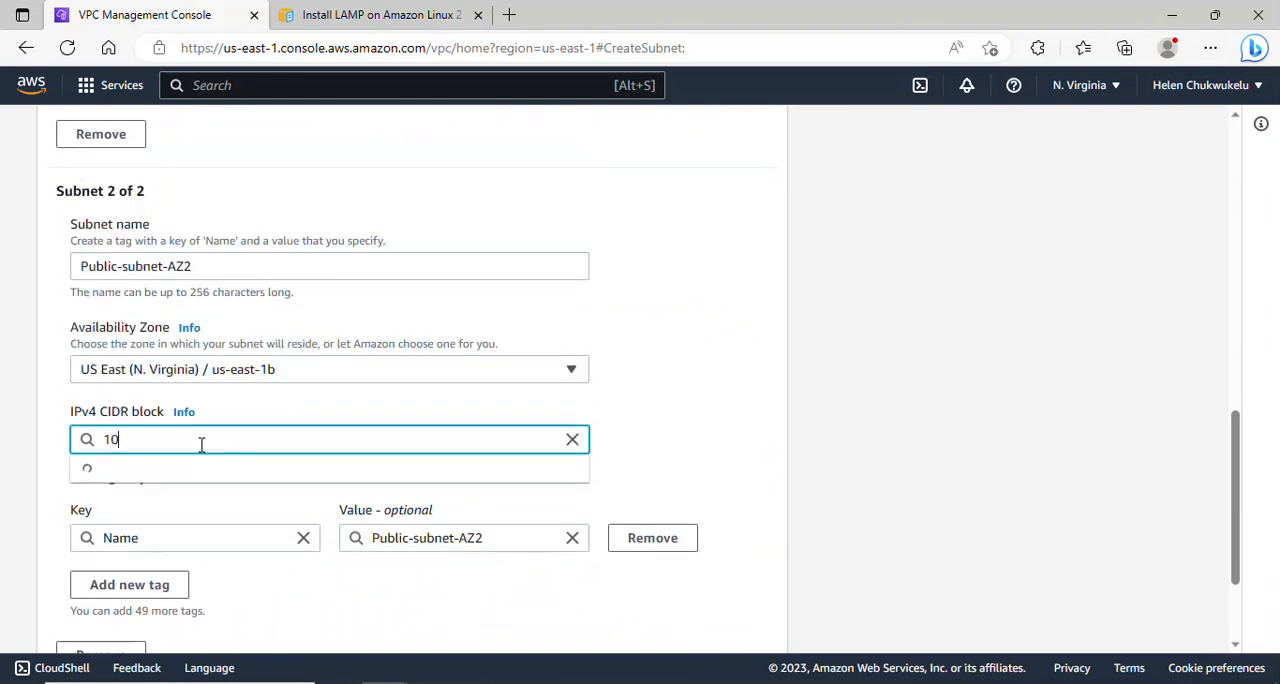
pyautogui.write('.0.1.0/24')
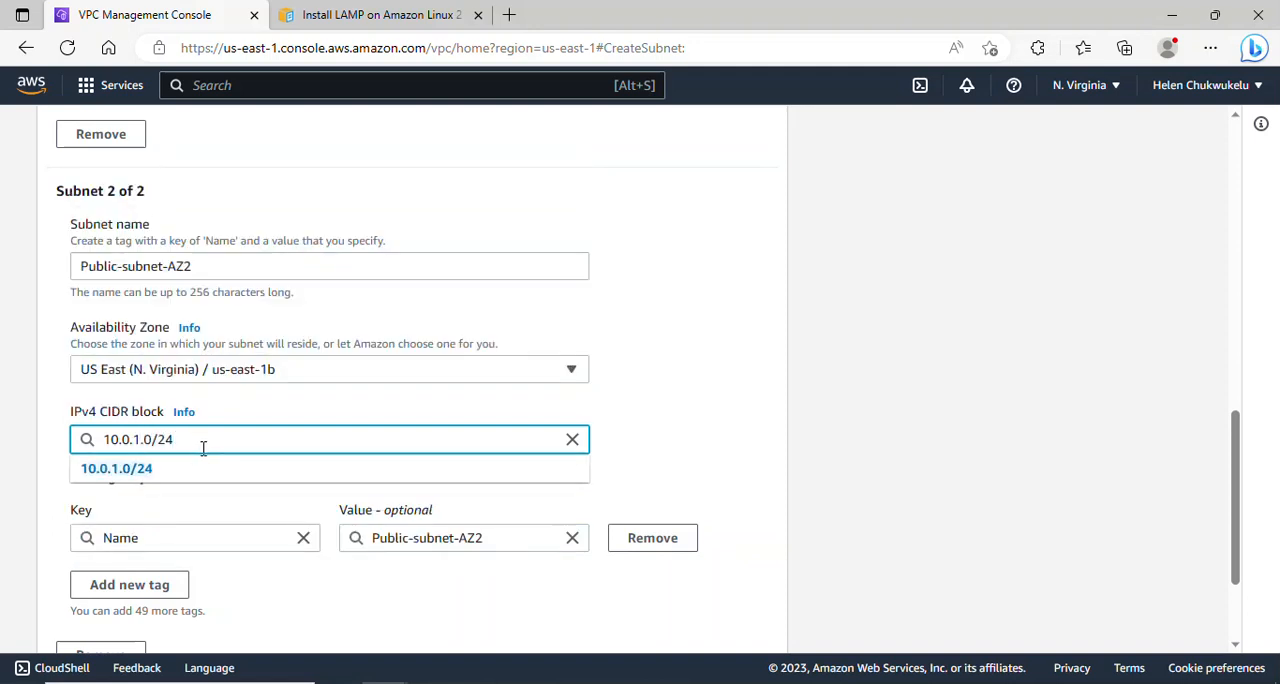
pyautogui.click(210, 472)
# - Add a third subnet named Public-subnet-AZ3 in the us-east-1c Availability Zone
pyautogui.moveTo(1225, 478); pyautogui.dragTo(1234, 556)
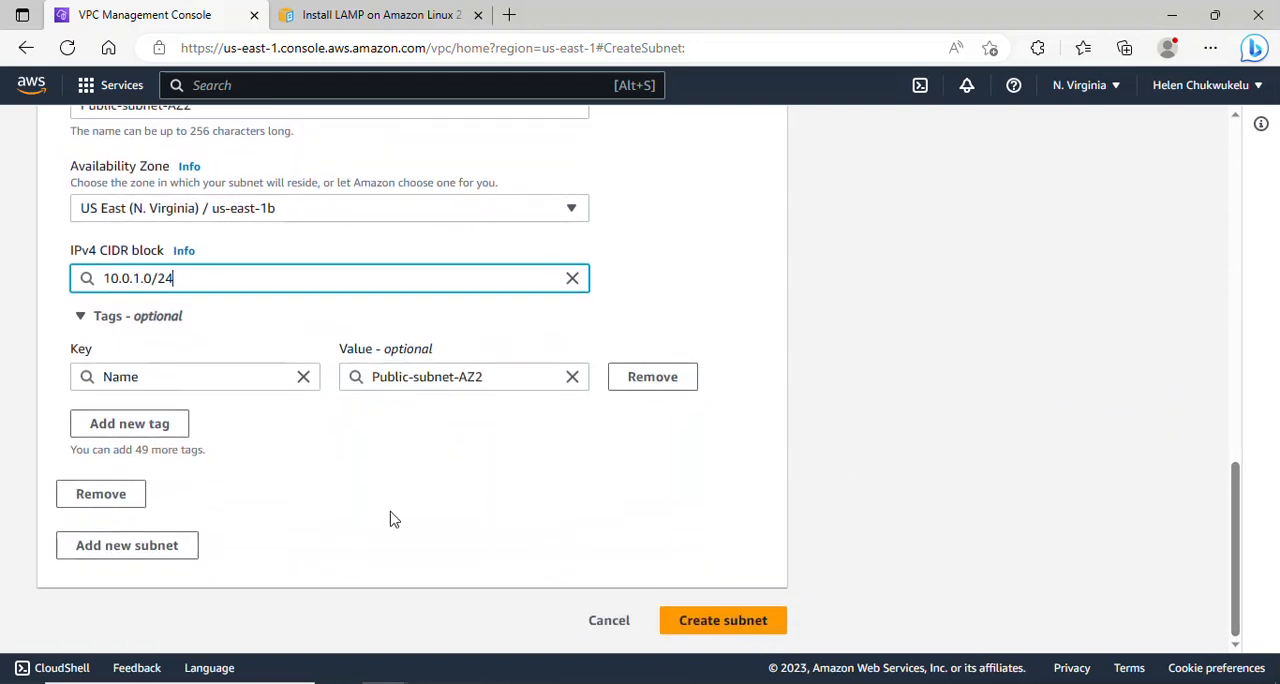
pyautogui.click(120, 548)
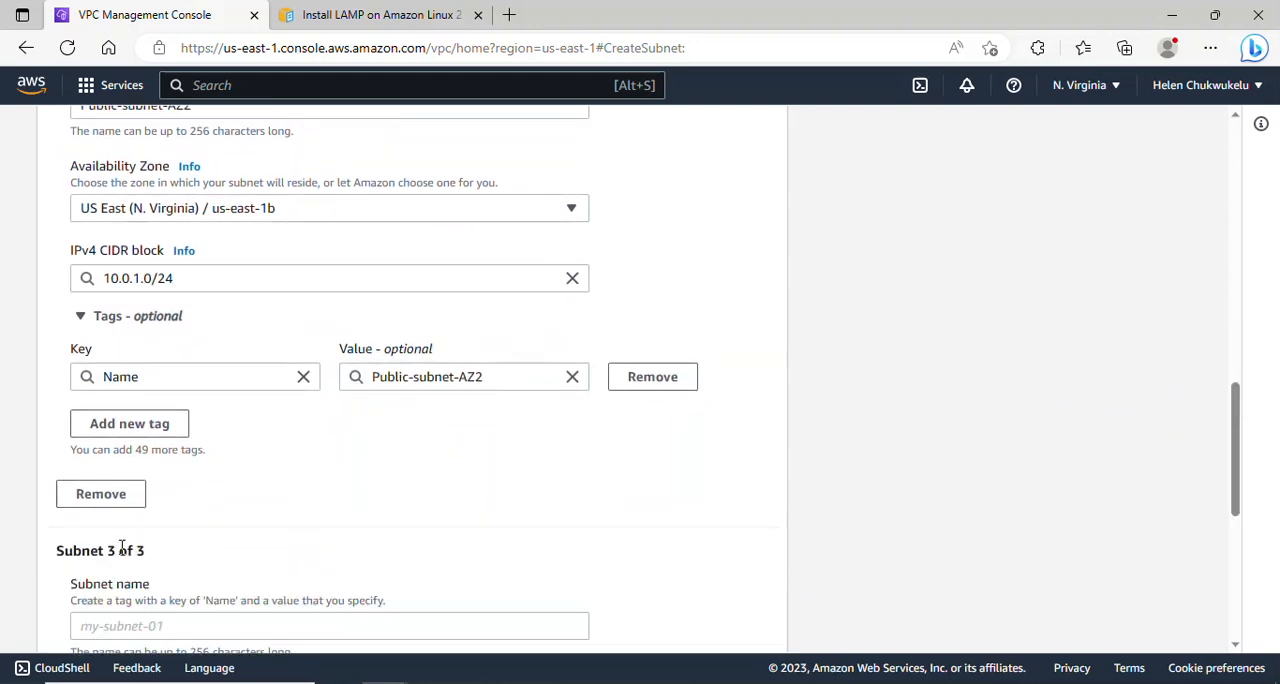
pyautogui.moveTo(1240, 452); pyautogui.dragTo(1238, 518)
pyautogui.click(170, 387)
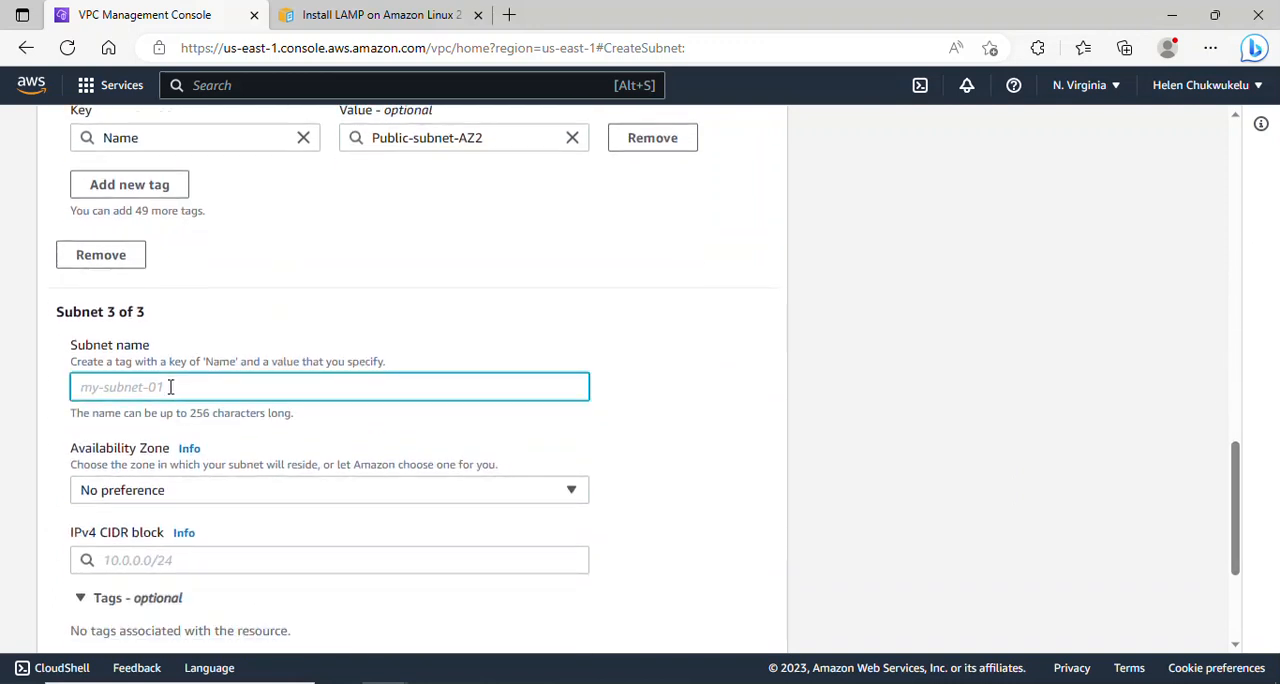
pyautogui.write('Public-subnet-AZ3')
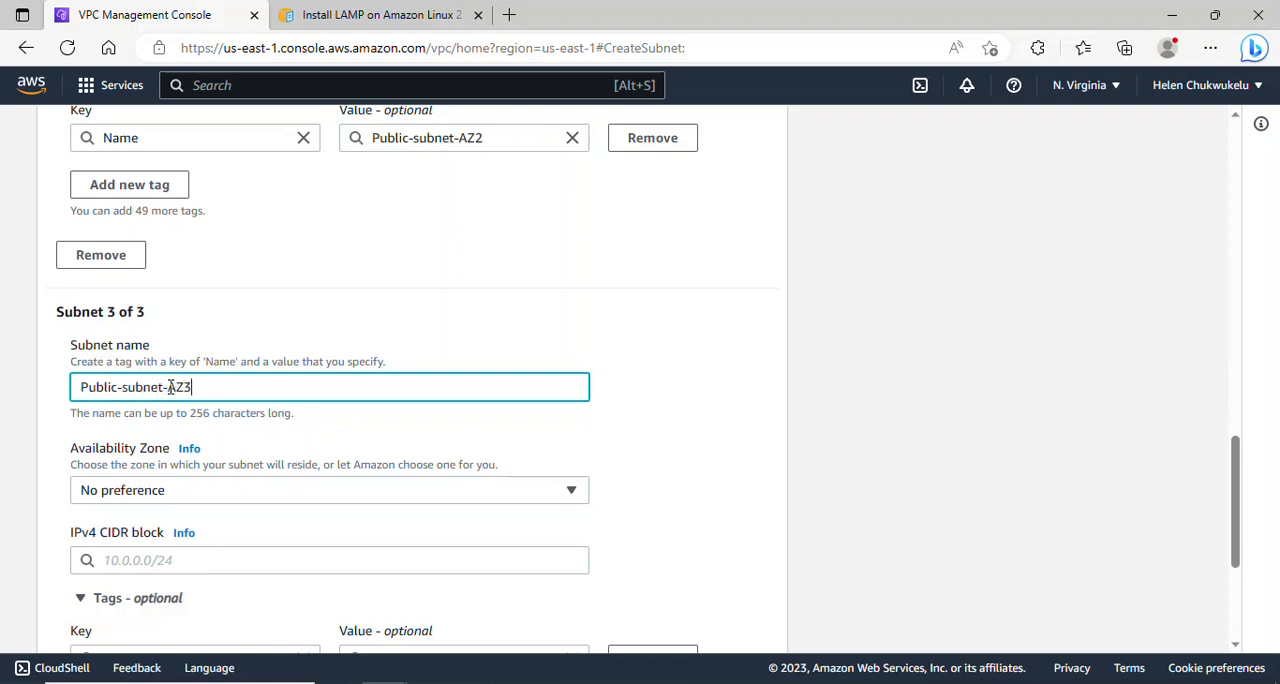
pyautogui.click(410, 491)
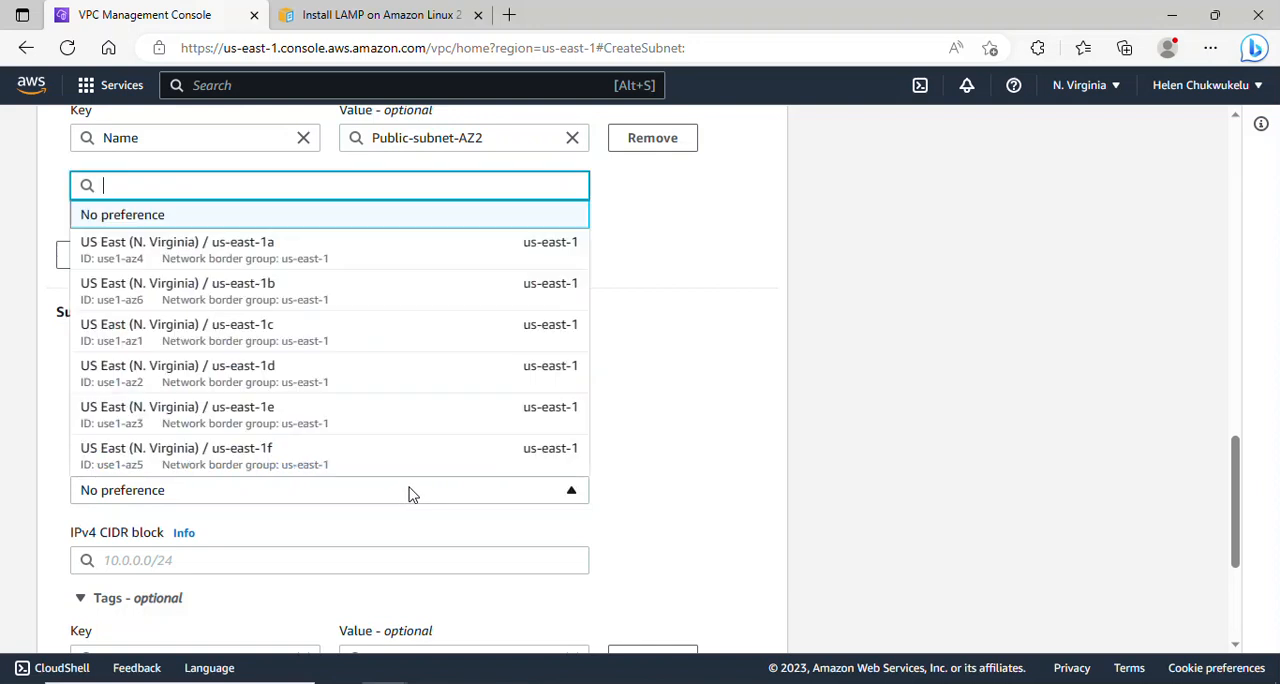
pyautogui.click(316, 333)
# - Set the IPv4 CIDR block of Public-subnet-AZ3 to 10.0.2.0/24
pyautogui.moveTo(1236, 486); pyautogui.dragTo(1238, 527)
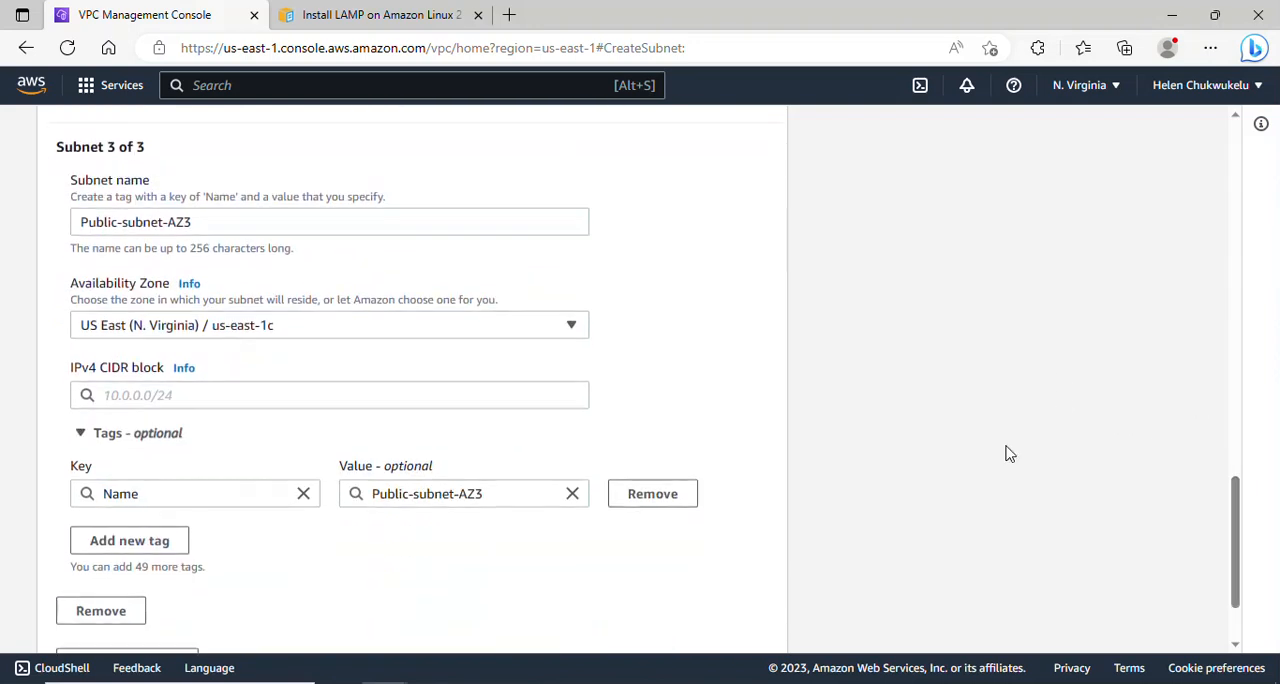
pyautogui.click(342, 401)
pyautogui.write('10.0.2.')
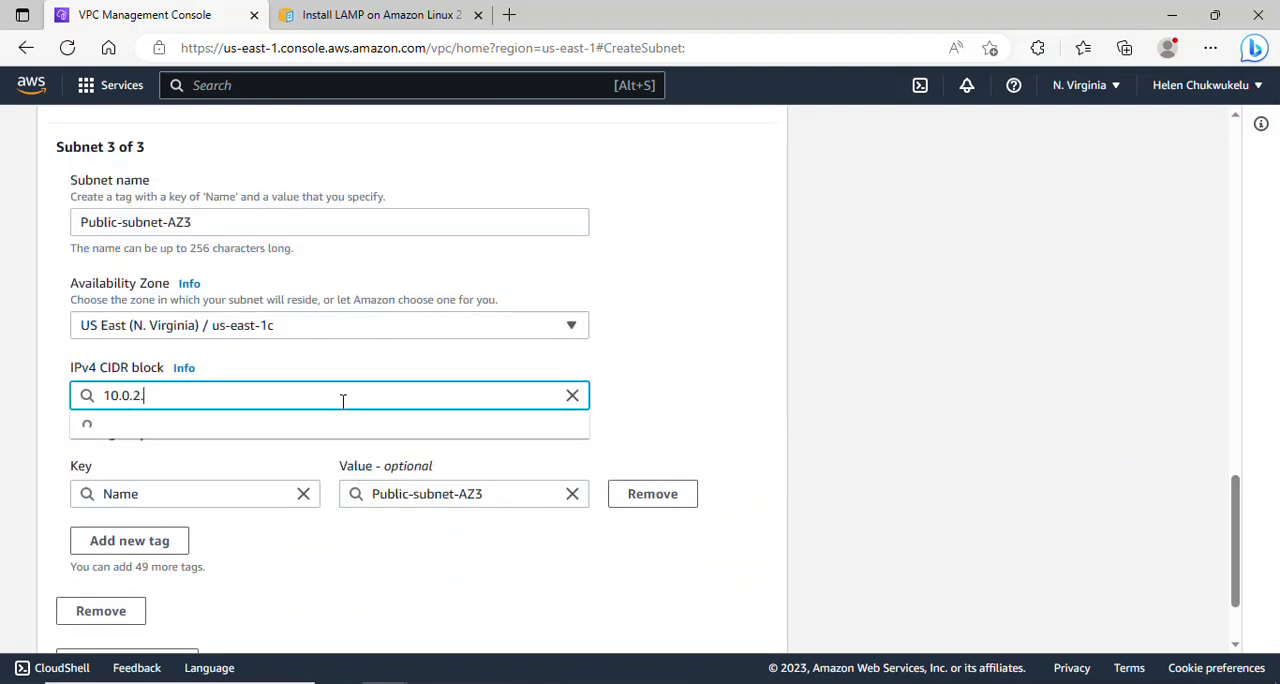
pyautogui.write('0/24')
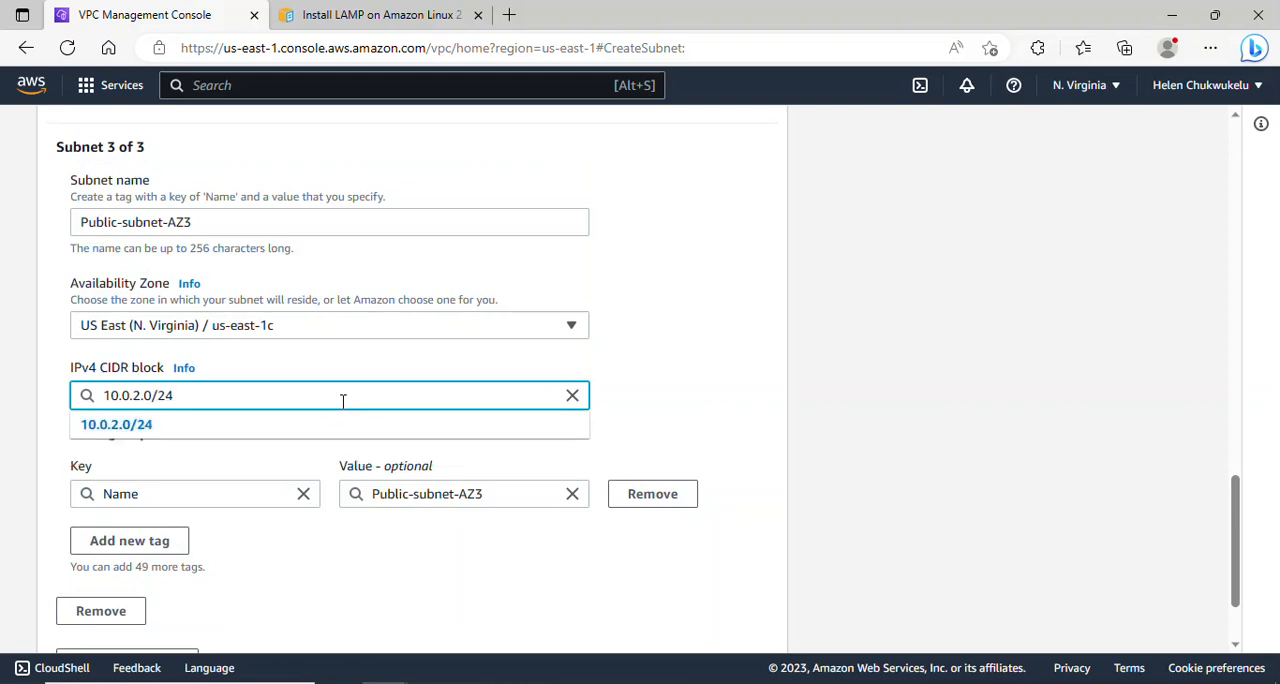
pyautogui.click(340, 428)
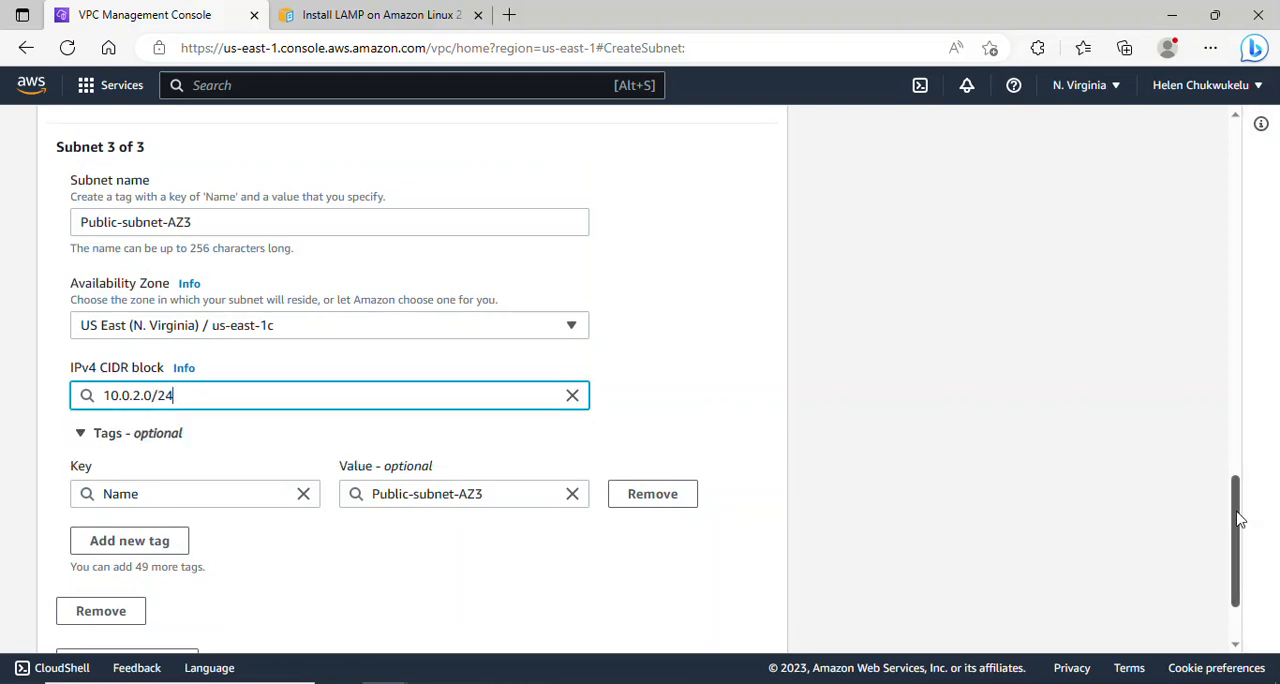
# - Add a fourth subnet entry and name it Private-app-subnet-AZ1
pyautogui.scroll(-2, 1245, 530)
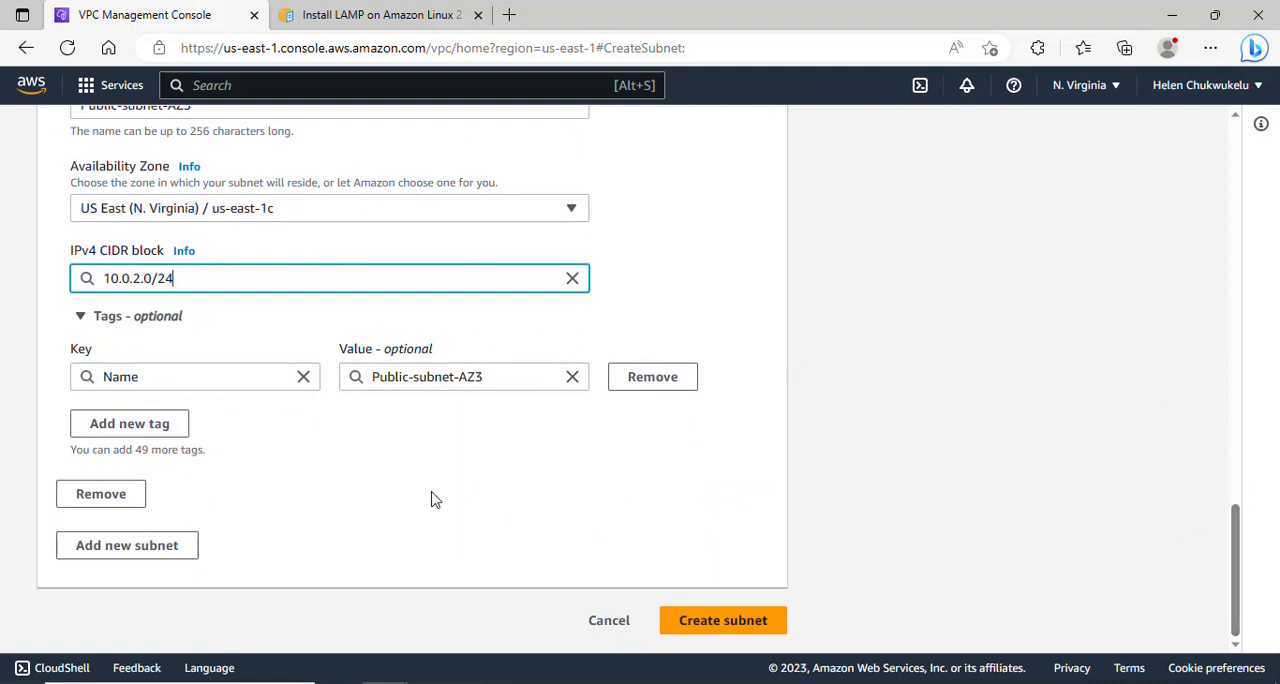
pyautogui.click(118, 553)
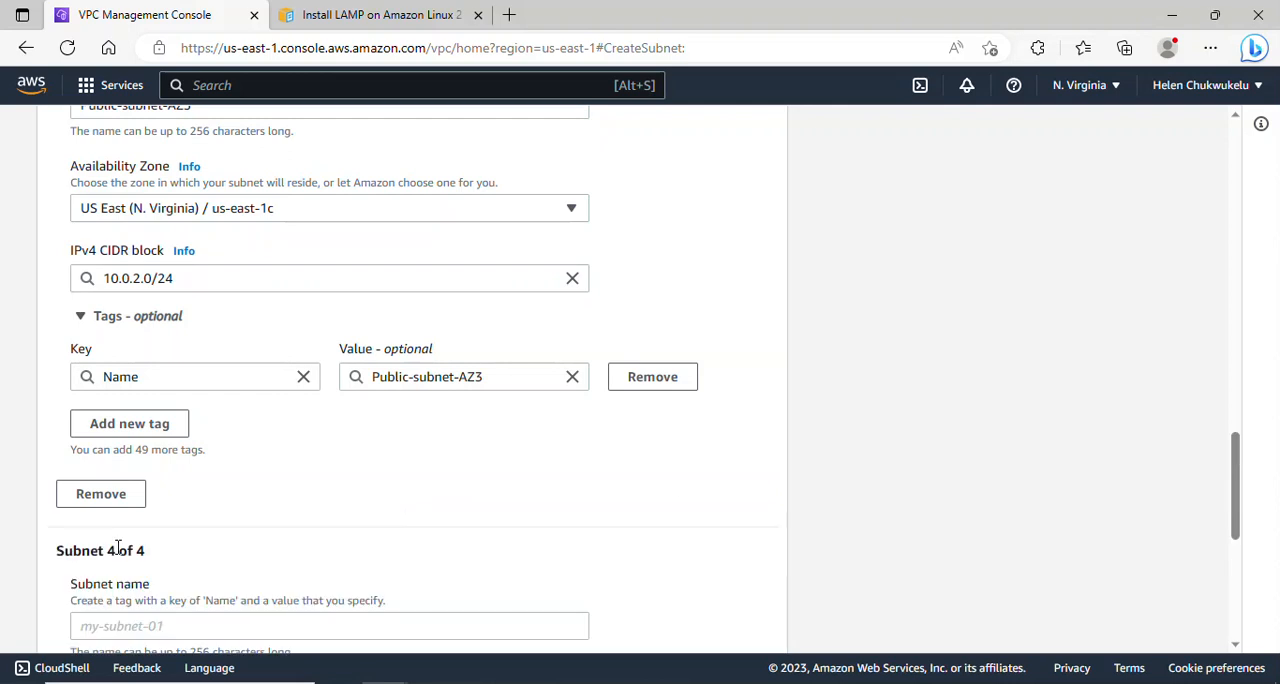
pyautogui.moveTo(1240, 463); pyautogui.dragTo(1246, 508)
pyautogui.click(183, 394)
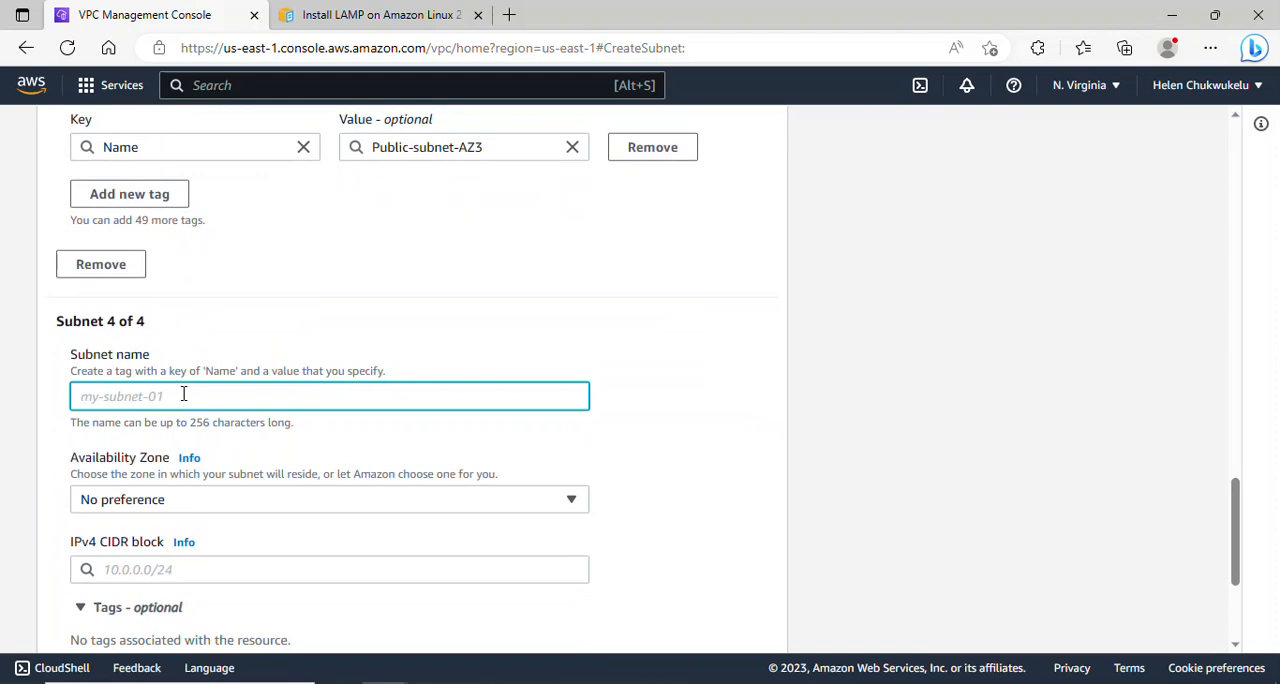
pyautogui.write('Pe')
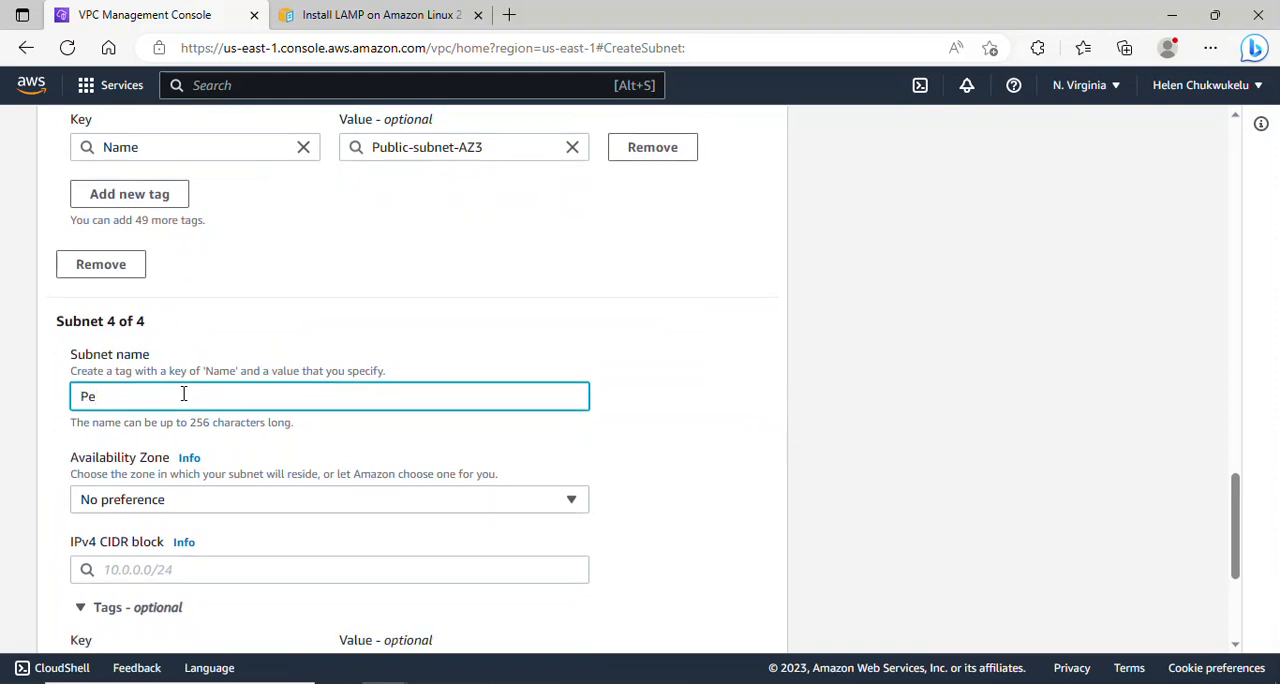
pyautogui.write('ivate-app-subnet-AZ1')
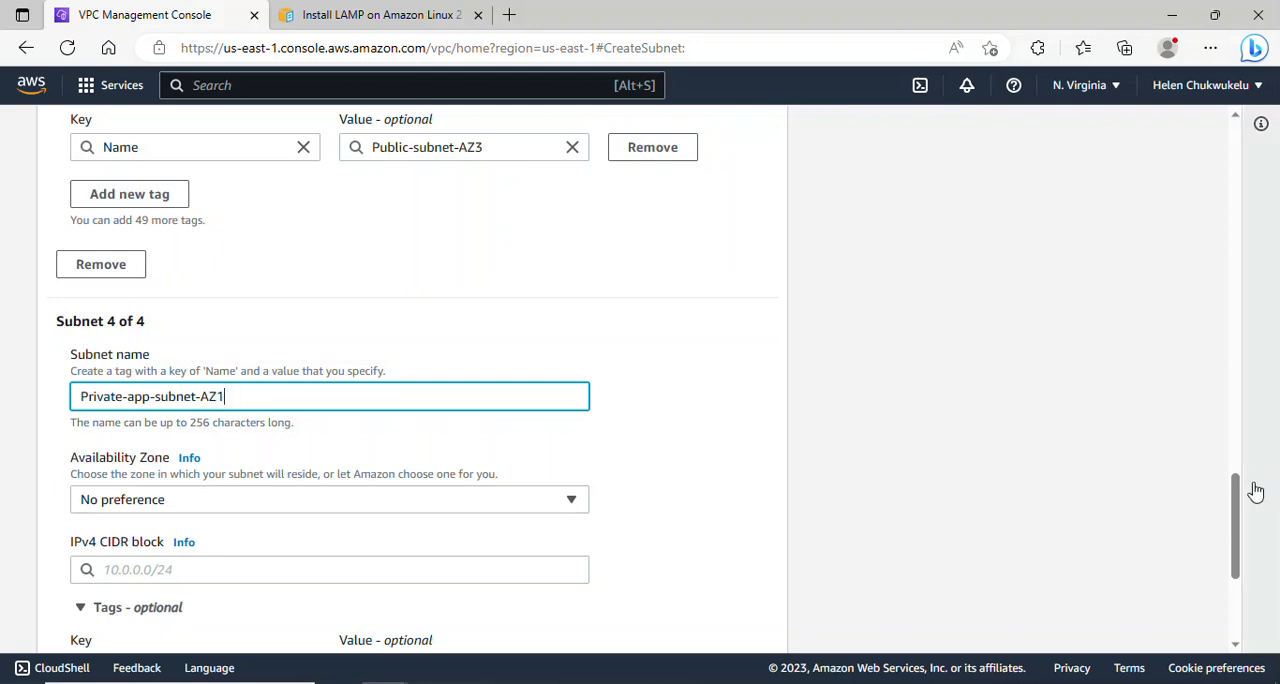
# - Place the fourth subnet, Private-app-subnet-AZ1, in the us-east-1a Availability Zone
pyautogui.moveTo(1240, 515); pyautogui.dragTo(1246, 543)
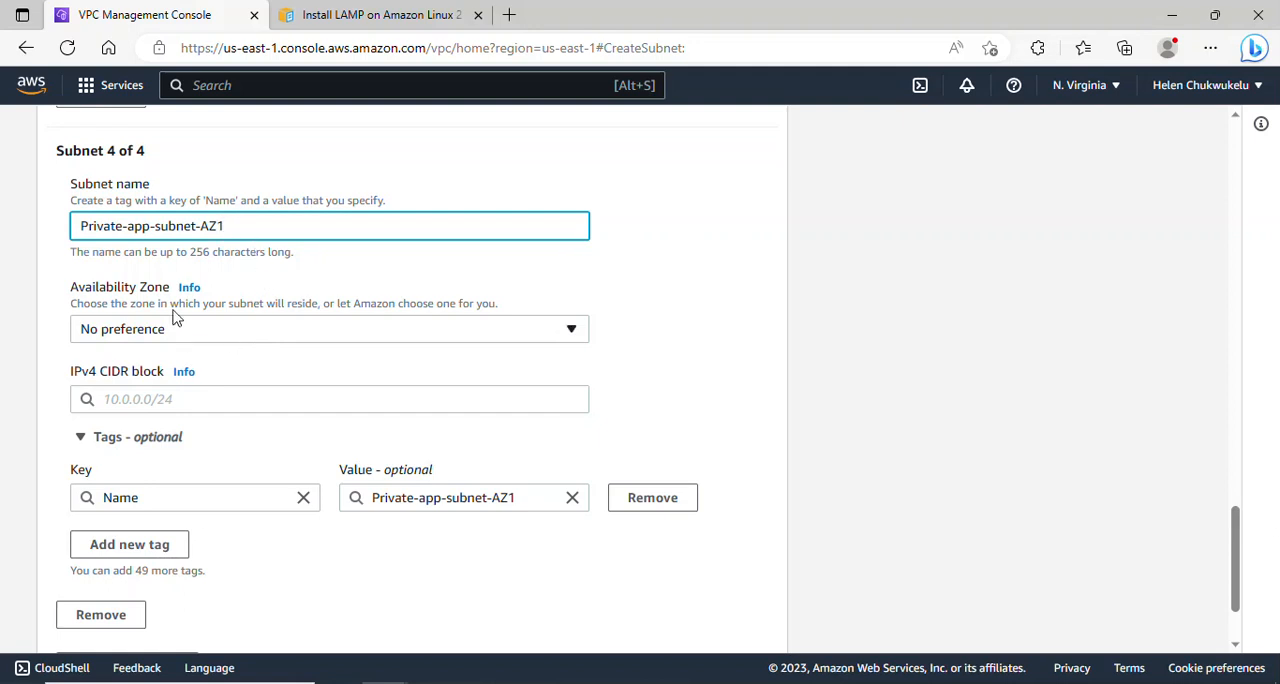
pyautogui.moveTo(107, 231); pyautogui.dragTo(148, 231)
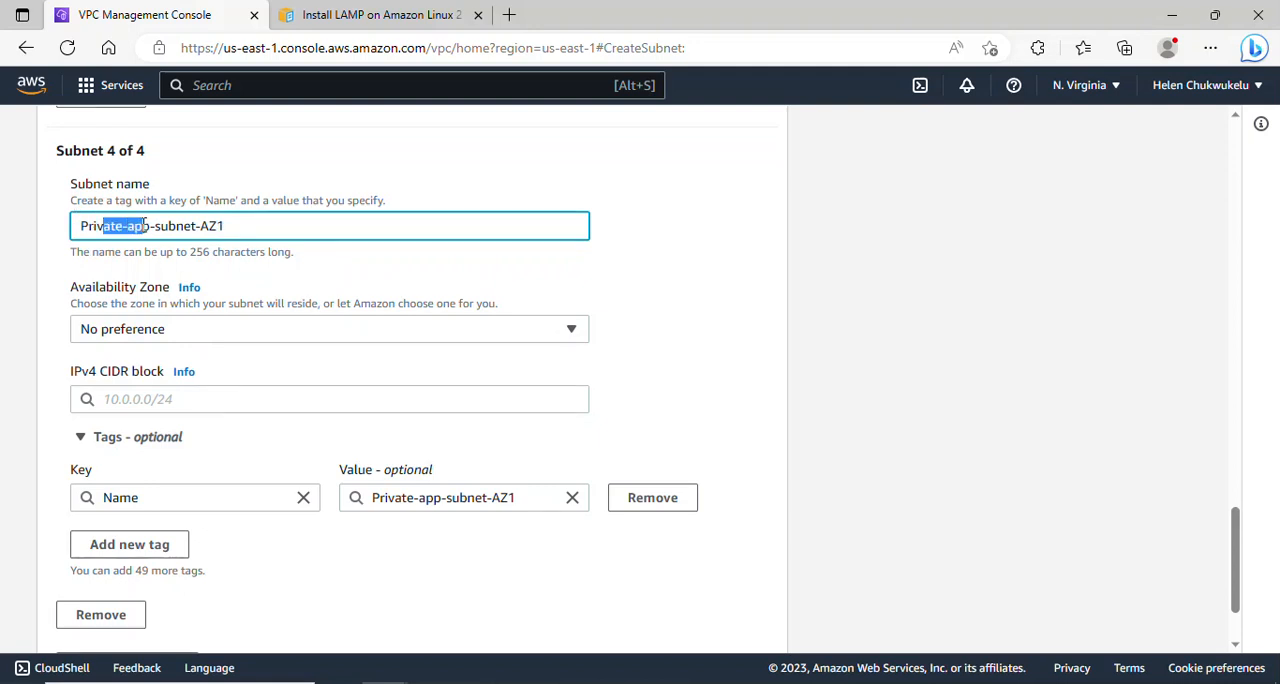
pyautogui.click(228, 333)
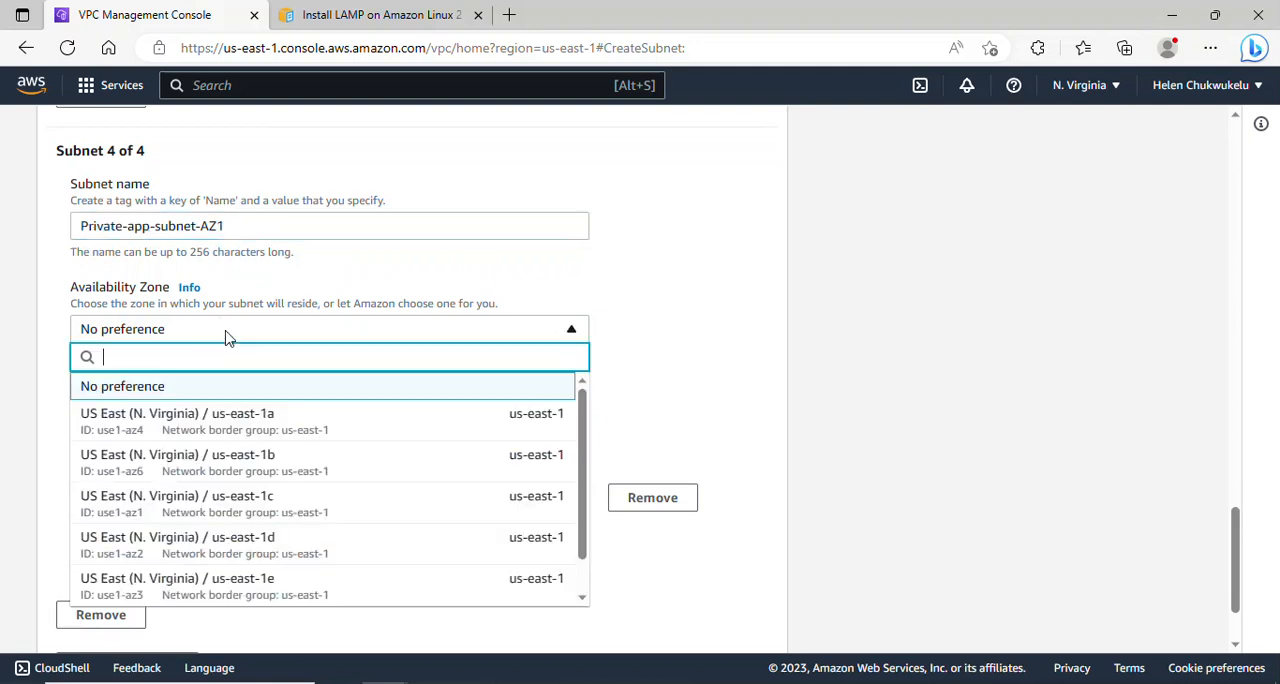
pyautogui.click(275, 418)
# - Set the IPv4 CIDR block of Private-app-subnet-AZ1 to 10.0.3.0/24
pyautogui.click(224, 399)
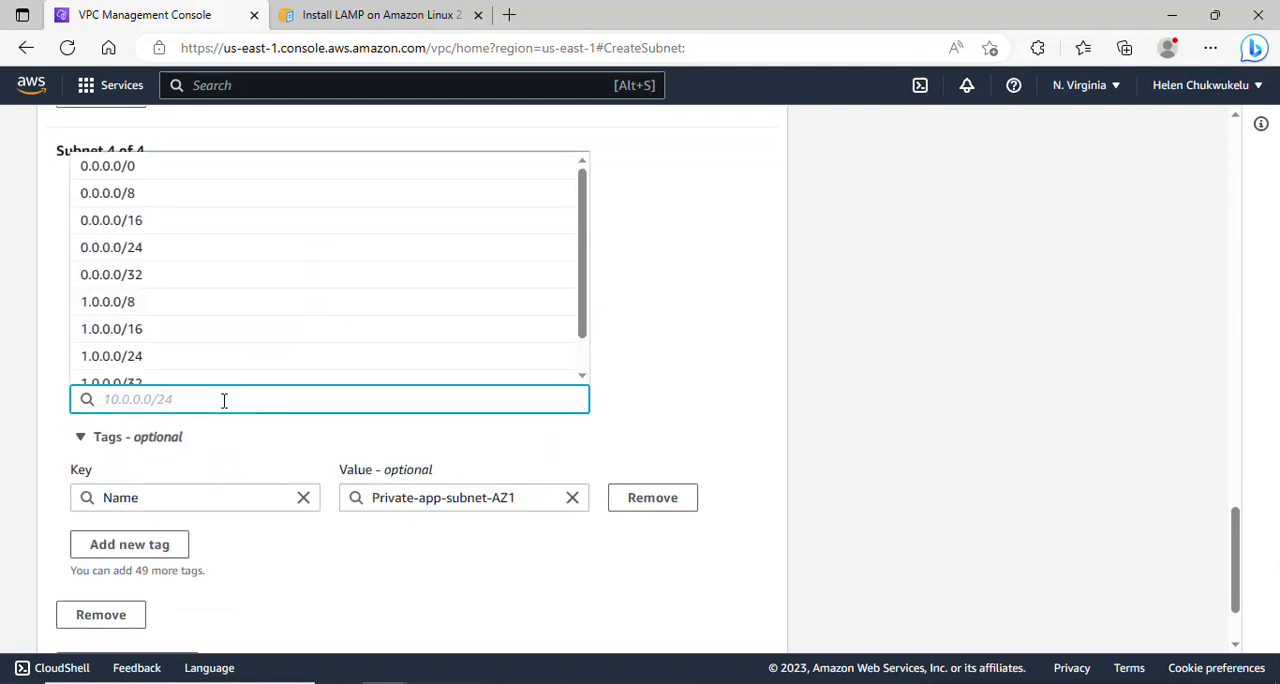
pyautogui.write('10.0')
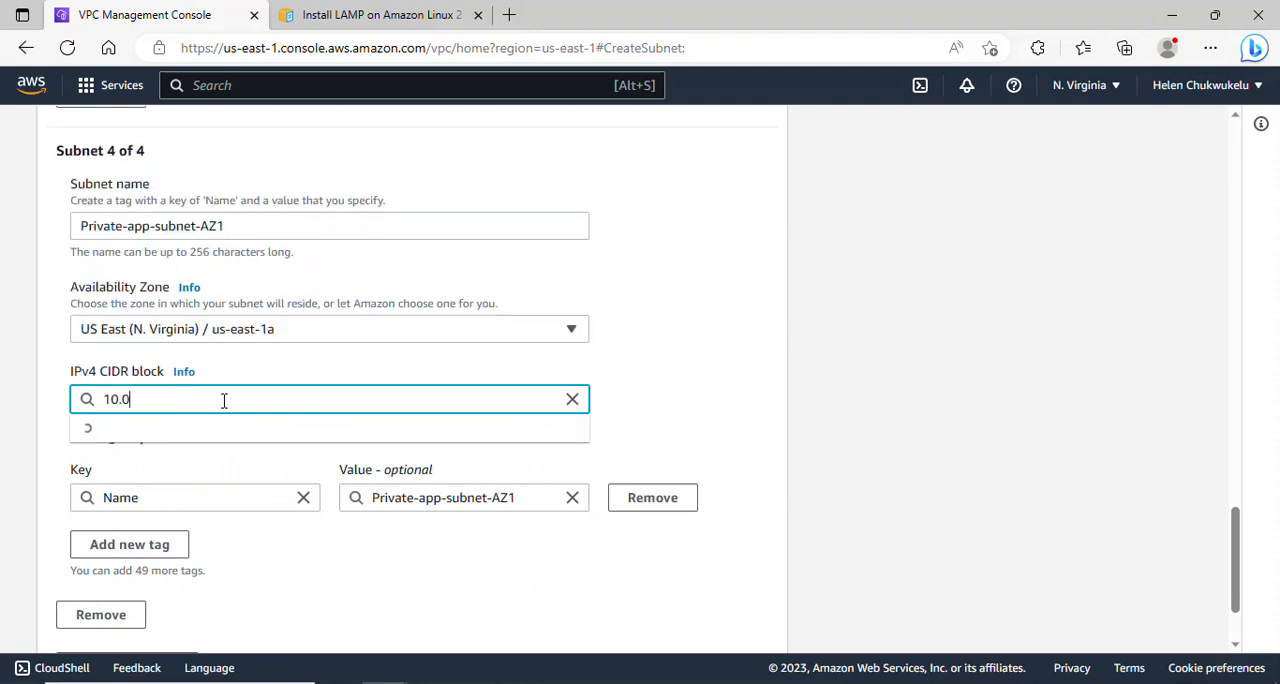
pyautogui.write('.3.')
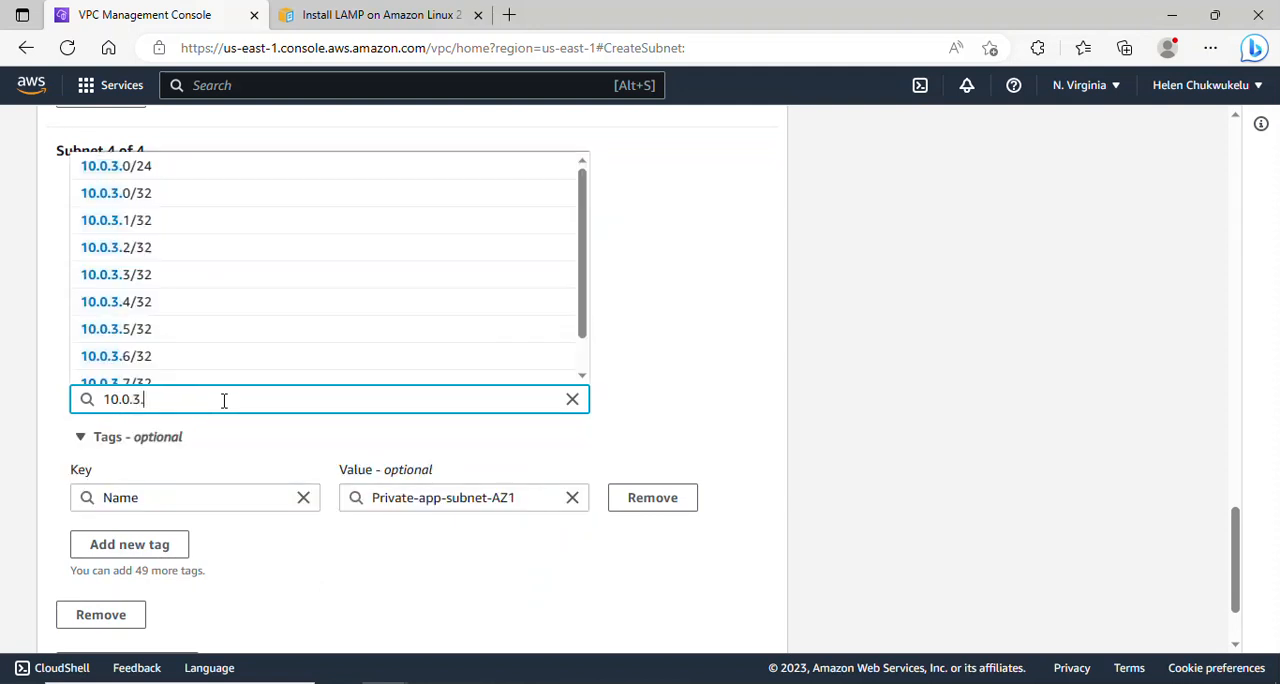
pyautogui.write('0')
pyautogui.write('/24')
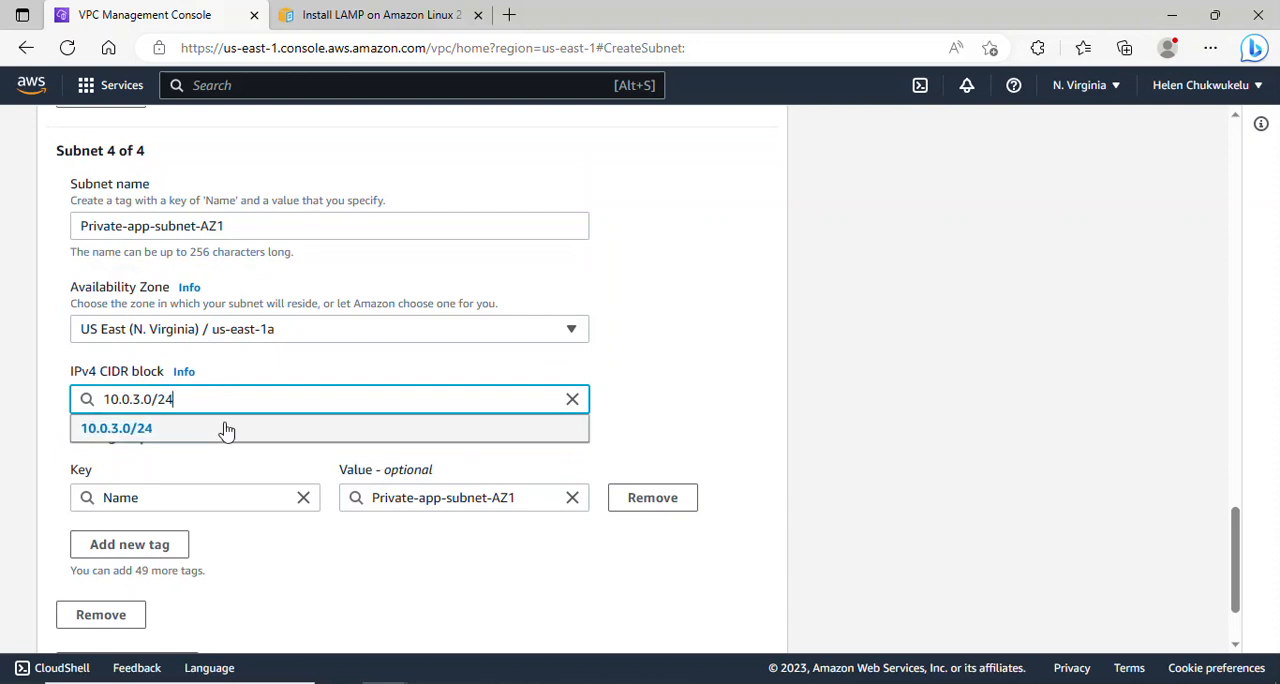
pyautogui.click(227, 430)
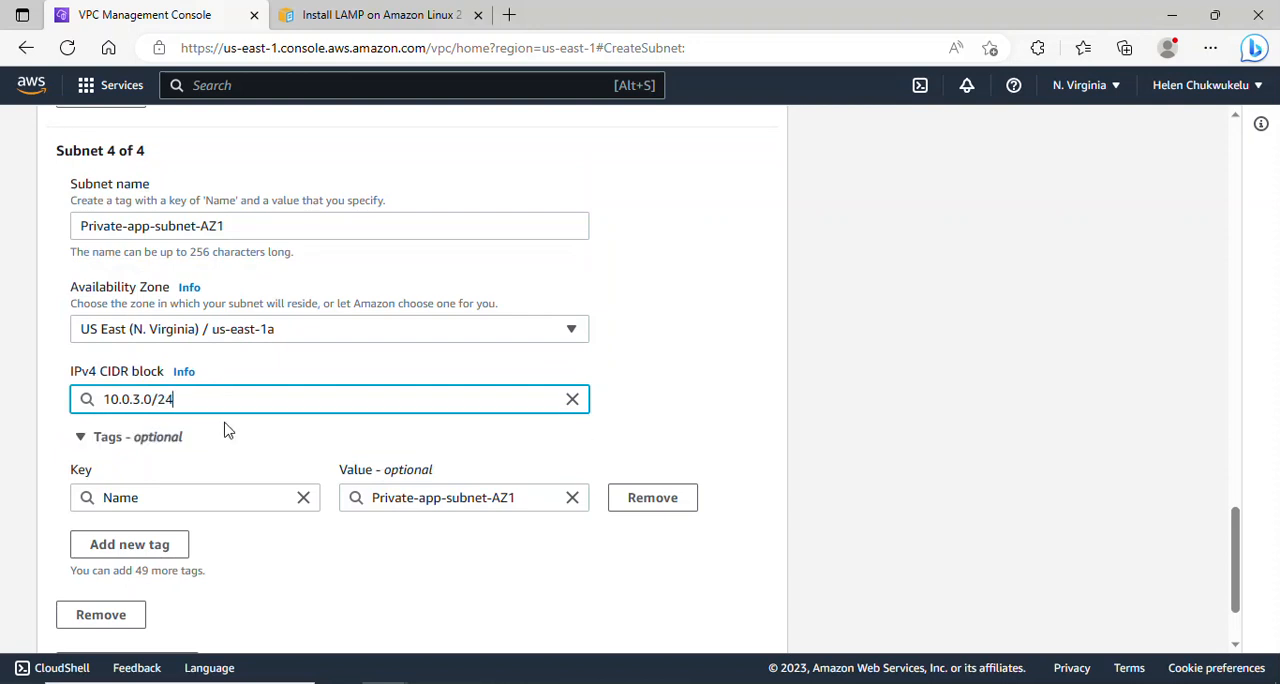
# - Add a fifth subnet entry and name it Private-app-subnet-AZ2
pyautogui.moveTo(1235, 542); pyautogui.dragTo(1240, 566)
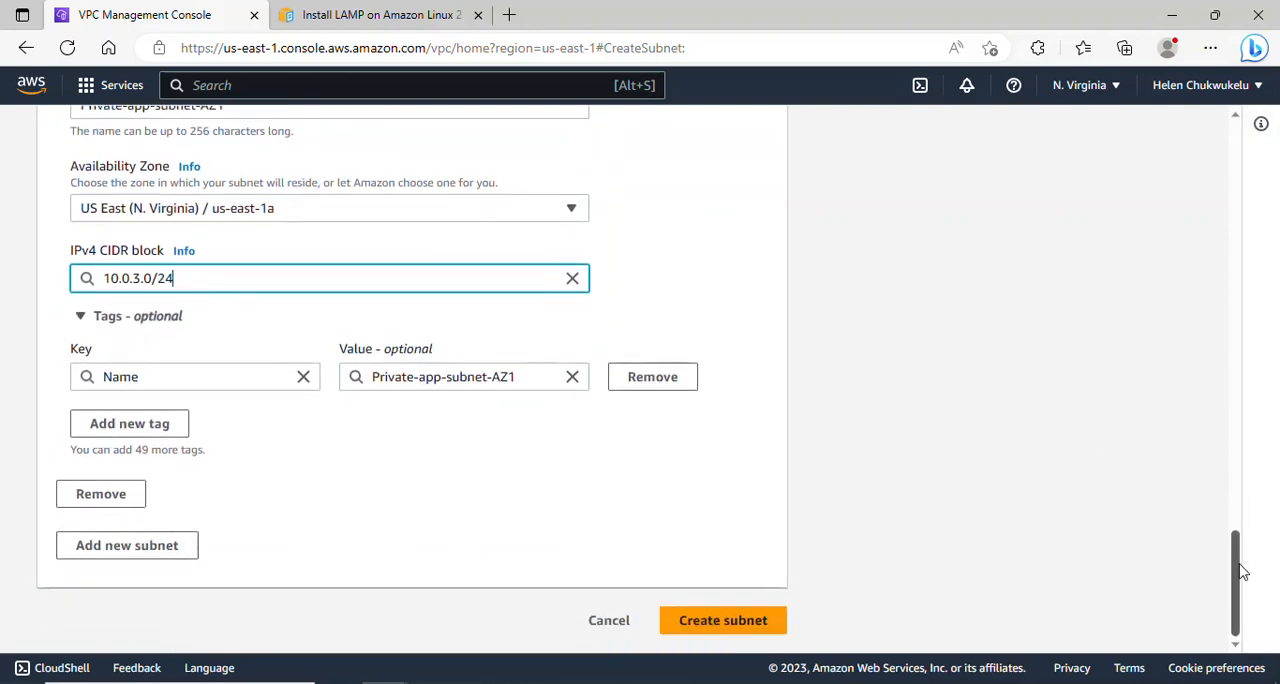
pyautogui.click(121, 552)
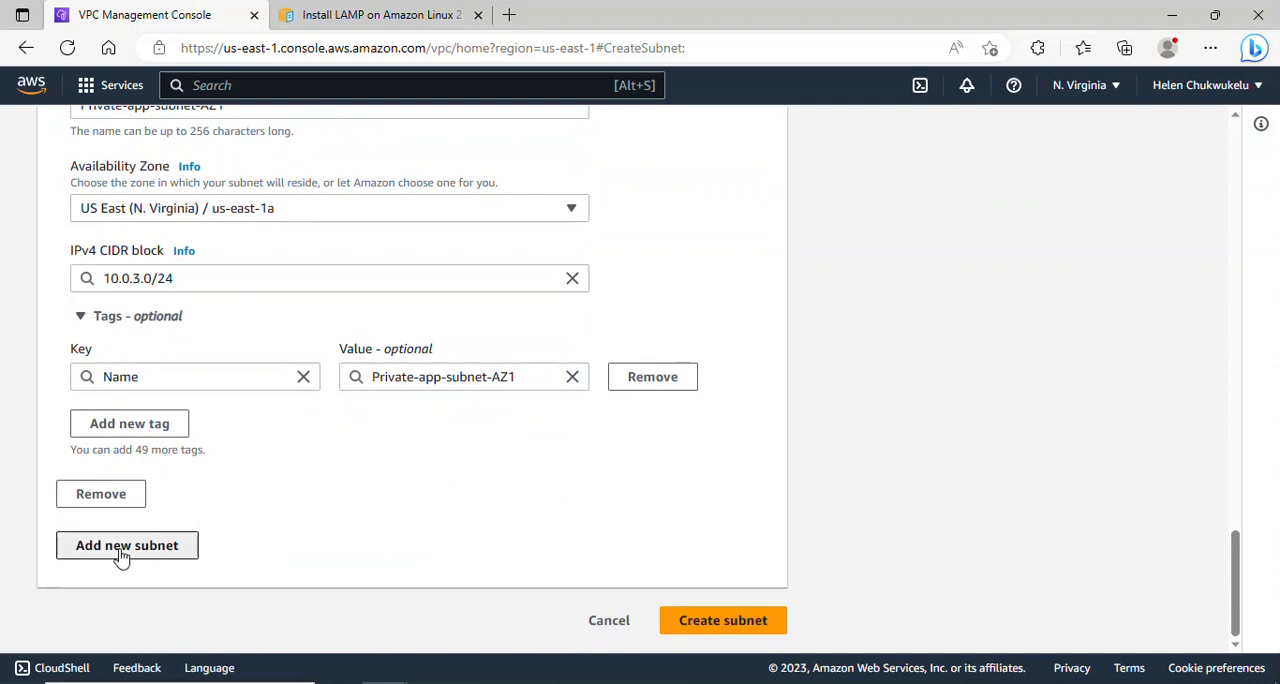
pyautogui.scroll(-2, 1237, 510)
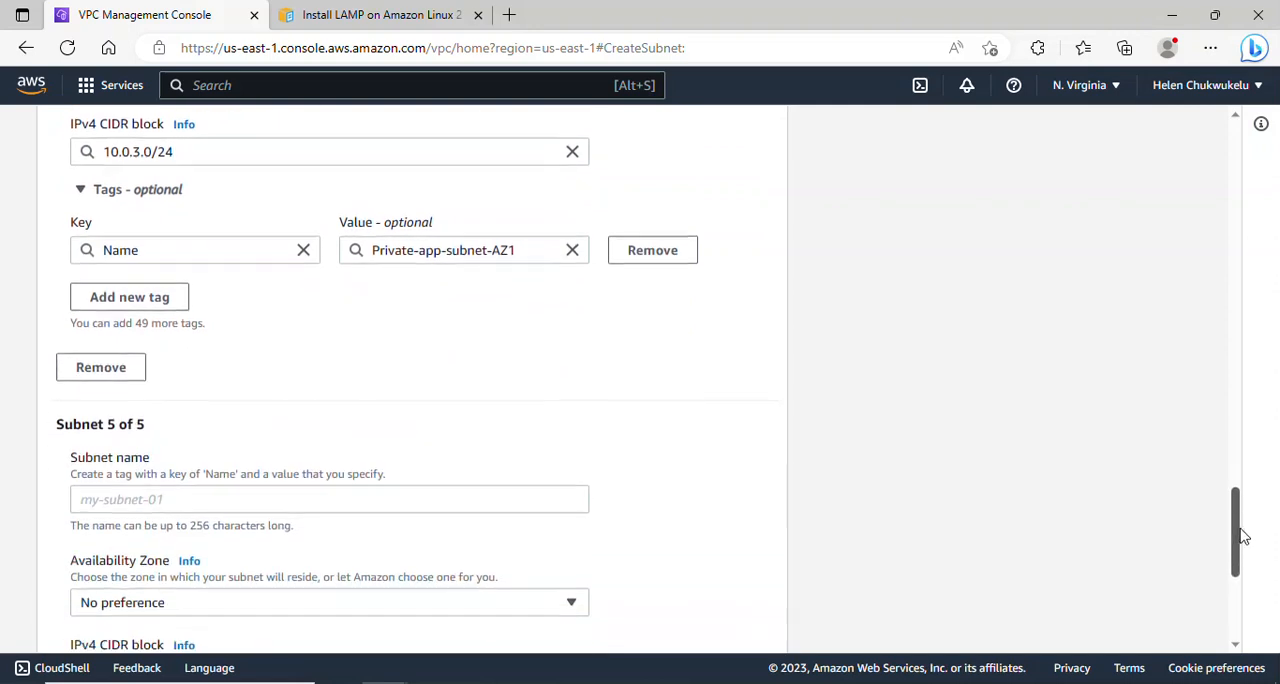
pyautogui.click(305, 440)
pyautogui.write('Private')
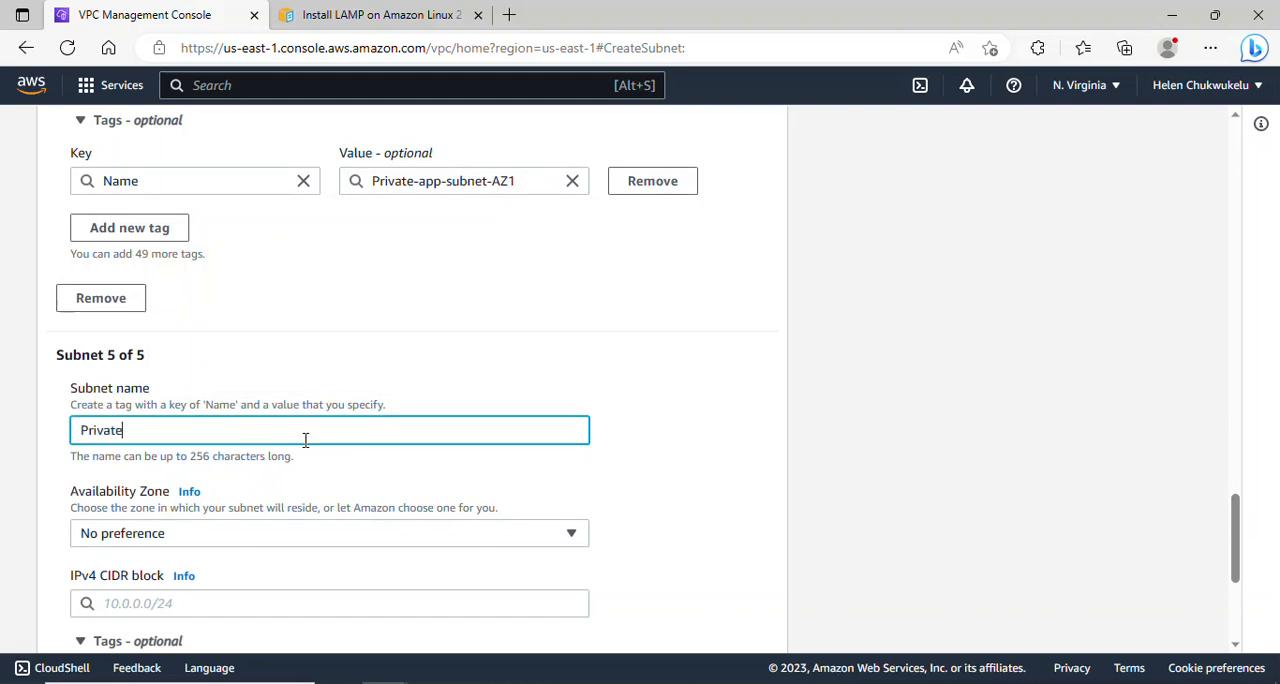
pyautogui.write('-app-subnet-AZ2')
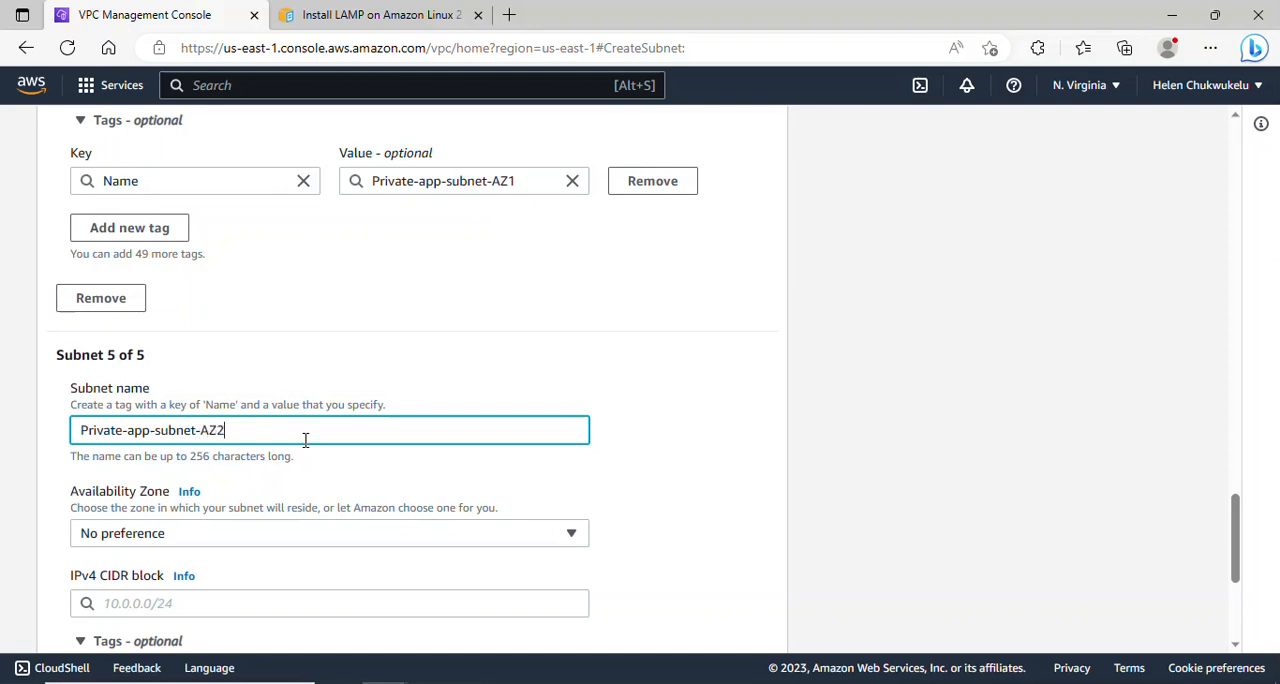
# - Place Private-app-subnet-AZ2 in the us-east-1b Availability Zone and set its IPv4 CIDR block to 10.0.4.0/24
pyautogui.moveTo(1237, 527); pyautogui.dragTo(1238, 542)
pyautogui.click(253, 447)
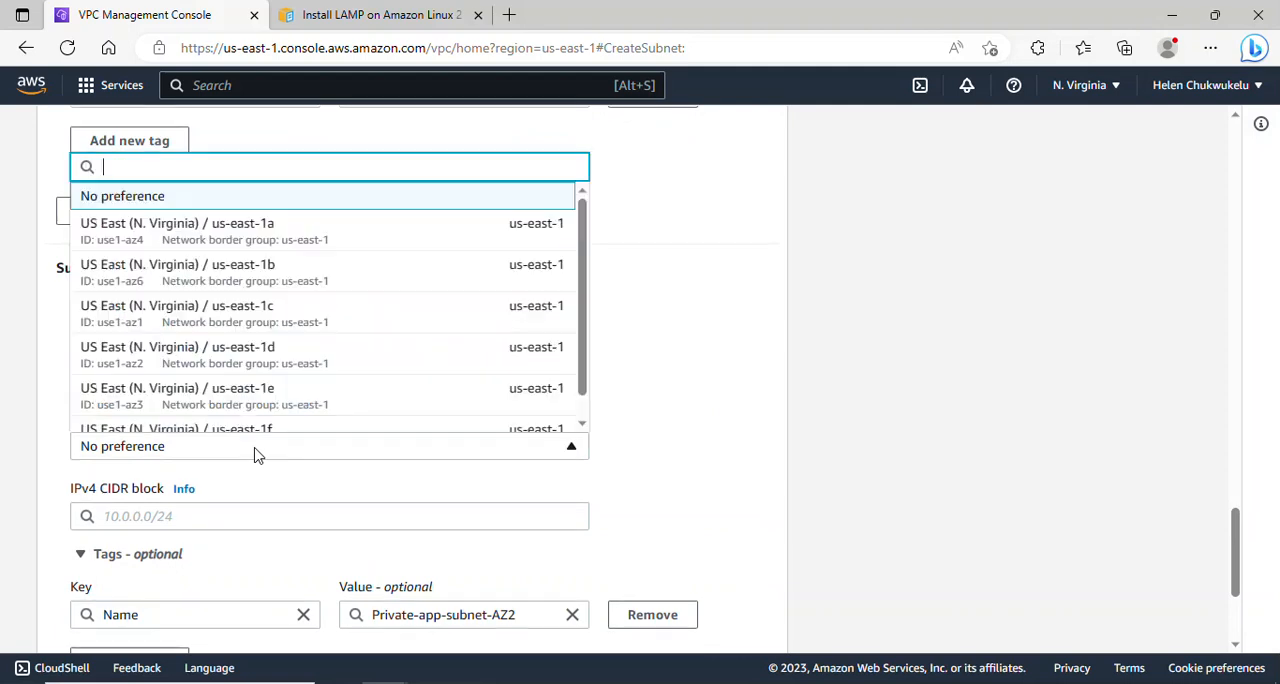
pyautogui.click(250, 271)
pyautogui.click(185, 518)
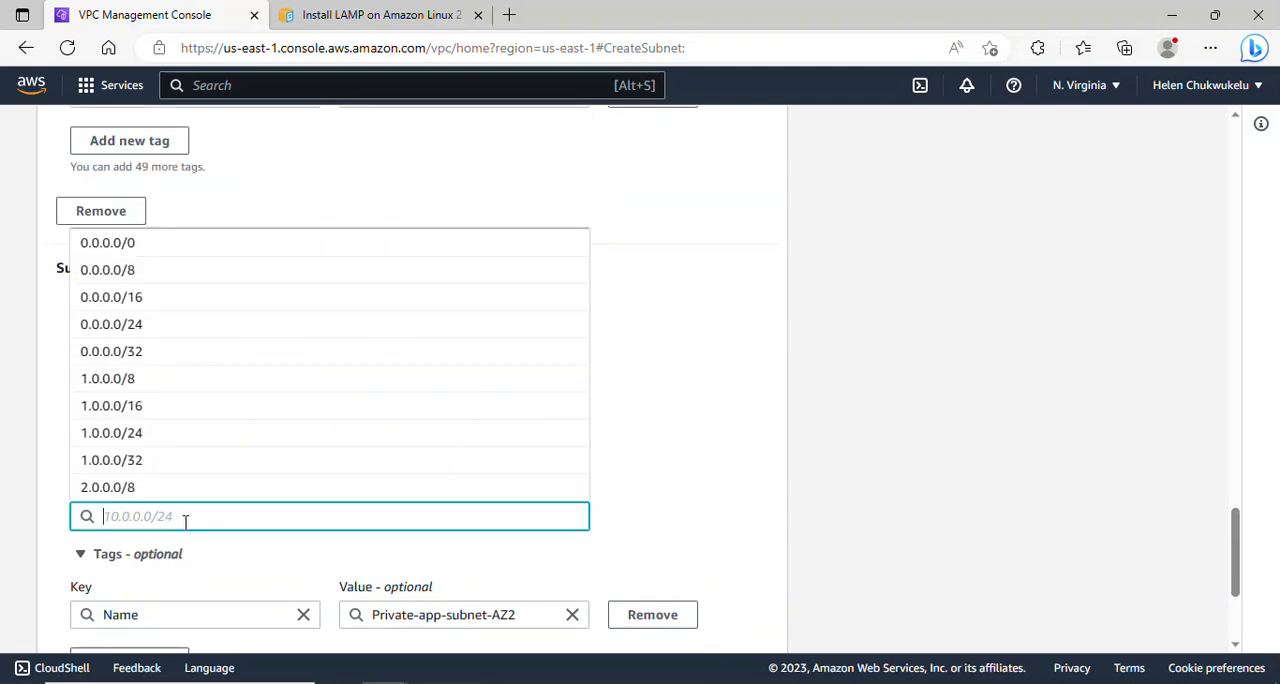
pyautogui.write('10')
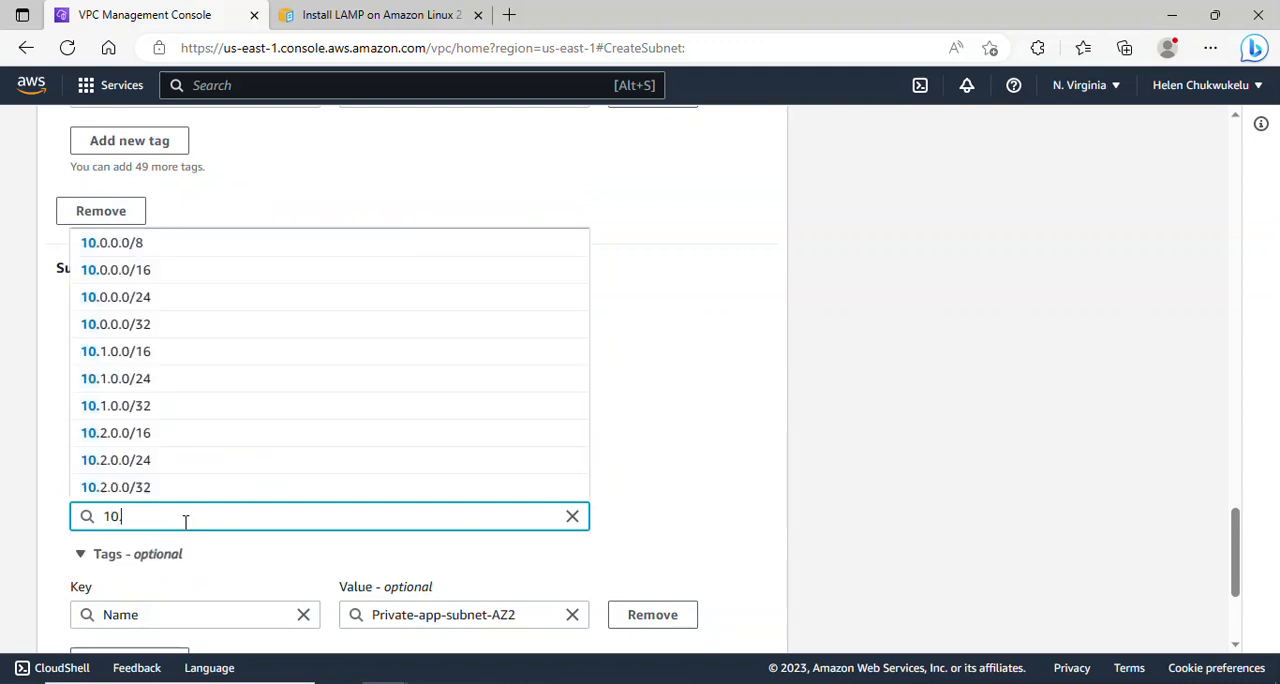
pyautogui.write('.0.')
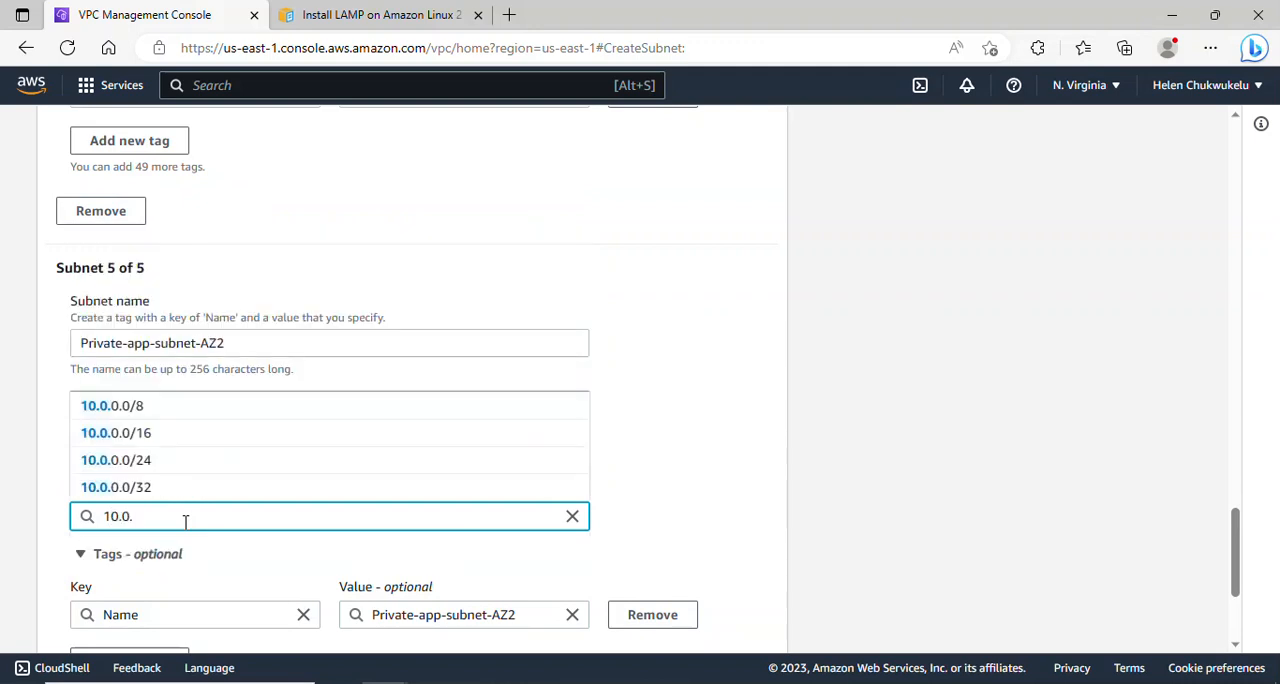
pyautogui.write('4')
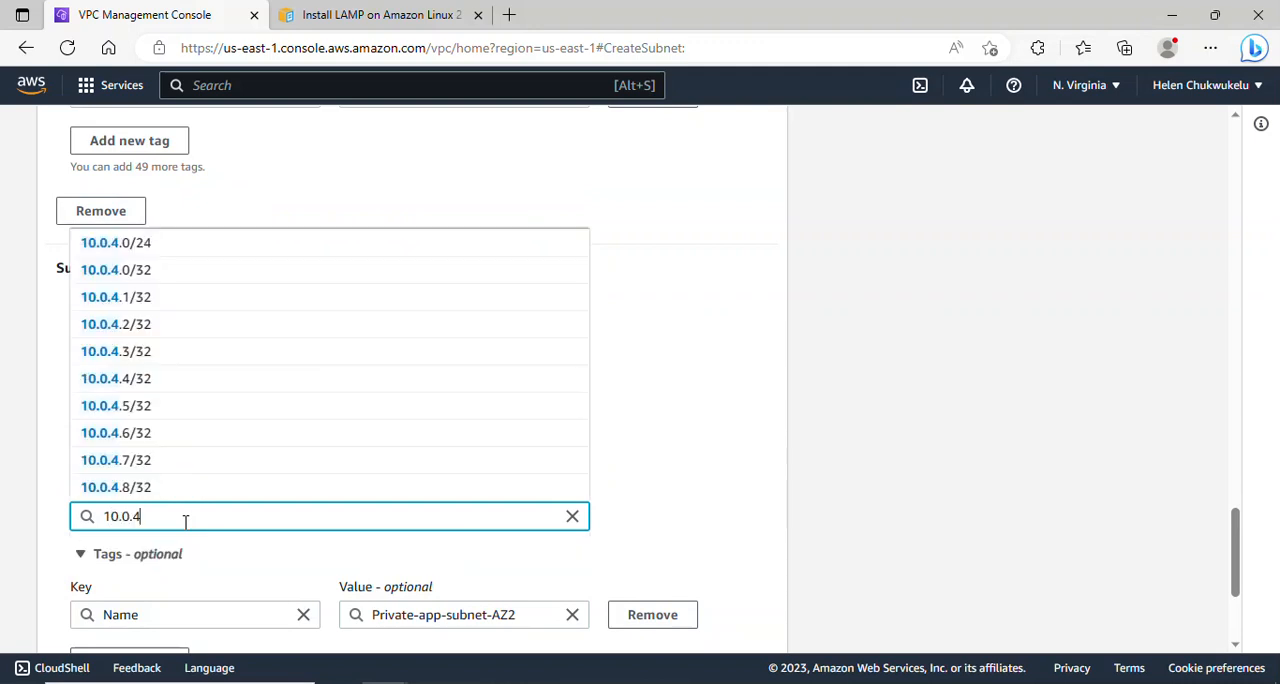
pyautogui.write('.0/24')
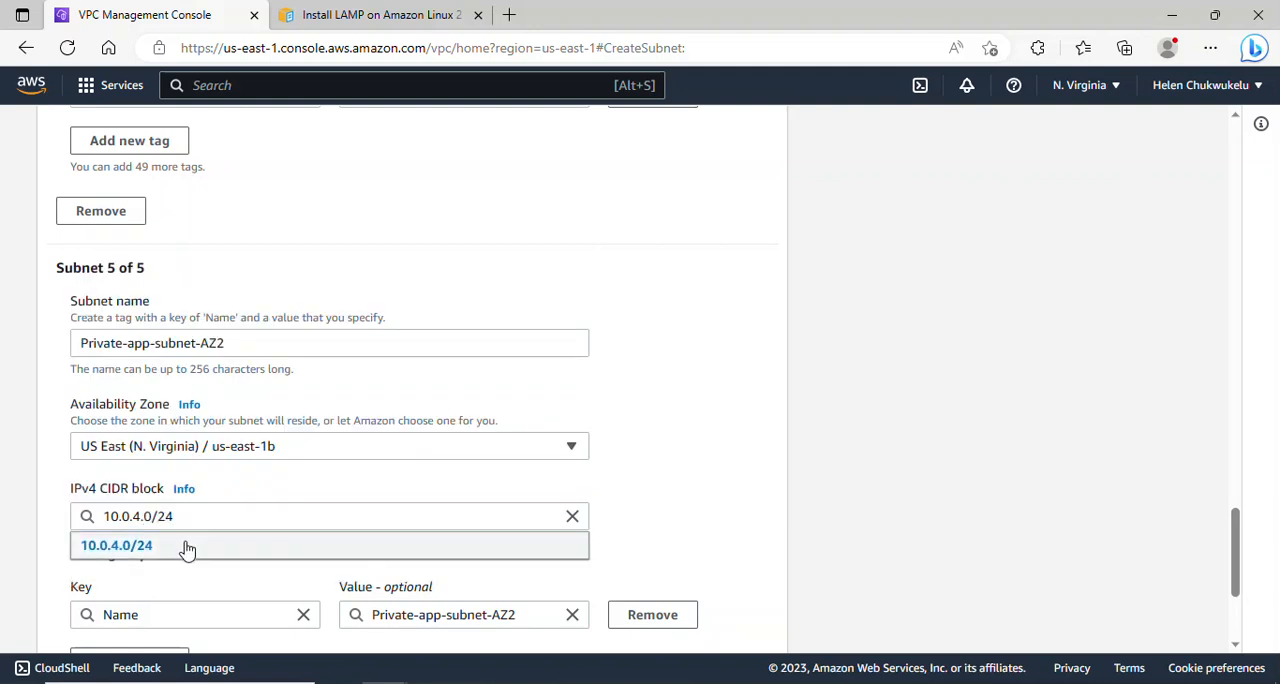
pyautogui.click(186, 548)
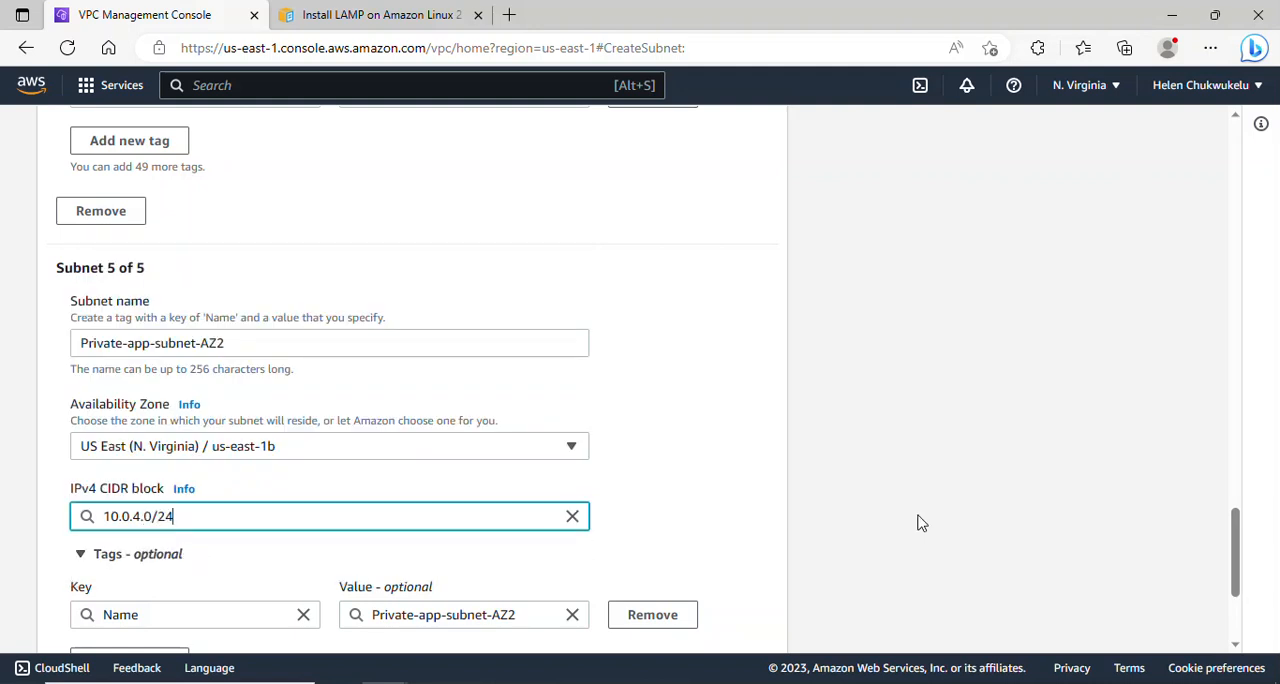
# - Add a sixth subnet named Private-subnet-AZ3 in the us-east-1c Availability Zone
pyautogui.moveTo(1236, 543); pyautogui.dragTo(1236, 583)
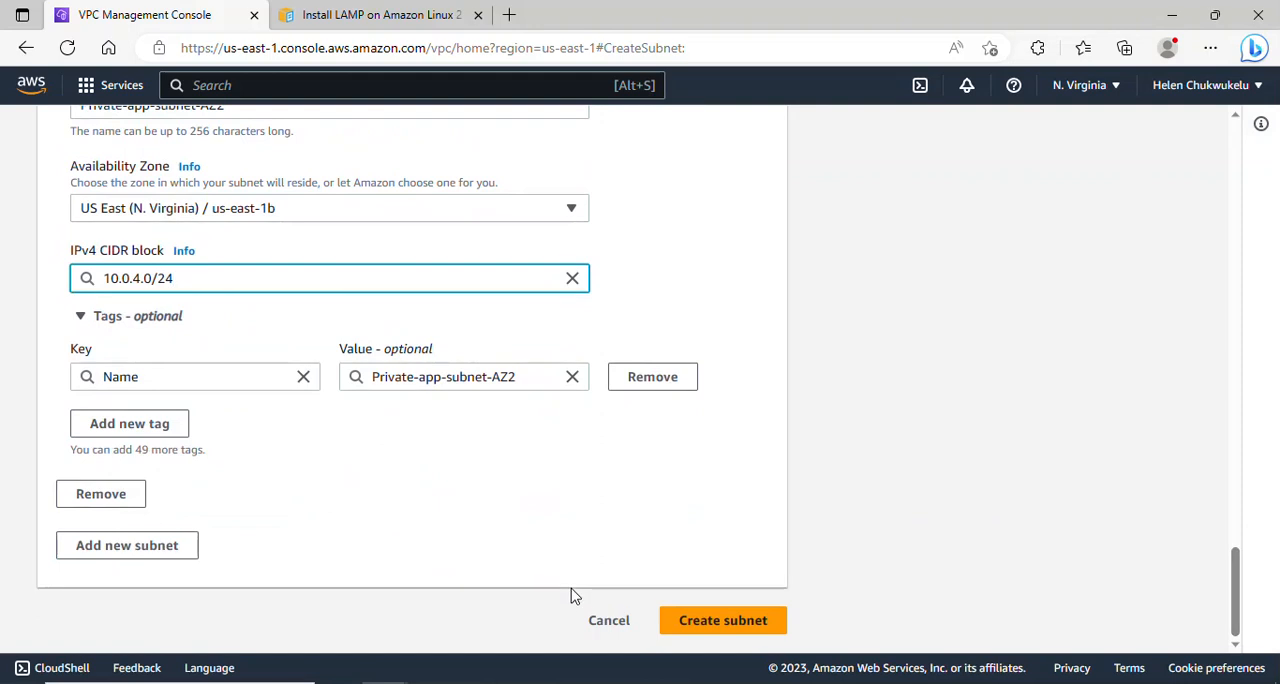
pyautogui.click(146, 547)
pyautogui.moveTo(1239, 528); pyautogui.dragTo(1240, 557)
pyautogui.click(421, 419)
pyautogui.write('Pri')
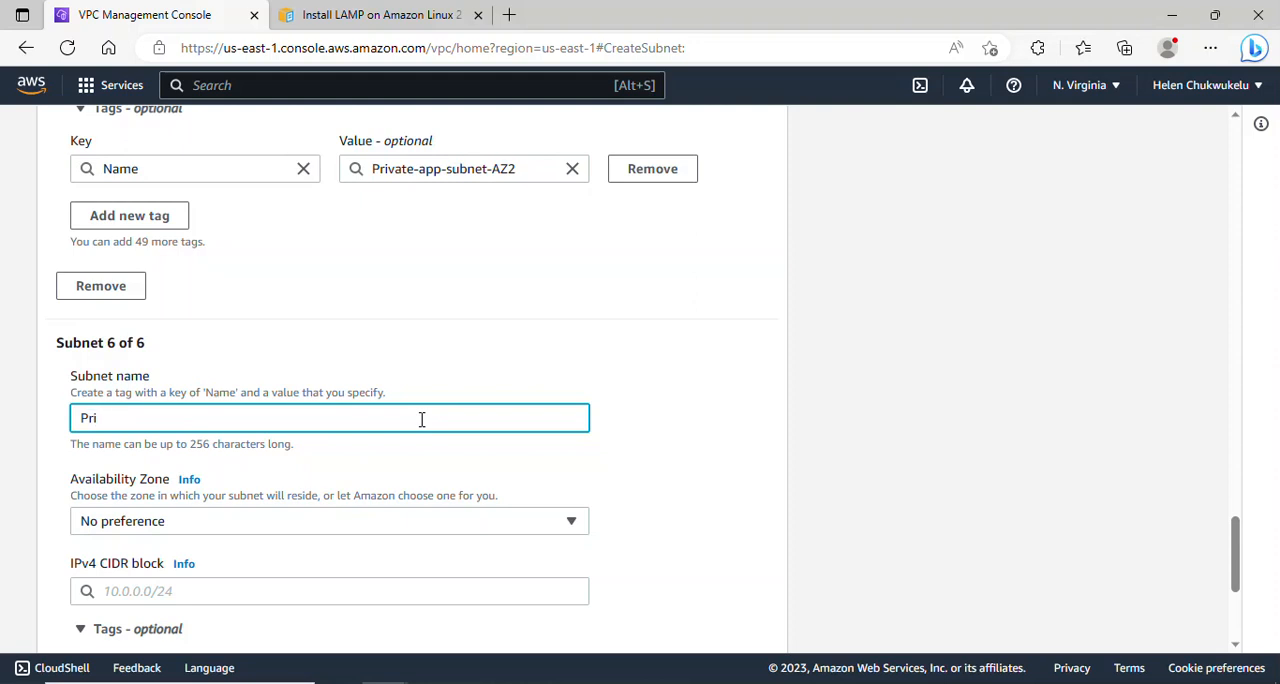
pyautogui.write('vate-subnet-AZ3')
pyautogui.click(409, 524)
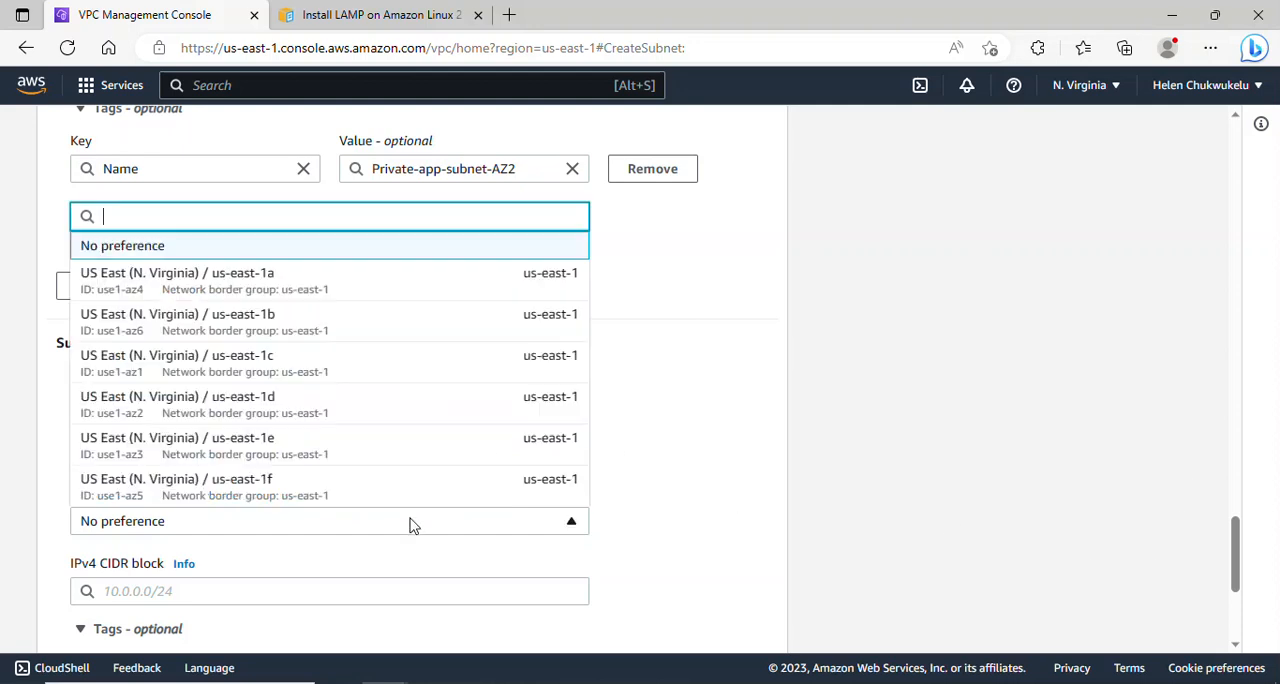
pyautogui.click(290, 370)
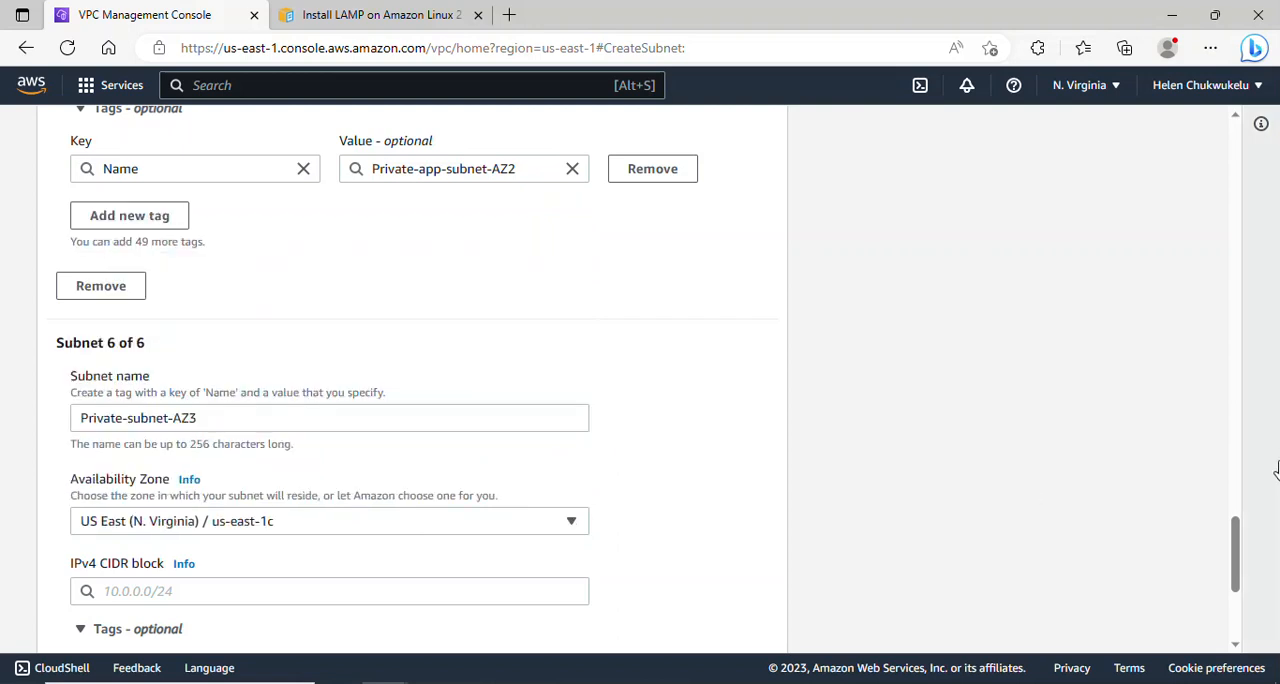
# - Set the IPv4 CIDR block of Private-subnet-AZ3 to 10.0.5.0/24
pyautogui.moveTo(1238, 540); pyautogui.dragTo(1241, 573)
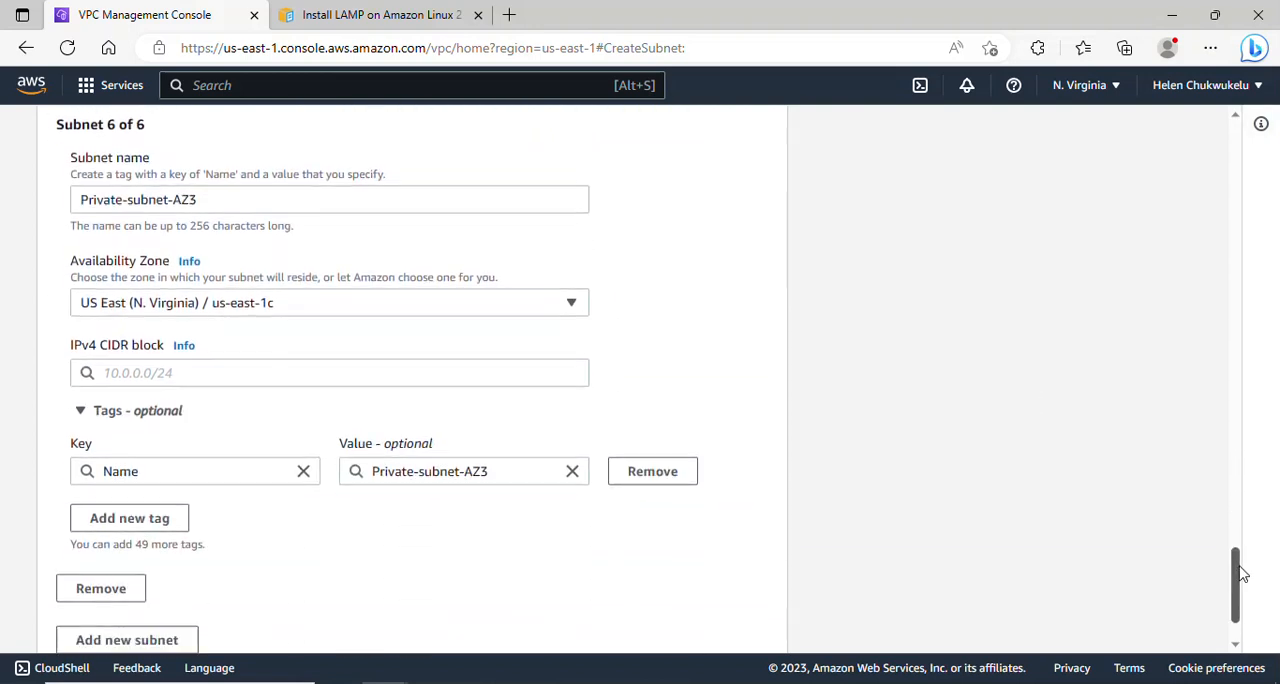
pyautogui.click(300, 381)
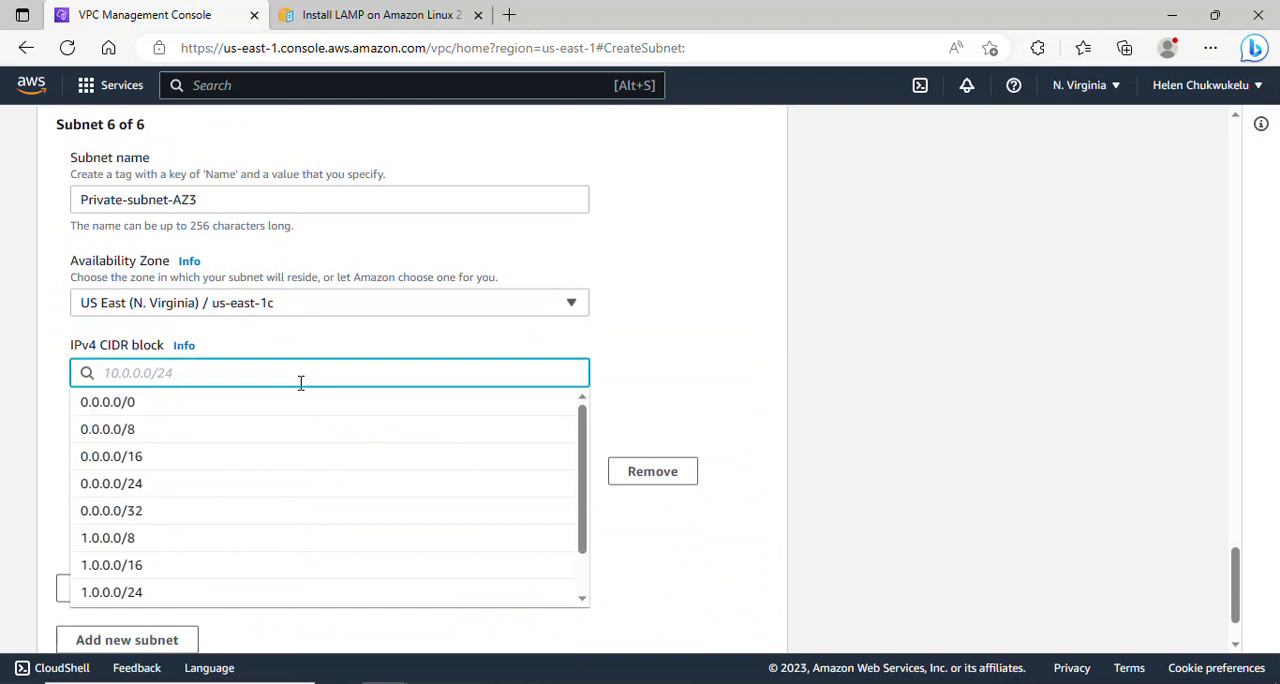
pyautogui.write('10.')
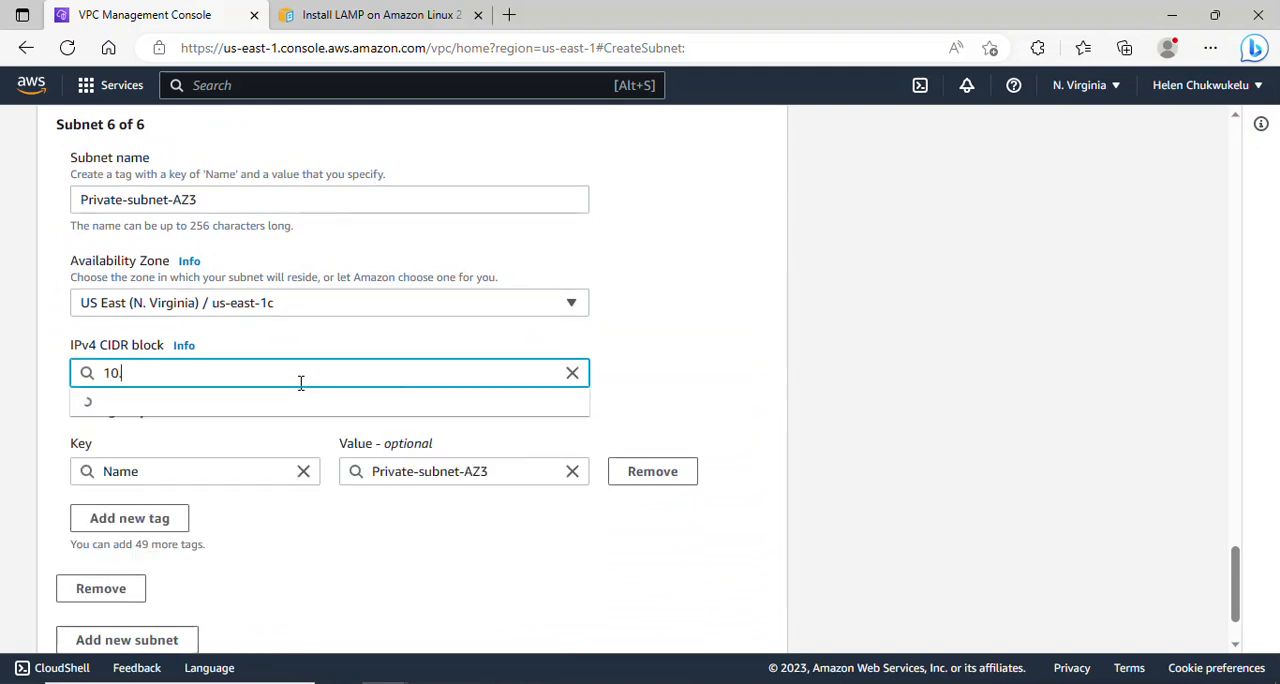
pyautogui.write('0.5.0')
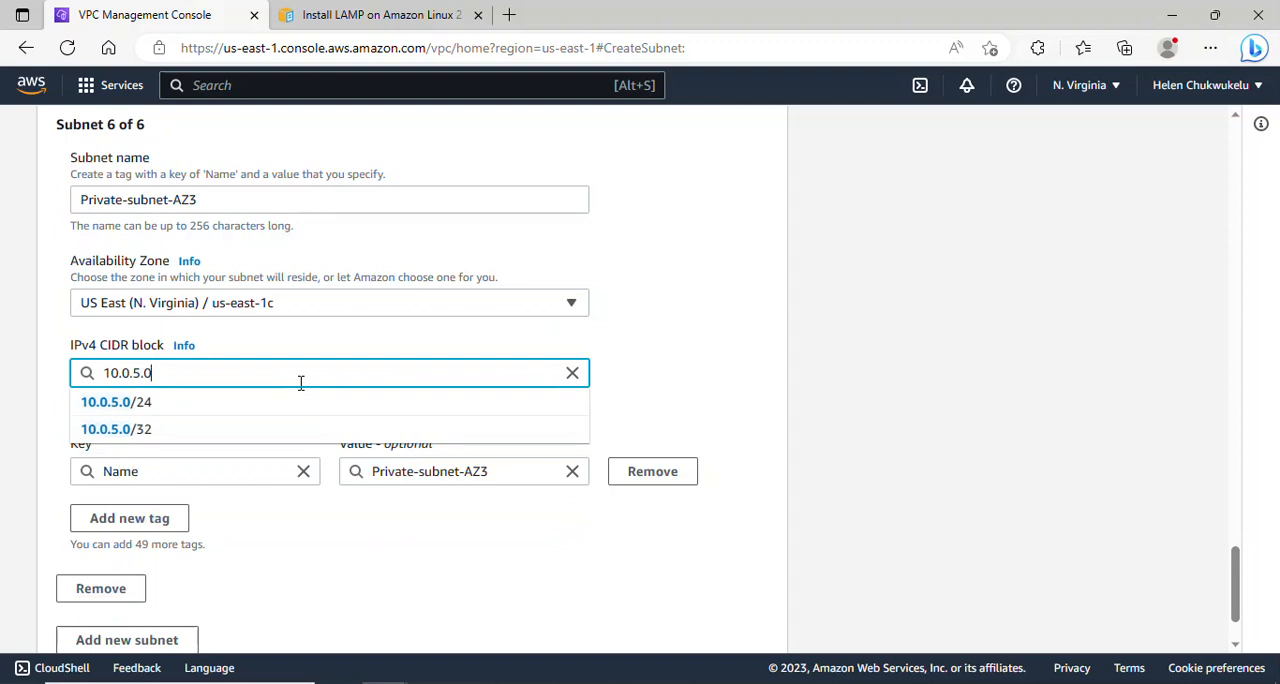
pyautogui.write('/24')
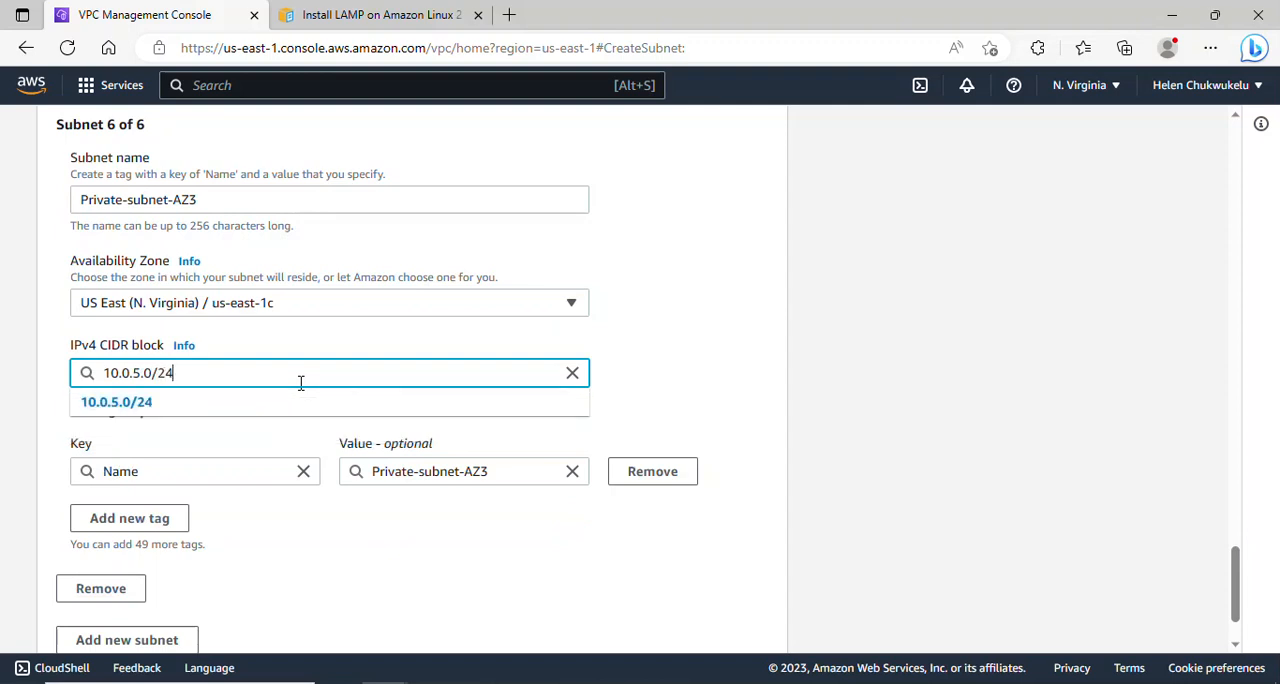
pyautogui.click(305, 404)
pyautogui.click(986, 400)
# - Add a seventh subnet named Private-db-subnet-AZ1 in the us-east-1a Availability Zone
pyautogui.moveTo(1235, 571); pyautogui.dragTo(1235, 594)
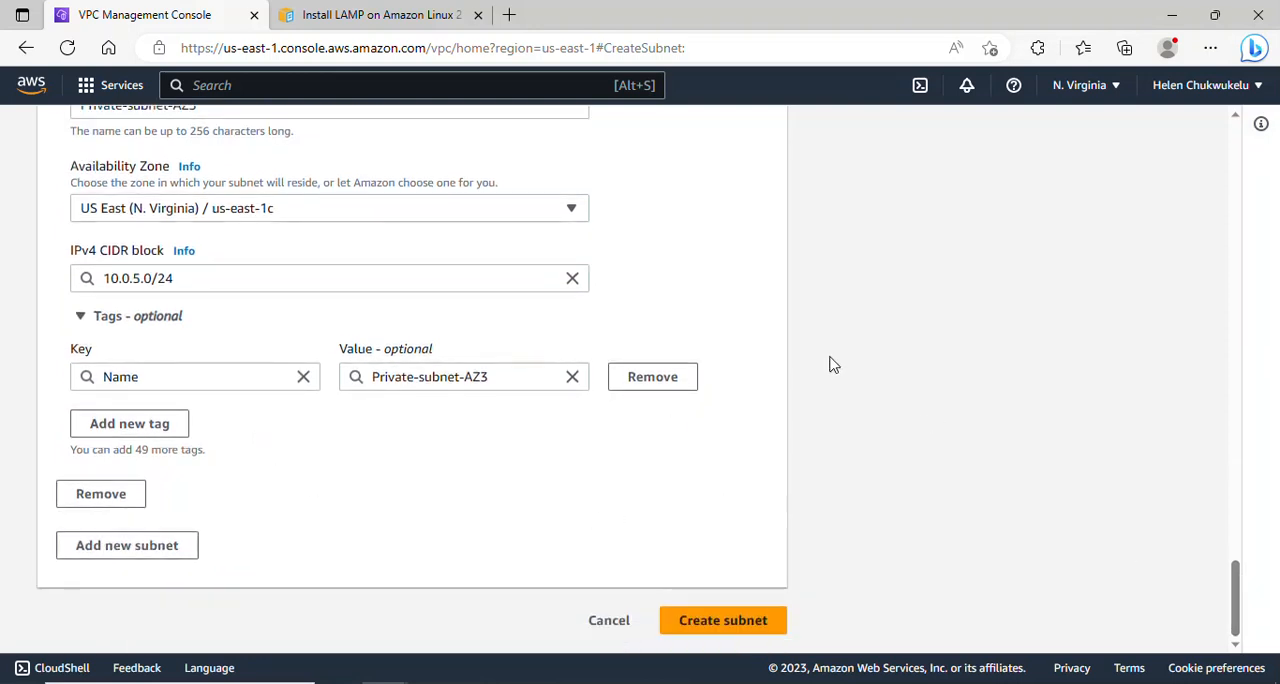
pyautogui.click(128, 545)
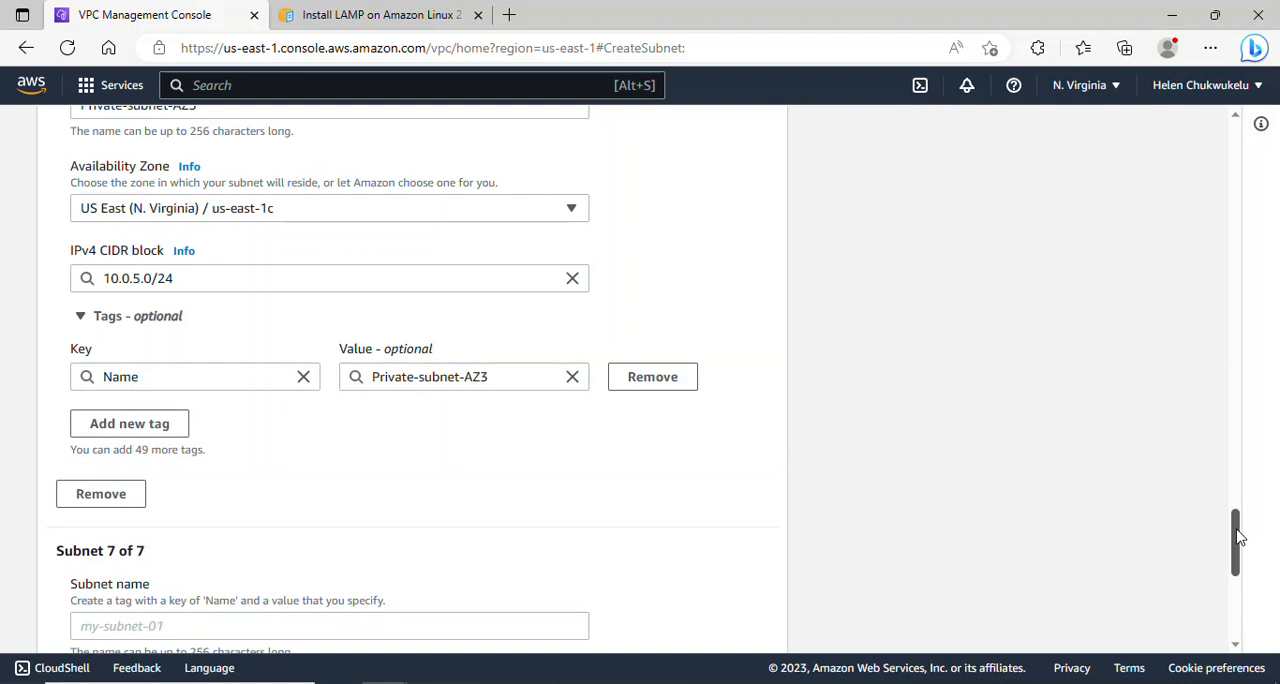
pyautogui.scroll(-2, 1238, 550)
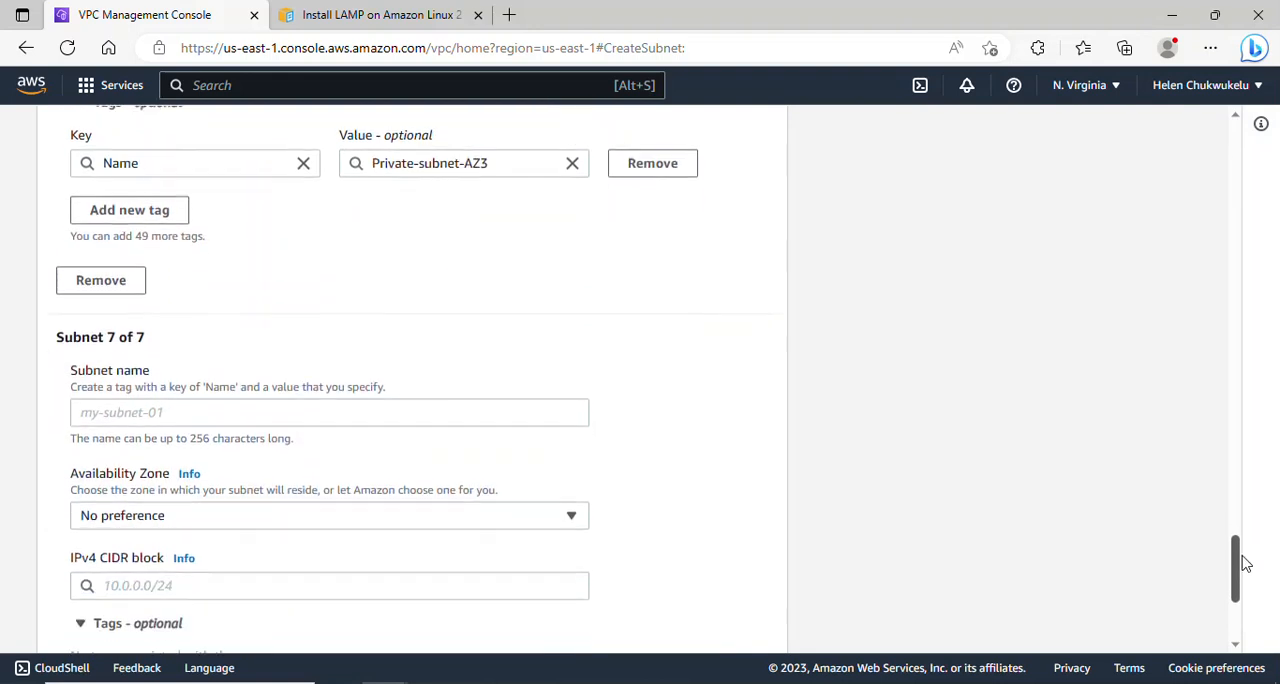
pyautogui.click(127, 403)
pyautogui.write('Private')
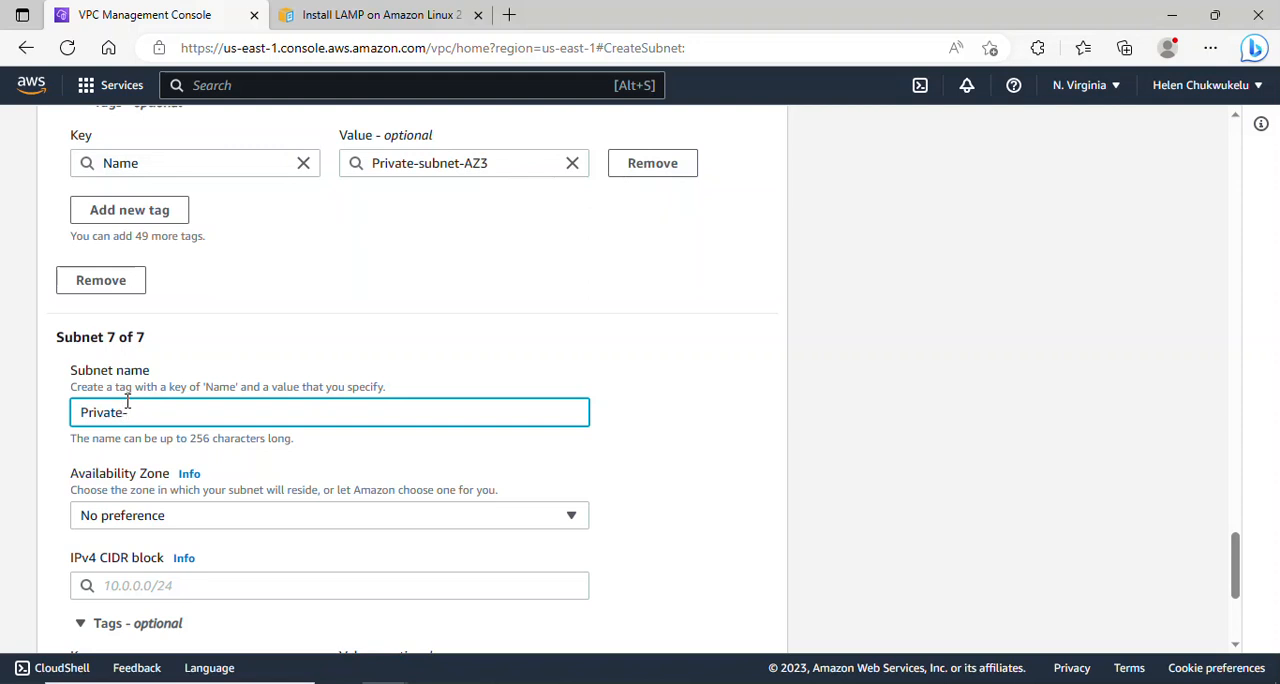
pyautogui.write('-db-subnet-AZ1')
pyautogui.click(205, 518)
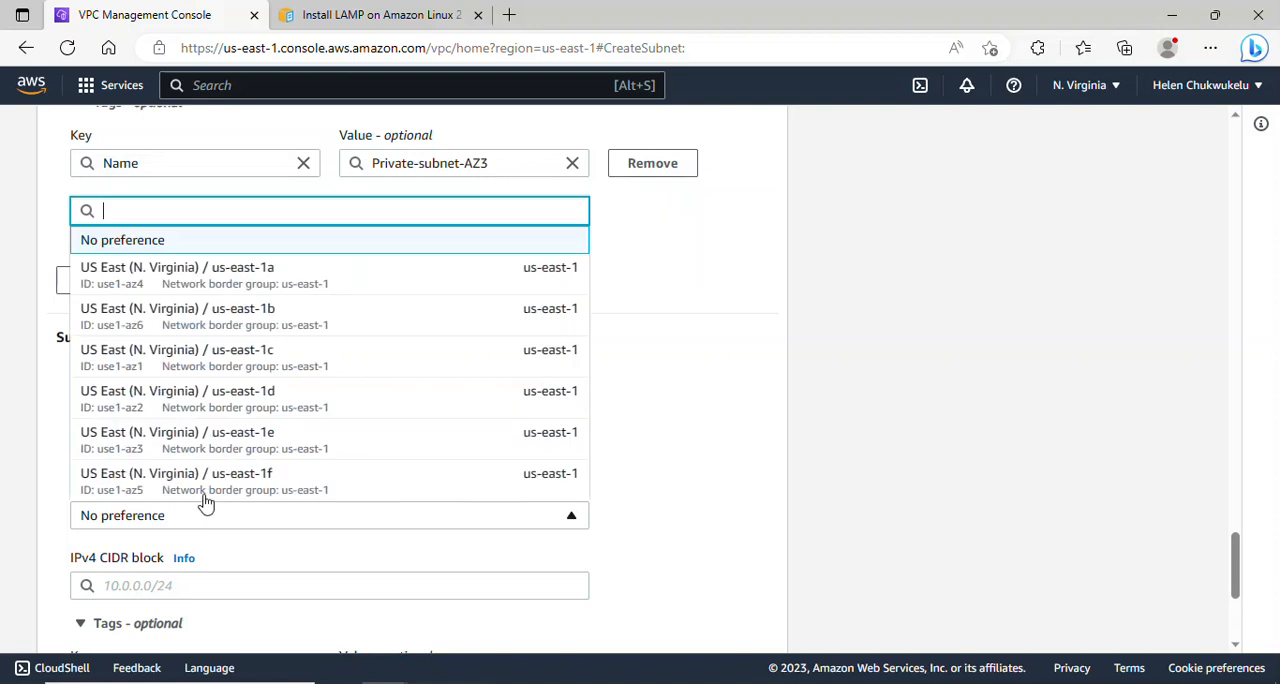
pyautogui.click(287, 277)
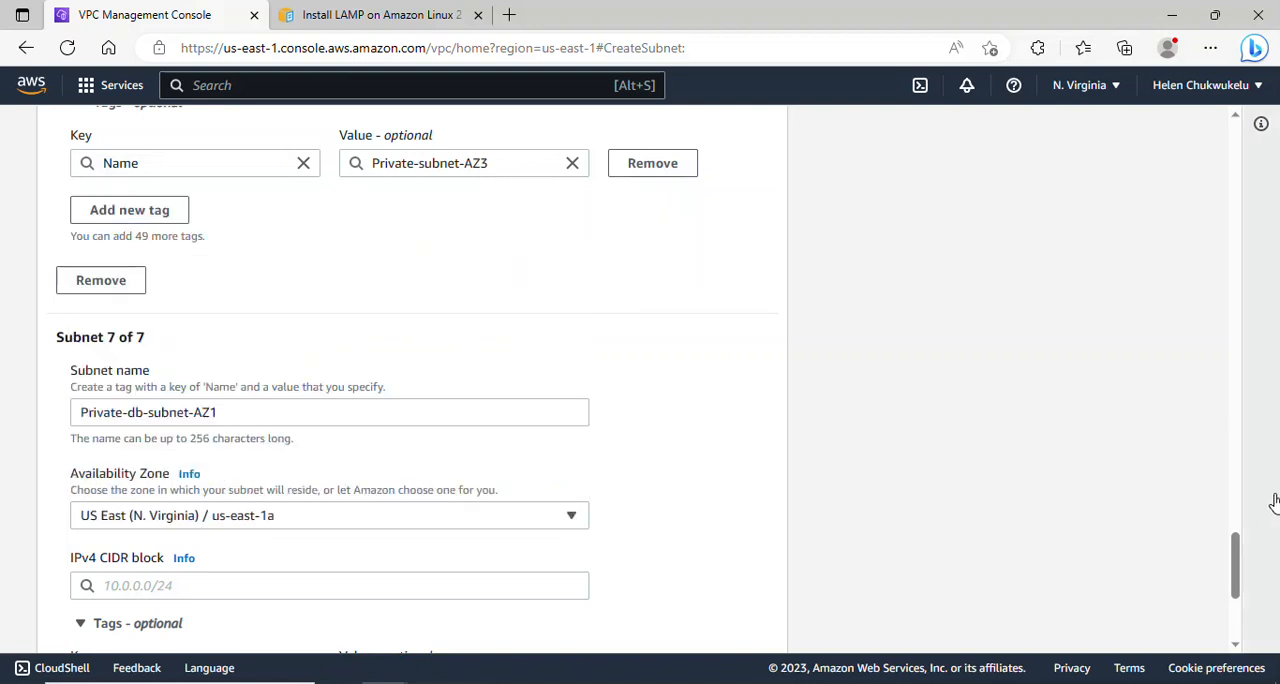
# - Set the IPv4 CIDR block of Private-db-subnet-AZ1 to 10.0.6.0/24
pyautogui.moveTo(1237, 563); pyautogui.dragTo(1236, 592)
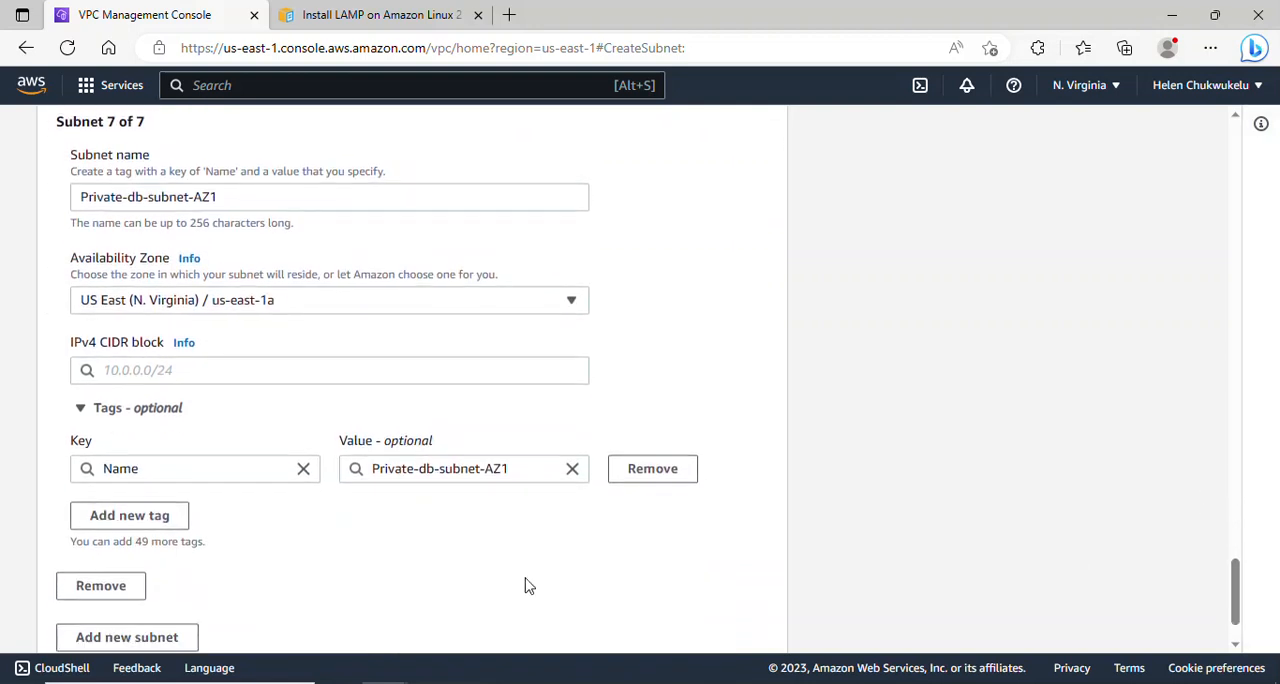
pyautogui.click(343, 372)
pyautogui.write('10.0.')
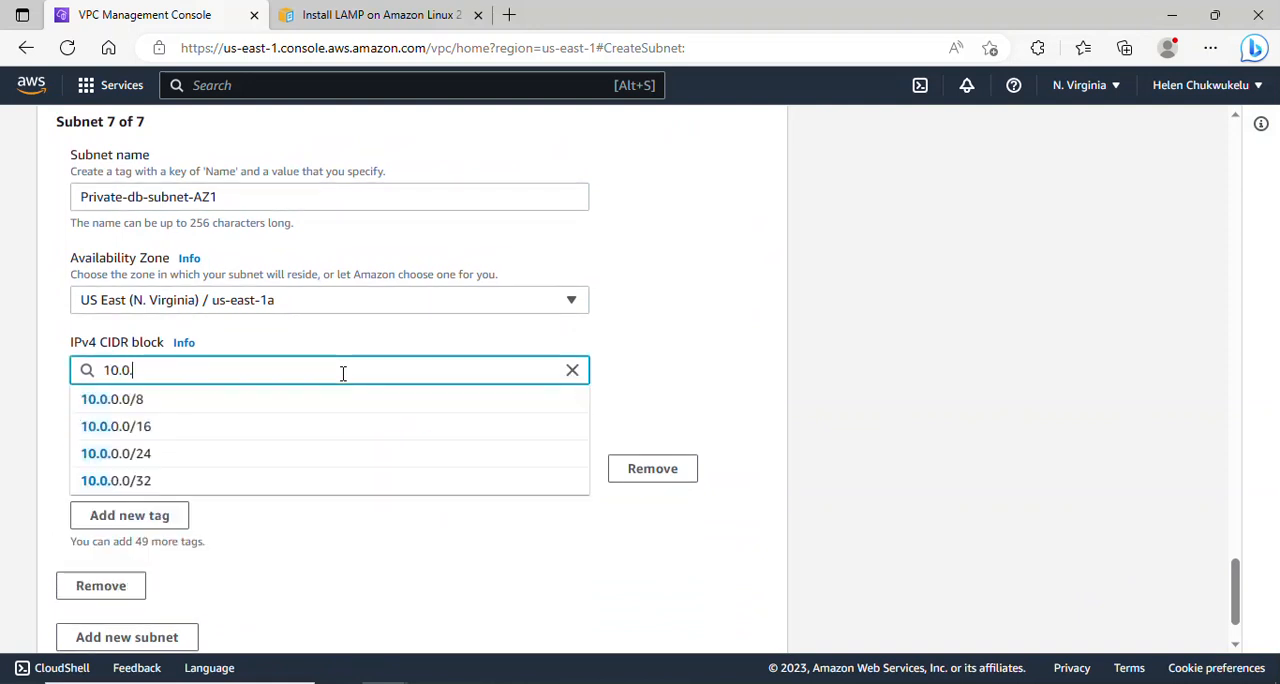
pyautogui.write('6.0')
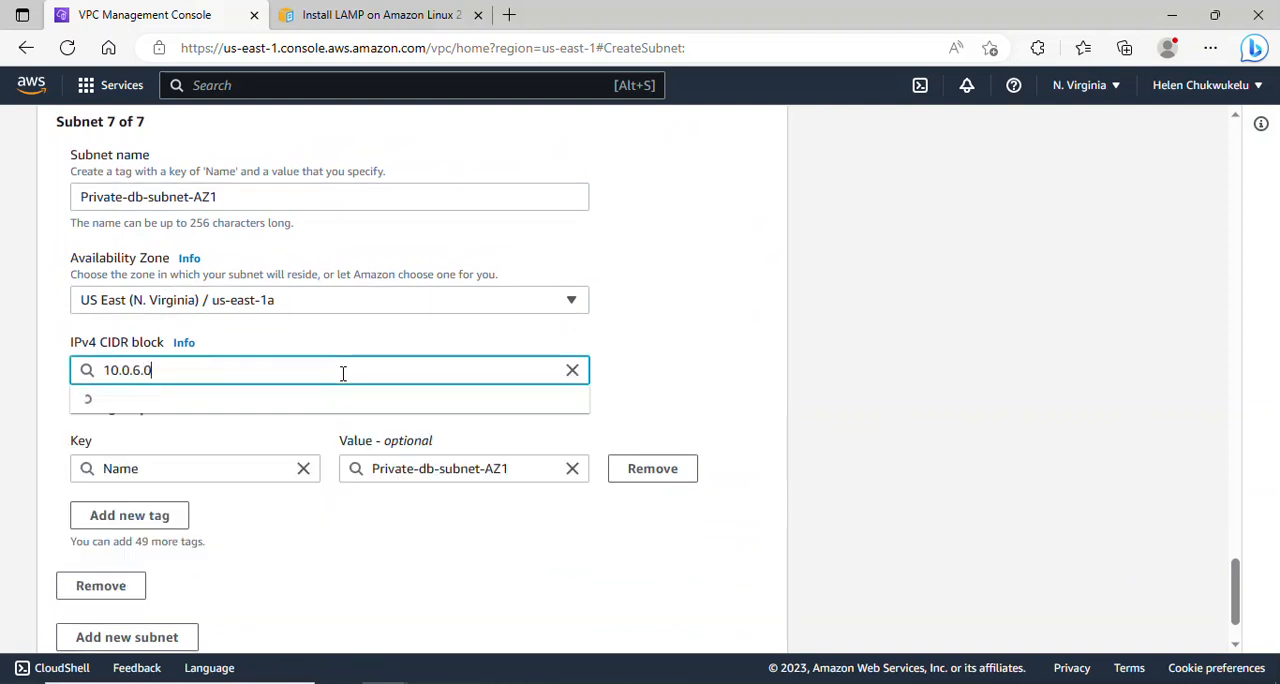
pyautogui.write('/24')
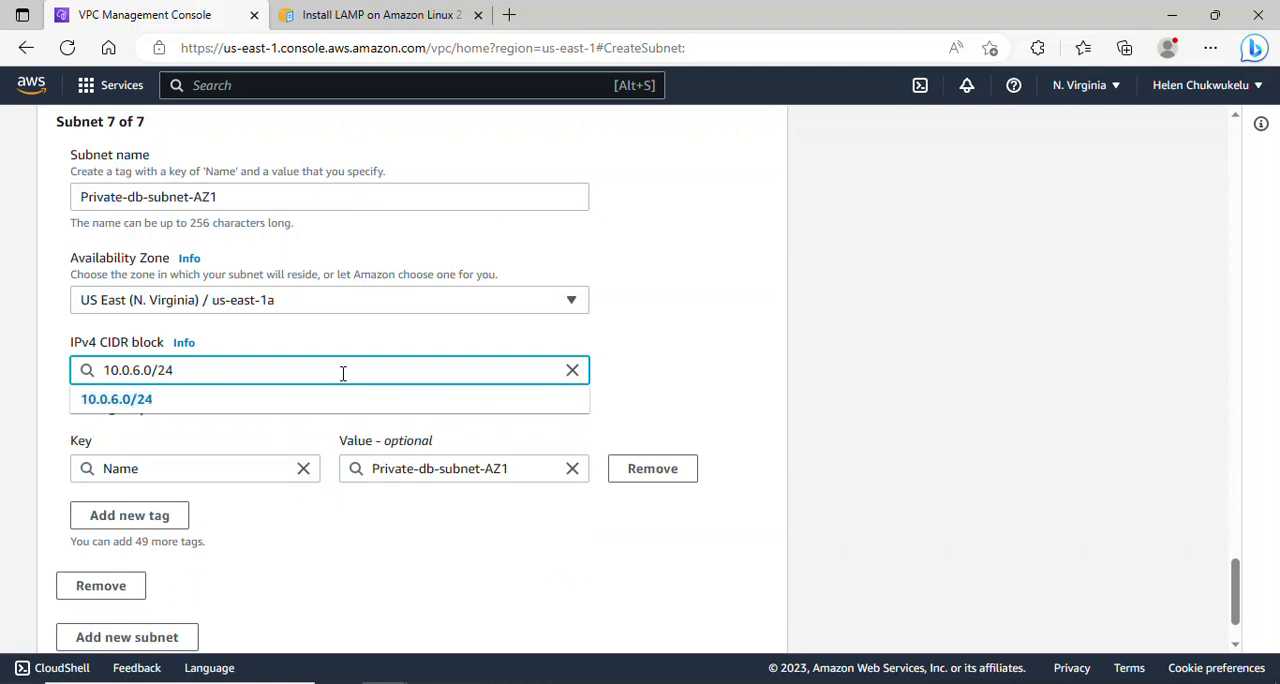
pyautogui.click(316, 397)
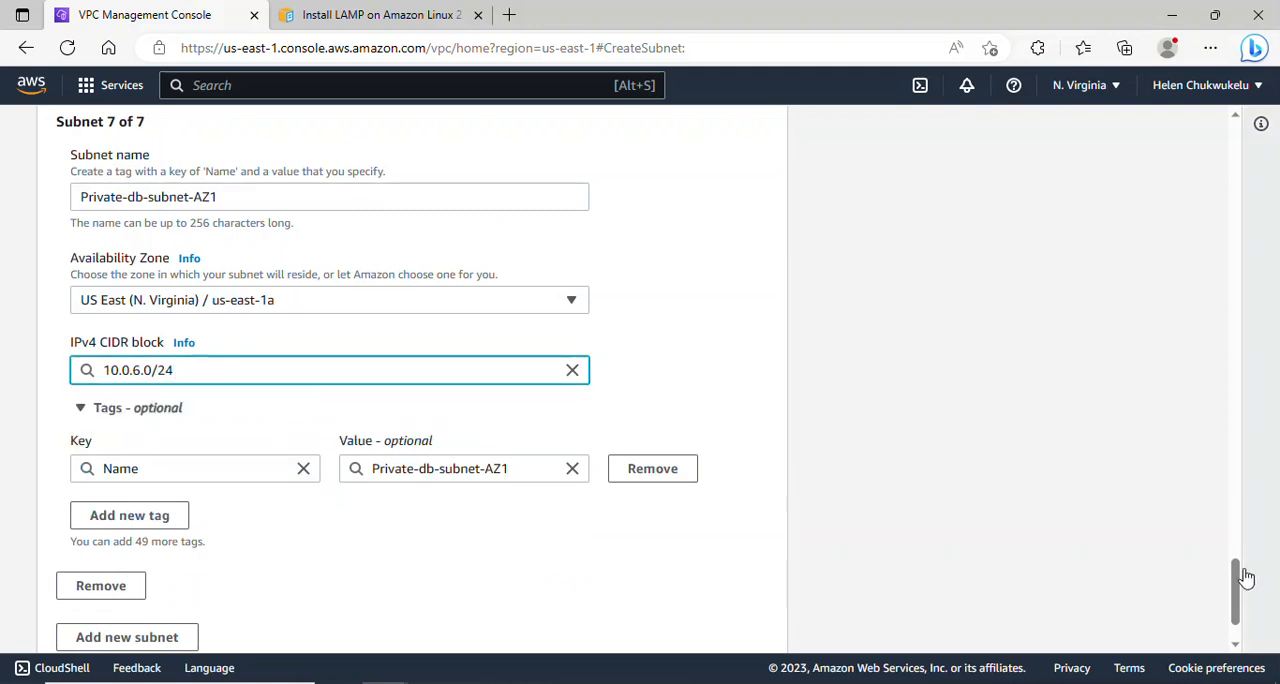
# - Add an eighth subnet named Private-db-subnet-AZ2 in the us-east-1b Availability Zone
pyautogui.scroll(-3, 1240, 580)
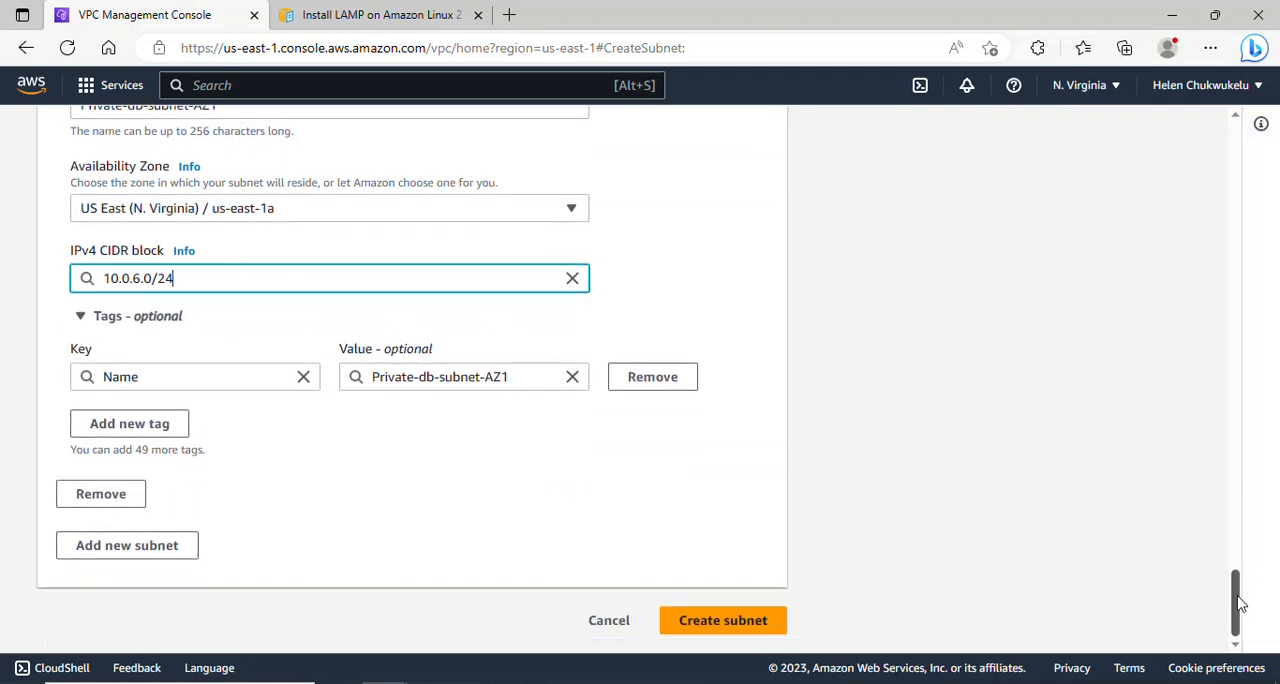
pyautogui.click(141, 545)
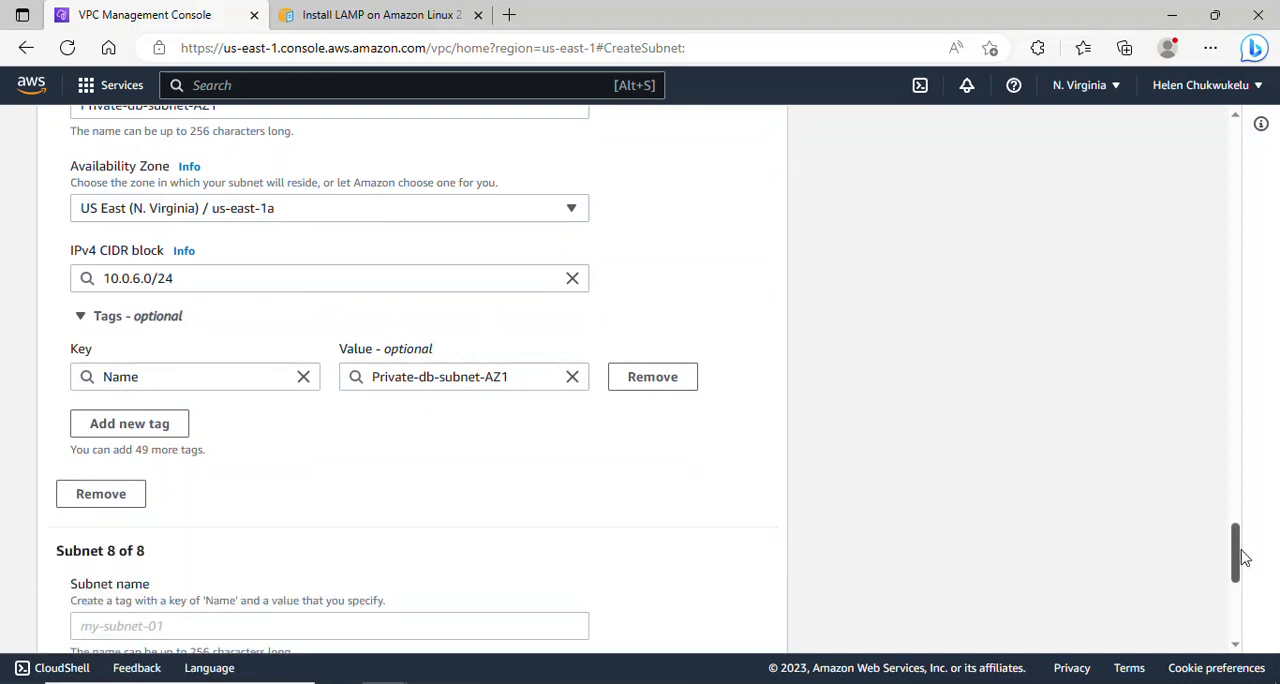
pyautogui.moveTo(1237, 552); pyautogui.dragTo(1240, 585)
pyautogui.click(311, 394)
pyautogui.write('Private-db-subnet')
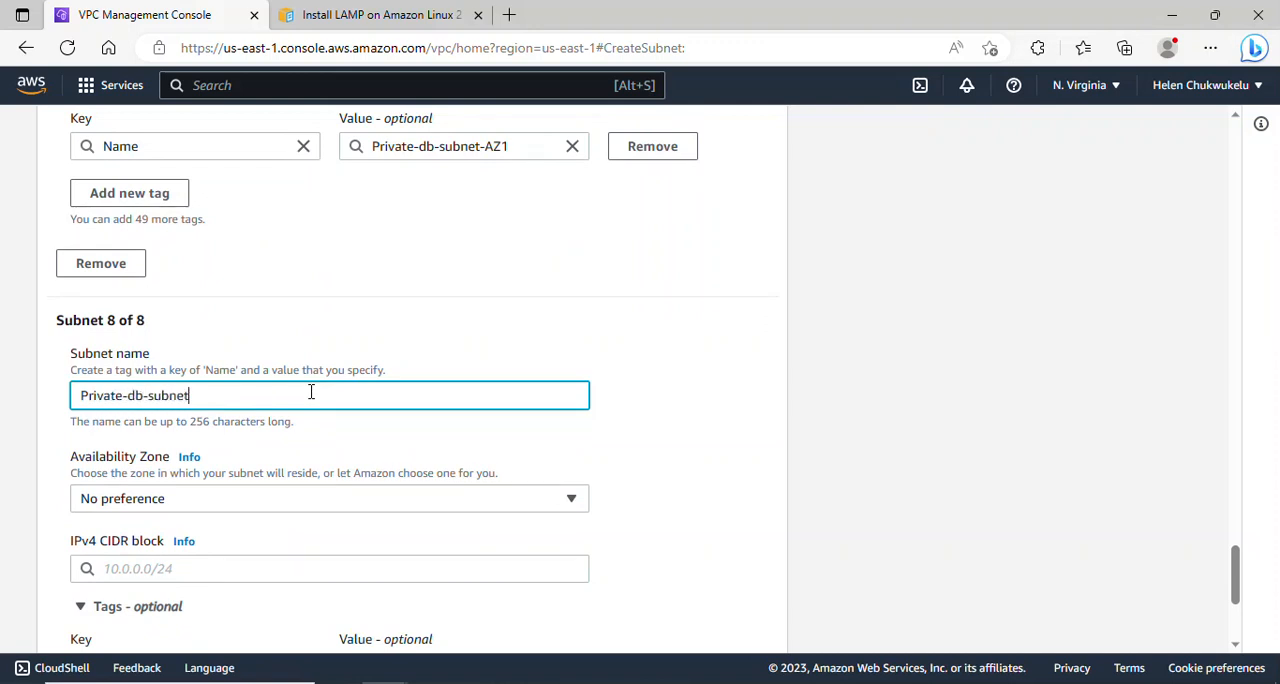
pyautogui.write('-AZ2')
pyautogui.click(318, 498)
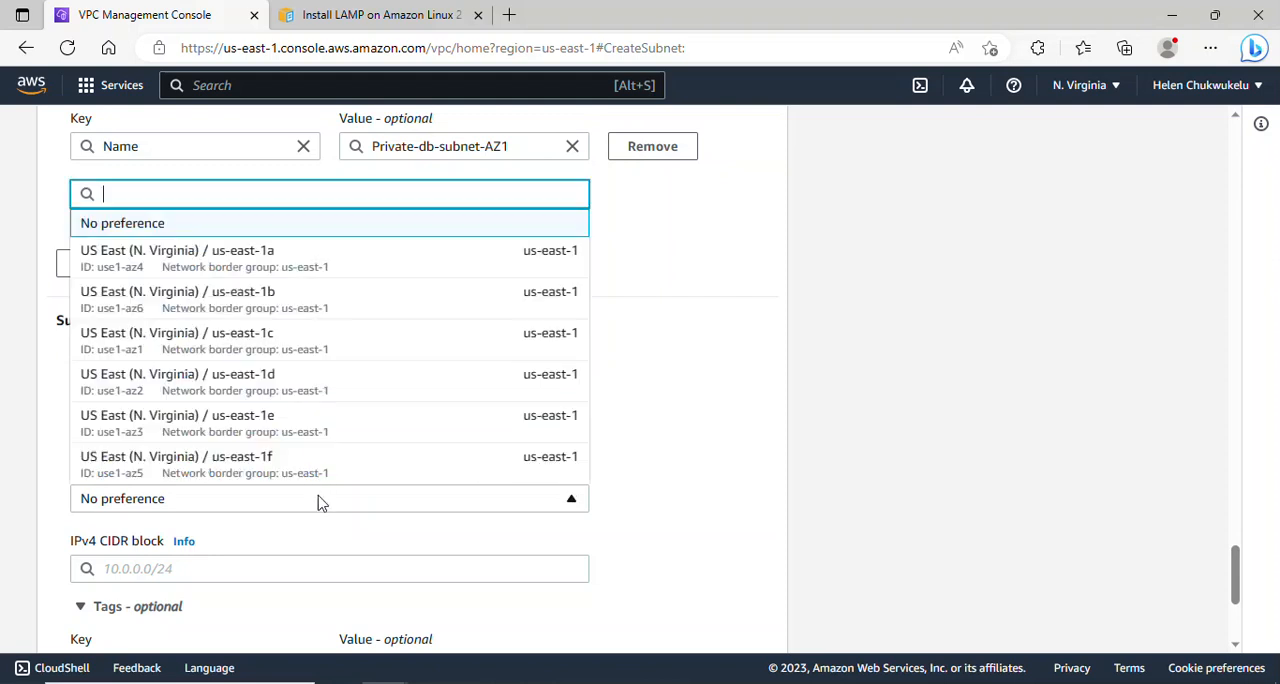
pyautogui.click(320, 300)
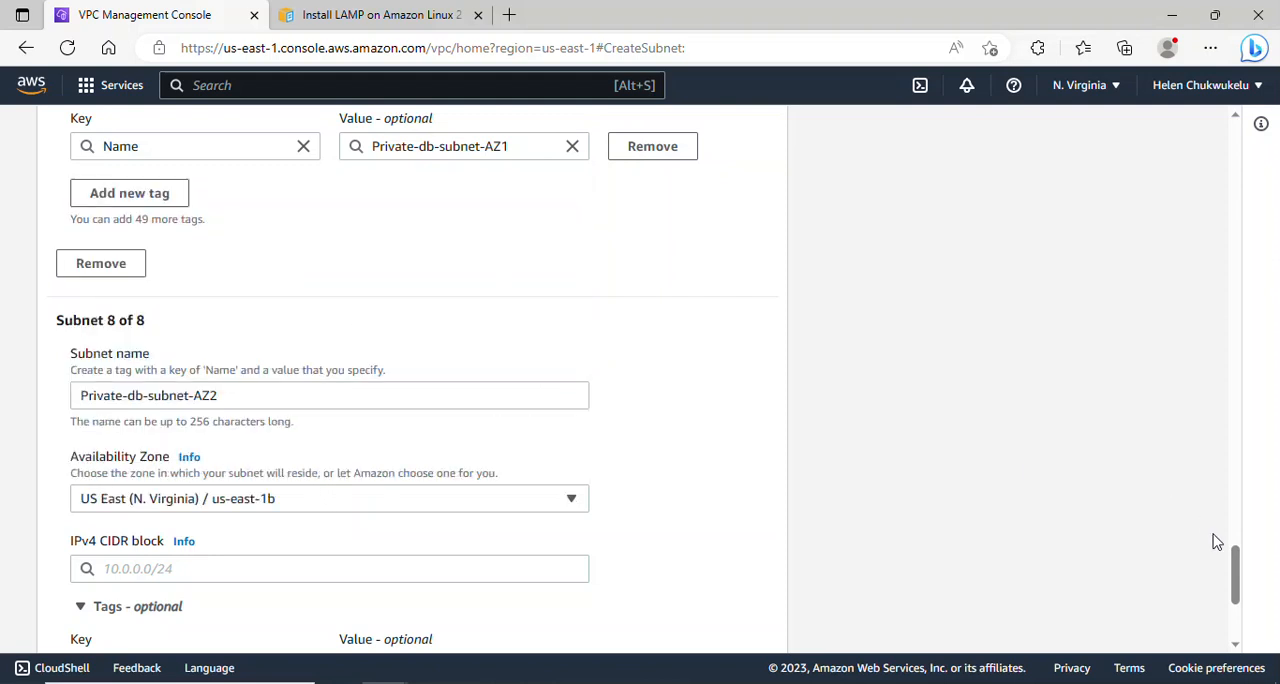
# - Set the IPv4 CIDR block of Private-db-subnet-AZ2 to 10.0.7.0/24
pyautogui.scroll(-3, 1235, 576)
pyautogui.click(405, 382)
pyautogui.write('10.0')
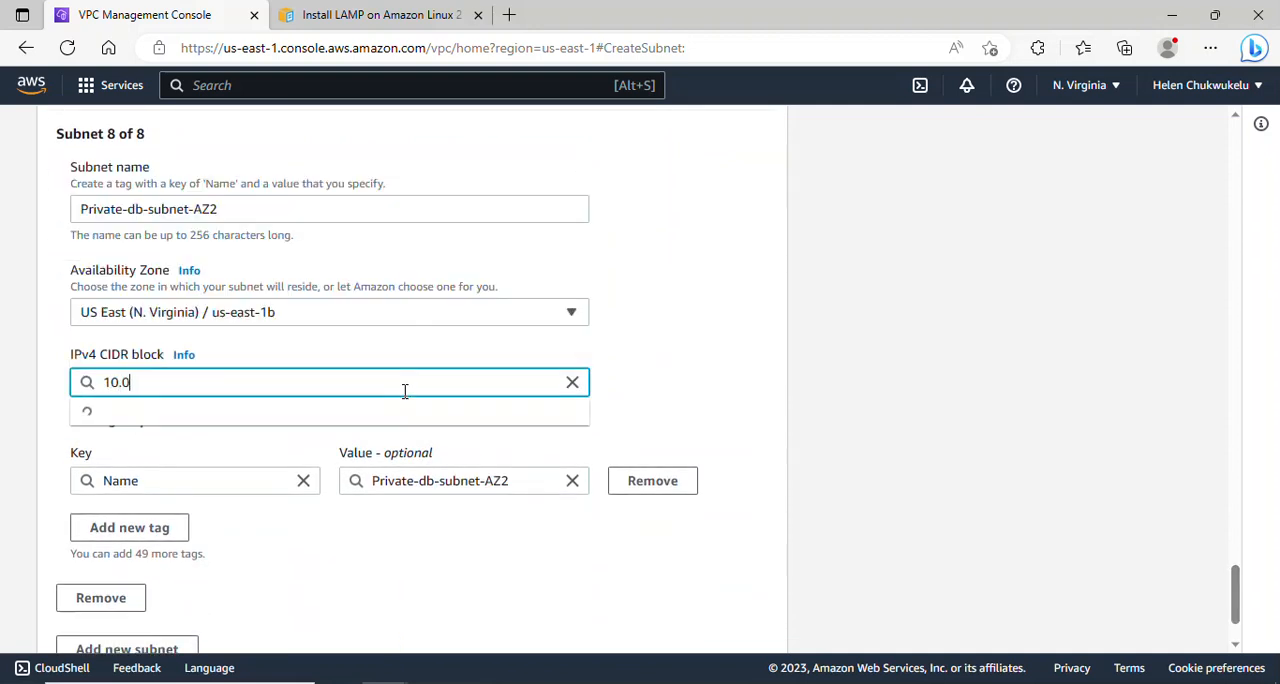
pyautogui.write('.')
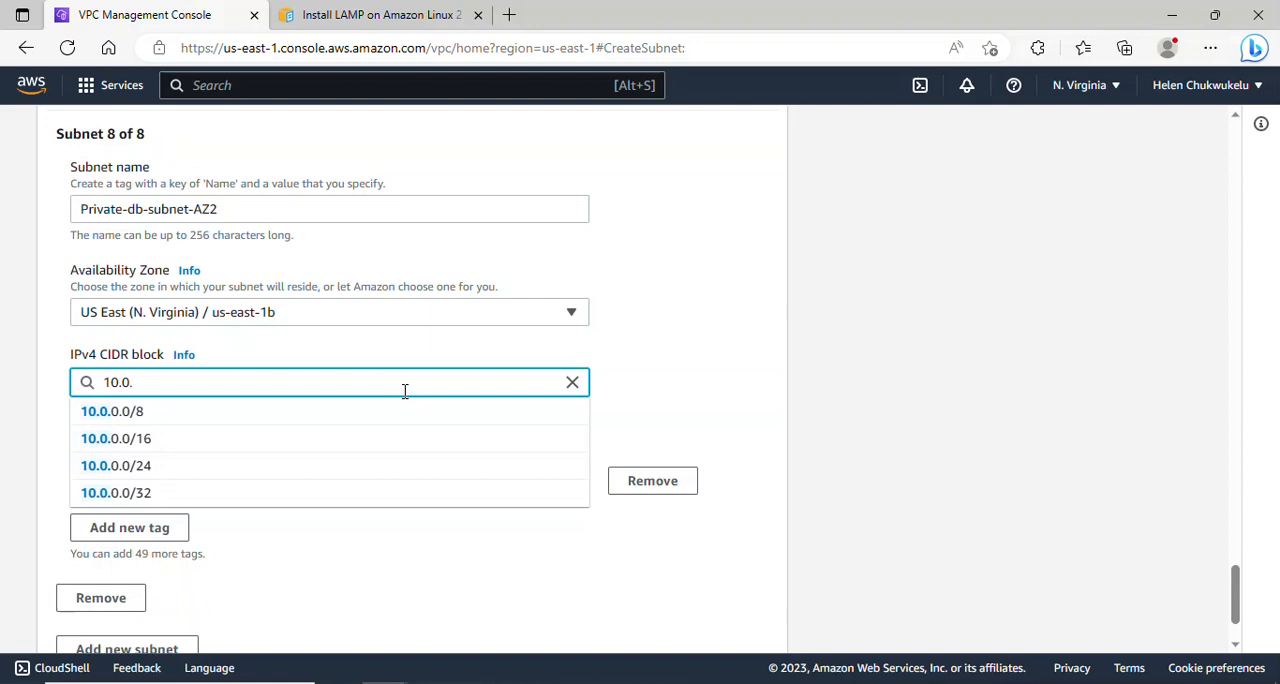
pyautogui.write('7.0/24')
pyautogui.click(405, 414)
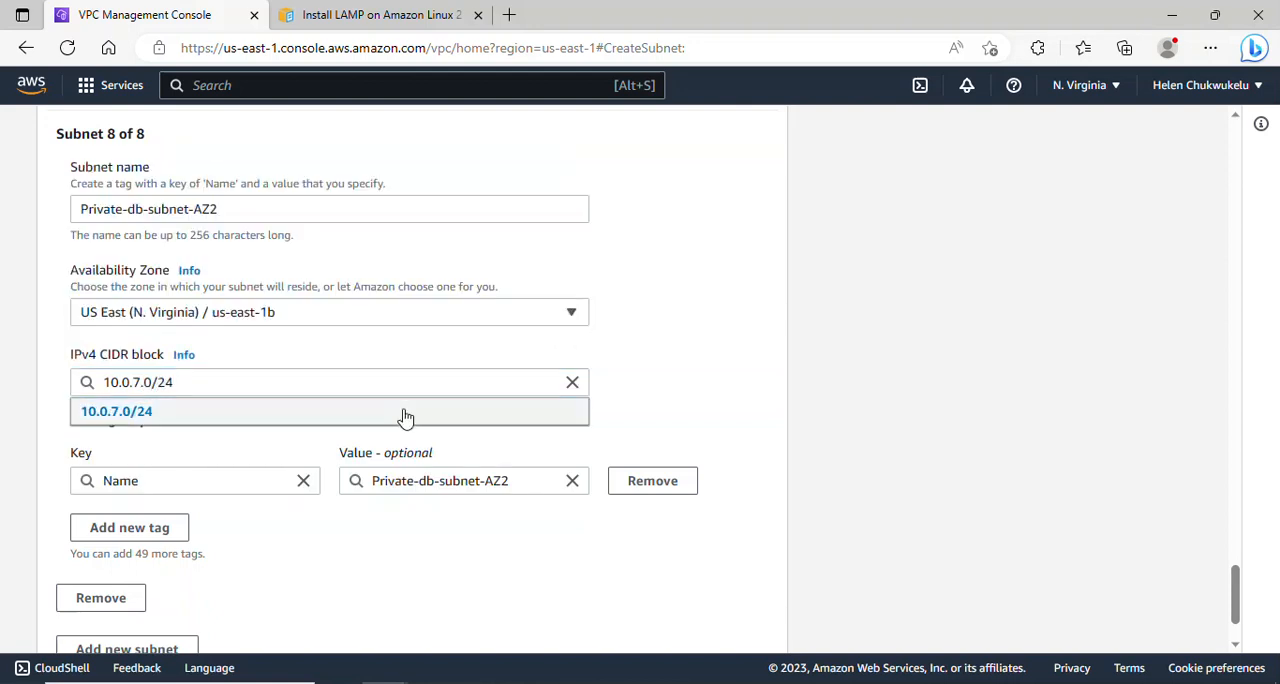
# - Add a ninth subnet named Private-db-subnet-AZ3 in the us-east-1c Availability Zone
pyautogui.moveTo(1234, 594); pyautogui.dragTo(1237, 625)
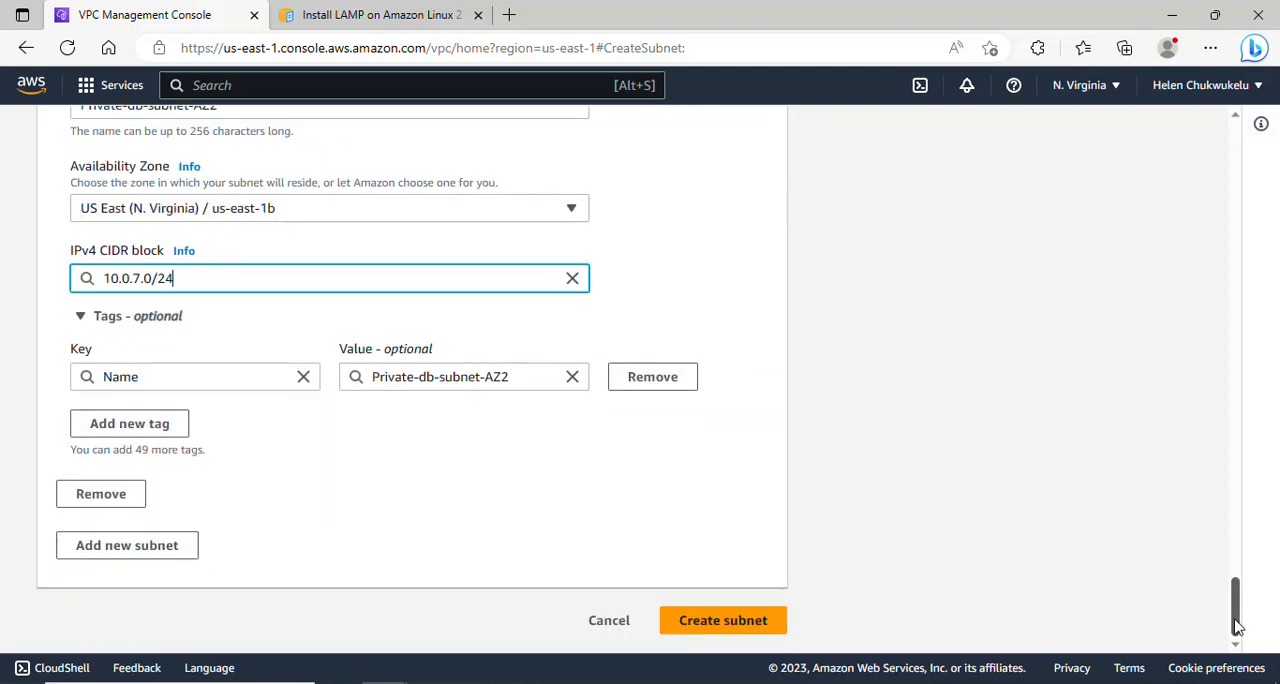
pyautogui.click(145, 552)
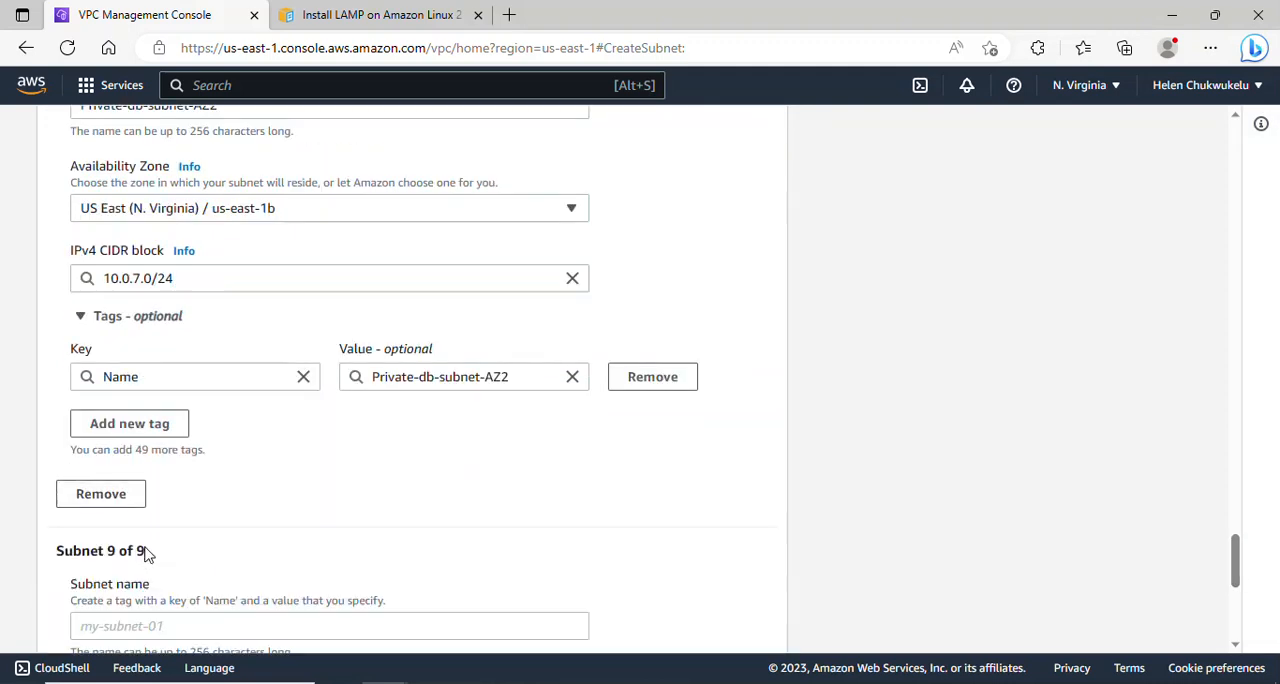
pyautogui.scroll(-3, 1237, 552)
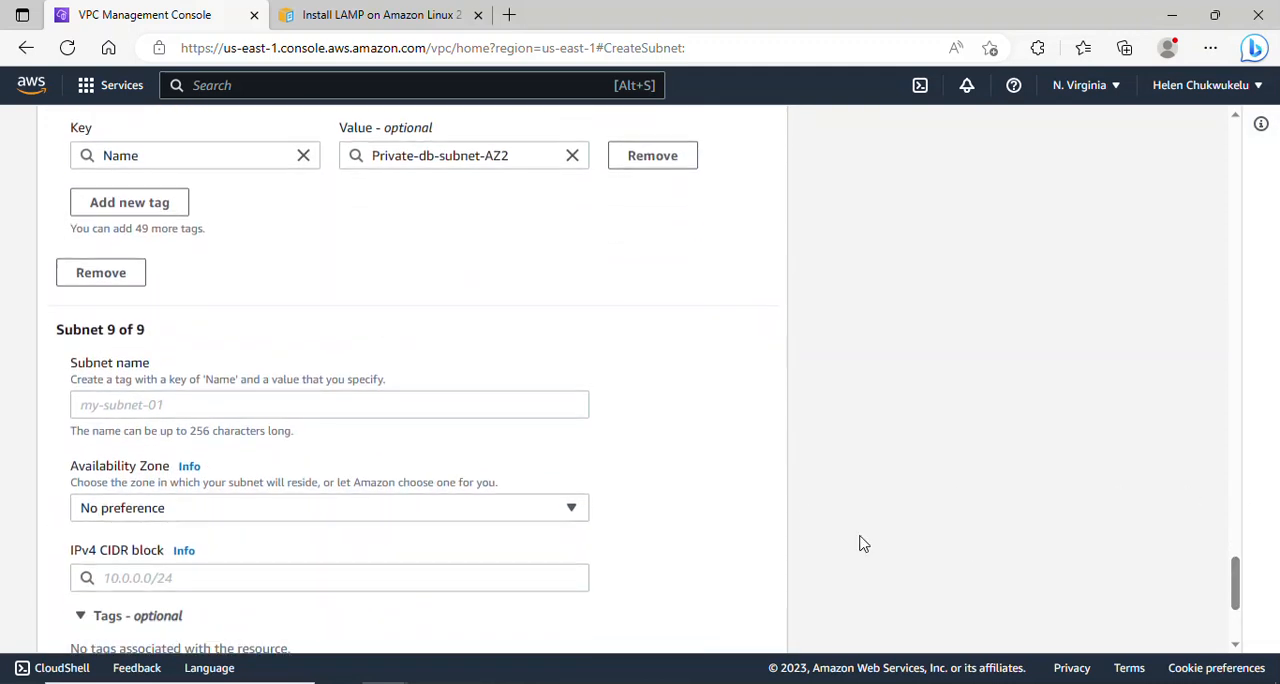
pyautogui.click(344, 402)
pyautogui.write('Private')
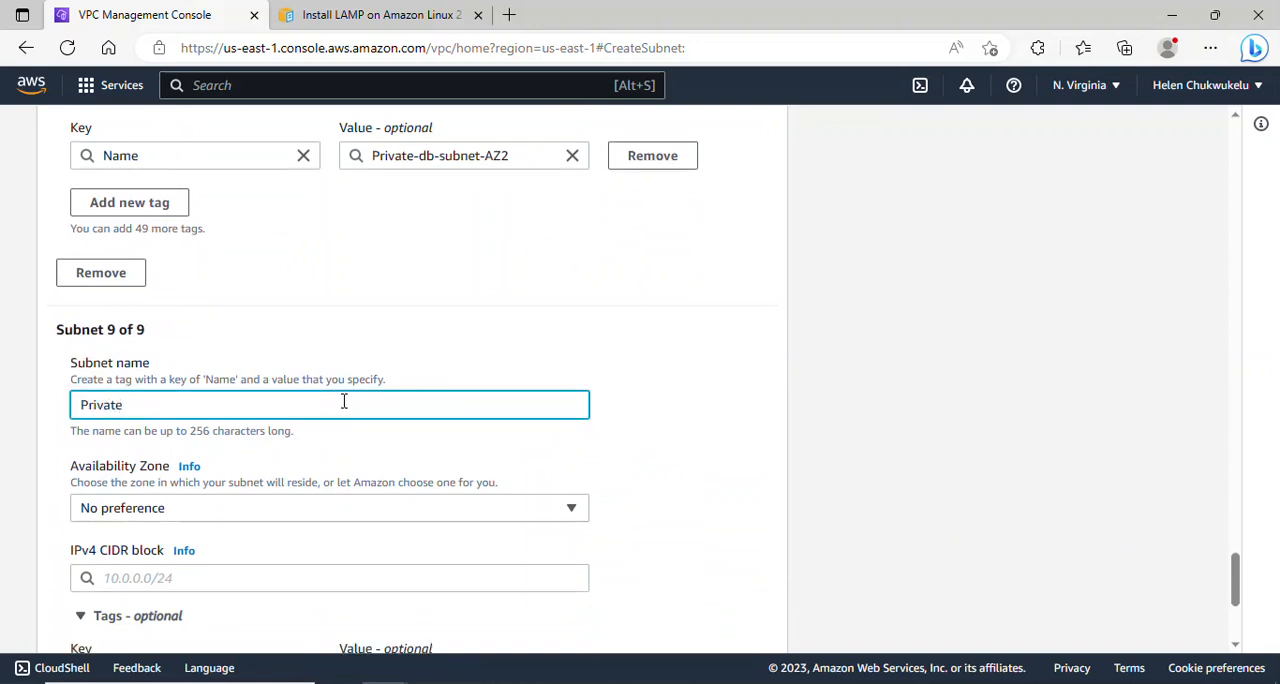
pyautogui.write('-db-suvnet-AZ3')
pyautogui.click(376, 510)
pyautogui.click(312, 347)
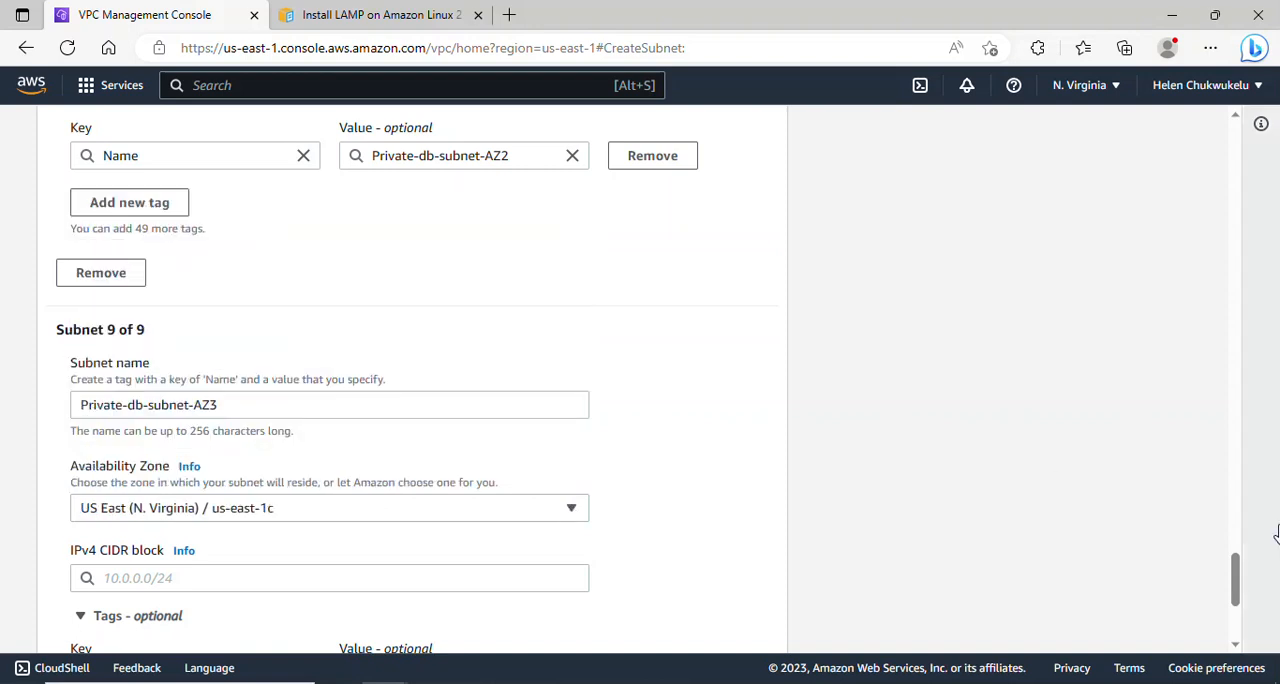
# - Set the IPv4 CIDR block of Private-db-subnet-AZ3 to 10.0.8.0/24
pyautogui.moveTo(1237, 592); pyautogui.dragTo(1240, 613)
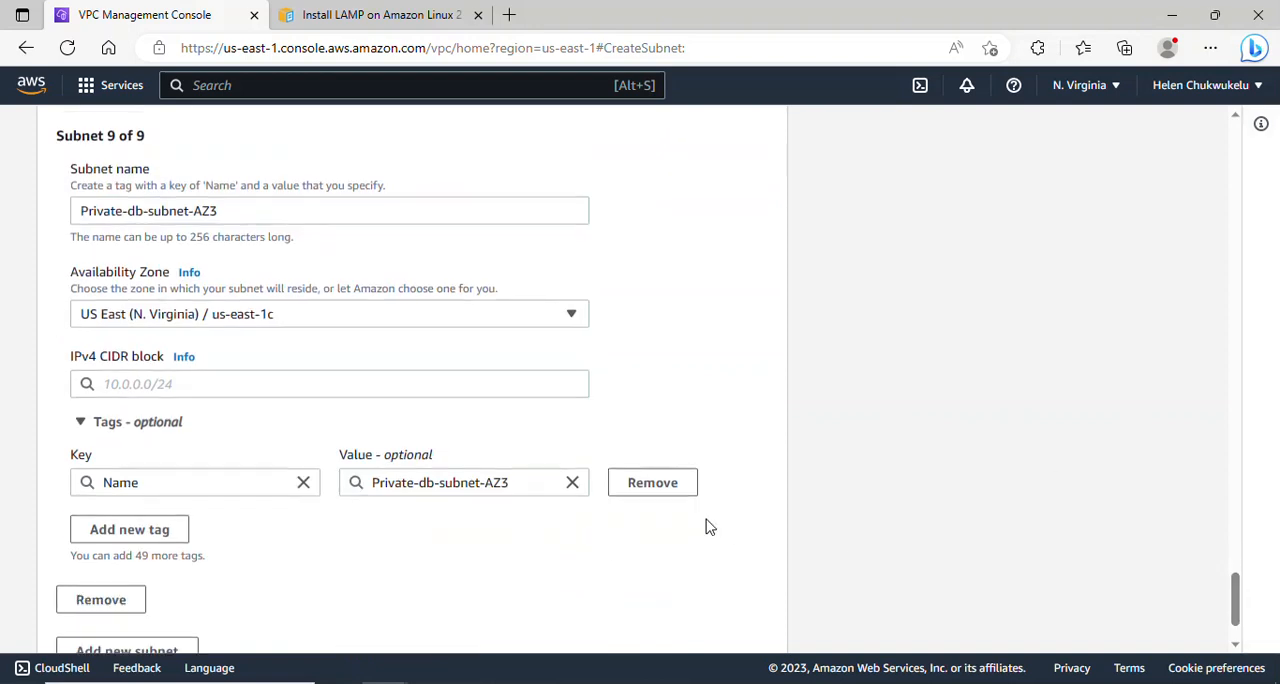
pyautogui.click(405, 384)
pyautogui.write('10.0')
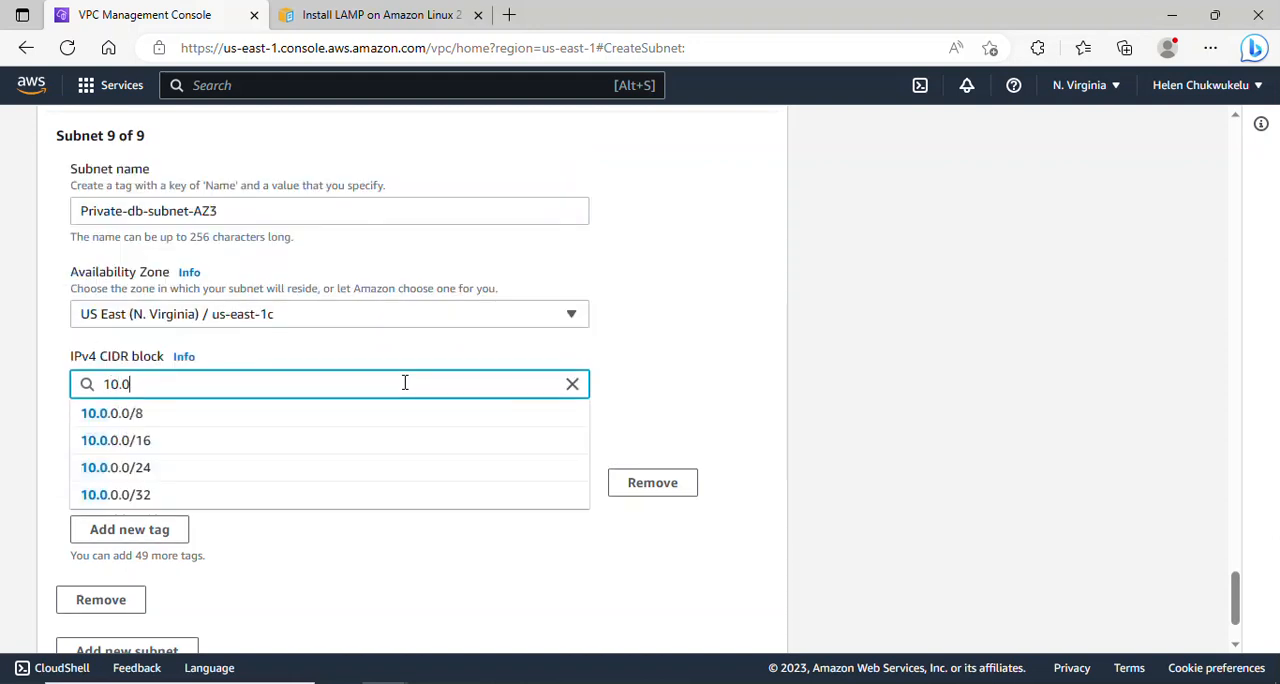
pyautogui.write('8.0')
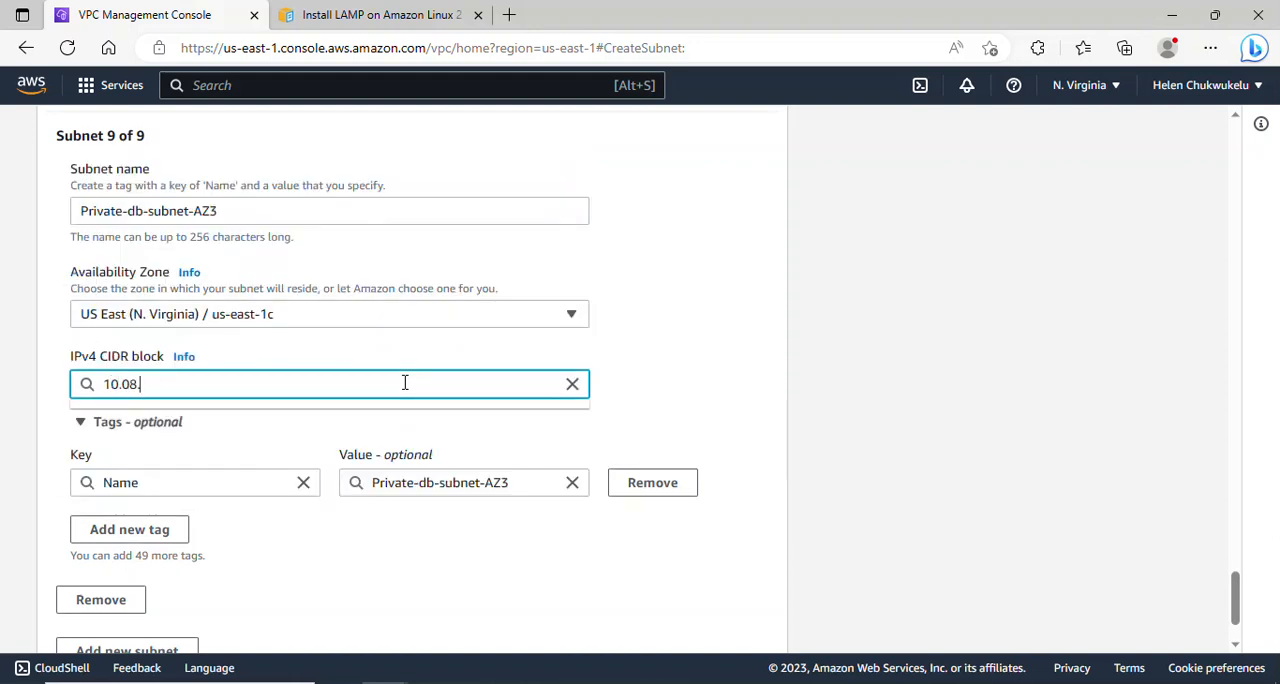
pyautogui.press('BackSpace')
pyautogui.press('BackSpace')
pyautogui.press('BackSpace')
pyautogui.write('.')
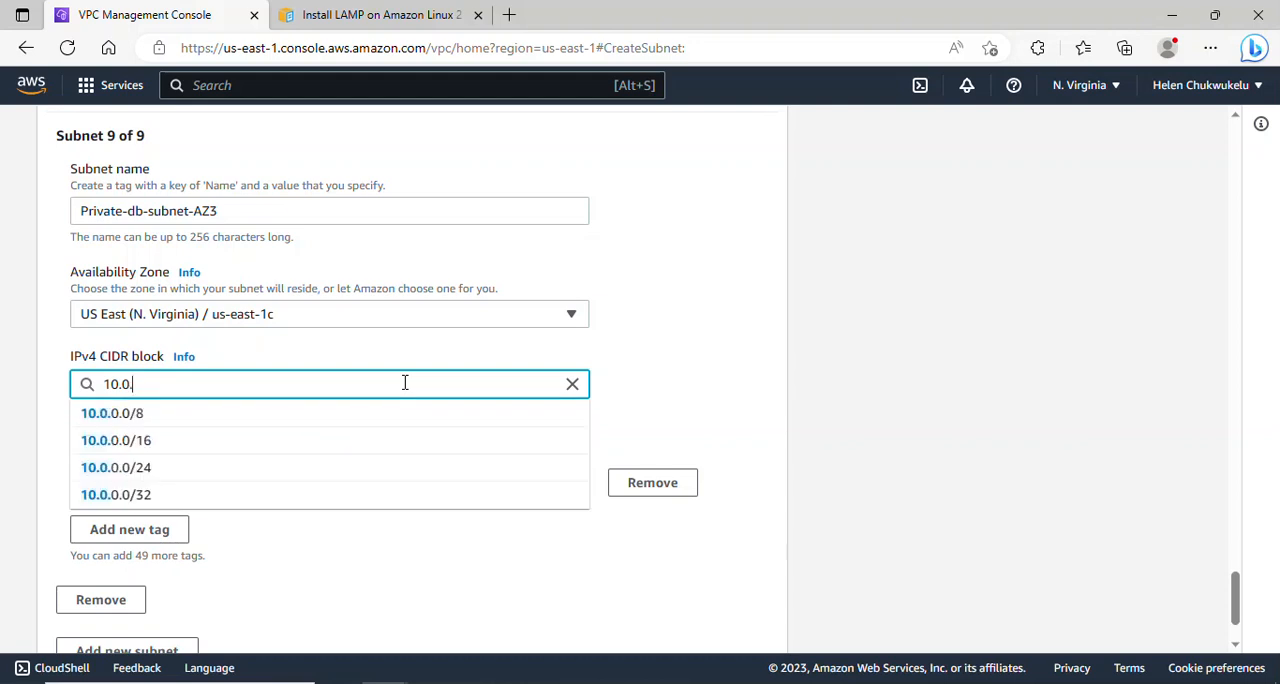
pyautogui.write('8.0')
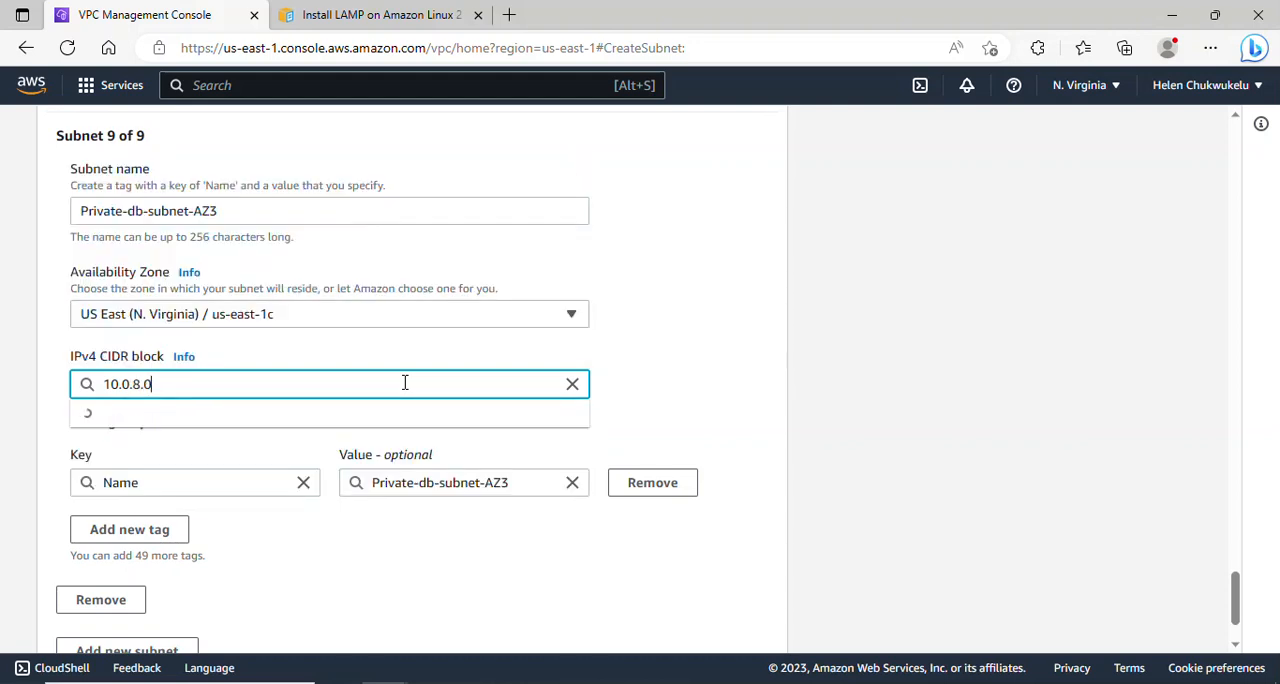
pyautogui.write('/24')
pyautogui.click(388, 413)
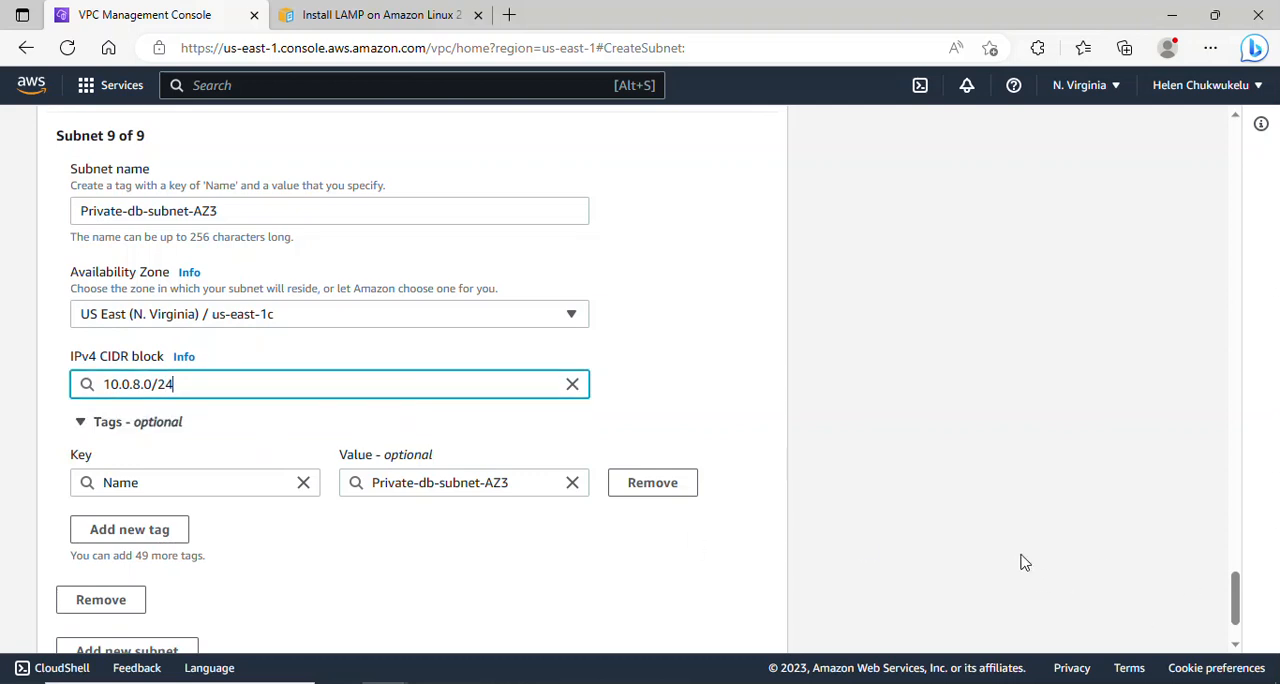
# - Rename the sixth subnet as Private-app-subnet-AZ3
pyautogui.moveTo(1235, 598); pyautogui.dragTo(1276, 432)
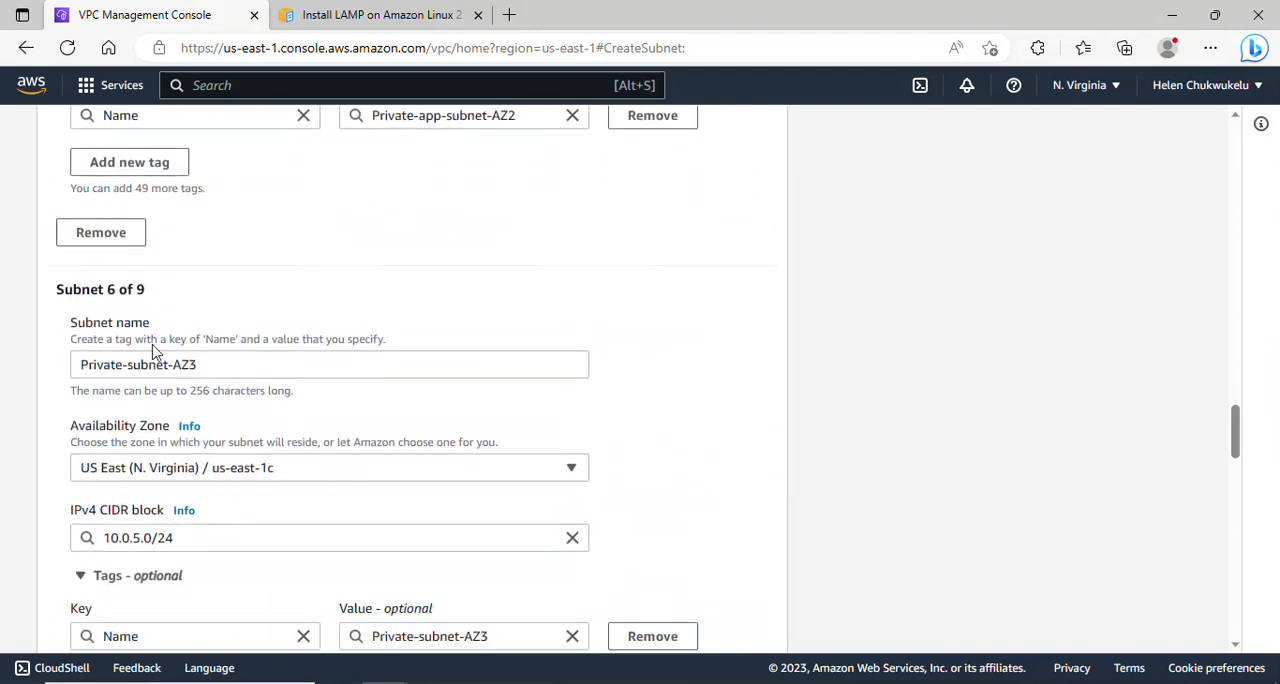
pyautogui.click(133, 369)
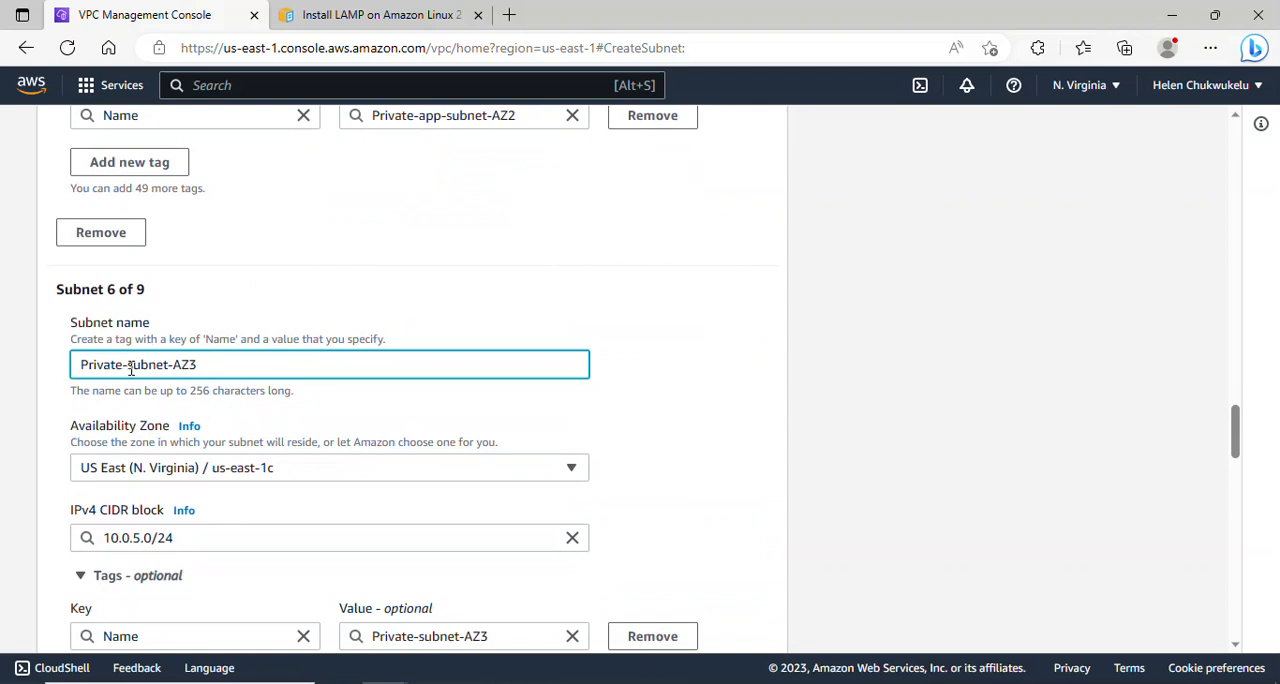
pyautogui.write('app-')
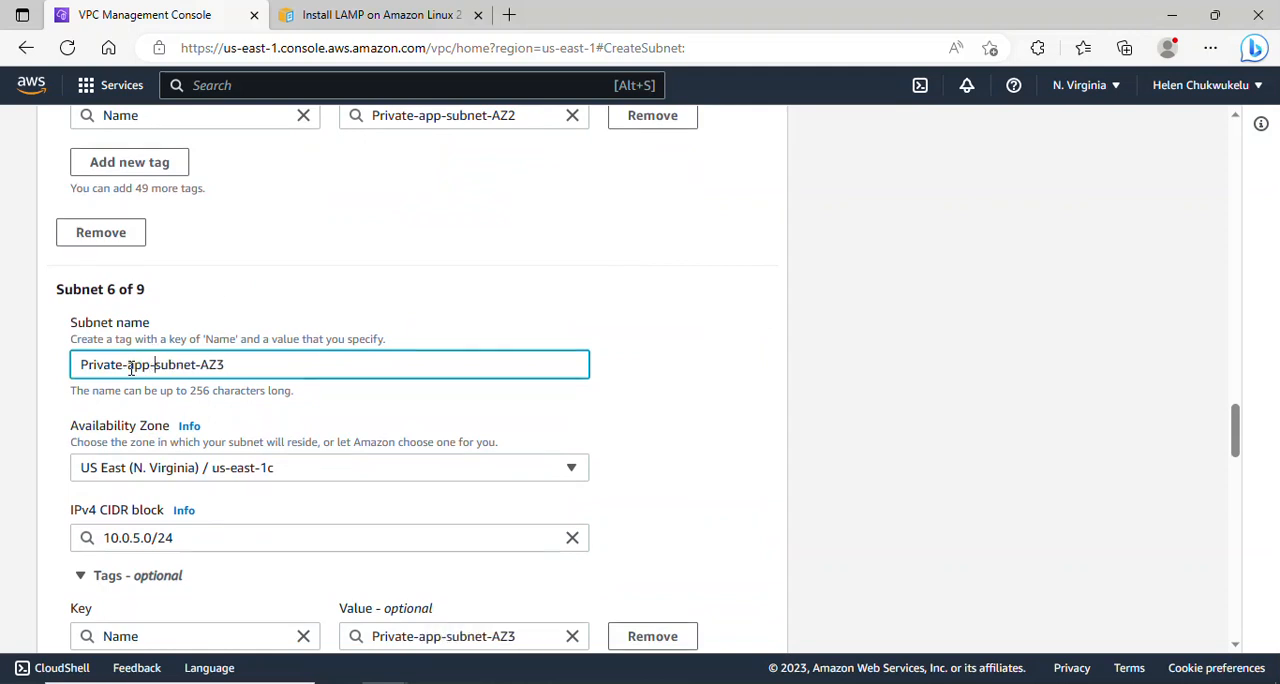
# - Create all the configured subnets and show the complete, unfiltered subnet list without the notification
pyautogui.moveTo(1227, 430); pyautogui.dragTo(1274, 606)
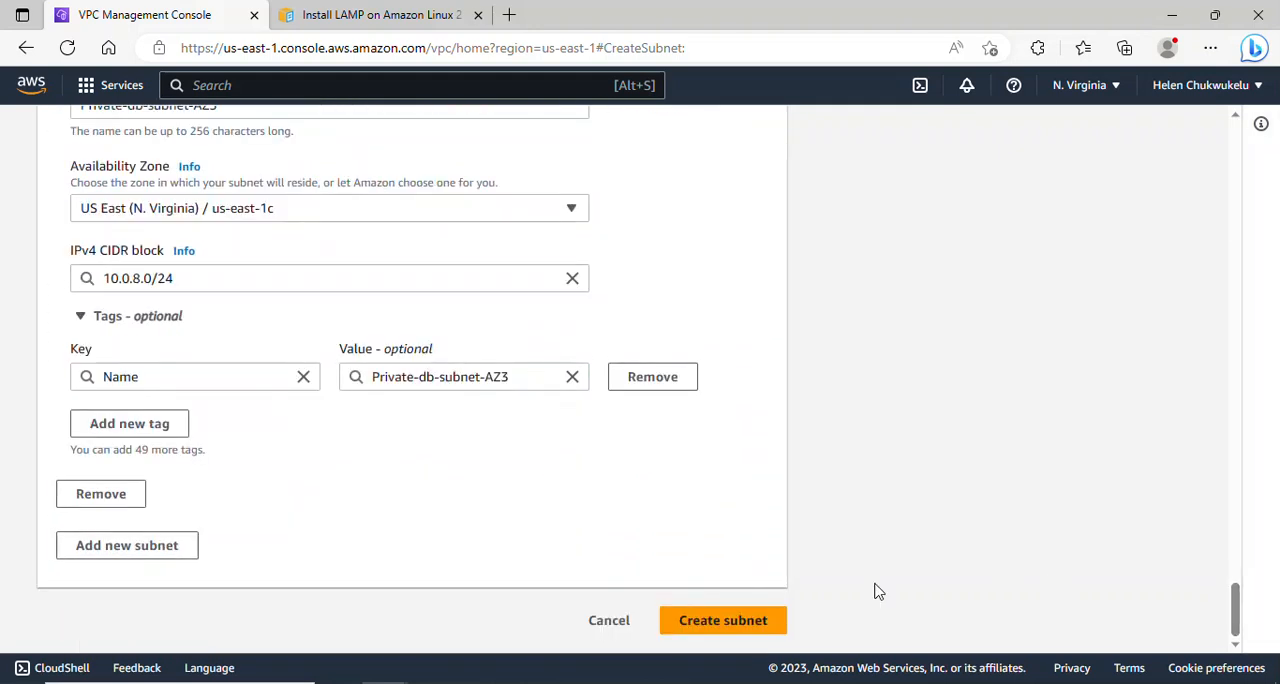
pyautogui.click(715, 622)
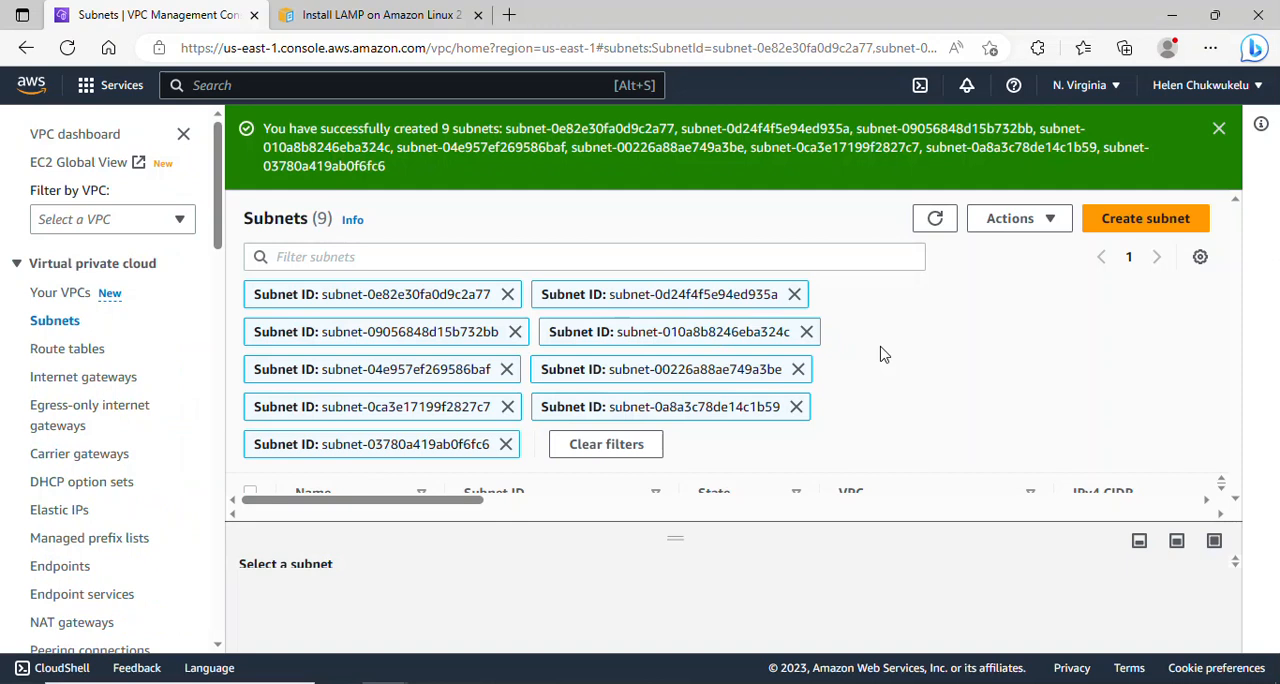
pyautogui.click(56, 326)
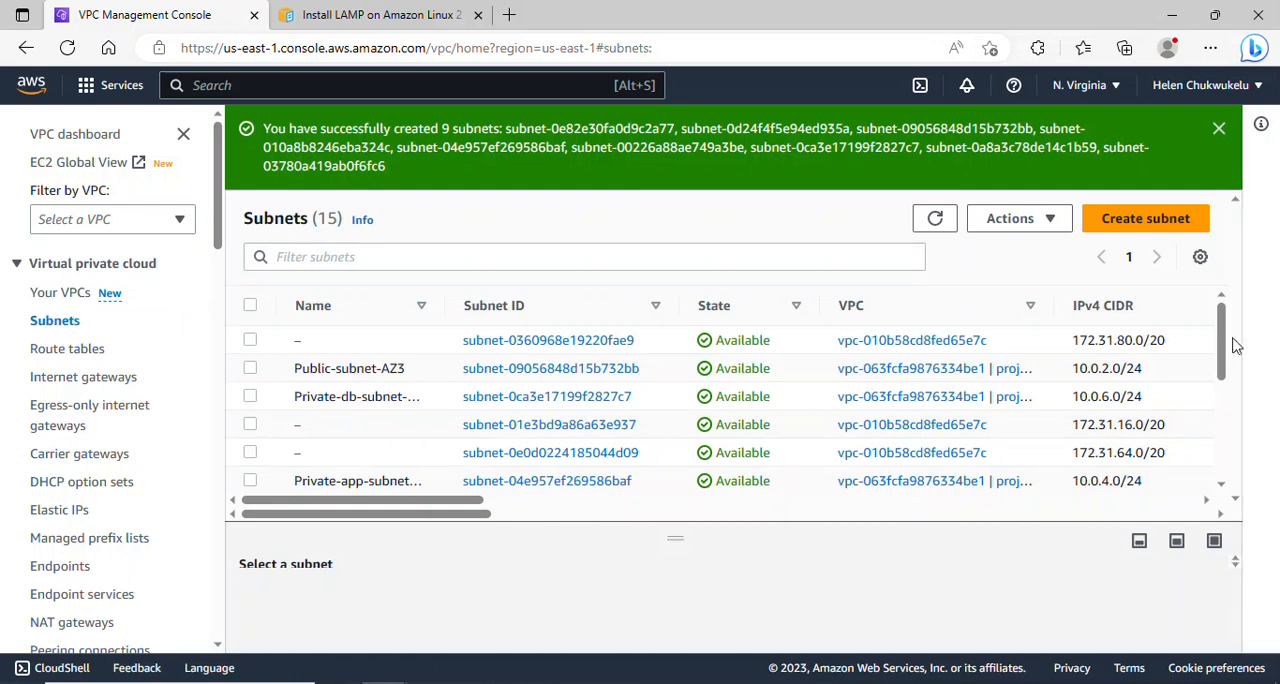
pyautogui.moveTo(1225, 337)
pyautogui.mouseDown()
pyautogui.moveTo(1231, 490)
pyautogui.moveTo(1229, 323)
pyautogui.mouseUp()
pyautogui.click(1219, 128)
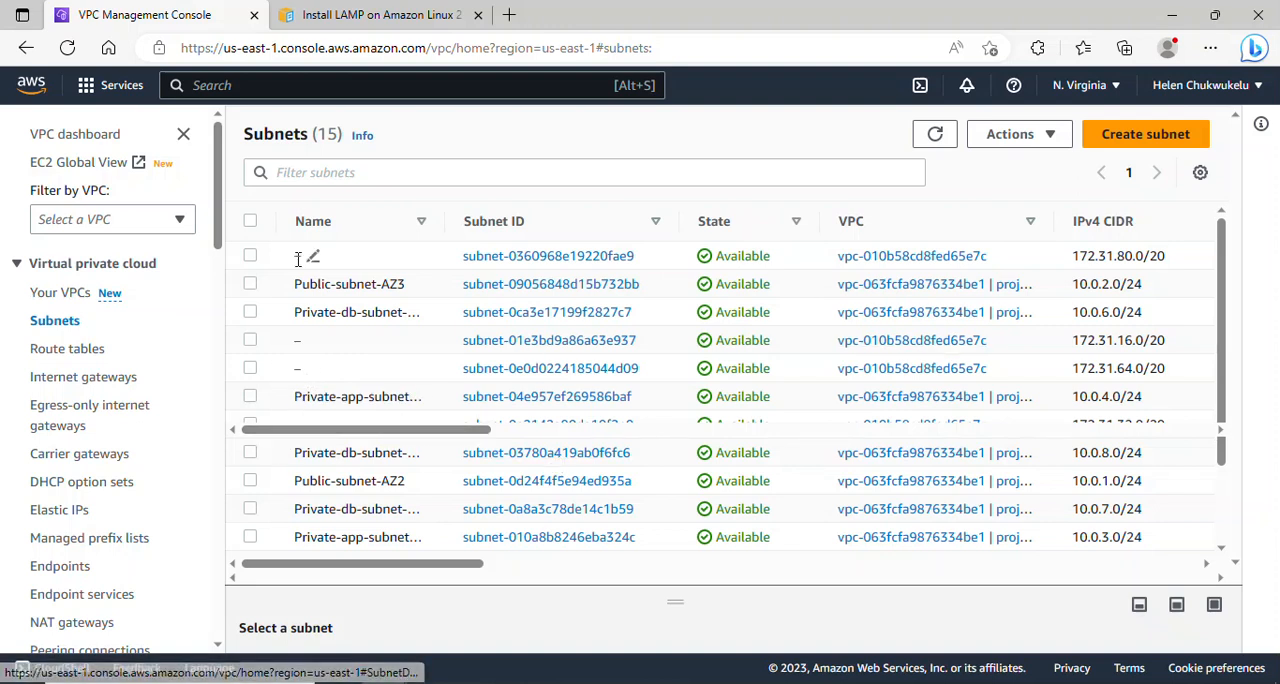
# - Enable auto-assignment of public IPv4 addresses for Public-subnet-AZ3 and save its subnet settings
pyautogui.click(250, 285)
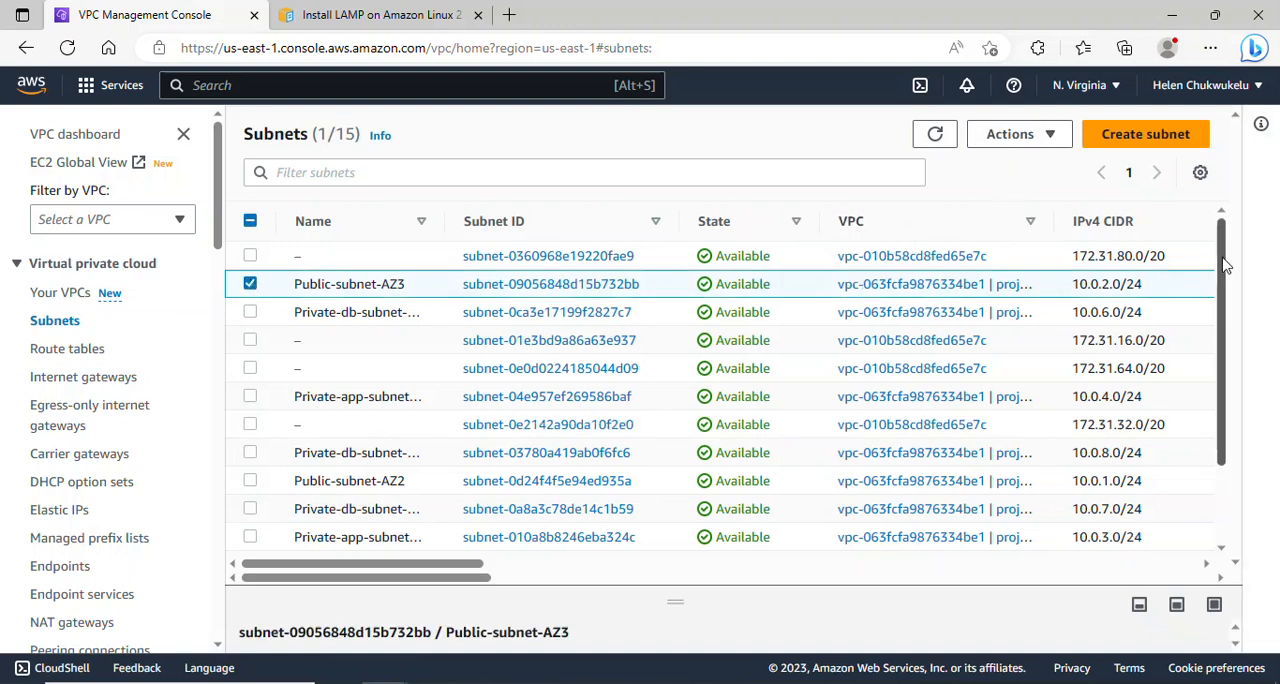
pyautogui.click(1058, 140)
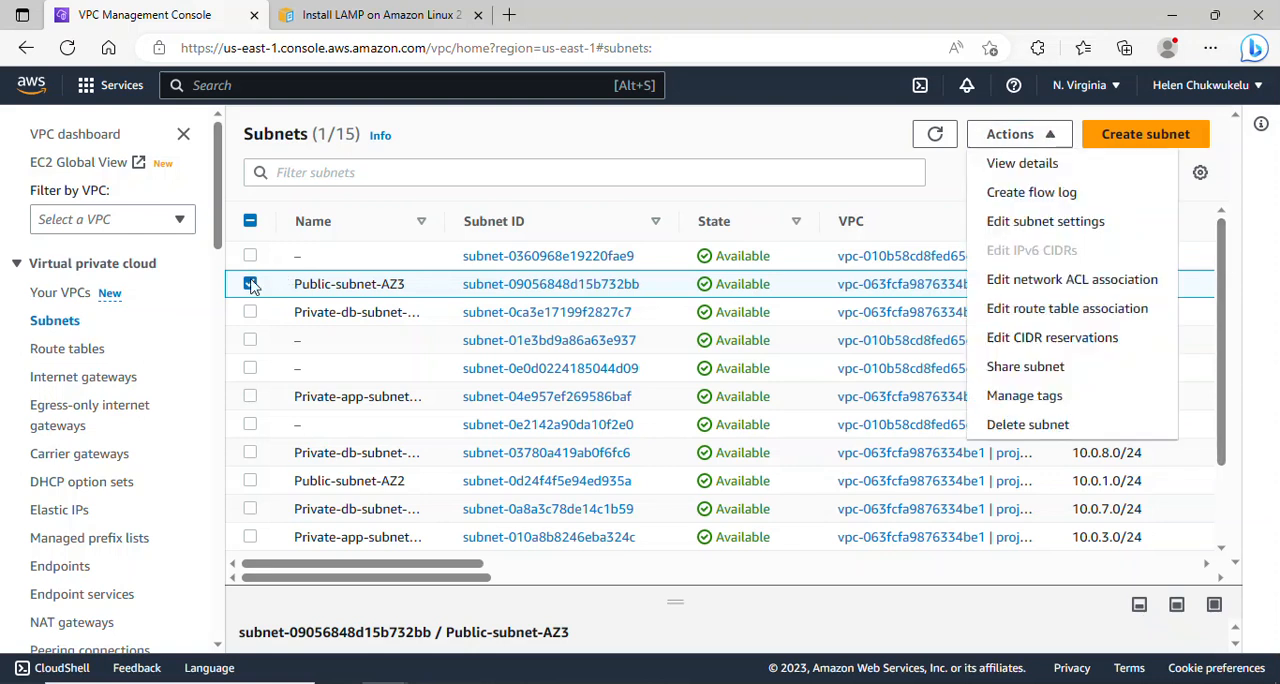
pyautogui.click(250, 284)
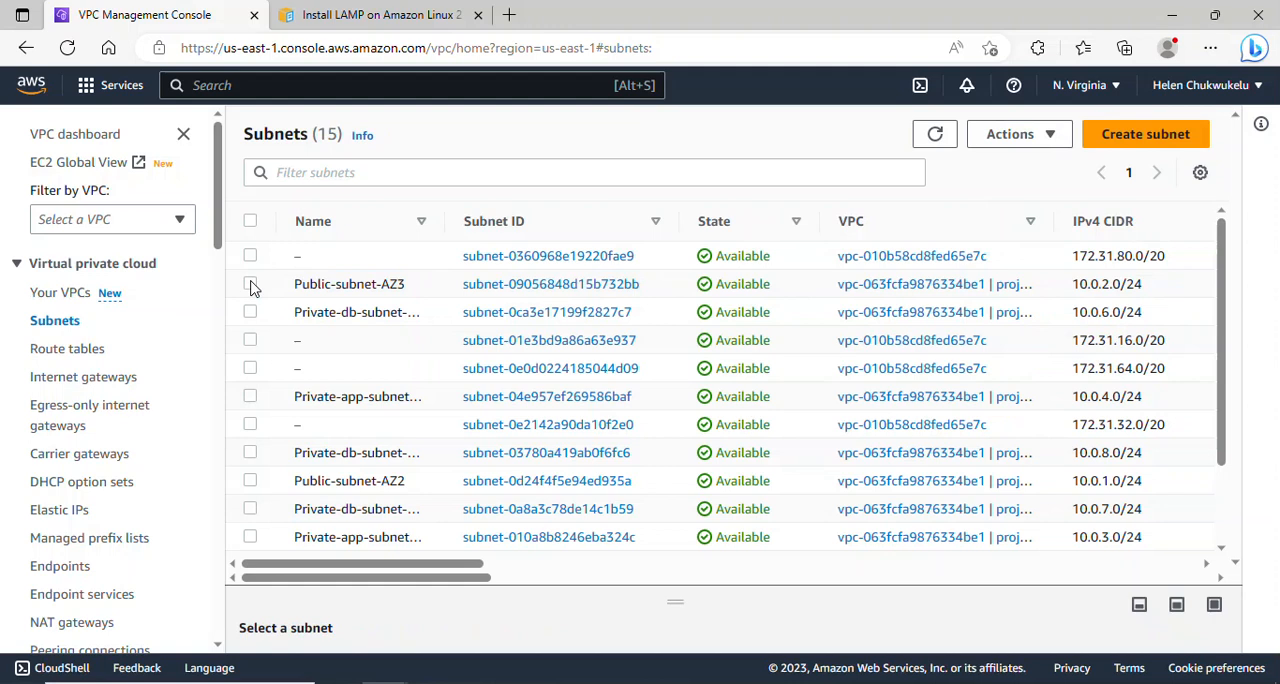
pyautogui.click(250, 284)
pyautogui.click(1044, 145)
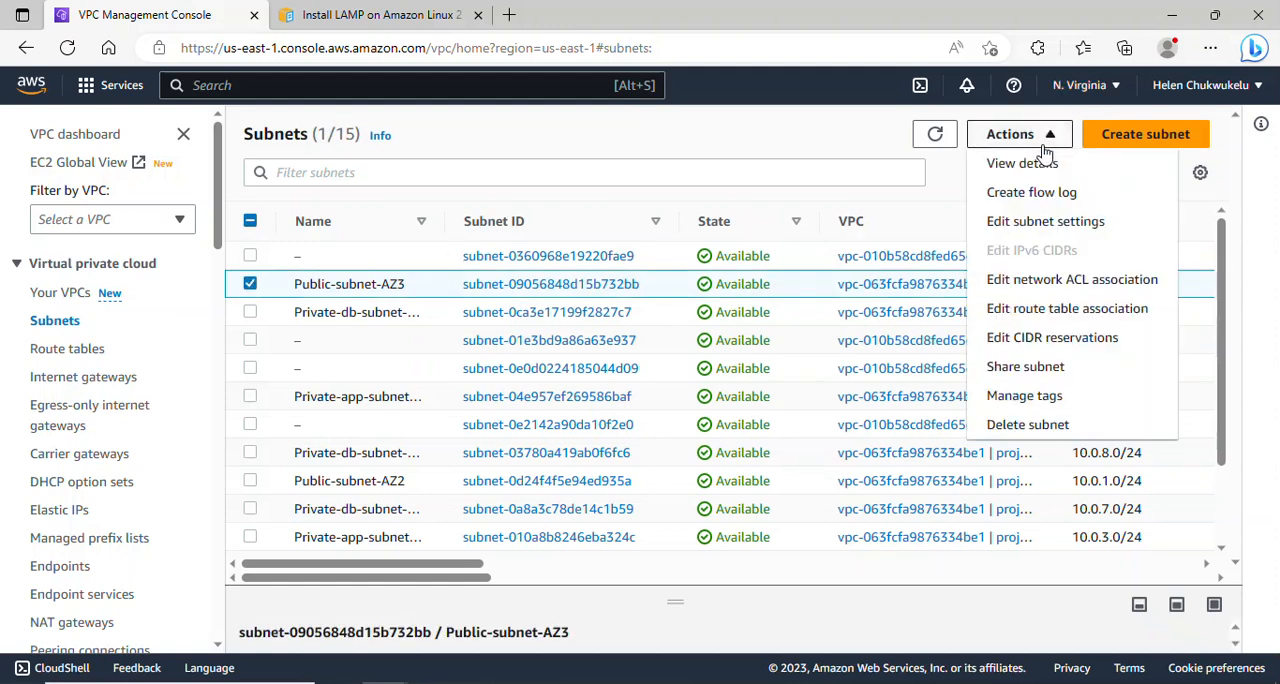
pyautogui.click(1058, 222)
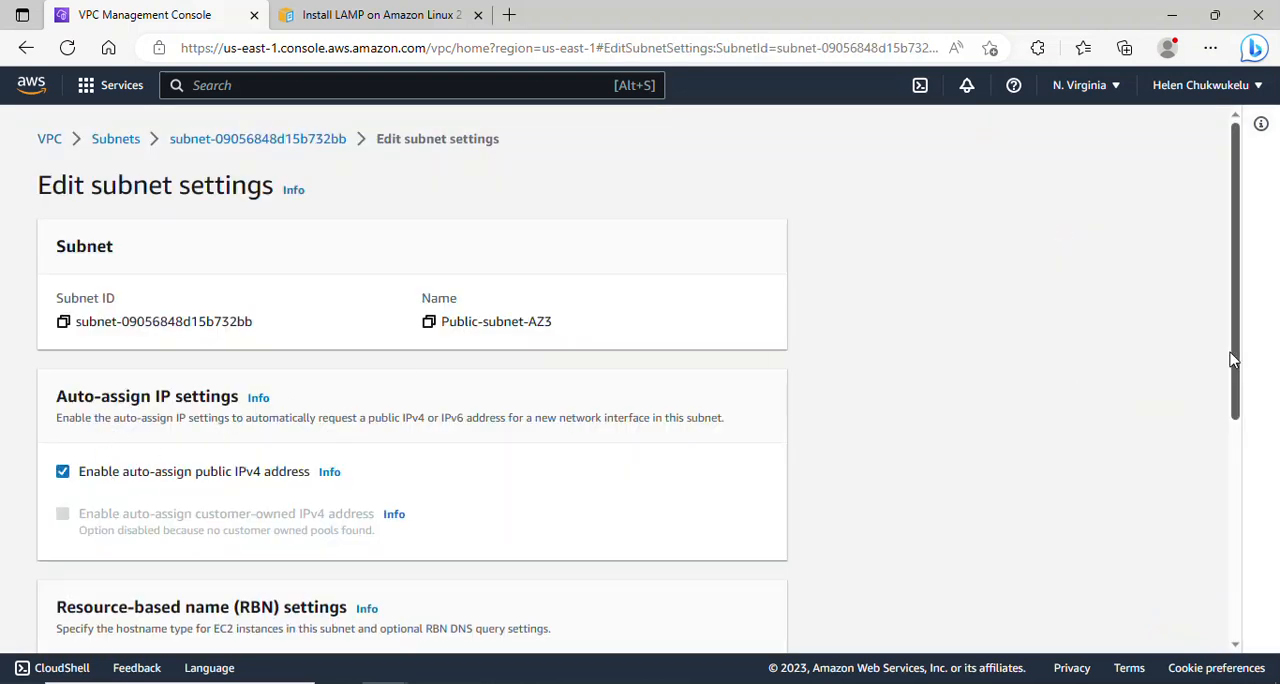
pyautogui.moveTo(1240, 358); pyautogui.dragTo(1247, 624)
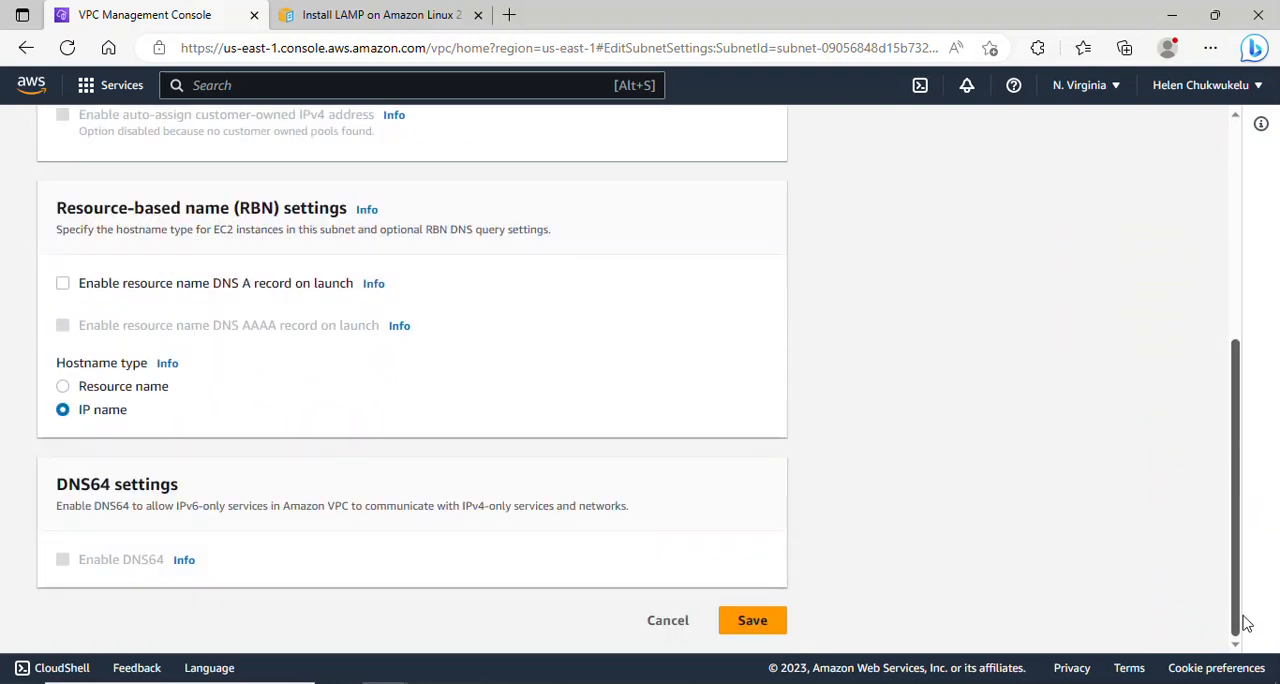
pyautogui.click(750, 633)
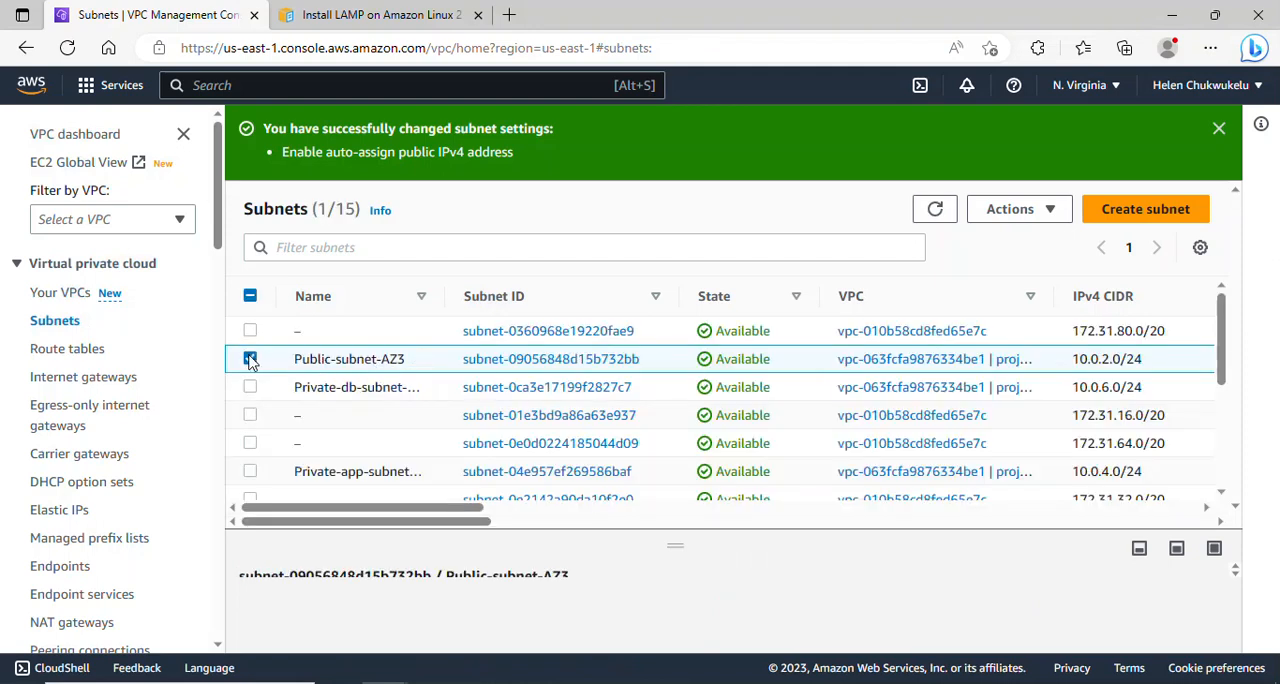
# - Enable auto-assignment of public IPv4 addresses for Public-subnet-AZ2 only and save its subnet settings
pyautogui.click(250, 359)
pyautogui.moveTo(1228, 325); pyautogui.dragTo(1240, 385)
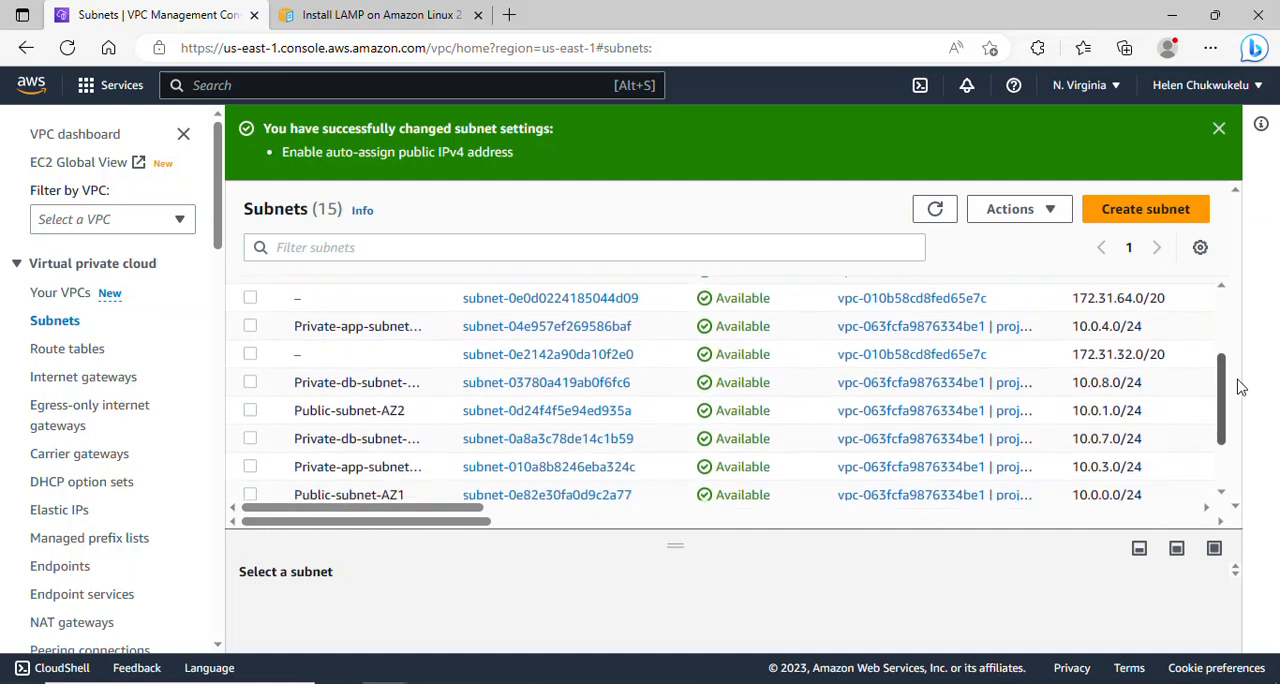
pyautogui.scroll(-1, 1085, 381)
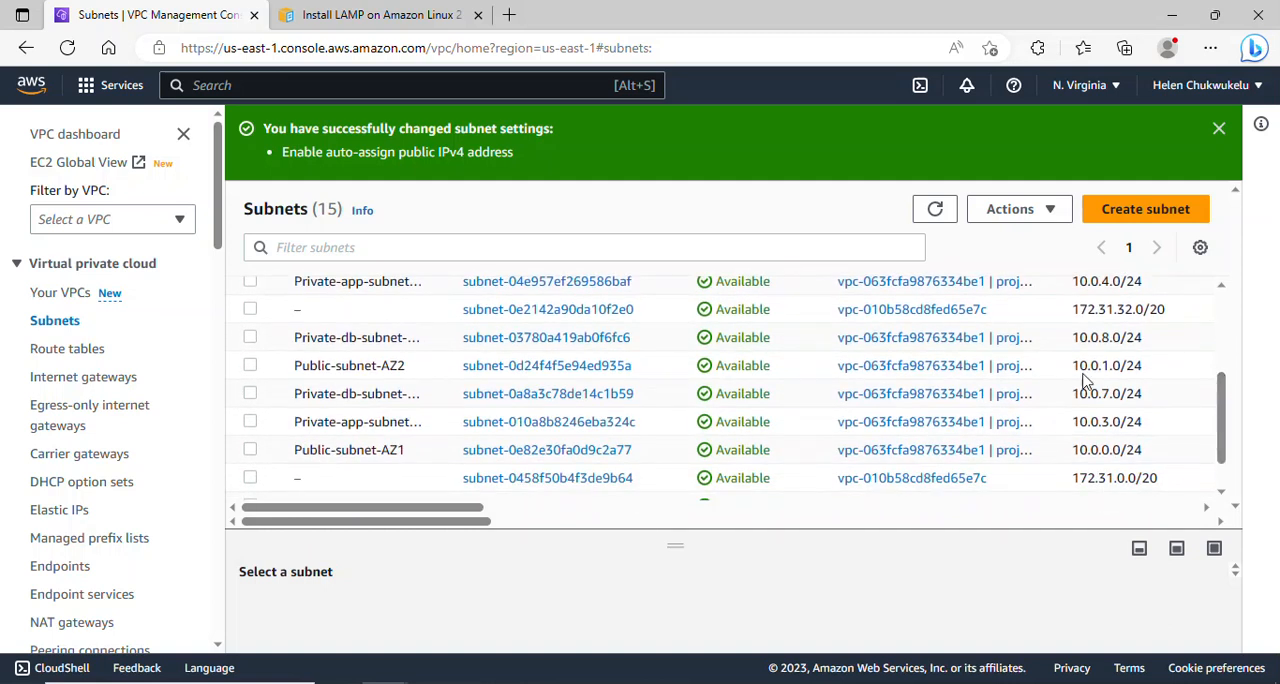
pyautogui.click(250, 366)
pyautogui.click(1048, 210)
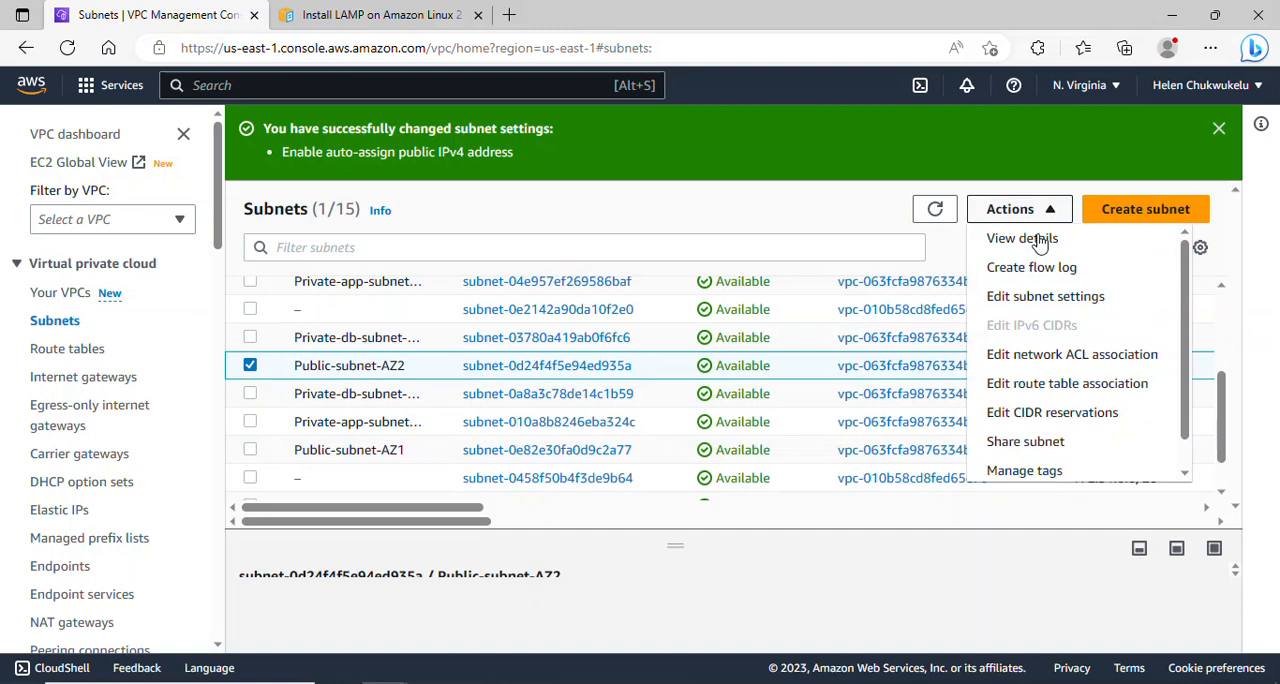
pyautogui.click(1040, 298)
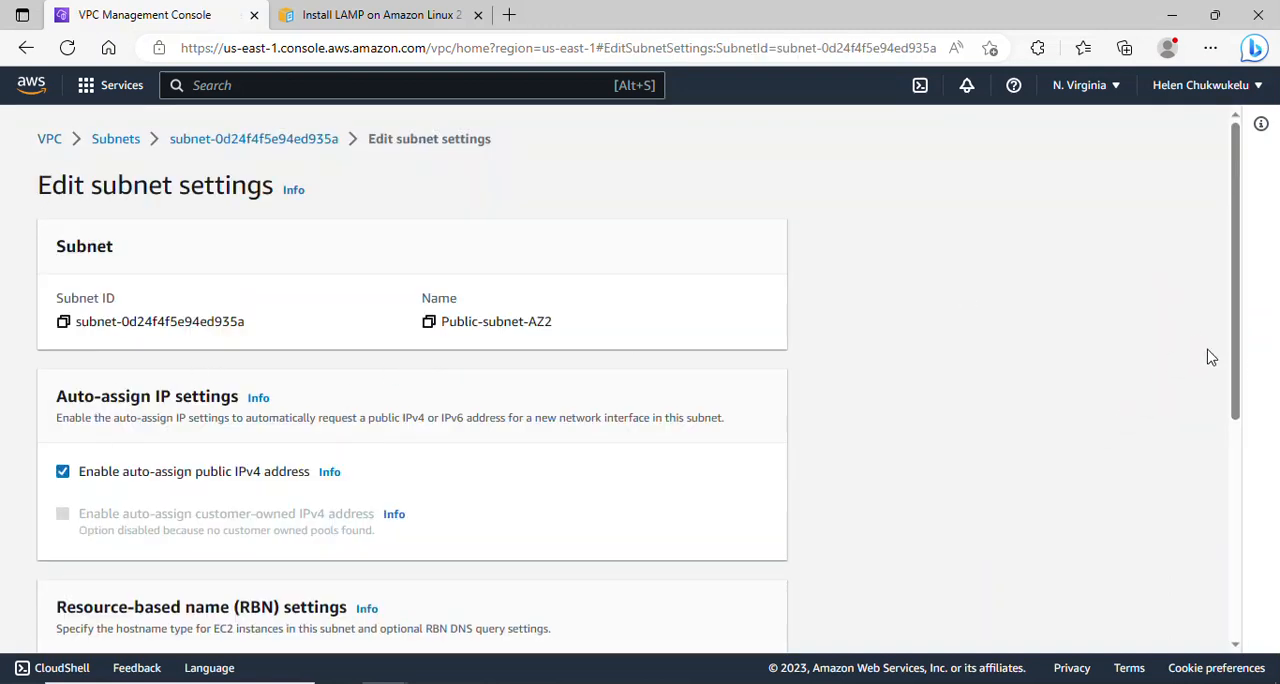
pyautogui.moveTo(1240, 366); pyautogui.dragTo(1240, 600)
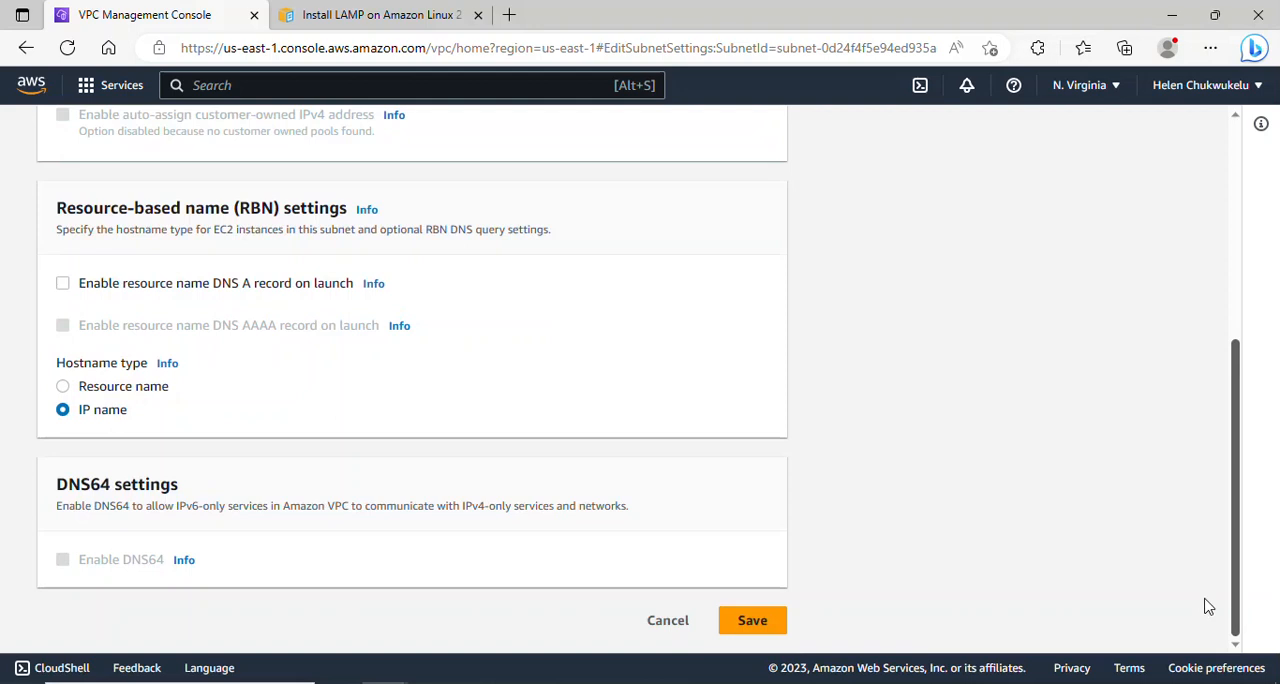
pyautogui.click(750, 621)
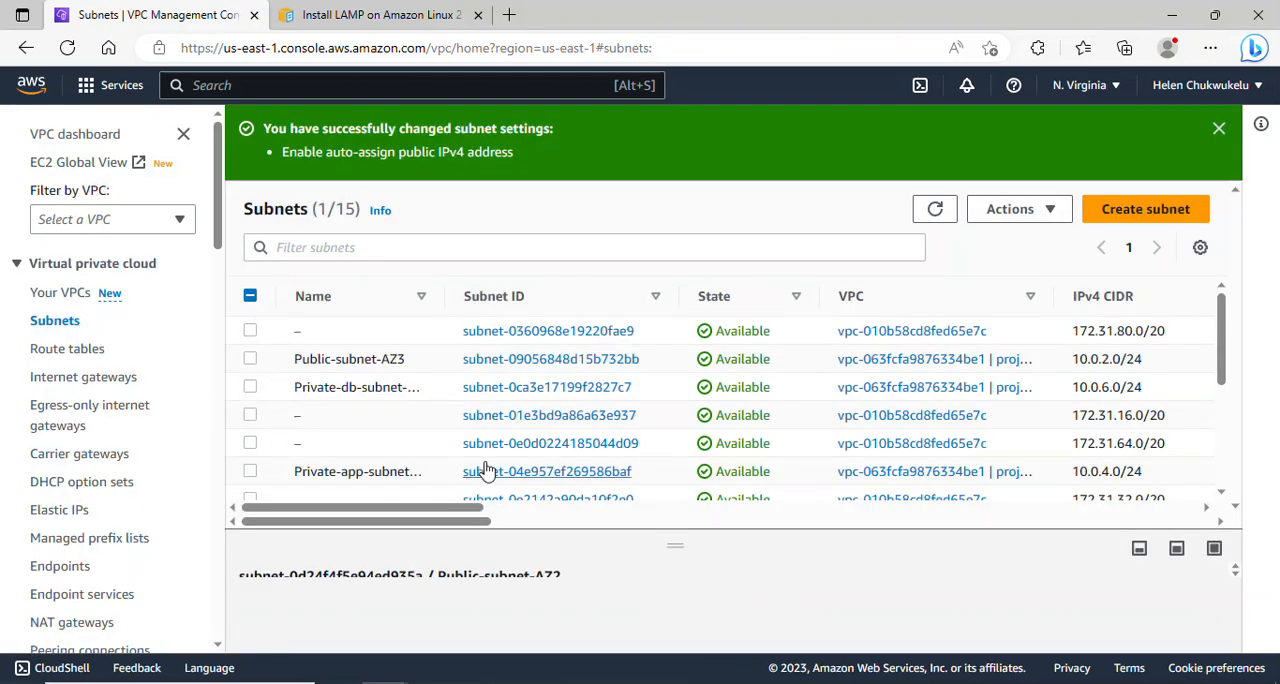
# - Enable auto-assignment of public IPv4 addresses for Public-subnet-AZ1 only and save its subnet settings
pyautogui.moveTo(1221, 330); pyautogui.dragTo(1237, 420)
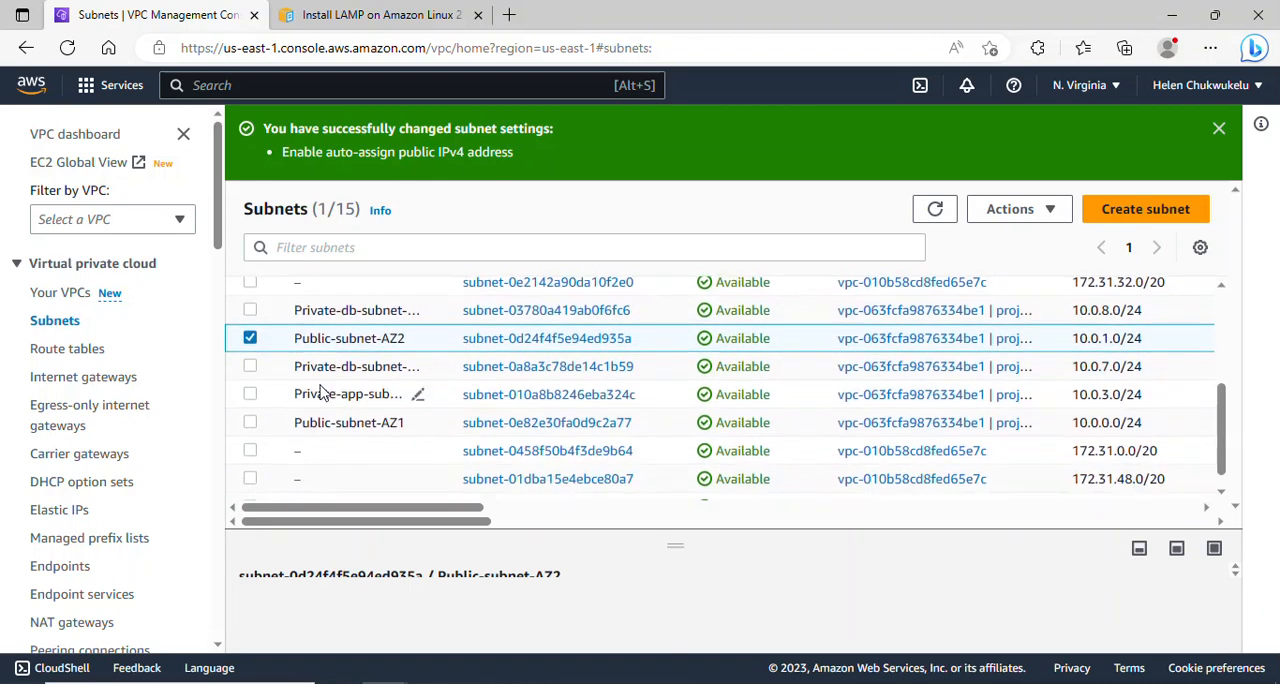
pyautogui.click(250, 341)
pyautogui.click(251, 424)
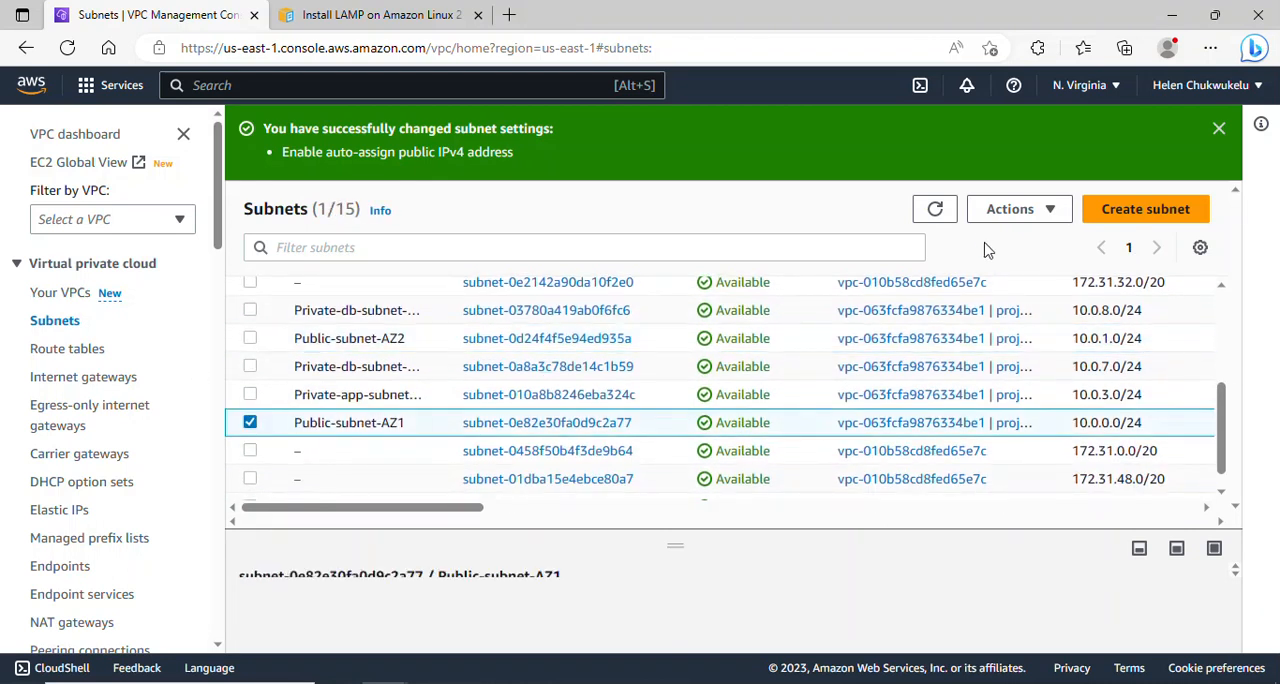
pyautogui.click(1022, 208)
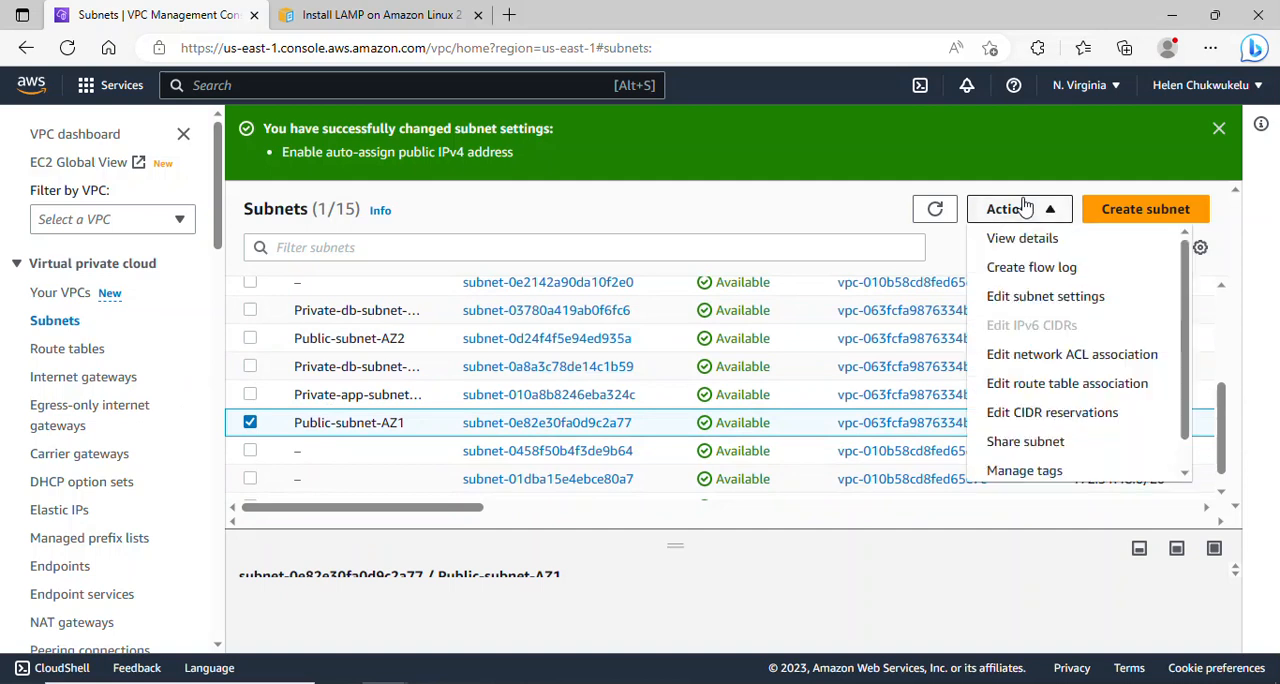
pyautogui.click(1043, 296)
pyautogui.click(103, 478)
pyautogui.scroll(-1, 1247, 480)
pyautogui.scroll(-4, 1247, 480)
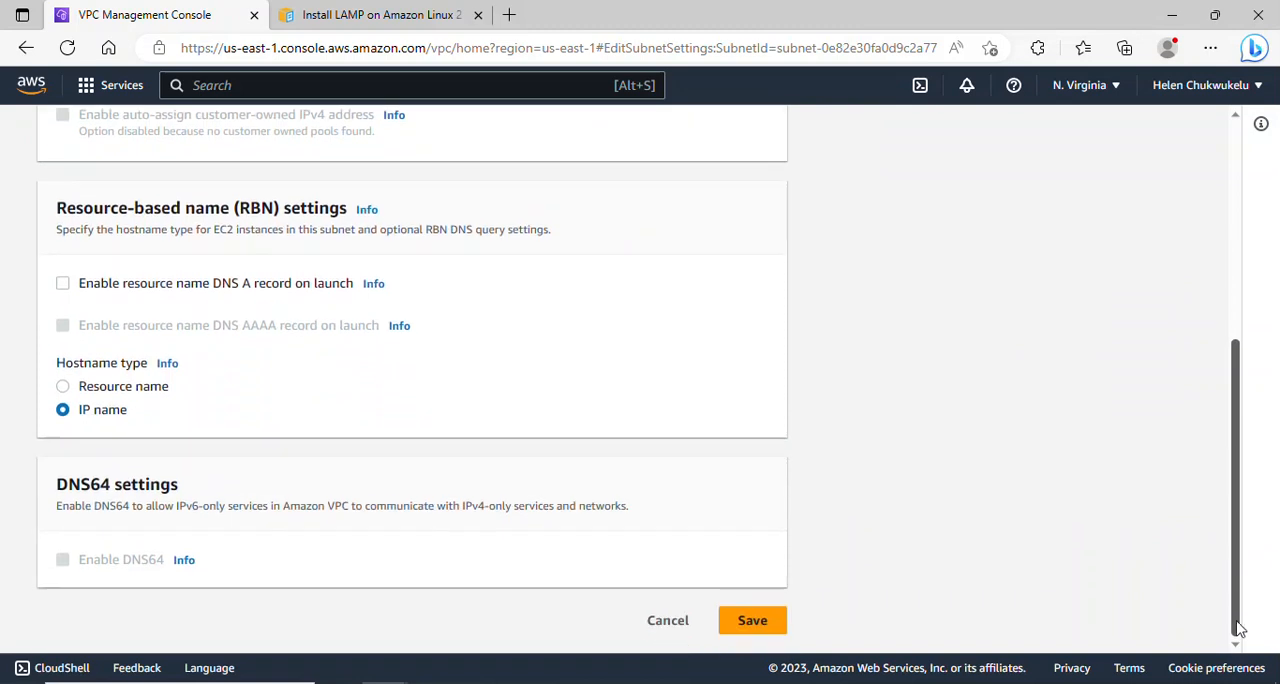
pyautogui.click(751, 620)
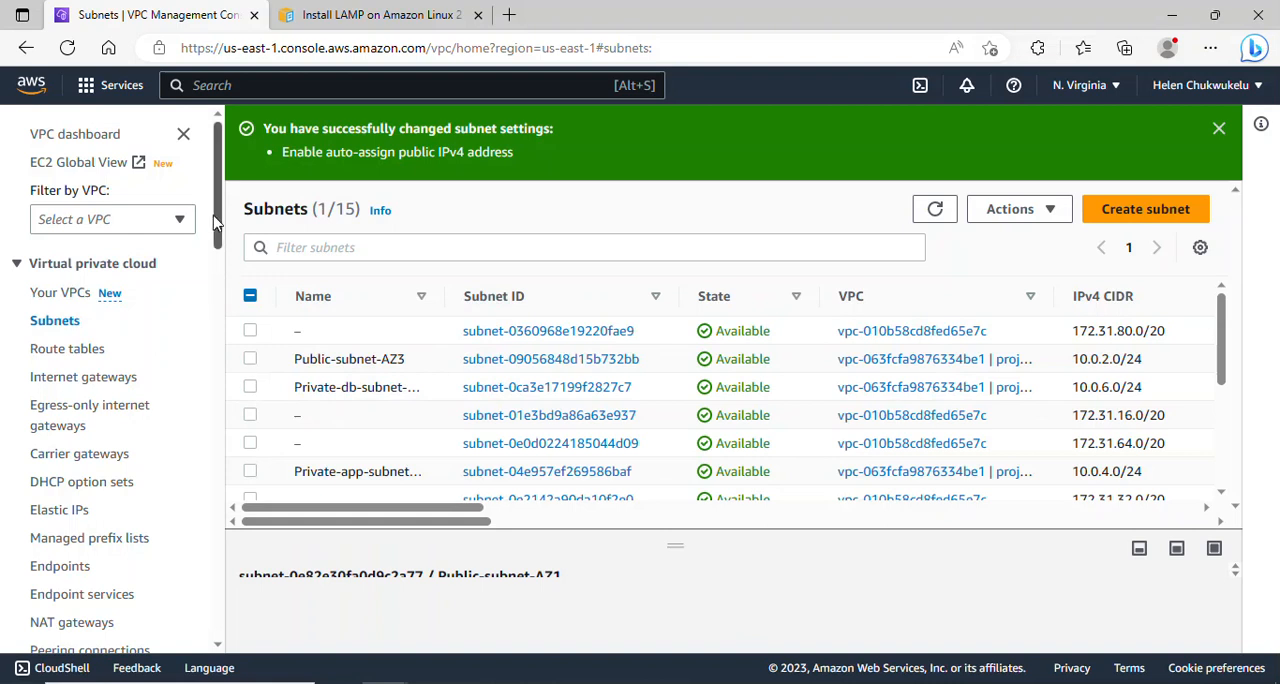
# - Create a route table named Public-RT in project-vpc
pyautogui.moveTo(213, 224); pyautogui.dragTo(225, 248)
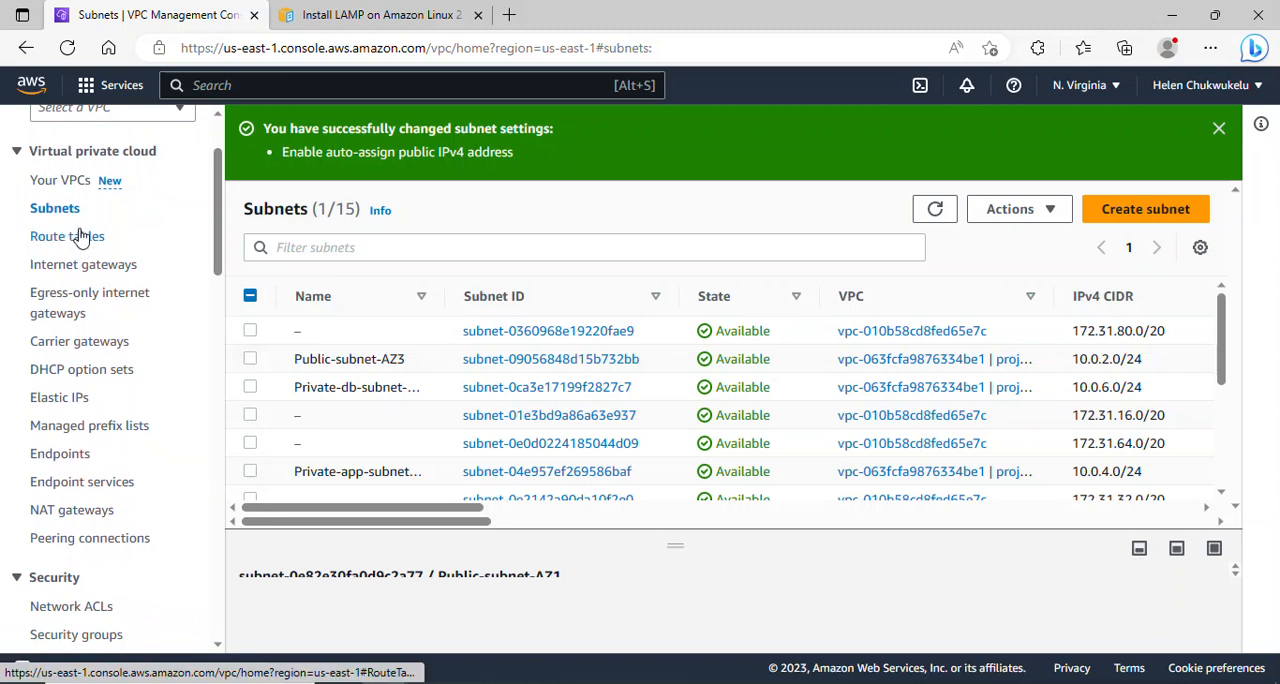
pyautogui.click(57, 248)
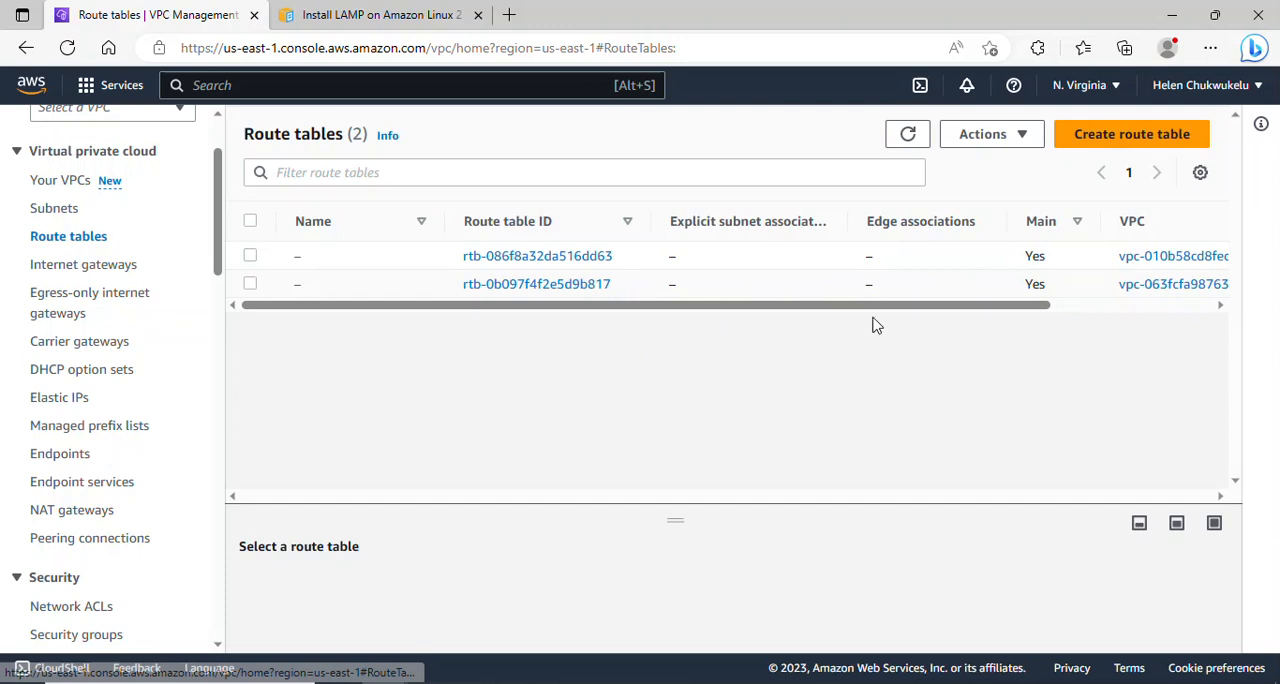
pyautogui.click(1088, 150)
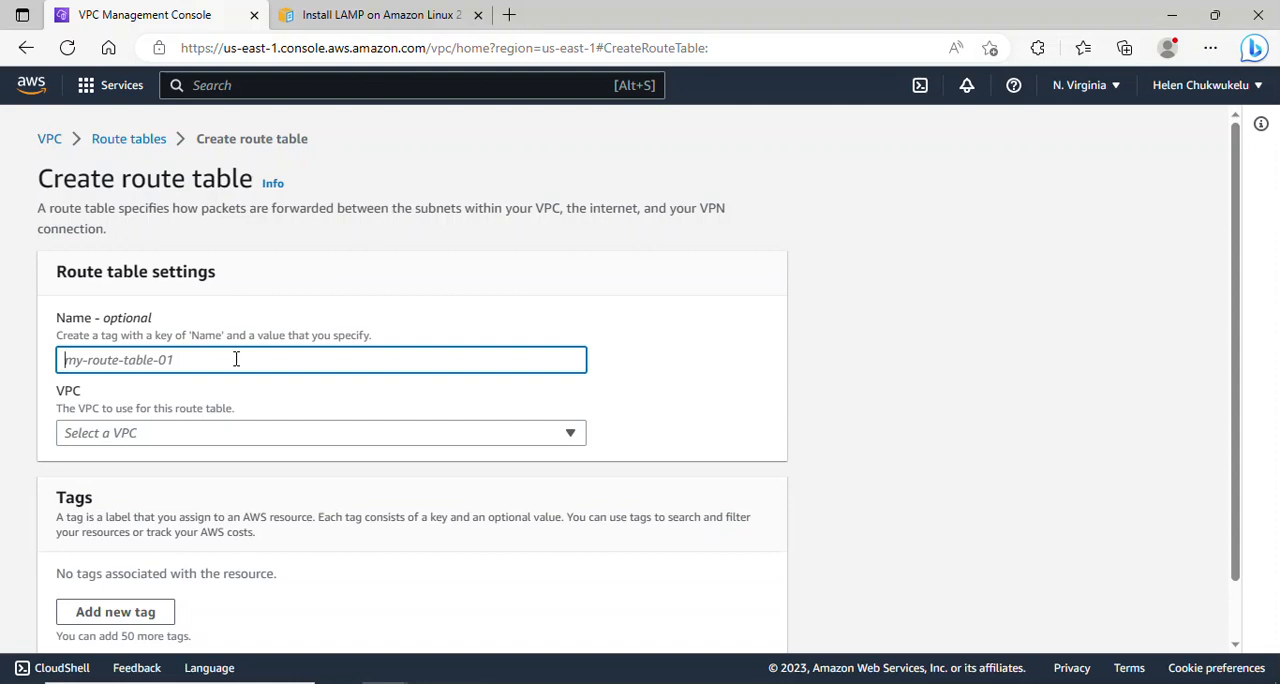
pyautogui.write('Publi')
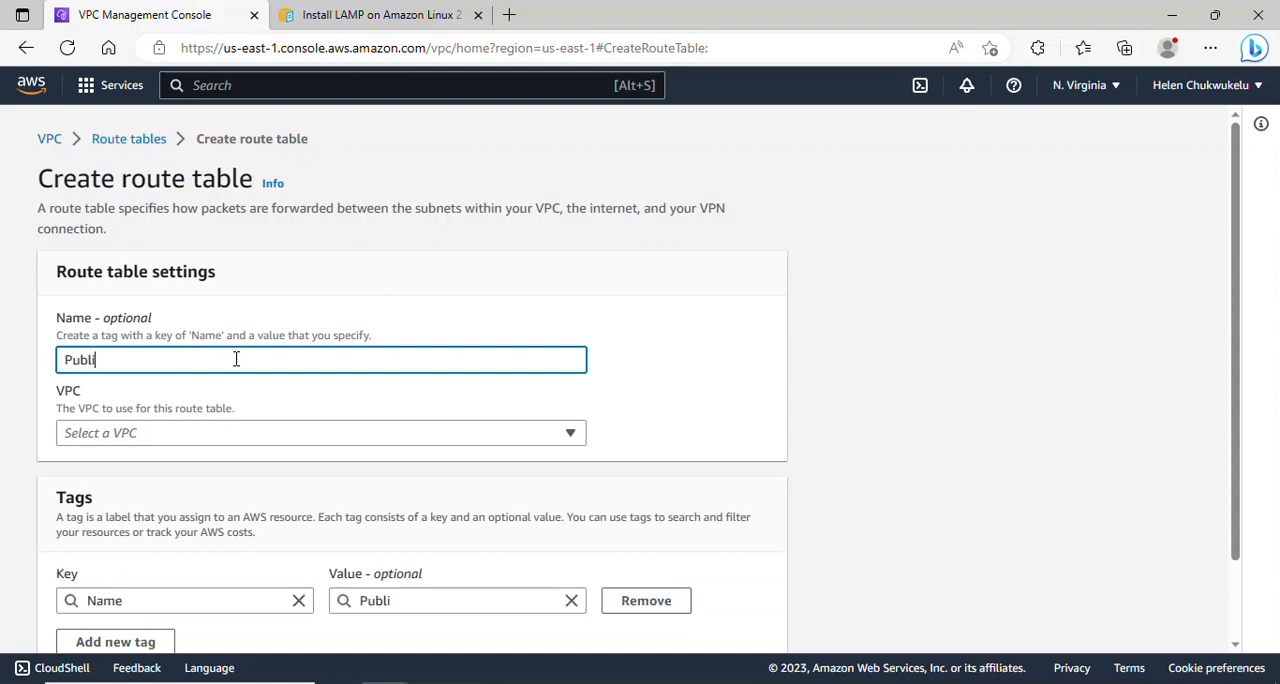
pyautogui.write('c-RT')
pyautogui.click(228, 437)
pyautogui.click(278, 502)
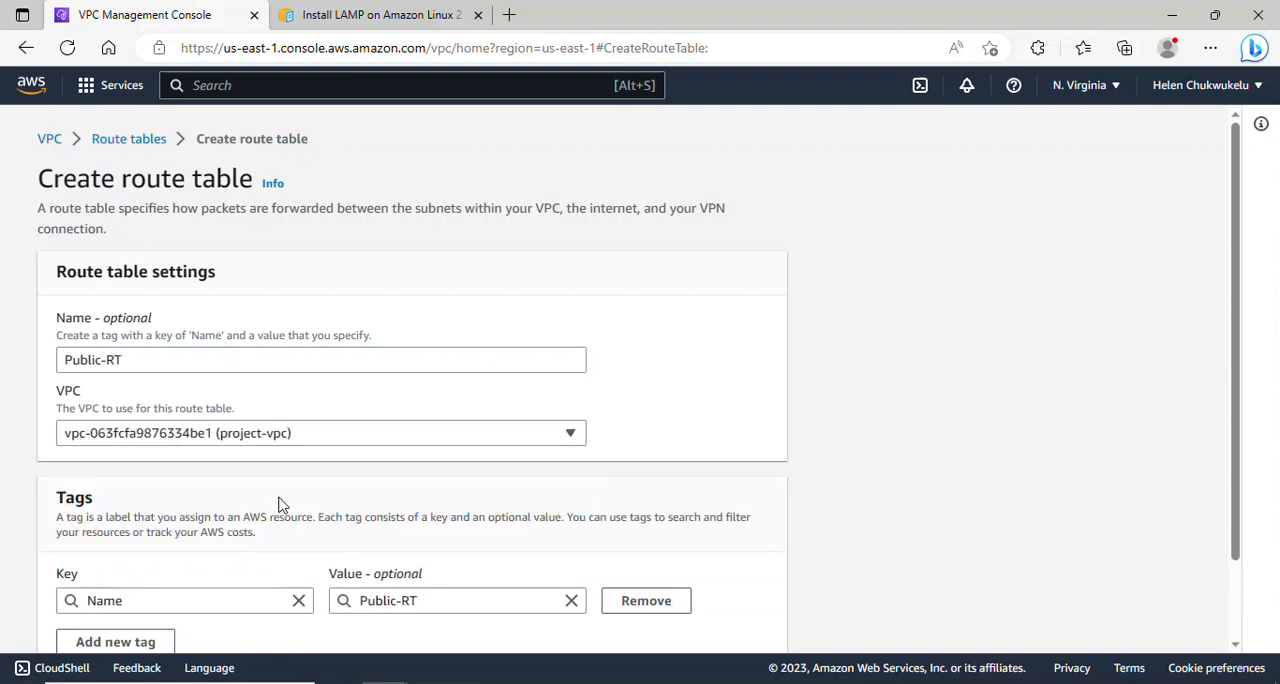
pyautogui.scroll(-2, 1240, 437)
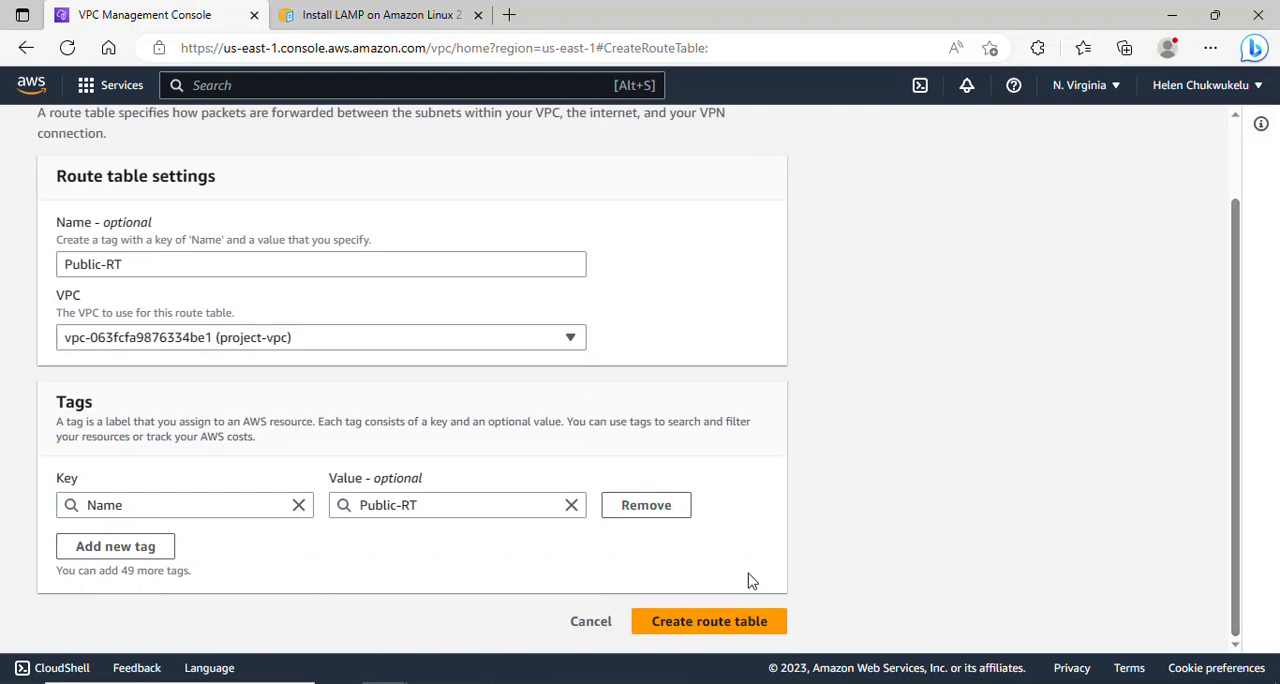
pyautogui.click(733, 621)
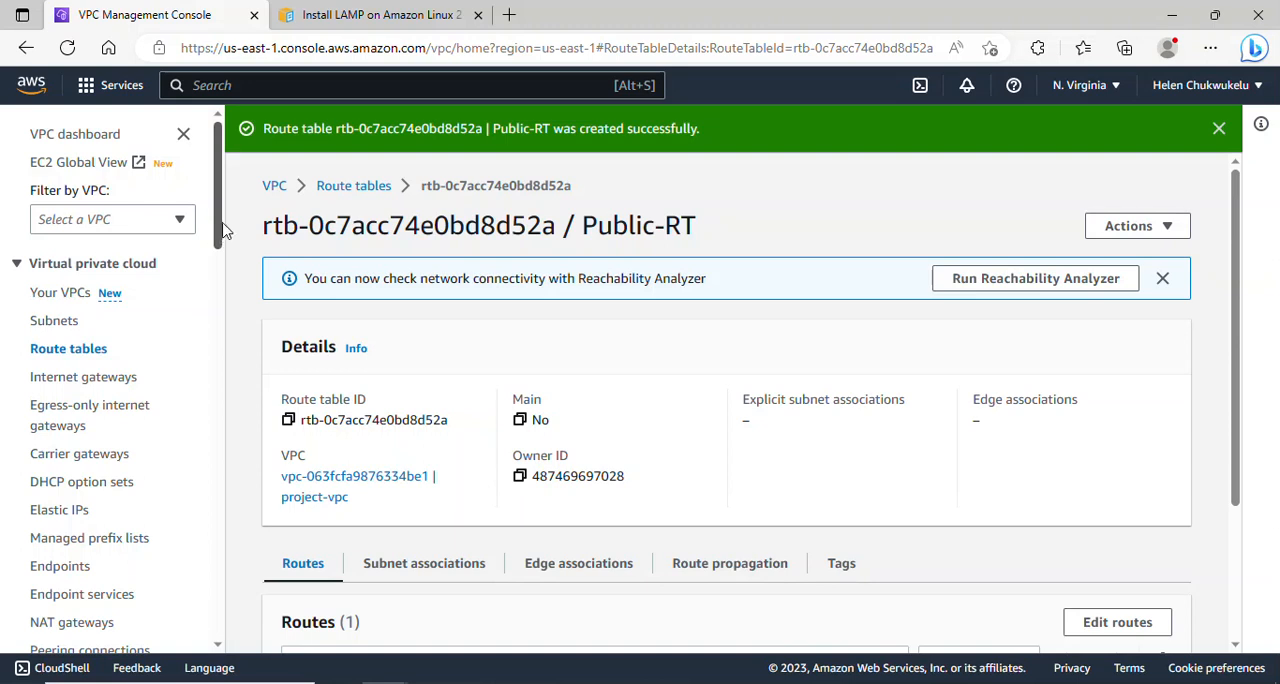
# - Set up another new route table with the name Private-RT and project-vpc as its VPC
pyautogui.click(92, 359)
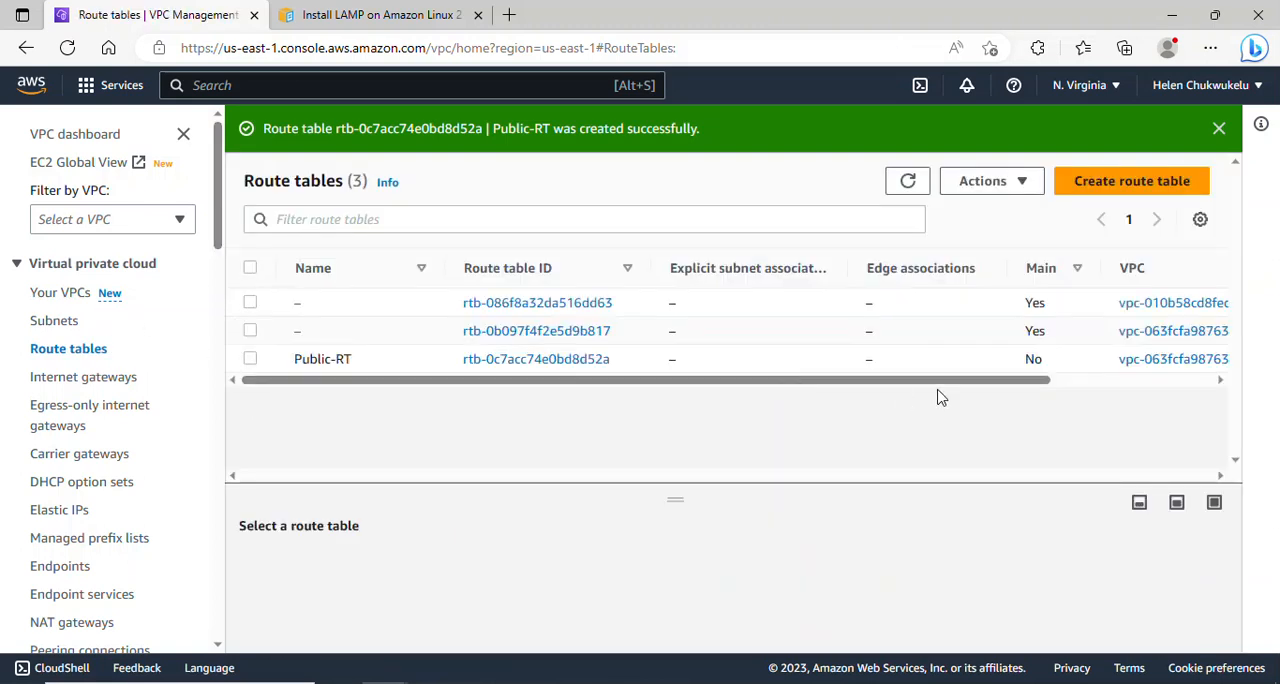
pyautogui.click(1104, 190)
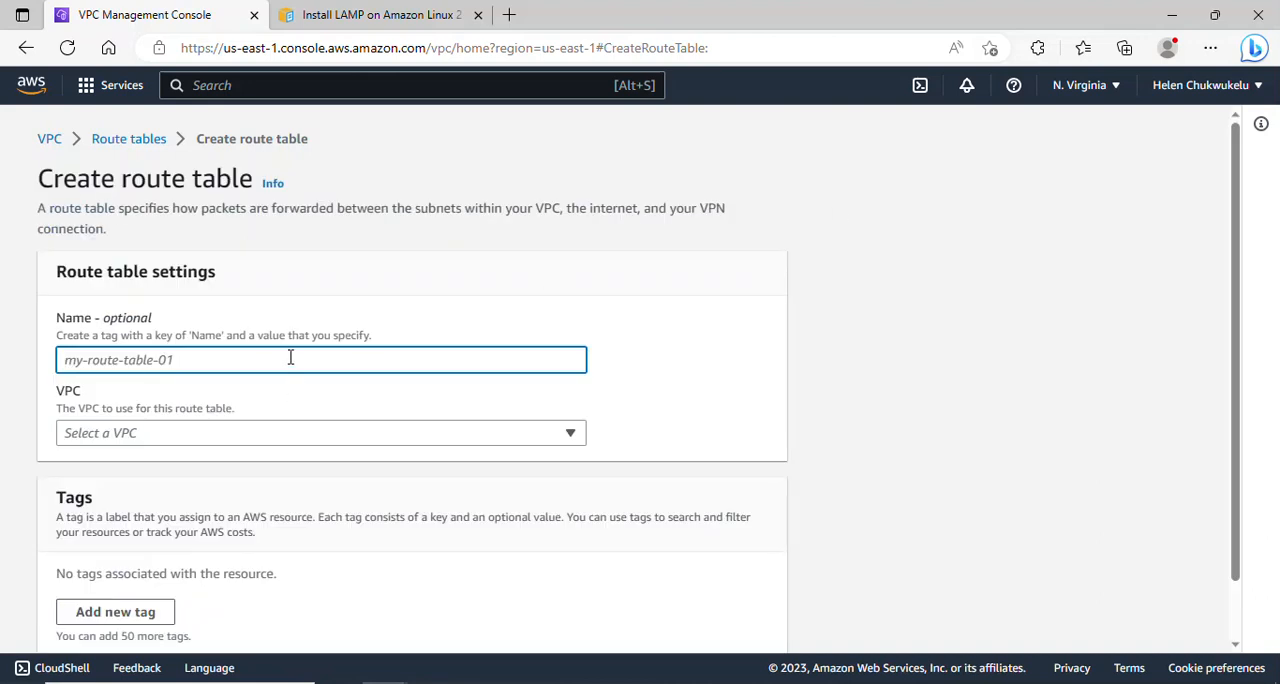
pyautogui.write('Priva')
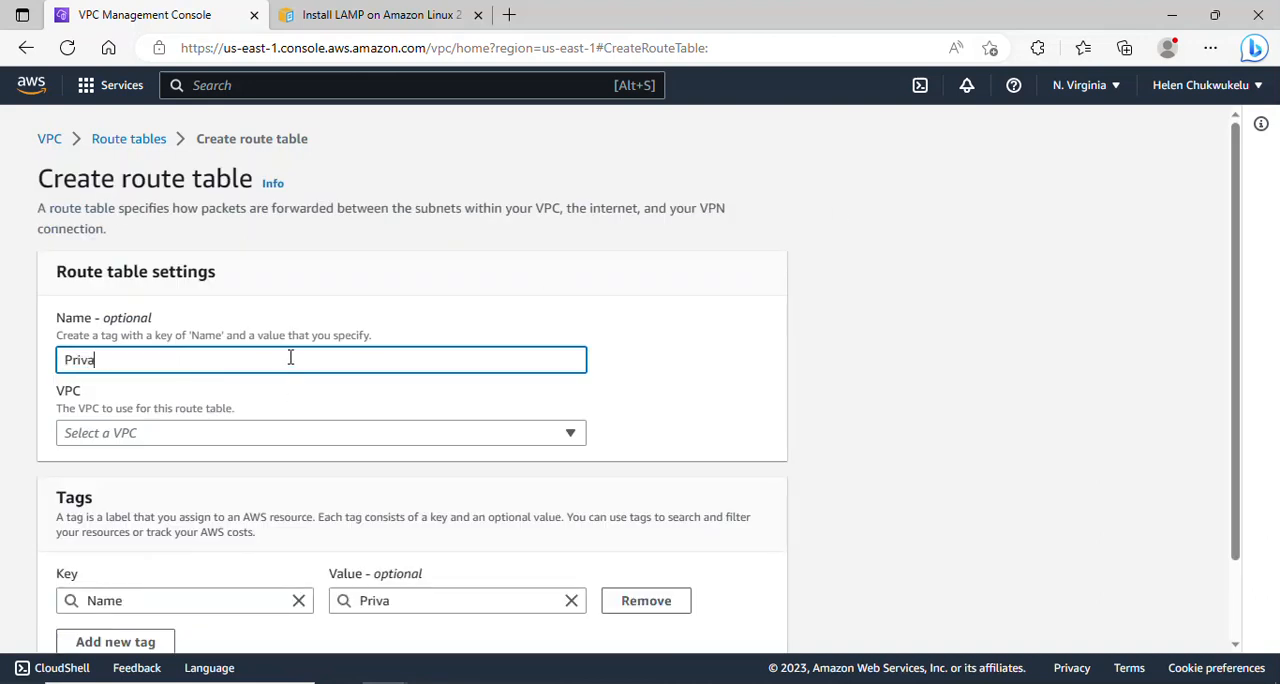
pyautogui.write('te-RT')
pyautogui.click(303, 438)
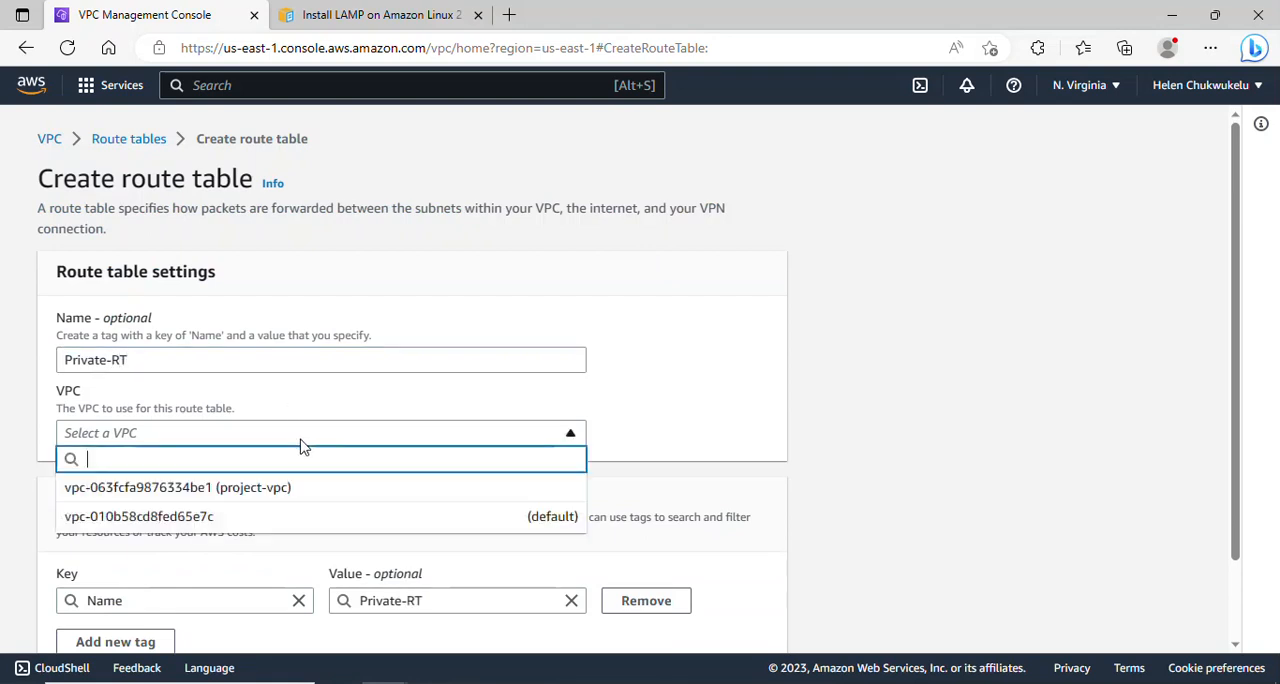
pyautogui.click(291, 490)
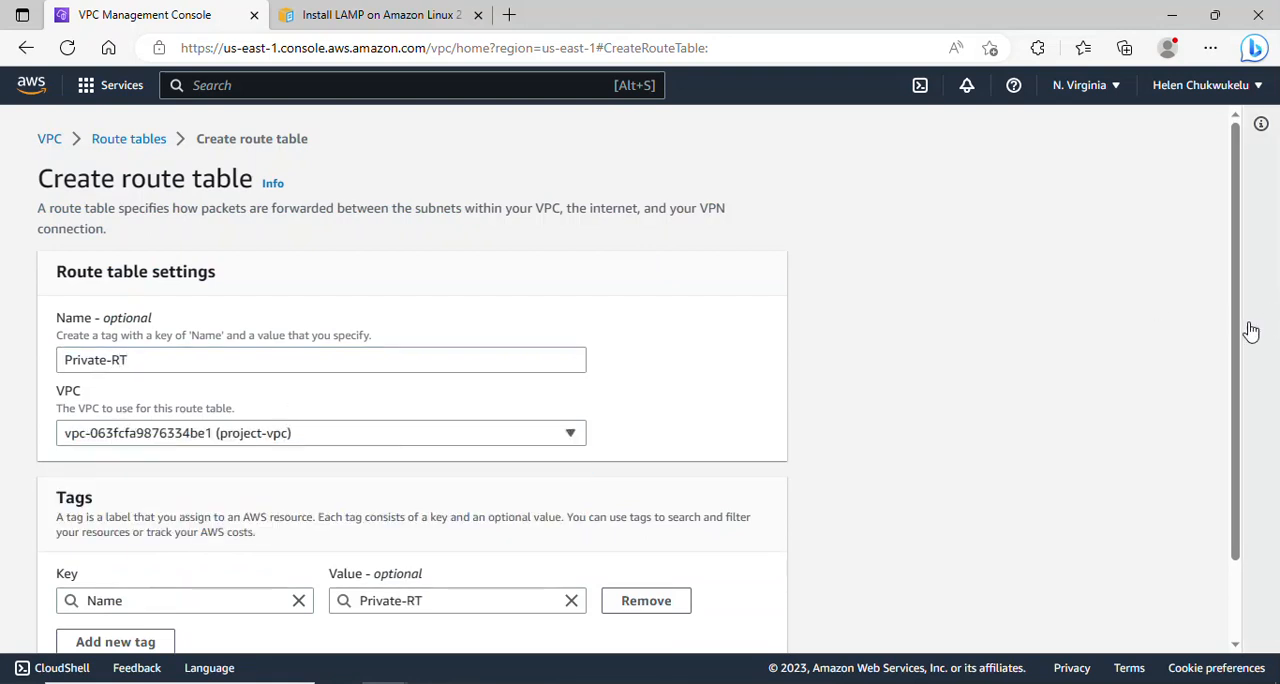
pyautogui.moveTo(1237, 340); pyautogui.dragTo(1251, 429)
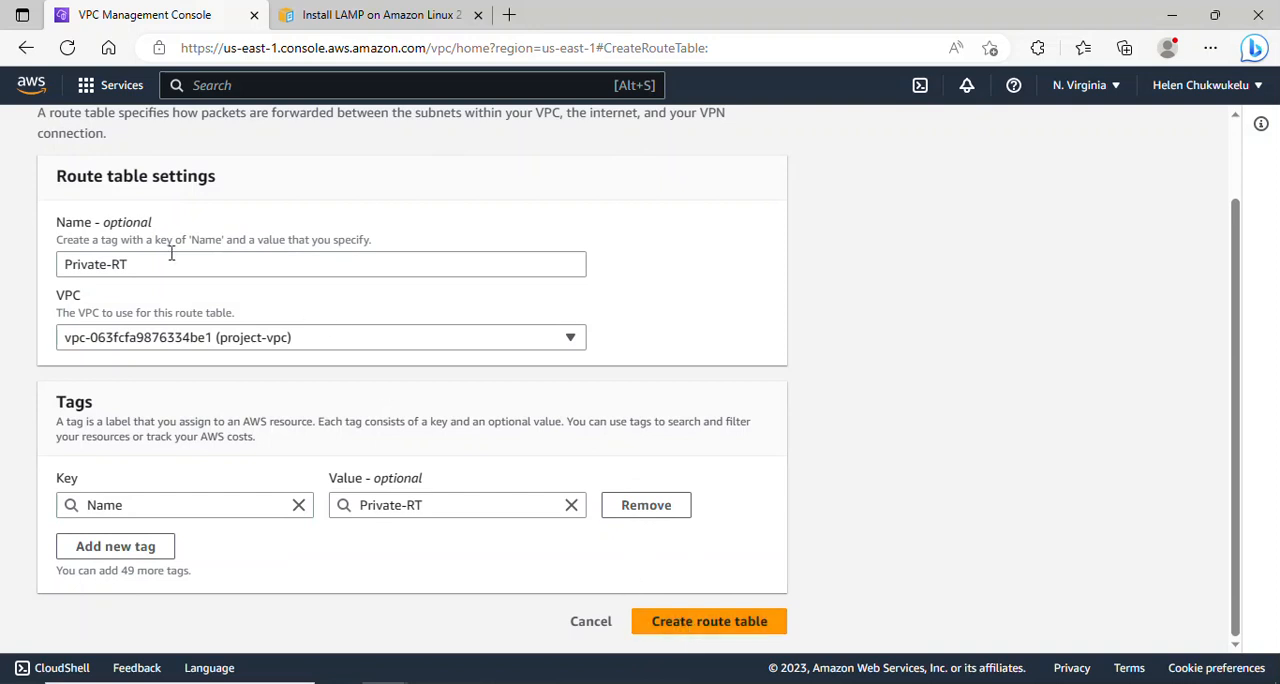
# - Change the new private route table's name to Private-app-RT
pyautogui.click(112, 266)
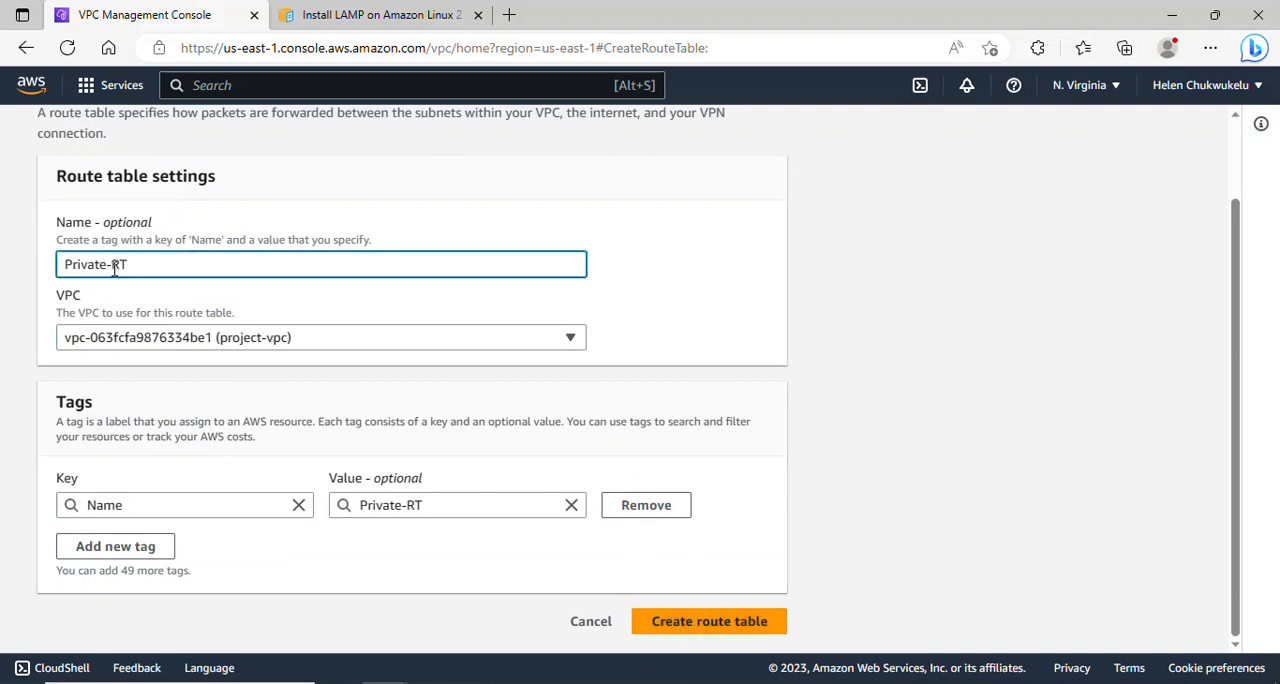
pyautogui.write('app-')
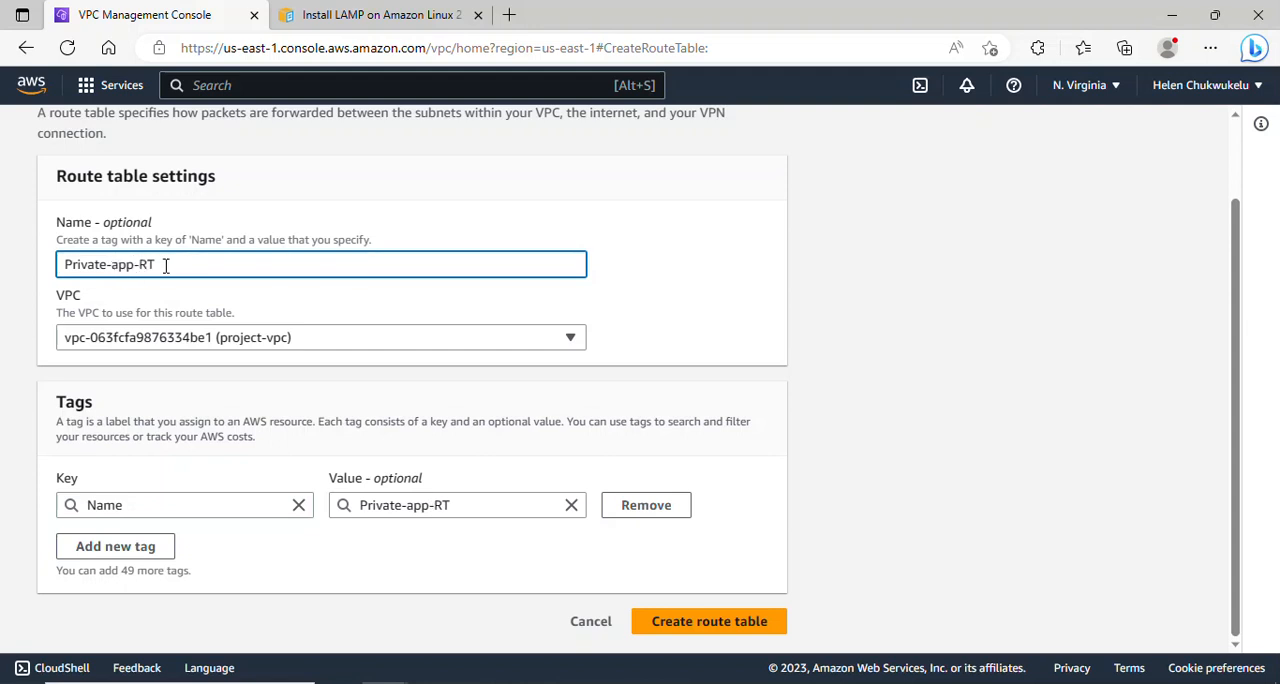
pyautogui.moveTo(199, 269); pyautogui.dragTo(63, 265)
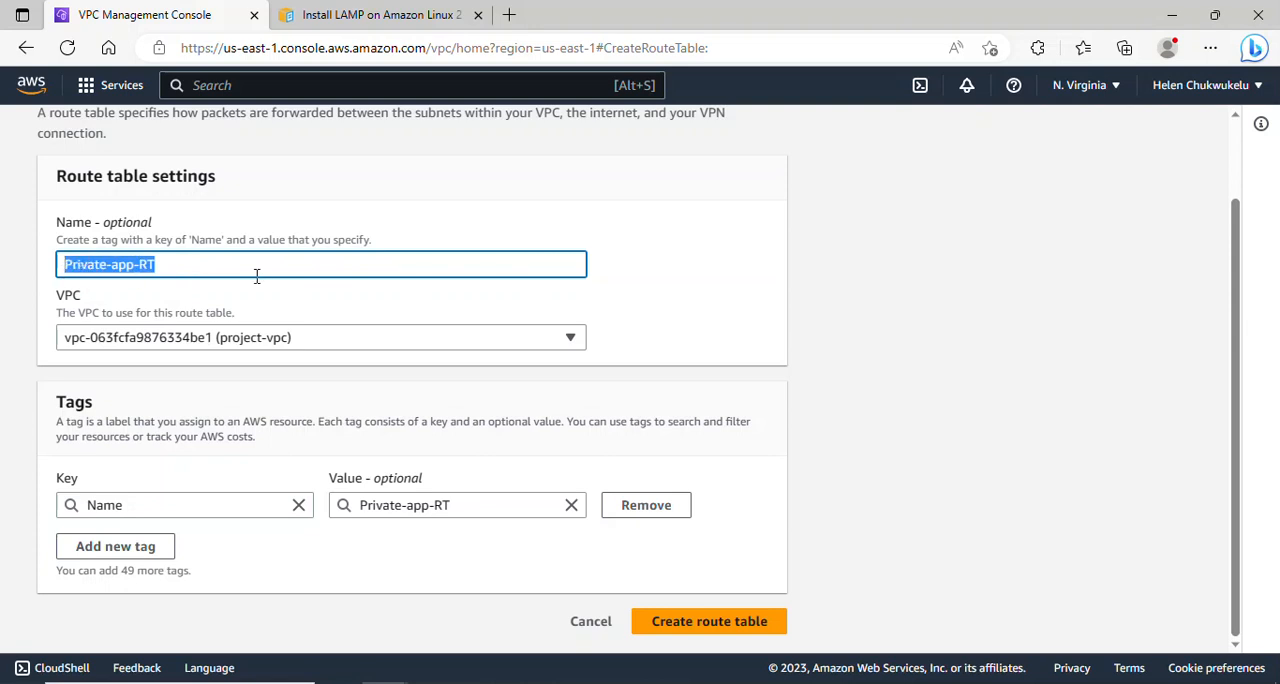
pyautogui.doubleClick(199, 268)
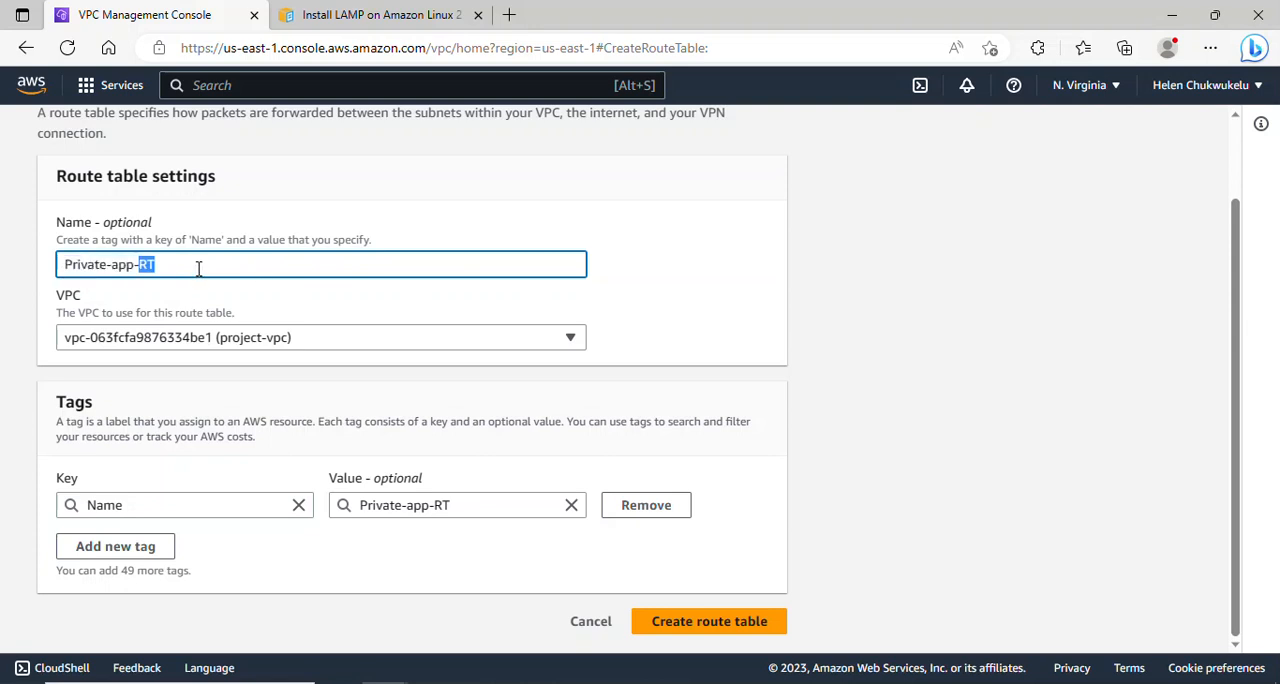
# - Finish creating the Private-app-RT route table in project-vpc
pyautogui.click(229, 262)
pyautogui.click(801, 297)
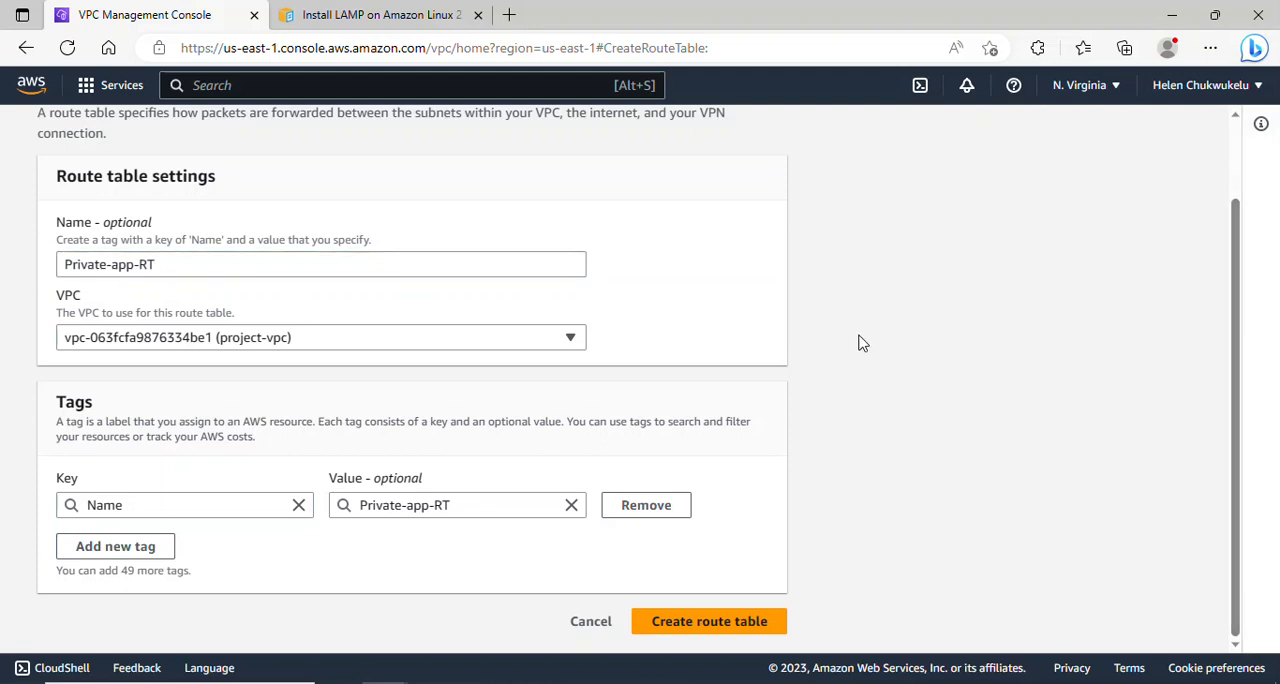
pyautogui.click(693, 620)
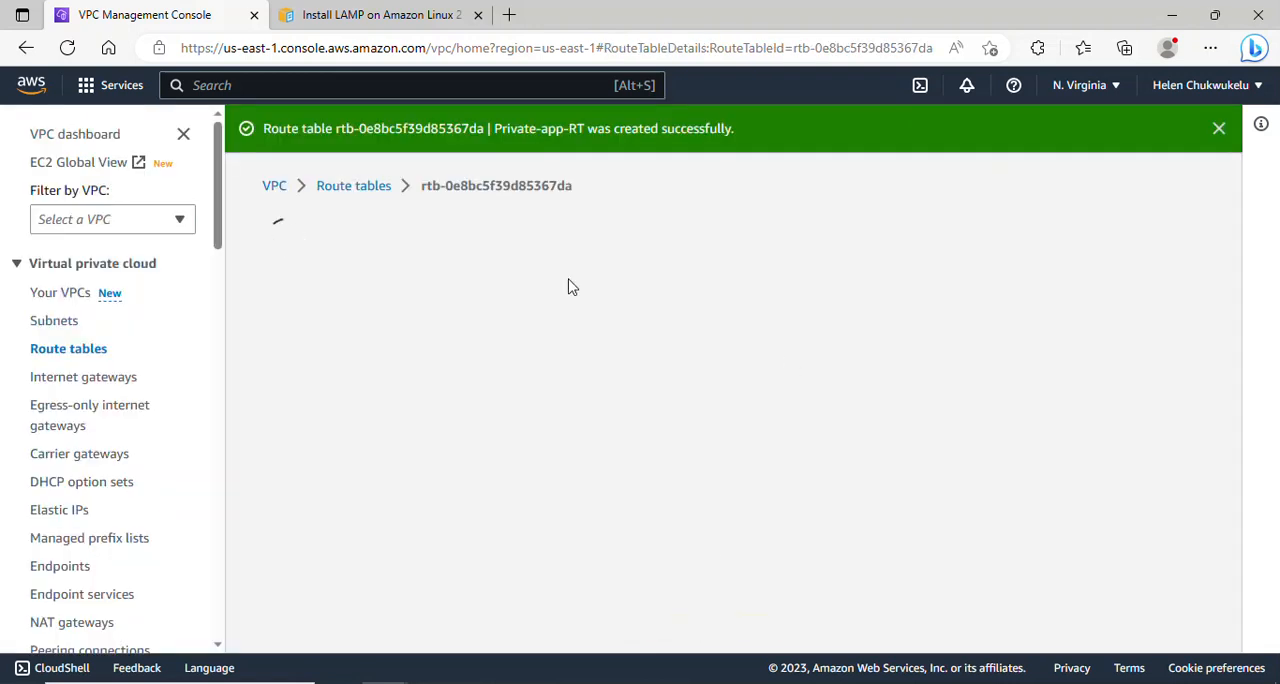
# - Create another route table named Private-db-RT in project-vpc
pyautogui.click(100, 348)
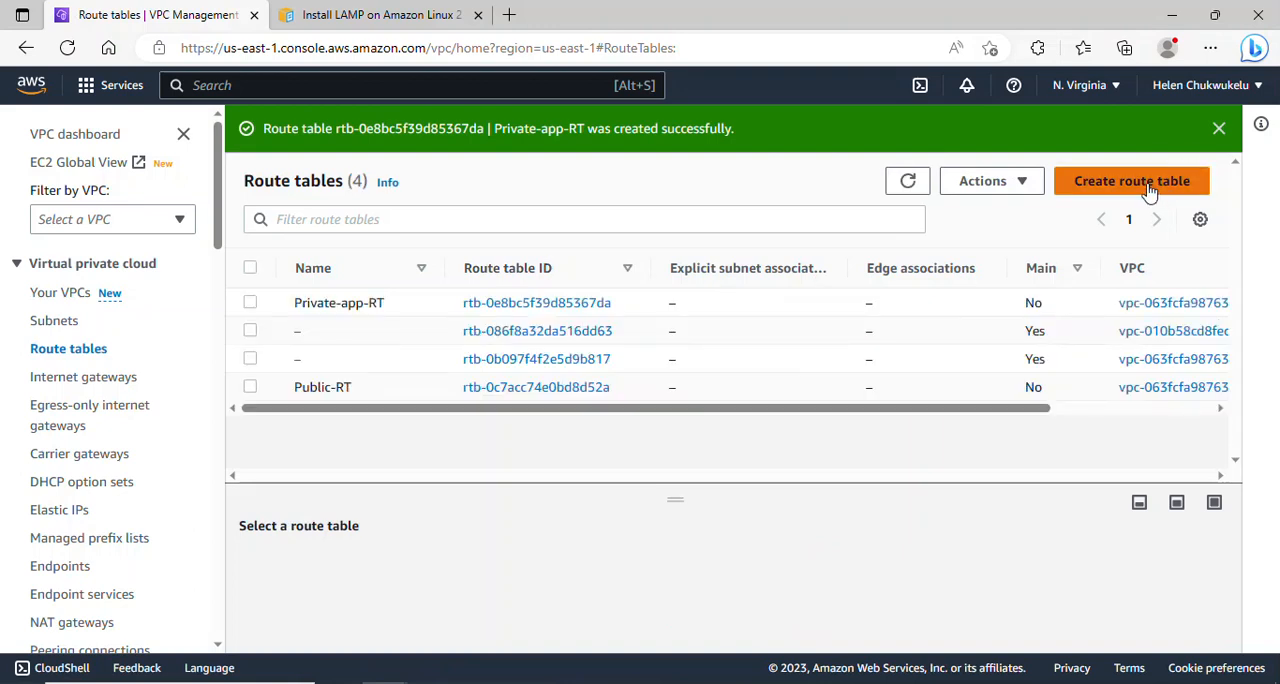
pyautogui.click(1145, 187)
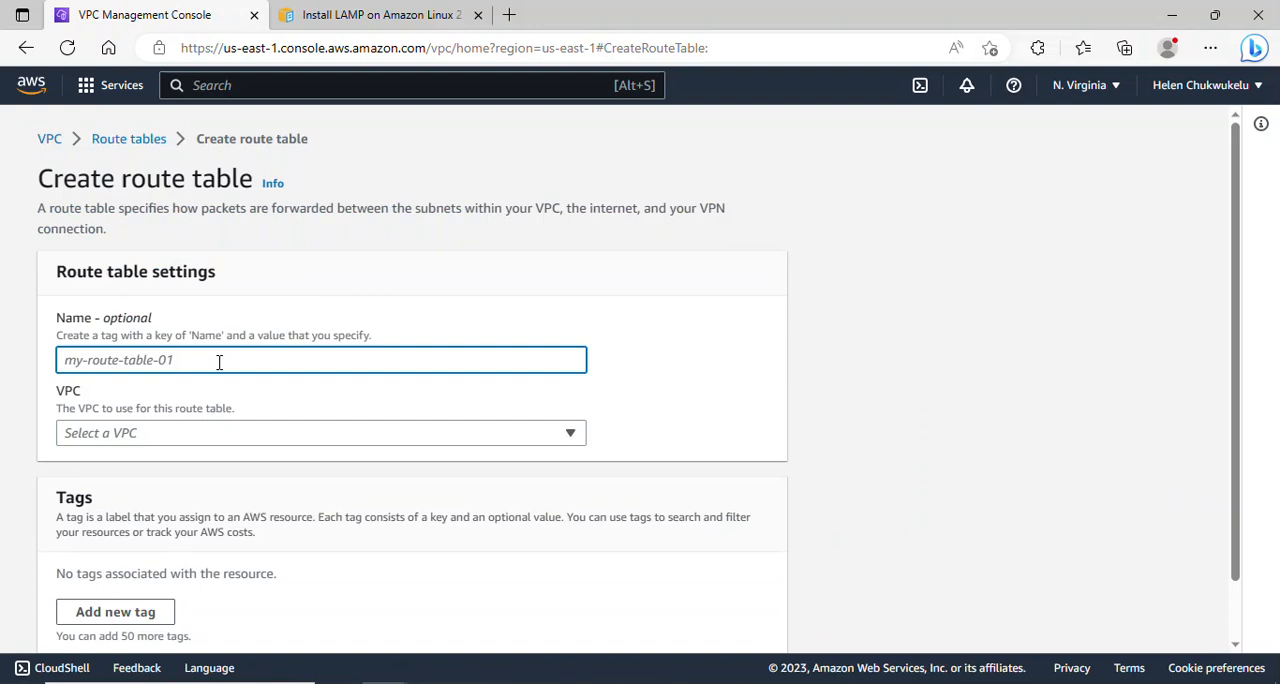
pyautogui.write('PrivaTE')
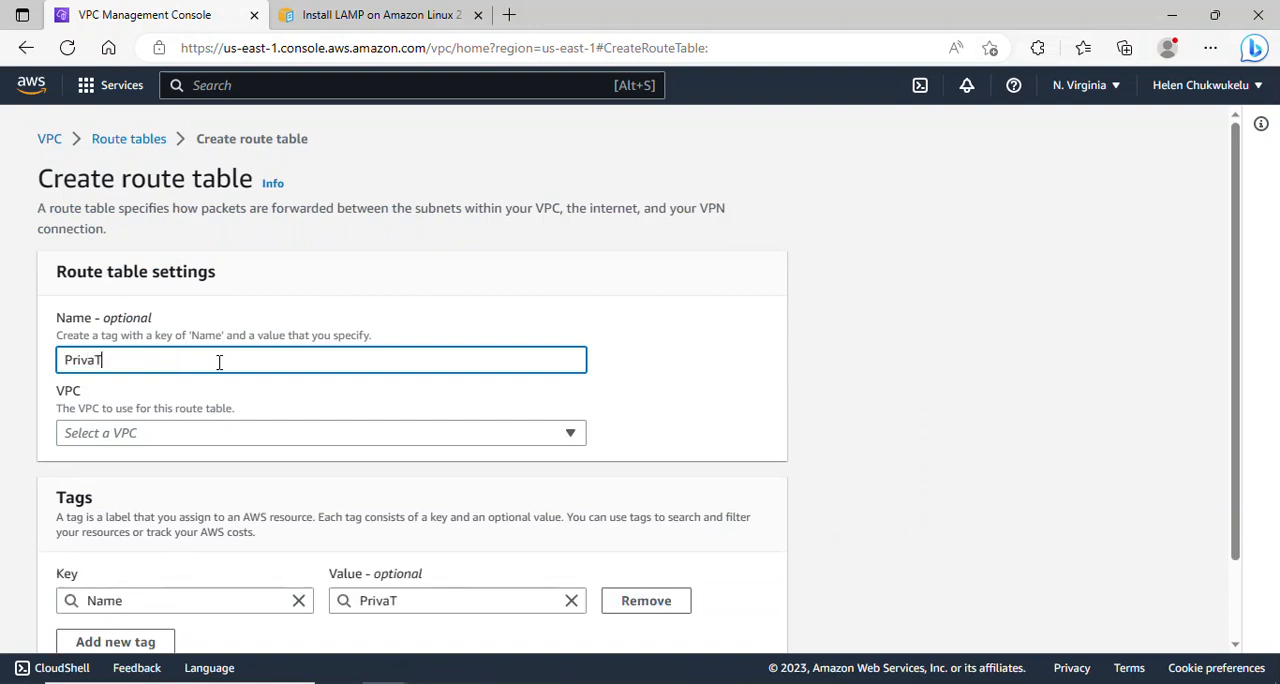
pyautogui.press('BackSpace')
pyautogui.press('BackSpace')
pyautogui.write('te-db-RT')
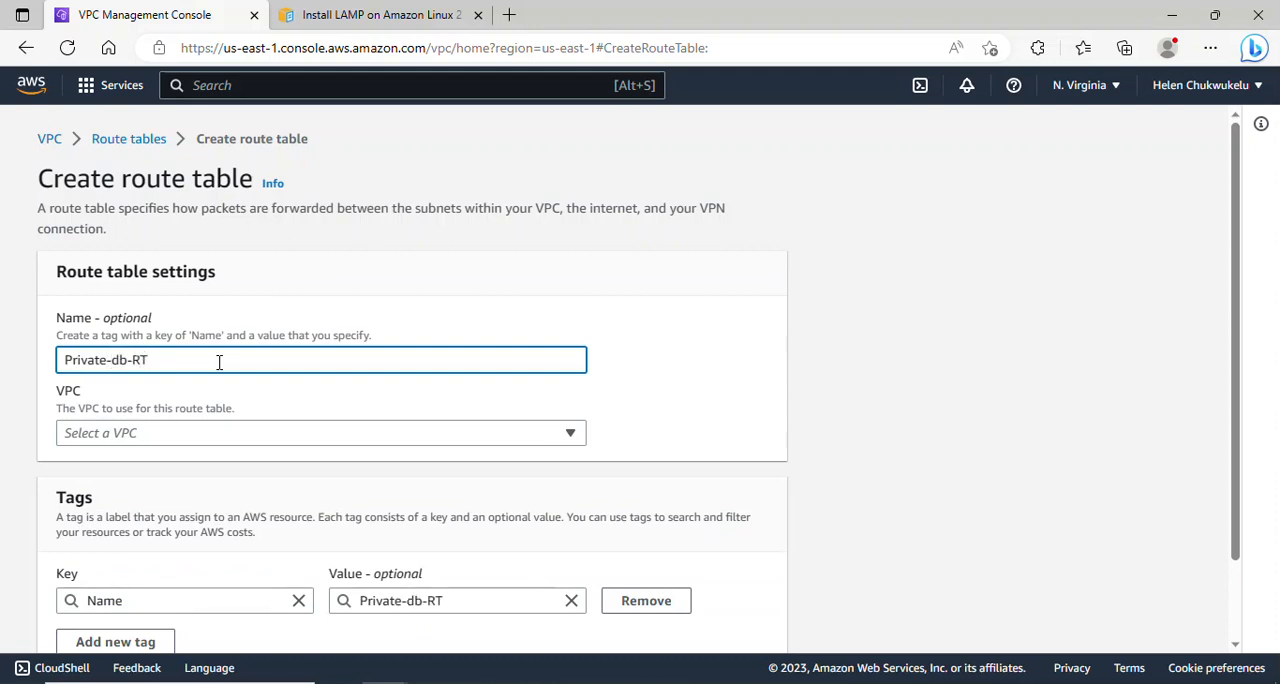
pyautogui.click(217, 434)
pyautogui.click(236, 480)
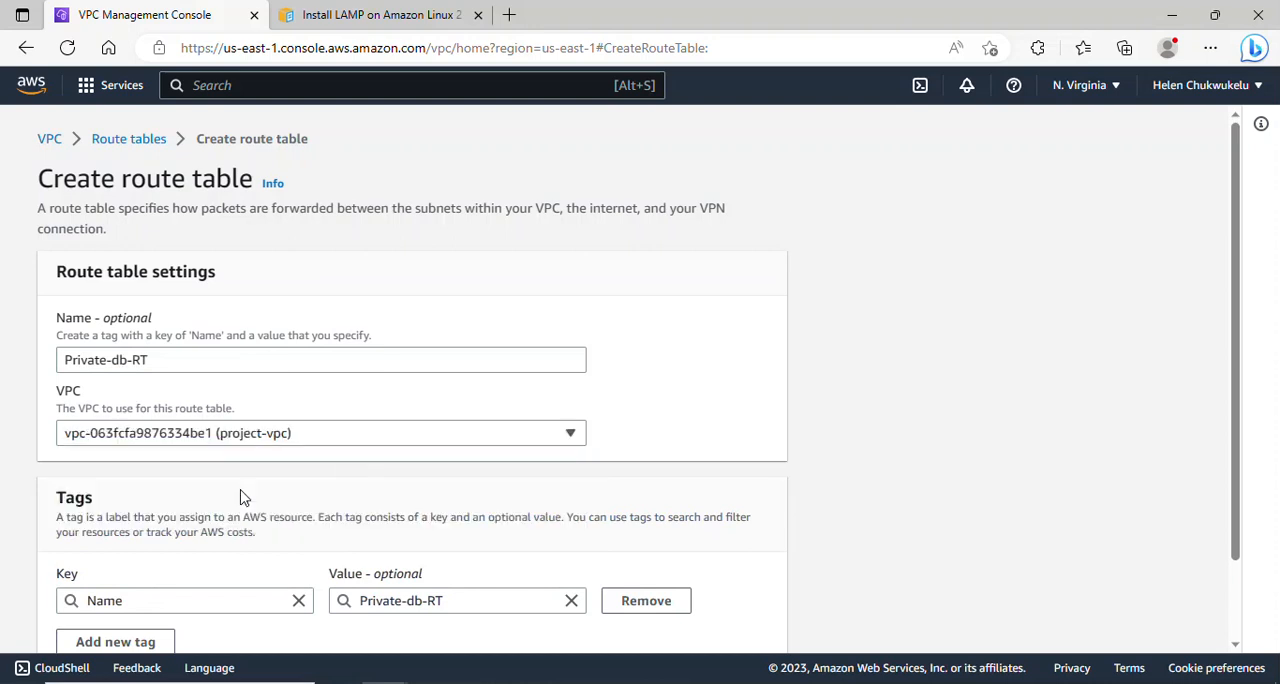
pyautogui.moveTo(1234, 472); pyautogui.dragTo(1214, 595)
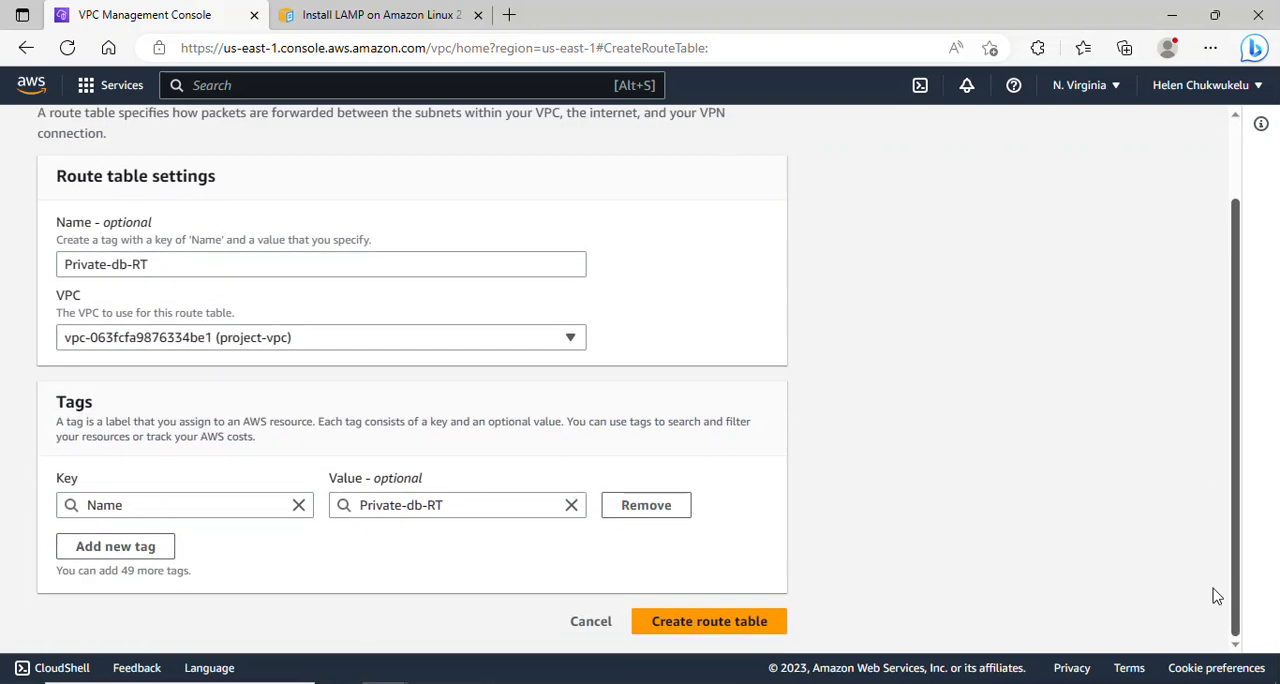
pyautogui.click(765, 622)
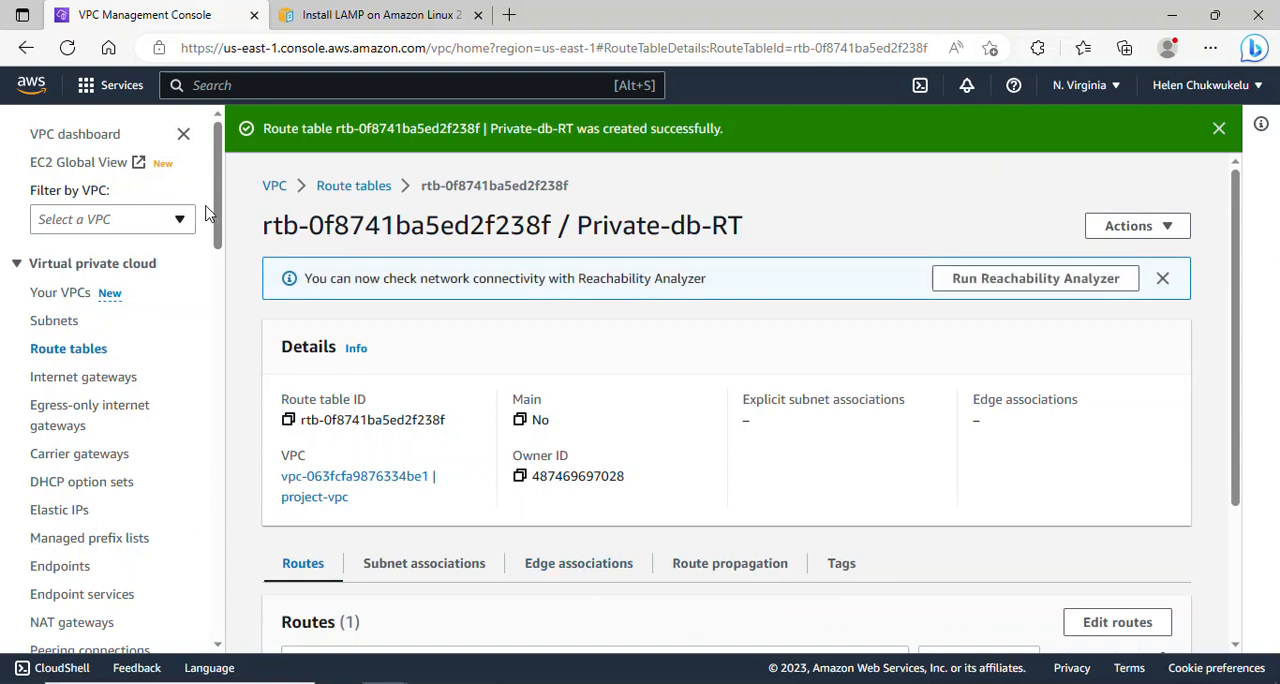
# - Start a new NAT gateway and name it Nat-gateway-AZ1
pyautogui.moveTo(220, 218); pyautogui.dragTo(224, 283)
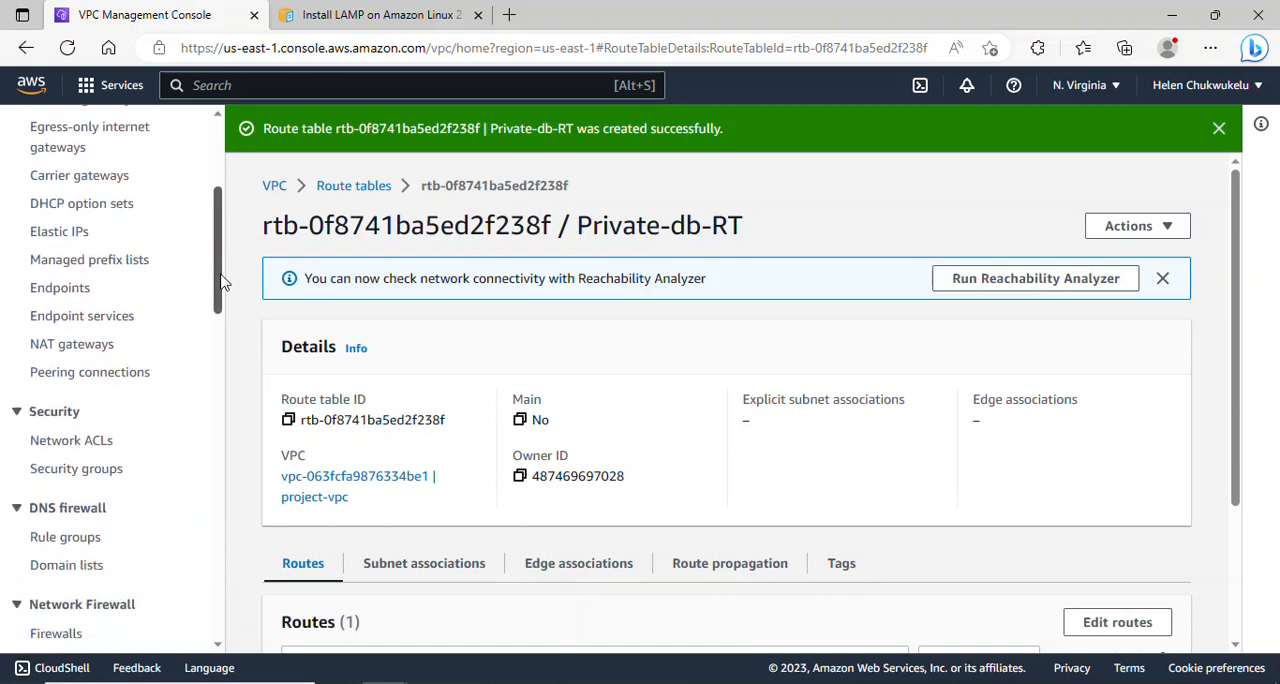
pyautogui.click(57, 352)
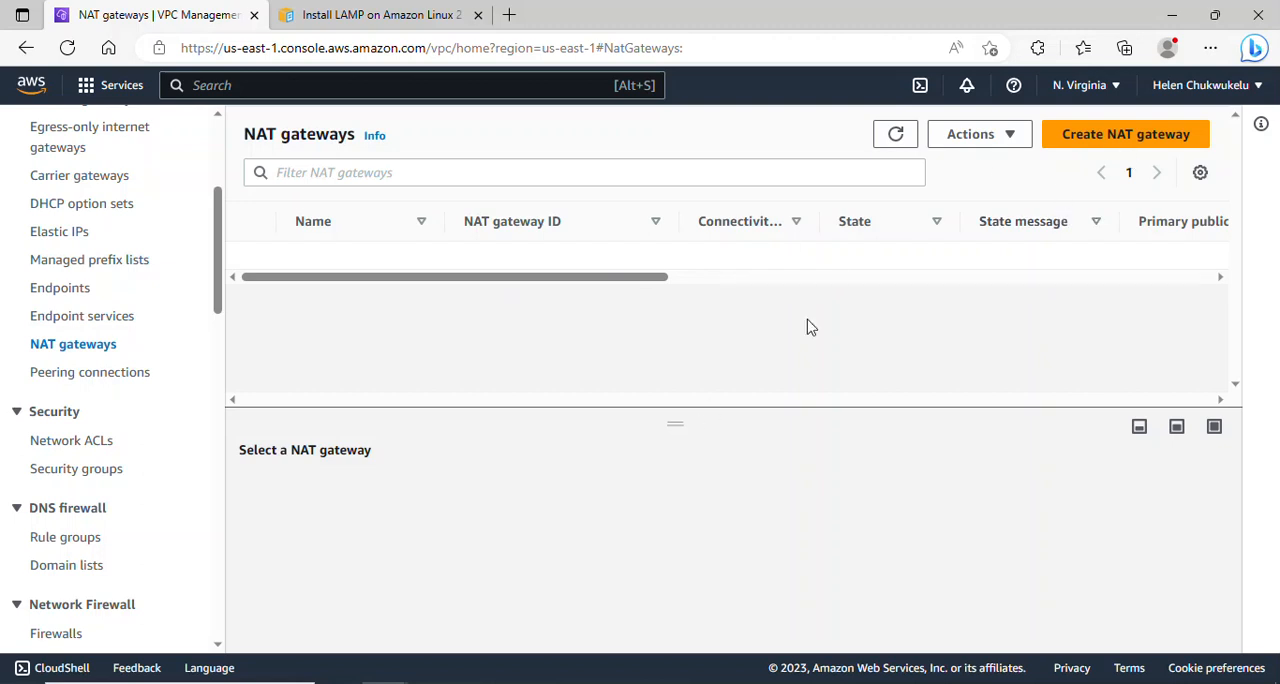
pyautogui.click(1108, 148)
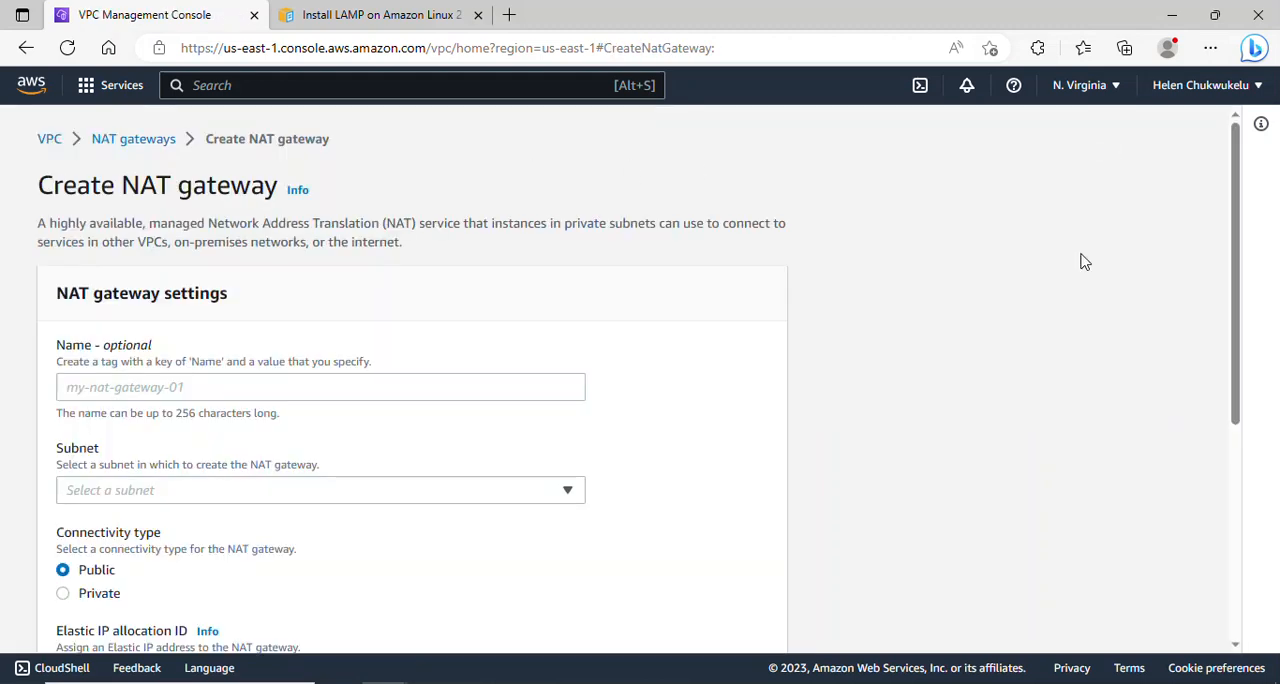
pyautogui.scroll(-1, 391, 341)
pyautogui.click(391, 341)
pyautogui.write('Nat-gateway-AZ1')
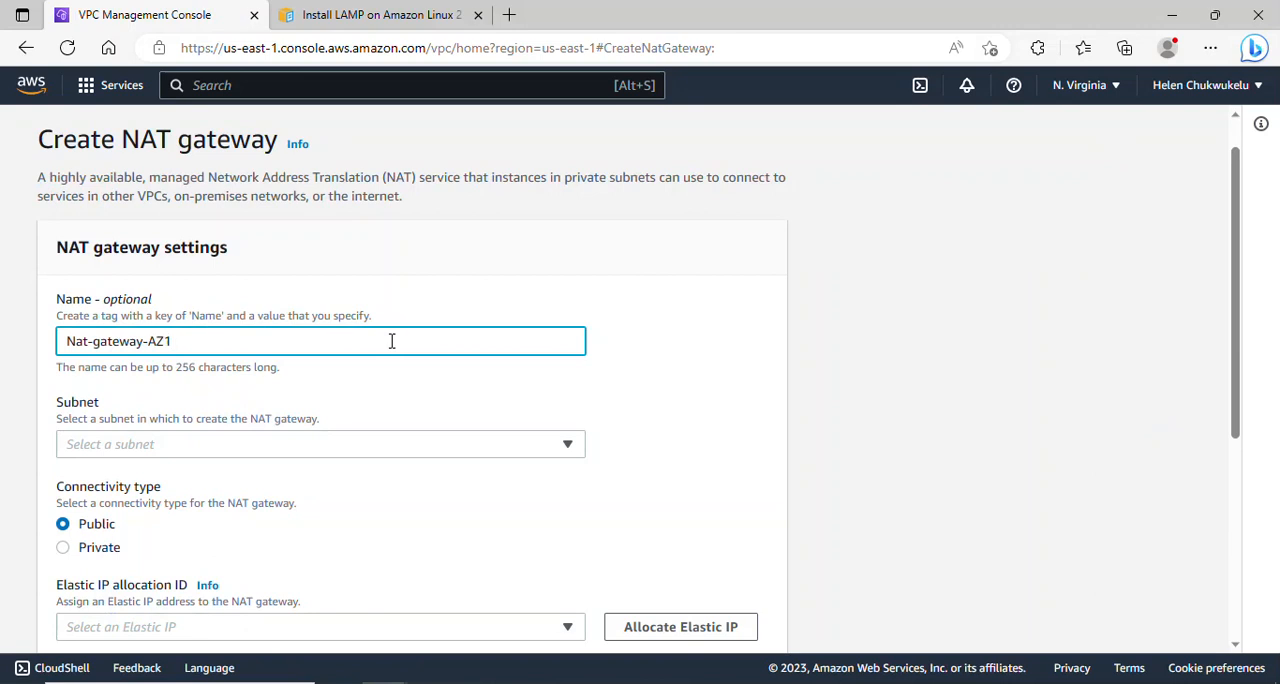
pyautogui.click(370, 452)
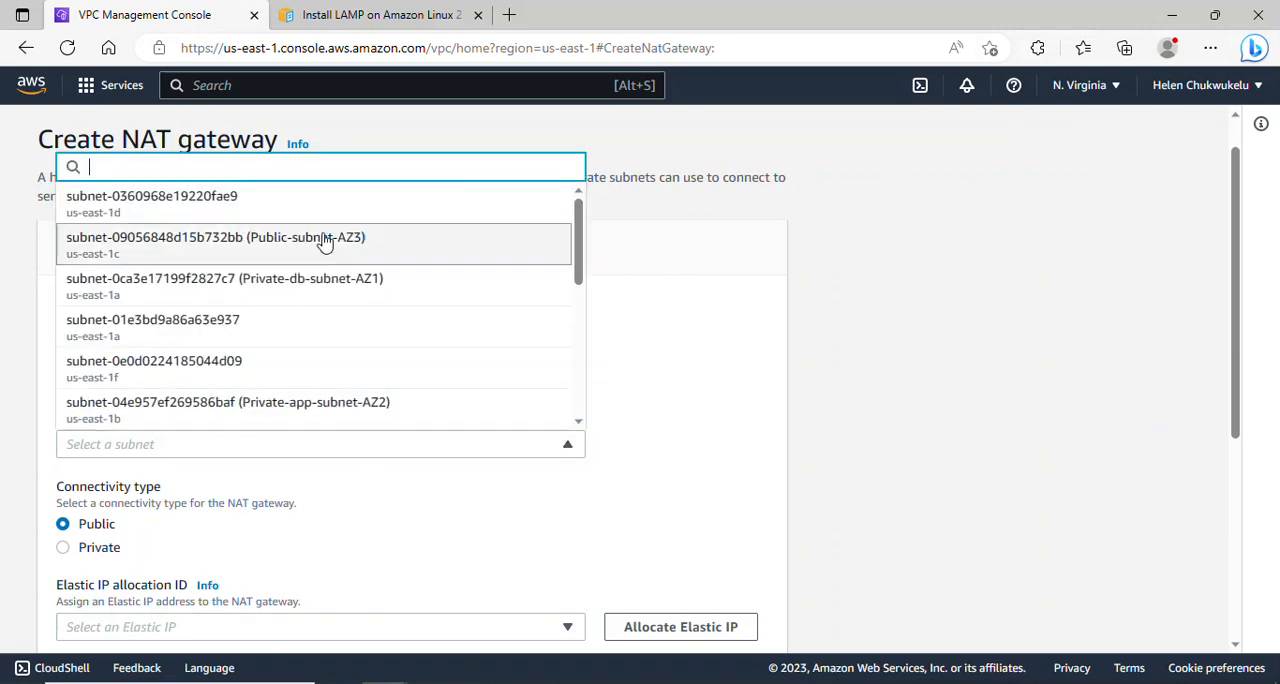
pyautogui.click(528, 248)
pyautogui.click(393, 345)
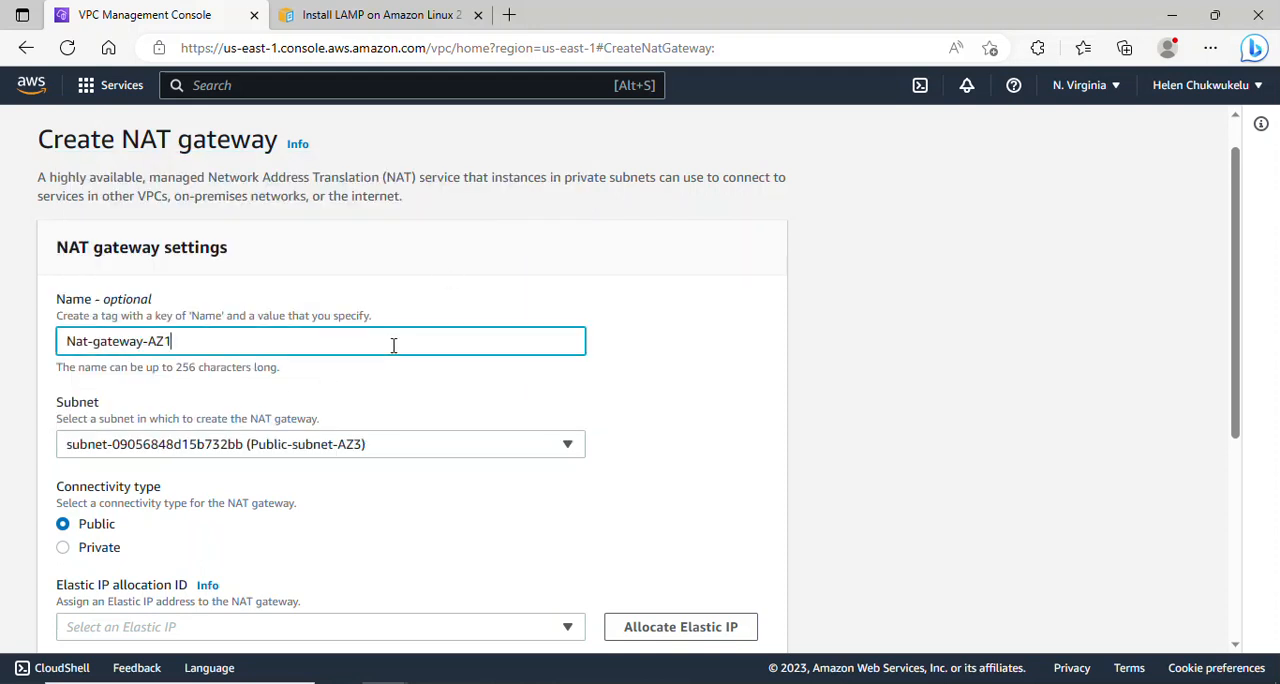
# - Set the NAT gateway's subnet to Public-subnet-AZ1
pyautogui.click(410, 450)
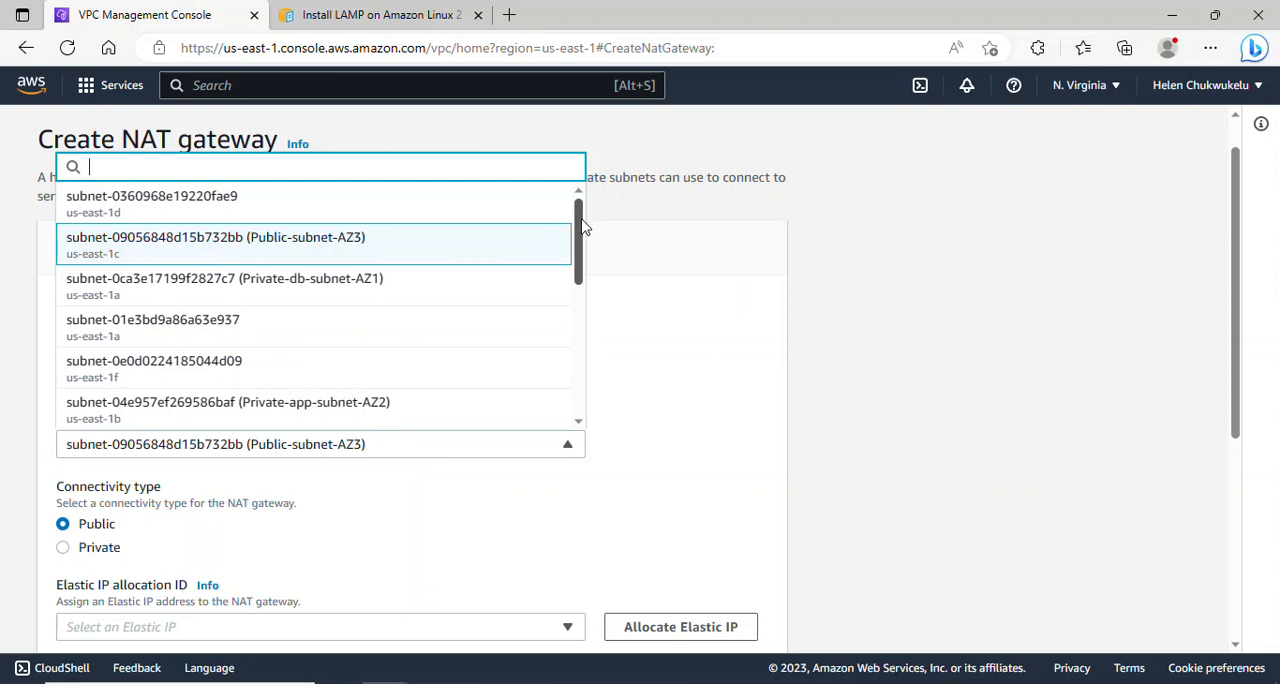
pyautogui.moveTo(585, 226); pyautogui.dragTo(586, 262)
pyautogui.moveTo(585, 282); pyautogui.dragTo(584, 352)
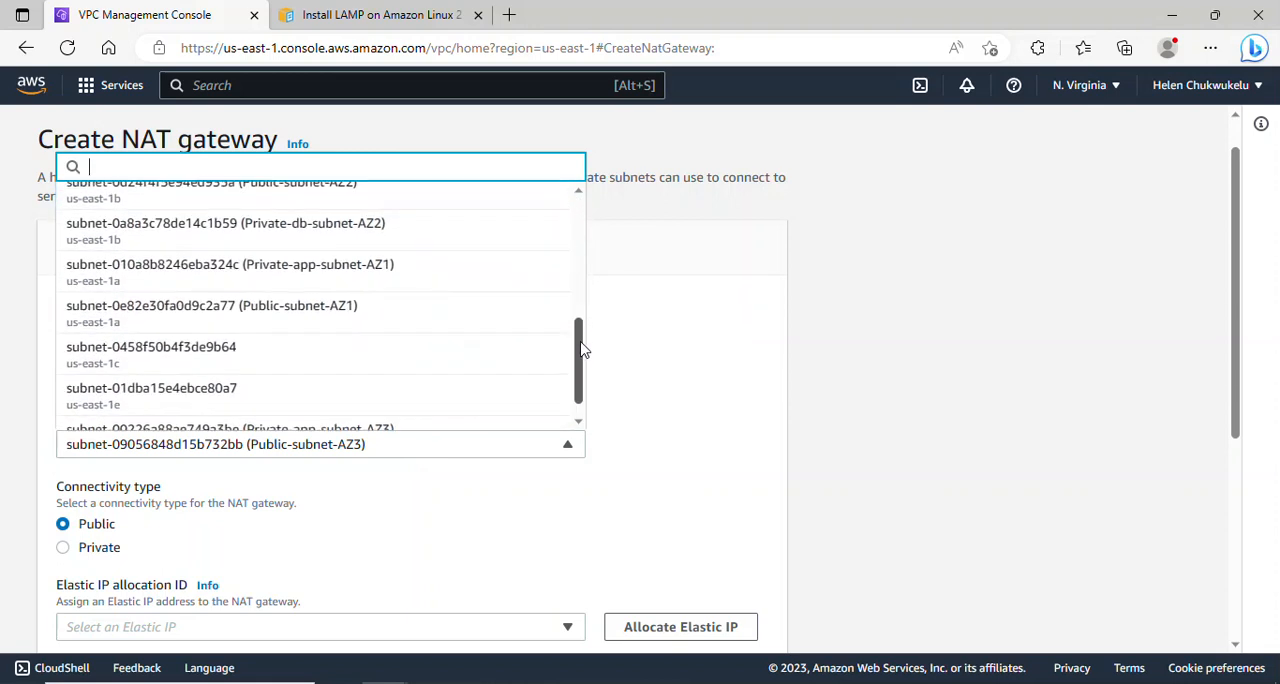
pyautogui.click(268, 314)
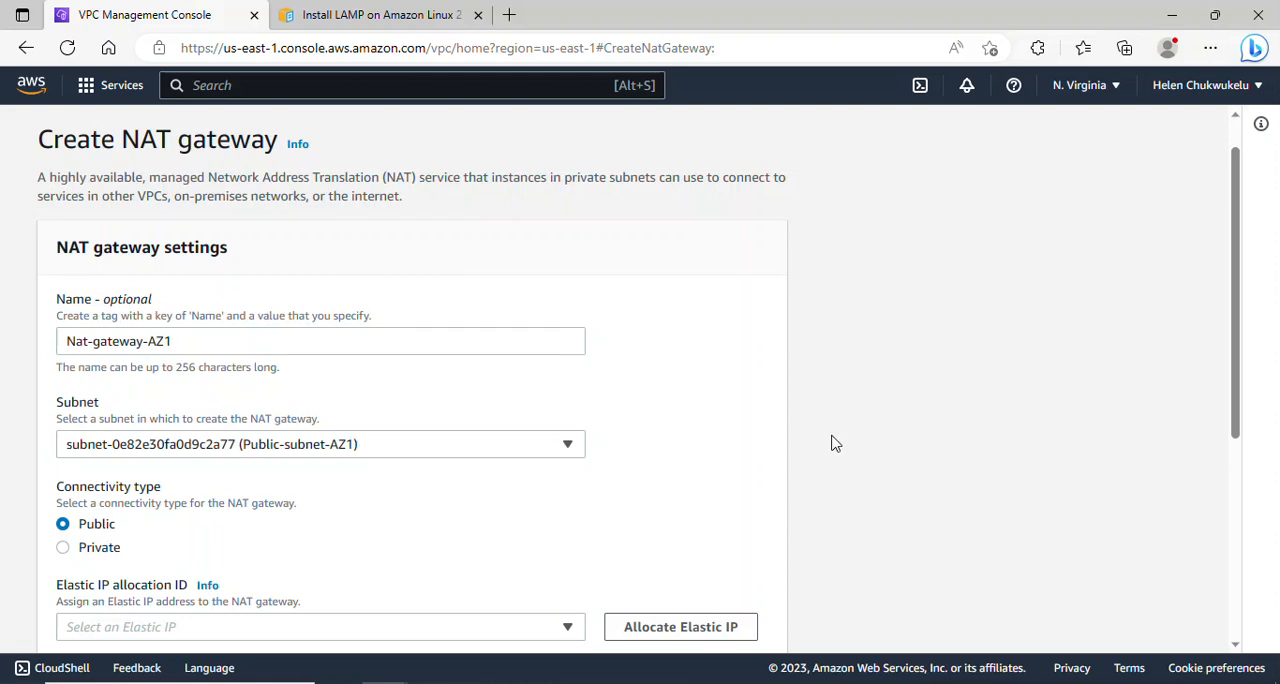
# - Allocate an Elastic IP to the public NAT gateway and create the gateway
pyautogui.moveTo(1240, 388); pyautogui.dragTo(1240, 530)
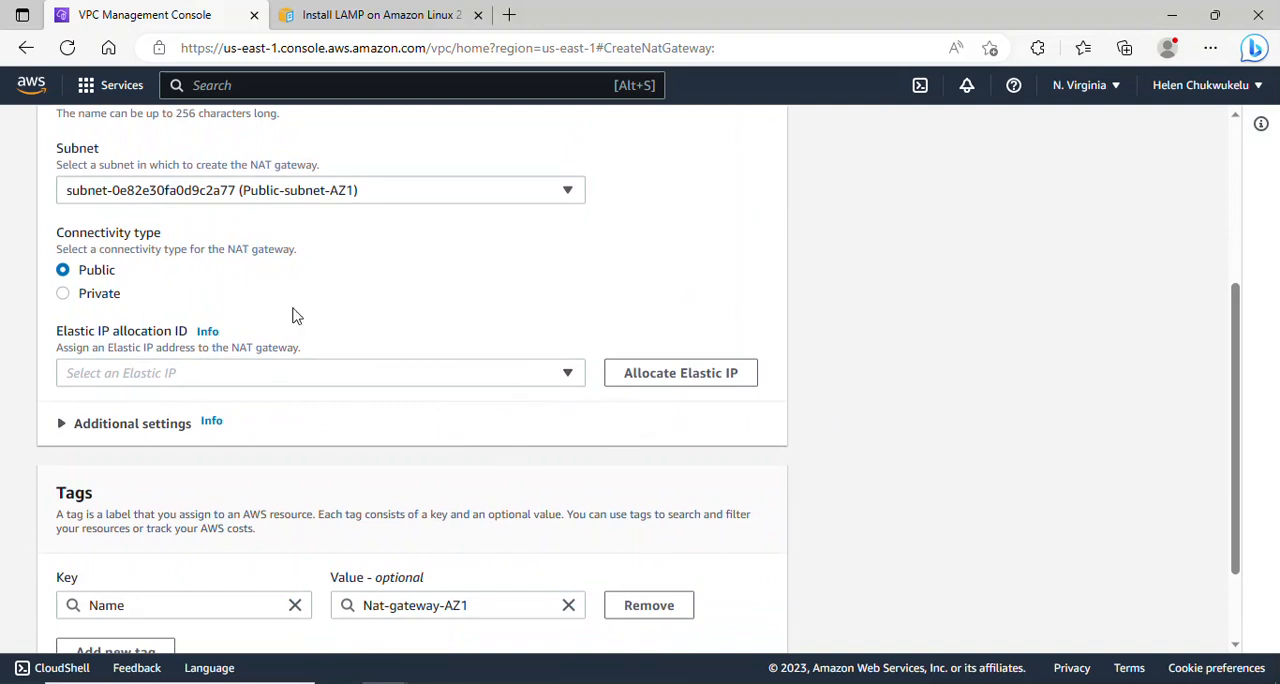
pyautogui.click(646, 377)
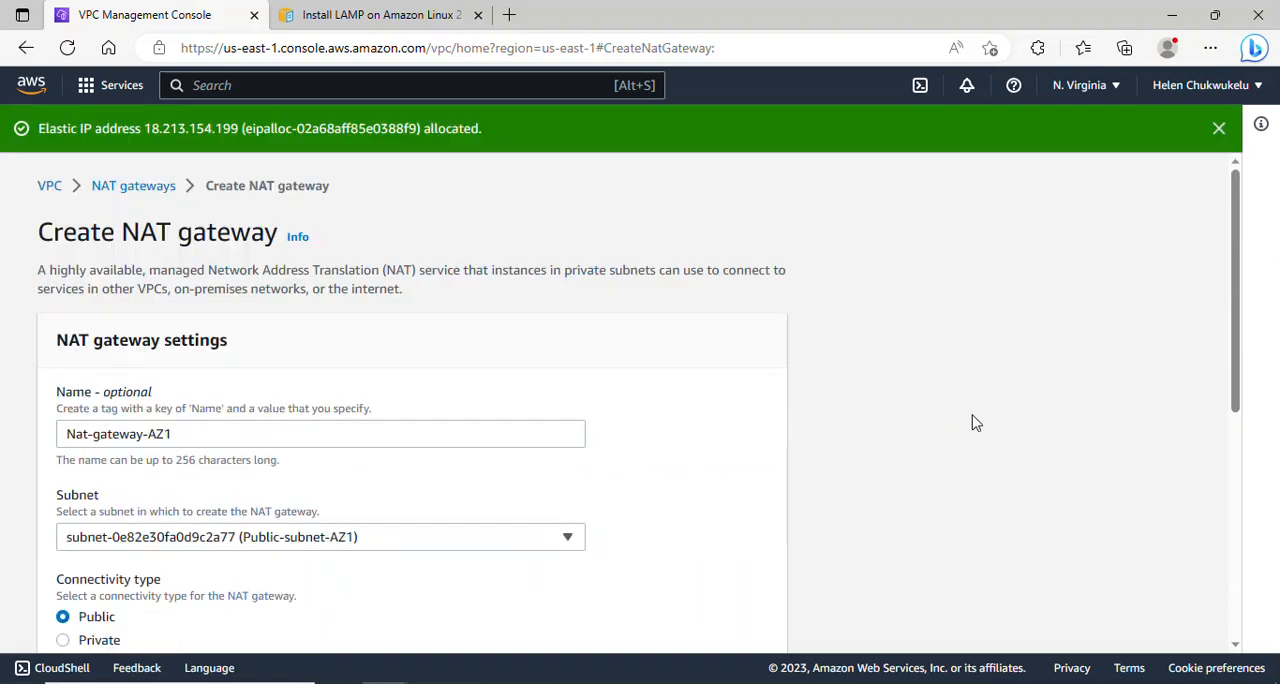
pyautogui.moveTo(1237, 308); pyautogui.dragTo(1249, 535)
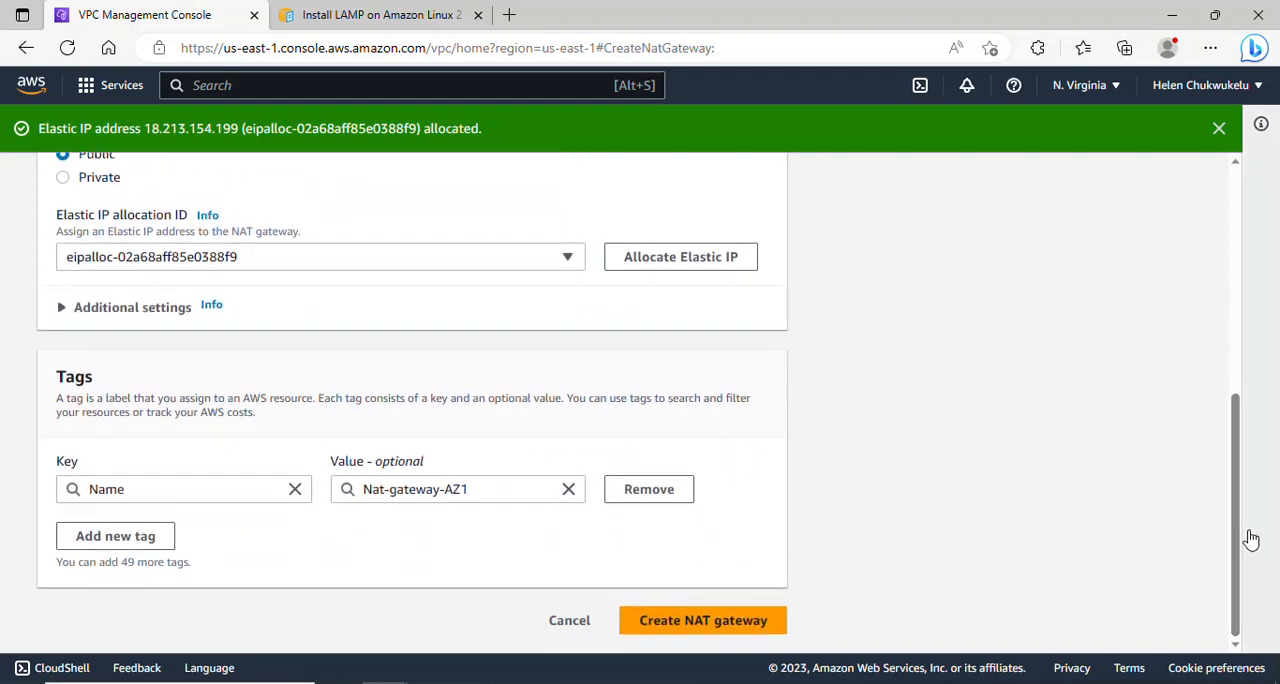
pyautogui.click(668, 622)
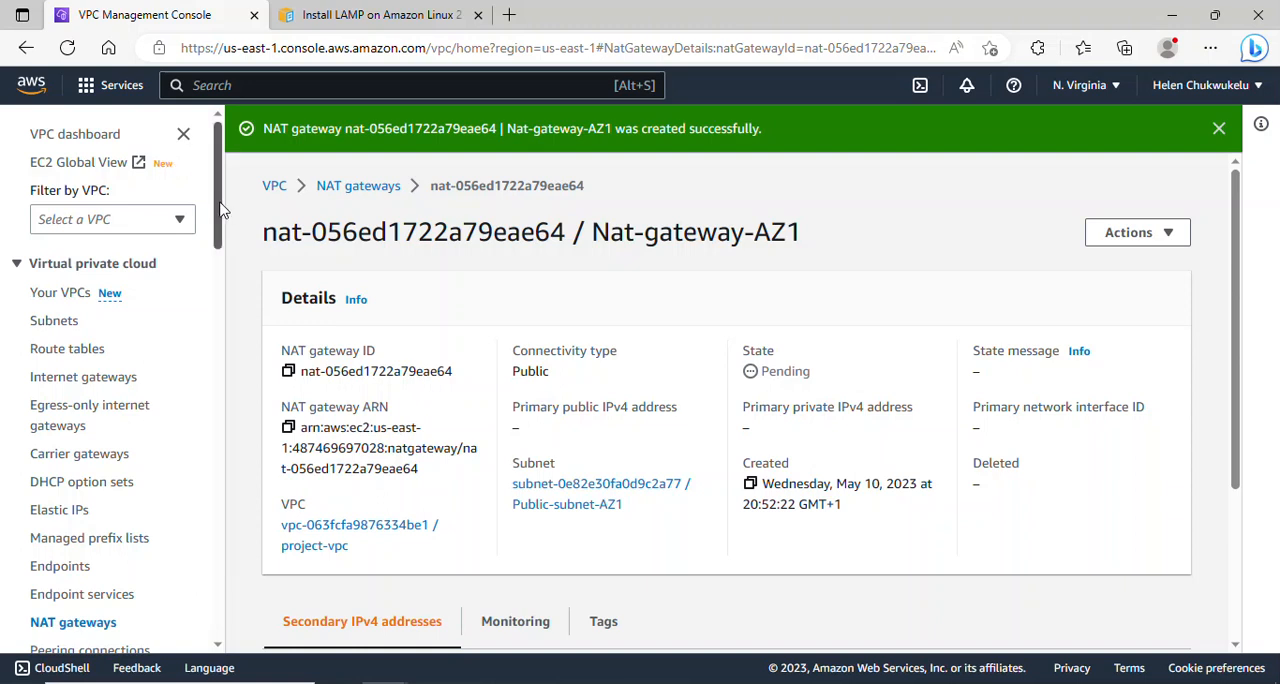
# - Open the routes of the Public-RT route table for editing
pyautogui.scroll(-1, 221, 212)
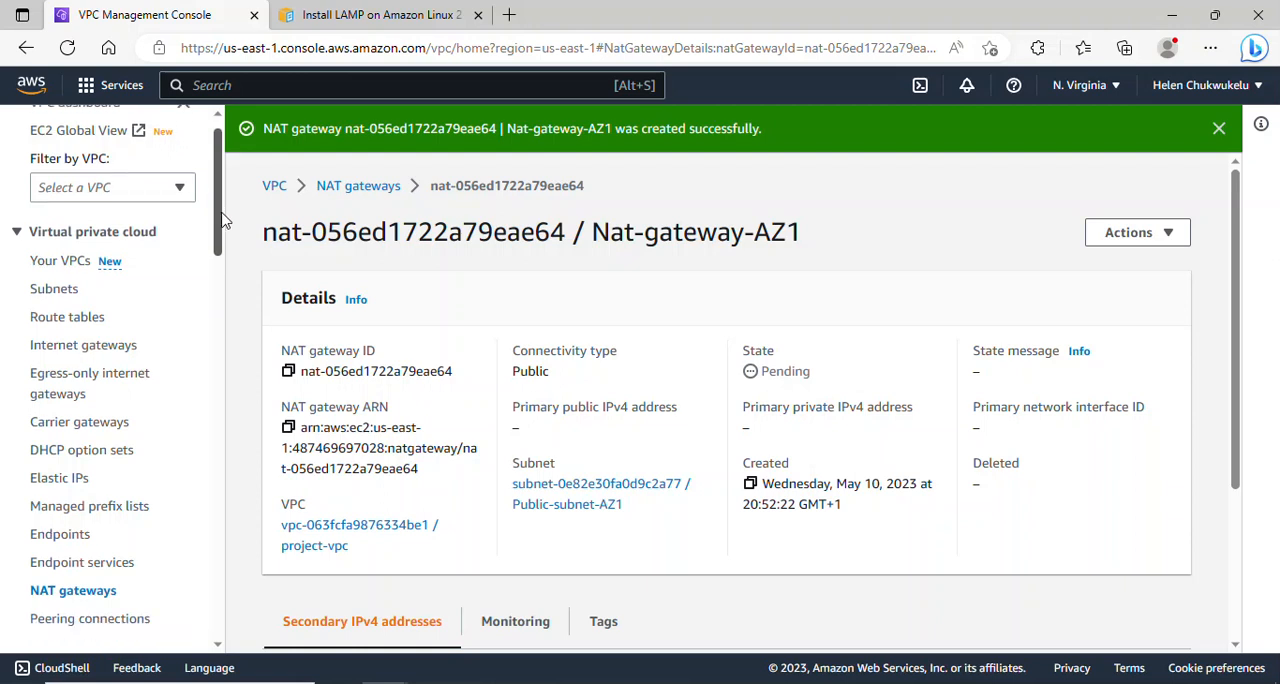
pyautogui.click(79, 328)
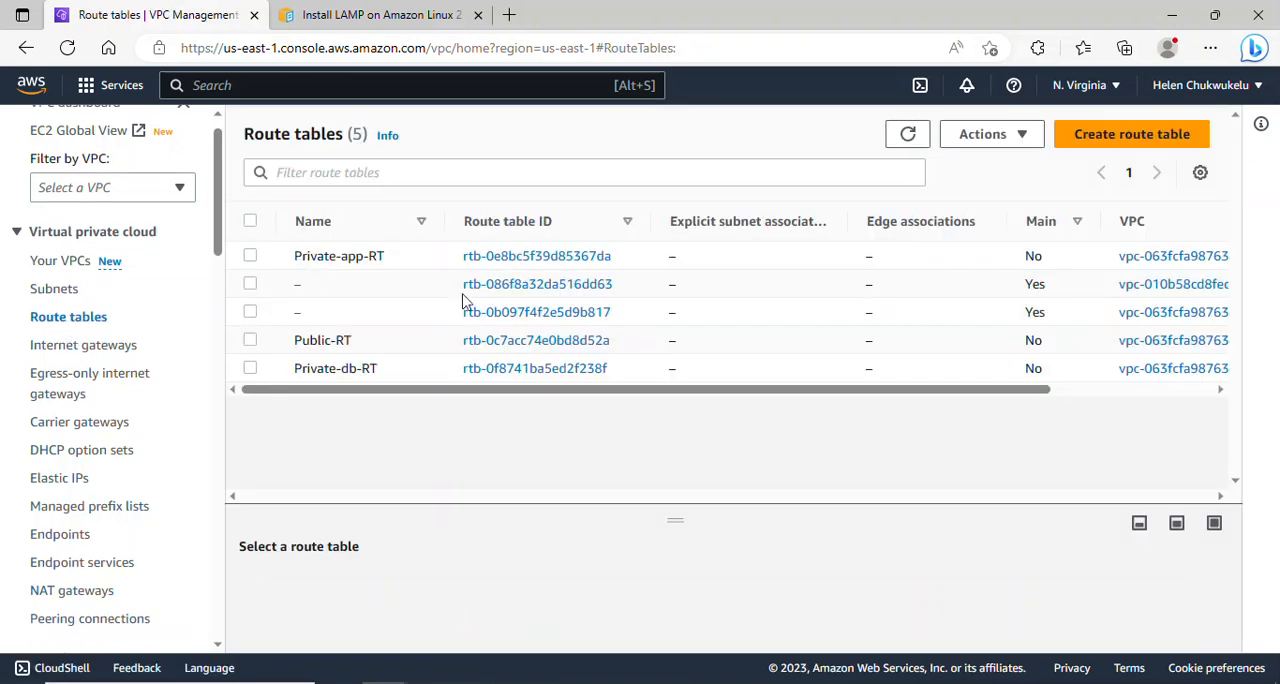
pyautogui.click(250, 340)
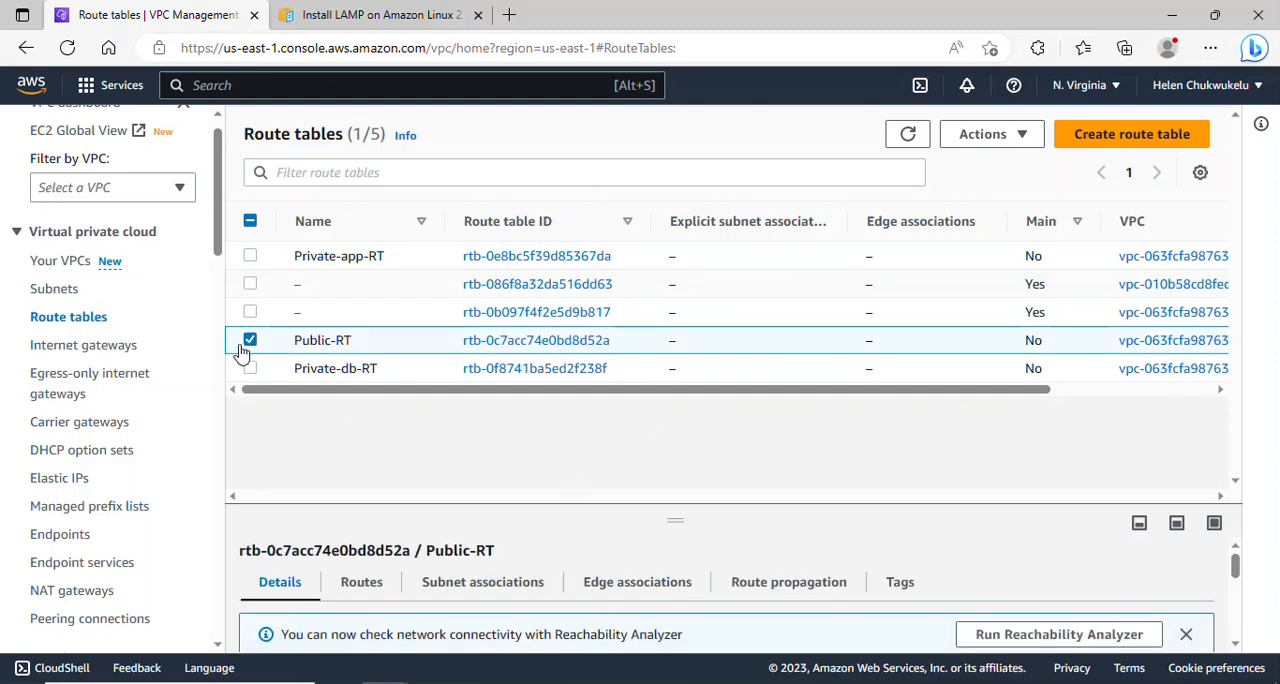
pyautogui.click(345, 594)
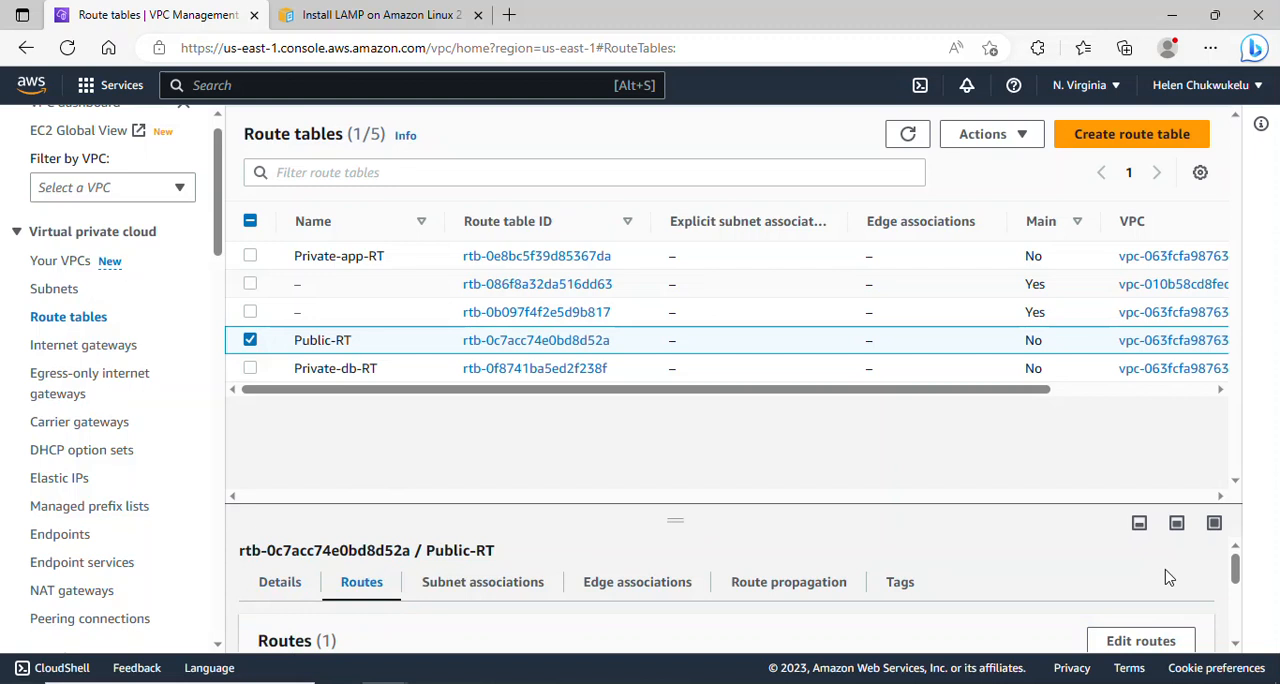
pyautogui.click(1235, 642)
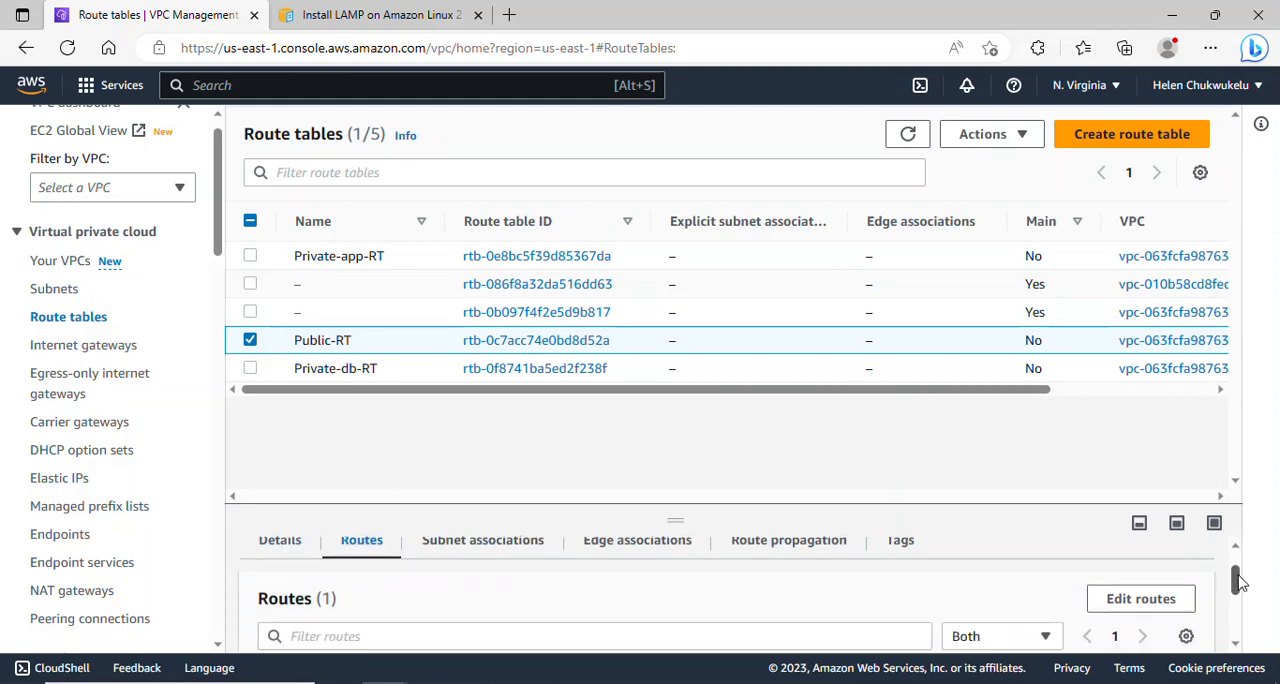
pyautogui.click(1137, 603)
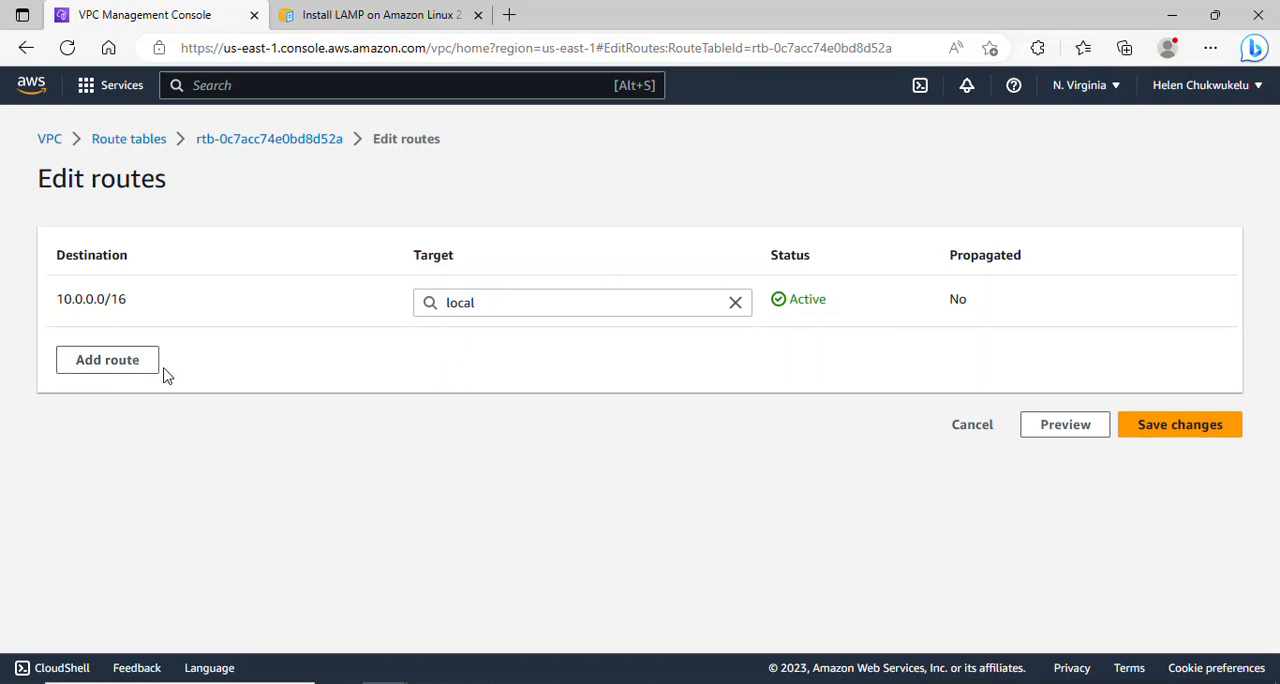
# - Add a 0.0.0.0/0 route targeting the internet gateway My-IGW to Public-RT and save the routes
pyautogui.click(107, 362)
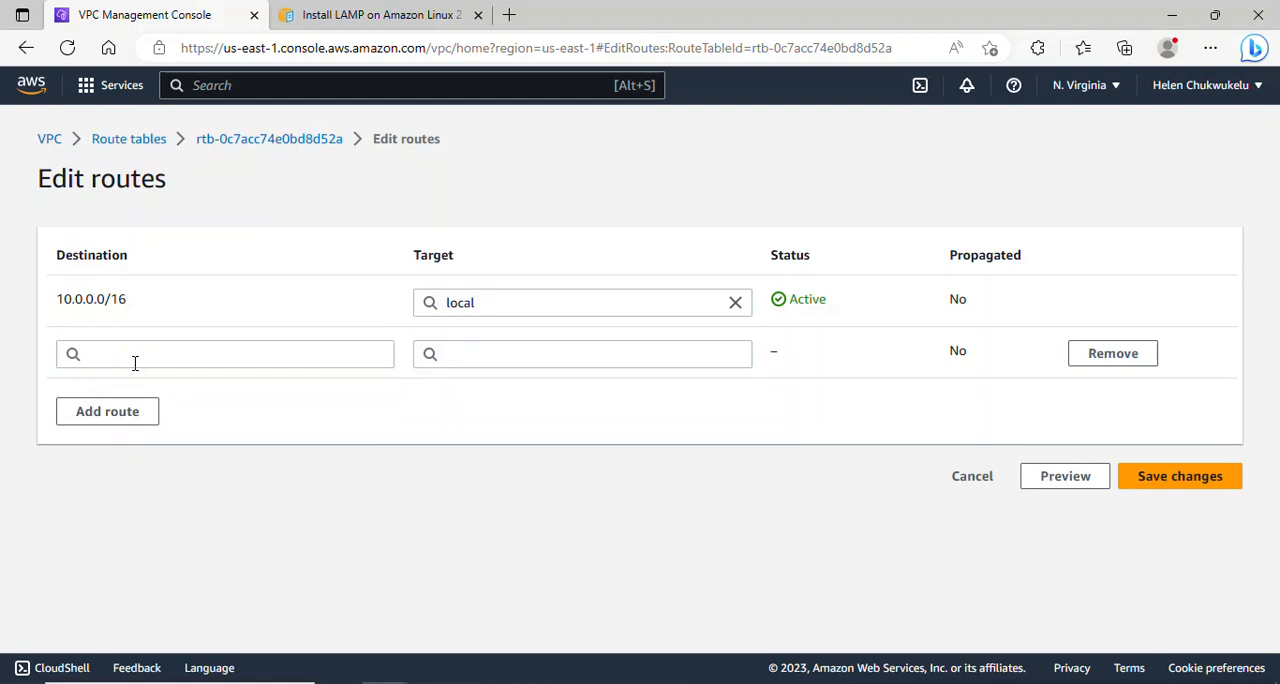
pyautogui.click(256, 367)
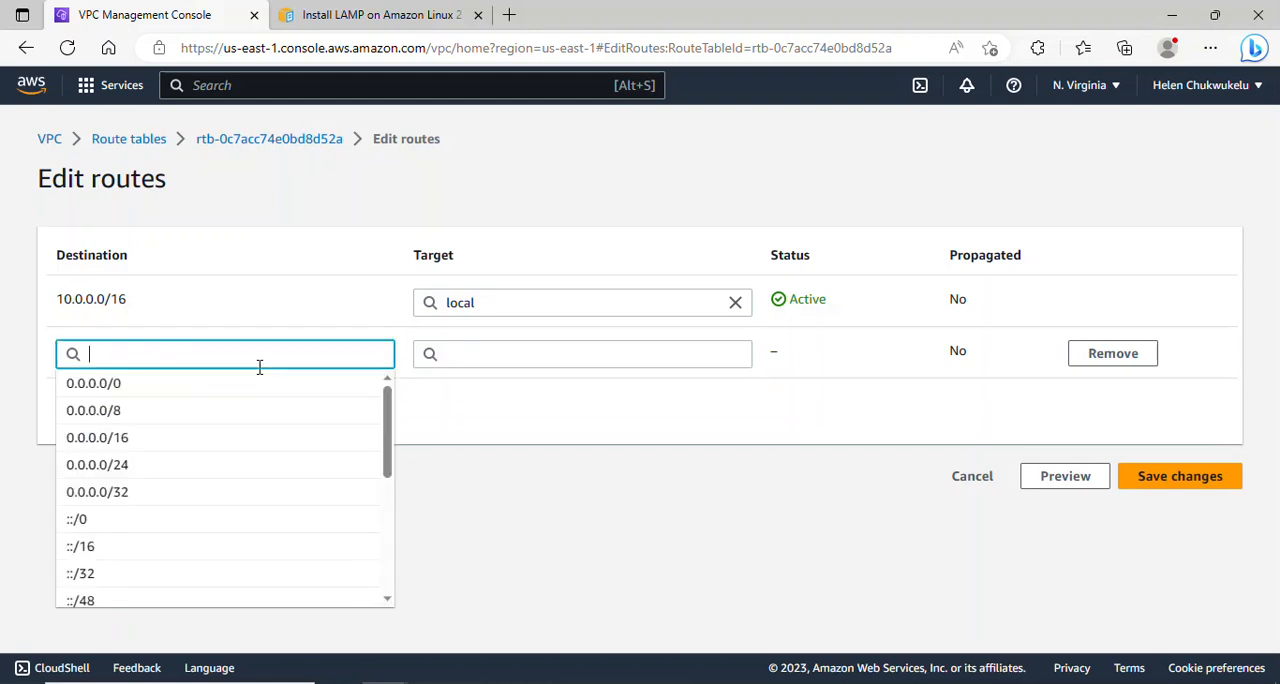
pyautogui.click(205, 388)
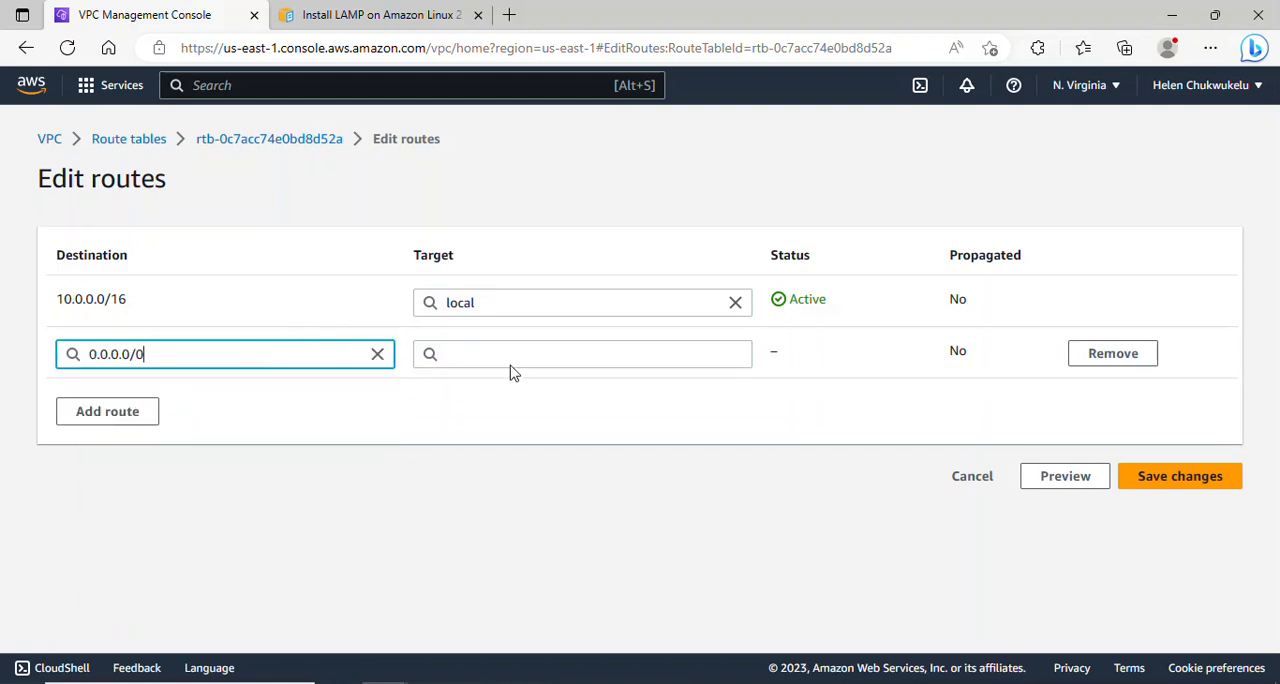
pyautogui.click(660, 360)
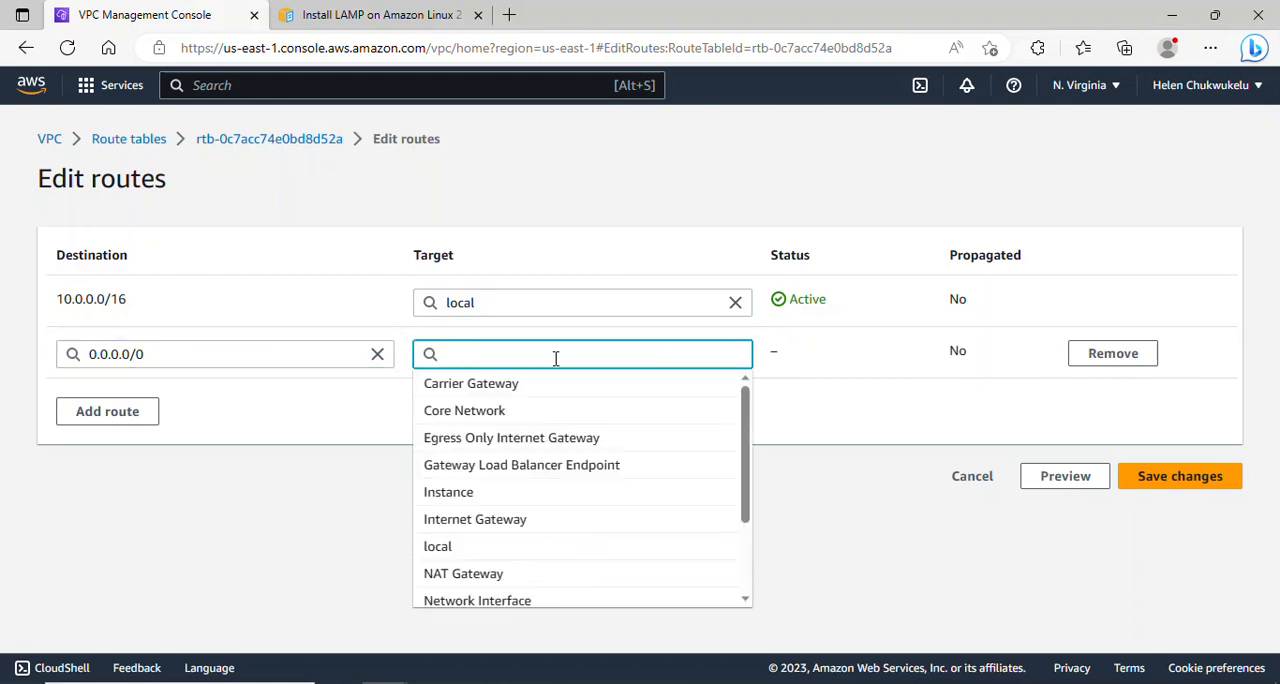
pyautogui.click(588, 519)
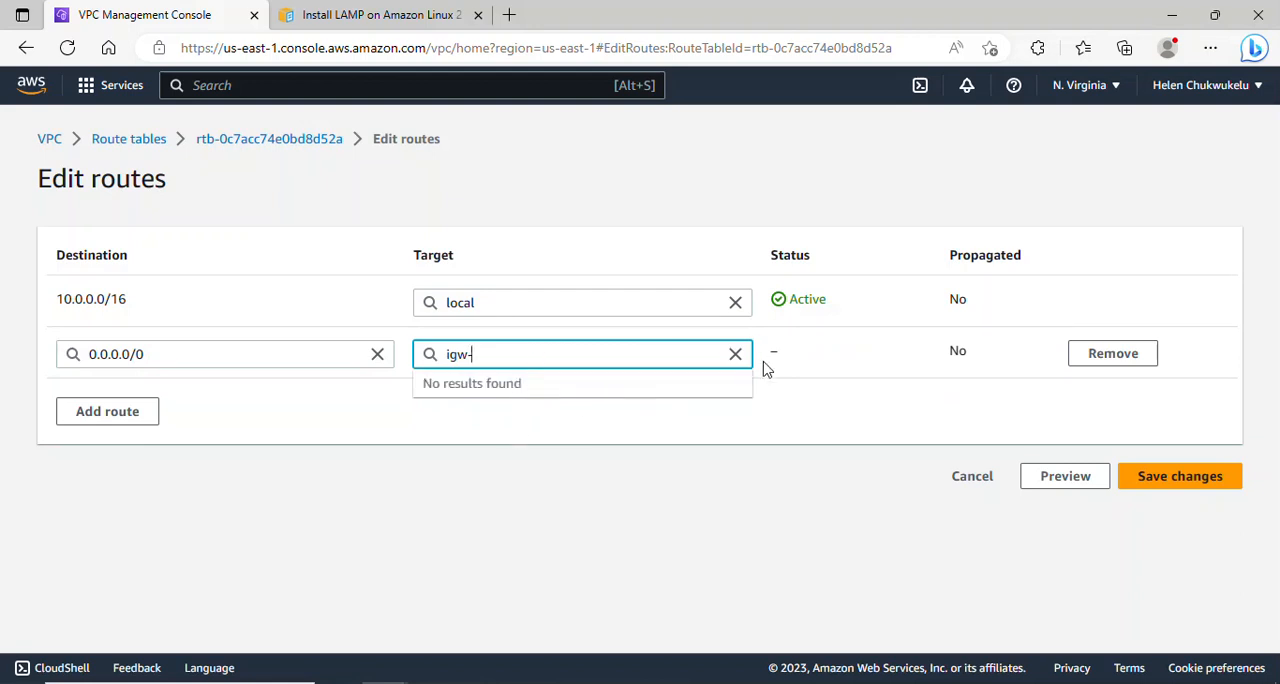
pyautogui.click(736, 354)
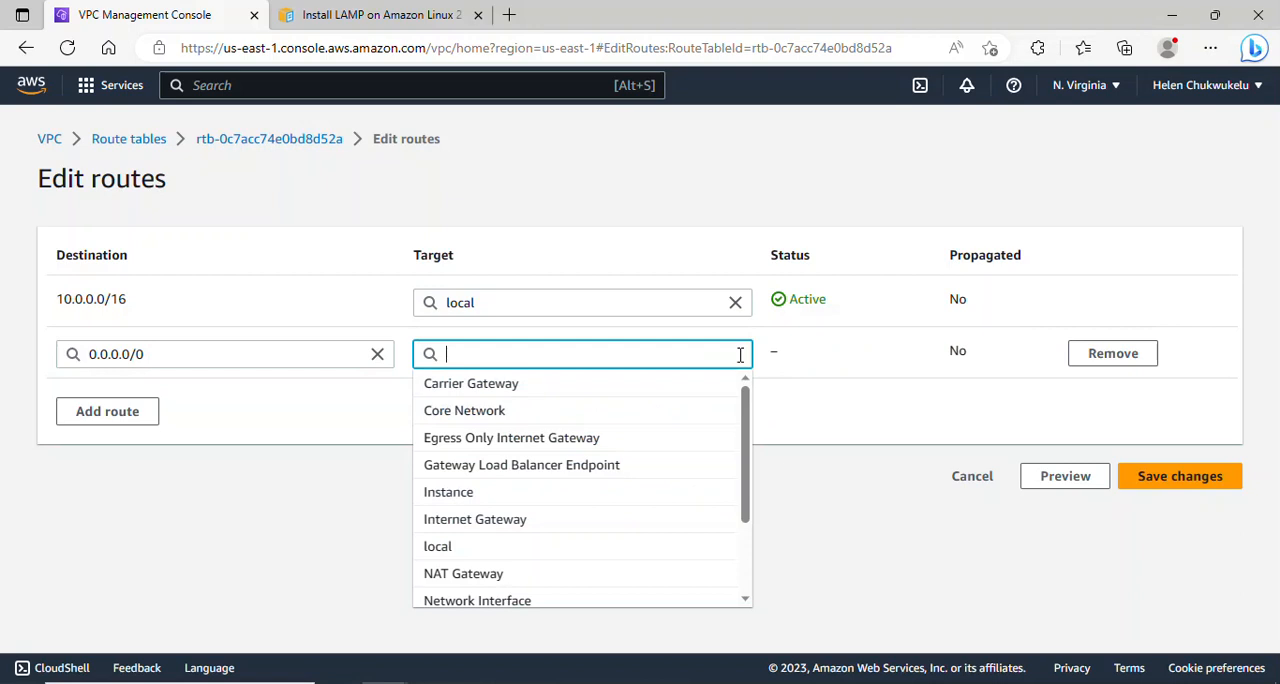
pyautogui.click(491, 519)
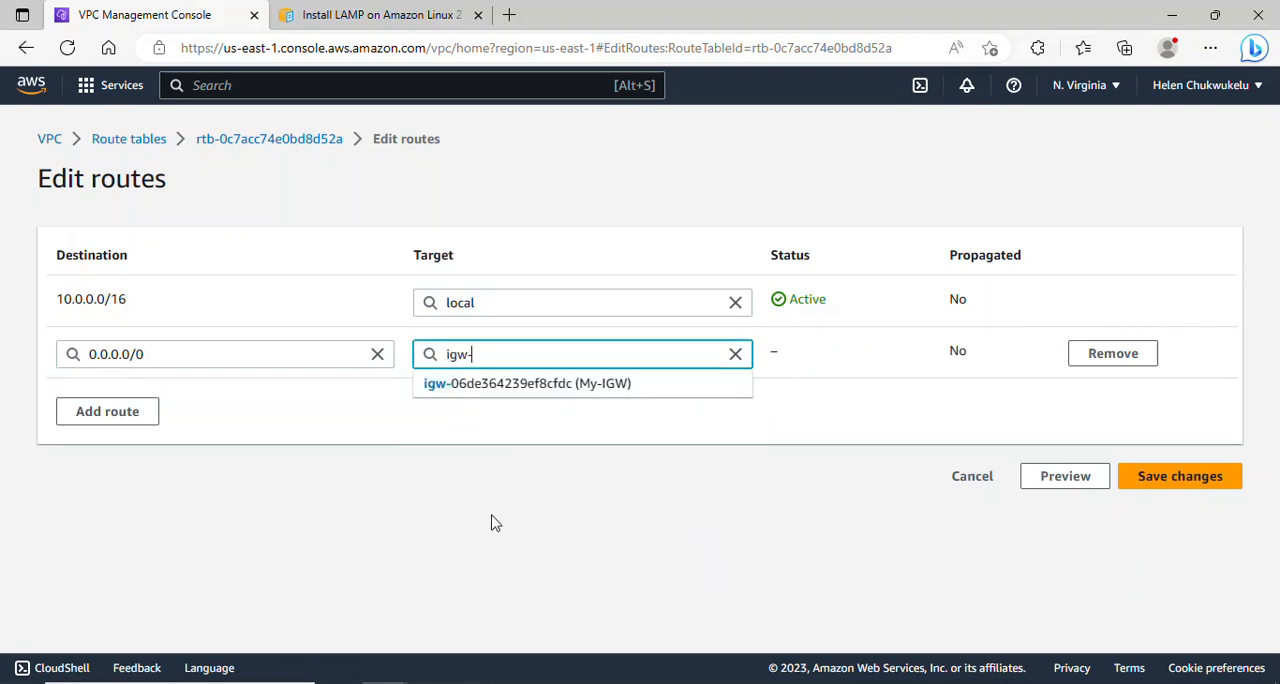
pyautogui.click(495, 390)
pyautogui.click(1150, 481)
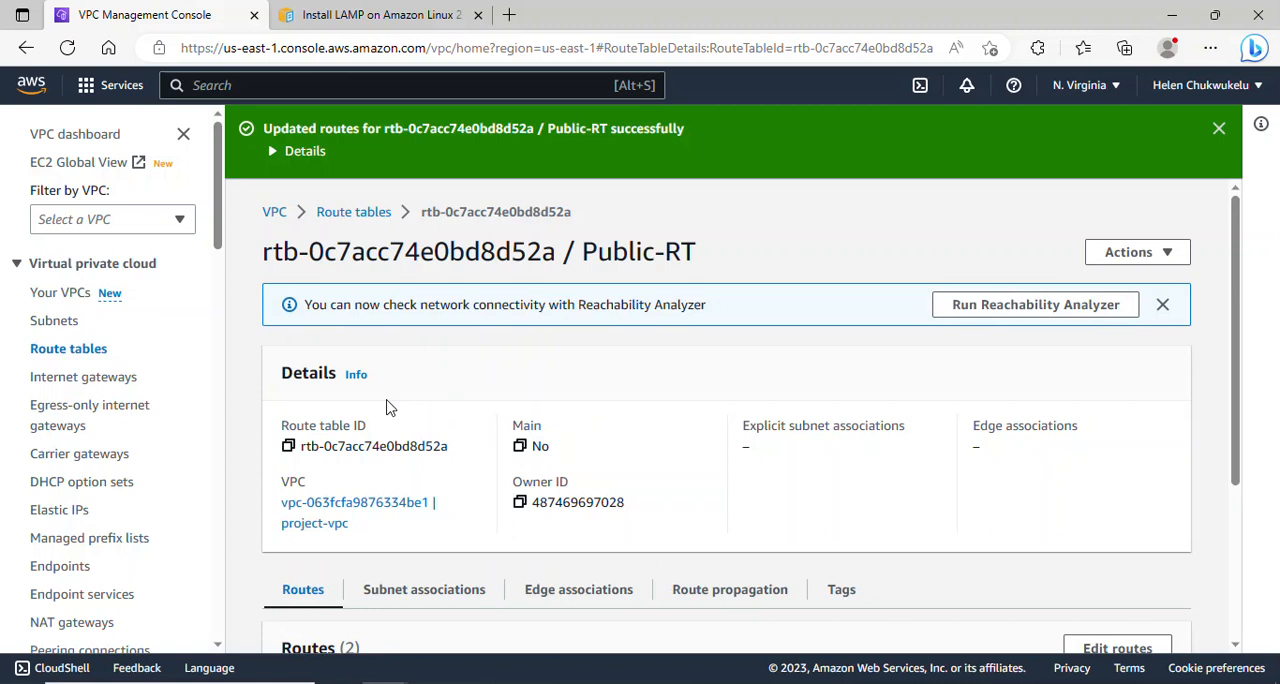
# - Return to the route tables list and open the subnet associations of Public-RT for editing
pyautogui.scroll(-1, 85, 300)
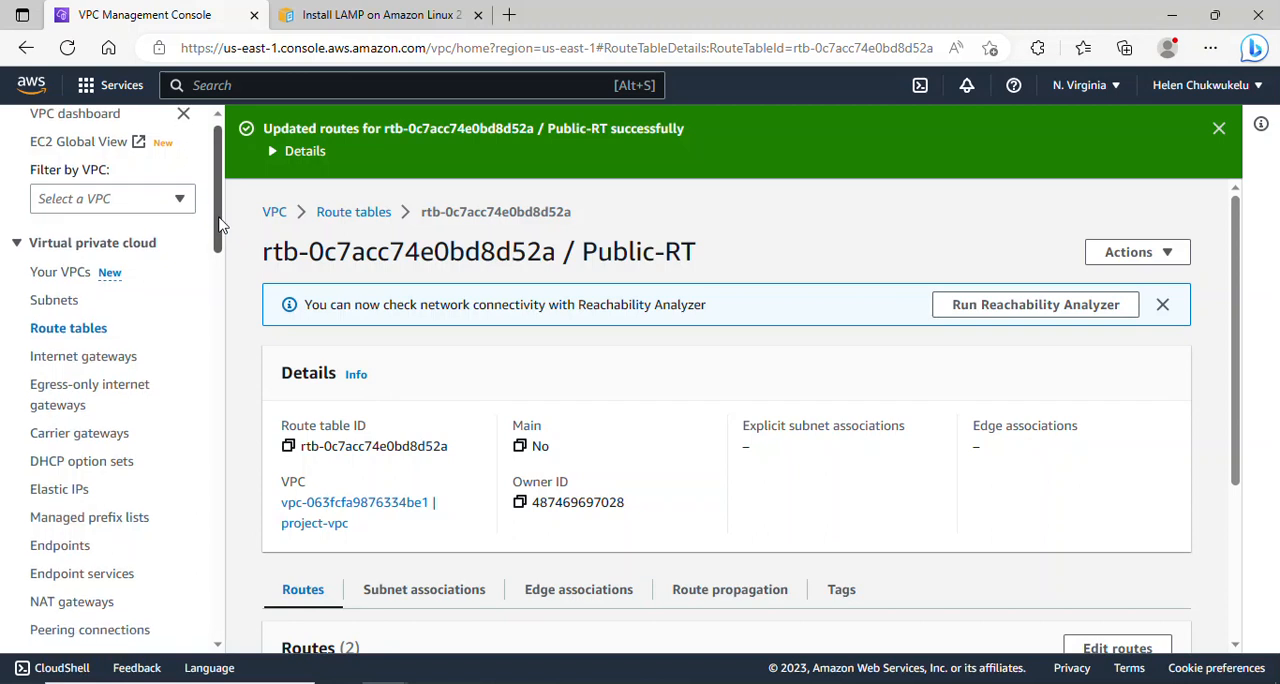
pyautogui.click(80, 315)
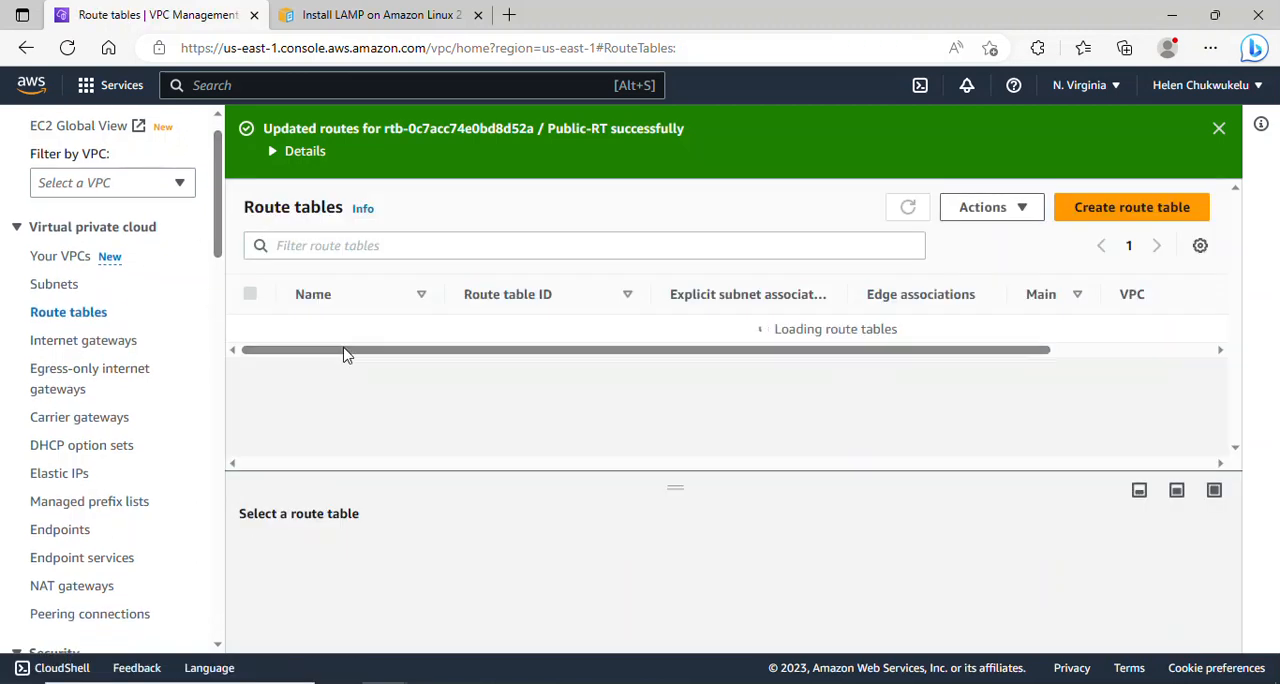
pyautogui.click(251, 415)
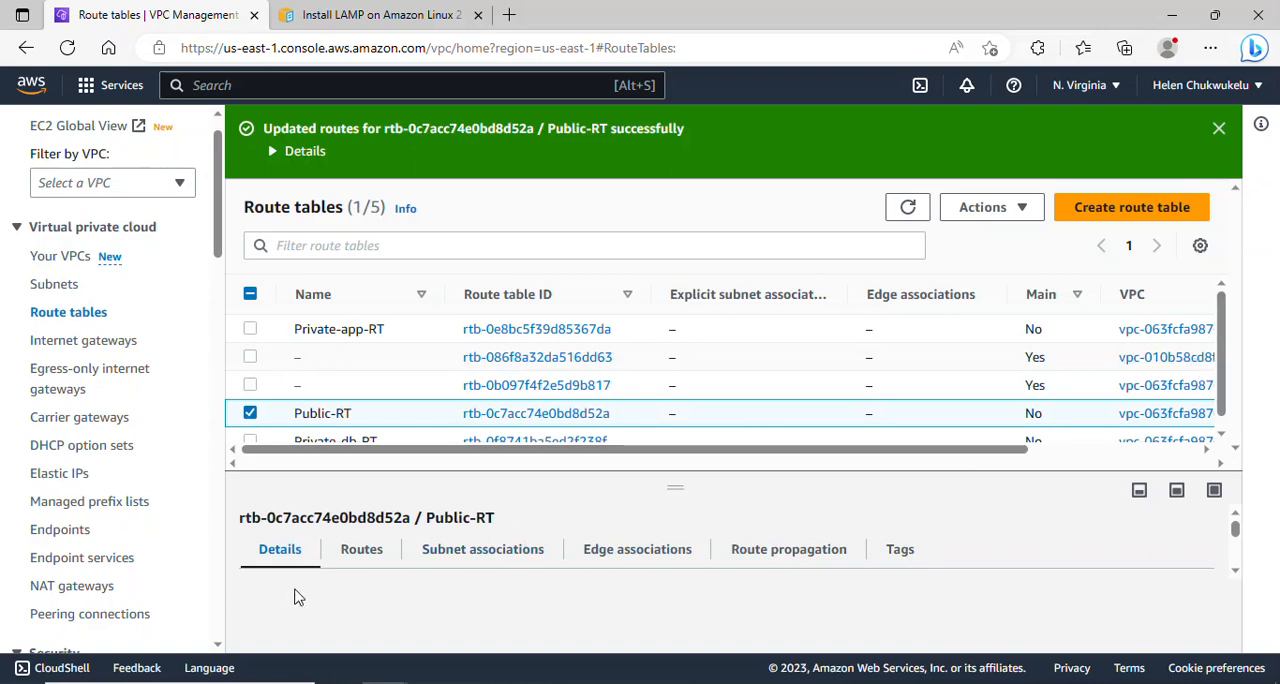
pyautogui.click(463, 562)
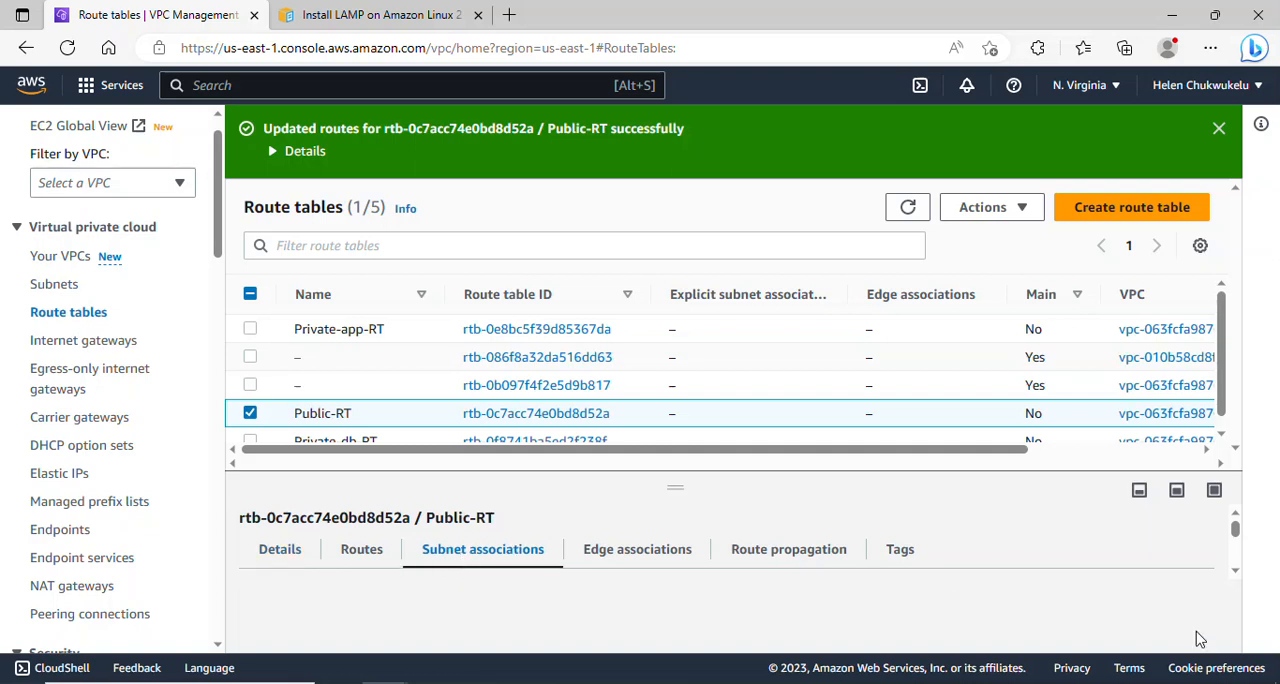
pyautogui.moveTo(1235, 528); pyautogui.dragTo(1237, 547)
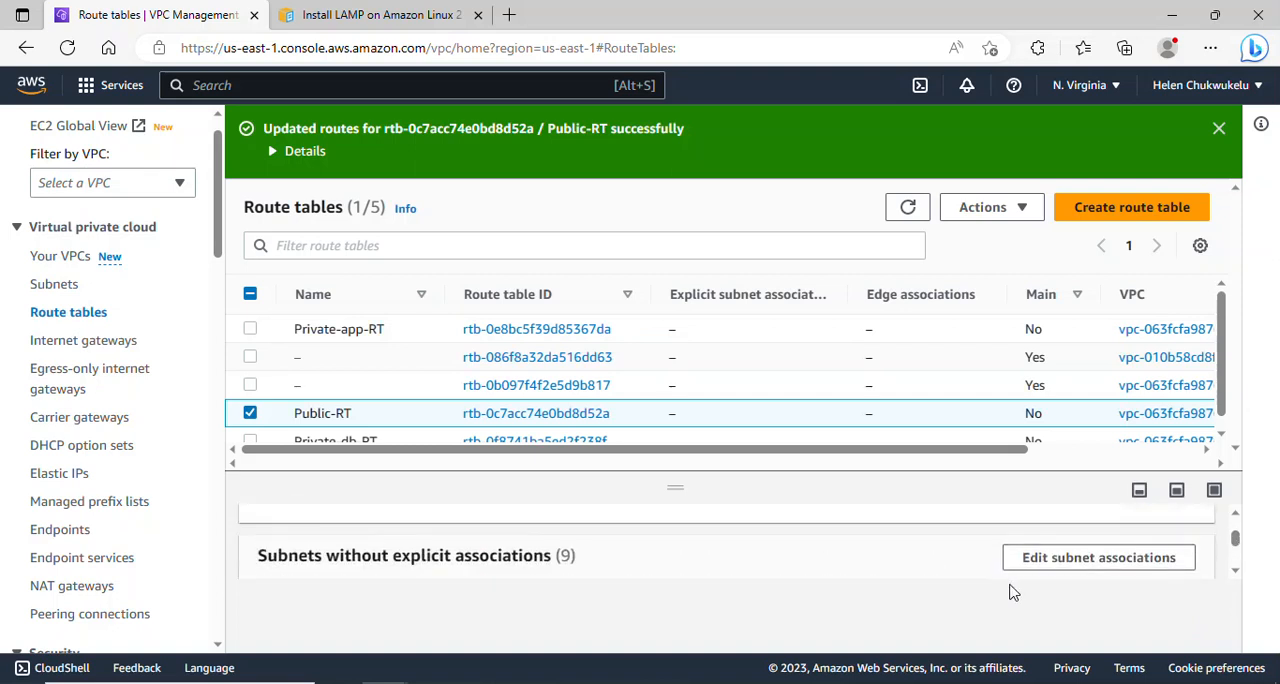
pyautogui.click(1068, 560)
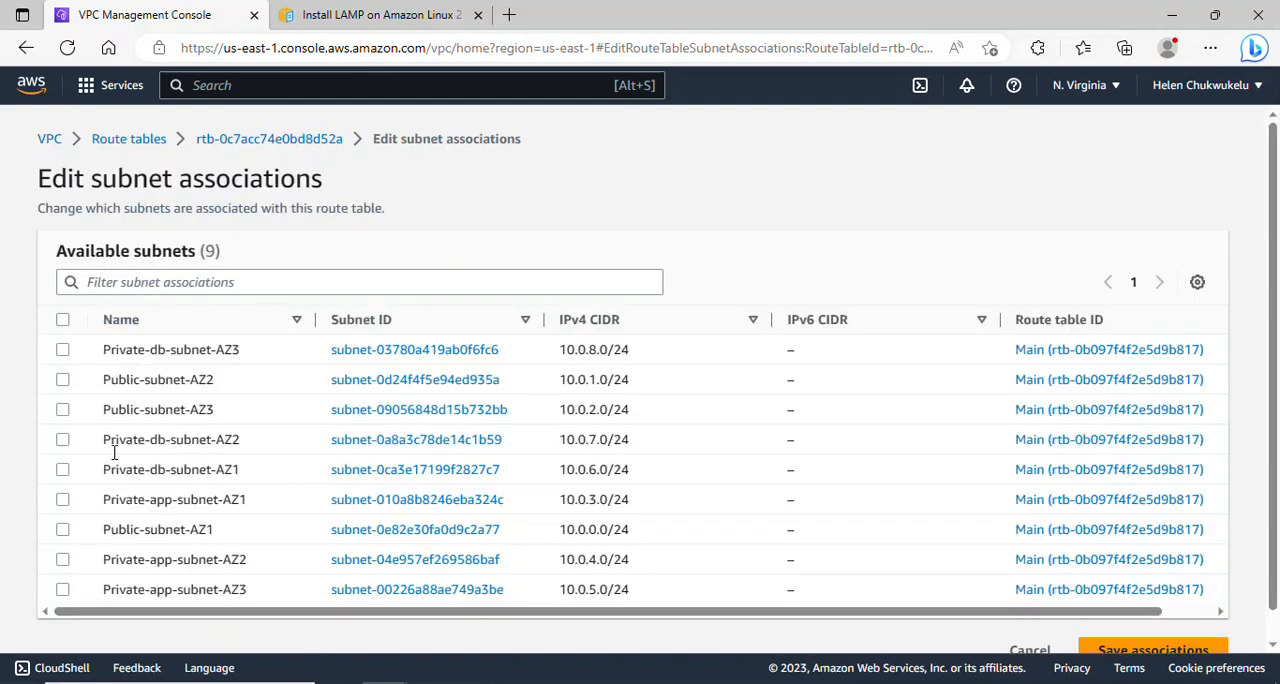
# - Associate Public-subnet-AZ1, Public-subnet-AZ2 and Public-subnet-AZ3 with Public-RT and save the associations
pyautogui.click(62, 380)
pyautogui.click(62, 411)
pyautogui.click(62, 530)
pyautogui.moveTo(1277, 470); pyautogui.dragTo(1277, 592)
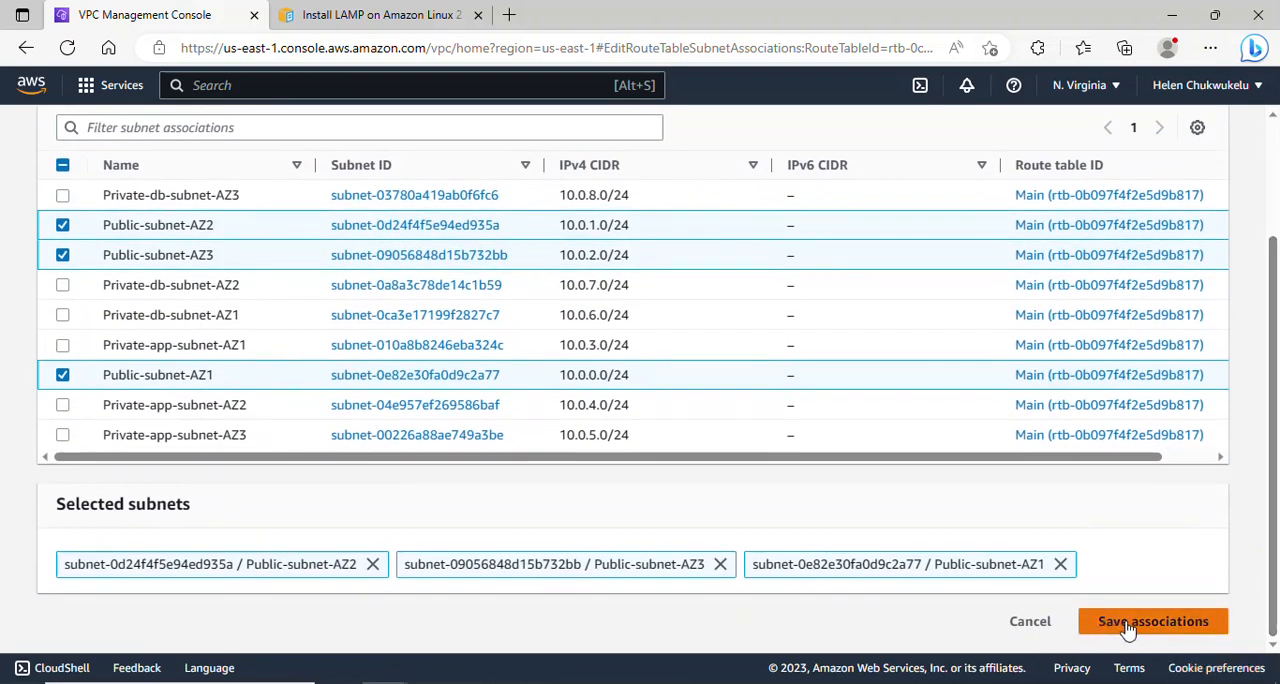
pyautogui.click(1128, 625)
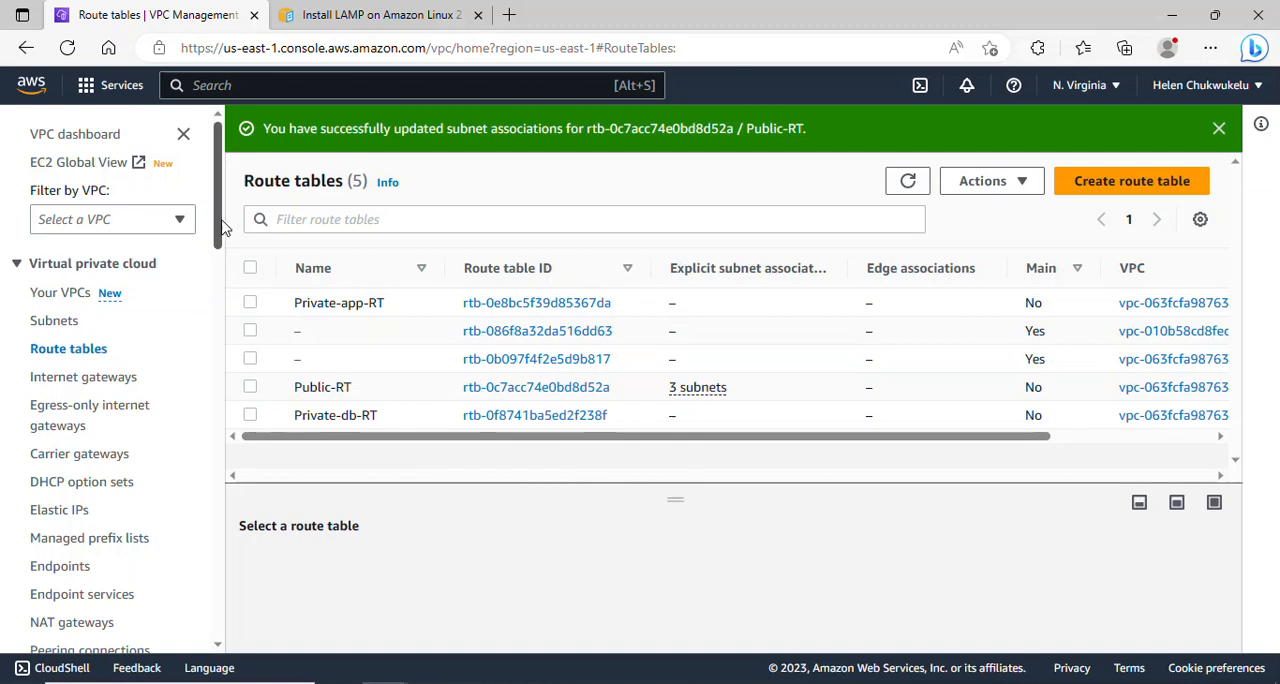
# - Open the routes of the Private-app-RT route table for editing
pyautogui.scroll(-1, 193, 250)
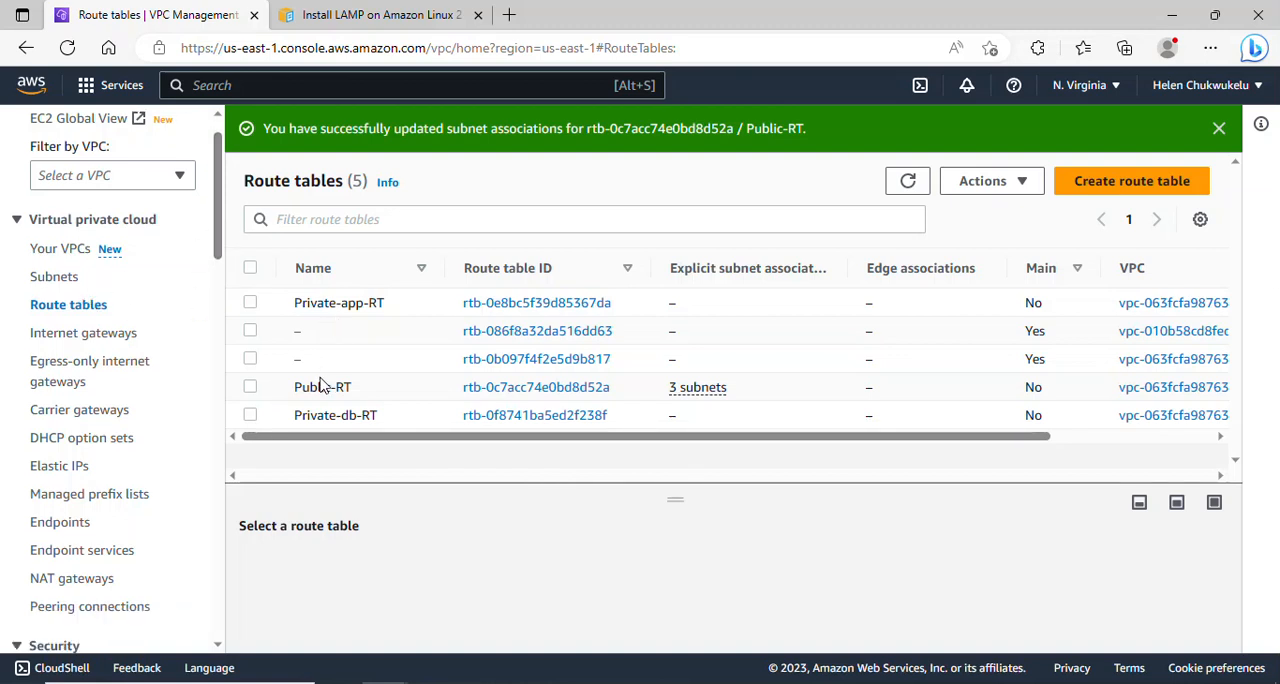
pyautogui.click(251, 304)
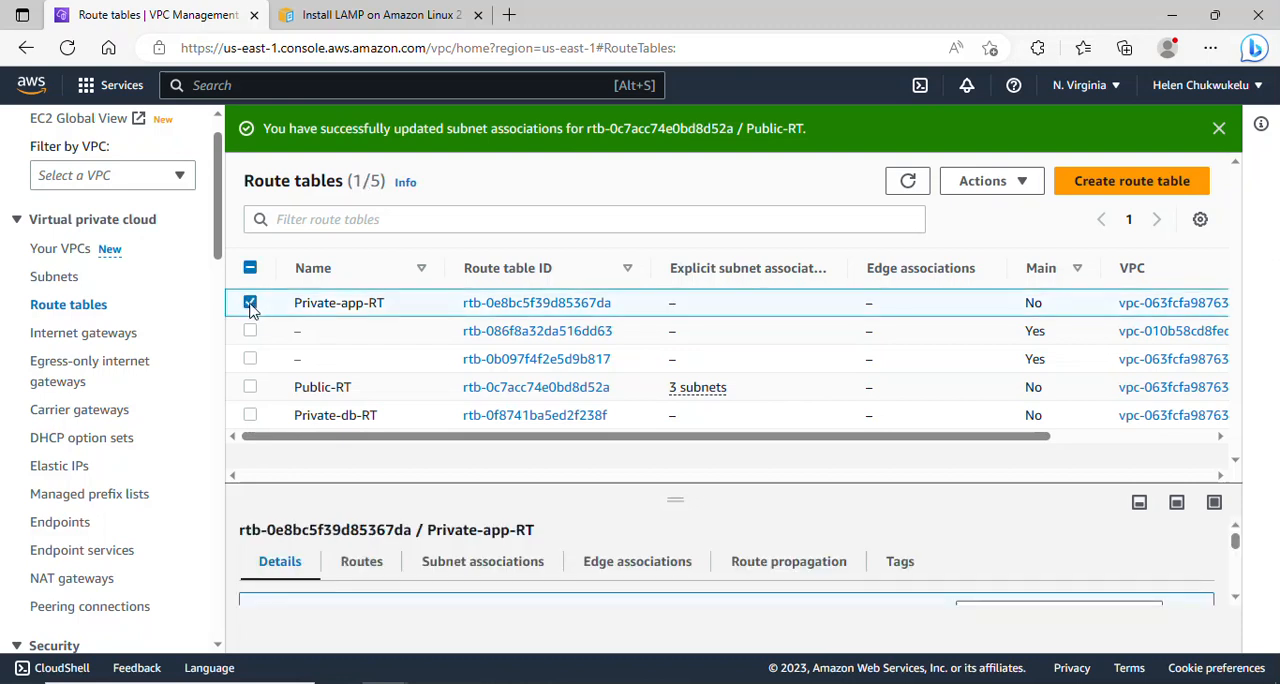
pyautogui.click(361, 562)
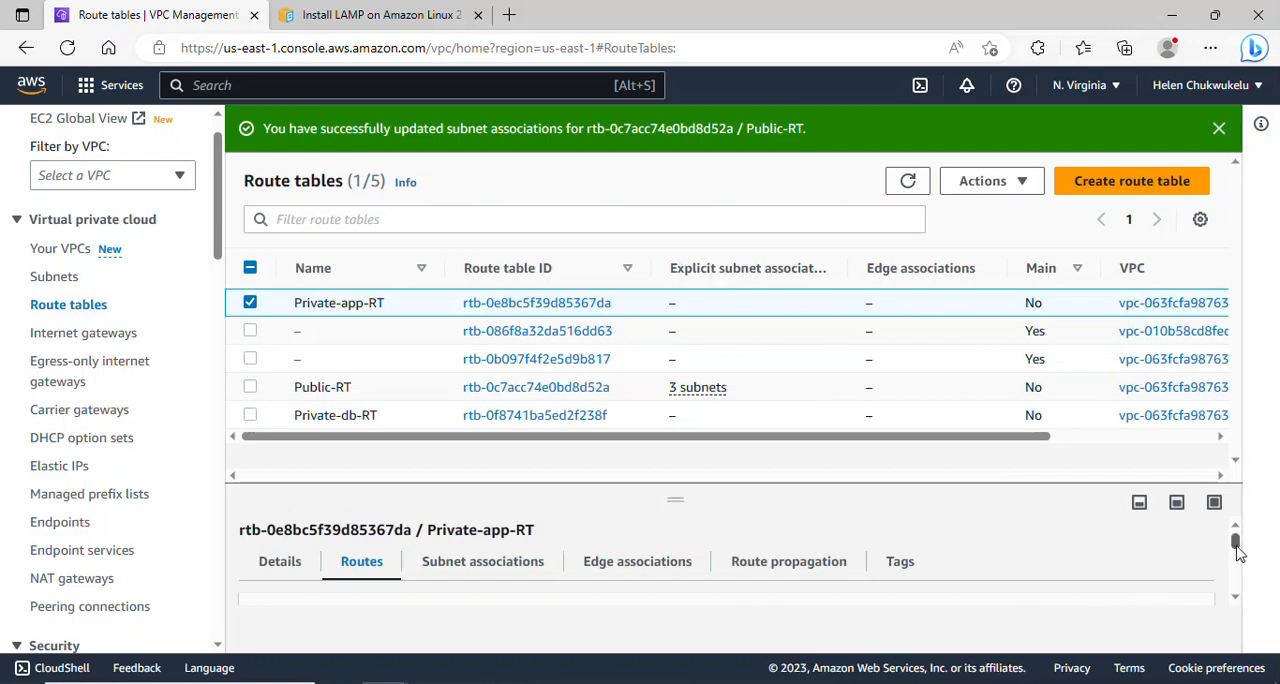
pyautogui.scroll(-1, 1236, 555)
pyautogui.click(1135, 578)
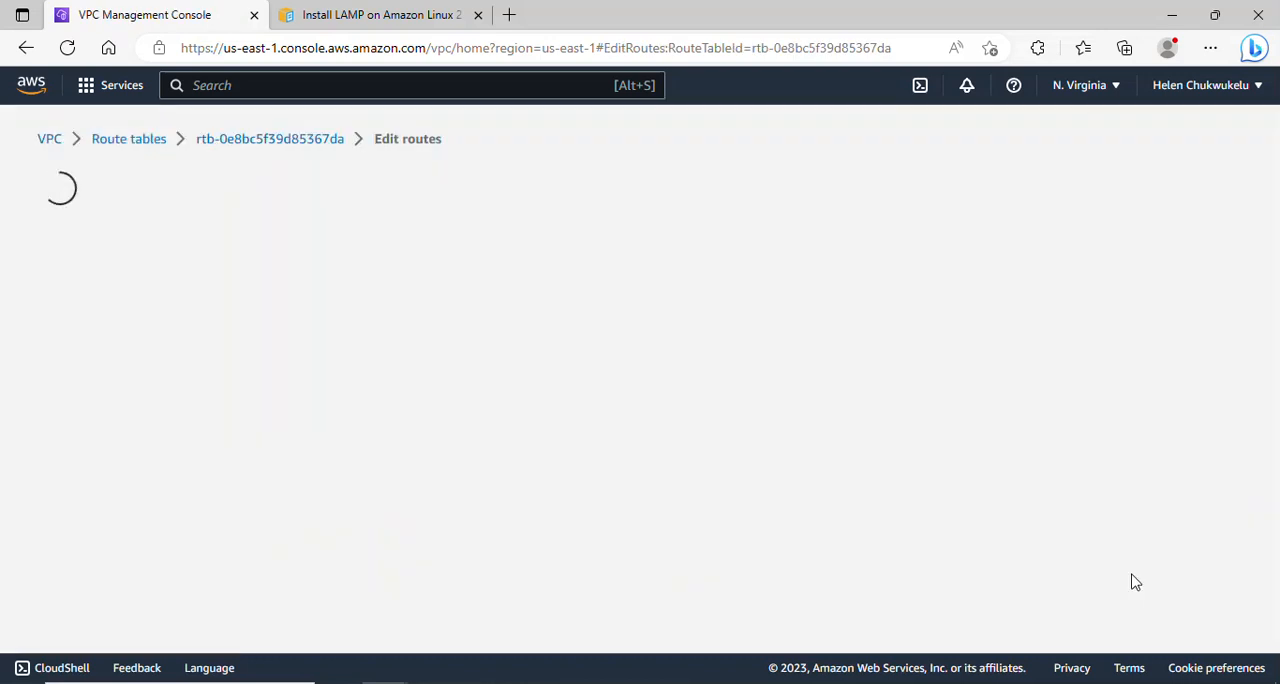
# - Add a 0.0.0.0/0 route targeting the NAT gateway Nat-gateway-AZ1 to Private-app-RT and save the routes
pyautogui.click(125, 362)
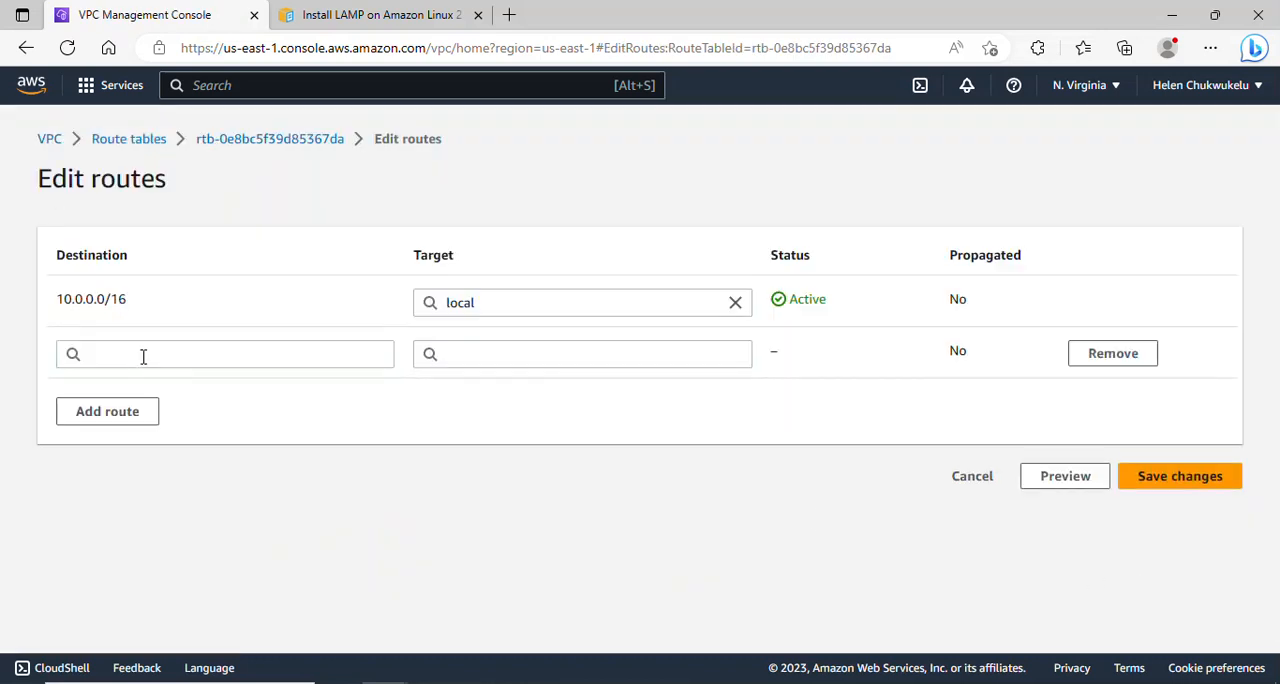
pyautogui.click(143, 357)
pyautogui.click(176, 378)
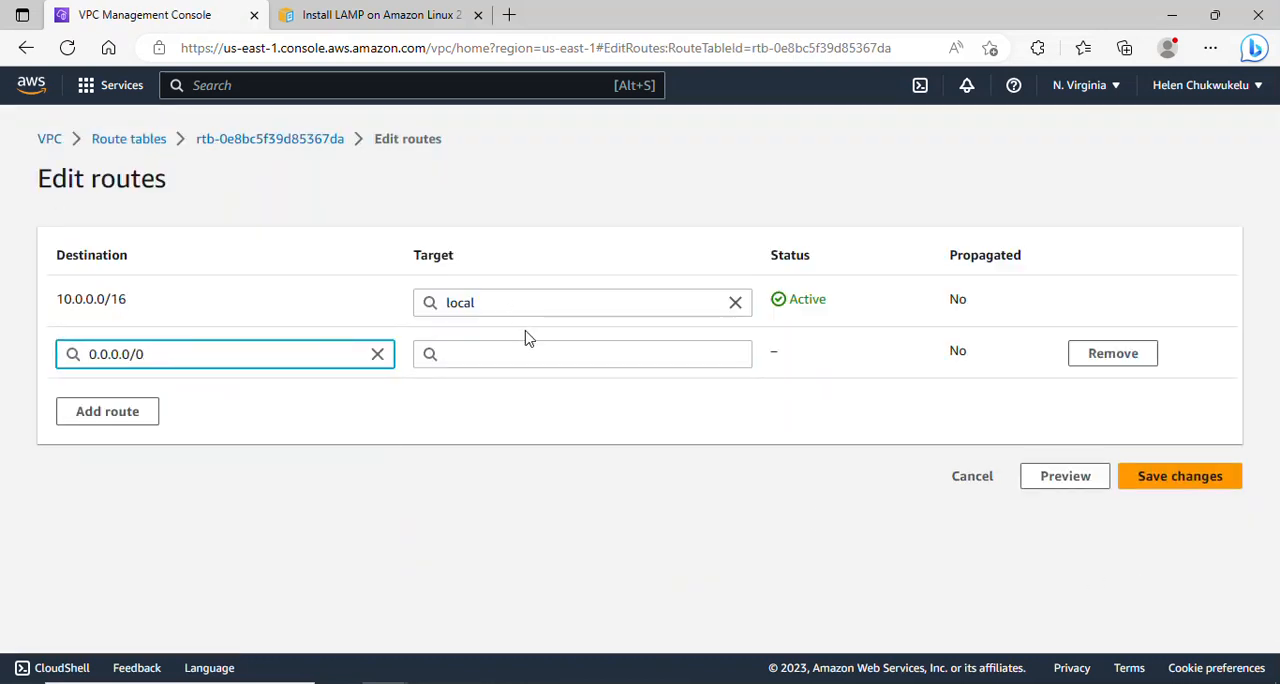
pyautogui.click(540, 362)
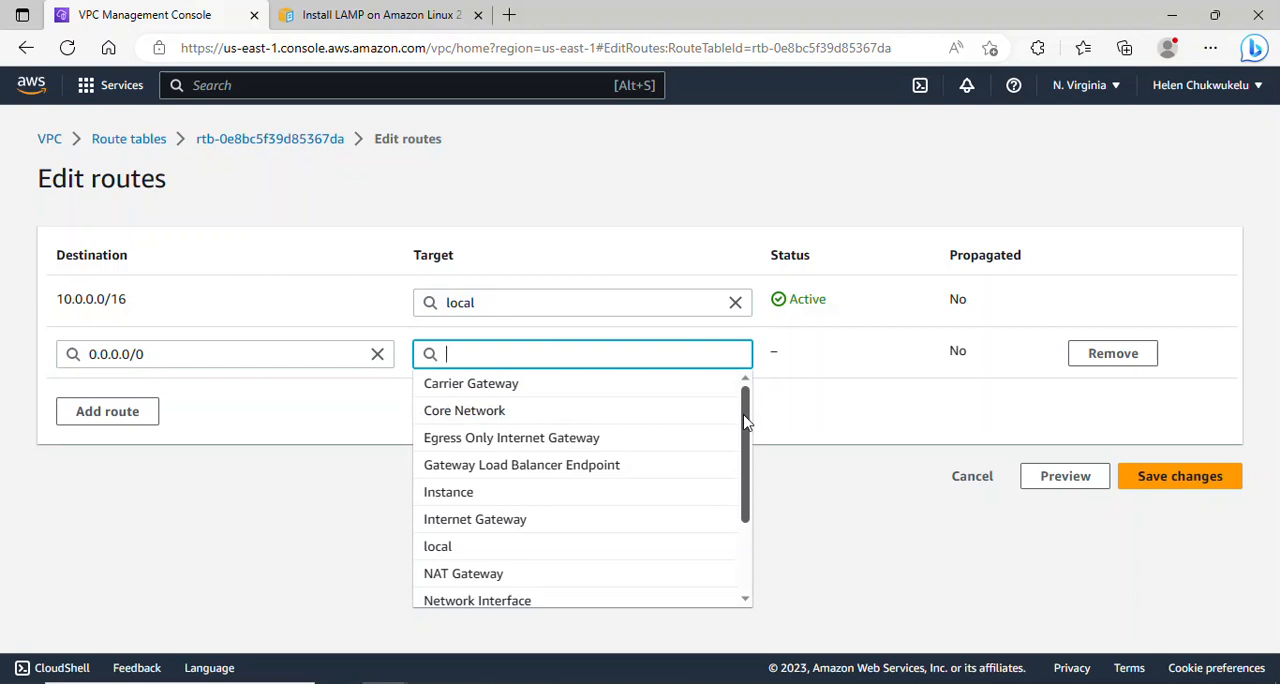
pyautogui.moveTo(744, 423); pyautogui.dragTo(746, 466)
pyautogui.click(480, 515)
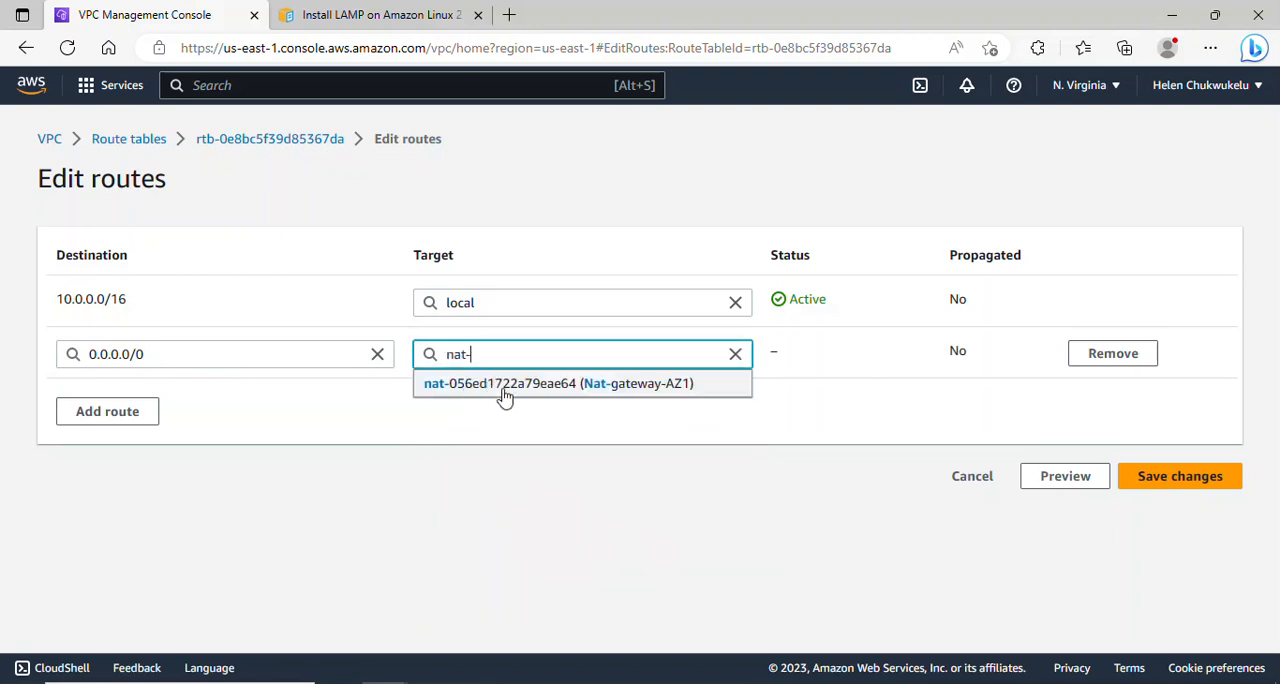
pyautogui.click(574, 386)
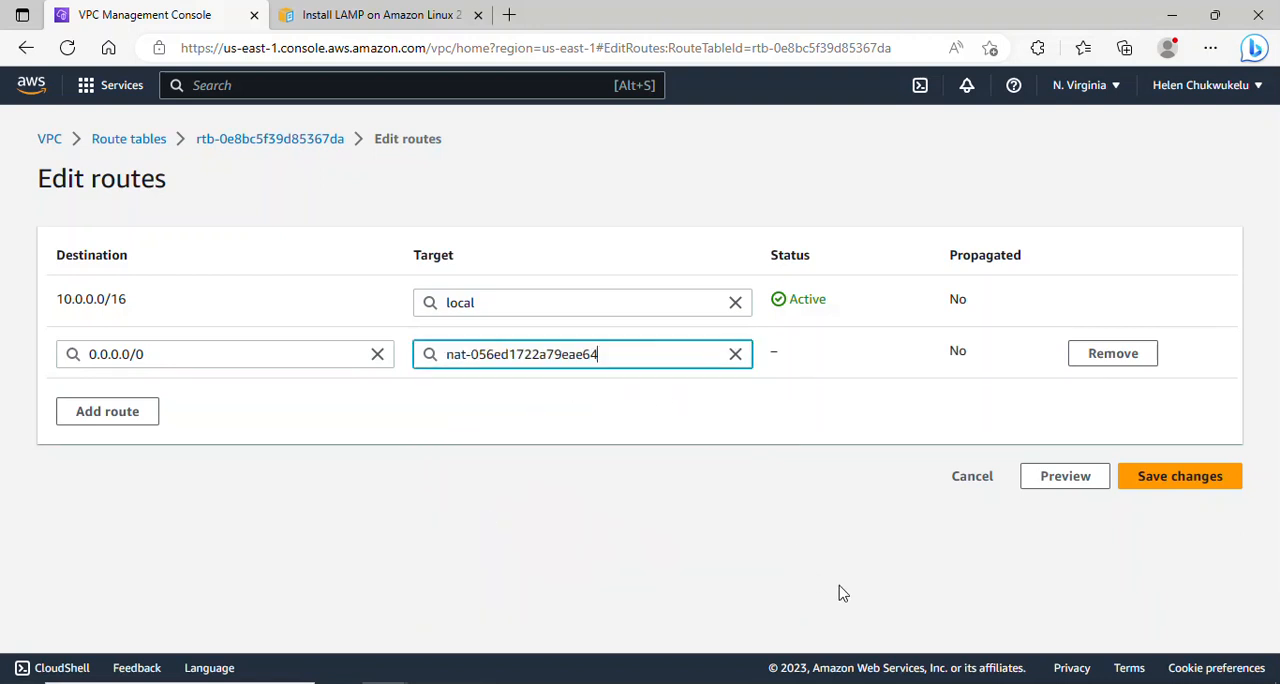
pyautogui.click(1178, 487)
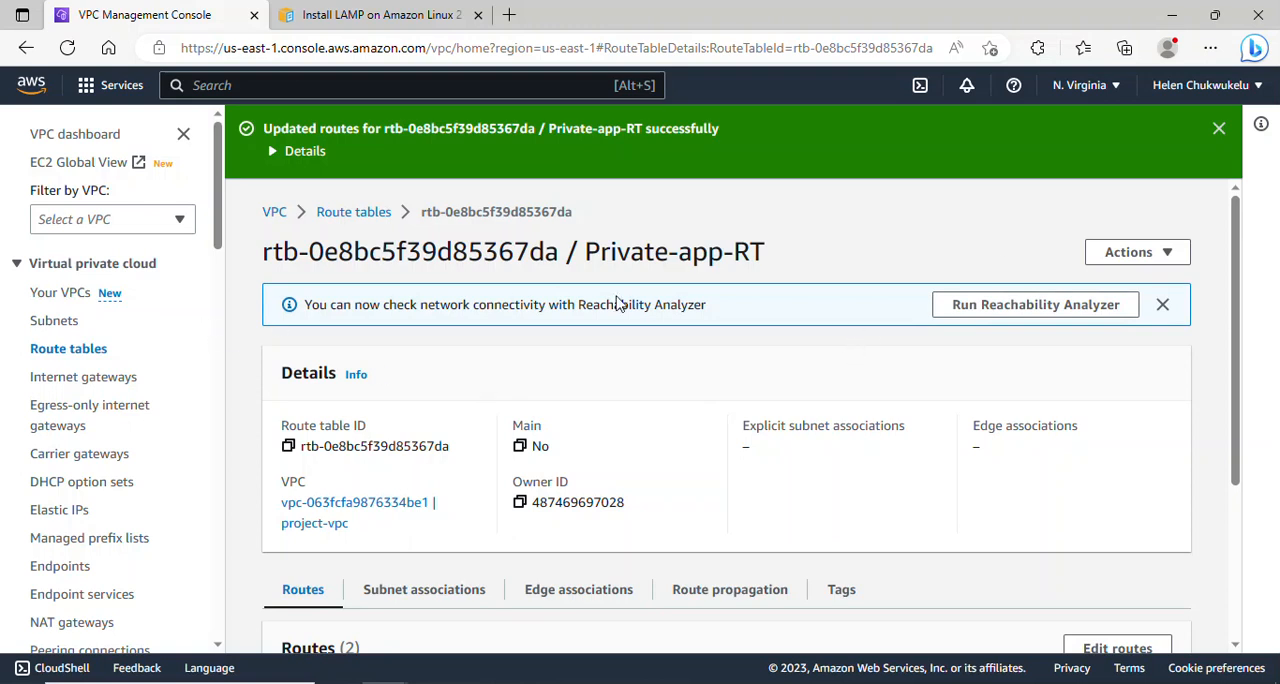
# - Return to the route tables list and open the subnet associations of Private-app-RT for editing
pyautogui.click(1164, 305)
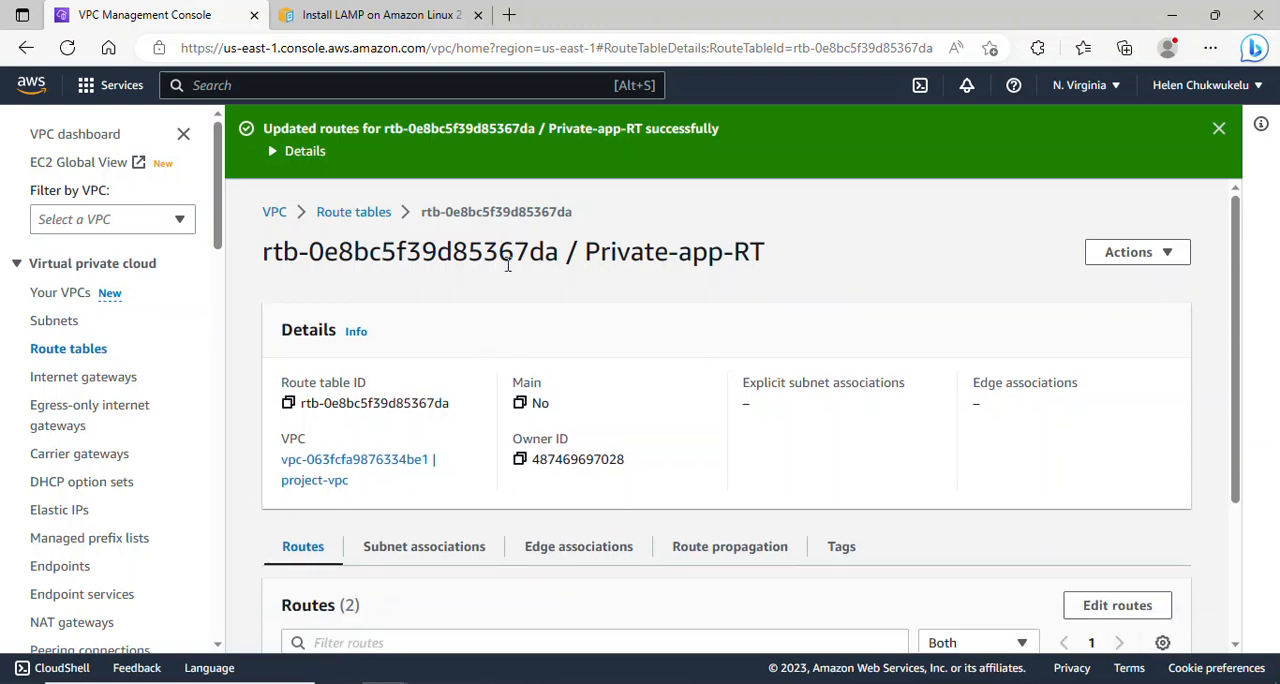
pyautogui.click(338, 212)
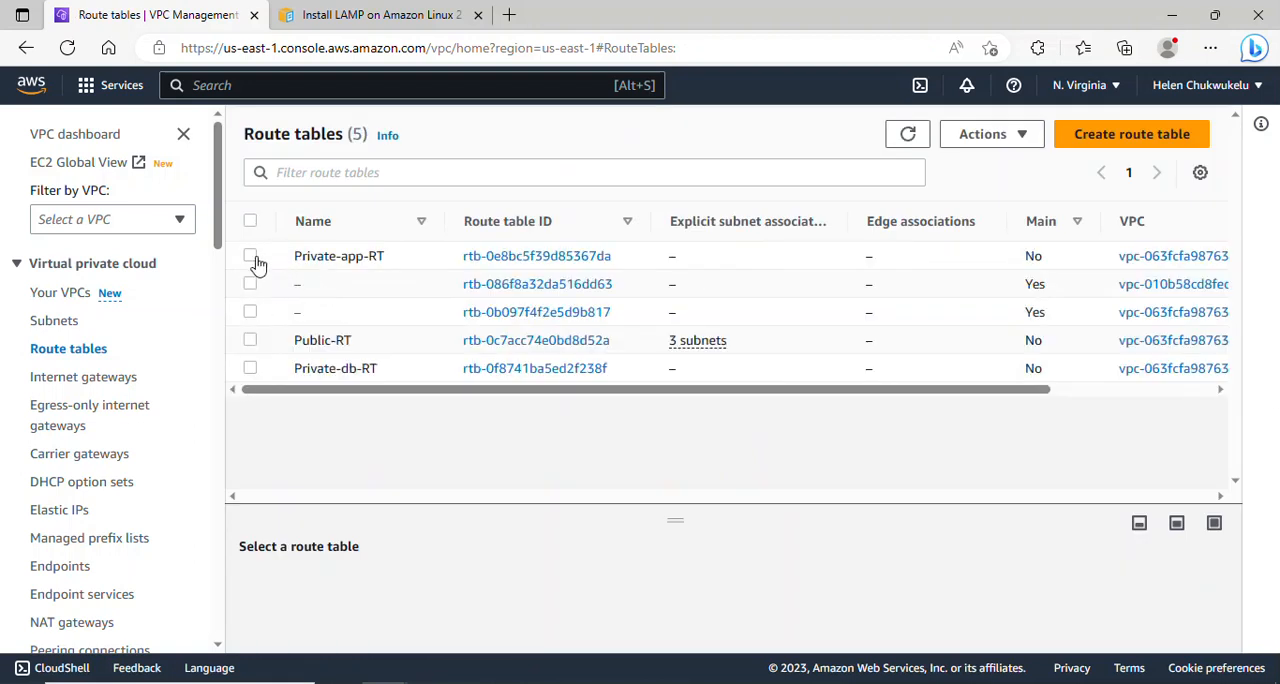
pyautogui.click(250, 257)
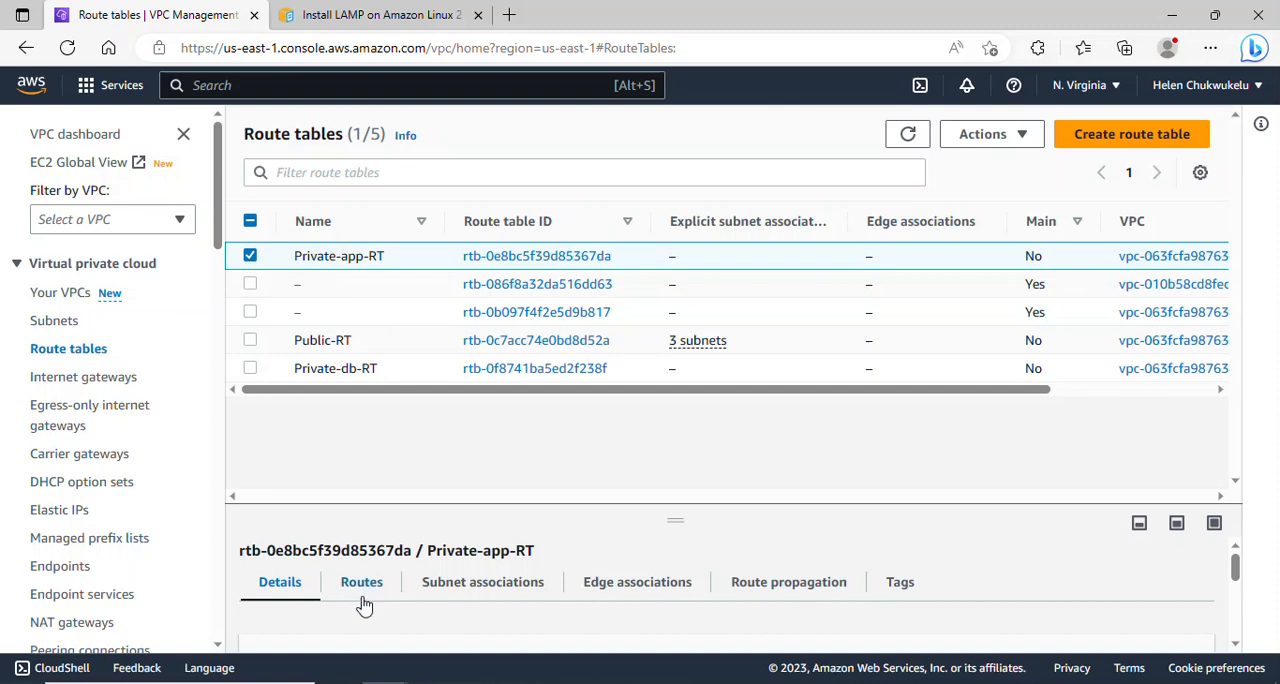
pyautogui.click(476, 591)
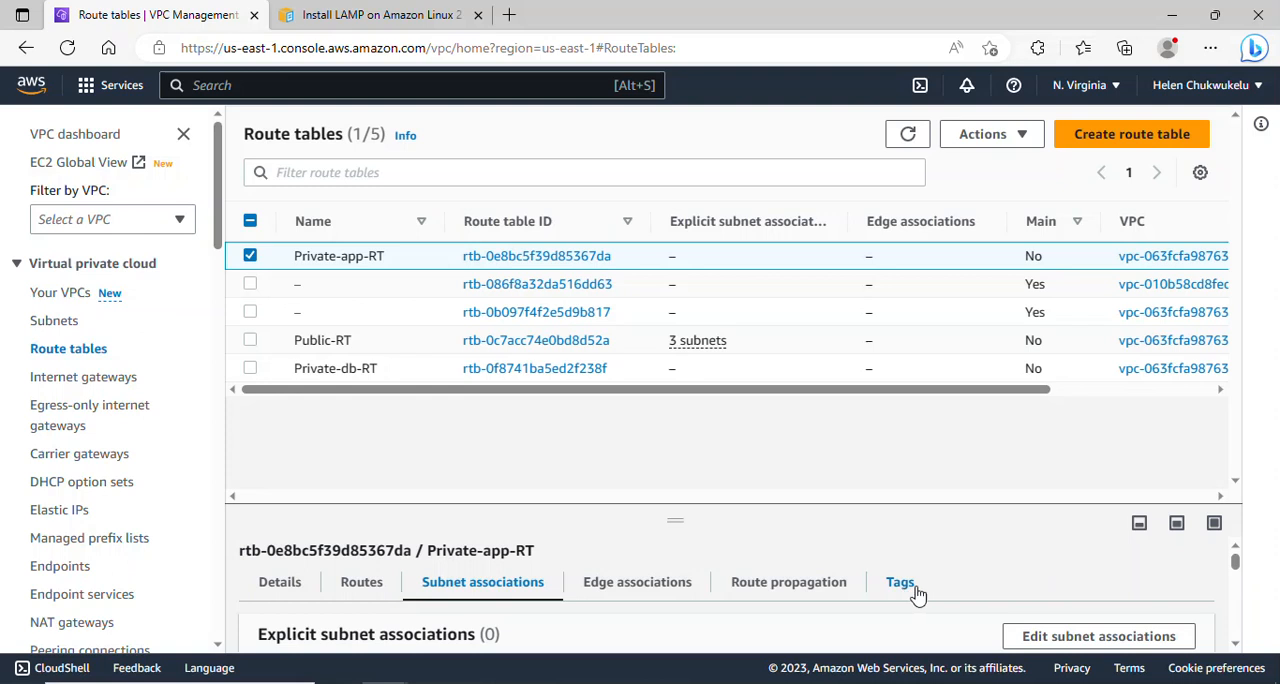
pyautogui.click(1053, 638)
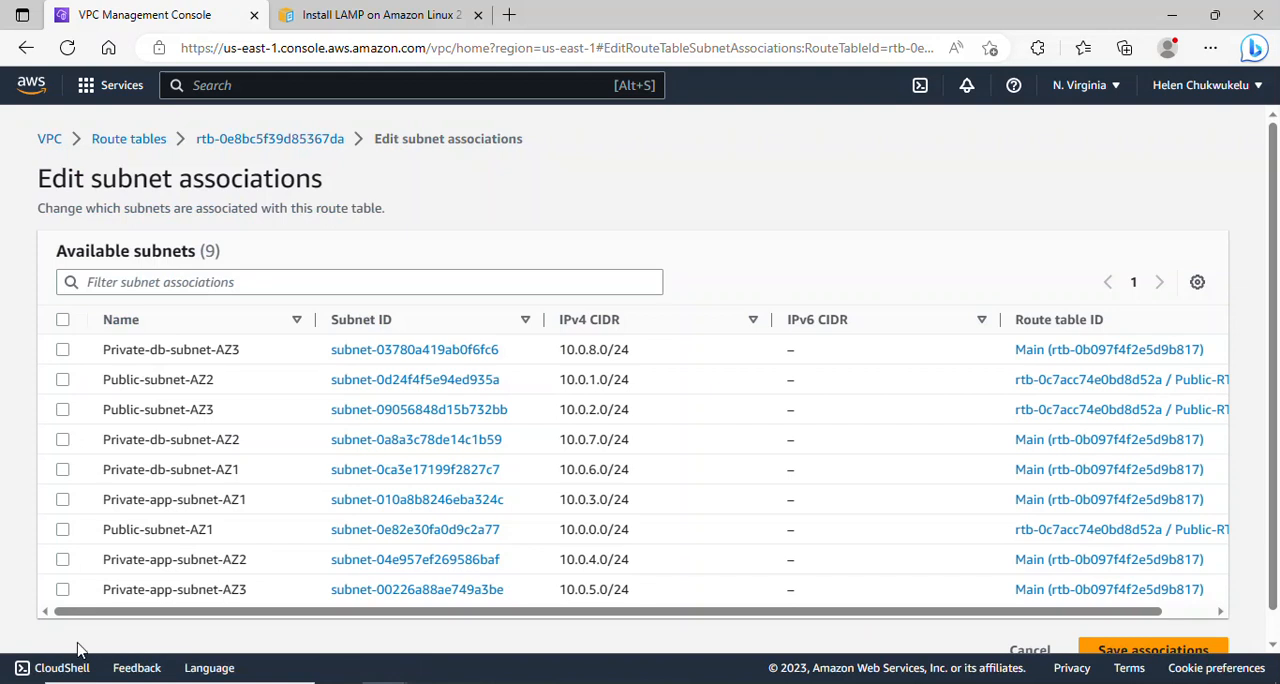
# - Associate Private-app-subnet-AZ1, Private-app-subnet-AZ2 and Private-app-subnet-AZ3 with Private-app-RT and save the associations
pyautogui.click(63, 560)
pyautogui.click(63, 590)
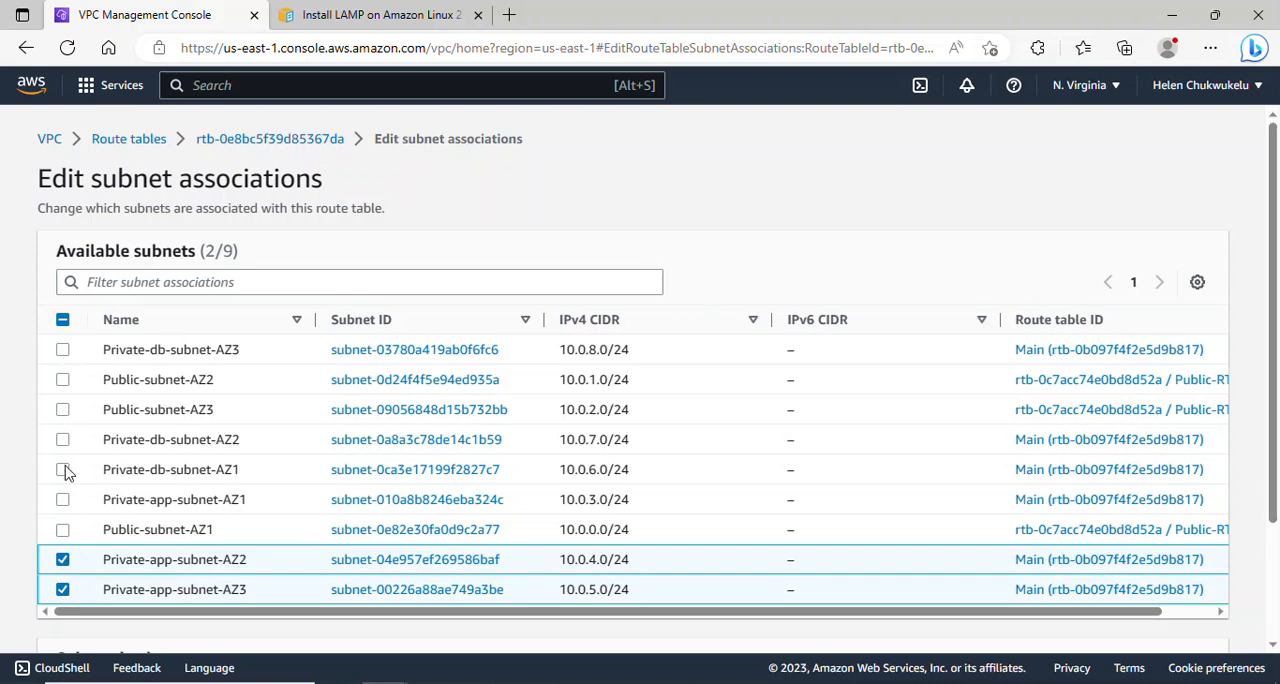
pyautogui.click(63, 500)
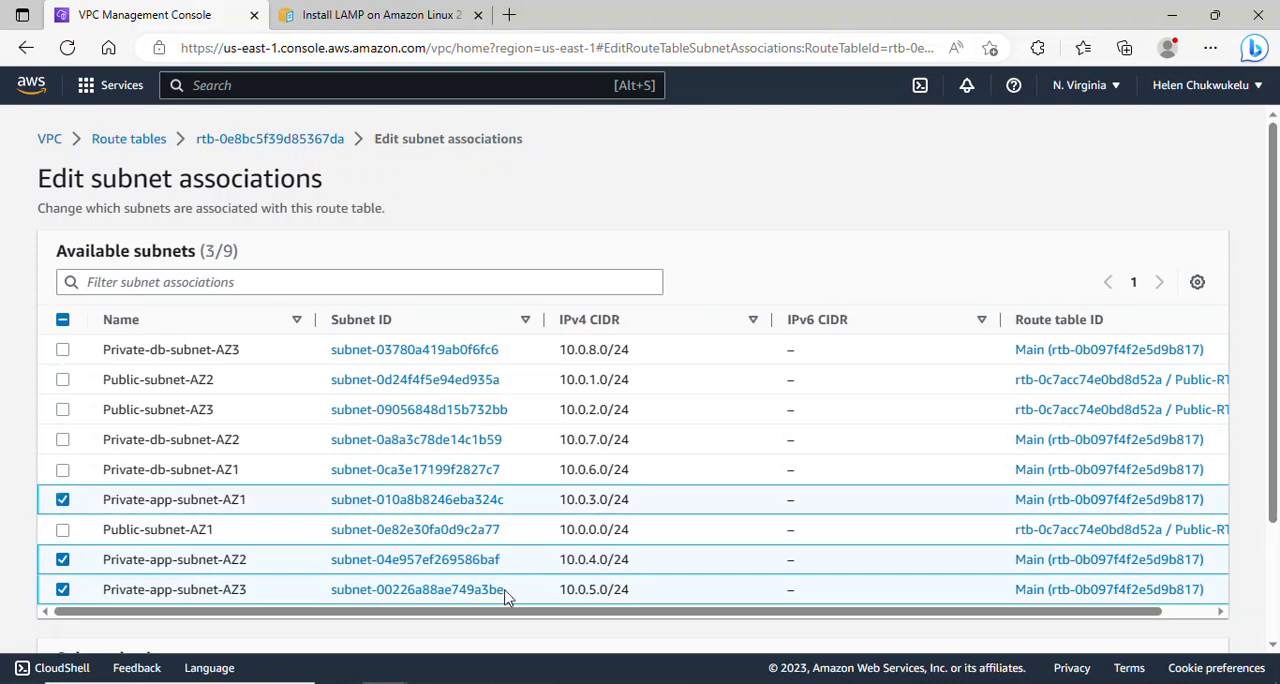
pyautogui.scroll(-2, 1100, 550)
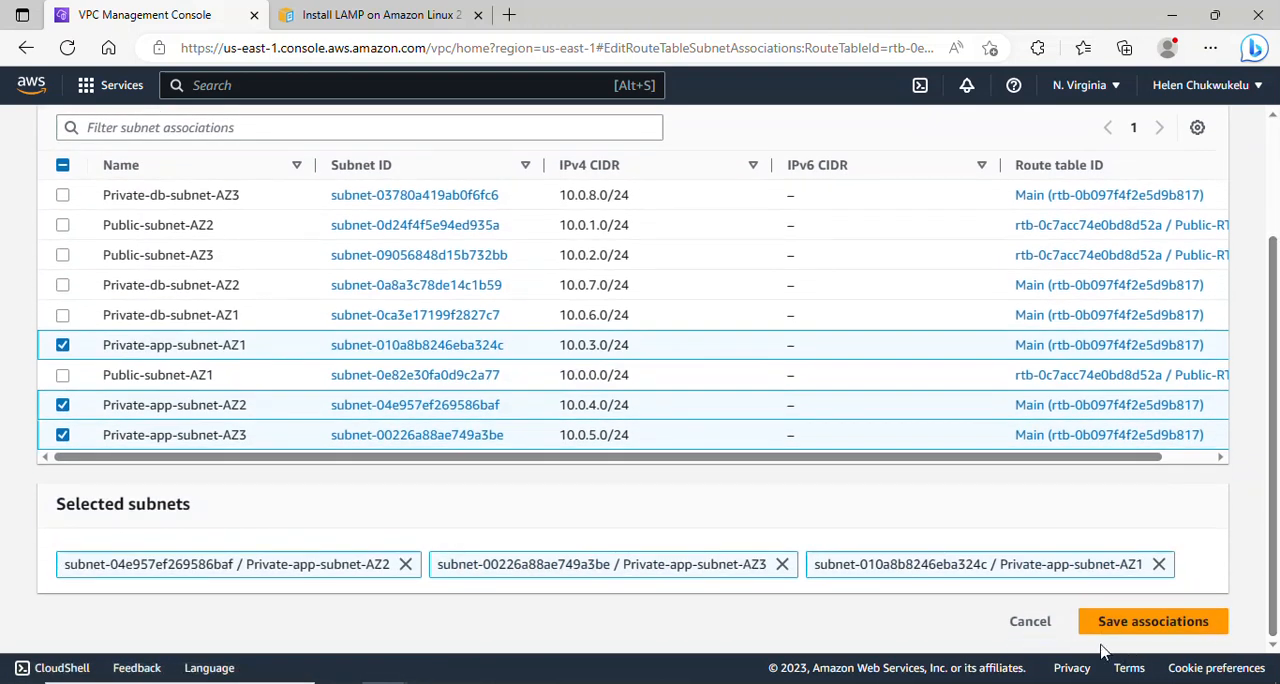
pyautogui.click(1138, 626)
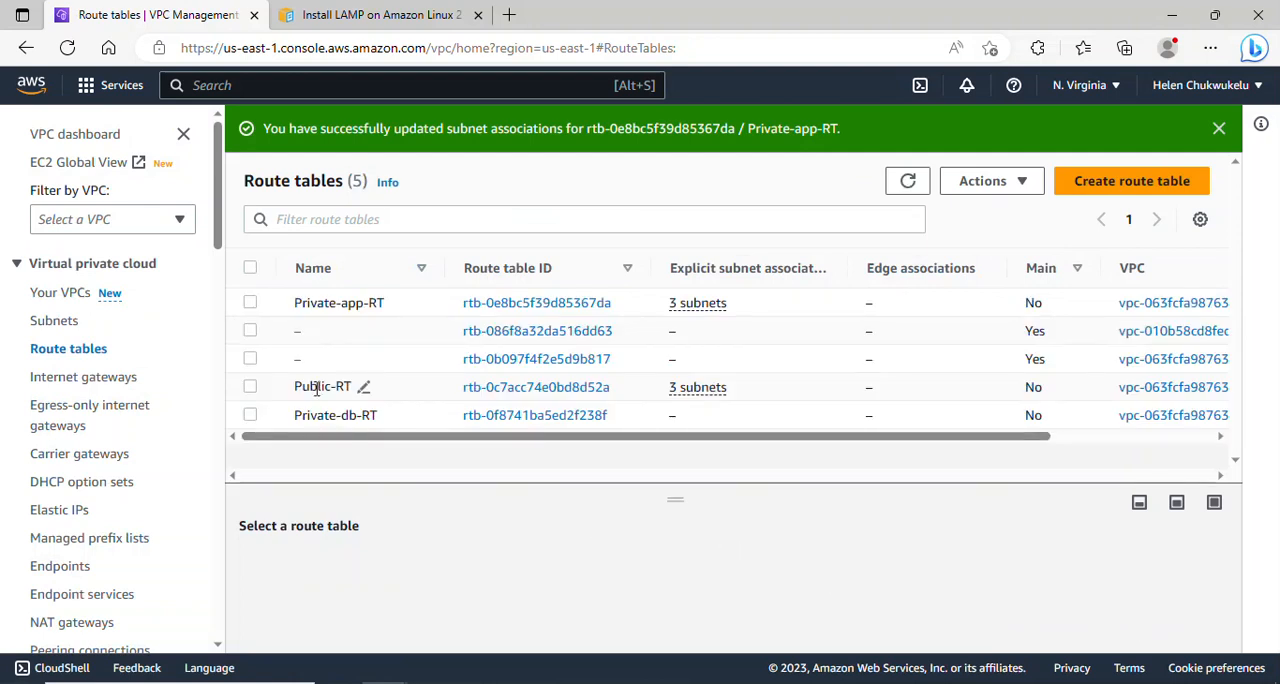
# - Select the Private-db-RT route table in the route tables list
pyautogui.click(251, 415)
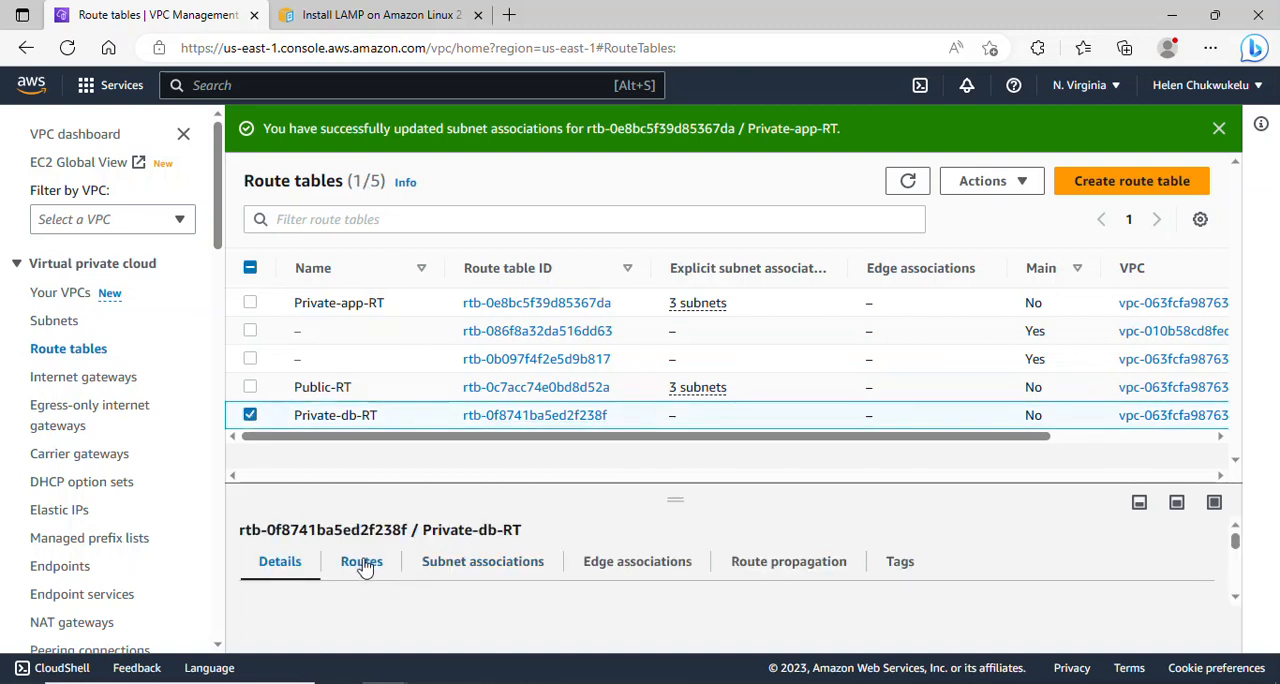
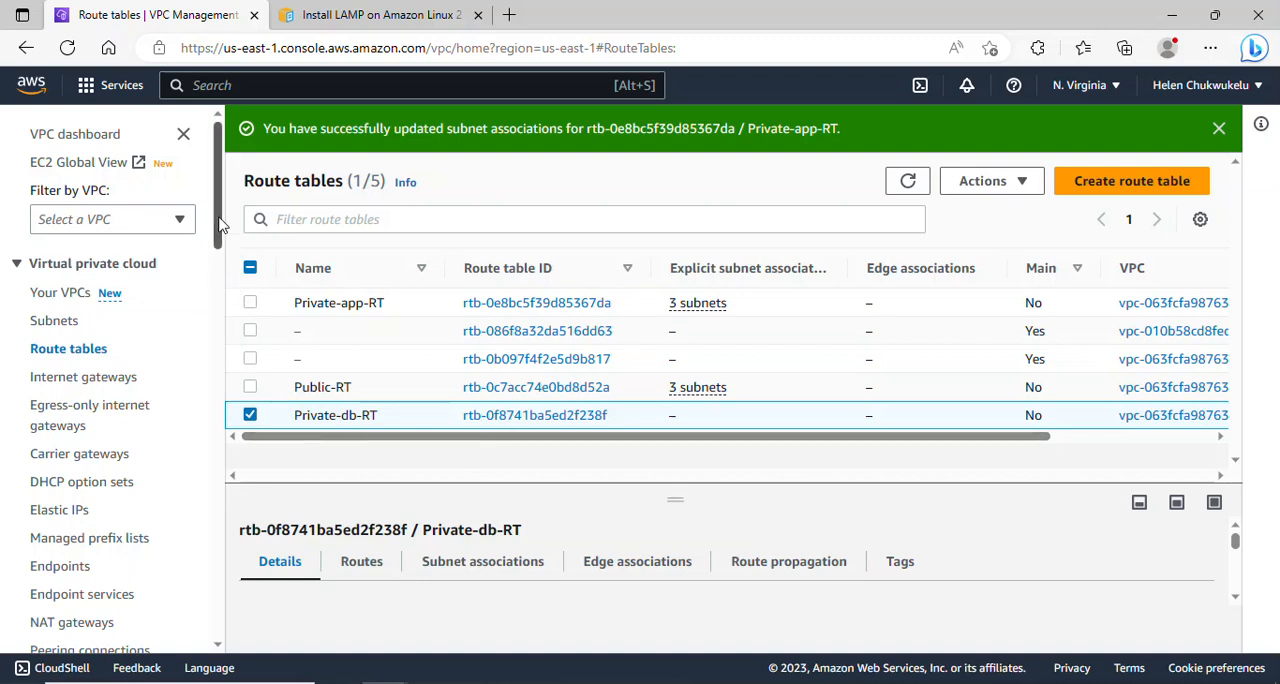
# - Add a 0.0.0.0/0 route targeting the NAT gateway Nat-gateway-AZ1 to Private-db-RT and save the routes
pyautogui.moveTo(219, 218)
pyautogui.mouseDown()
pyautogui.moveTo(219, 242)
pyautogui.moveTo(219, 195)
pyautogui.mouseUp()
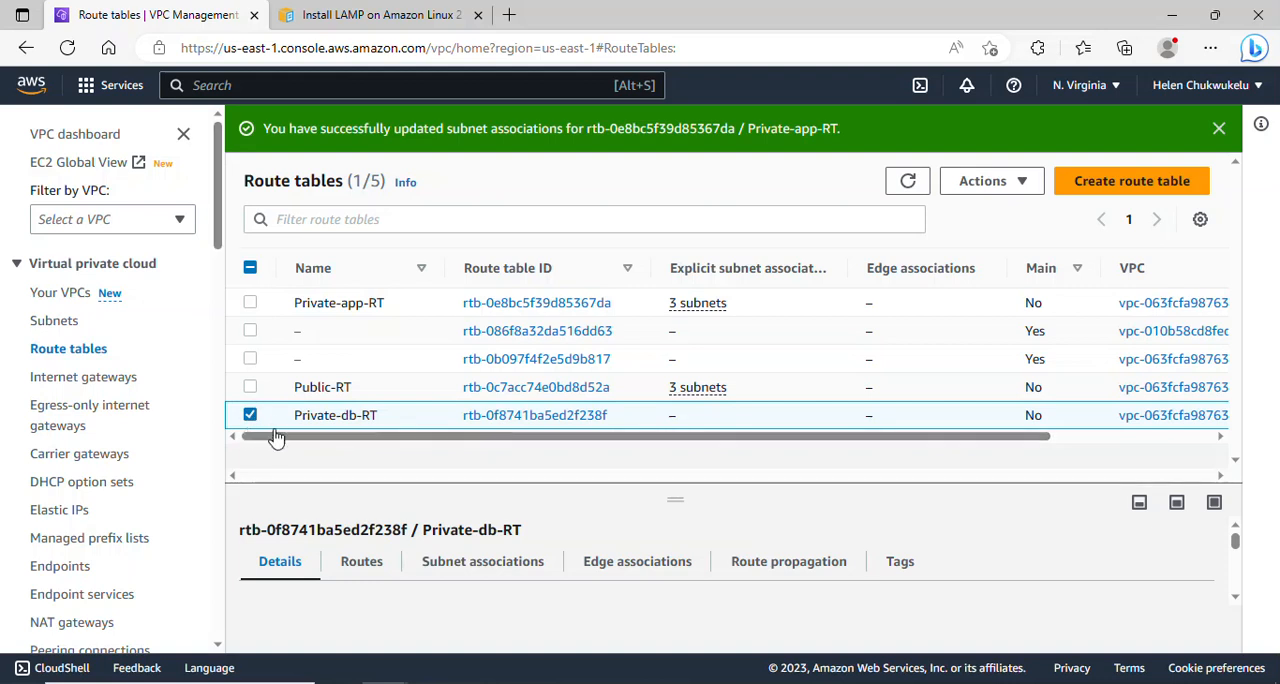
pyautogui.click(362, 566)
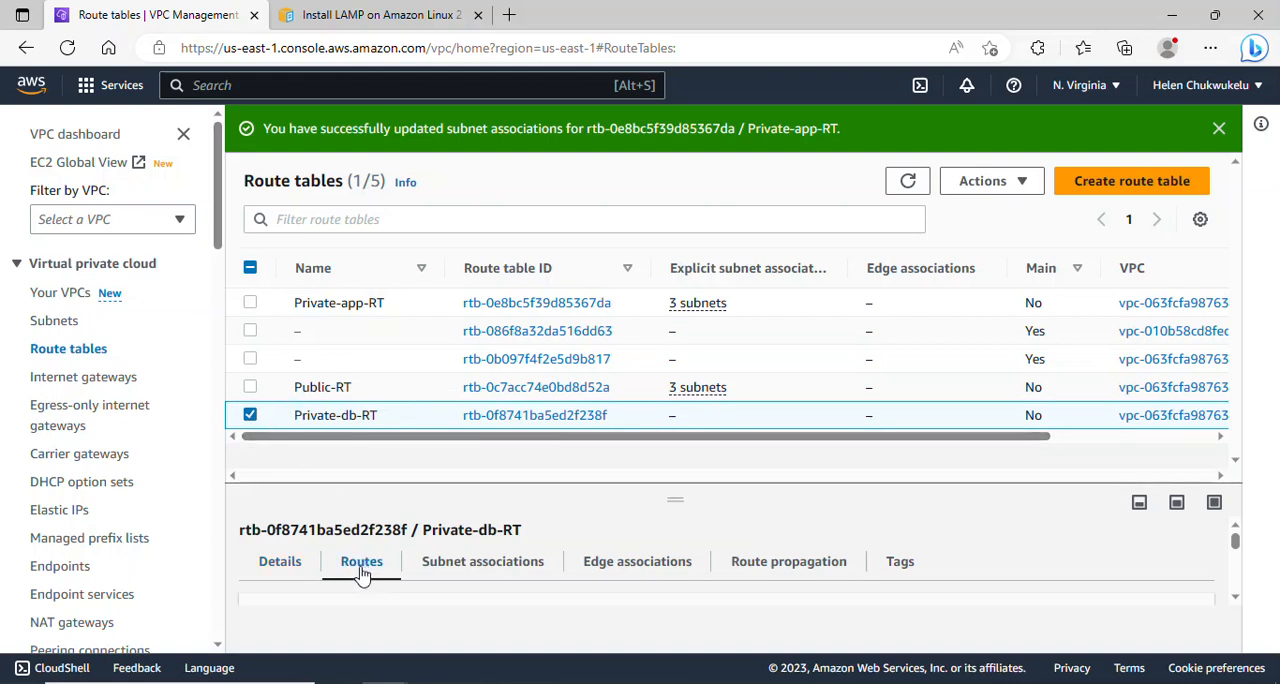
pyautogui.moveTo(1235, 540); pyautogui.dragTo(1237, 558)
pyautogui.click(1141, 557)
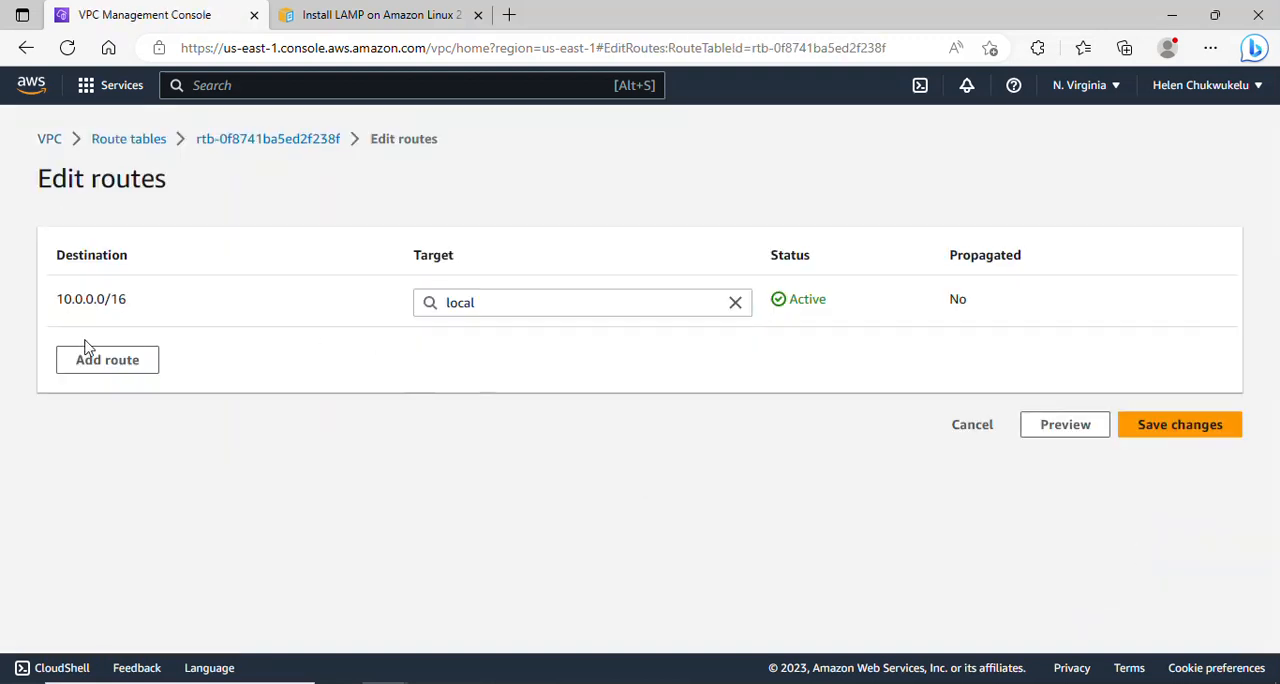
pyautogui.click(109, 362)
pyautogui.click(160, 352)
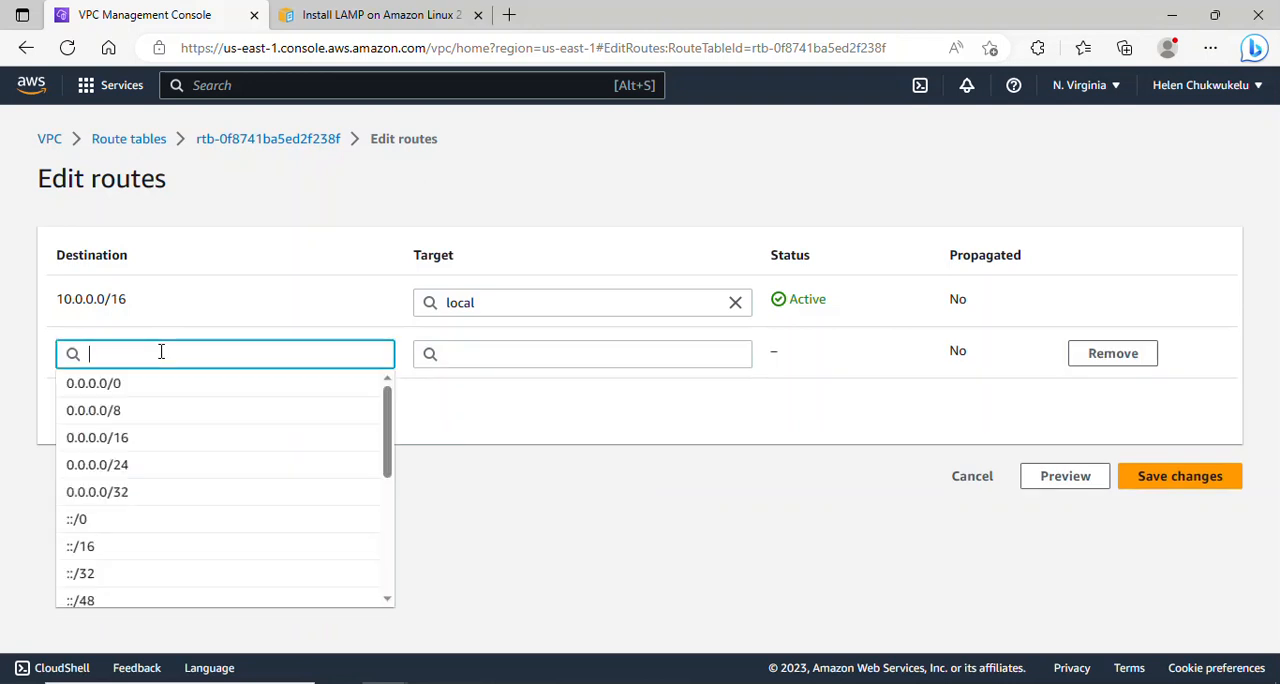
pyautogui.click(160, 390)
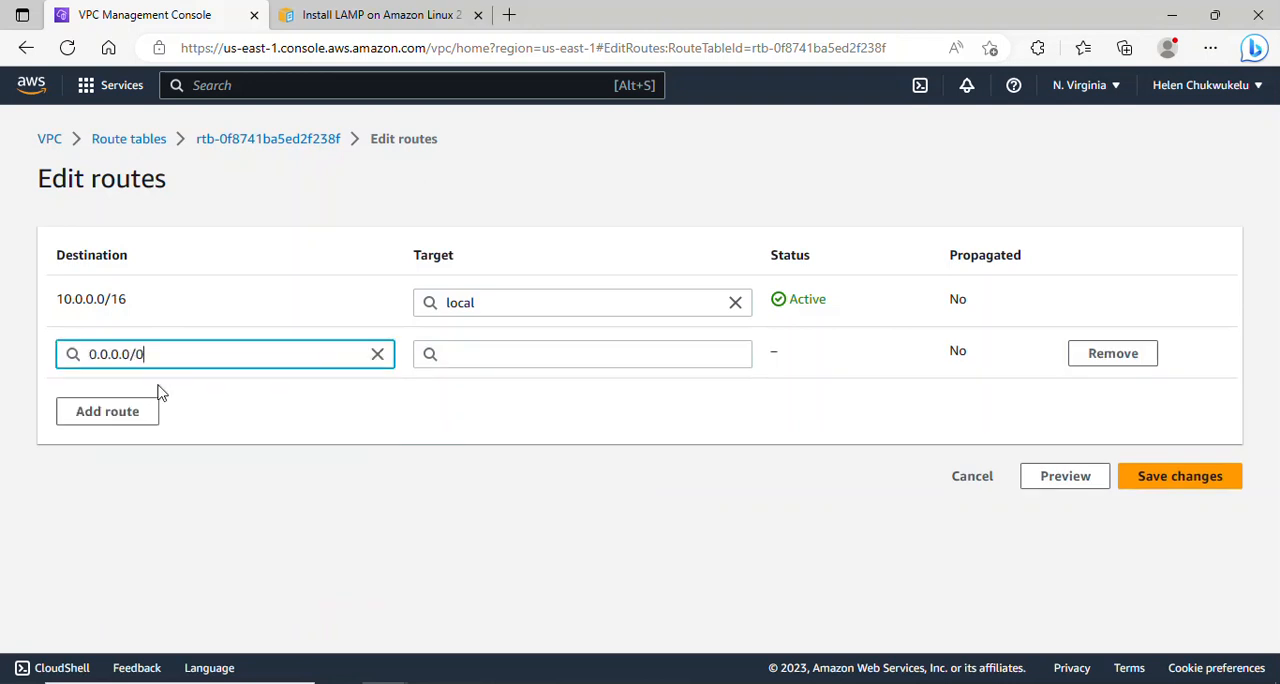
pyautogui.click(600, 361)
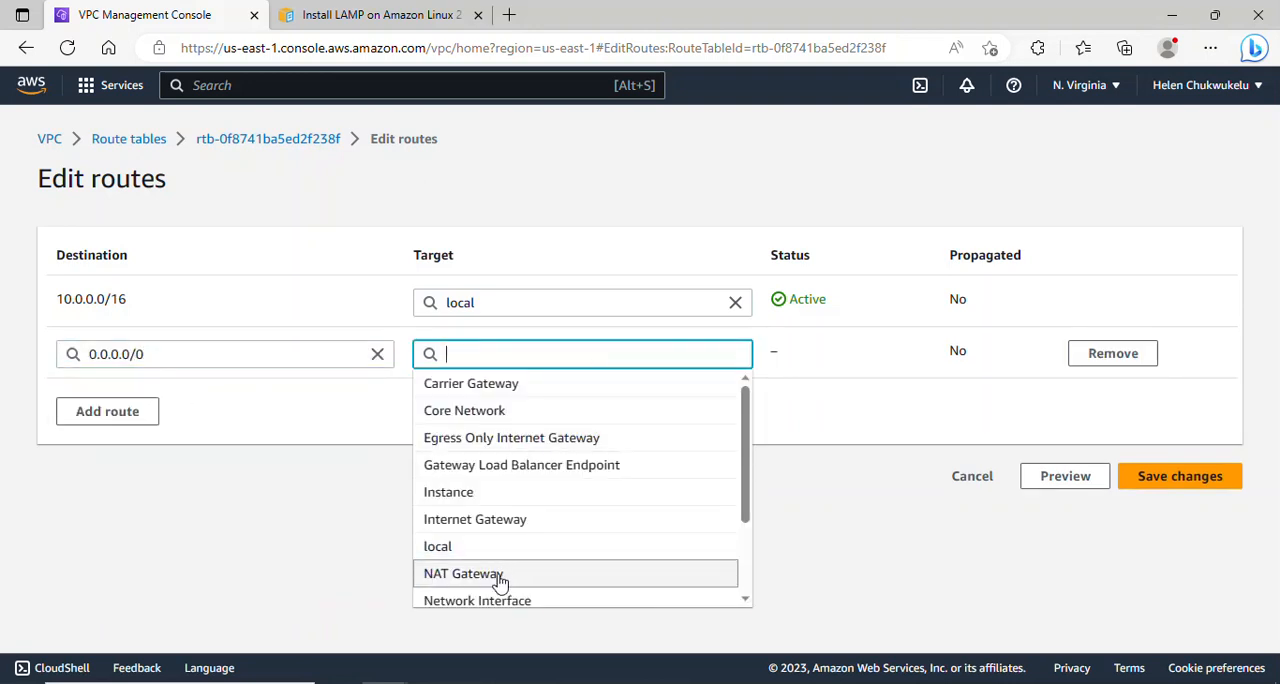
pyautogui.click(580, 580)
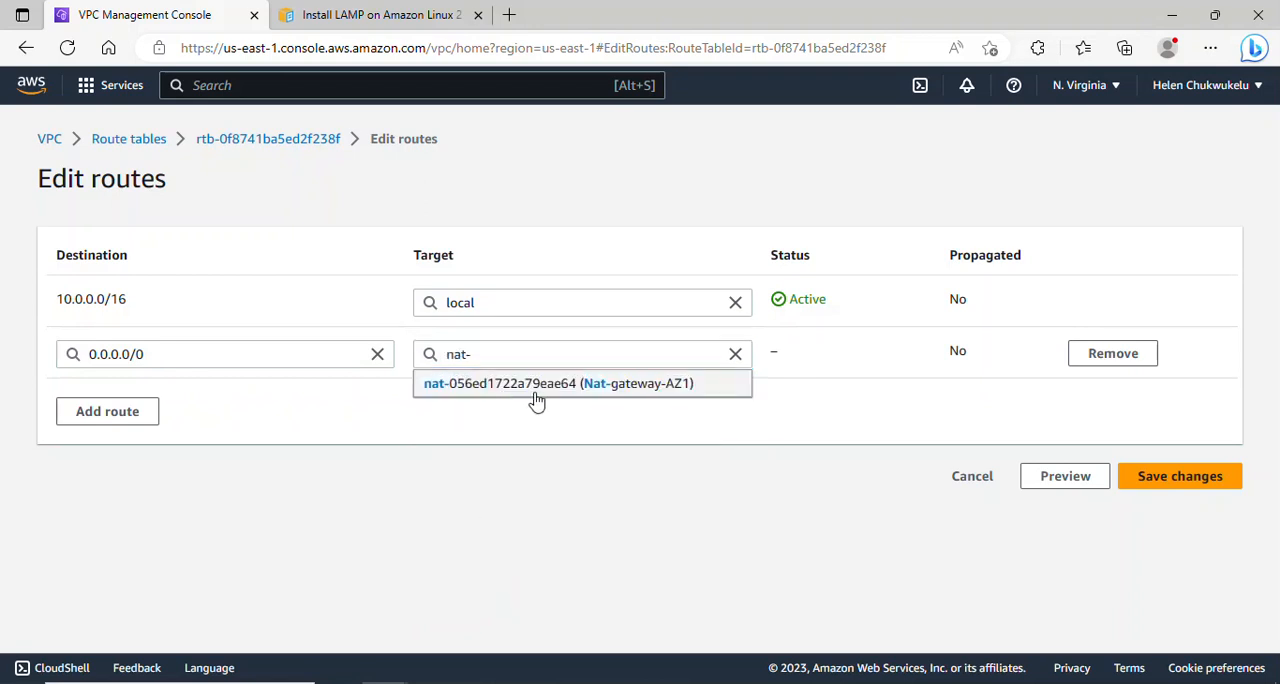
pyautogui.click(534, 400)
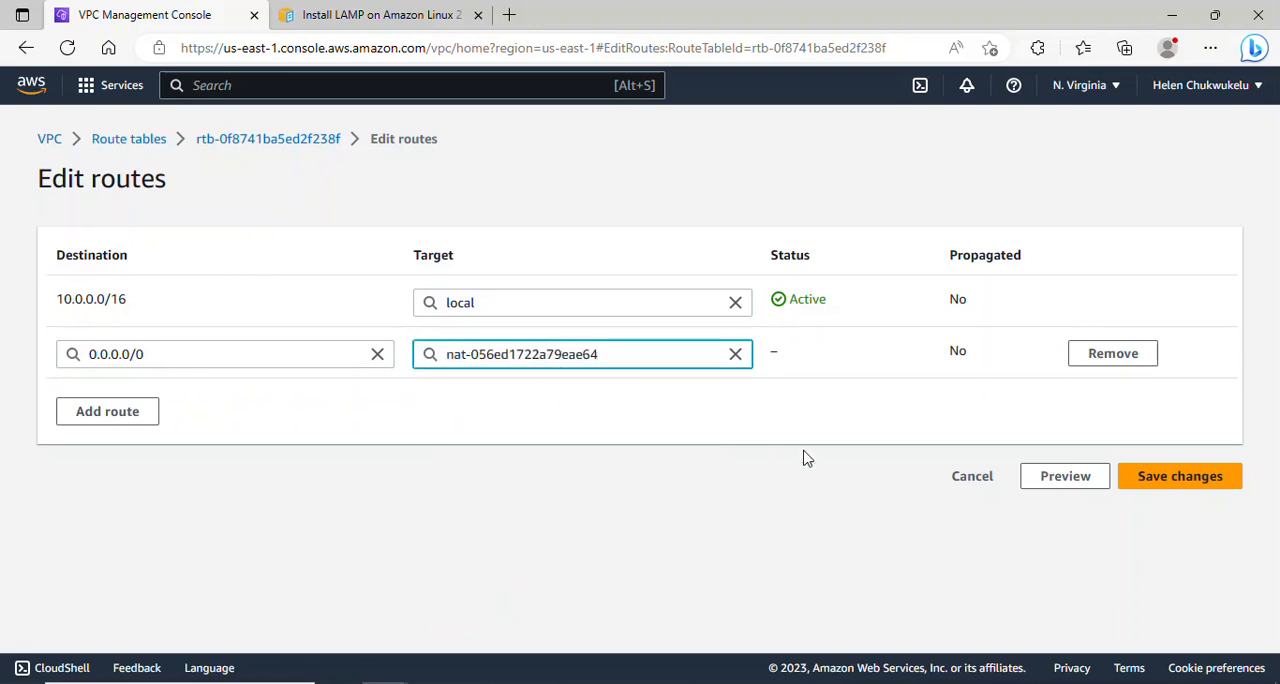
pyautogui.click(1178, 478)
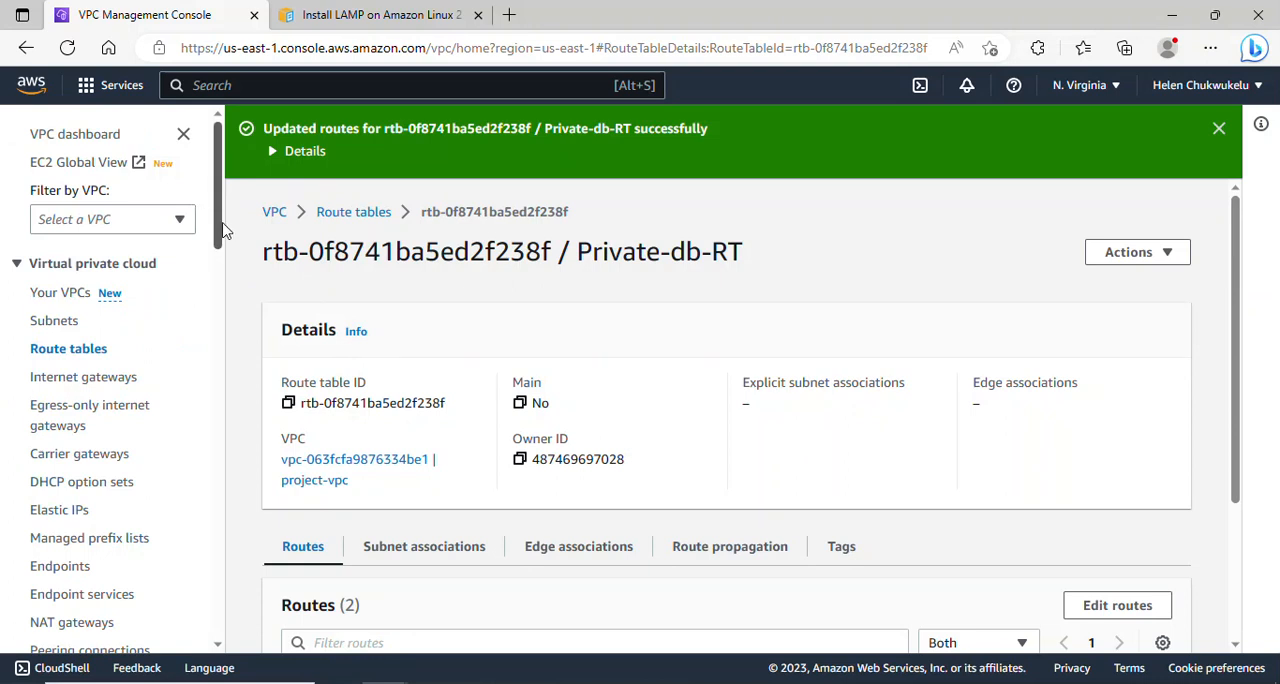
# - Open the subnets list and clear the selection of Public-subnet-AZ1
pyautogui.moveTo(224, 231)
pyautogui.mouseDown()
pyautogui.moveTo(223, 263)
pyautogui.moveTo(222, 232)
pyautogui.mouseUp()
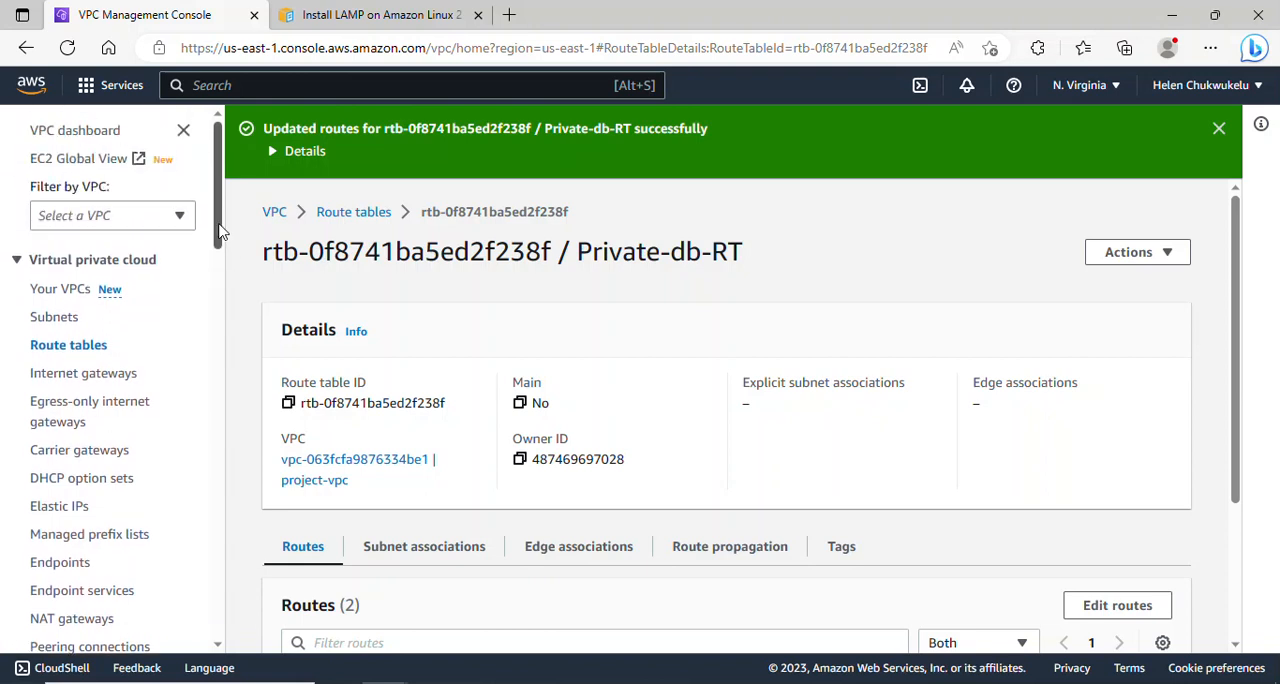
pyautogui.click(63, 316)
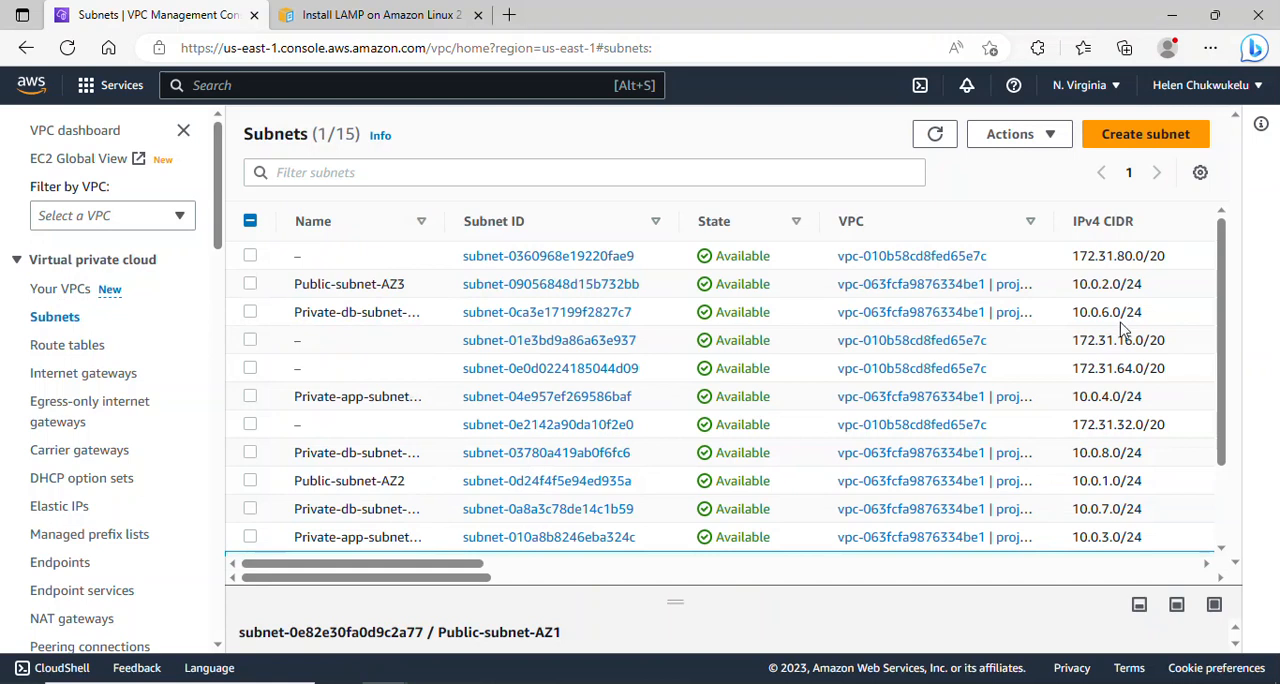
pyautogui.moveTo(1222, 325); pyautogui.dragTo(1223, 439)
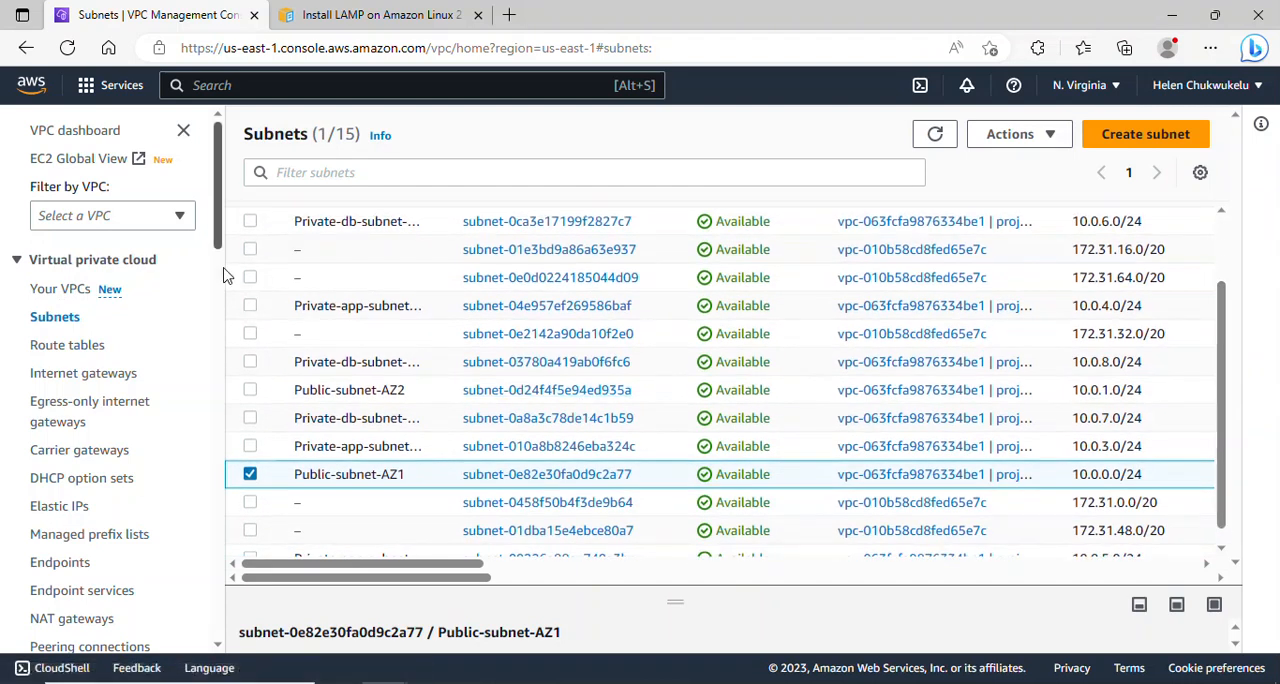
pyautogui.click(251, 476)
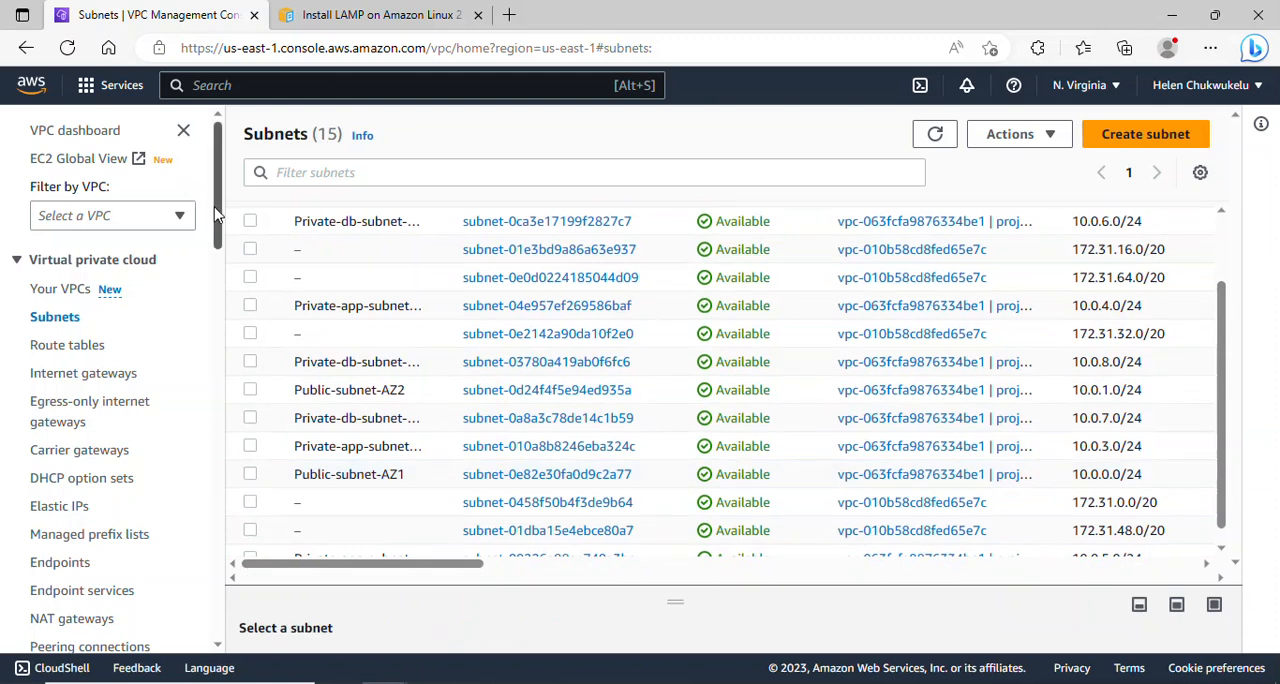
# - Return to the route tables list and briefly view the routes of Private-app-RT
pyautogui.moveTo(220, 222)
pyautogui.mouseDown()
pyautogui.moveTo(220, 248)
pyautogui.moveTo(224, 226)
pyautogui.mouseUp()
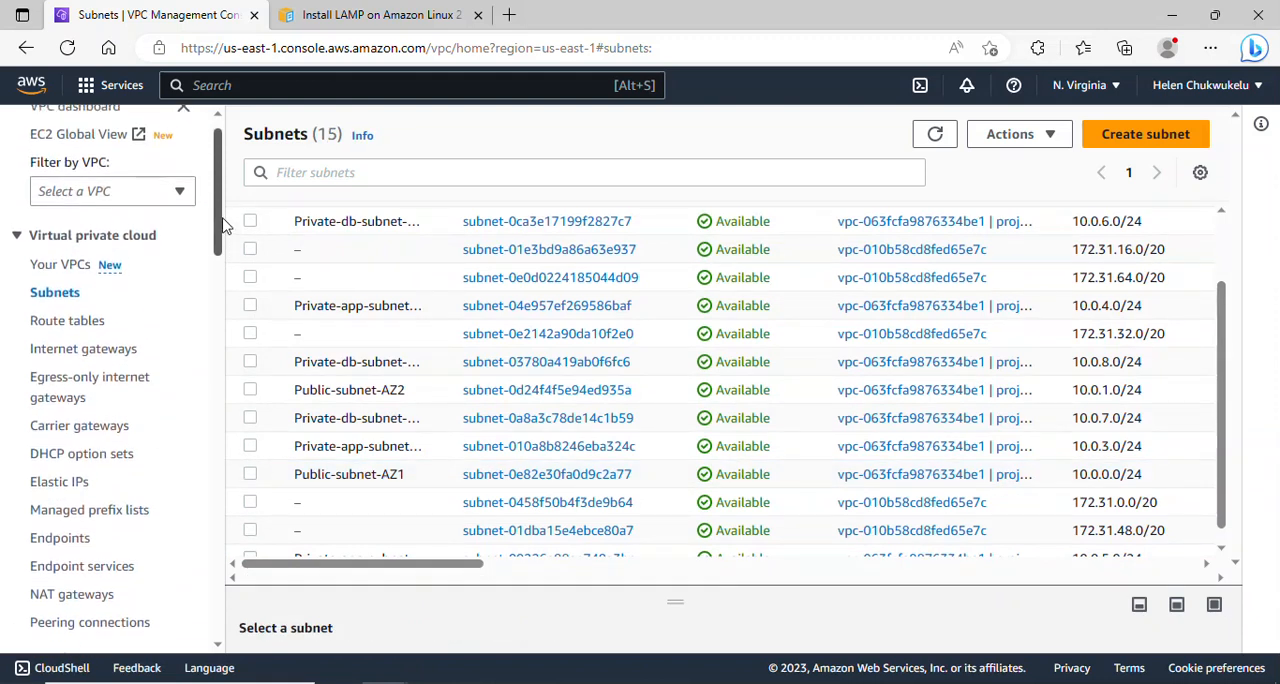
pyautogui.click(87, 330)
pyautogui.scroll(-1, 217, 228)
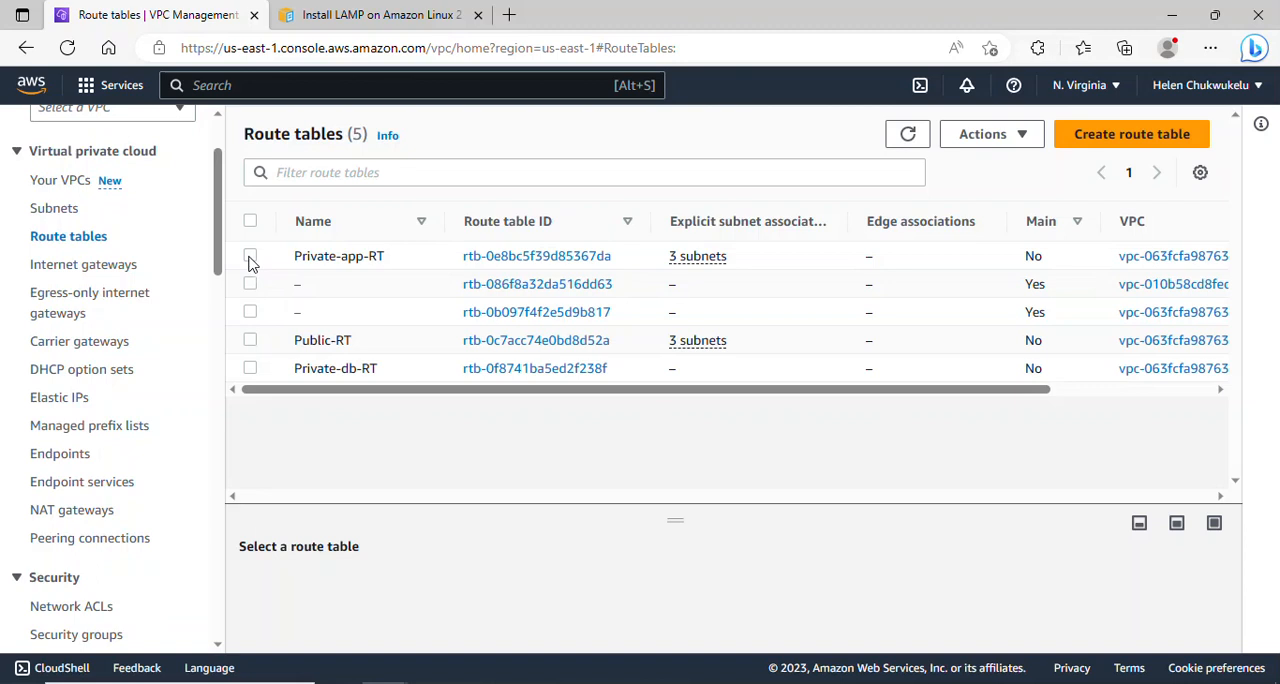
pyautogui.click(250, 257)
pyautogui.click(362, 584)
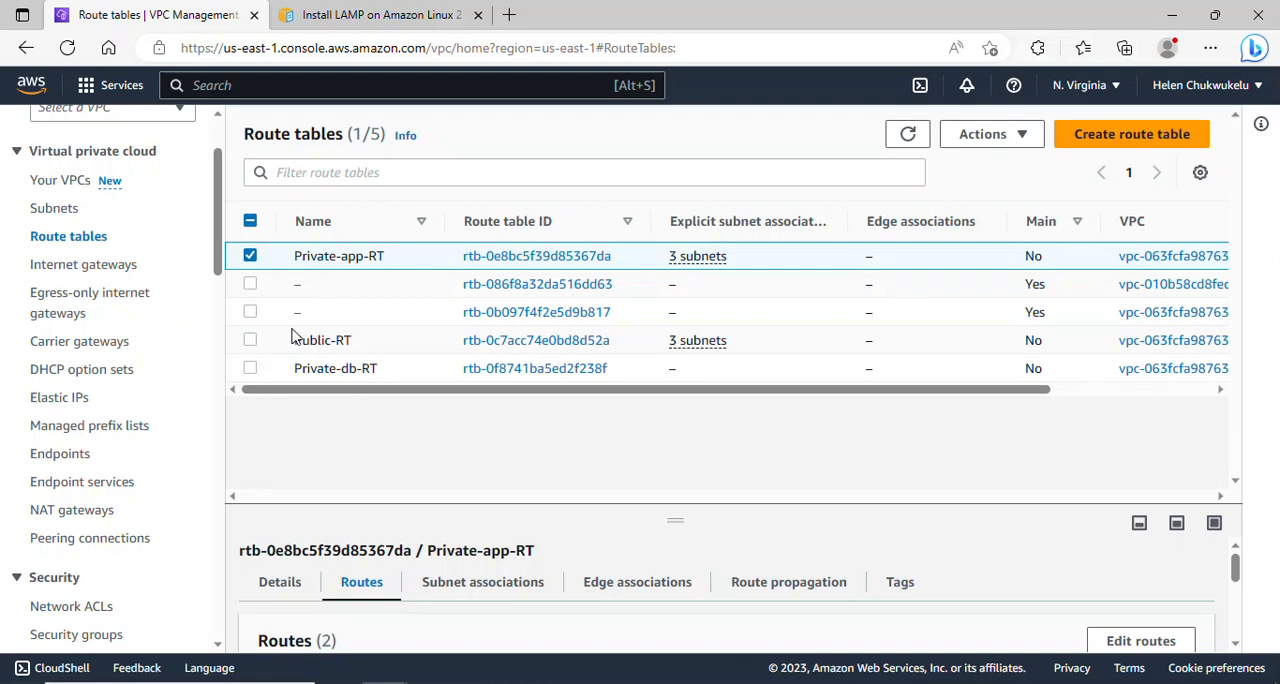
pyautogui.click(248, 256)
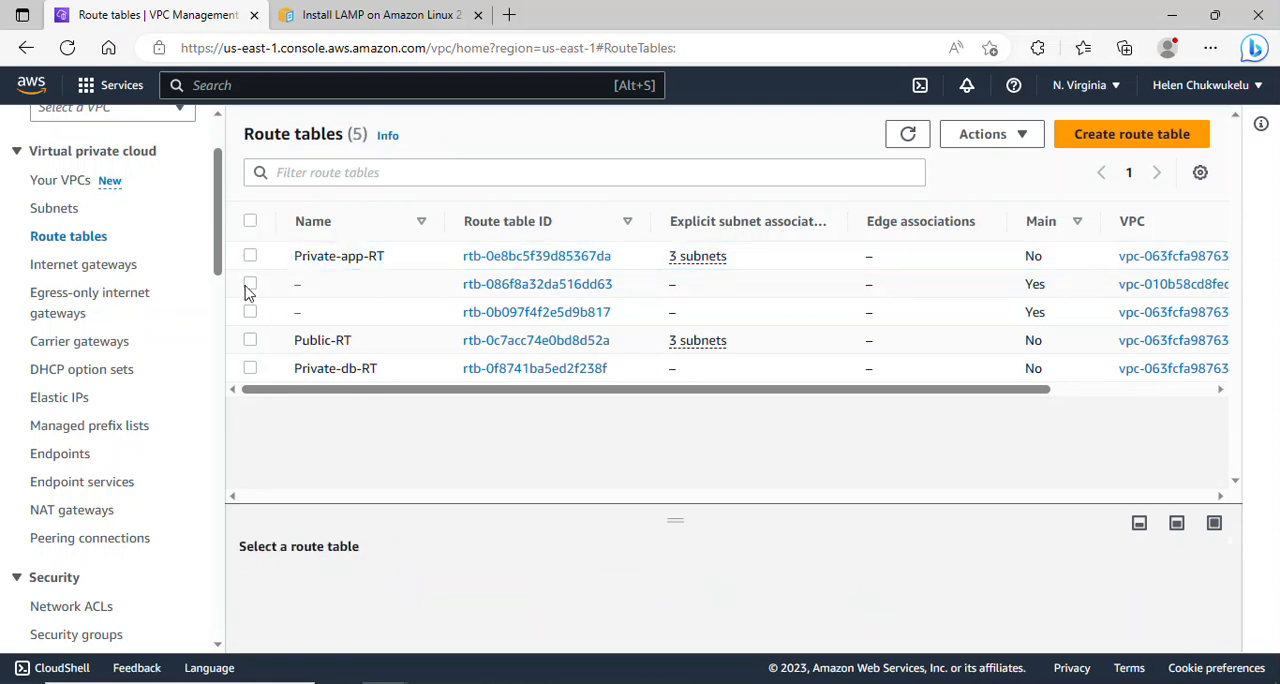
# - Review the routes and explicit subnet associations of the Public-RT route table
pyautogui.click(249, 341)
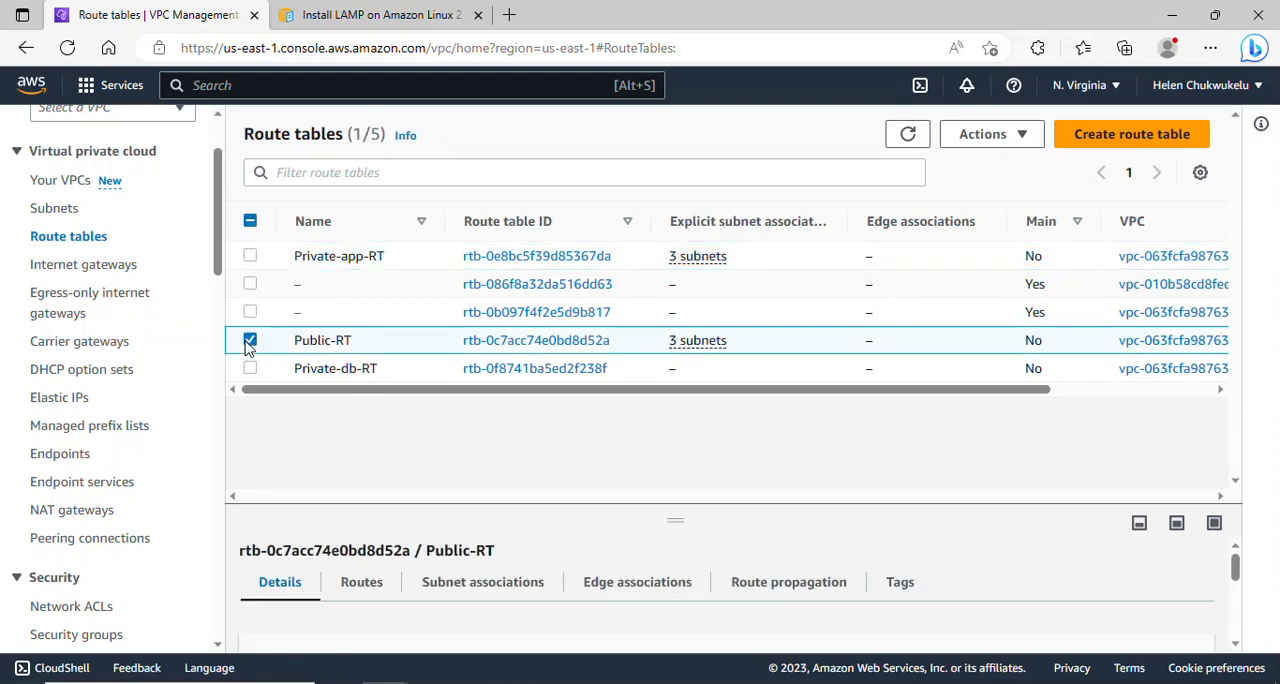
pyautogui.click(367, 592)
pyautogui.moveTo(1236, 580); pyautogui.dragTo(1238, 618)
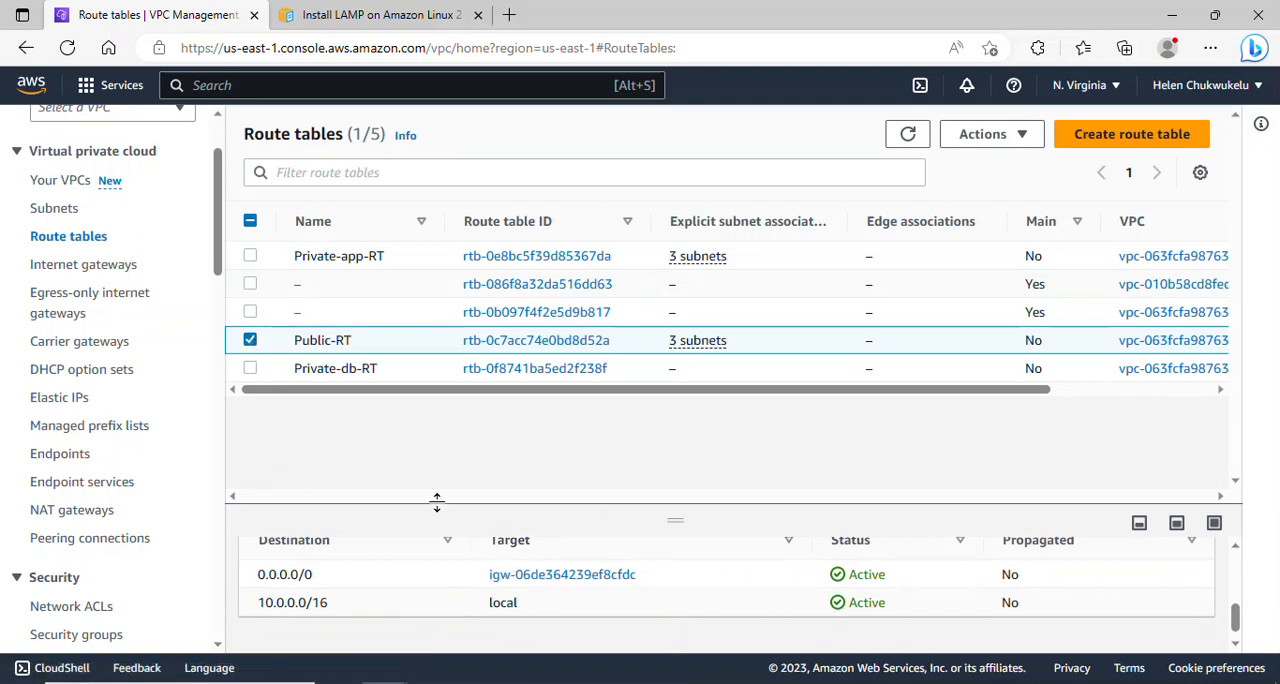
pyautogui.scroll(3, 1236, 612)
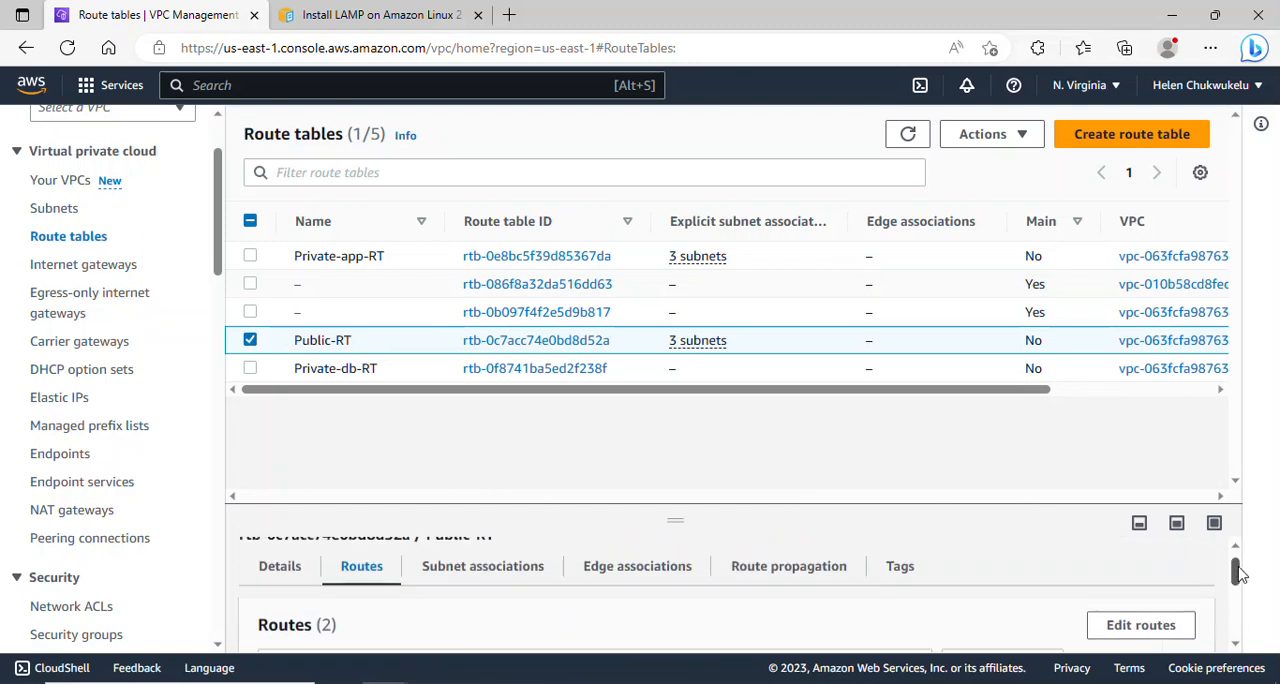
pyautogui.click(505, 566)
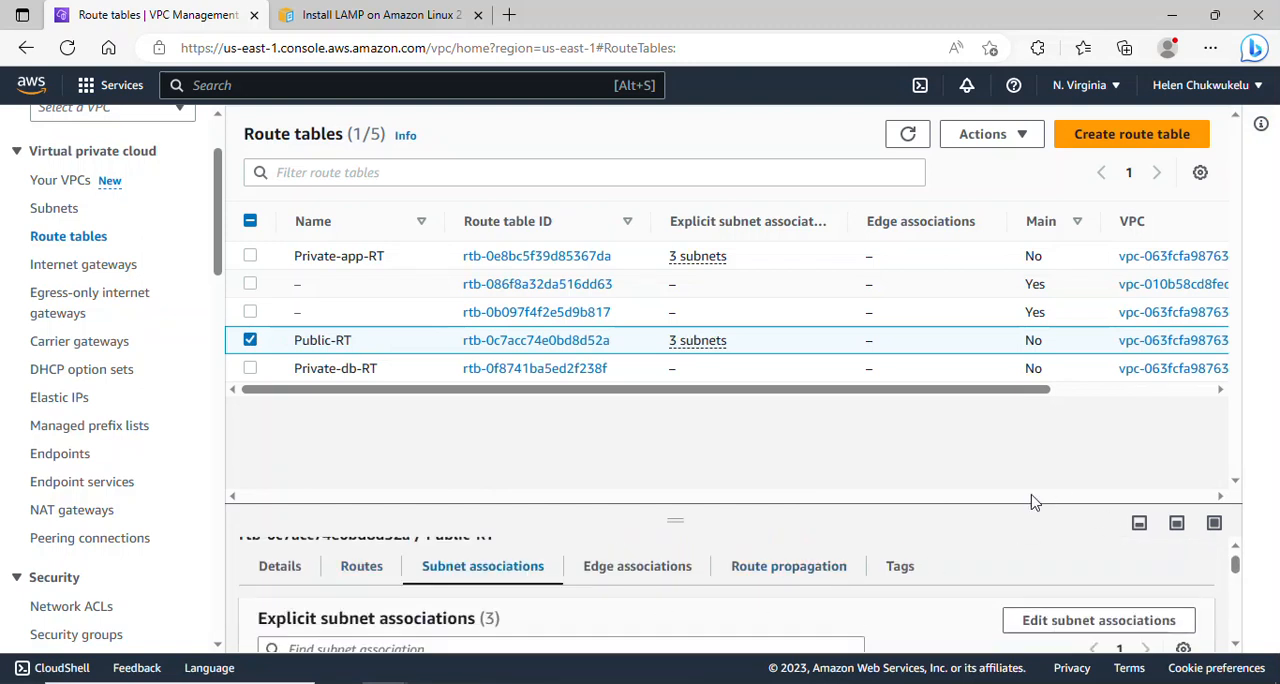
pyautogui.moveTo(675, 507); pyautogui.dragTo(665, 298)
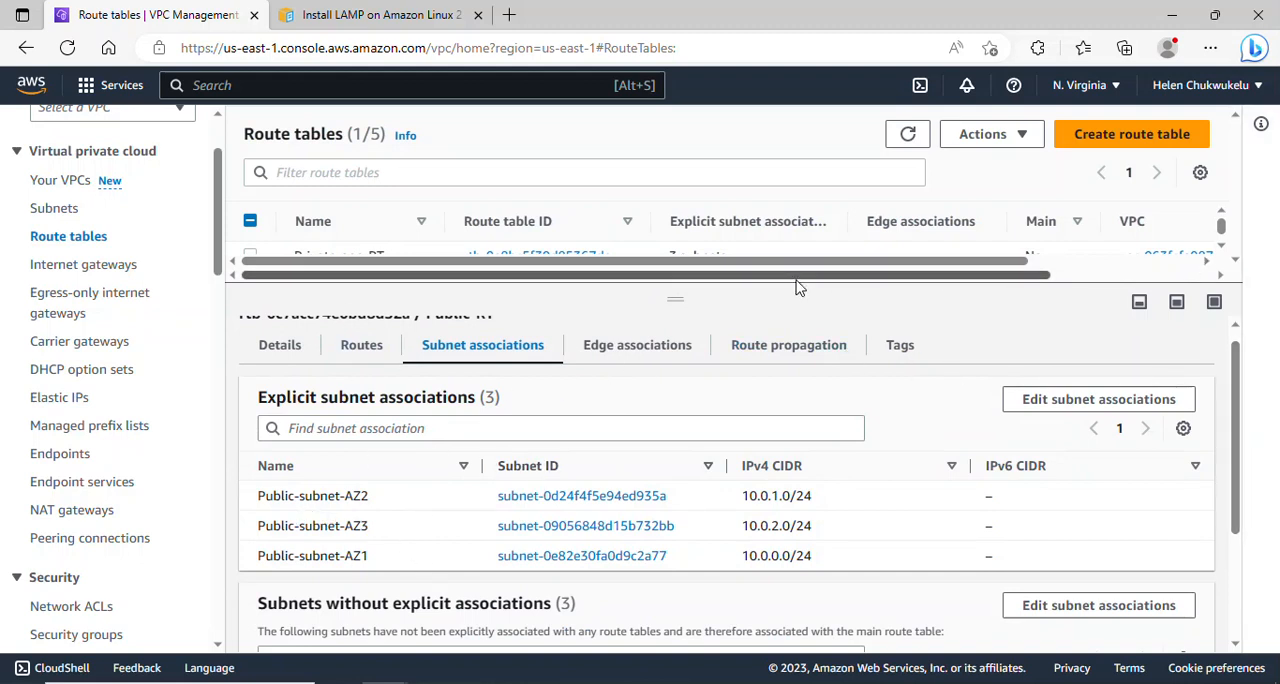
pyautogui.moveTo(675, 297); pyautogui.dragTo(631, 451)
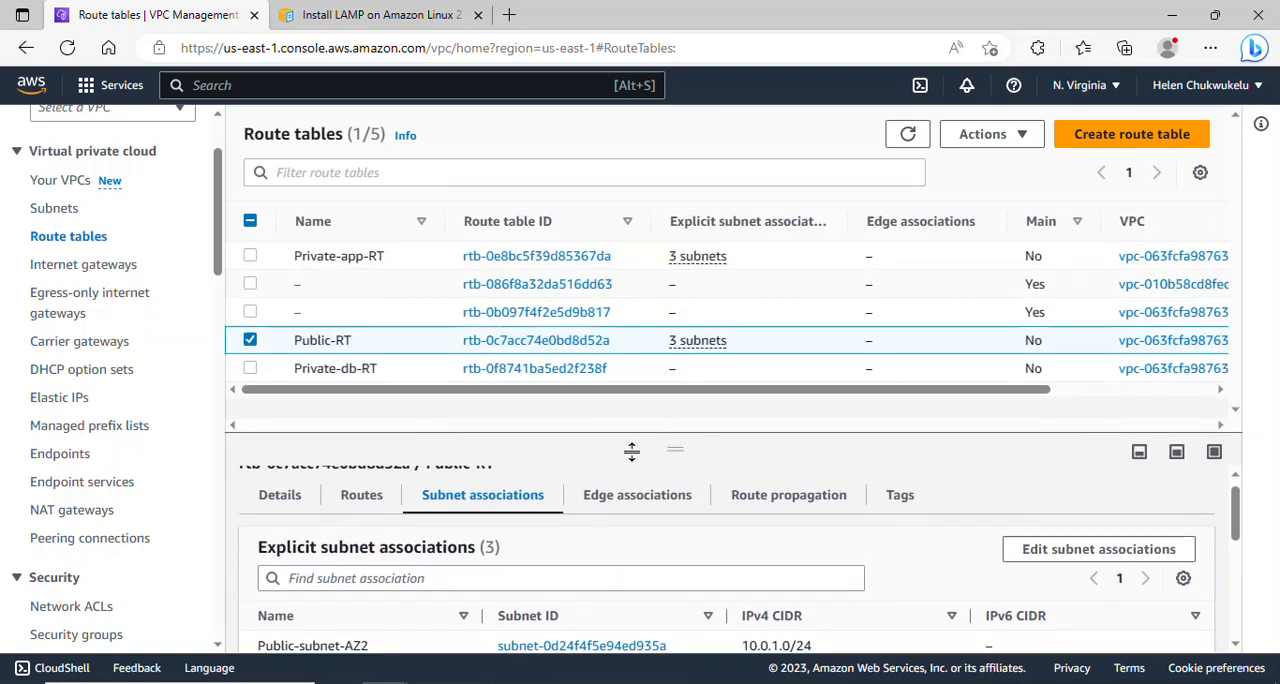
pyautogui.click(251, 341)
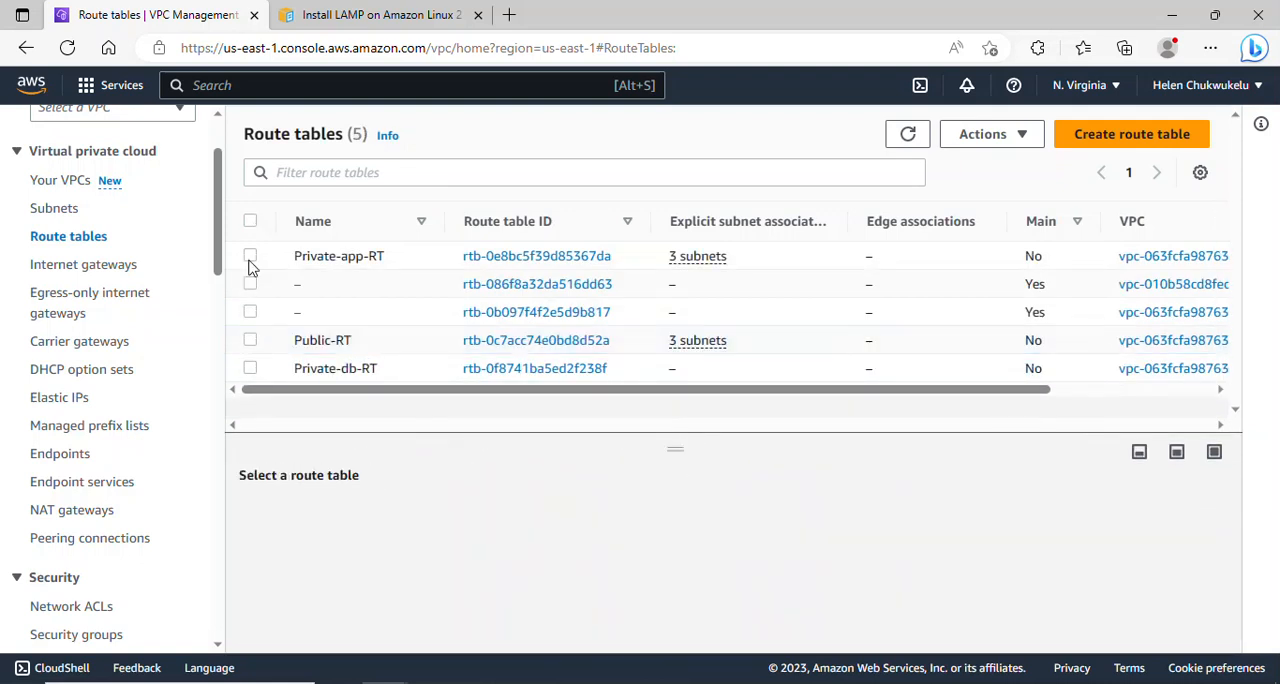
# - Review the routes and explicit subnet associations of the Private-app-RT route table
pyautogui.click(250, 259)
pyautogui.click(362, 515)
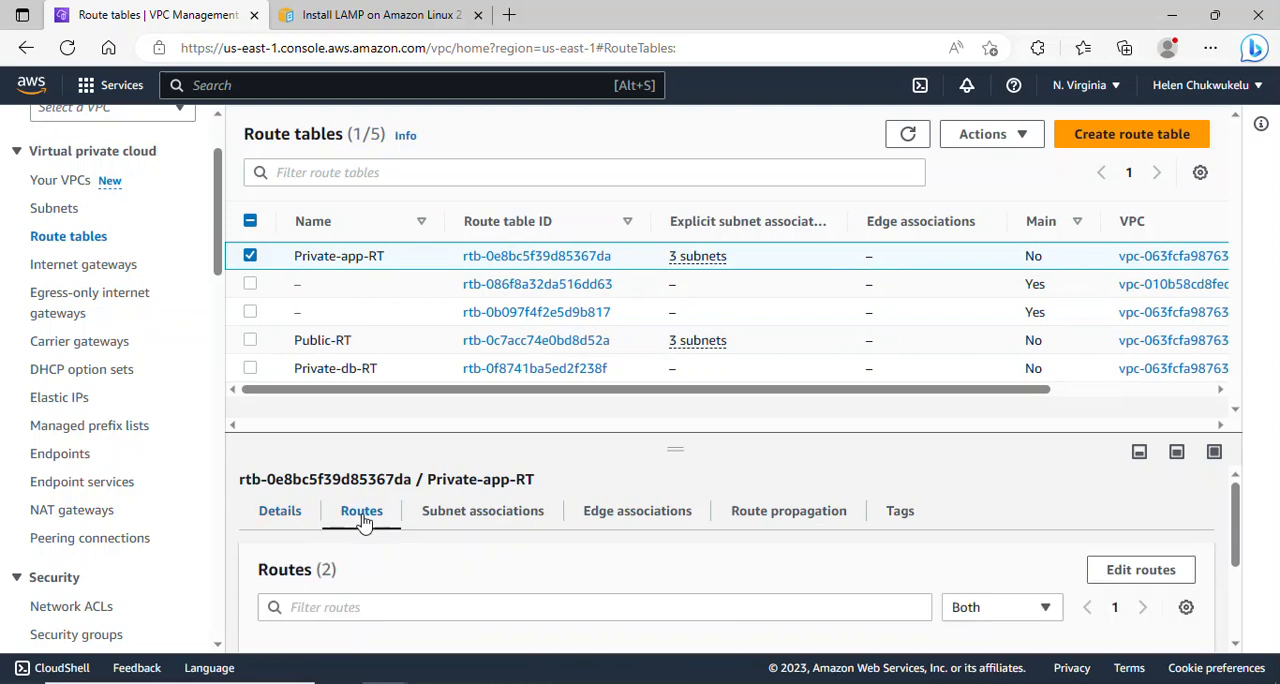
pyautogui.moveTo(1237, 528); pyautogui.dragTo(1243, 593)
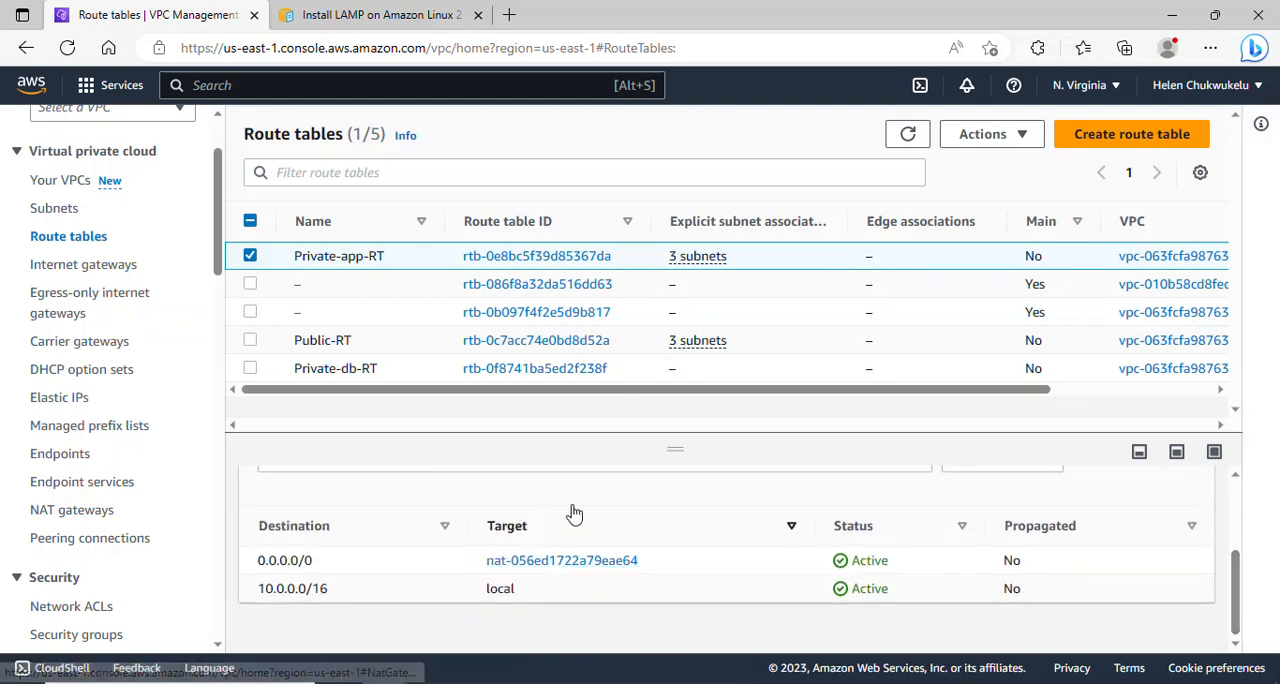
pyautogui.moveTo(1238, 580); pyautogui.dragTo(1236, 480)
pyautogui.click(480, 531)
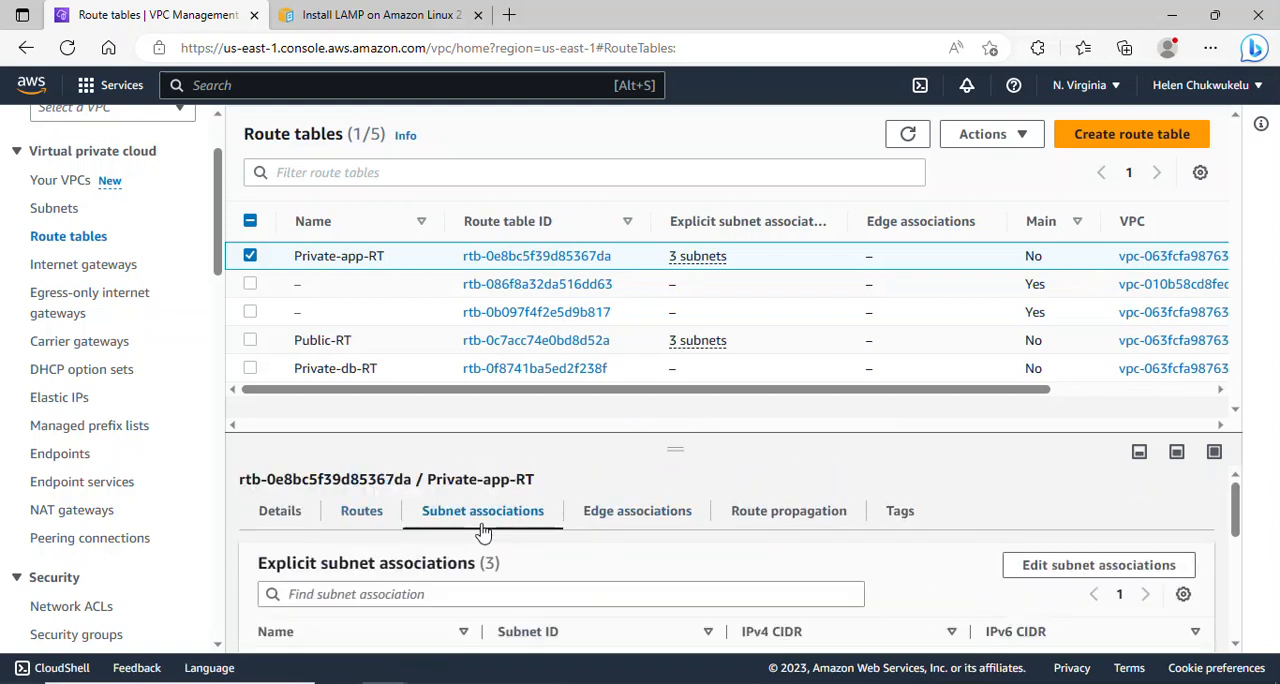
pyautogui.moveTo(1240, 515); pyautogui.dragTo(1250, 556)
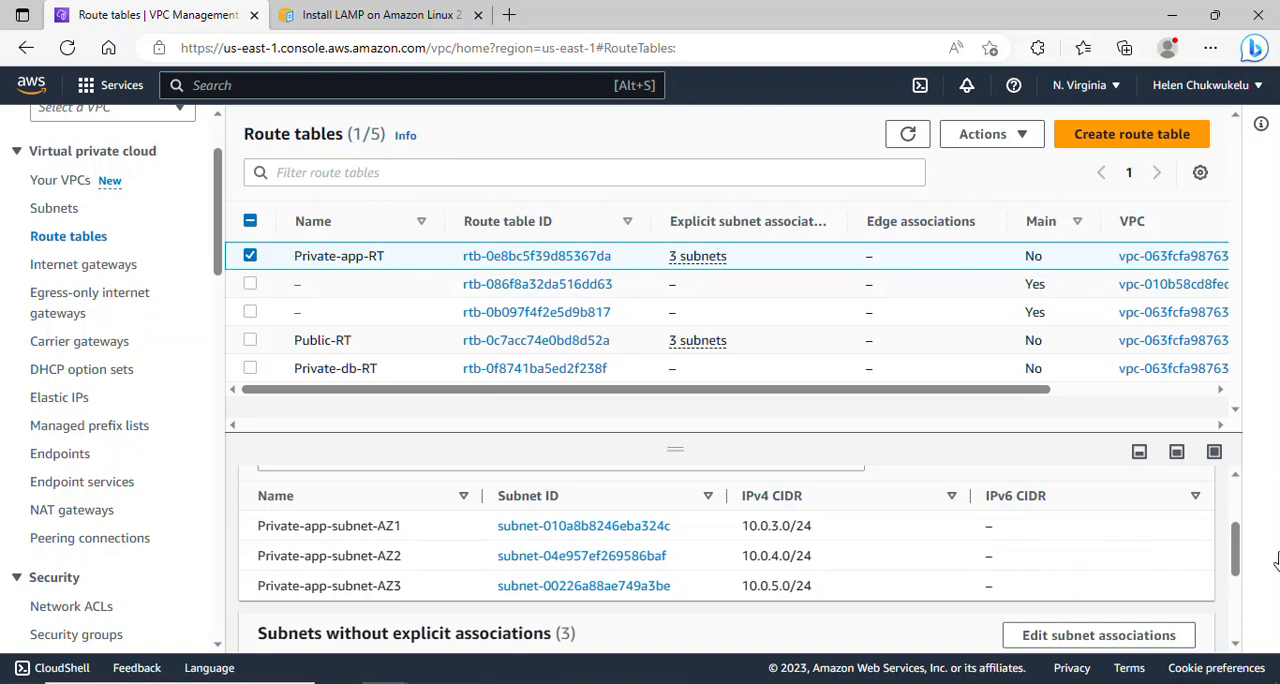
pyautogui.moveTo(1237, 548); pyautogui.dragTo(1237, 510)
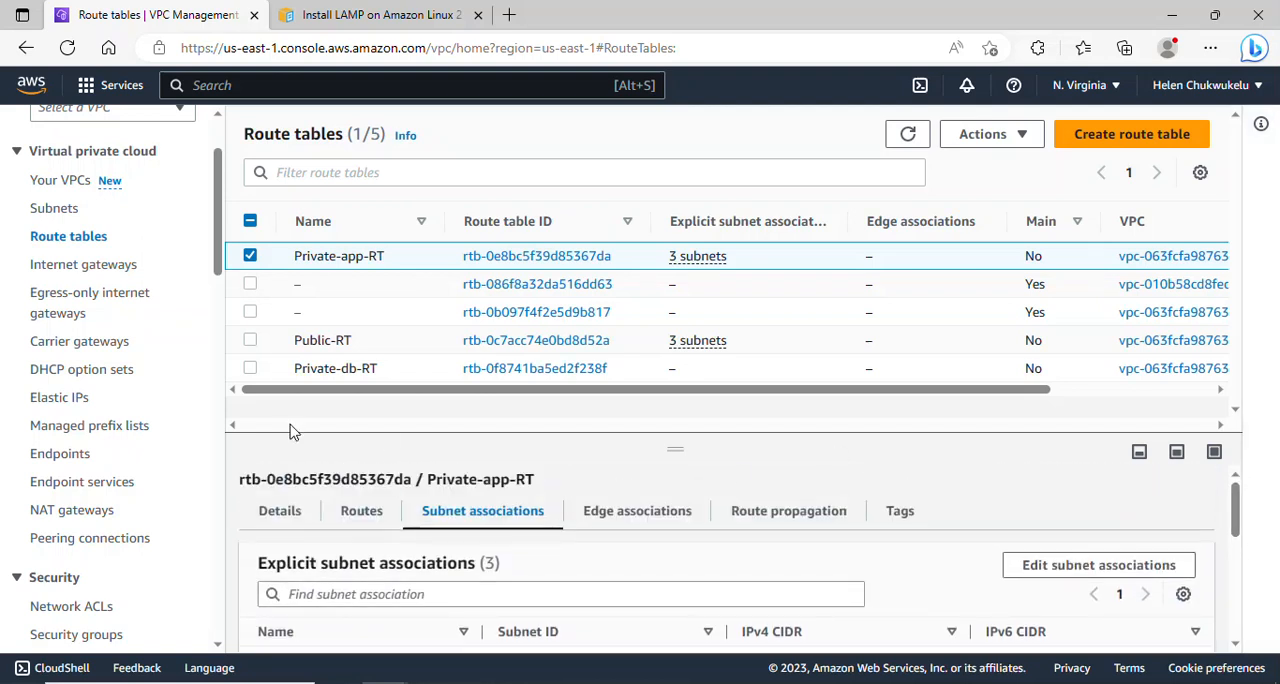
pyautogui.click(250, 258)
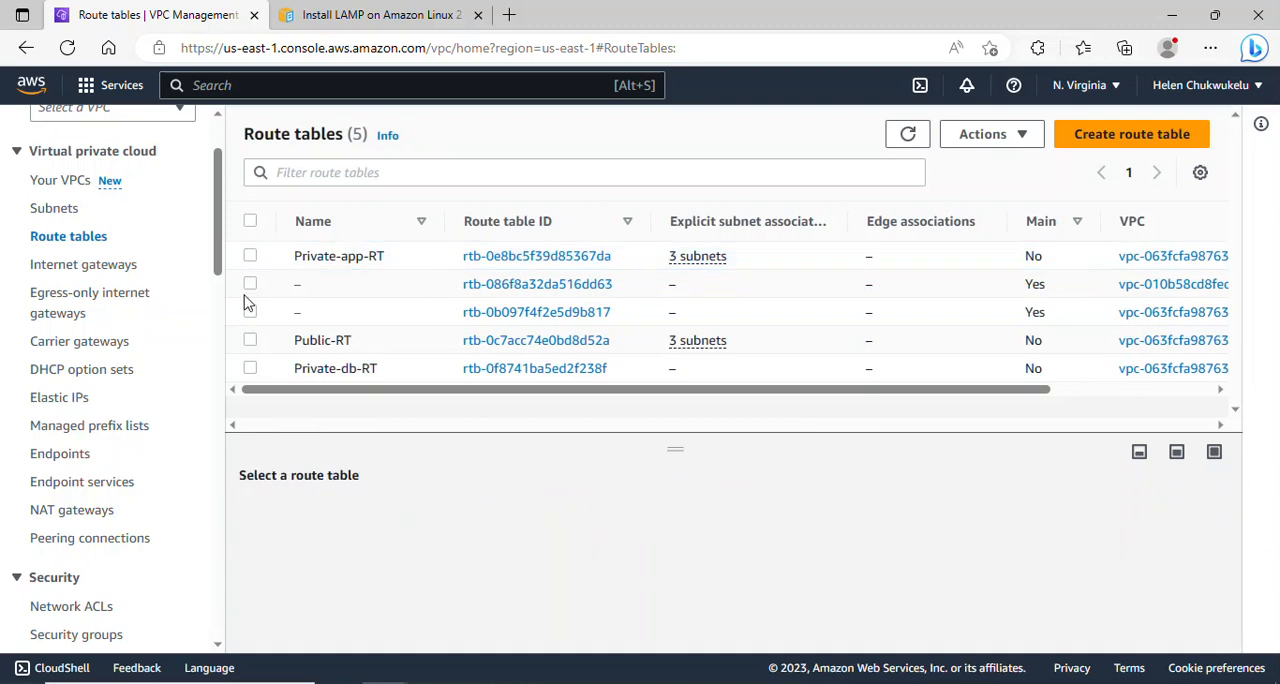
# - Select the Private-db-RT route table and view its routes
pyautogui.click(250, 368)
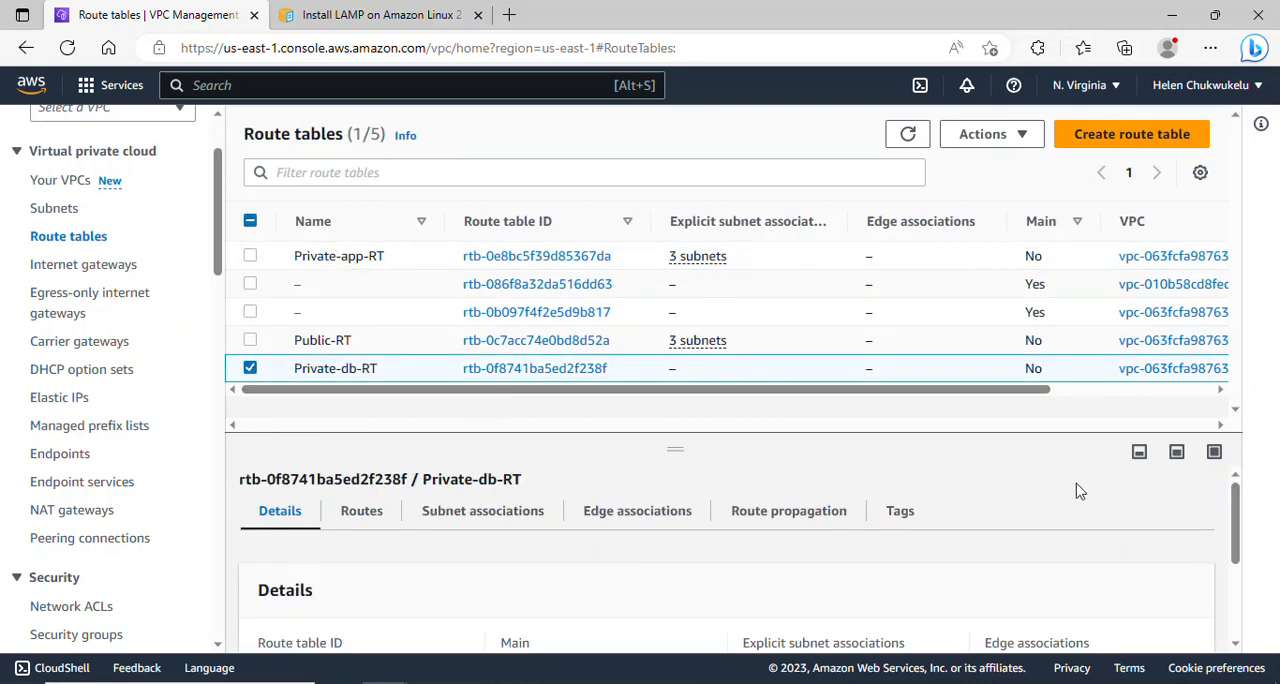
pyautogui.moveTo(1239, 506); pyautogui.dragTo(1239, 530)
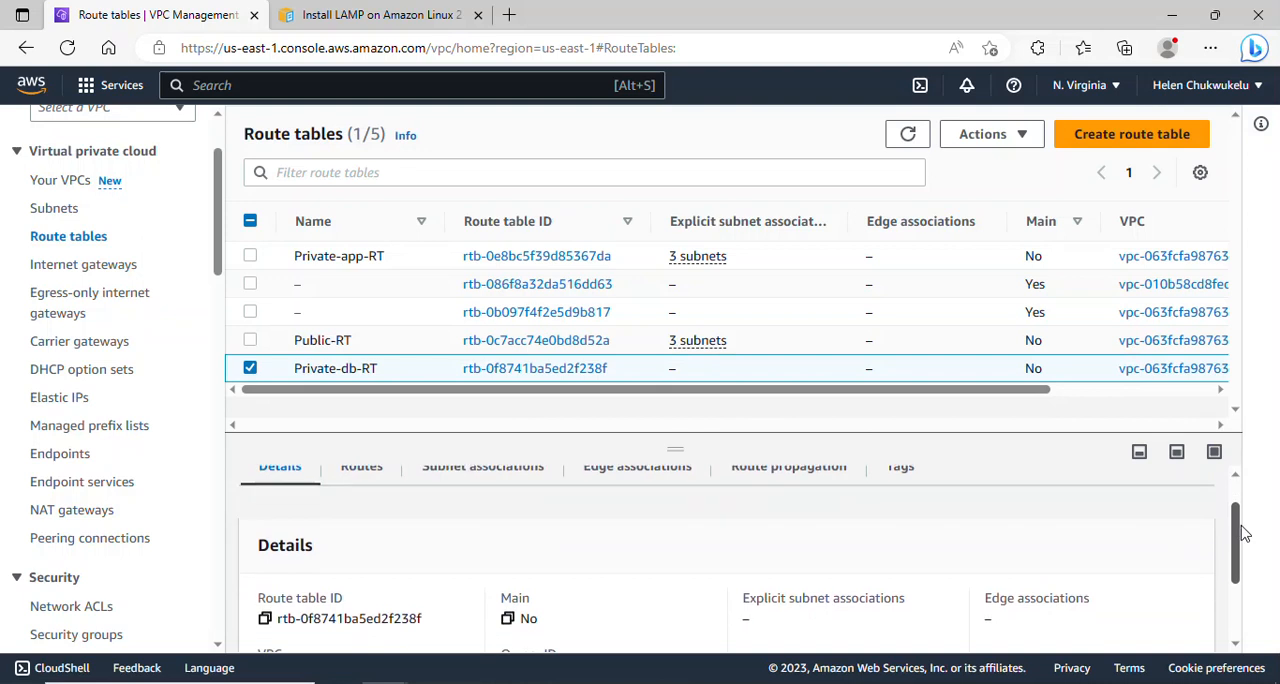
pyautogui.click(345, 473)
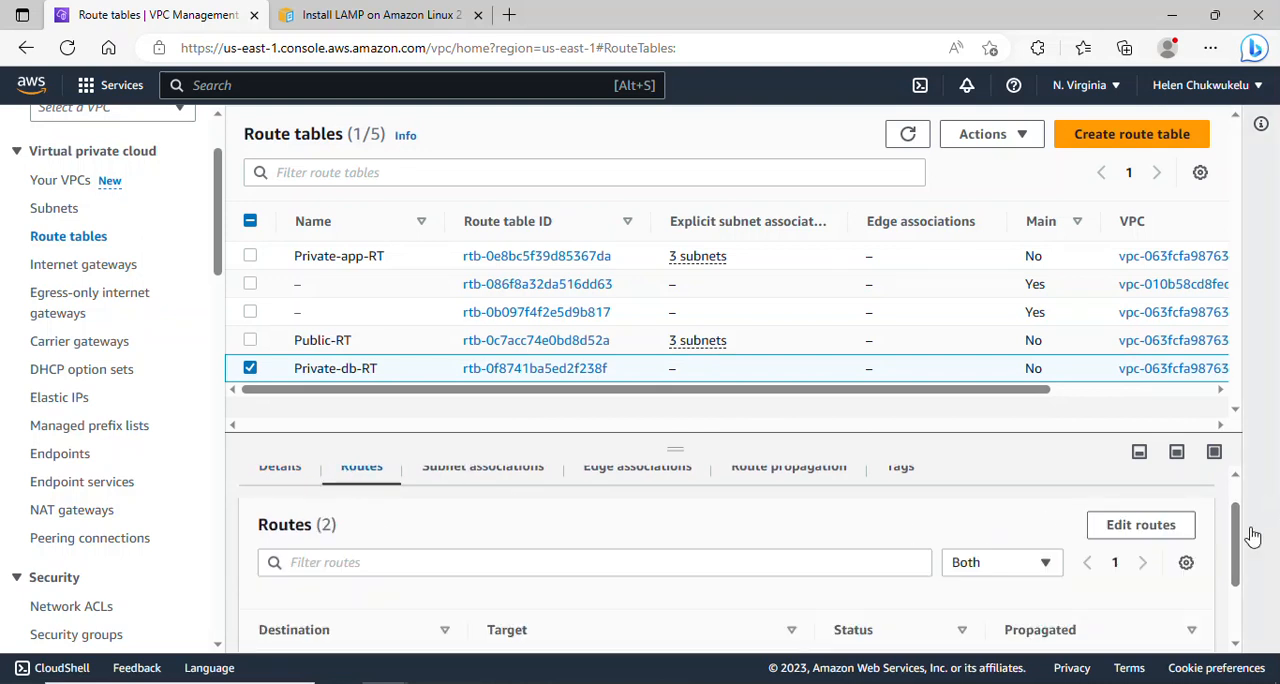
pyautogui.moveTo(1238, 541); pyautogui.dragTo(1237, 500)
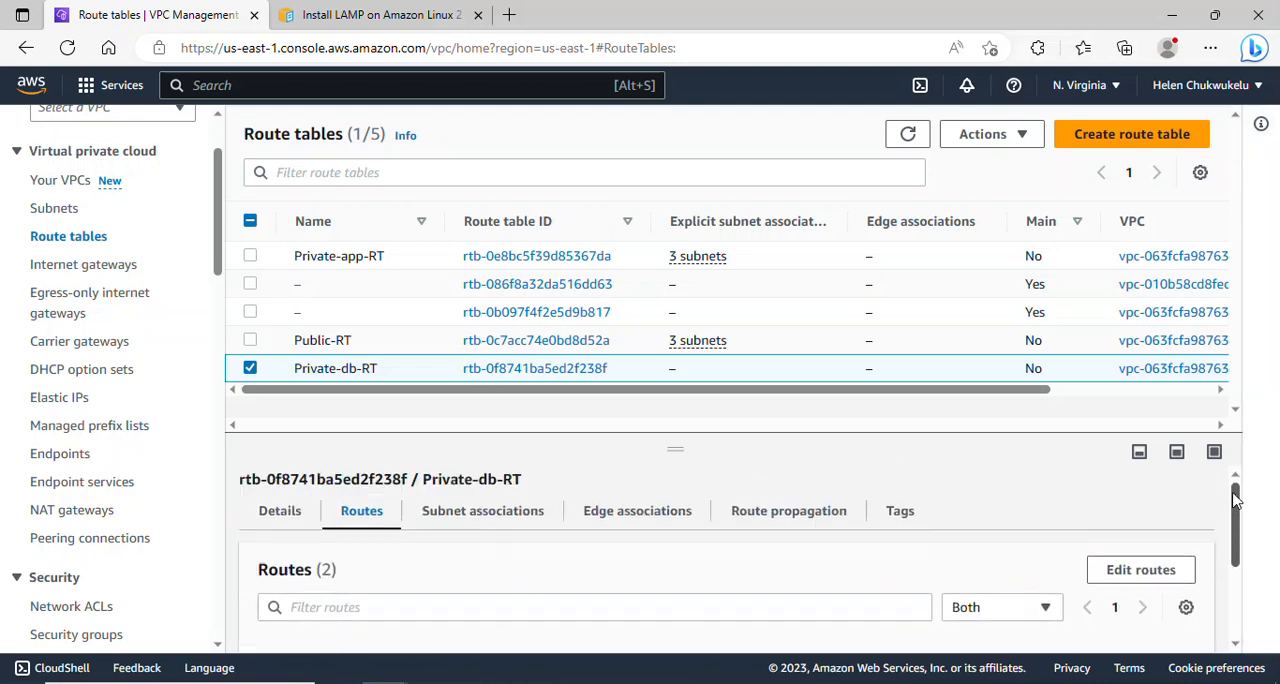
# - Associate Private-db-subnet-AZ1, Private-db-subnet-AZ2 and Private-db-subnet-AZ3 with the Private-db-RT route table and save the associations
pyautogui.click(496, 514)
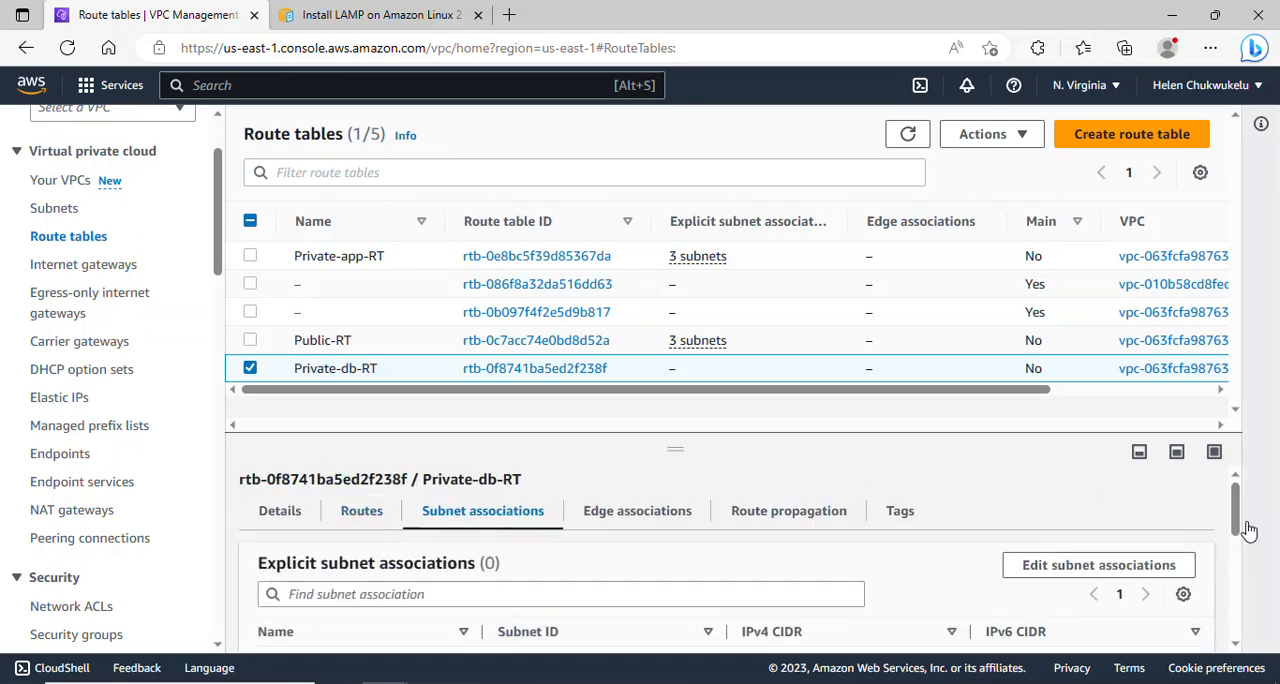
pyautogui.moveTo(1237, 520)
pyautogui.mouseDown()
pyautogui.moveTo(1244, 574)
pyautogui.moveTo(1254, 512)
pyautogui.moveTo(1252, 580)
pyautogui.moveTo(1250, 529)
pyautogui.mouseUp()
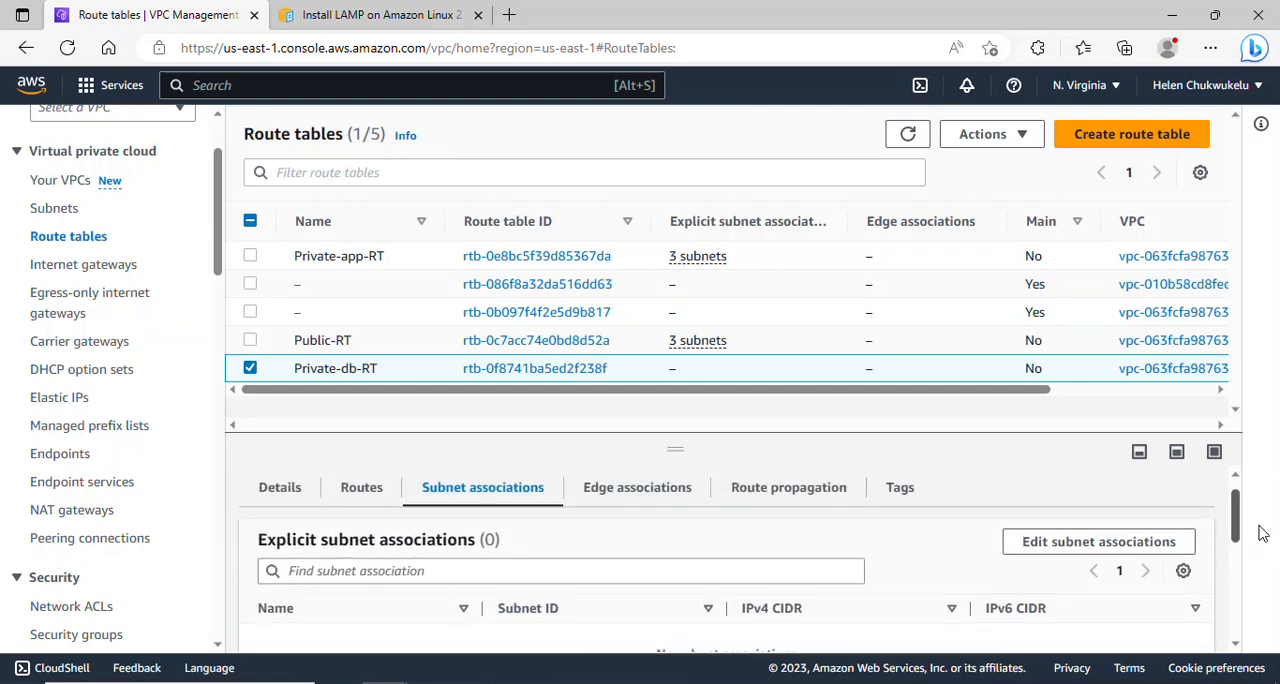
pyautogui.click(1047, 550)
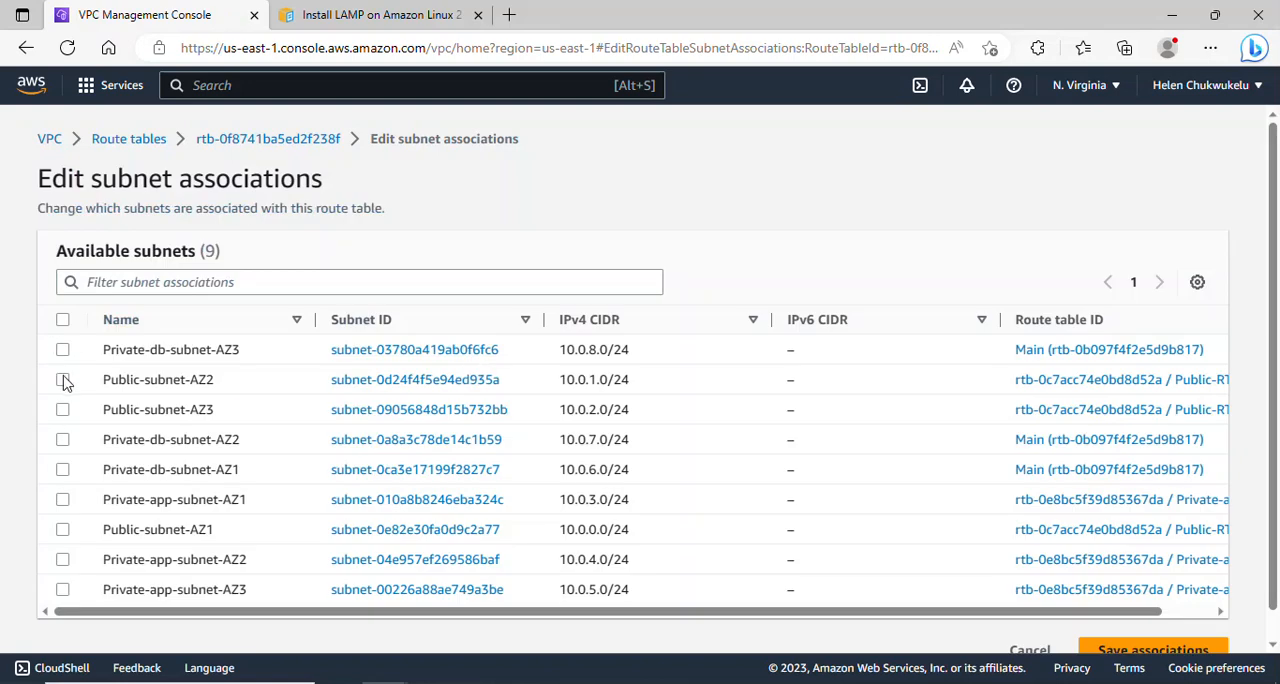
pyautogui.click(62, 382)
pyautogui.click(62, 381)
pyautogui.click(62, 349)
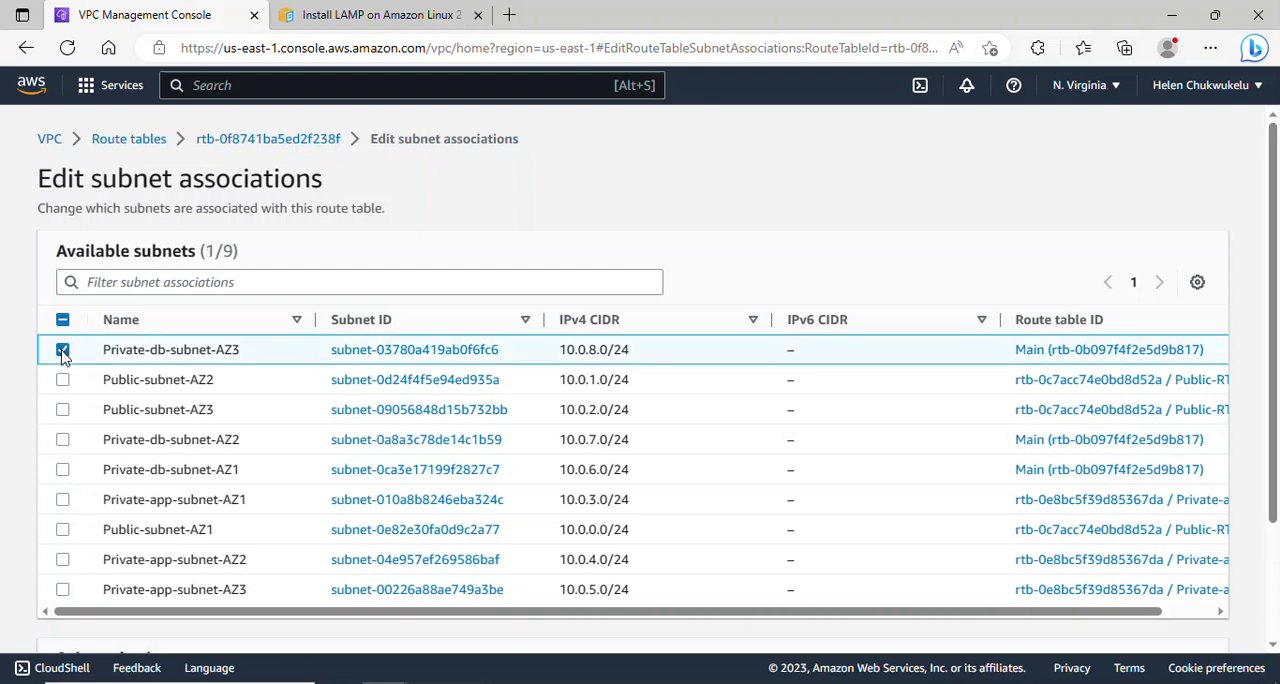
pyautogui.click(64, 445)
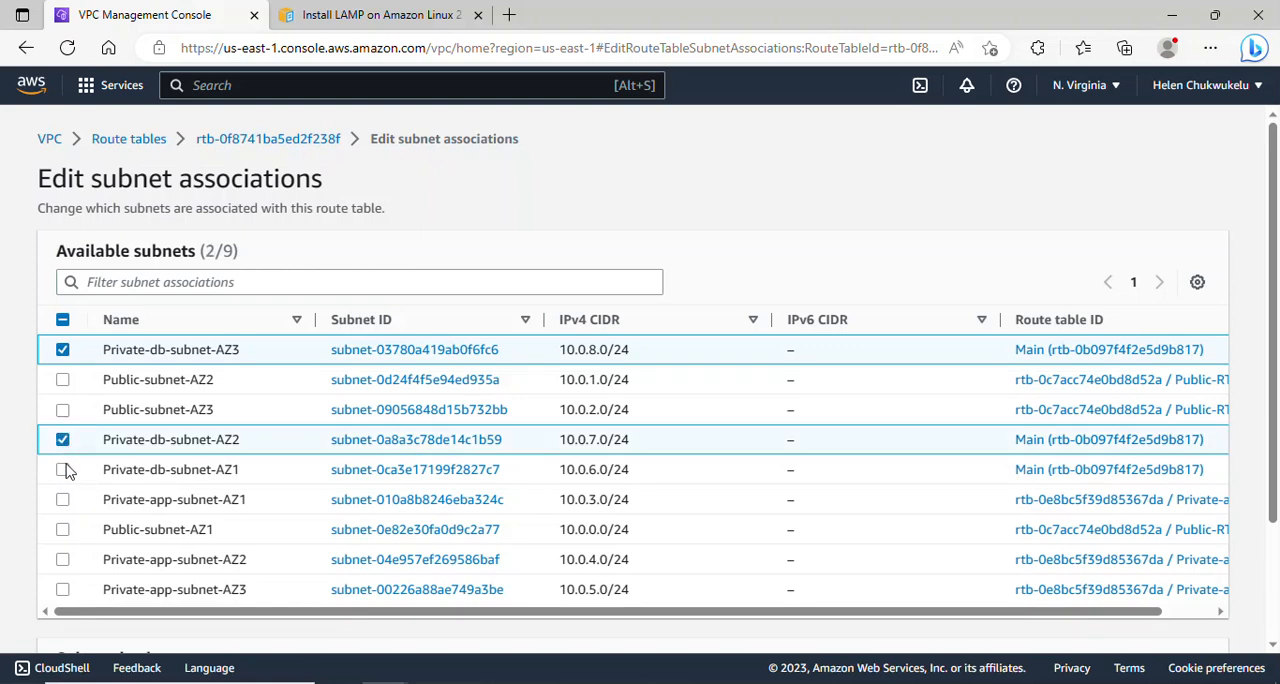
pyautogui.click(64, 474)
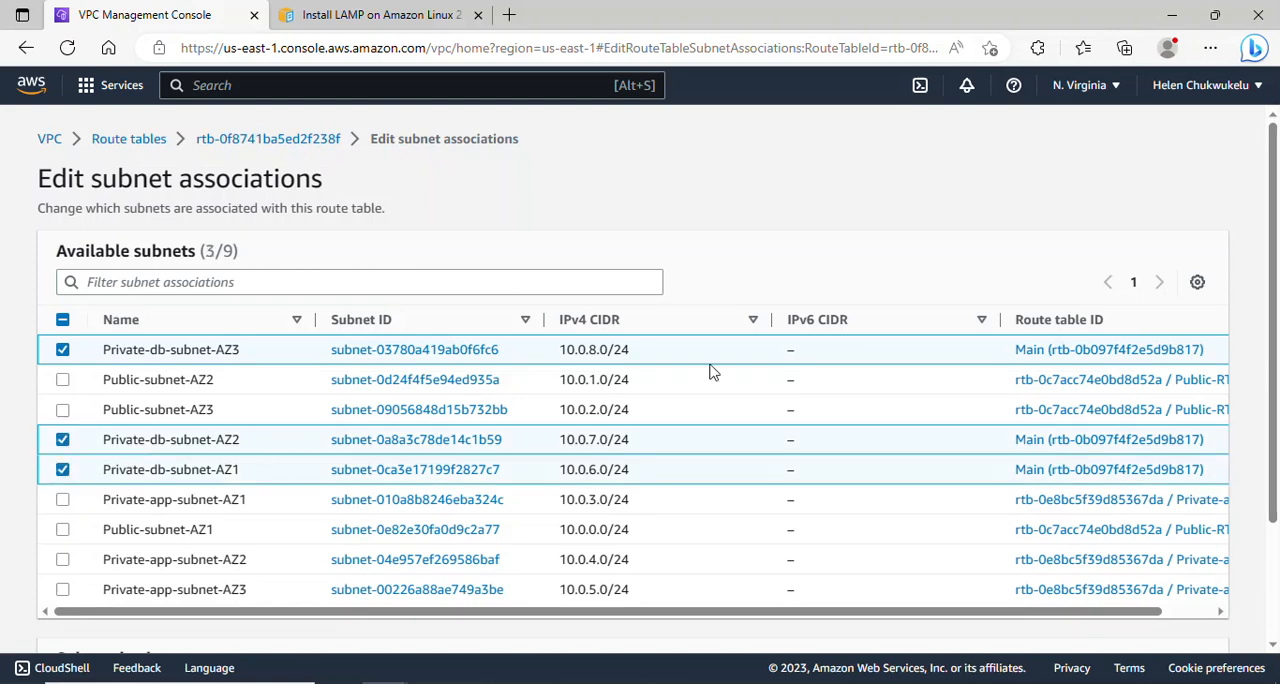
pyautogui.moveTo(1277, 297); pyautogui.dragTo(1277, 408)
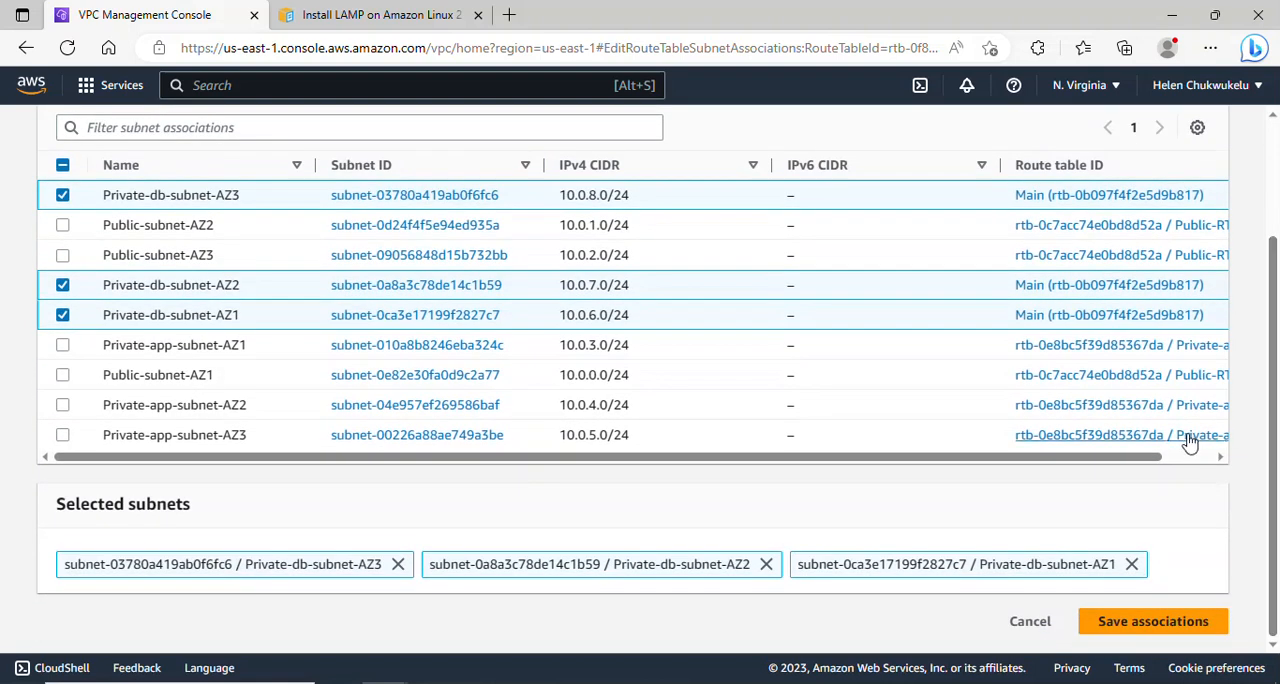
pyautogui.click(1138, 621)
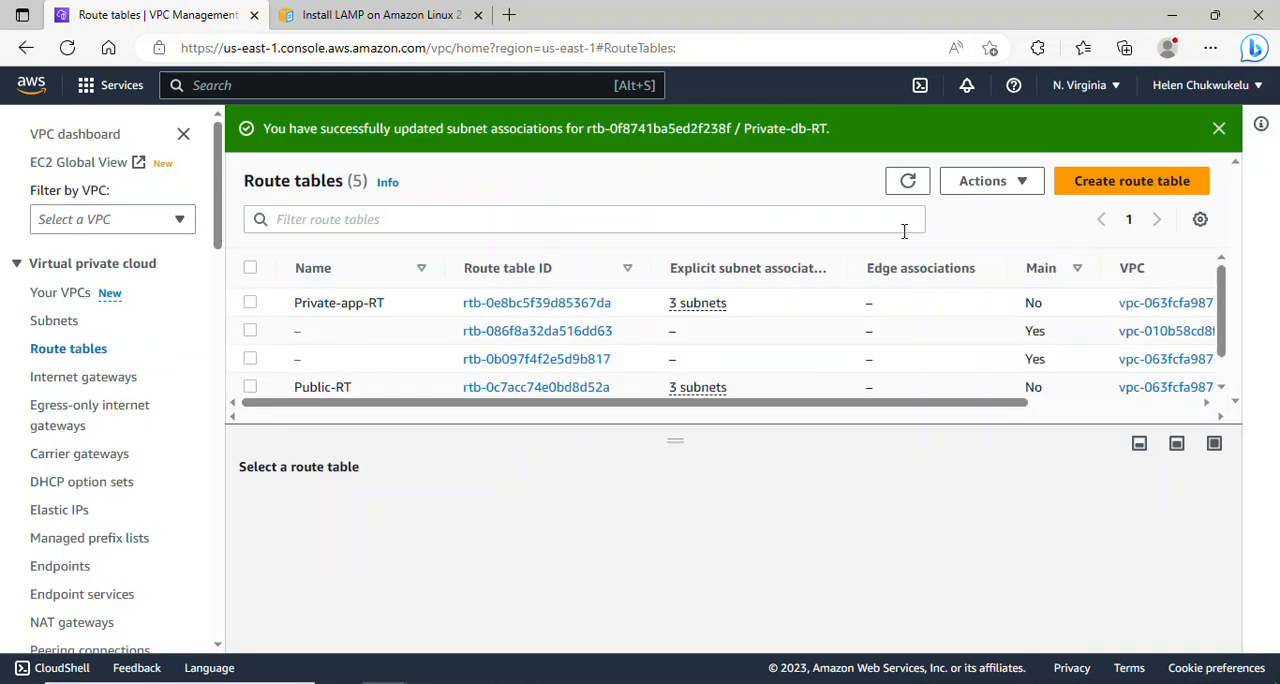
# - Check the explicit subnet associations of the Private-db-RT route table
pyautogui.scroll(-2, 1215, 293)
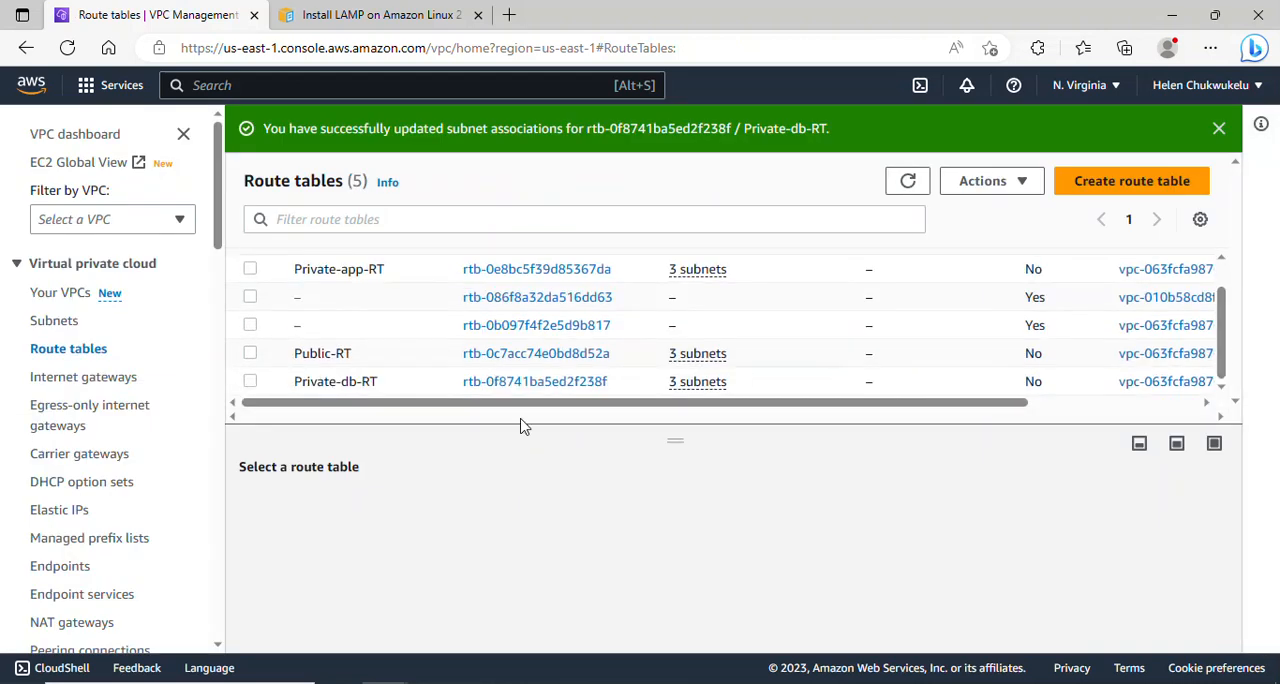
pyautogui.click(250, 381)
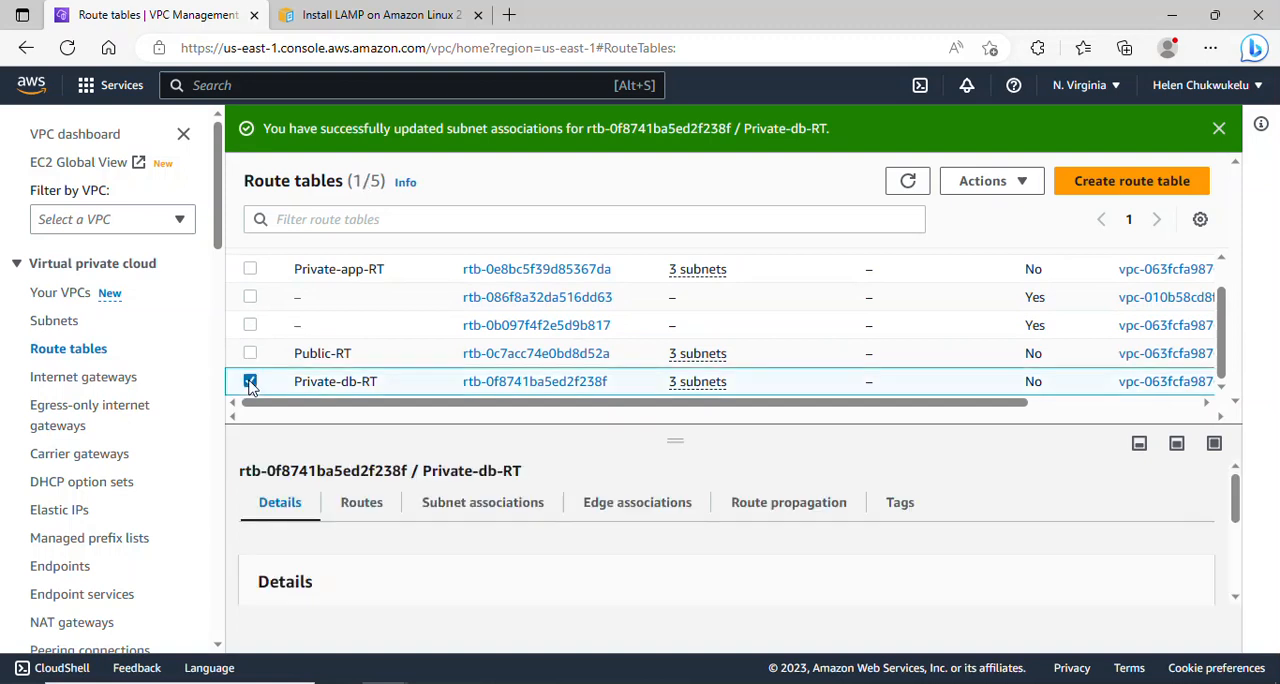
pyautogui.click(508, 514)
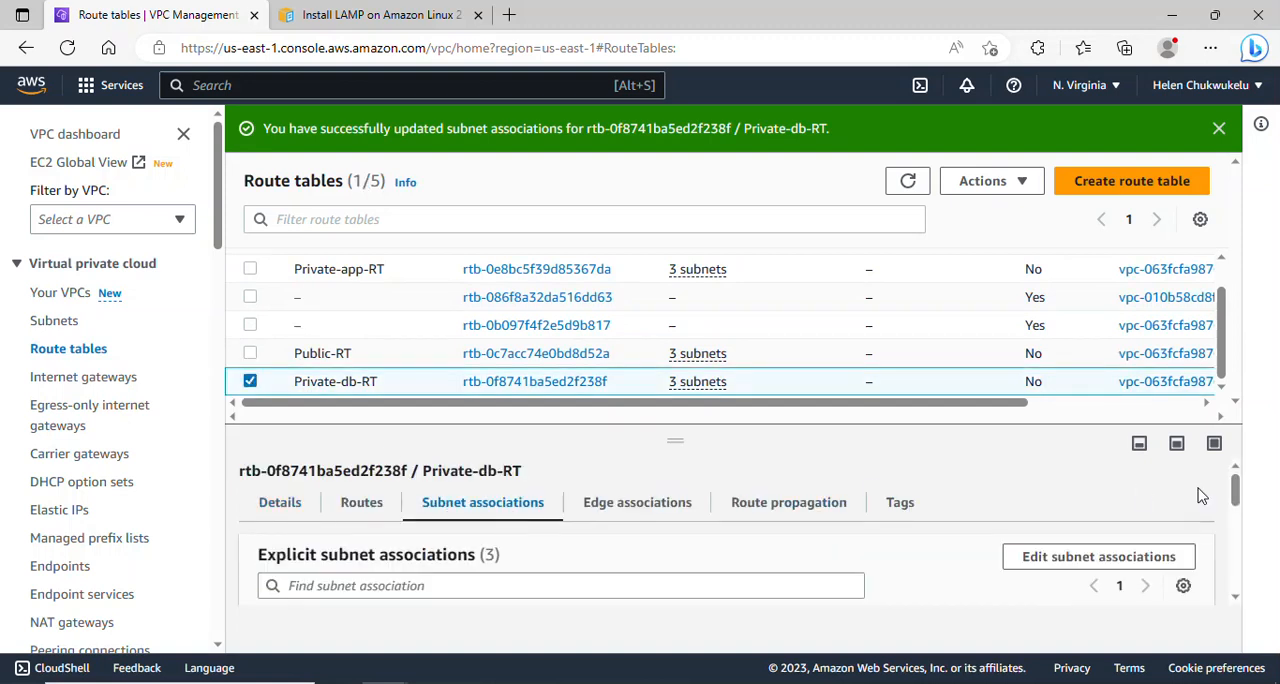
pyautogui.moveTo(1234, 486); pyautogui.dragTo(1250, 523)
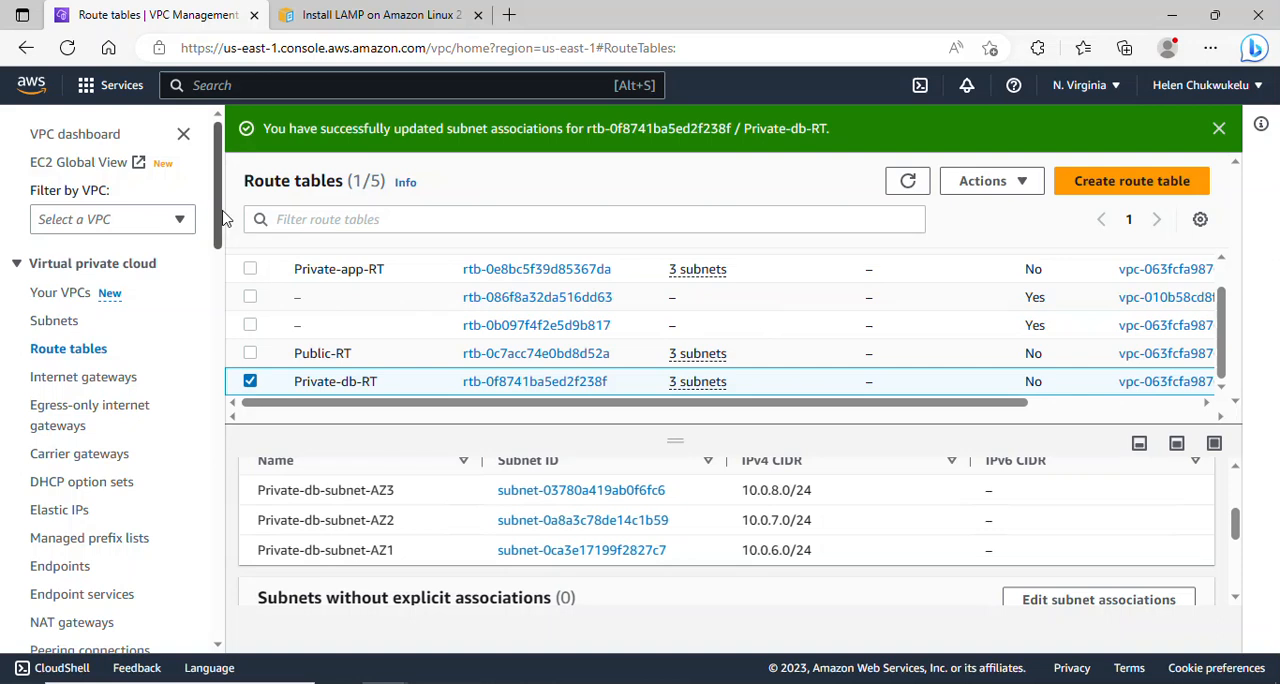
# - Search for the EC2 service, open its dashboard and start launching a new instance
pyautogui.moveTo(224, 219); pyautogui.dragTo(224, 232)
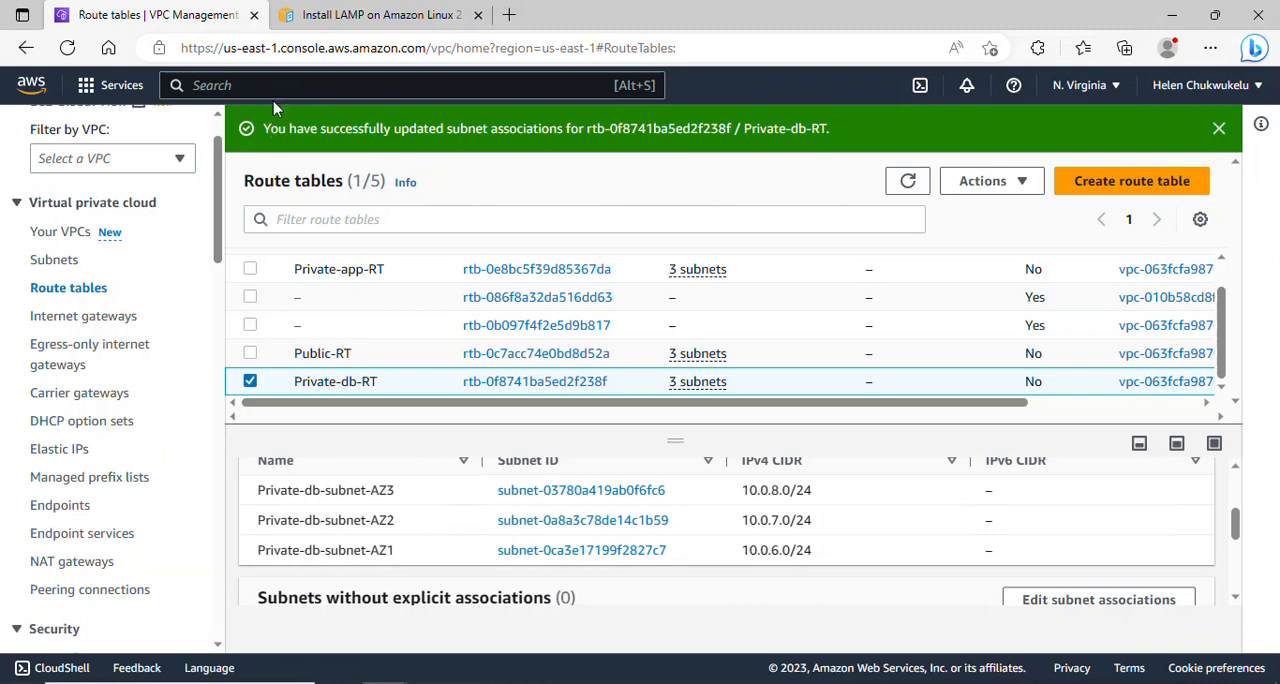
pyautogui.write('EC2')
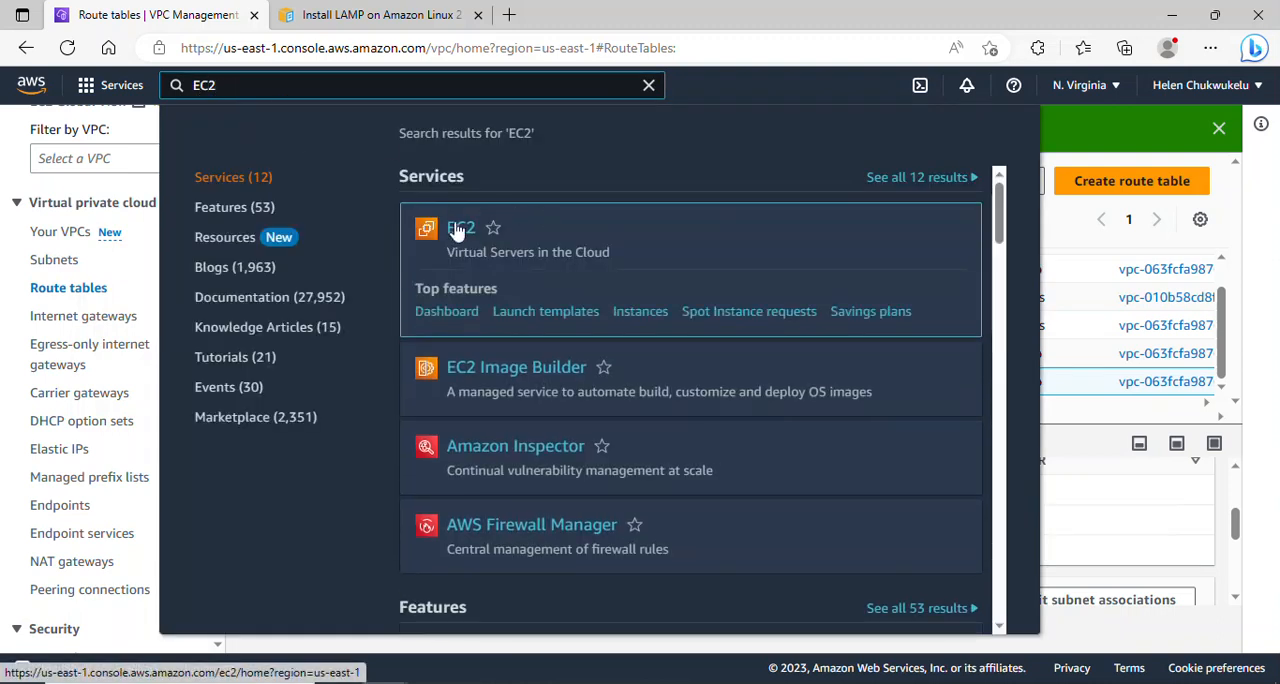
pyautogui.click(458, 228)
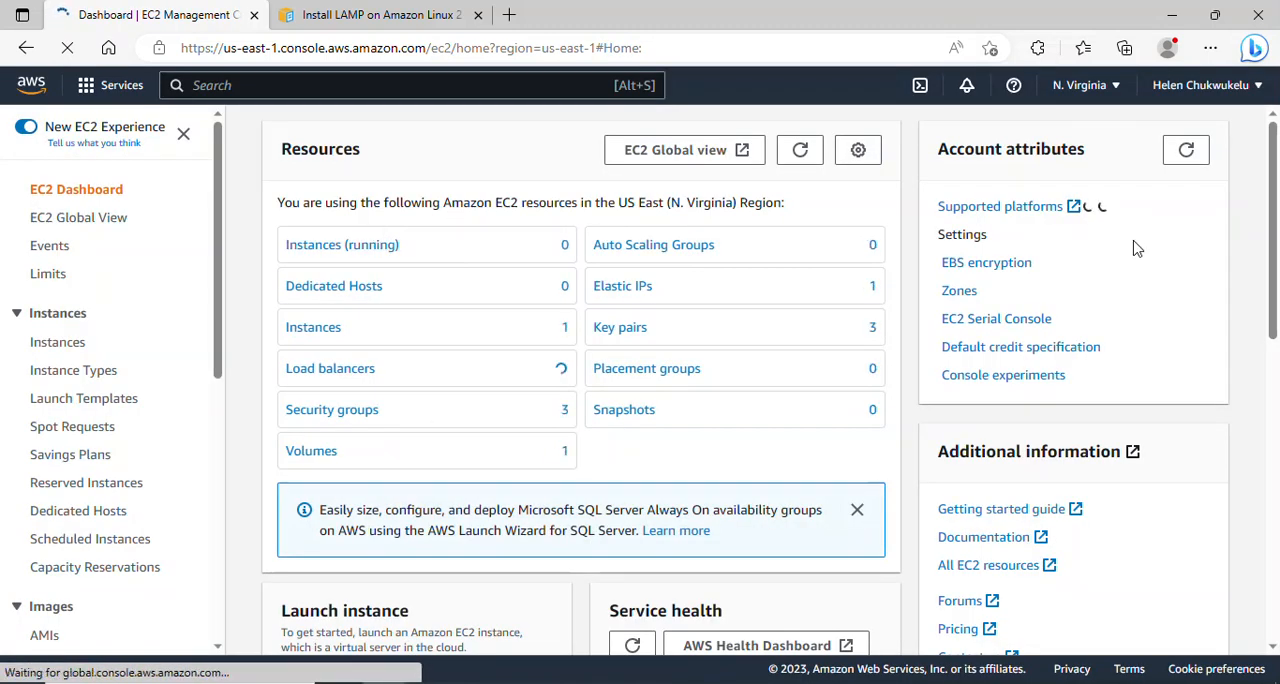
pyautogui.scroll(-2, 534, 450)
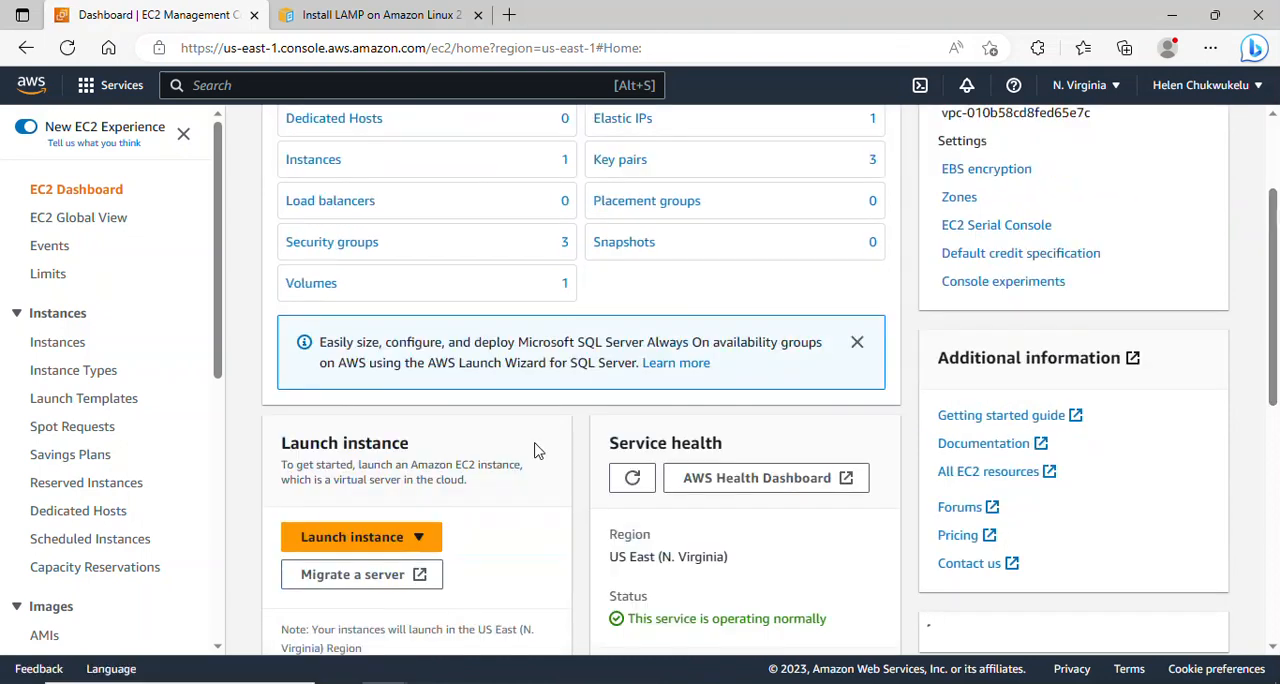
pyautogui.click(370, 538)
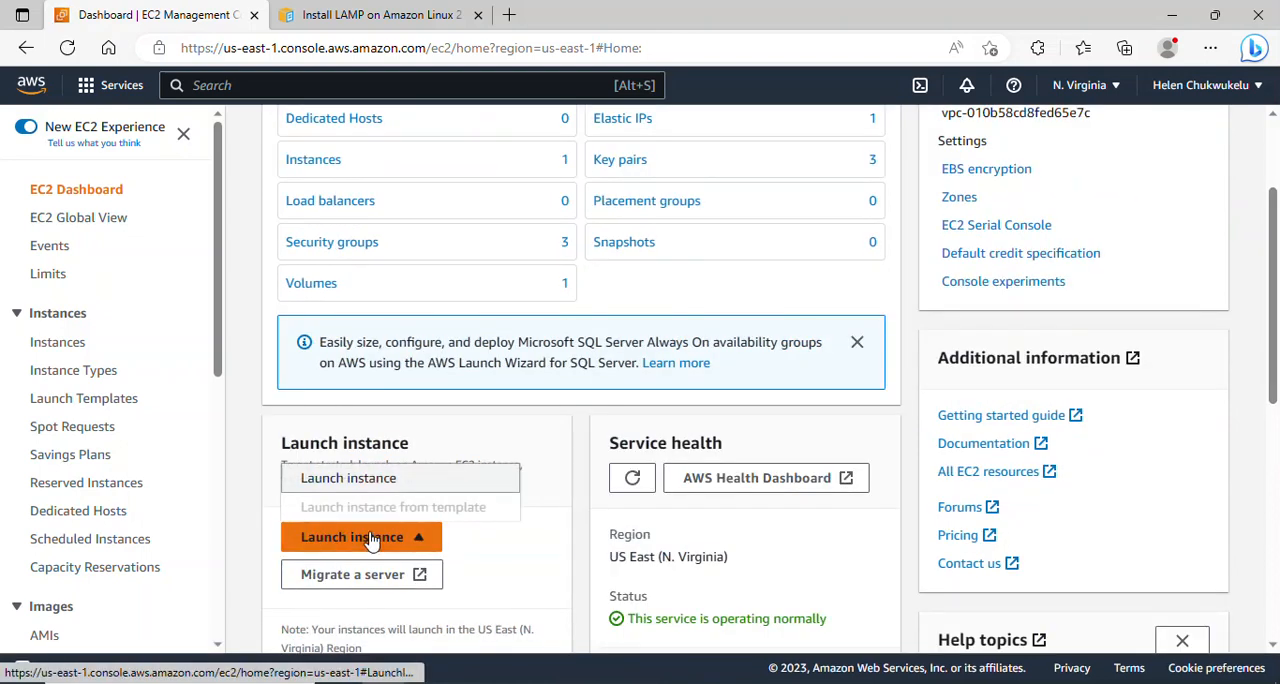
pyautogui.click(368, 480)
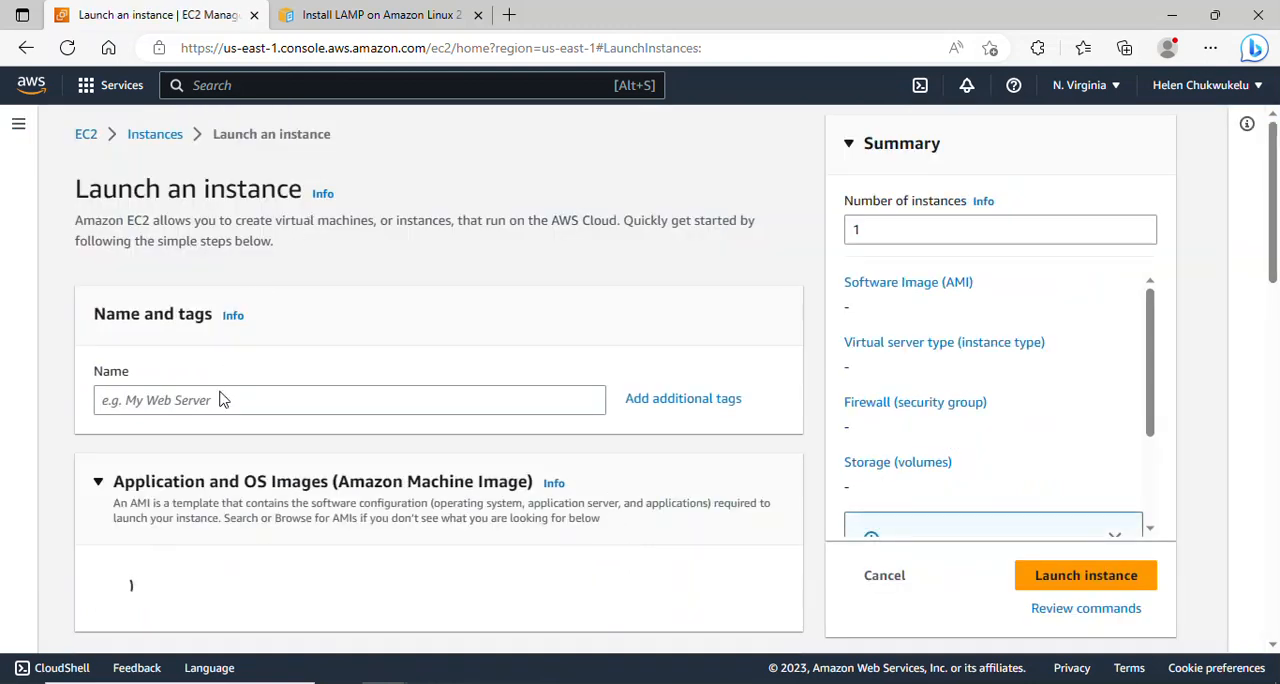
# - Name the instance baston-host and choose the Amazon Linux 2 AMI (HVM) - Kernel 5.10, SSD Volume Type image
pyautogui.click(221, 399)
pyautogui.write('baston')
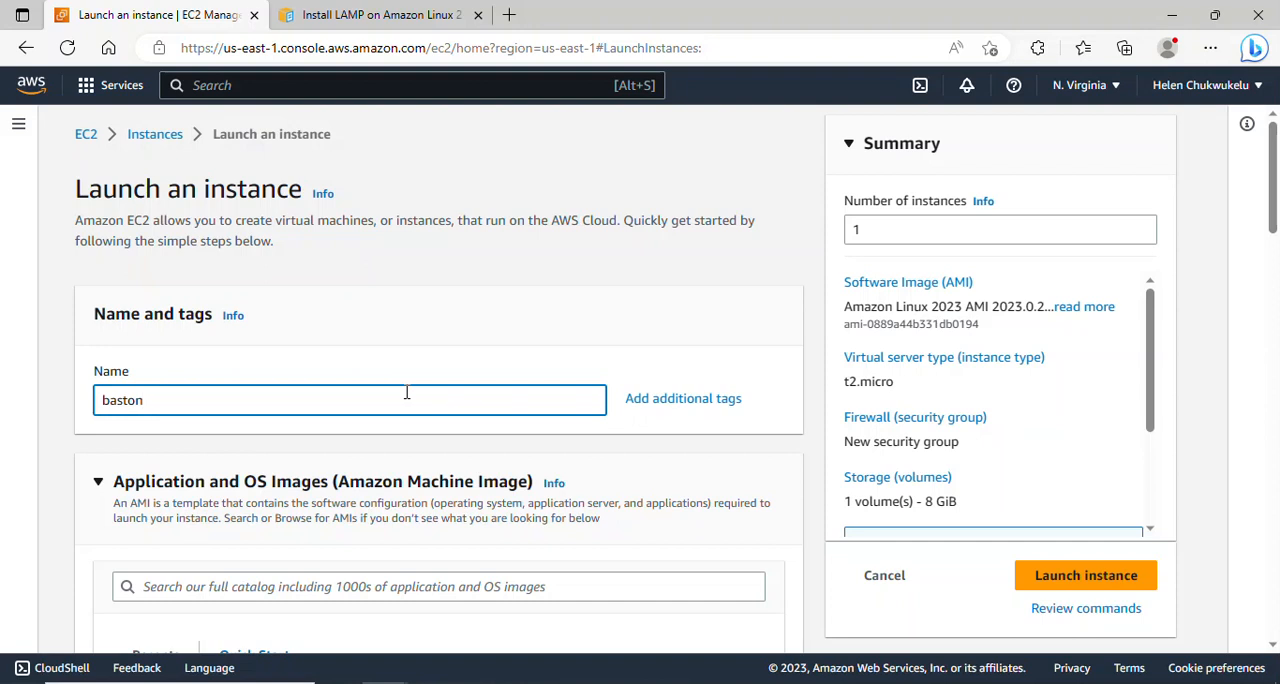
pyautogui.write('-host')
pyautogui.moveTo(1275, 214); pyautogui.dragTo(1276, 314)
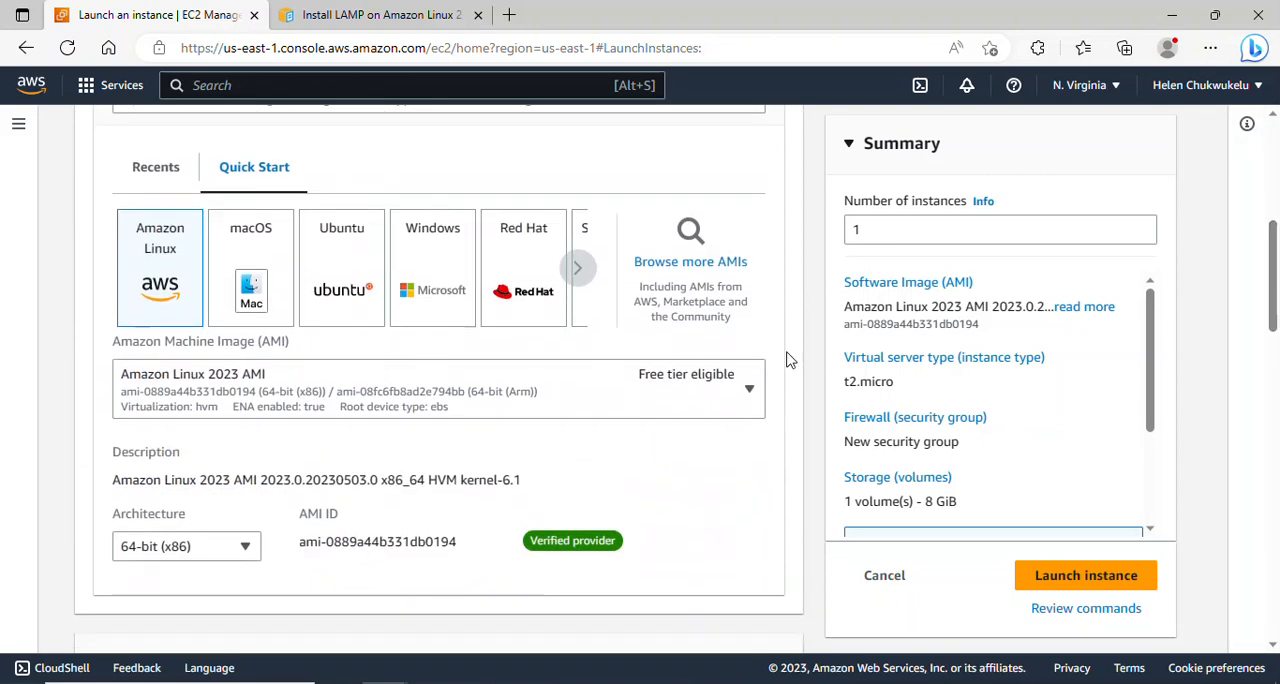
pyautogui.click(745, 387)
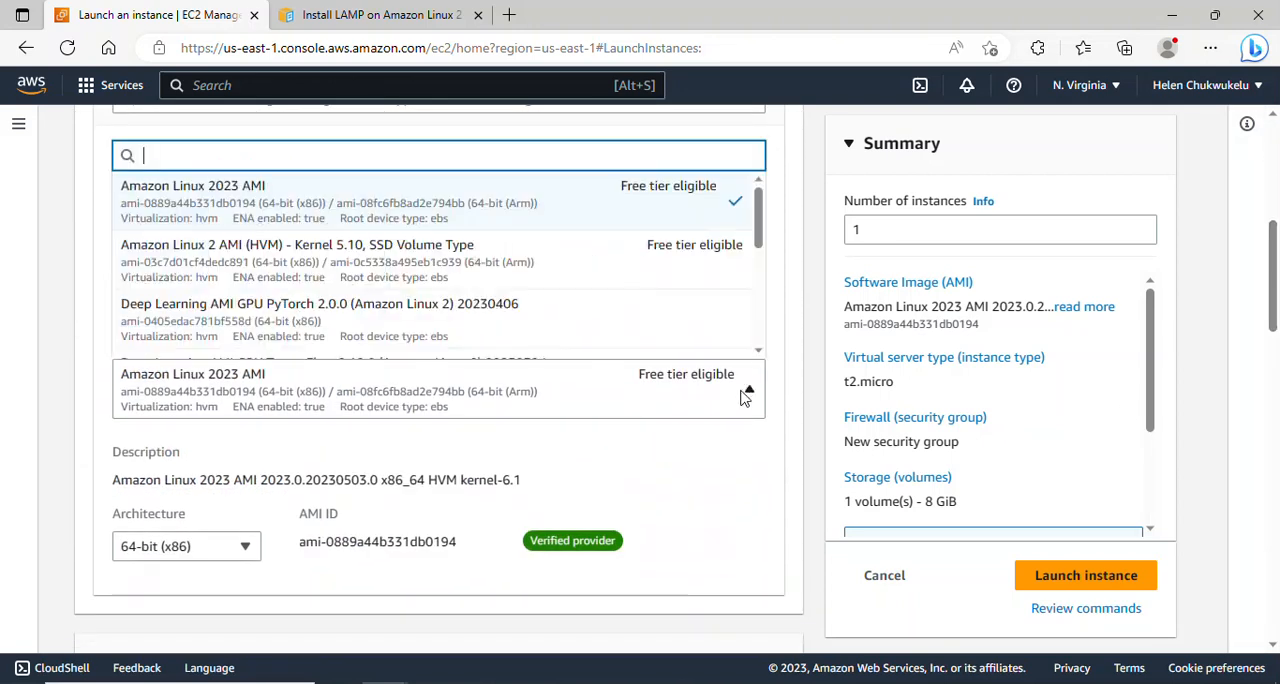
pyautogui.click(303, 263)
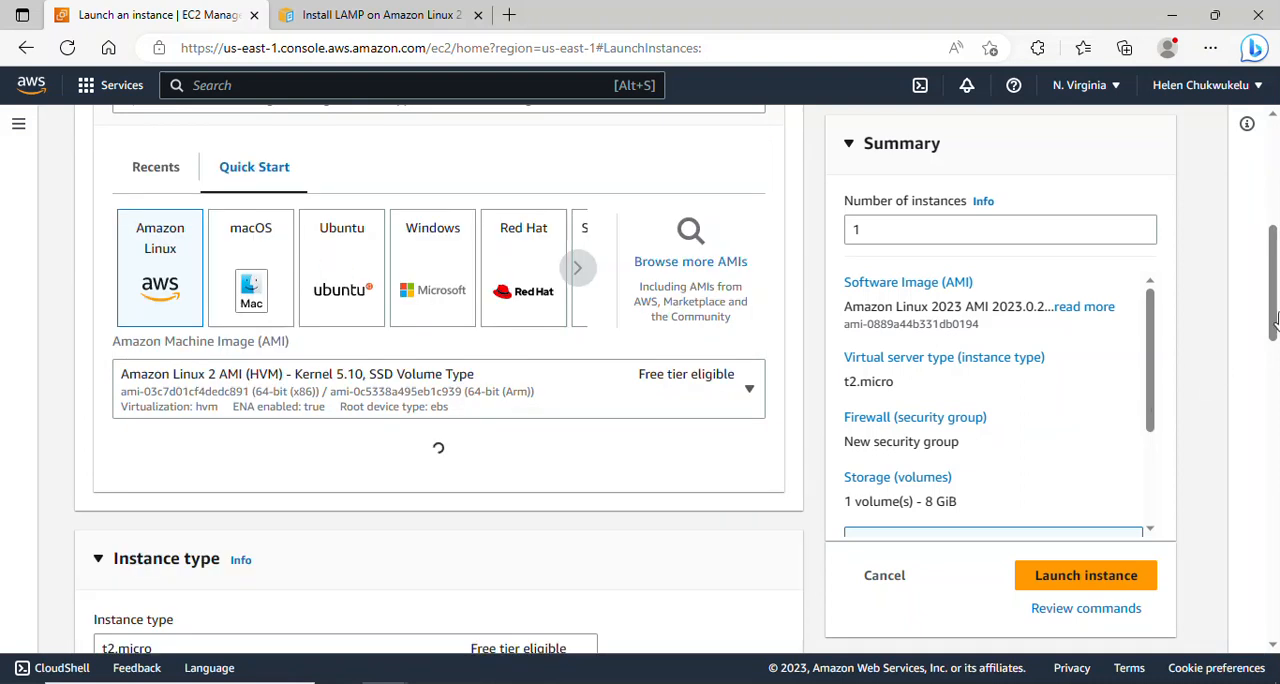
# - Create an RSA key pair named project-key in .pem format for the instance login
pyautogui.scroll(-3, 1276, 338)
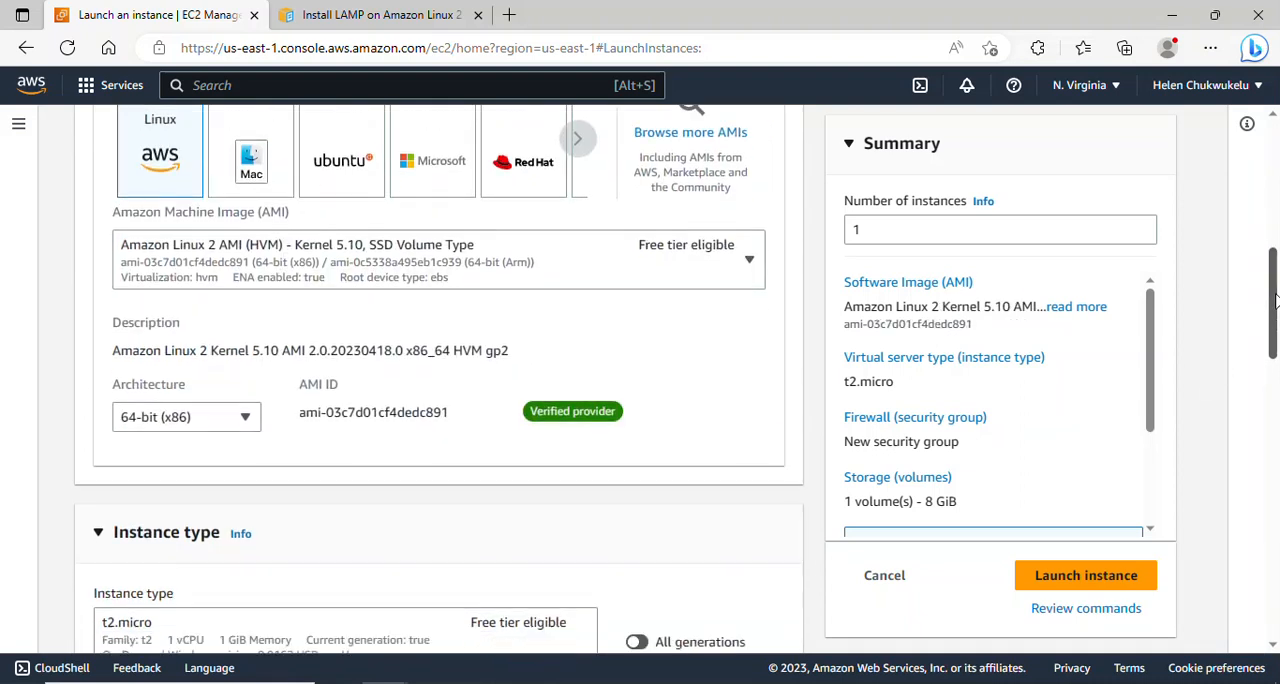
pyautogui.scroll(-3, 1276, 318)
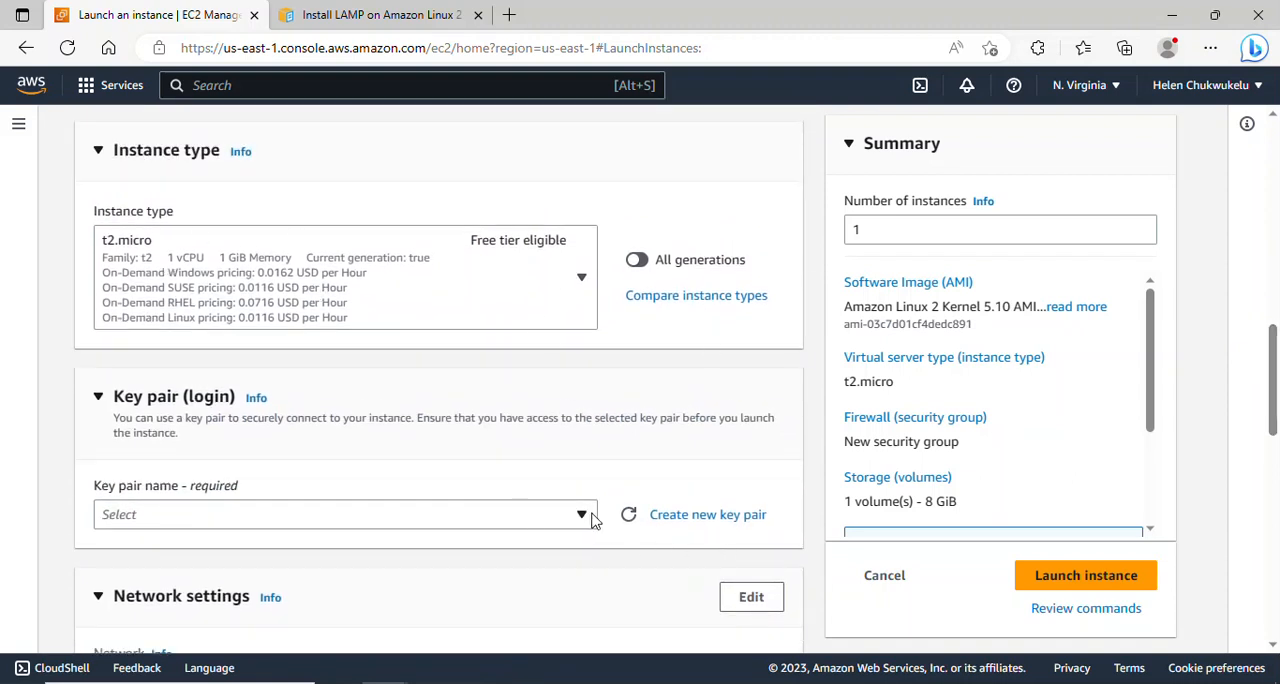
pyautogui.click(676, 517)
pyautogui.click(464, 357)
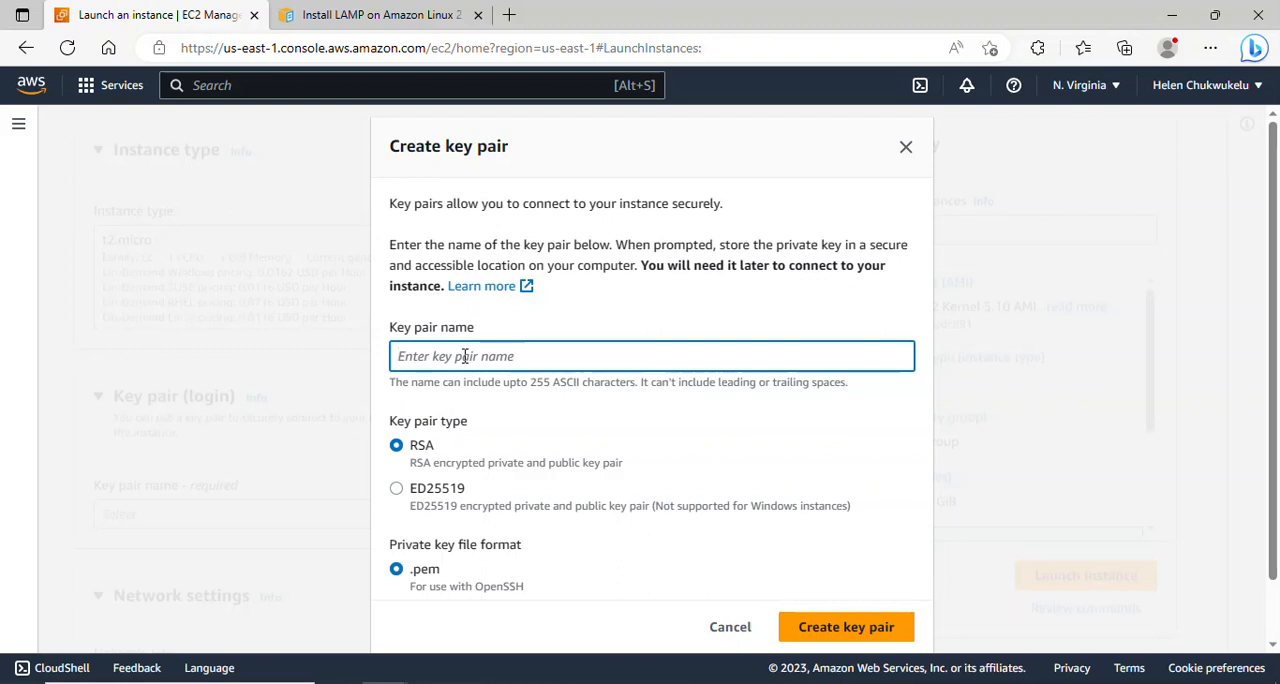
pyautogui.write('project-key')
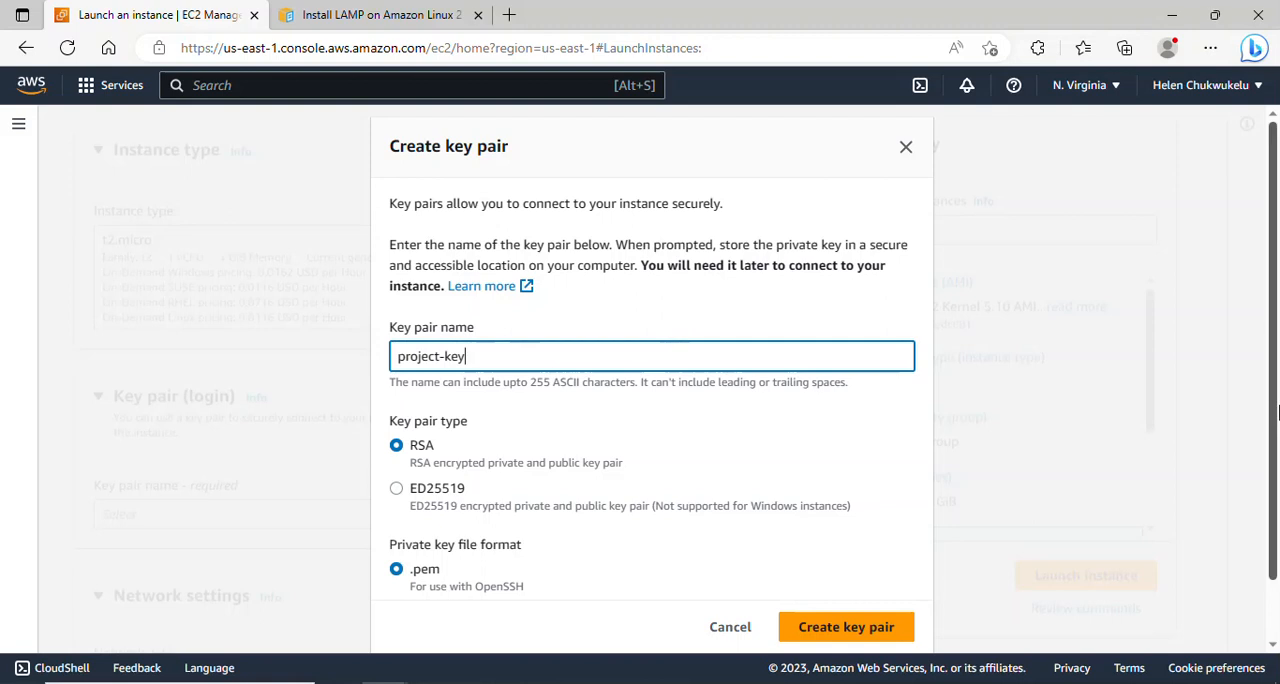
pyautogui.scroll(-1, 1278, 510)
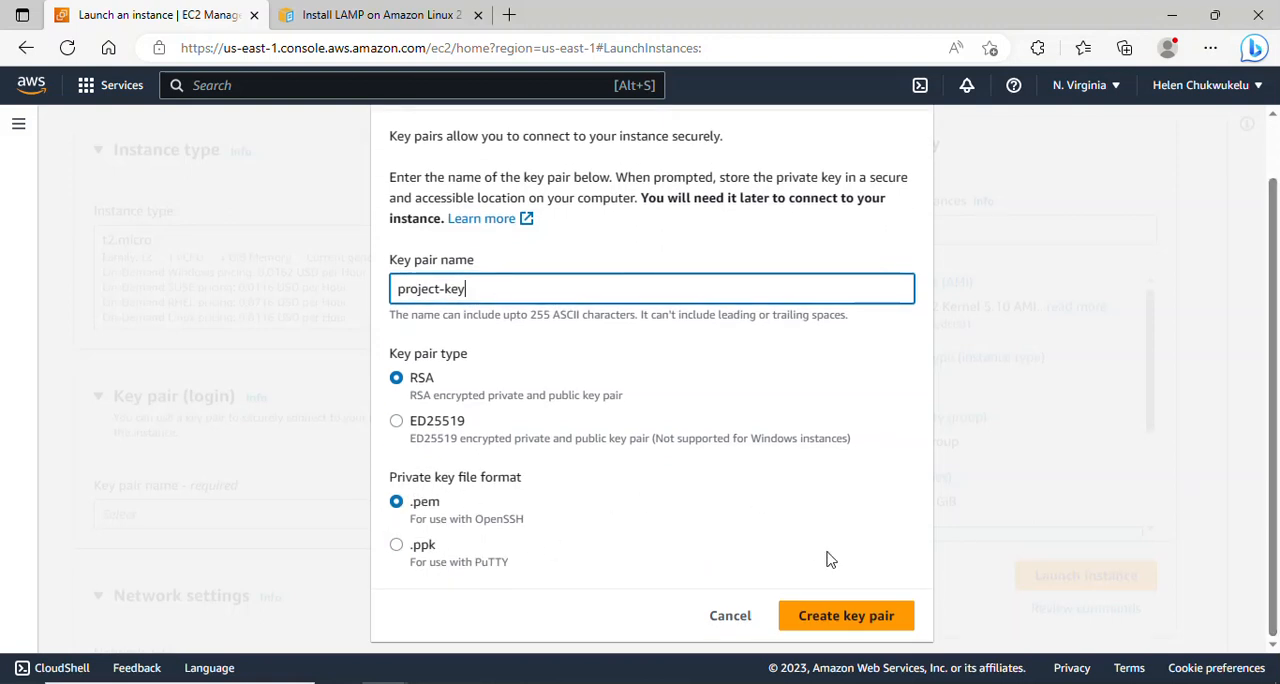
pyautogui.click(852, 617)
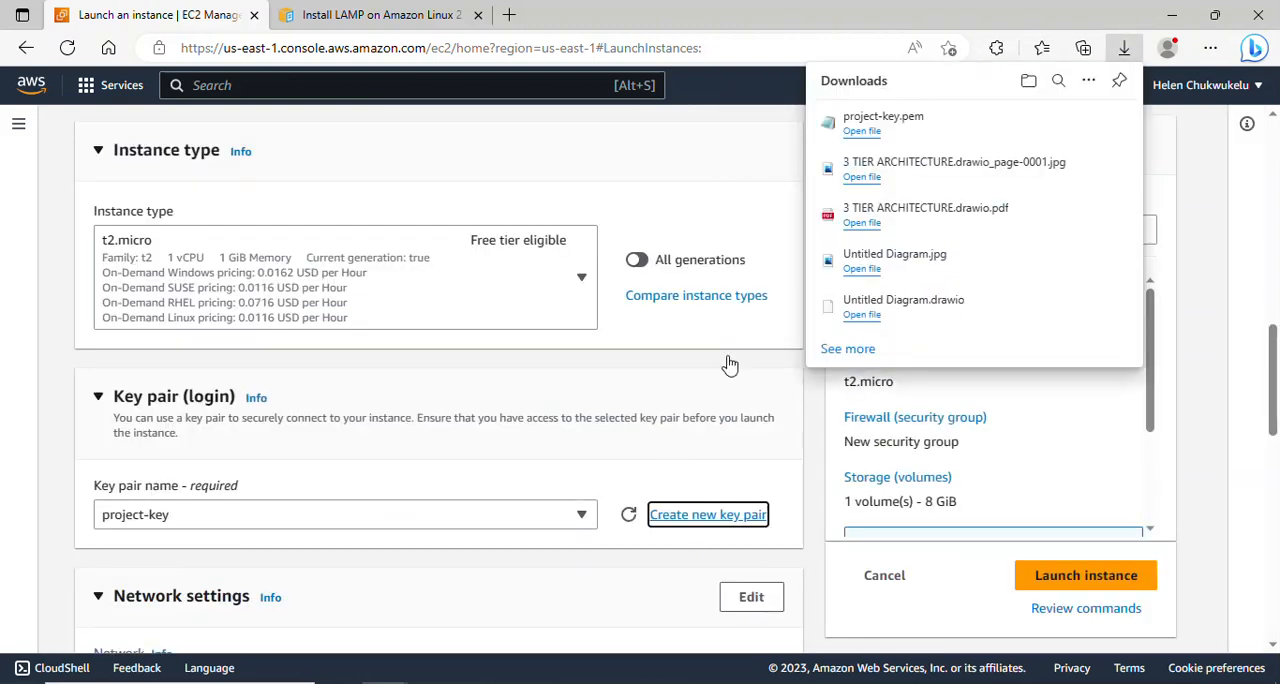
pyautogui.click(443, 482)
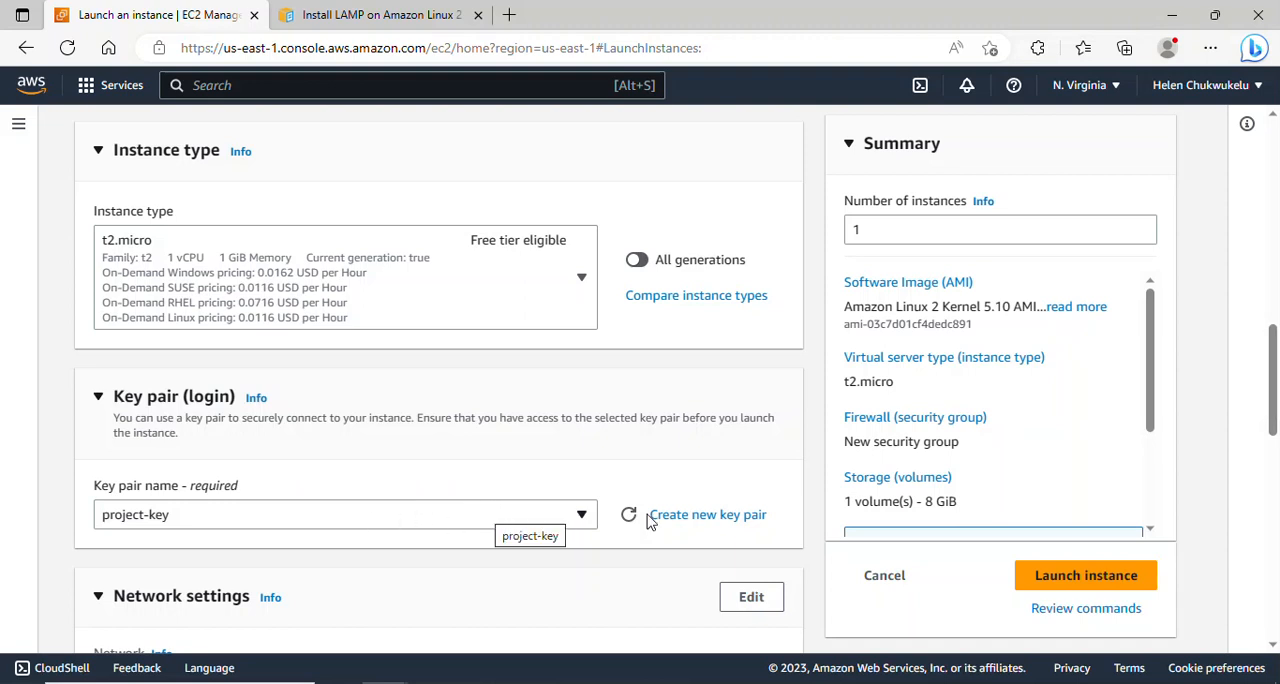
# - Edit the network settings to use project-vpc as the VPC and Public-subnet-AZ1 as the subnet
pyautogui.moveTo(1277, 350); pyautogui.dragTo(1278, 382)
pyautogui.scroll(-2, 1277, 382)
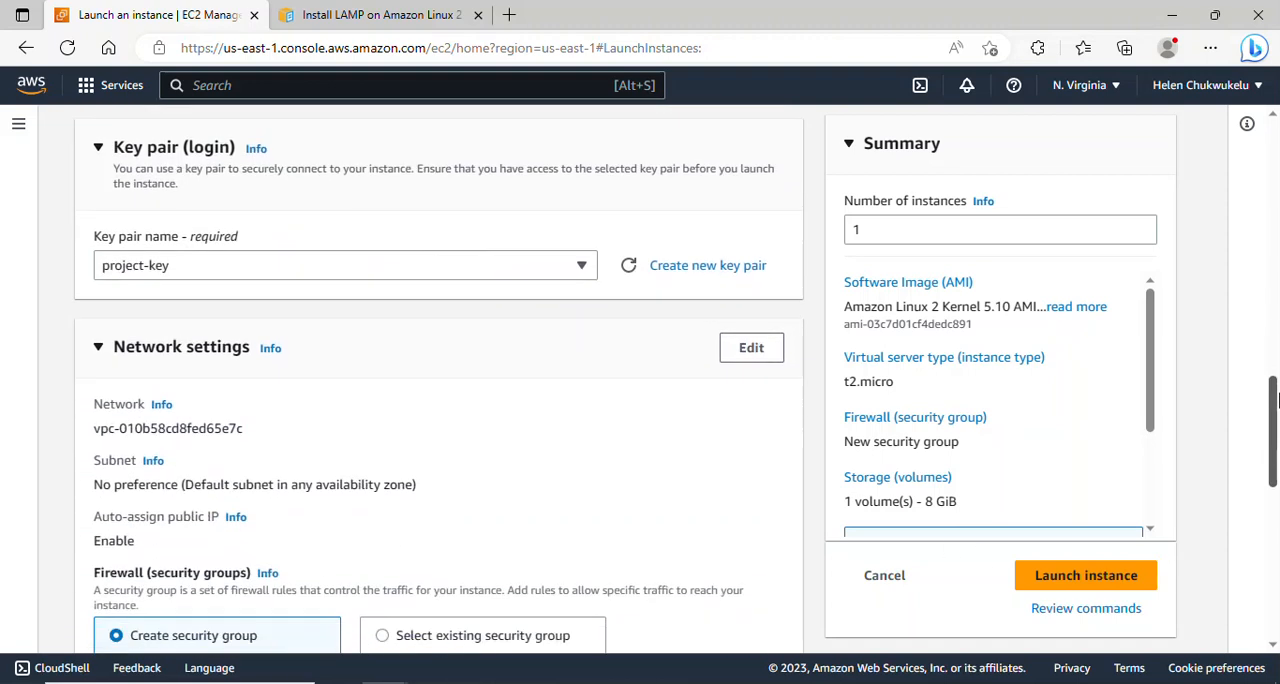
pyautogui.click(749, 289)
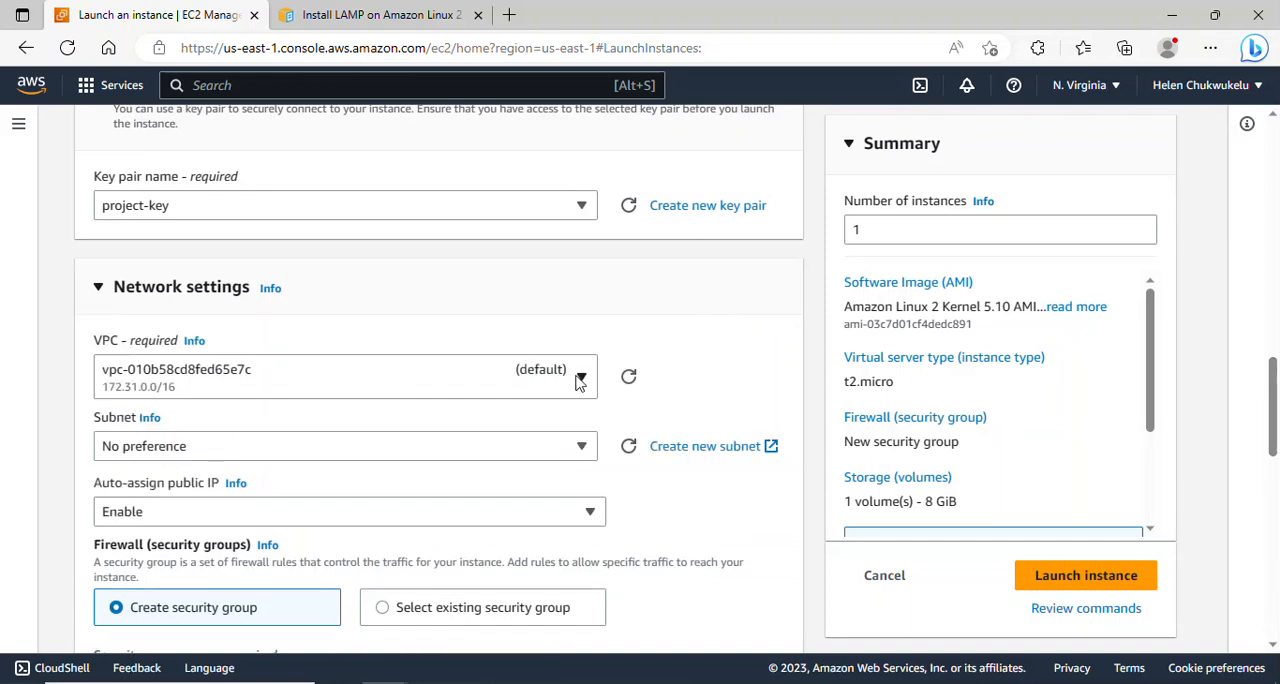
pyautogui.click(578, 381)
pyautogui.click(417, 457)
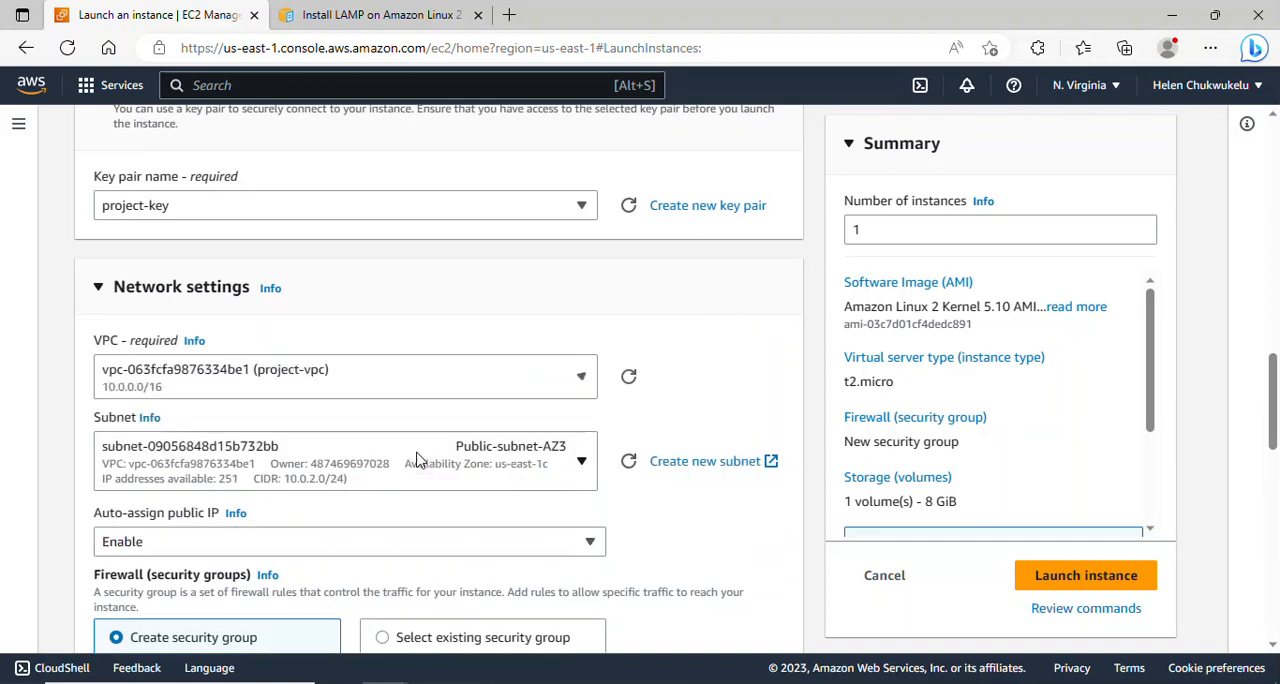
pyautogui.scroll(-2, 1190, 434)
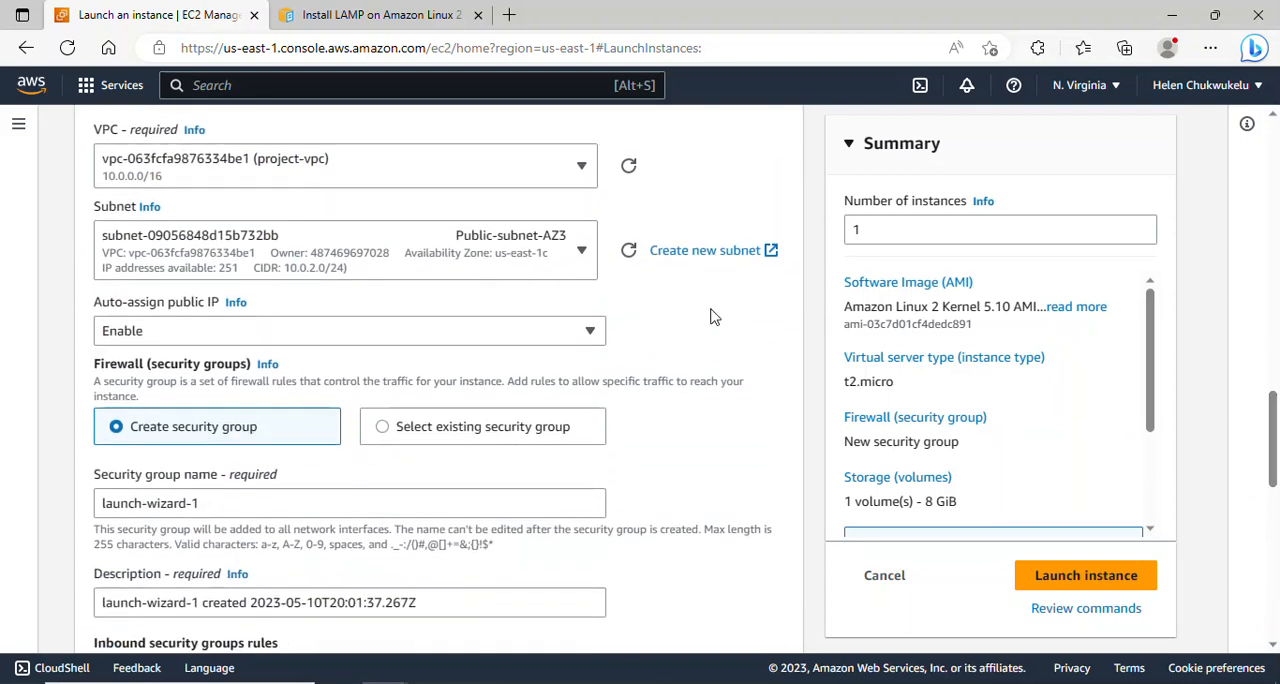
pyautogui.click(588, 251)
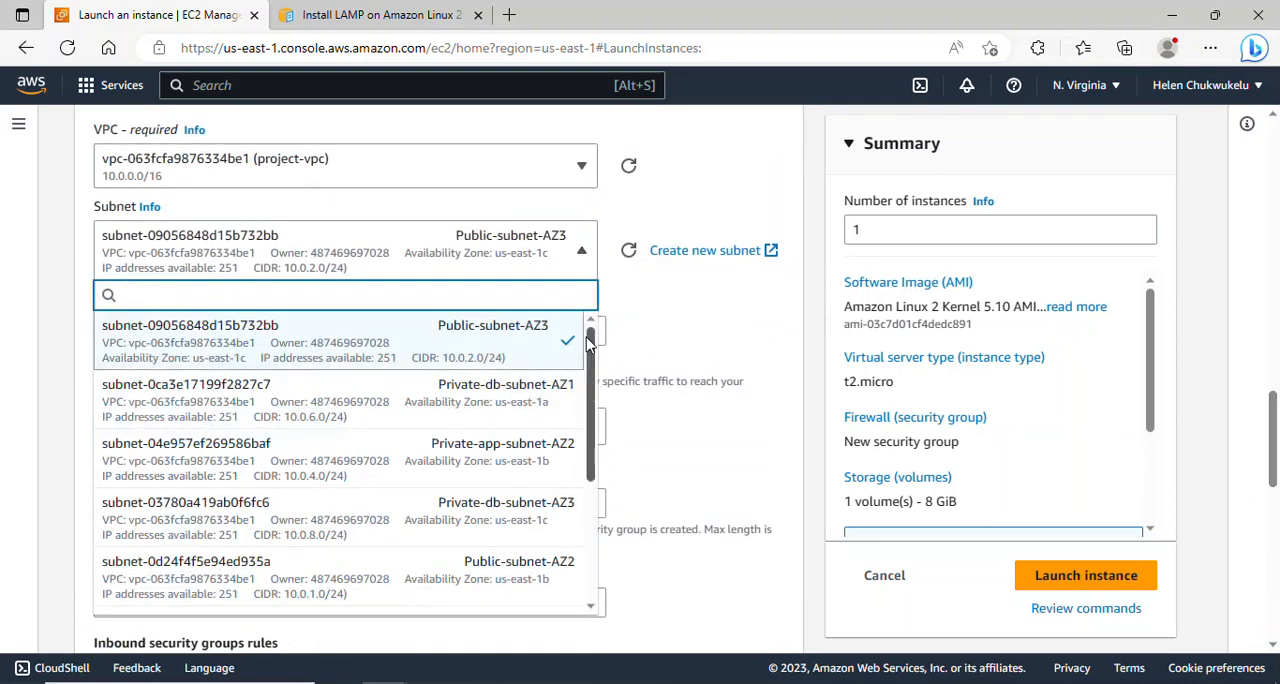
pyautogui.moveTo(590, 345); pyautogui.dragTo(595, 432)
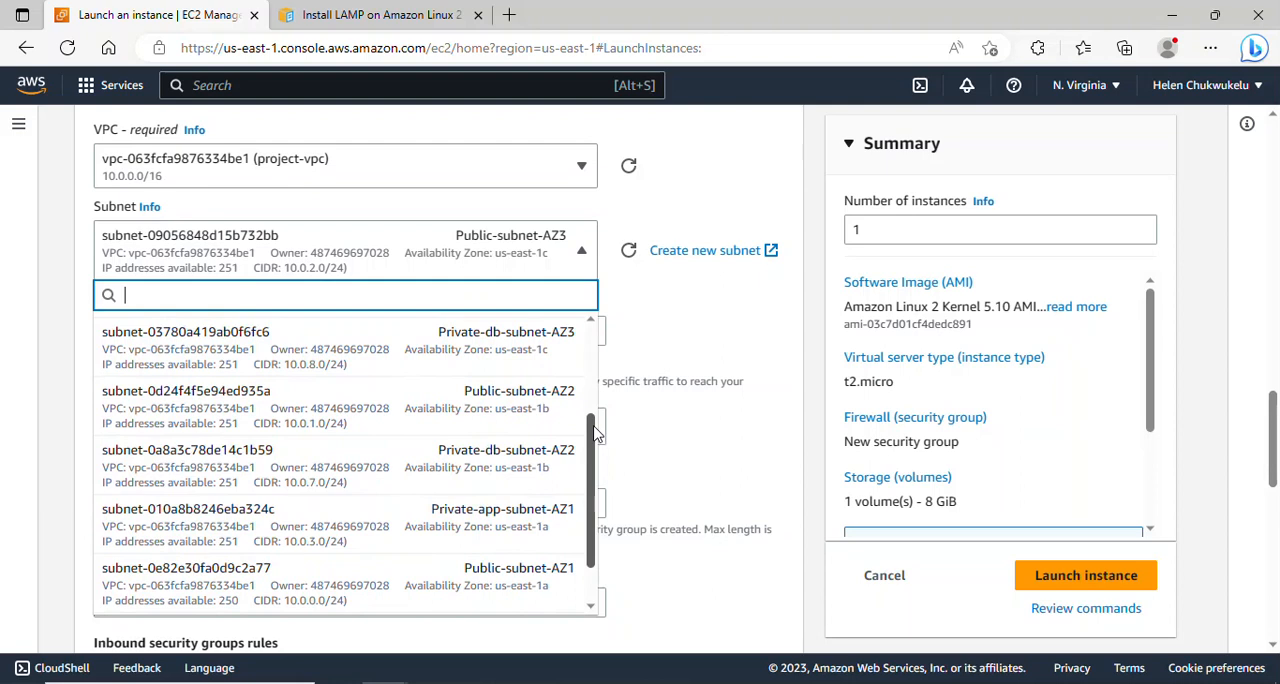
pyautogui.moveTo(595, 432); pyautogui.dragTo(595, 473)
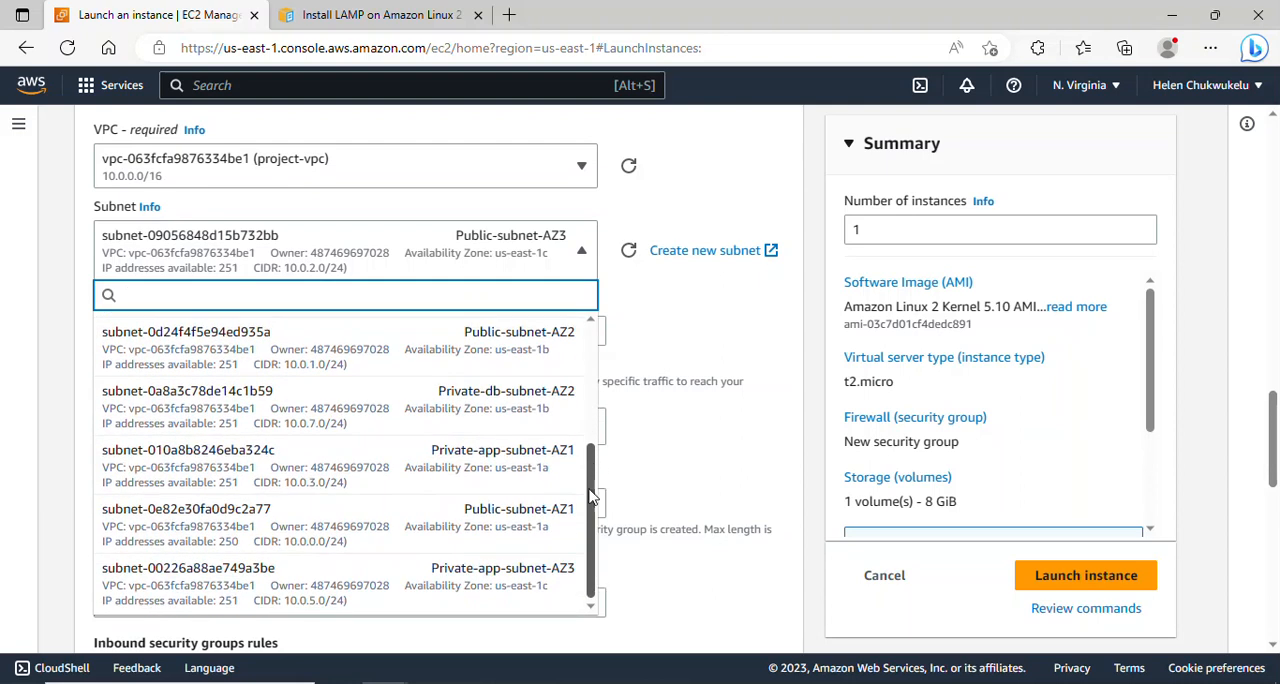
pyautogui.click(498, 522)
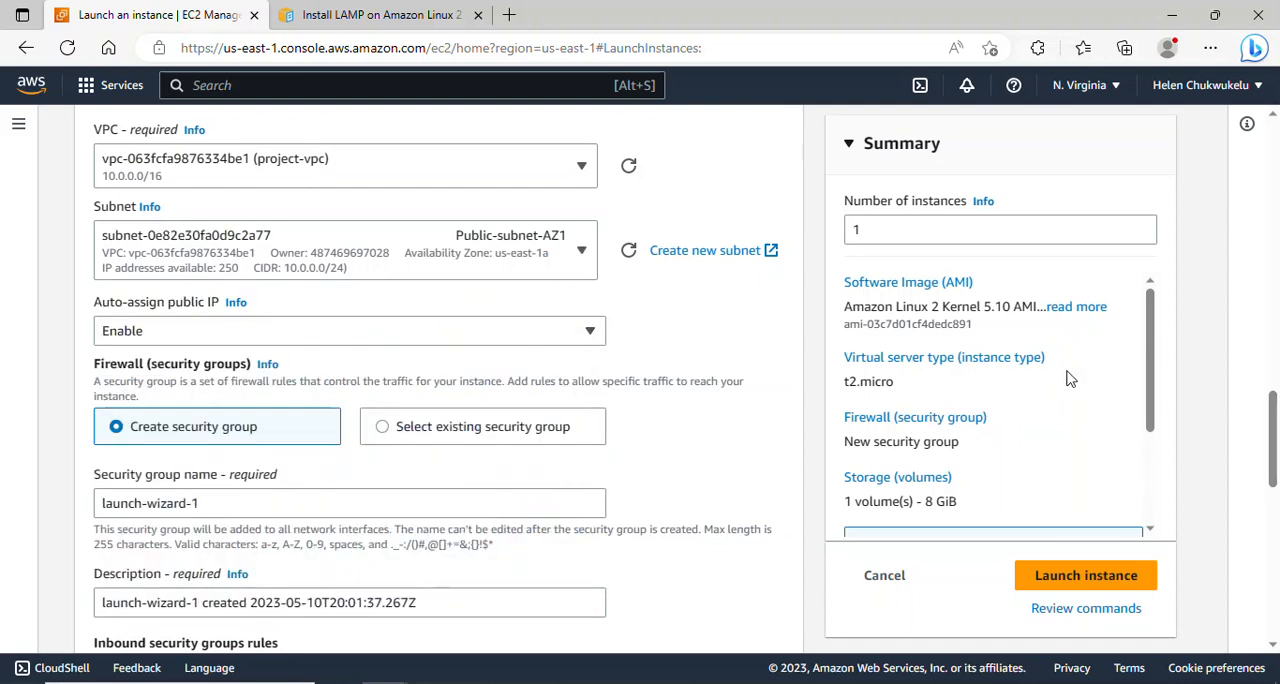
# - Set both the name and the description of the new security group to baston-host-sg
pyautogui.scroll(-1, 1276, 440)
pyautogui.scroll(-1, 1276, 440)
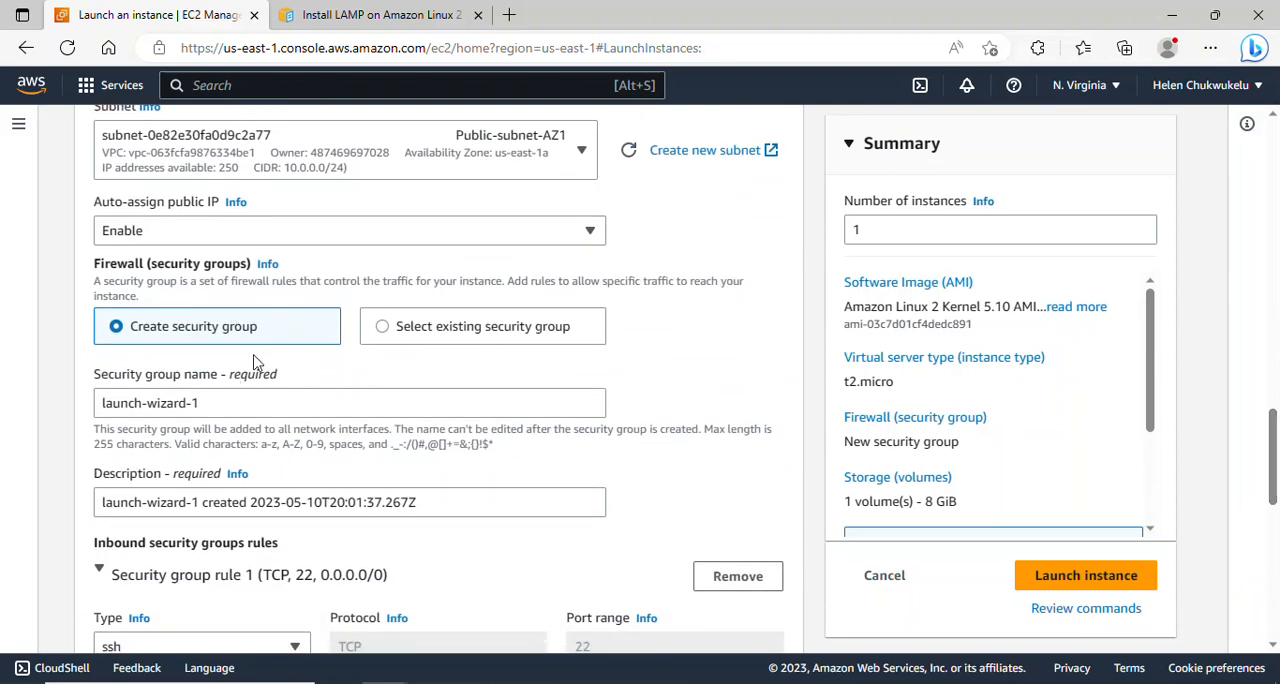
pyautogui.moveTo(229, 405); pyautogui.dragTo(108, 410)
pyautogui.press('BackSpace')
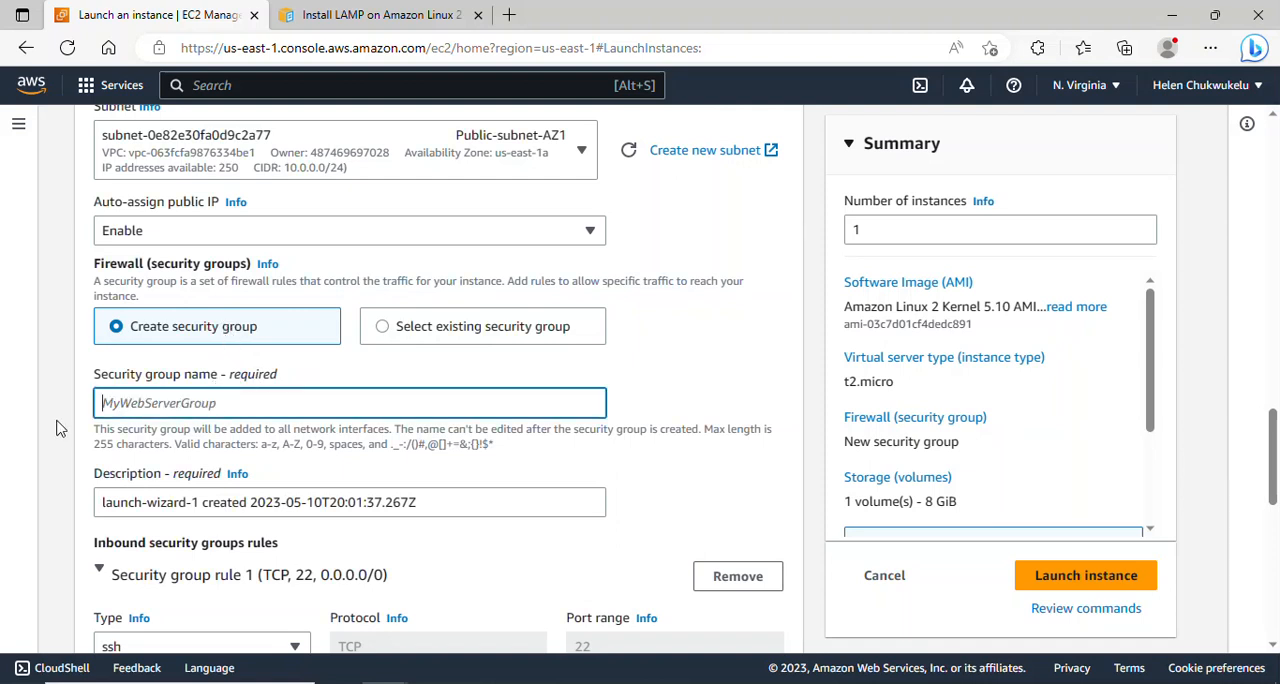
pyautogui.write('baston-host-sg')
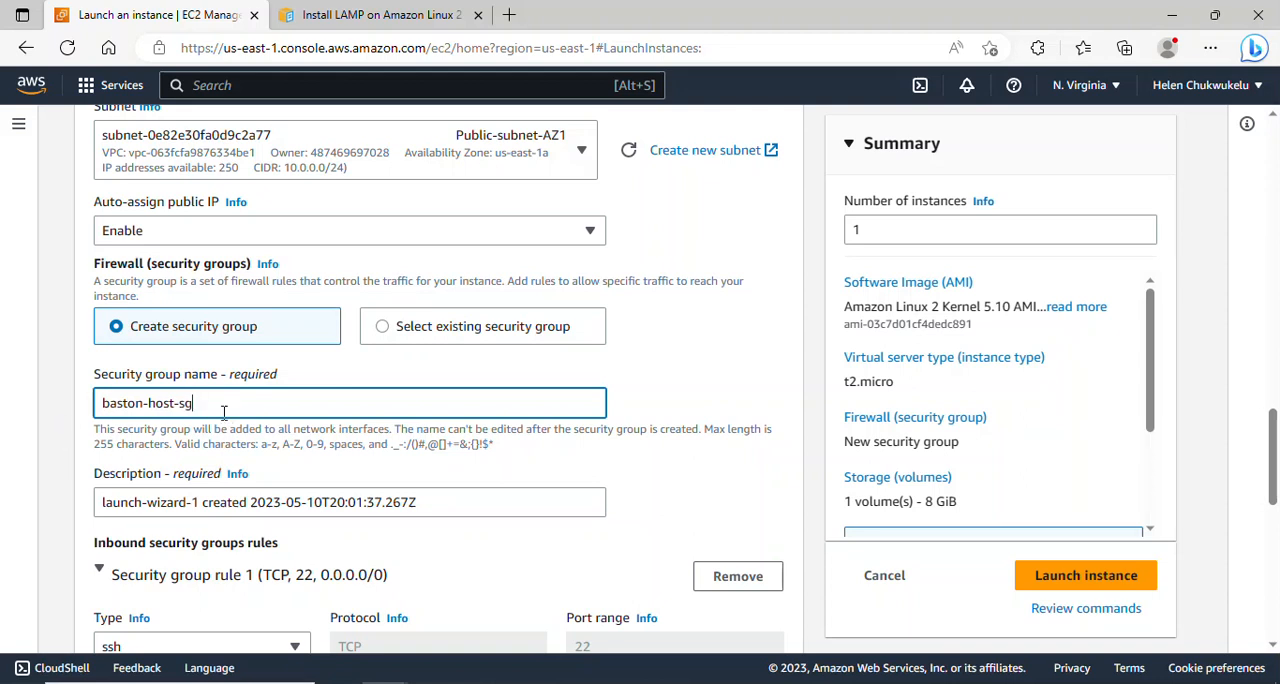
pyautogui.moveTo(224, 412); pyautogui.dragTo(97, 404)
pyautogui.hotkey('ctrl', 'c')
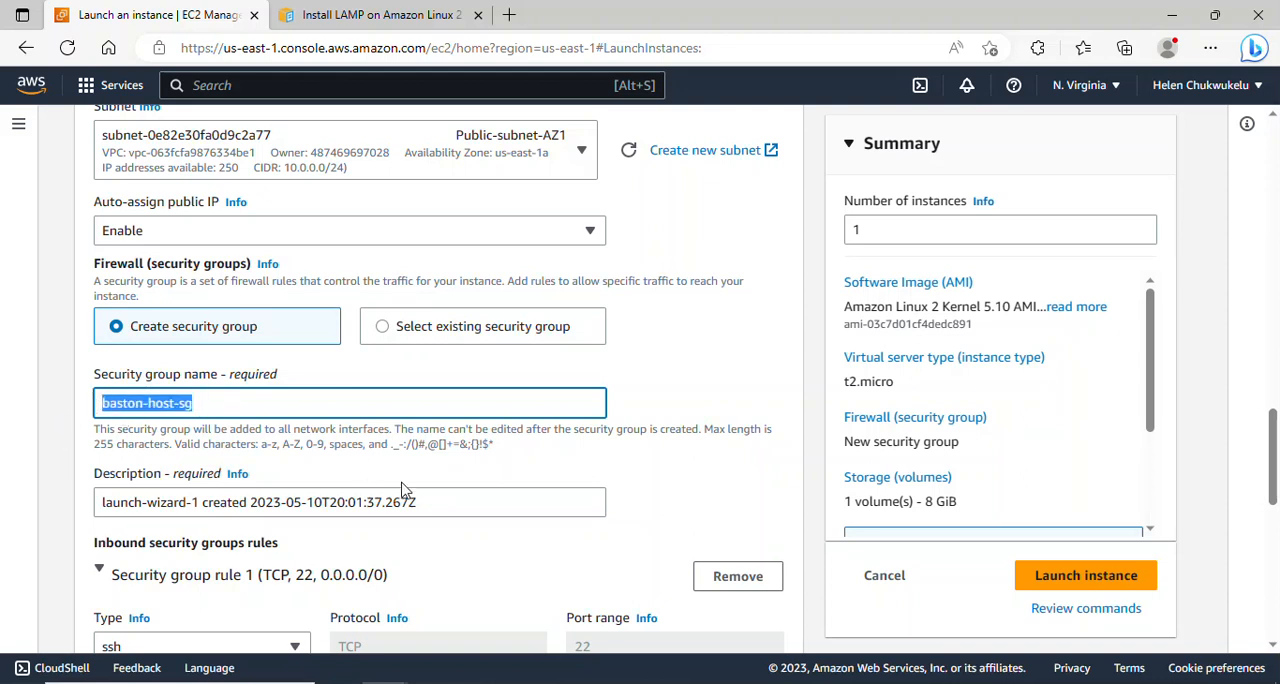
pyautogui.moveTo(438, 498); pyautogui.dragTo(103, 500)
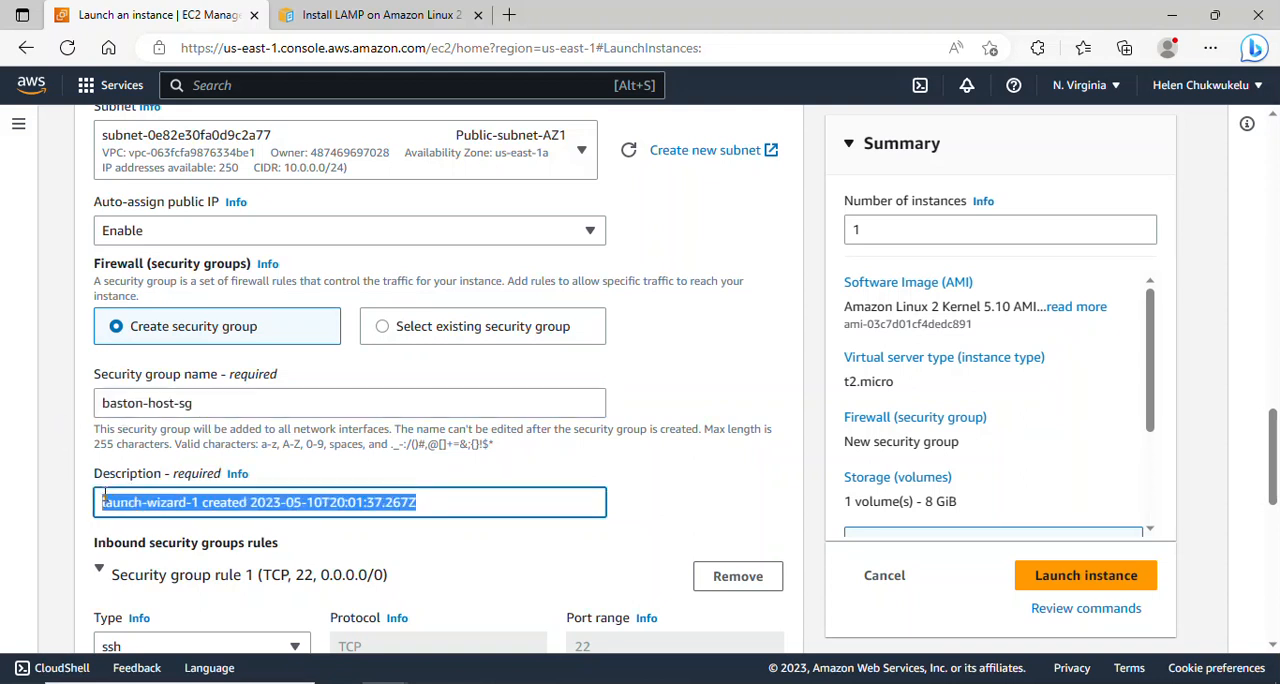
pyautogui.hotkey('ctrl', 'v')
pyautogui.scroll(-3, 620, 552)
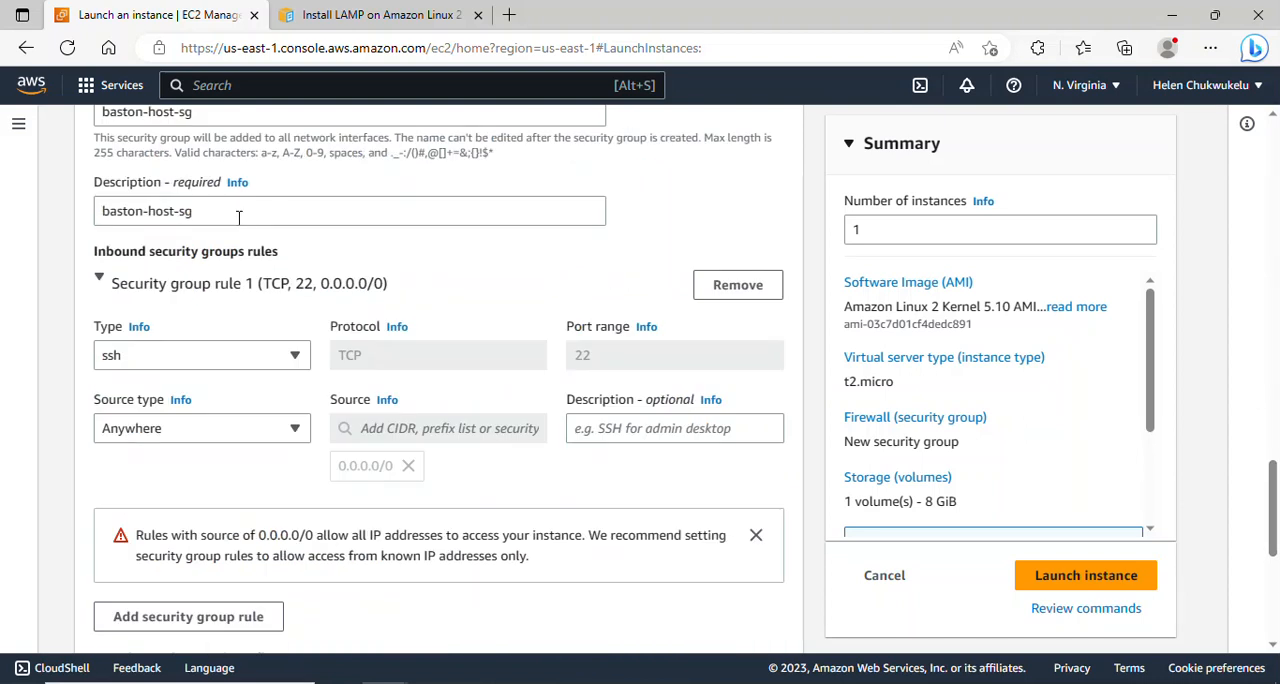
pyautogui.click(235, 217)
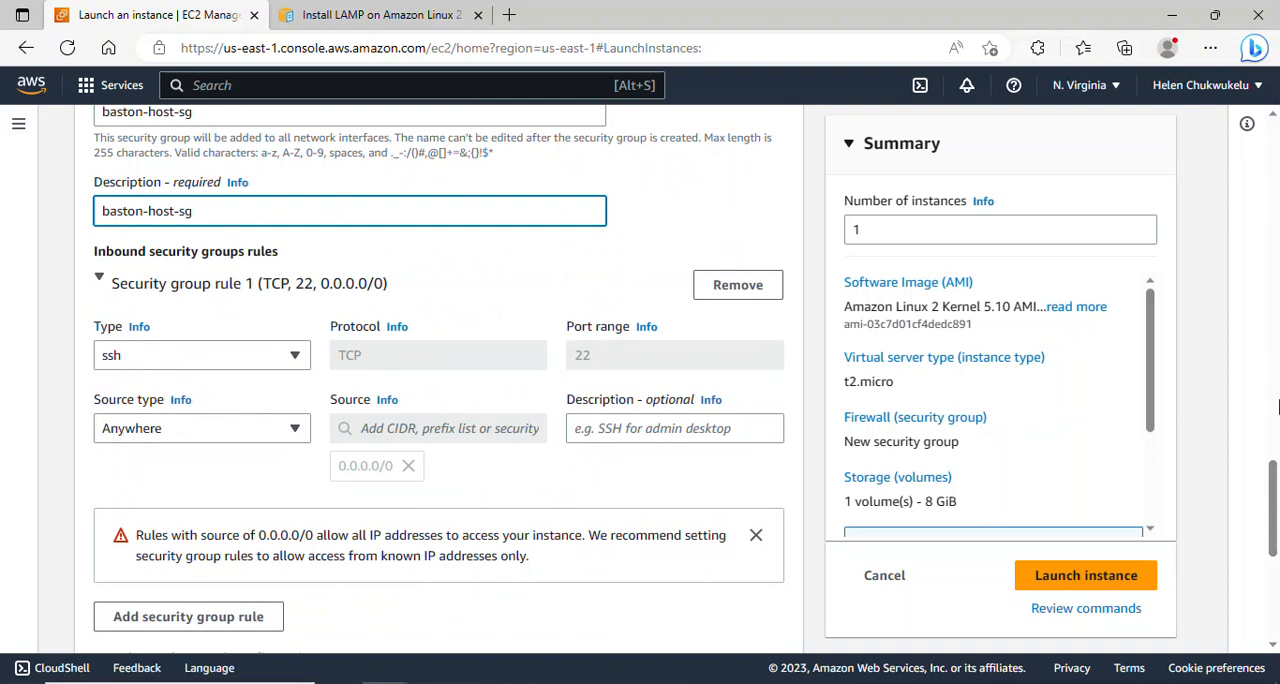
# - Launch the baston-host instance and open the list of all instances
pyautogui.moveTo(1274, 509); pyautogui.dragTo(1276, 449)
pyautogui.click(1085, 581)
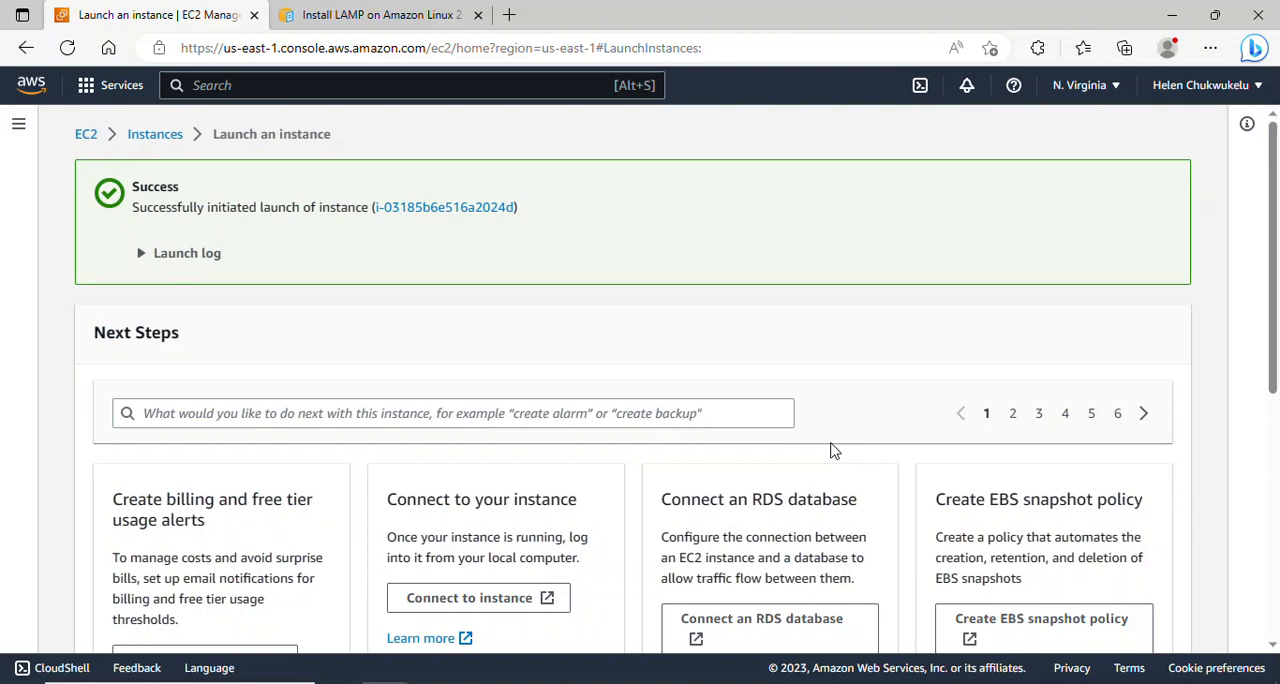
pyautogui.scroll(-4, 1214, 315)
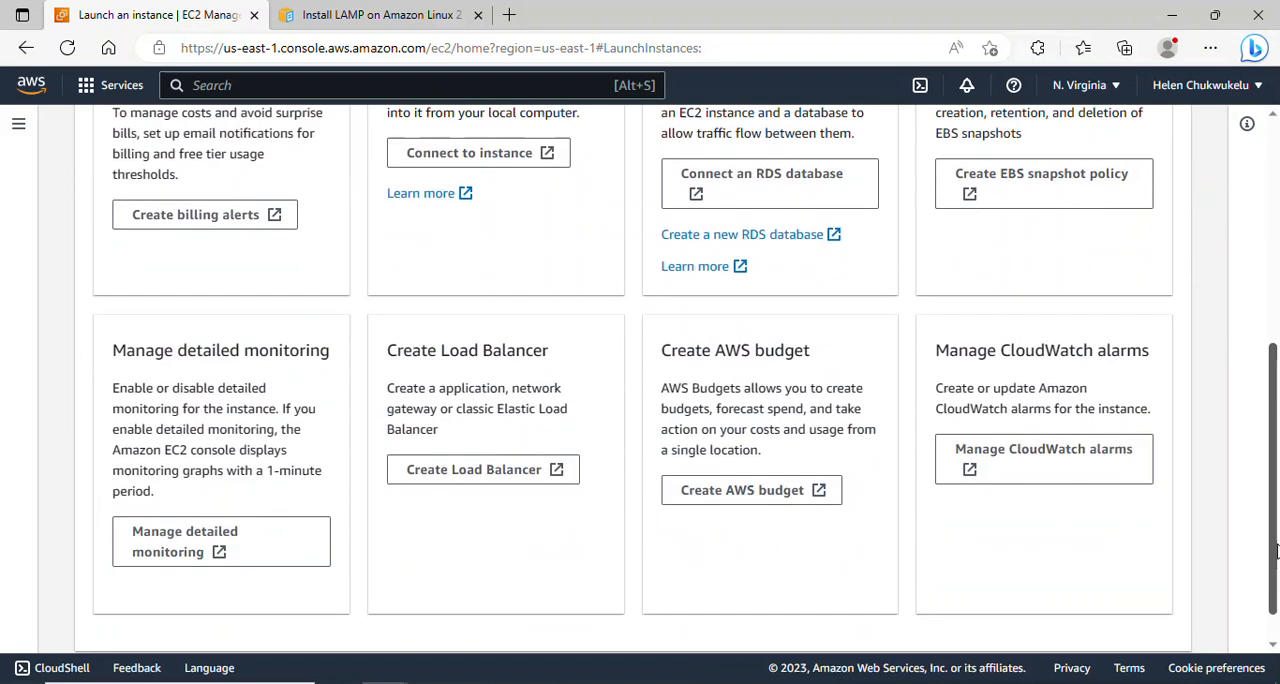
pyautogui.scroll(-1, 1267, 553)
pyautogui.click(1083, 640)
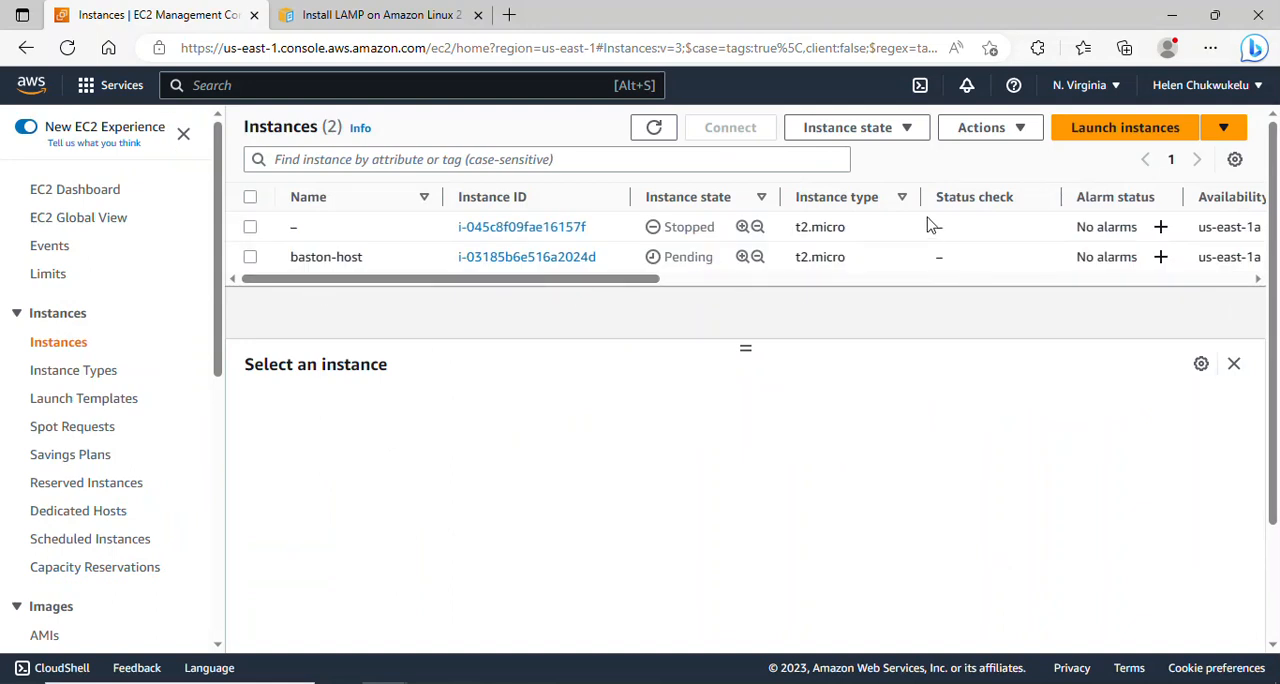
# - Start launching another instance named app-server-1 with the Amazon Linux 2 AMI (HVM) - Kernel 5.10, SSD Volume Type image
pyautogui.click(1073, 141)
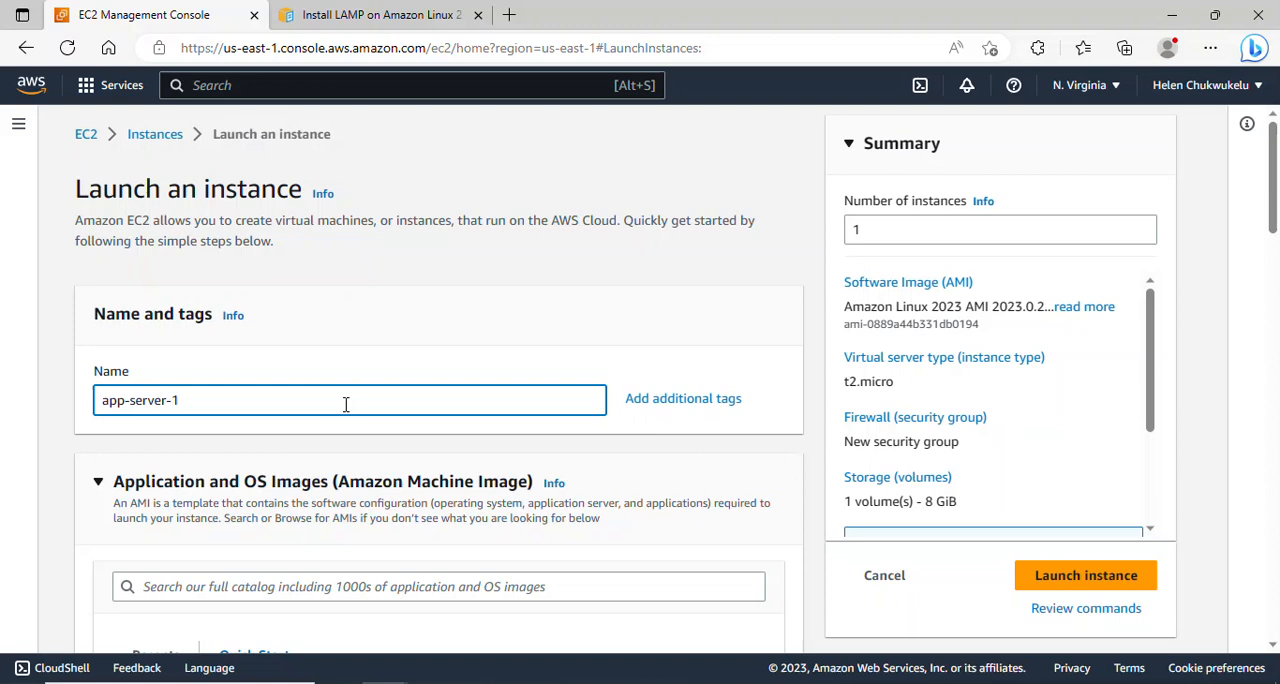
pyautogui.scroll(-2, 1275, 258)
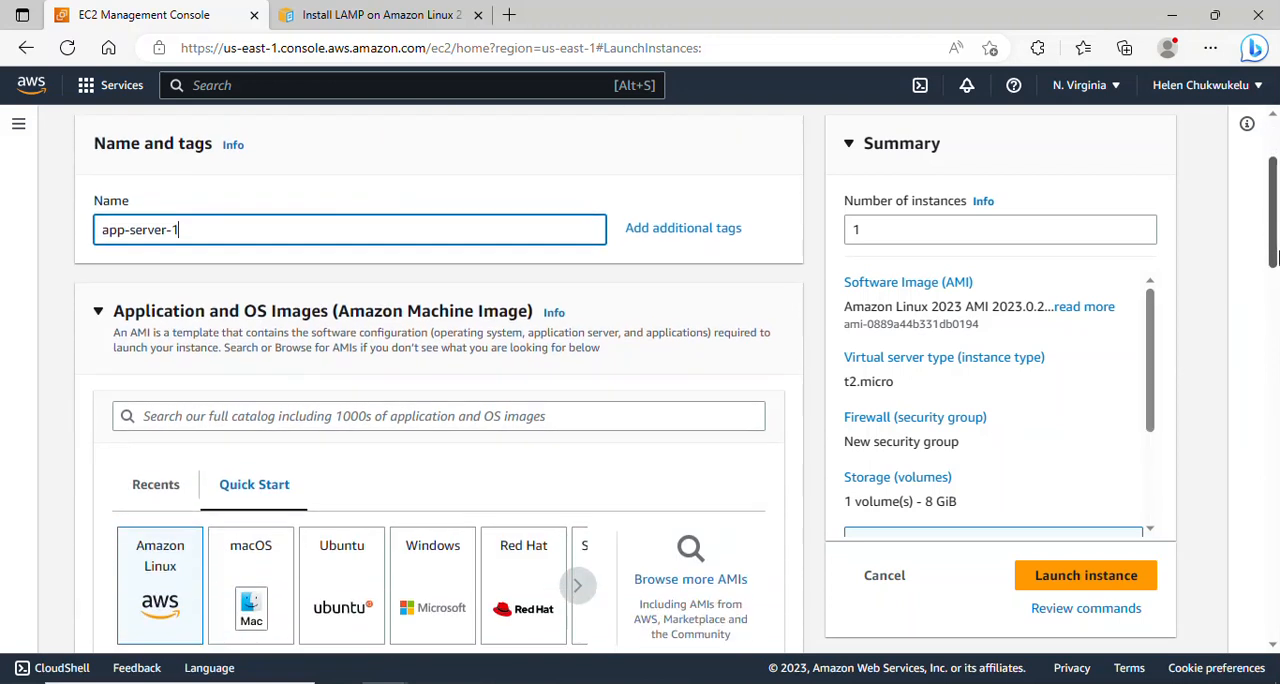
pyautogui.scroll(-5, 1275, 258)
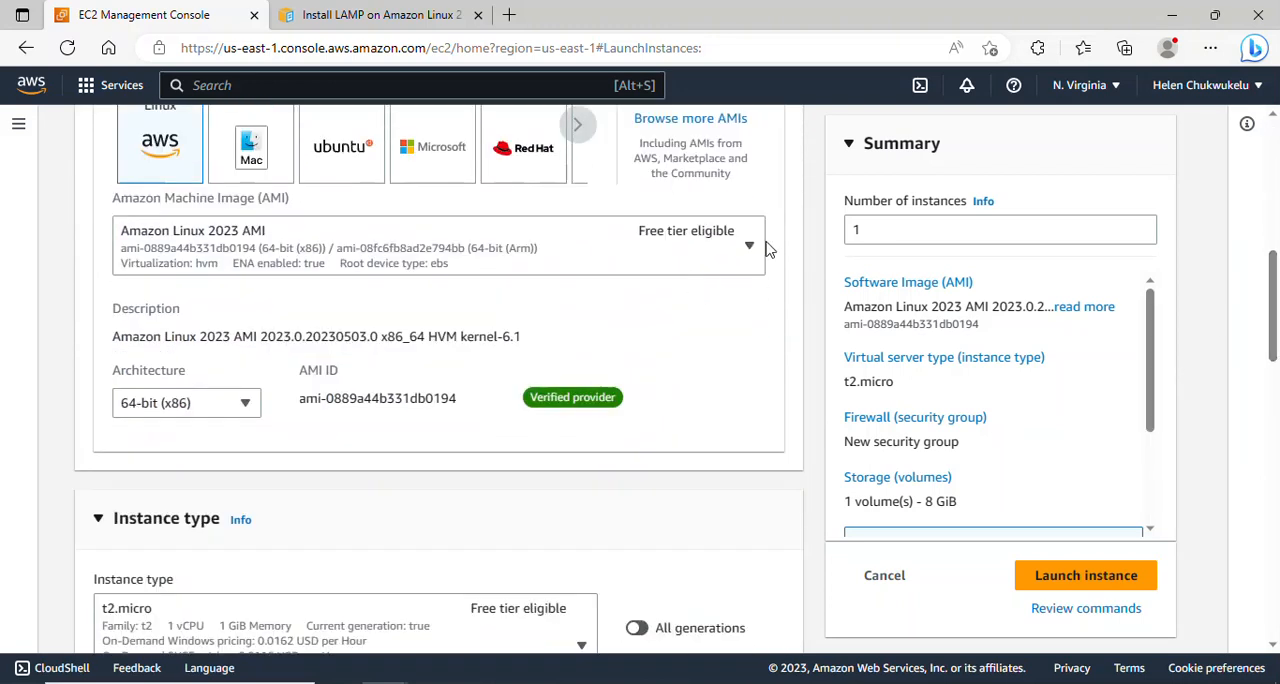
pyautogui.click(750, 246)
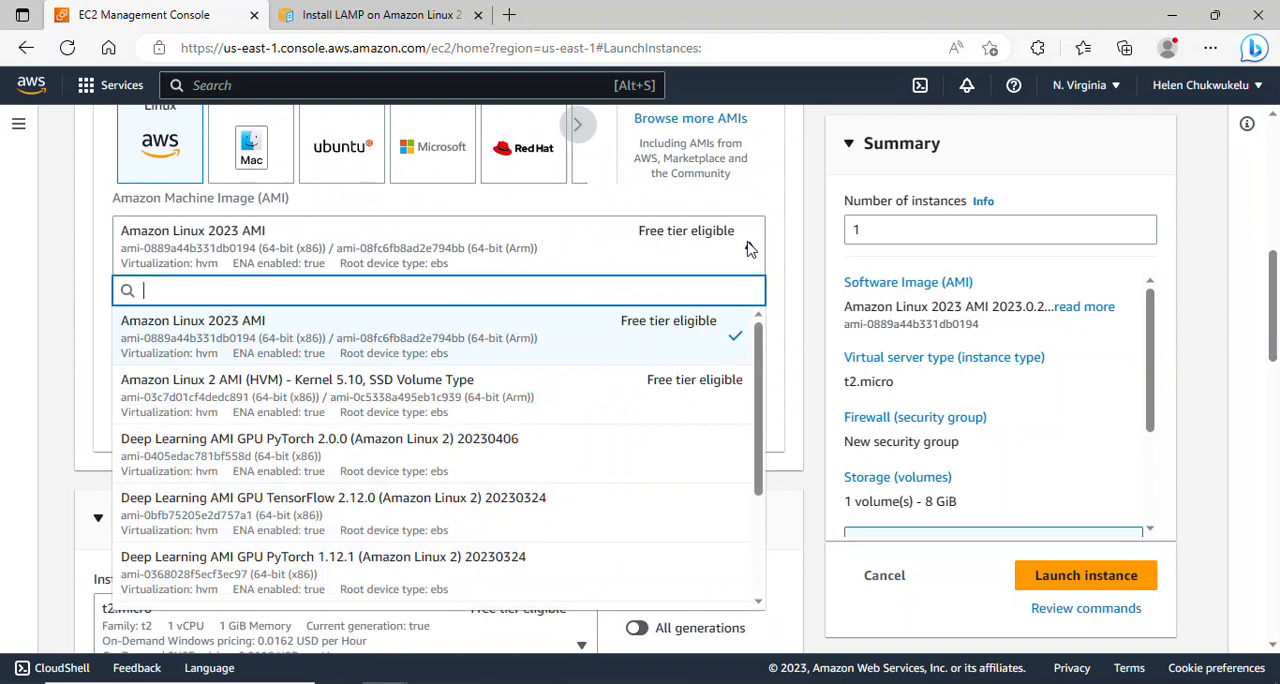
pyautogui.click(418, 398)
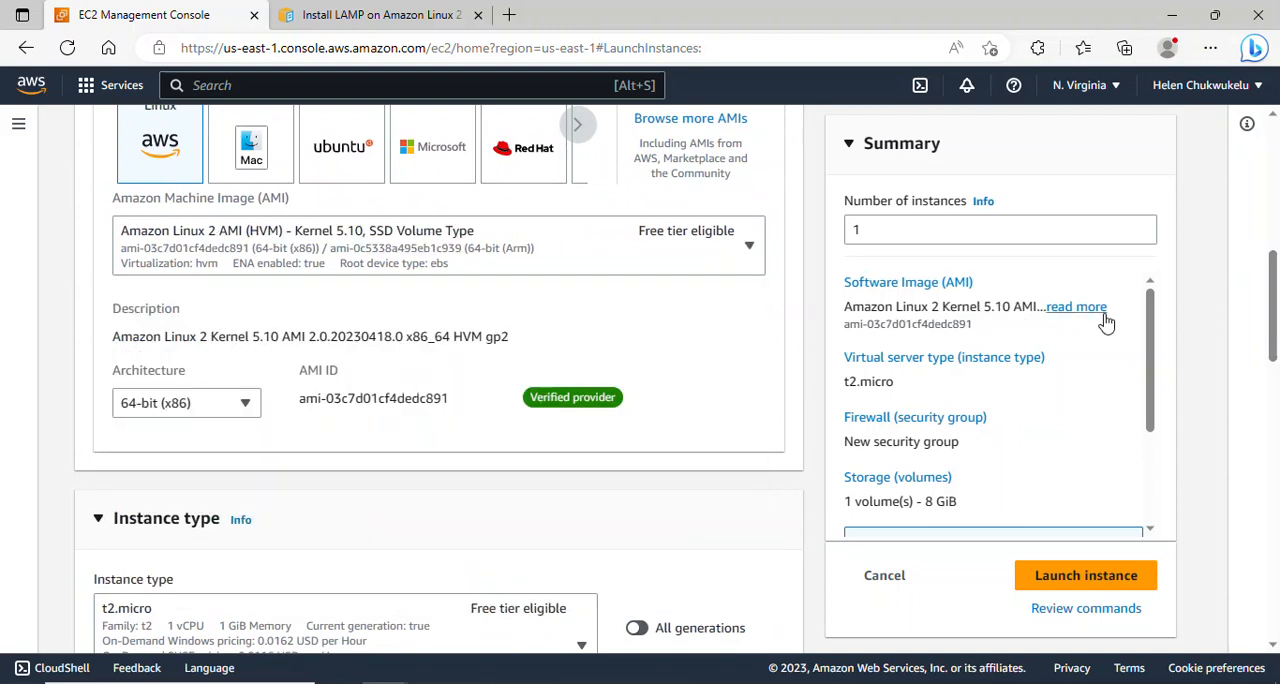
# - Choose the existing project-key key pair for the app-server-1 login
pyautogui.moveTo(1274, 295); pyautogui.dragTo(1277, 411)
pyautogui.click(529, 322)
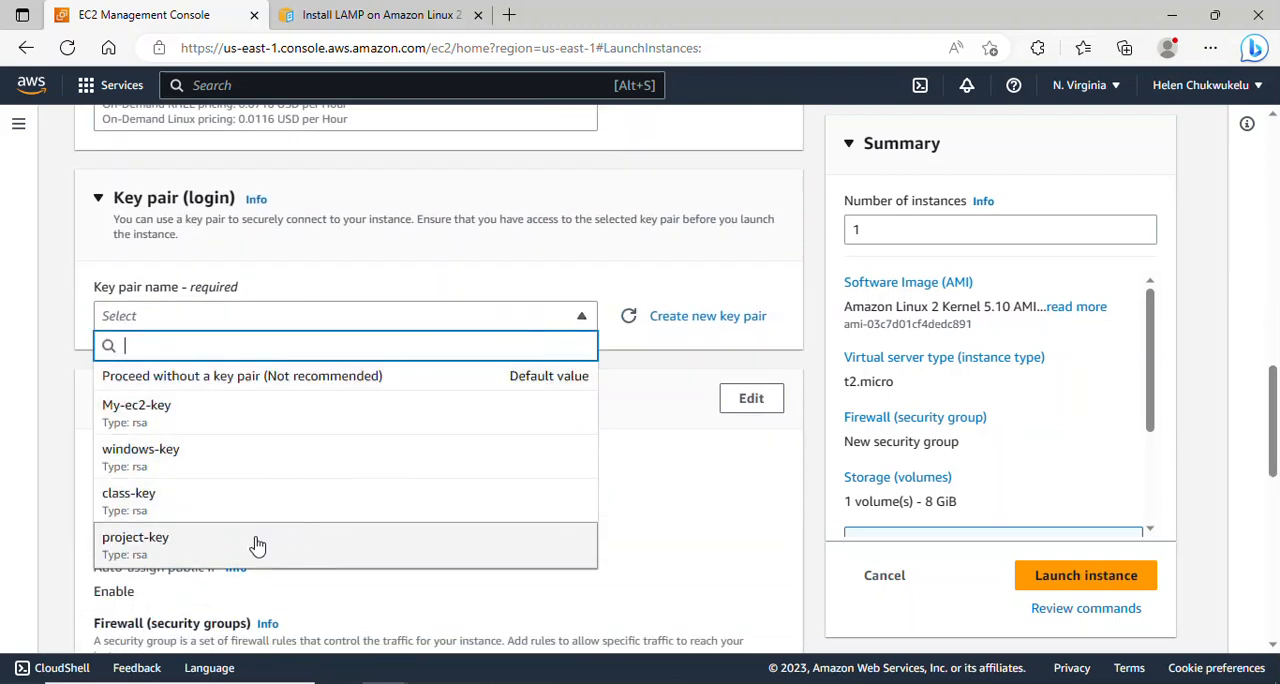
pyautogui.click(257, 545)
# - Edit the network settings to place app-server-1 in project-vpc on the Private-app-subnet-AZ1 subnet
pyautogui.moveTo(1277, 412); pyautogui.dragTo(1277, 443)
pyautogui.click(752, 242)
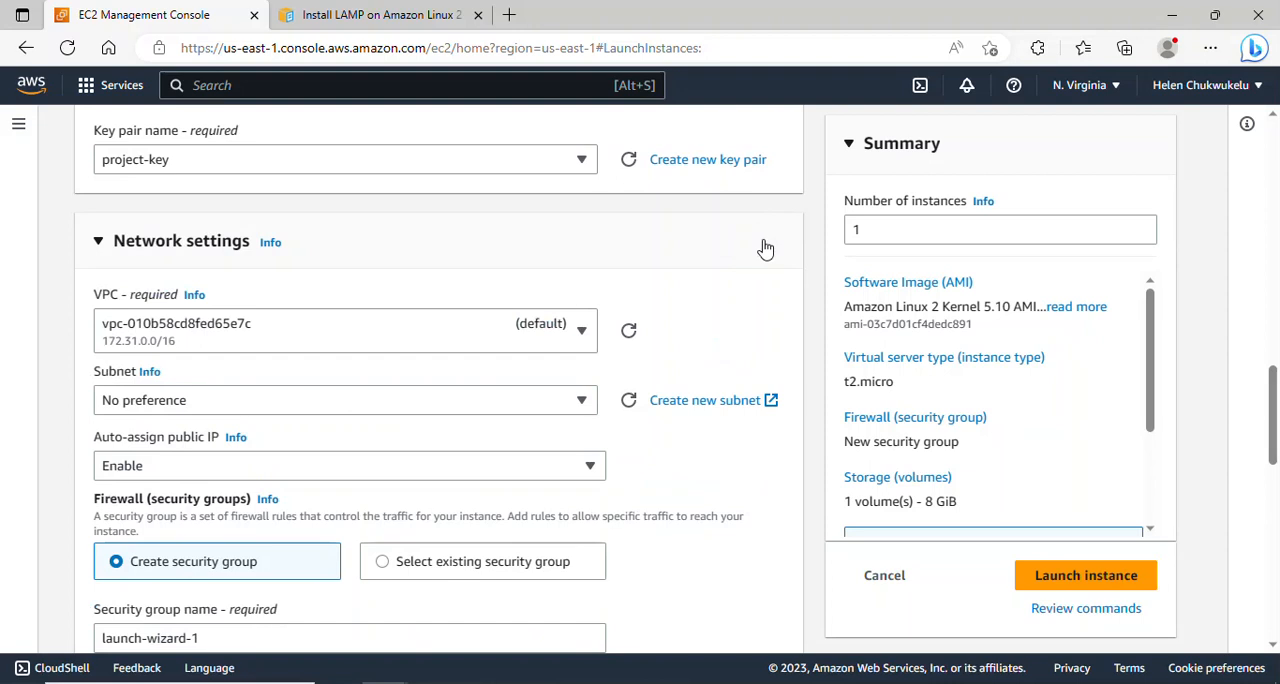
pyautogui.click(578, 333)
pyautogui.click(466, 408)
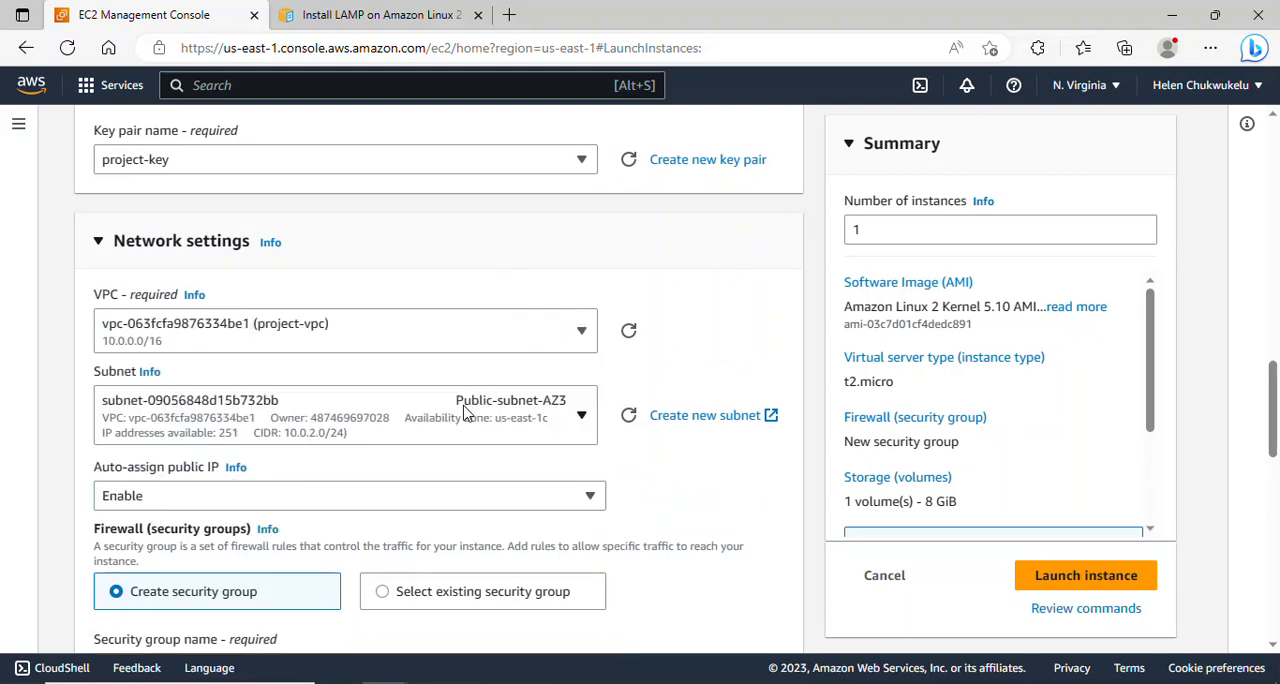
pyautogui.scroll(-1, 1277, 400)
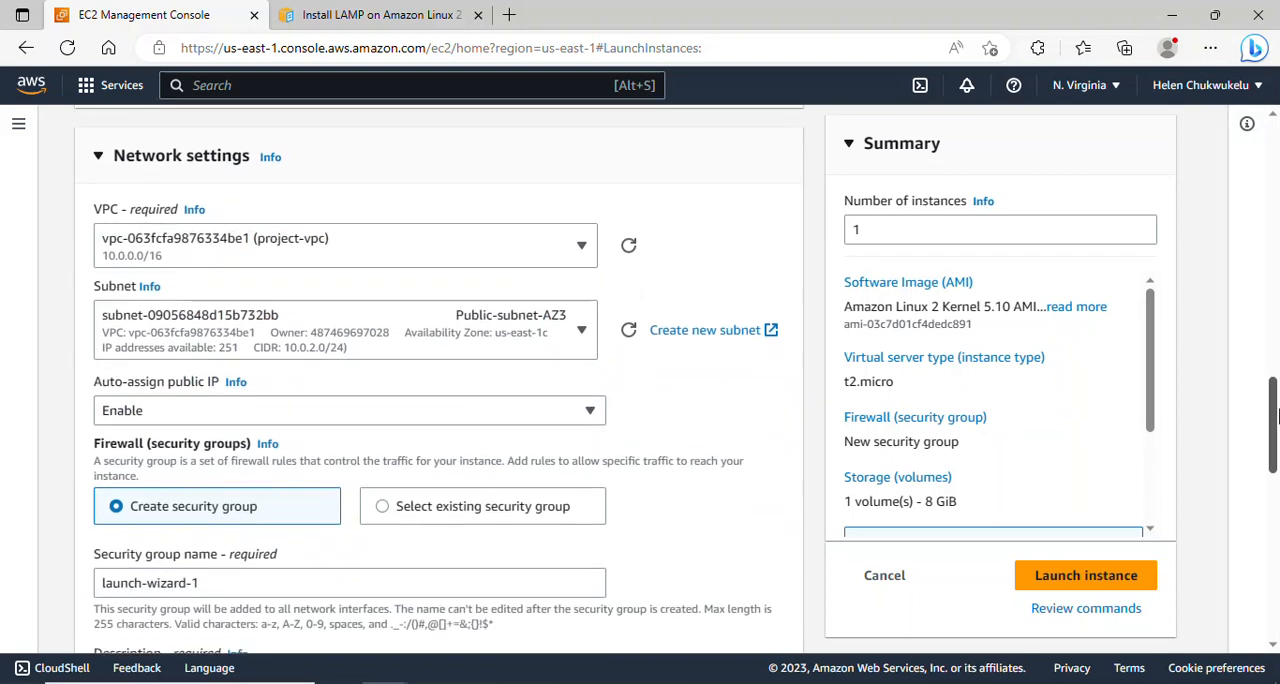
pyautogui.click(568, 338)
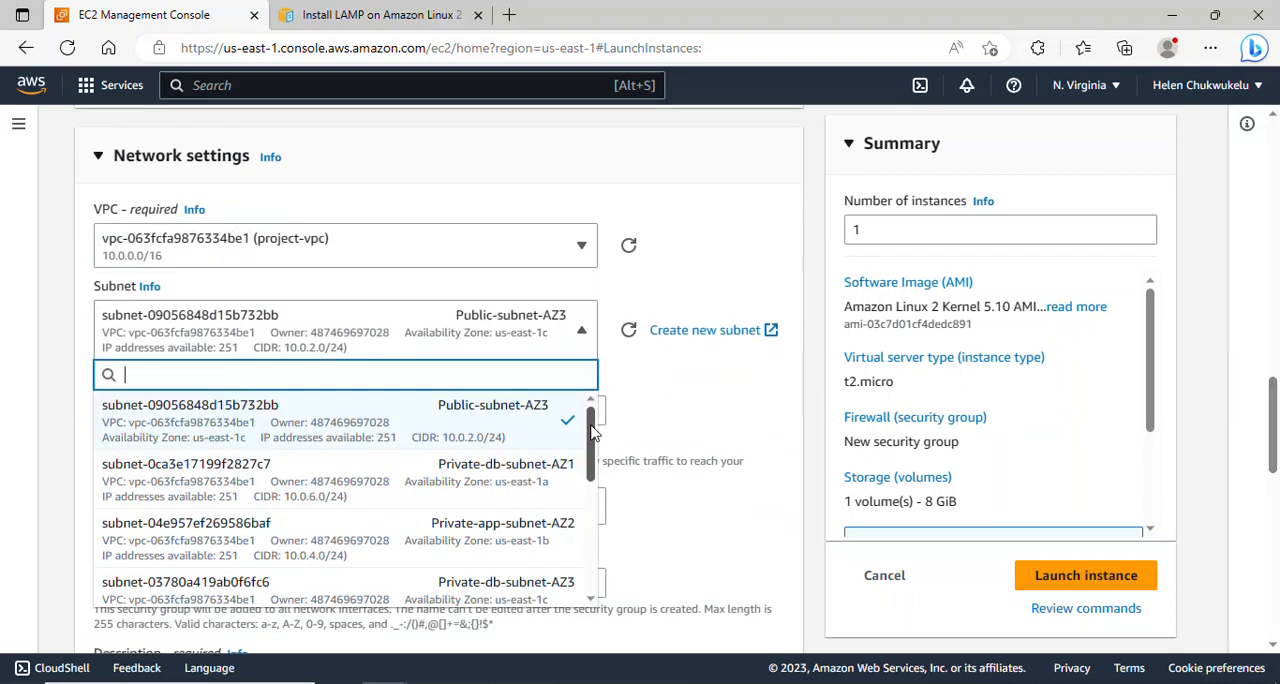
pyautogui.moveTo(592, 430); pyautogui.dragTo(597, 537)
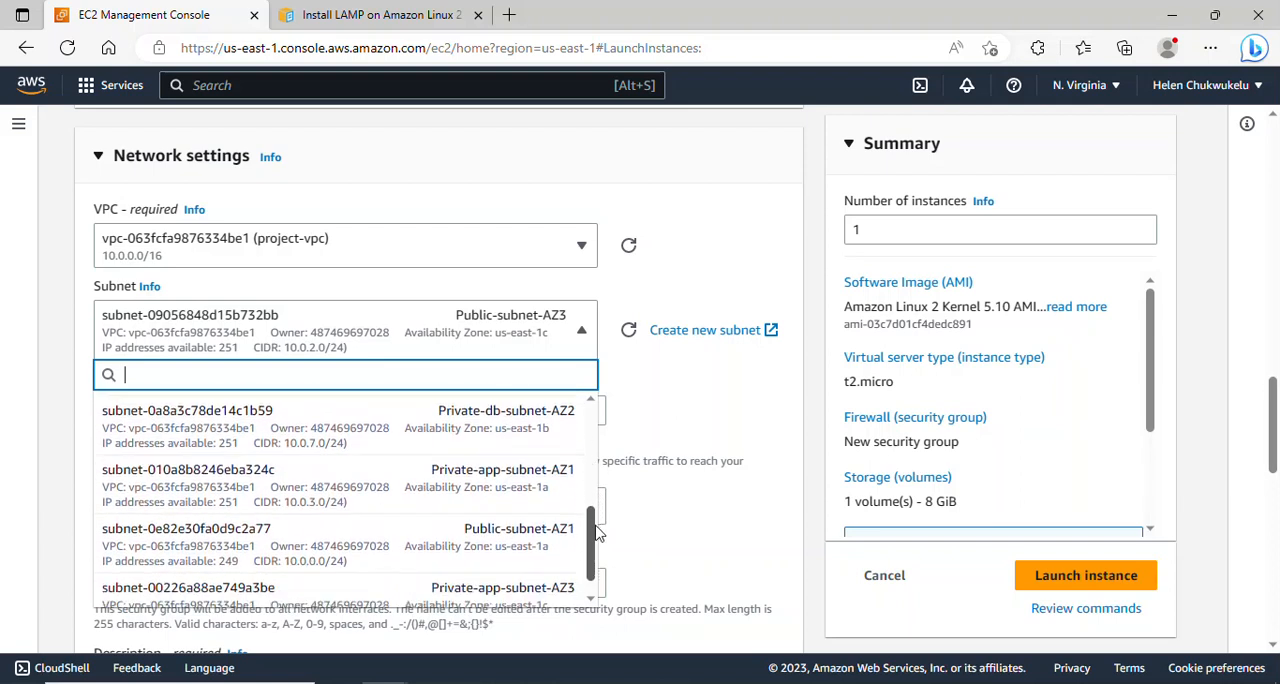
pyautogui.click(479, 485)
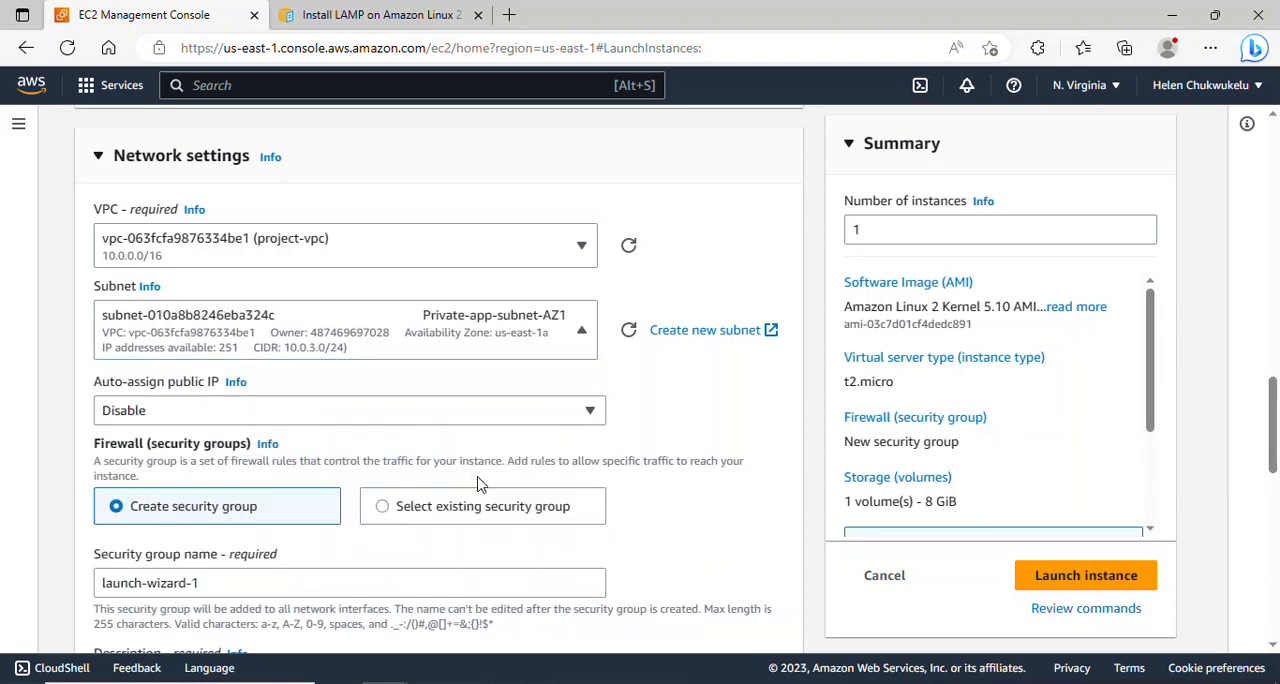
# - Name the new security group app-server-sg and use the same text as its description
pyautogui.moveTo(1272, 420); pyautogui.dragTo(1268, 455)
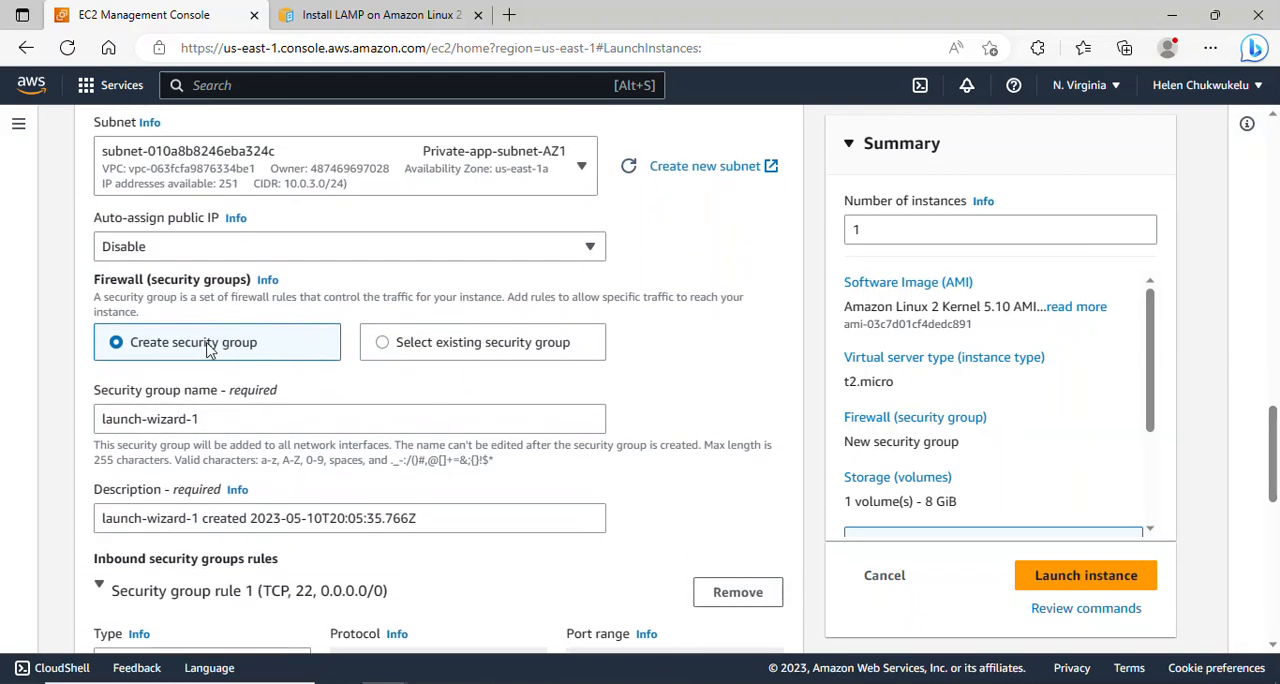
pyautogui.click(252, 418)
pyautogui.moveTo(252, 418); pyautogui.dragTo(98, 419)
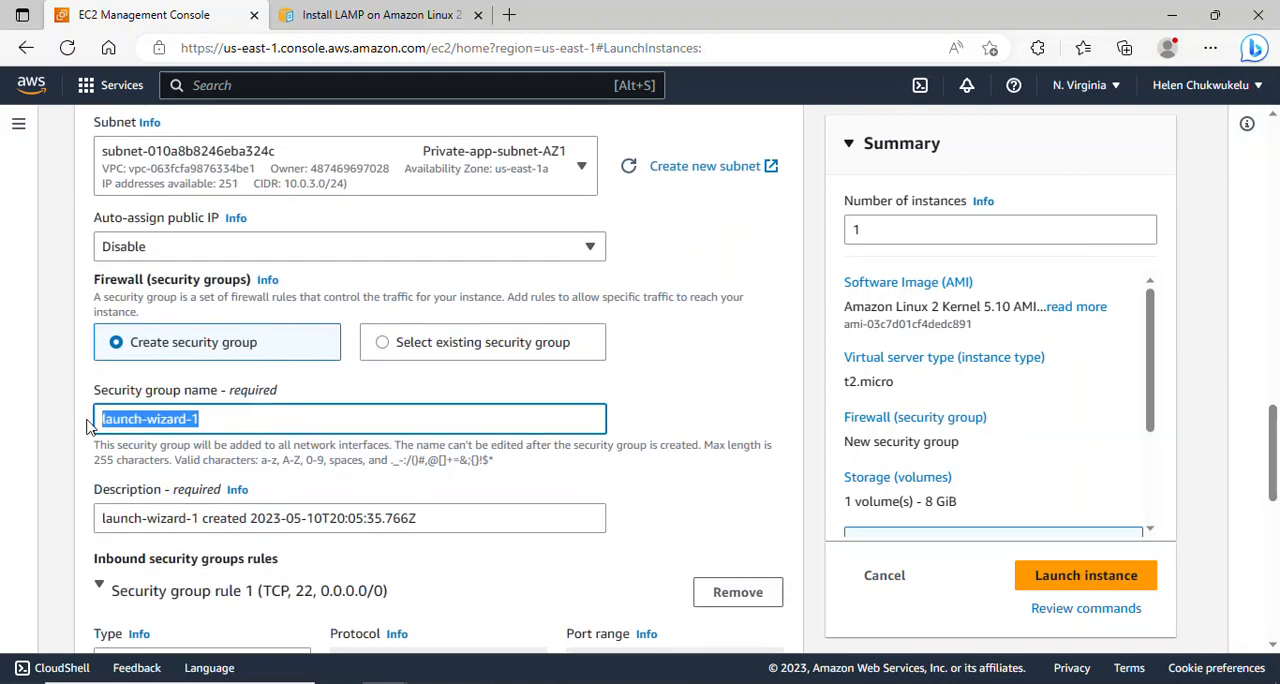
pyautogui.write('app-s')
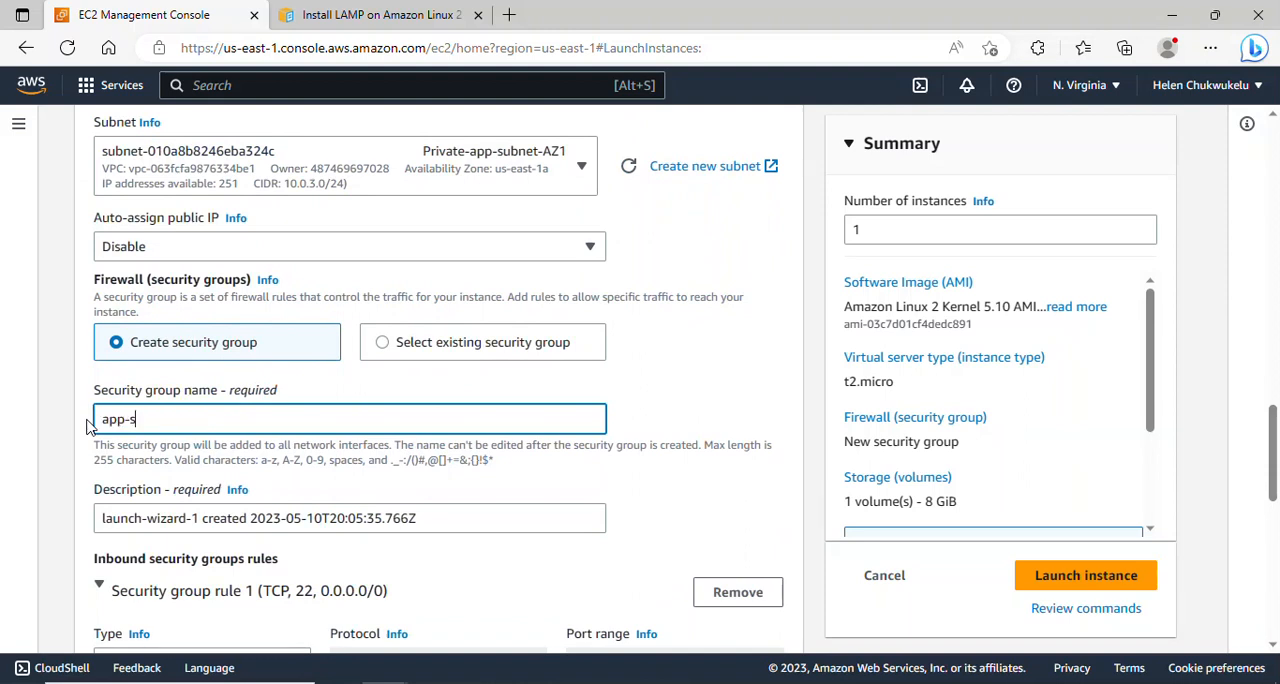
pyautogui.write('erver-sg')
pyautogui.moveTo(201, 413); pyautogui.dragTo(84, 412)
pyautogui.hotkey('ctrl', 'c')
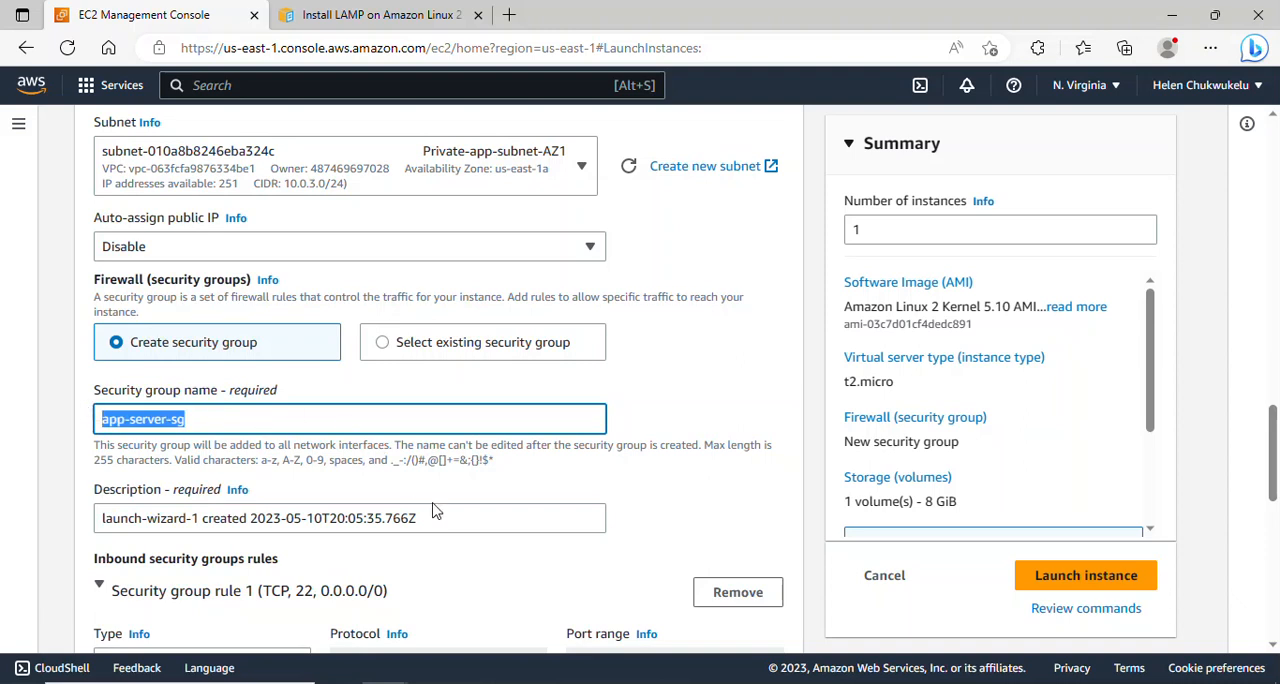
pyautogui.moveTo(435, 517); pyautogui.dragTo(82, 495)
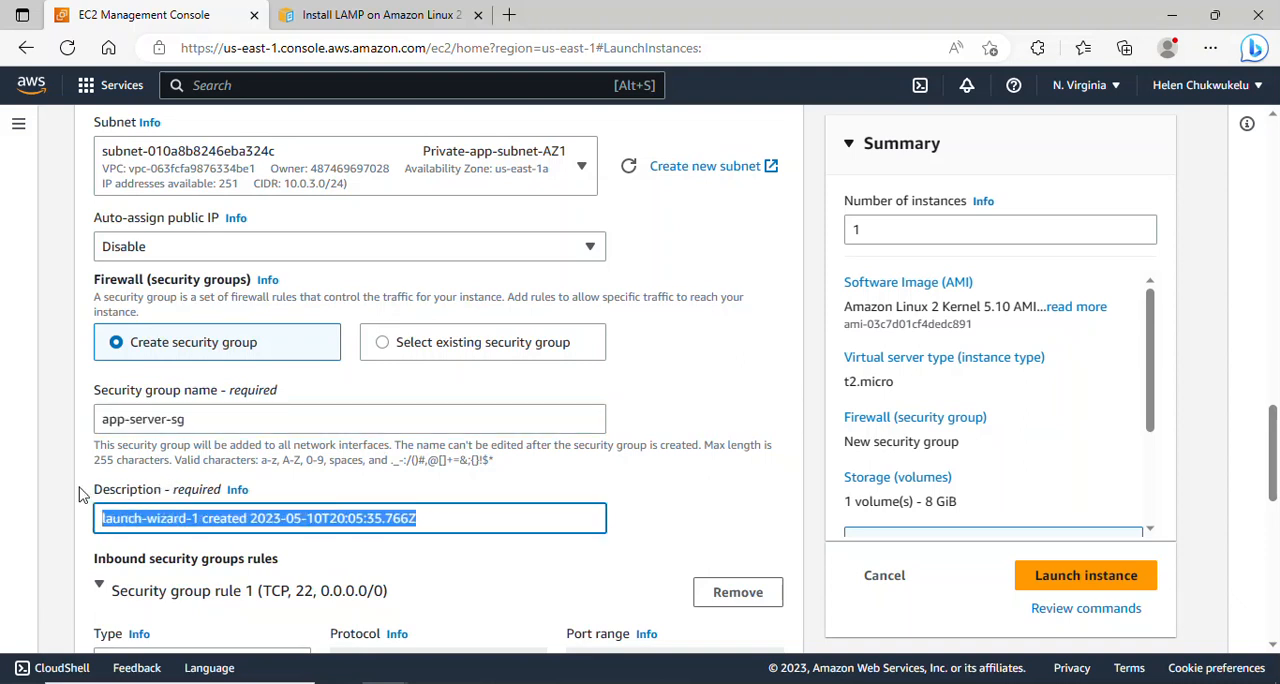
pyautogui.hotkey('ctrl', 'v')
# - Restrict the inbound SSH rule to a custom source, the baston-host-sg security group
pyautogui.scroll(-2, 1275, 460)
pyautogui.moveTo(1275, 498); pyautogui.dragTo(1276, 527)
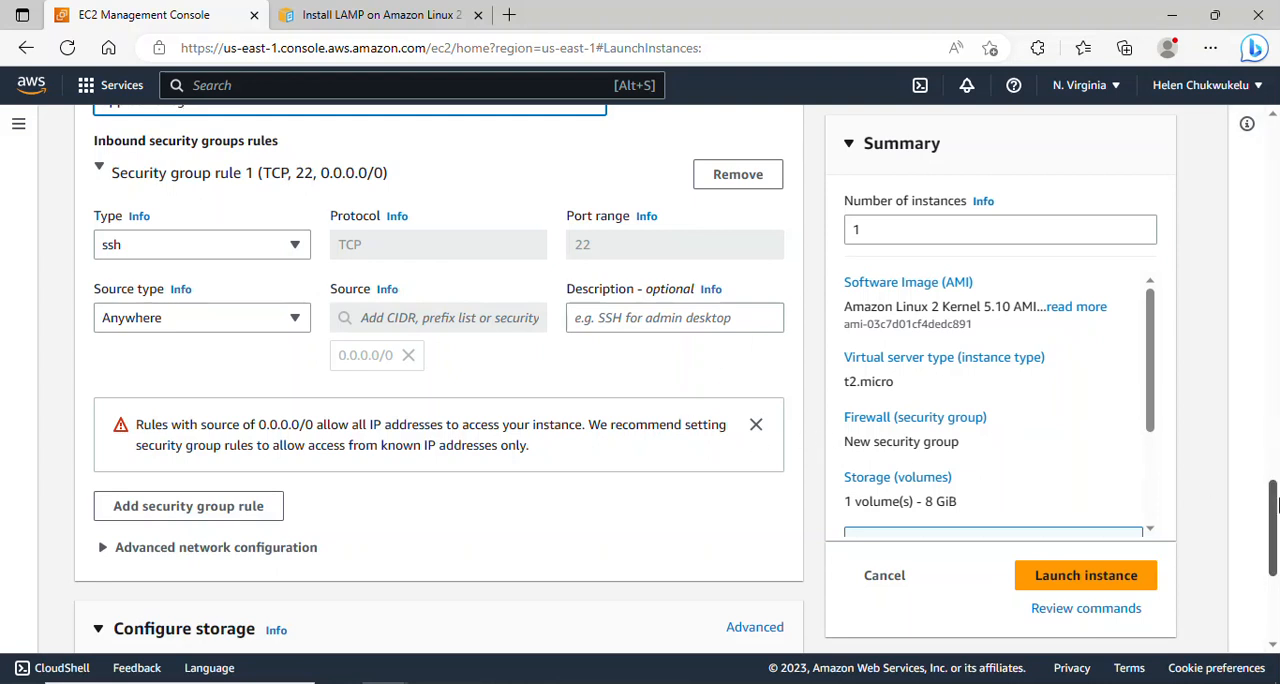
pyautogui.moveTo(1276, 505); pyautogui.dragTo(1276, 500)
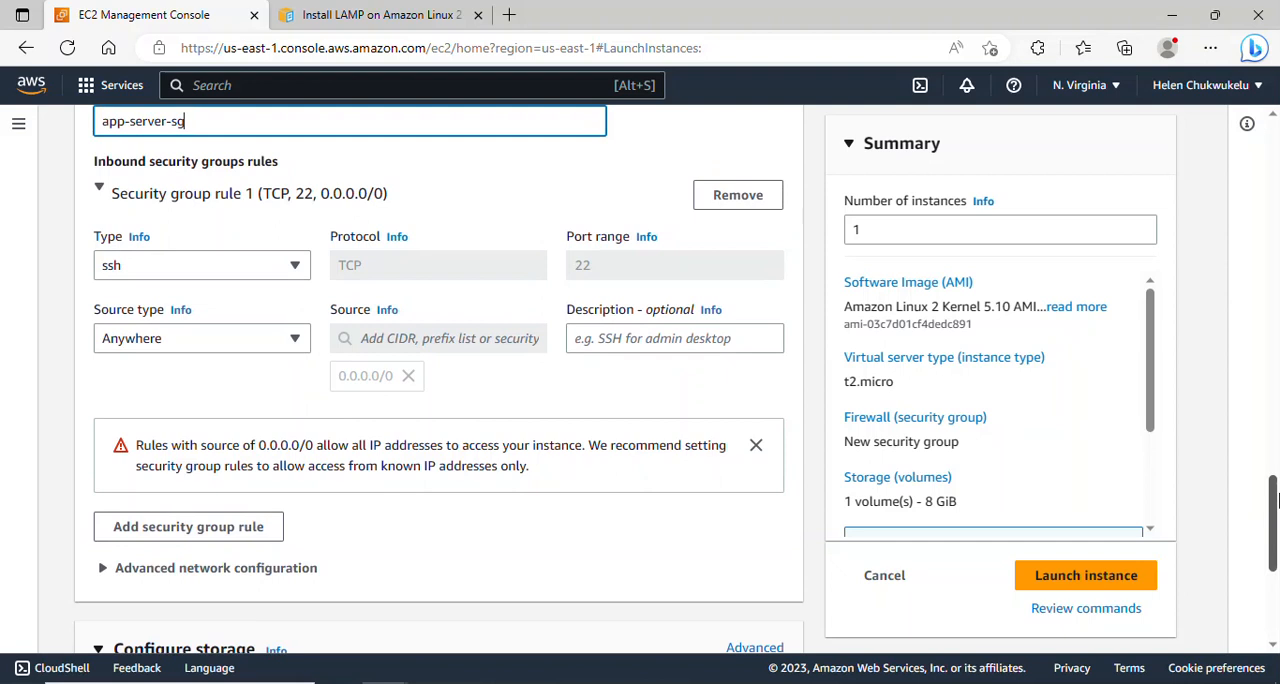
pyautogui.moveTo(1276, 500)
pyautogui.mouseDown()
pyautogui.moveTo(1276, 489)
pyautogui.moveTo(1276, 512)
pyautogui.mouseUp()
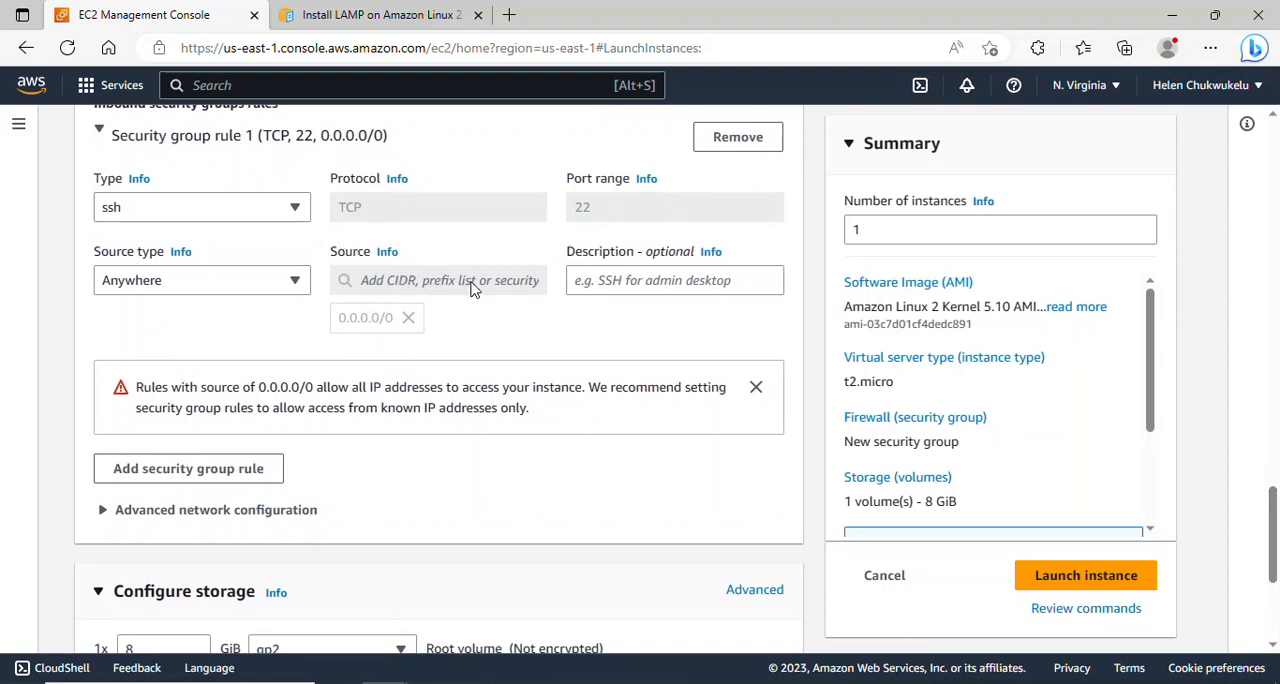
pyautogui.click(294, 282)
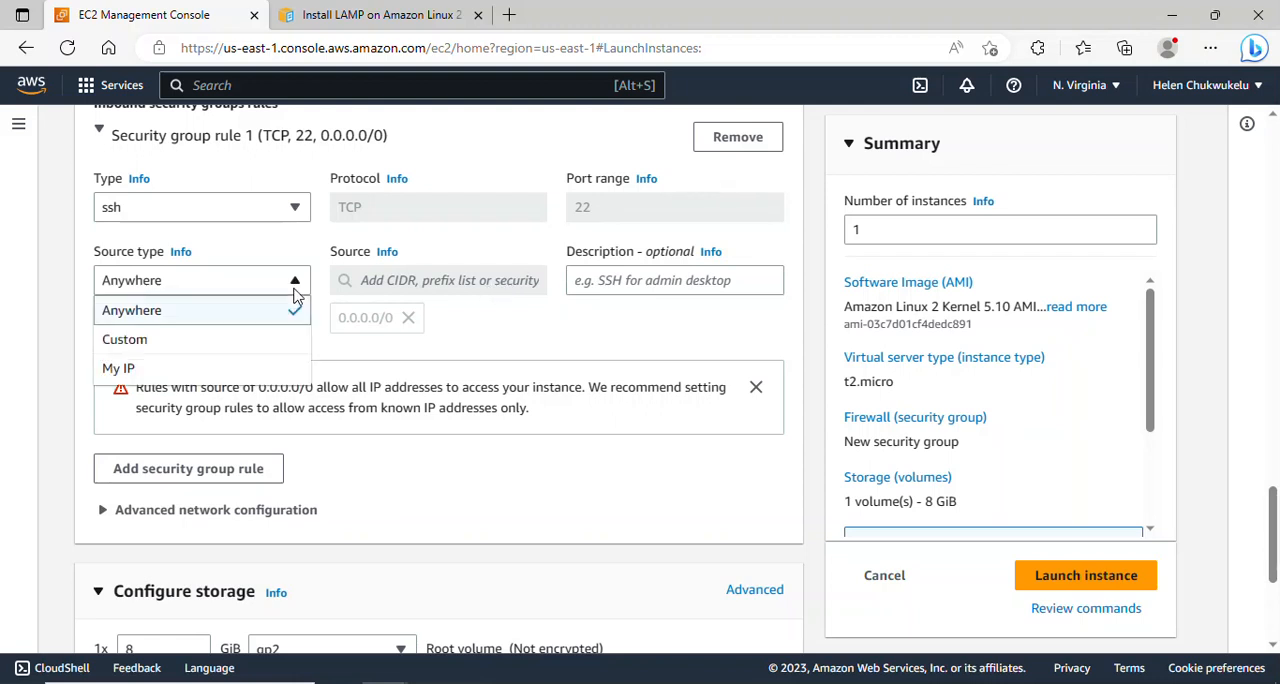
pyautogui.click(257, 338)
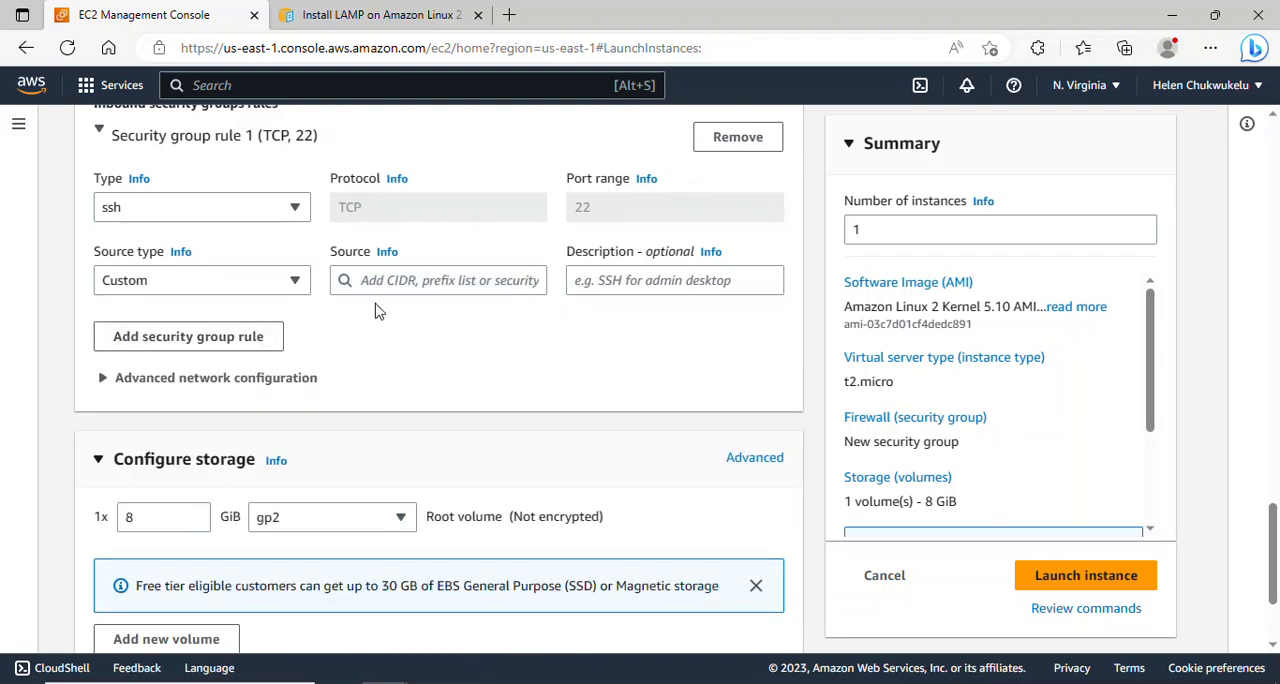
pyautogui.click(420, 281)
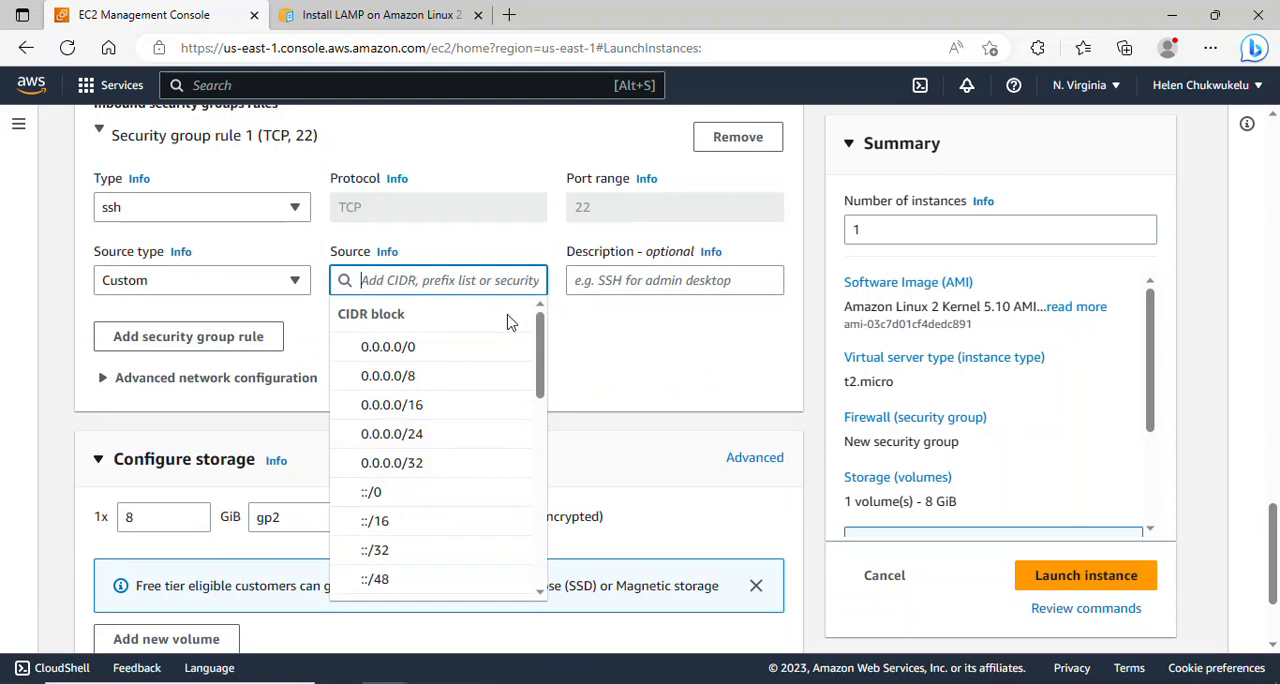
pyautogui.scroll(-5, 545, 340)
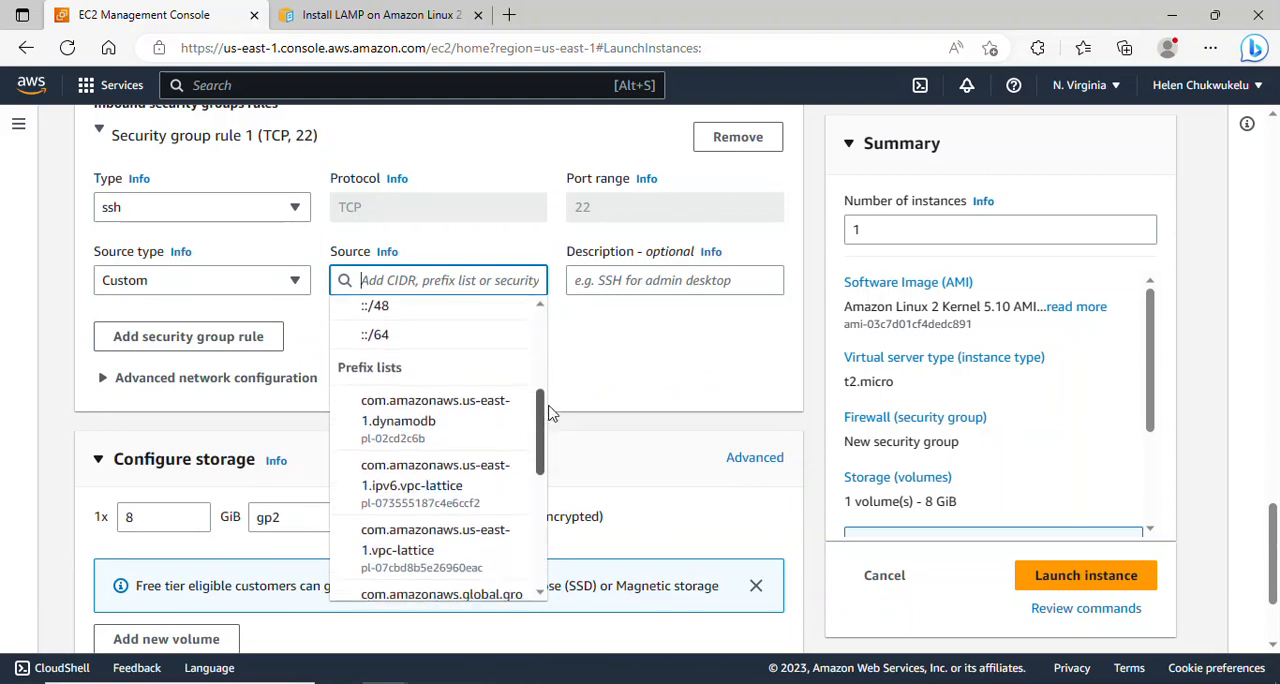
pyautogui.moveTo(545, 428); pyautogui.dragTo(553, 540)
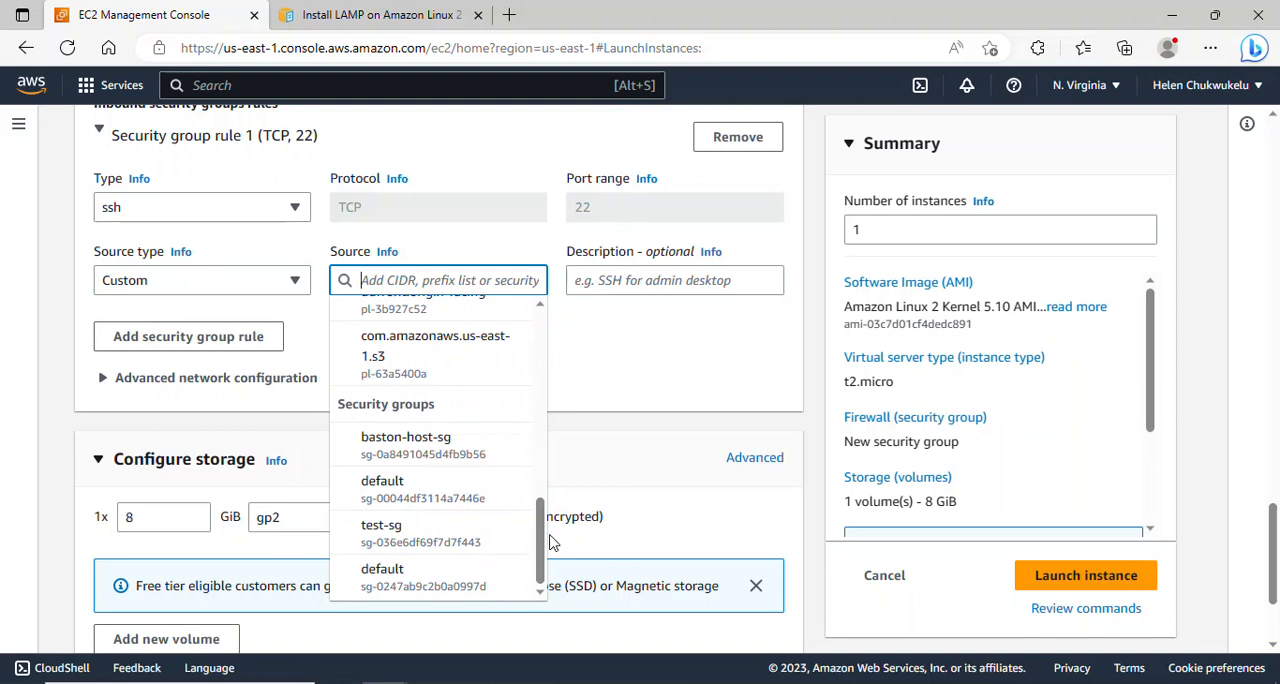
pyautogui.click(406, 446)
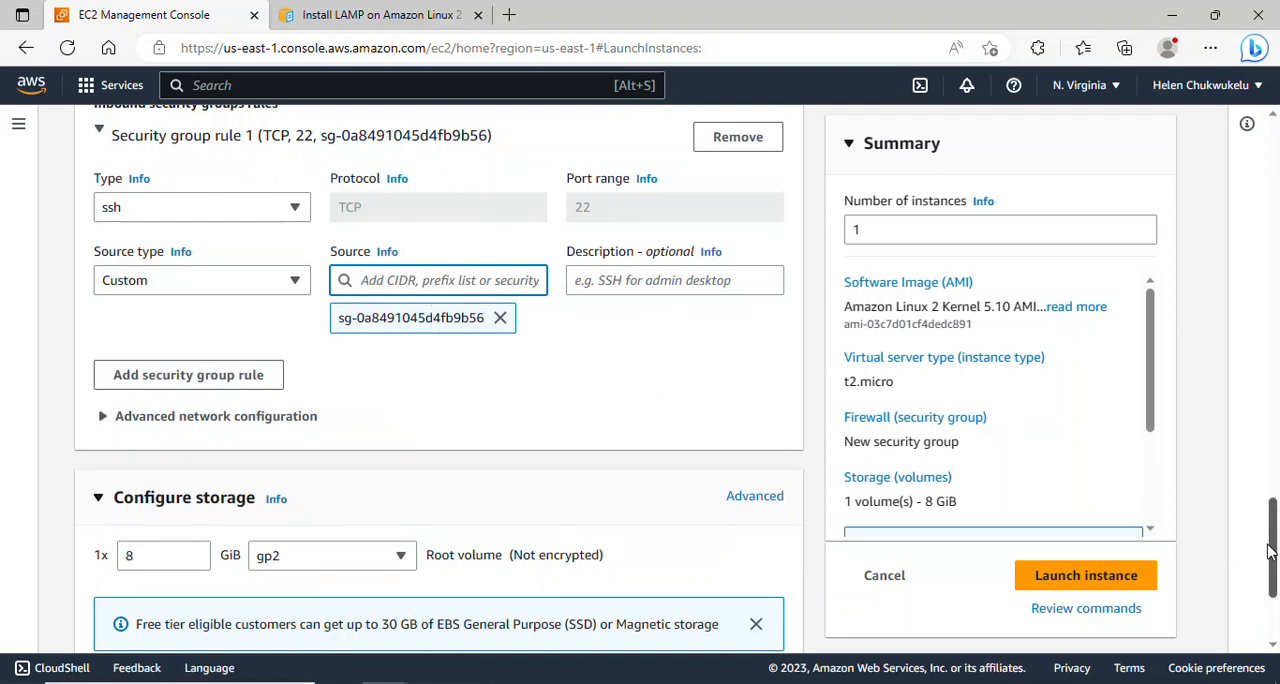
# - Launch the app-server-1 instance and open the list of all instances
pyautogui.moveTo(1270, 551); pyautogui.dragTo(1276, 588)
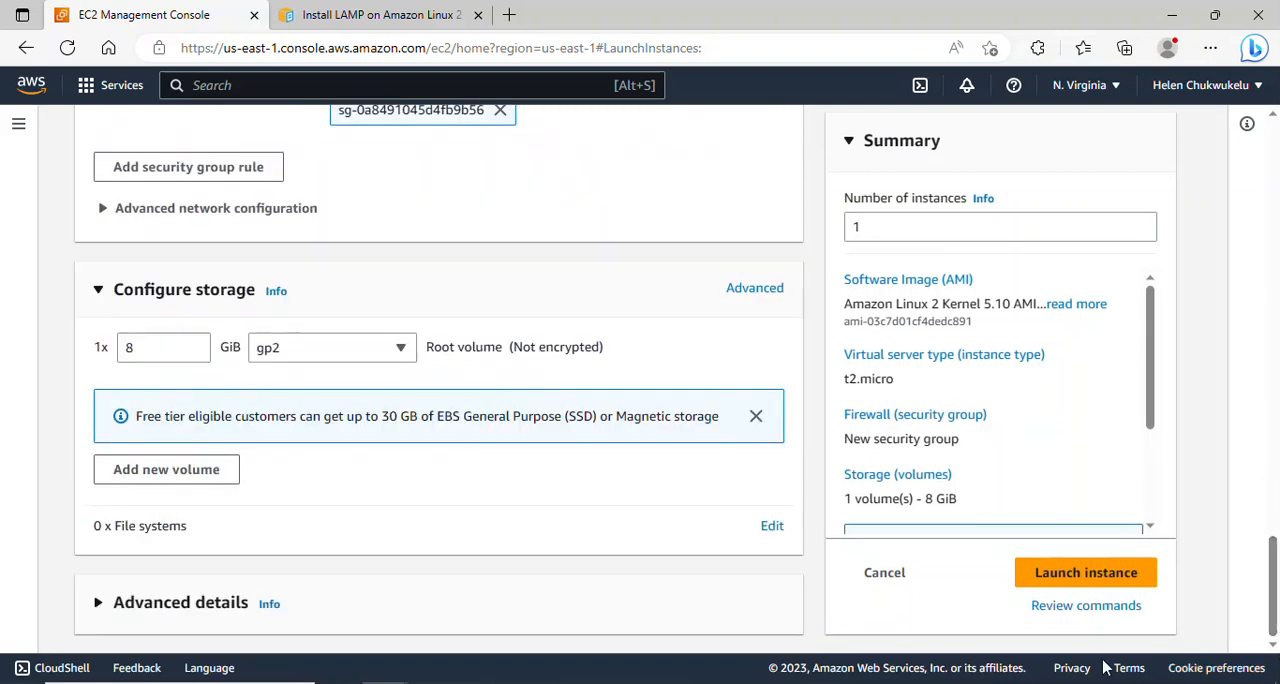
pyautogui.click(1085, 574)
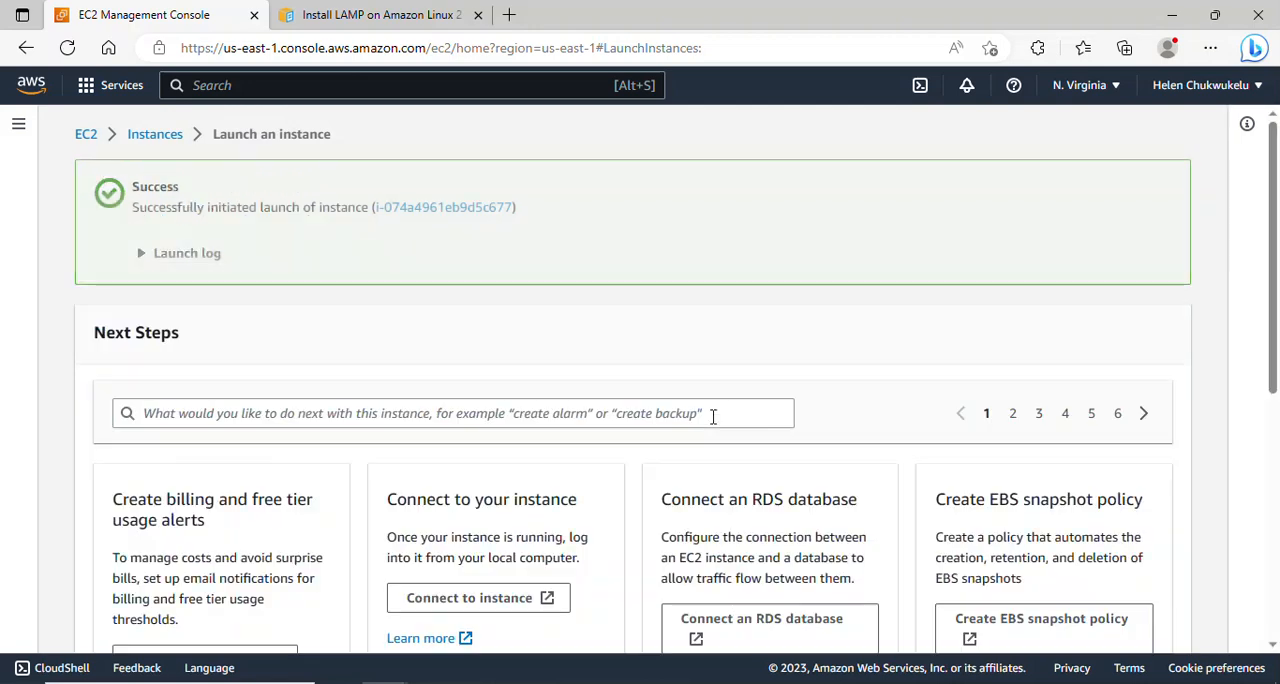
pyautogui.scroll(-5, 1277, 318)
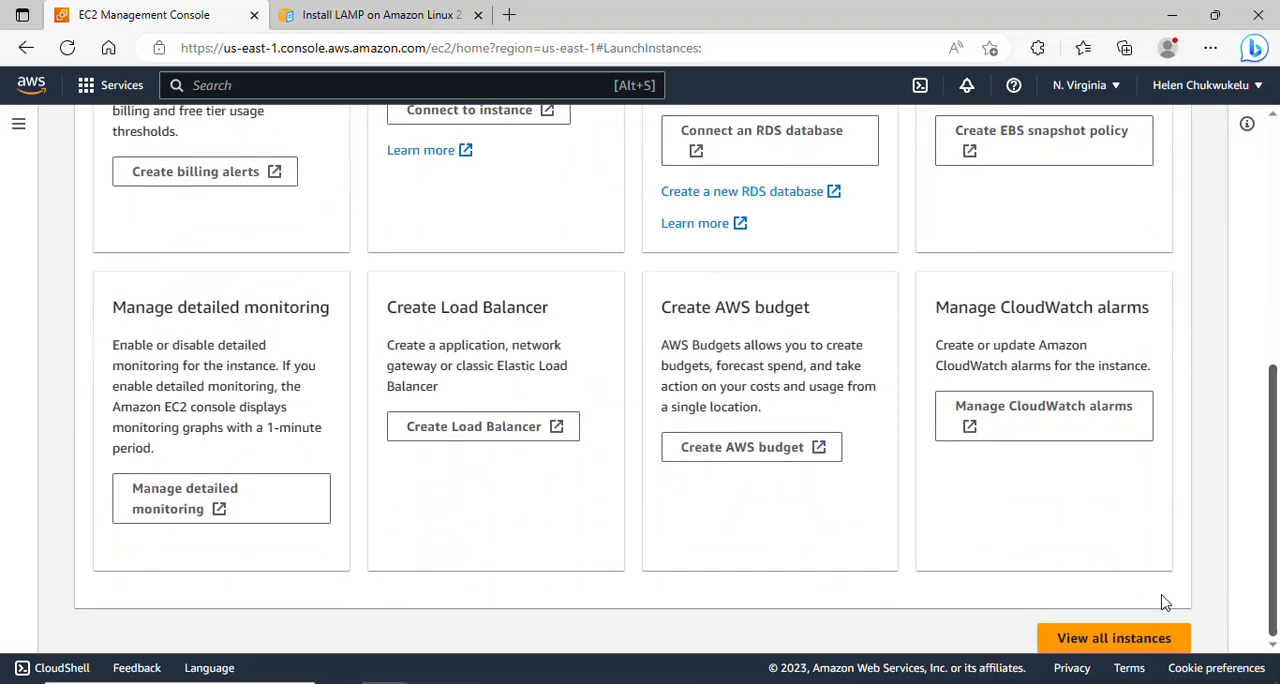
pyautogui.click(1114, 638)
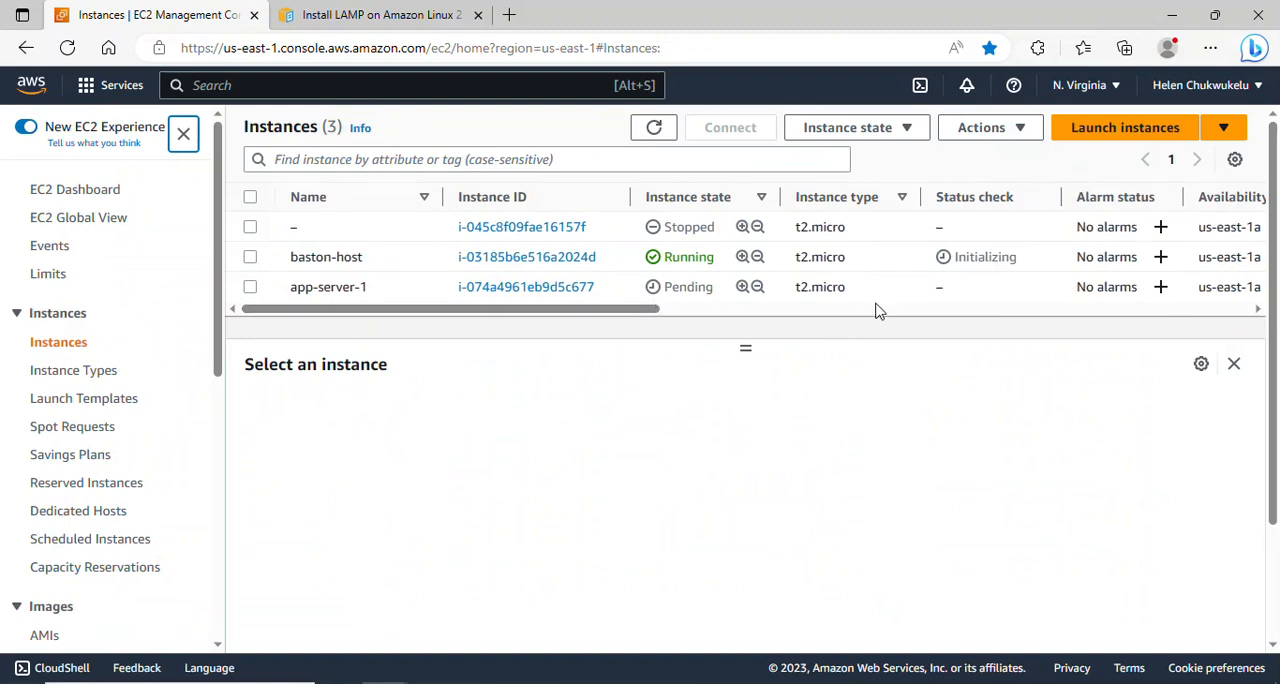
# - Start launching another instance named app-server-2 with the Amazon Linux 2 AMI (HVM) - Kernel 5.10, SSD Volume Type image
pyautogui.click(1117, 138)
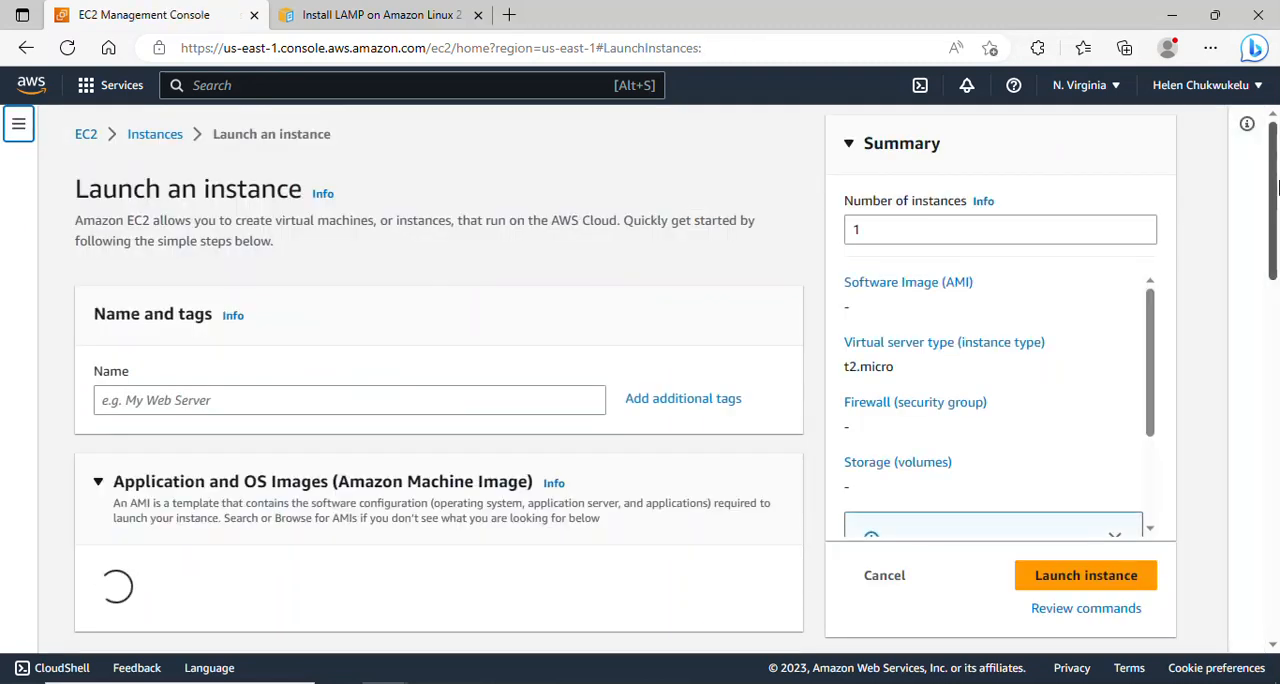
pyautogui.scroll(-1, 186, 309)
pyautogui.click(183, 312)
pyautogui.write('app')
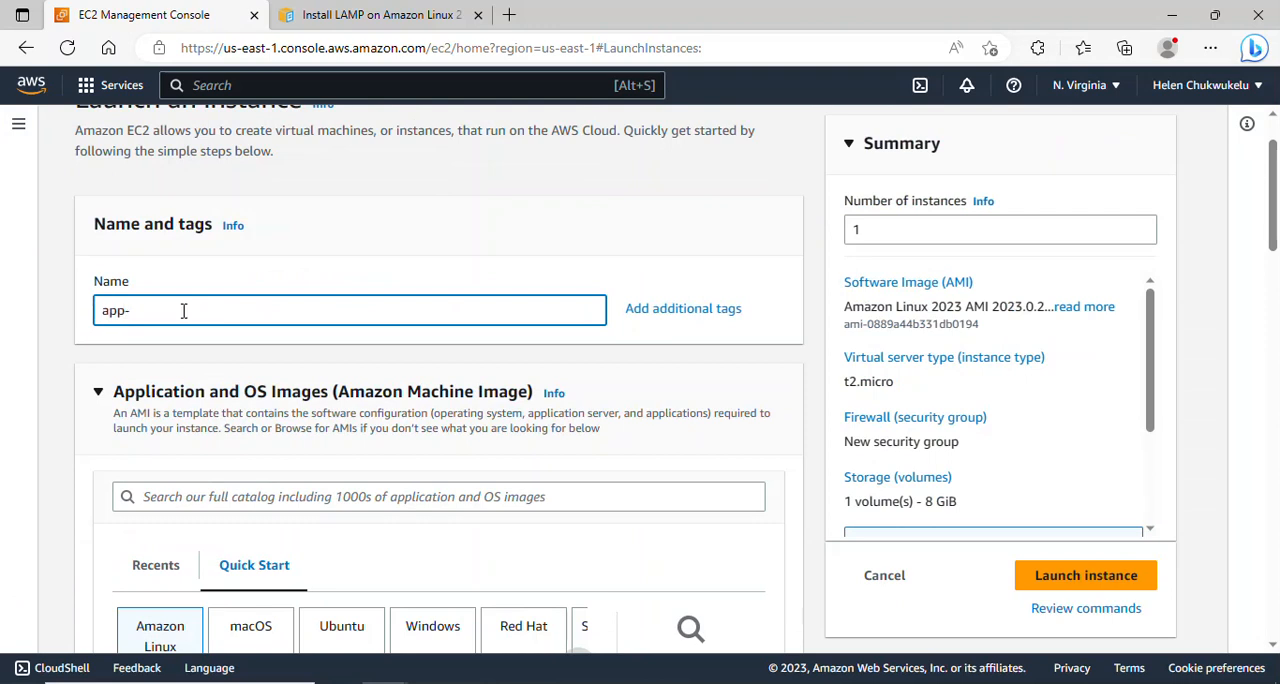
pyautogui.write('-server-2')
pyautogui.scroll(-2, 1275, 220)
pyautogui.click(438, 555)
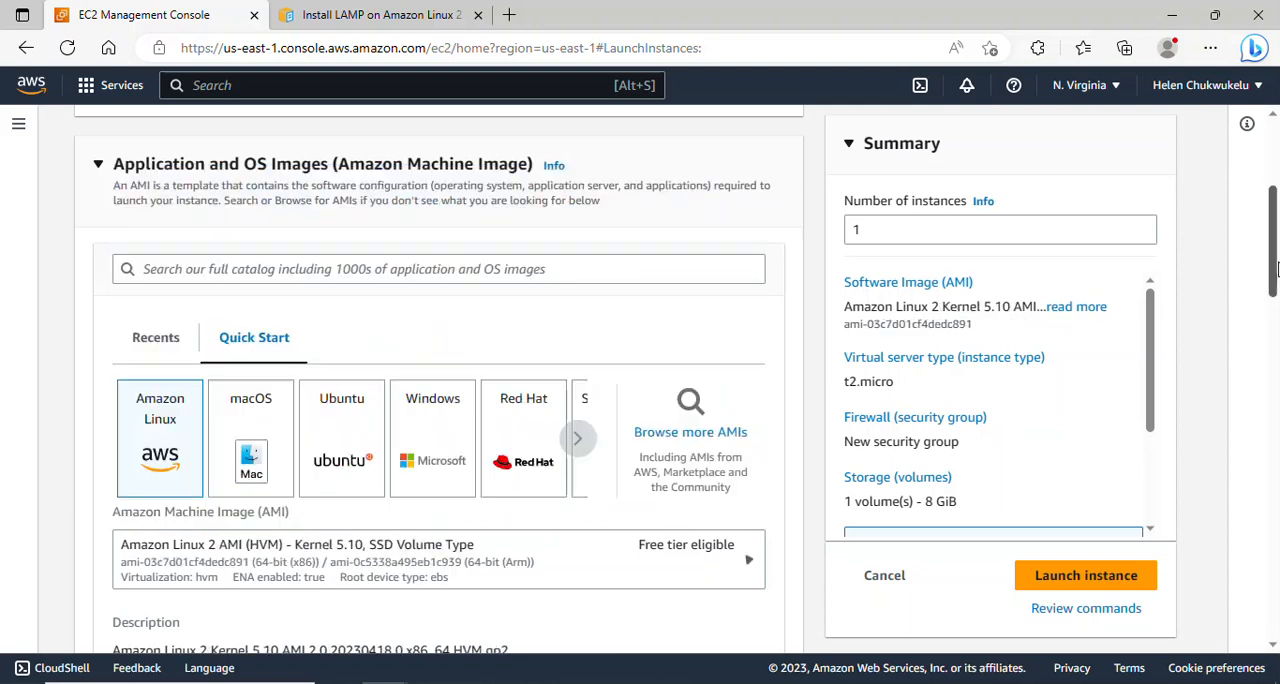
# - Choose the existing project-key key pair for the app-server-2 login
pyautogui.moveTo(1276, 247); pyautogui.dragTo(1278, 426)
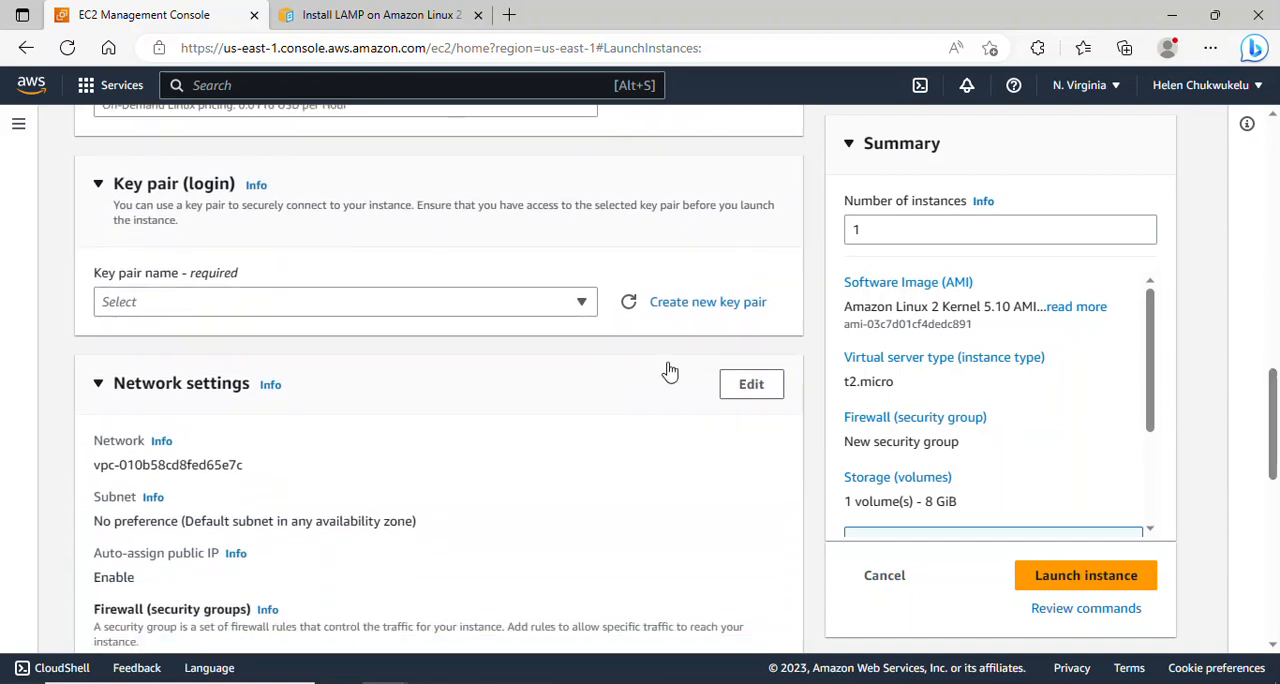
pyautogui.click(563, 305)
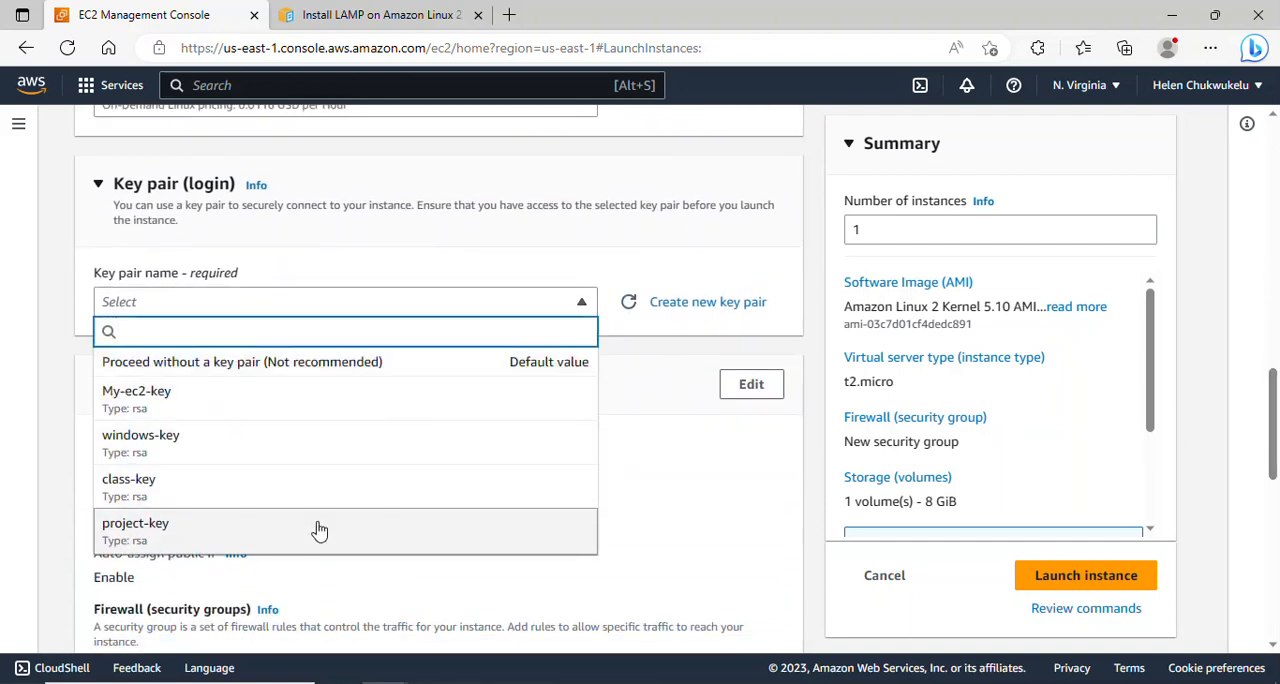
pyautogui.click(319, 530)
# - Edit the network settings to place app-server-2 in project-vpc on the Private-app-subnet-AZ2 subnet
pyautogui.click(741, 388)
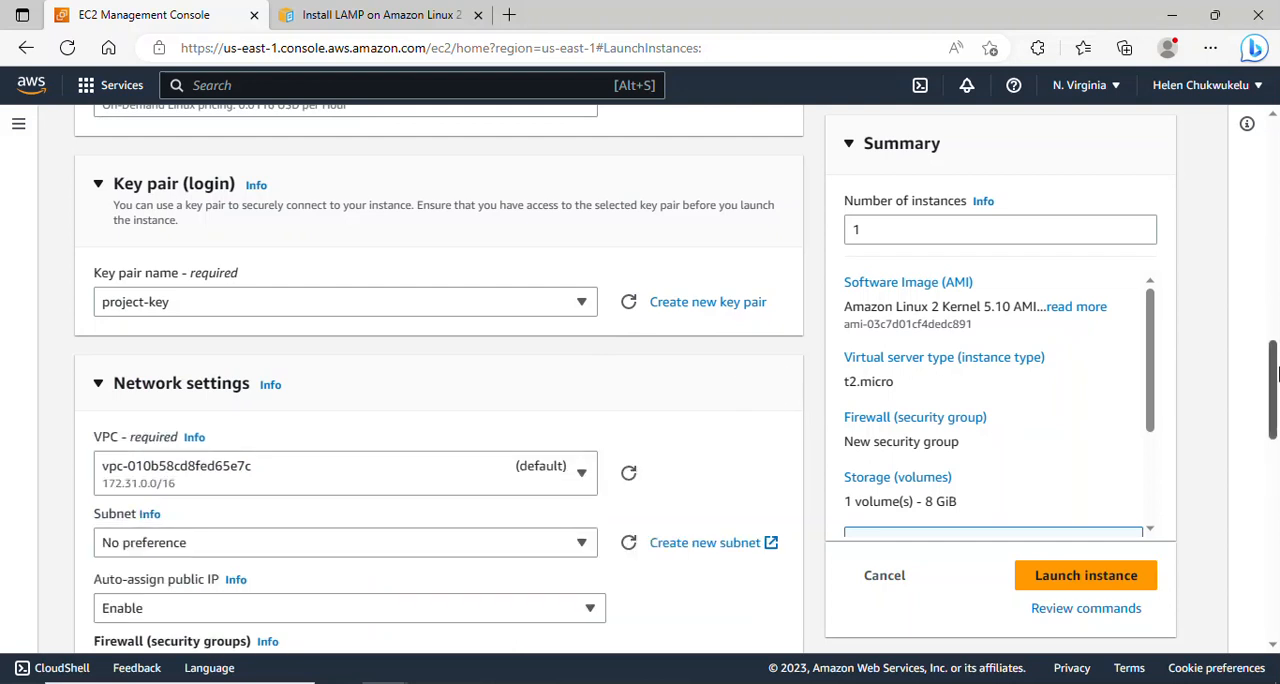
pyautogui.scroll(-2, 1276, 372)
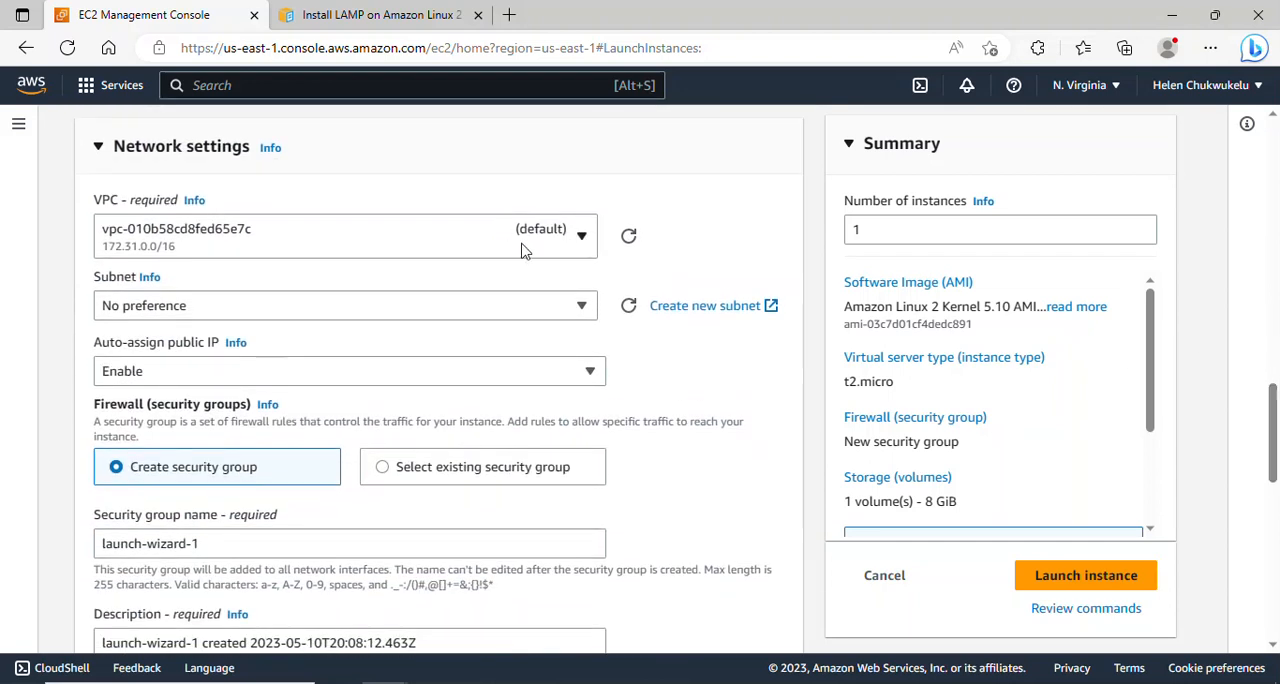
pyautogui.click(521, 251)
pyautogui.click(391, 302)
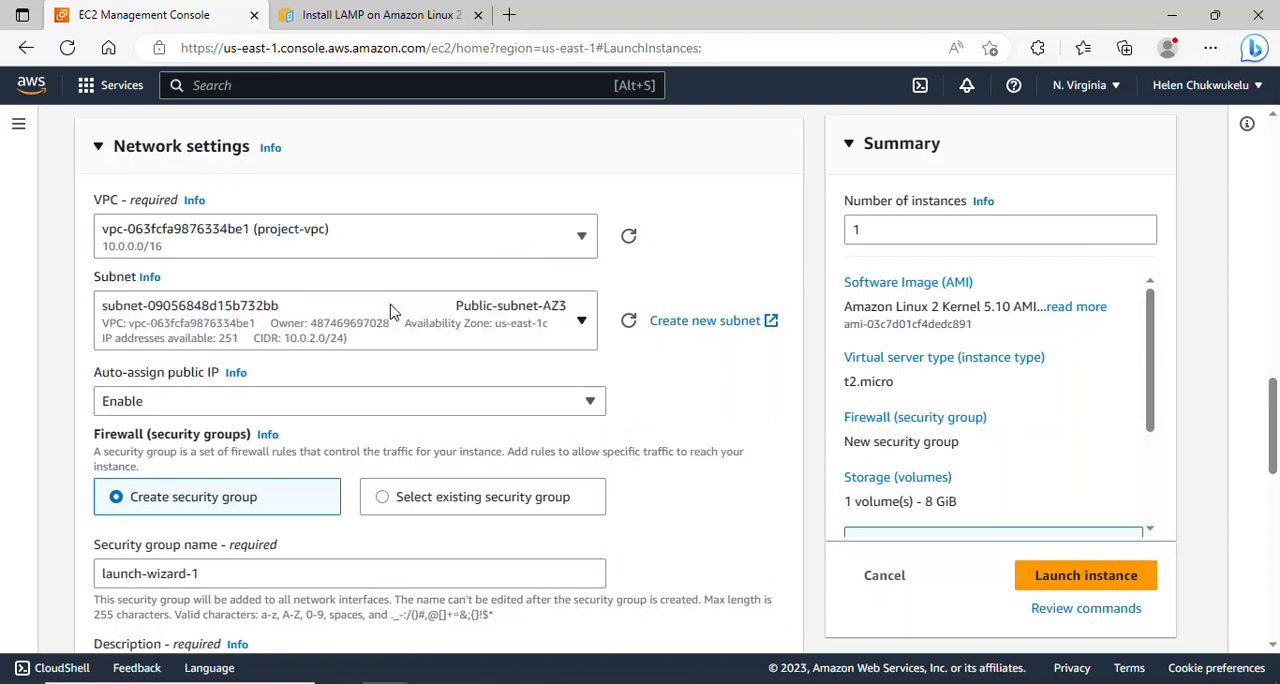
pyautogui.click(578, 323)
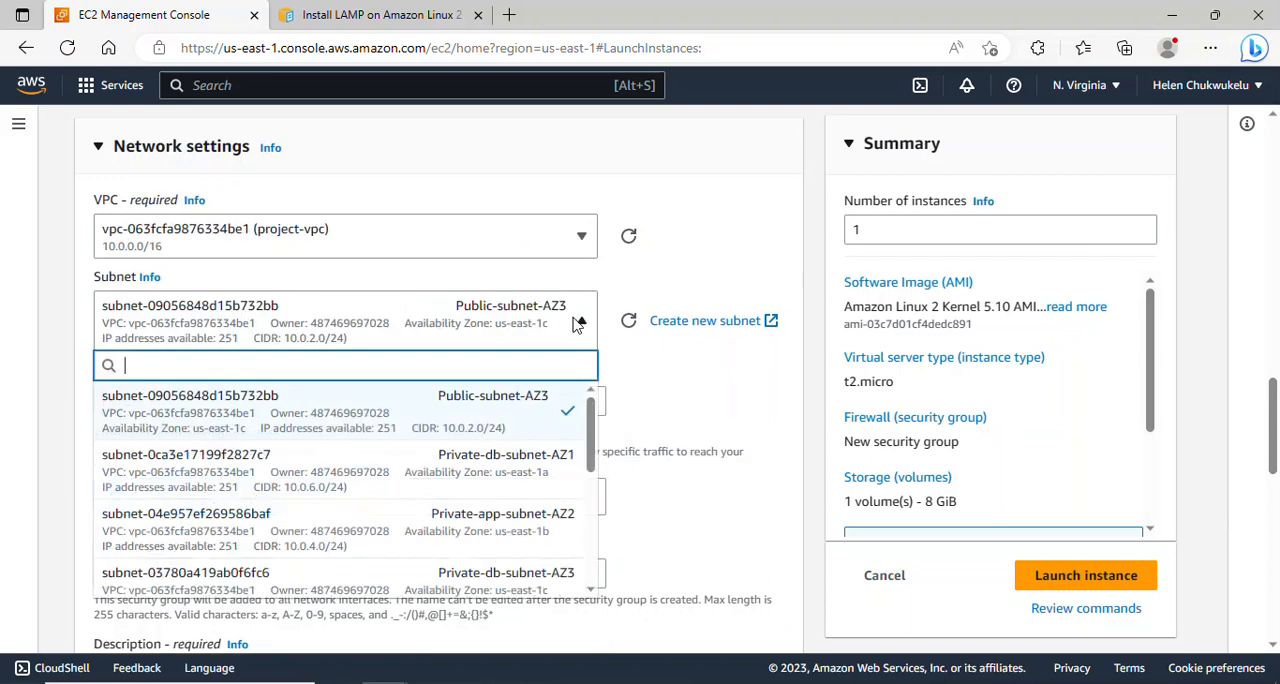
pyautogui.moveTo(594, 427); pyautogui.dragTo(594, 443)
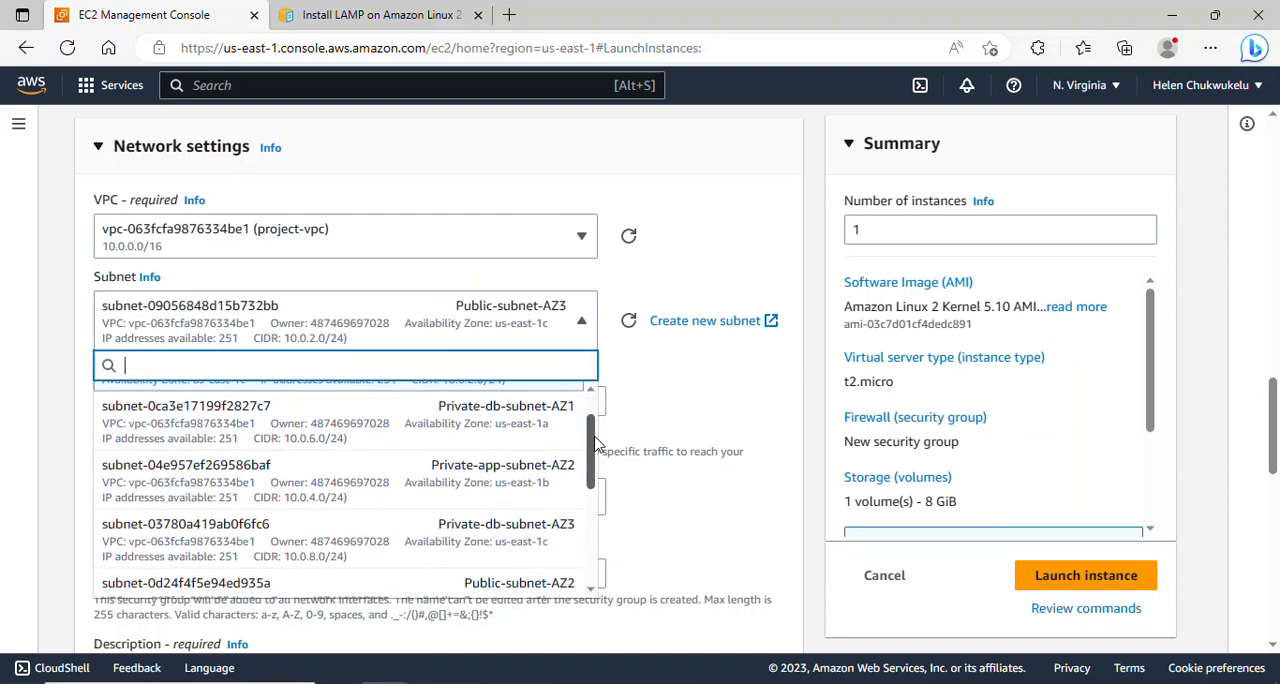
pyautogui.click(510, 478)
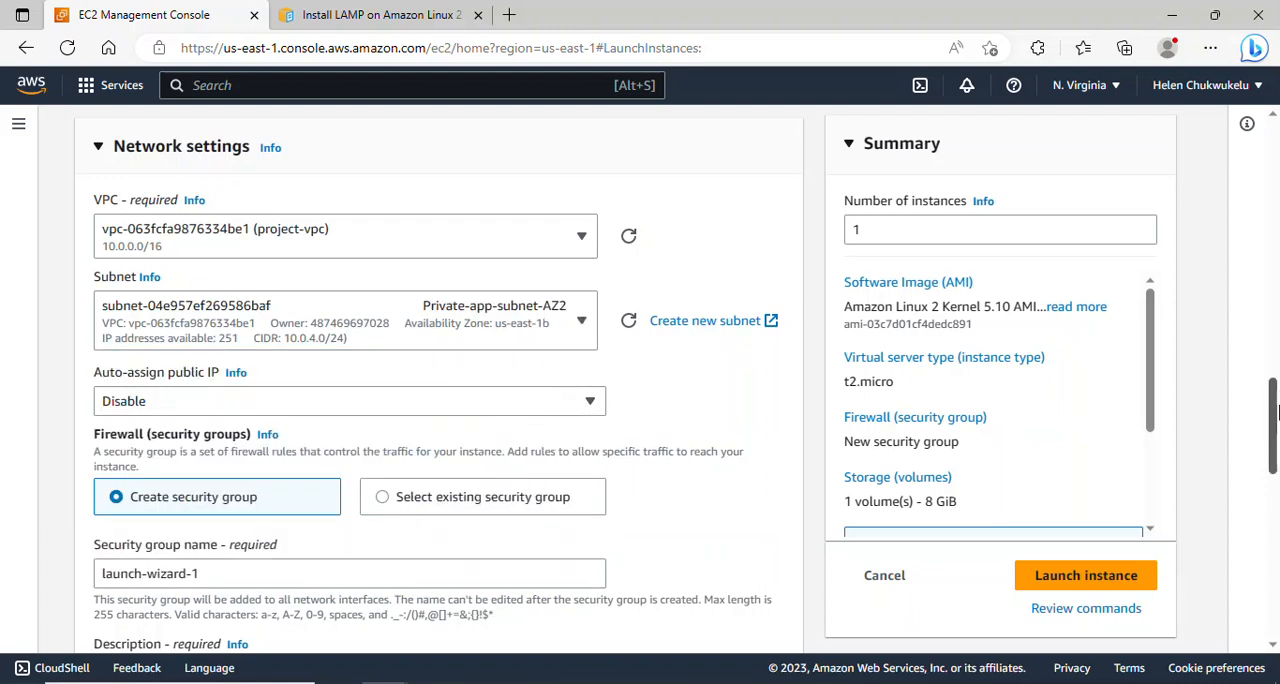
# - Assign the existing app-server-sg security group to app-server-2 instead of creating a new one
pyautogui.scroll(-1, 1276, 430)
pyautogui.scroll(-2, 1276, 430)
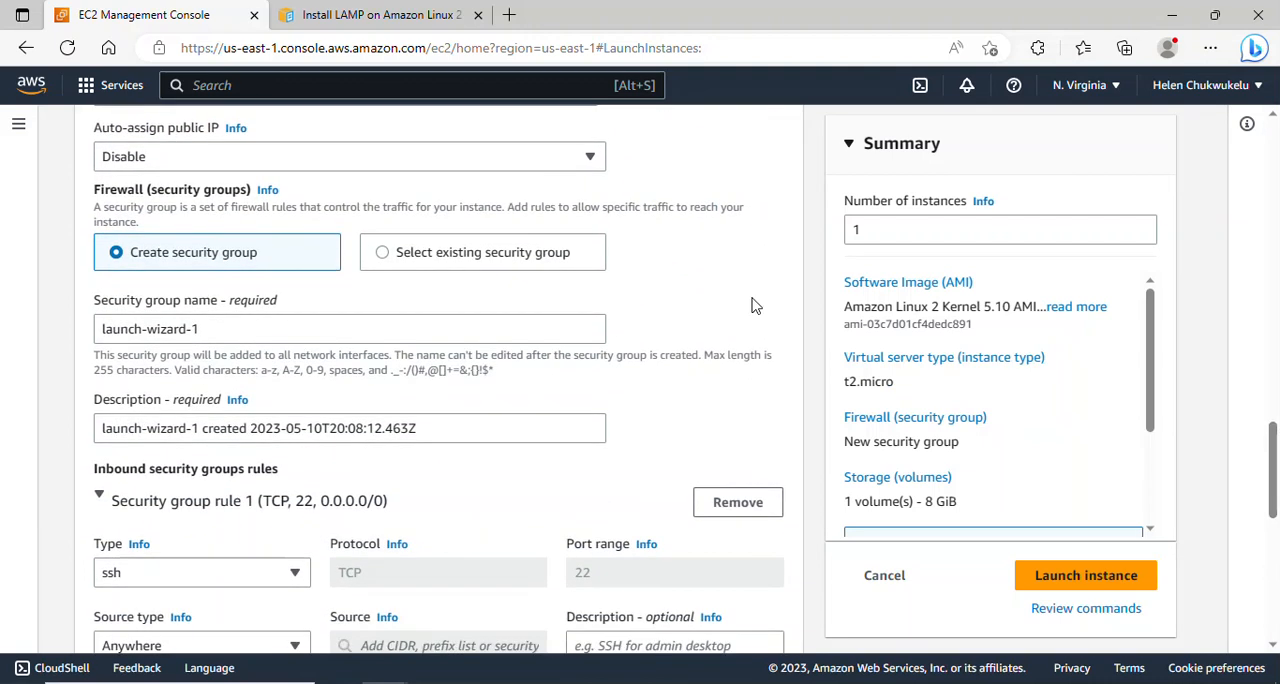
pyautogui.click(428, 253)
pyautogui.click(314, 329)
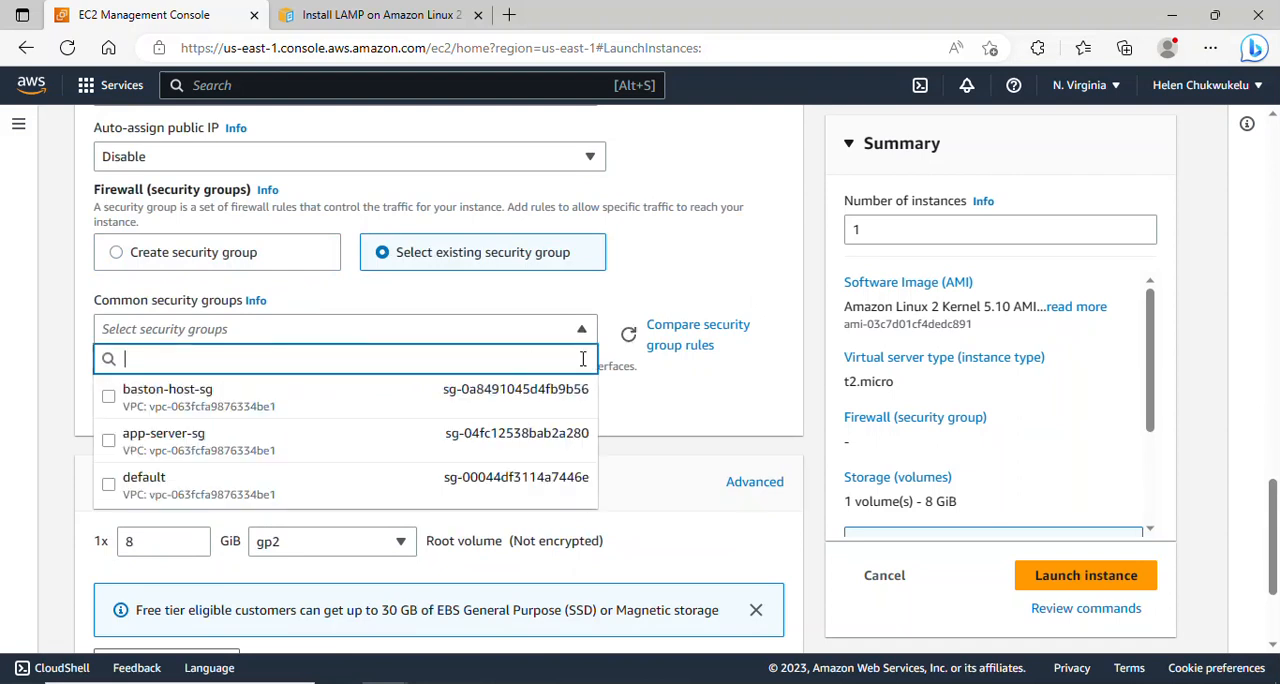
pyautogui.click(172, 438)
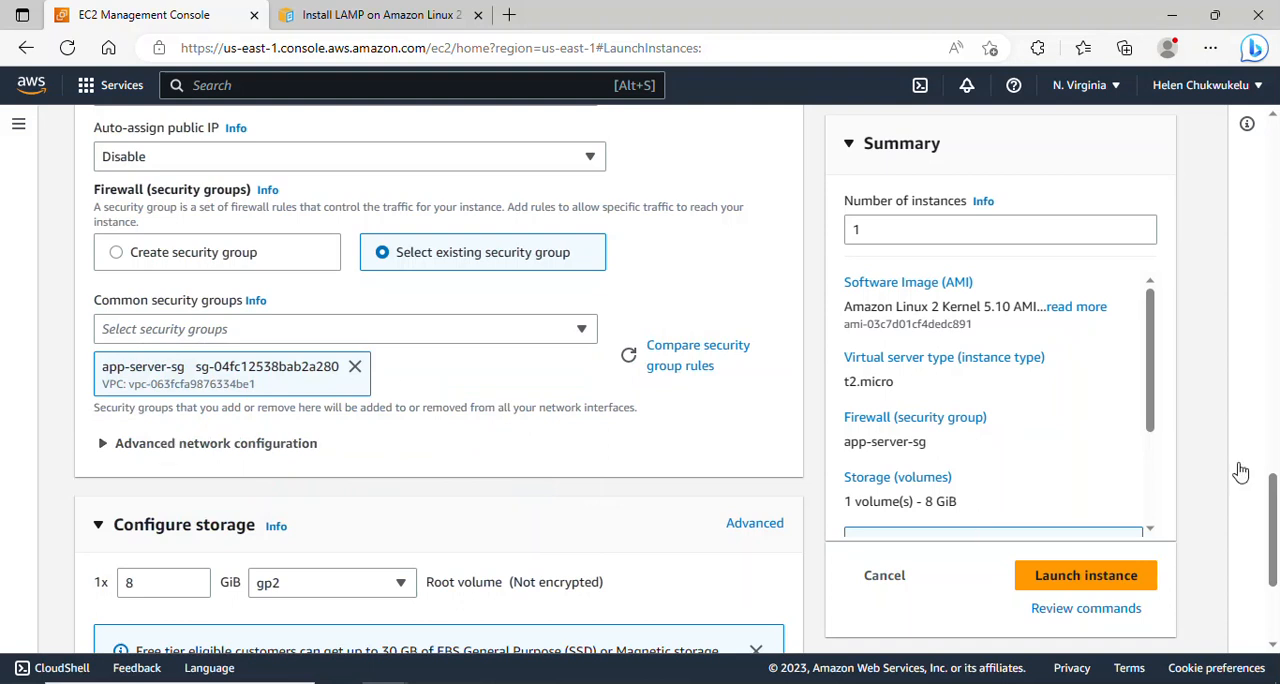
# - Launch the app-server-2 instance and return to the list of all instances
pyautogui.moveTo(1275, 528); pyautogui.dragTo(1276, 493)
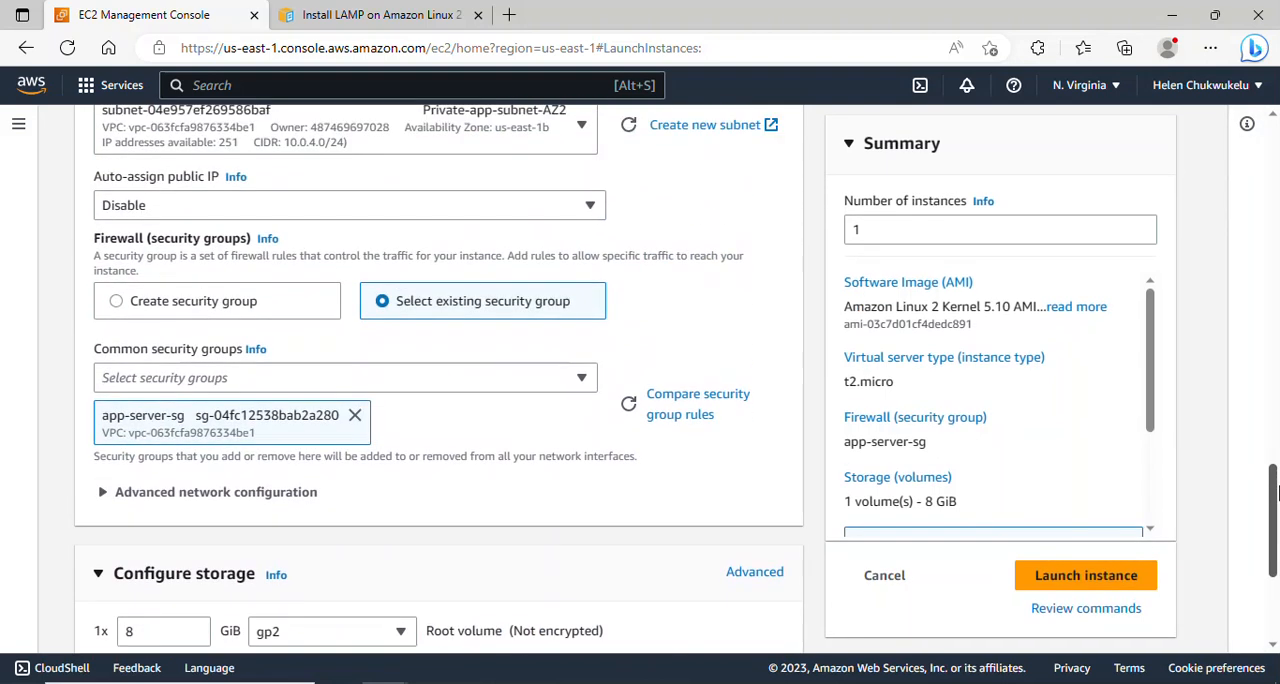
pyautogui.click(1085, 576)
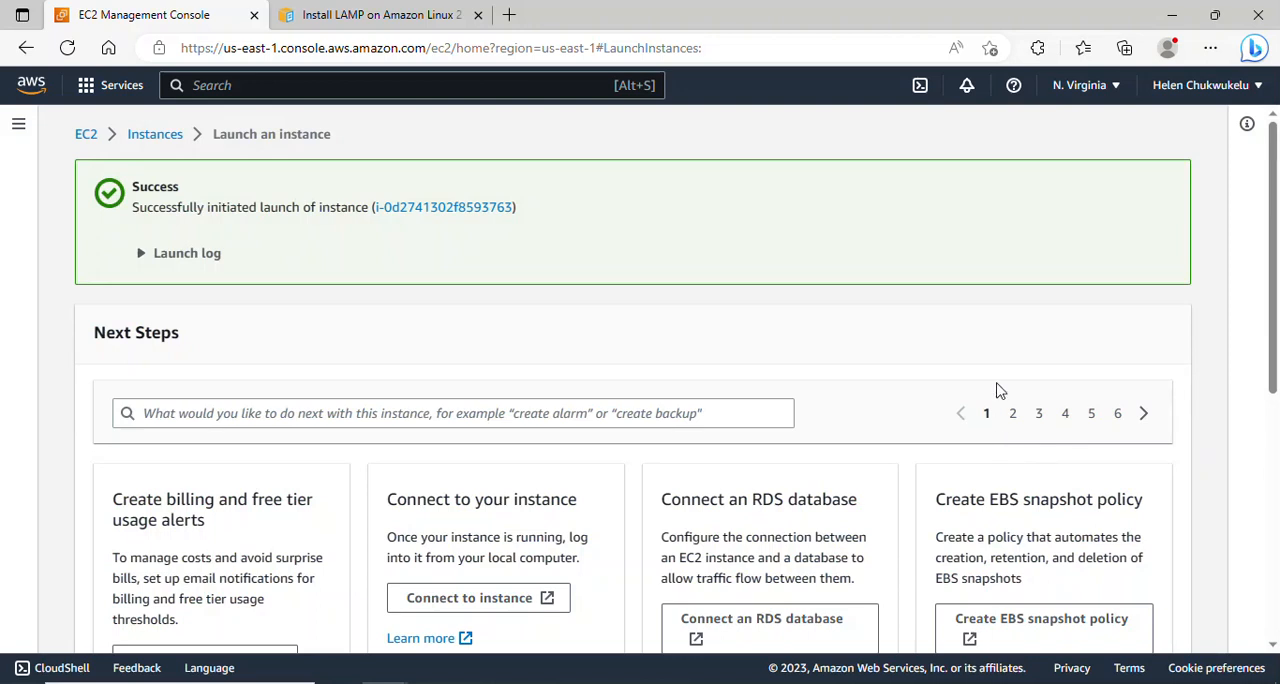
pyautogui.moveTo(1270, 240); pyautogui.dragTo(1270, 486)
pyautogui.click(1112, 640)
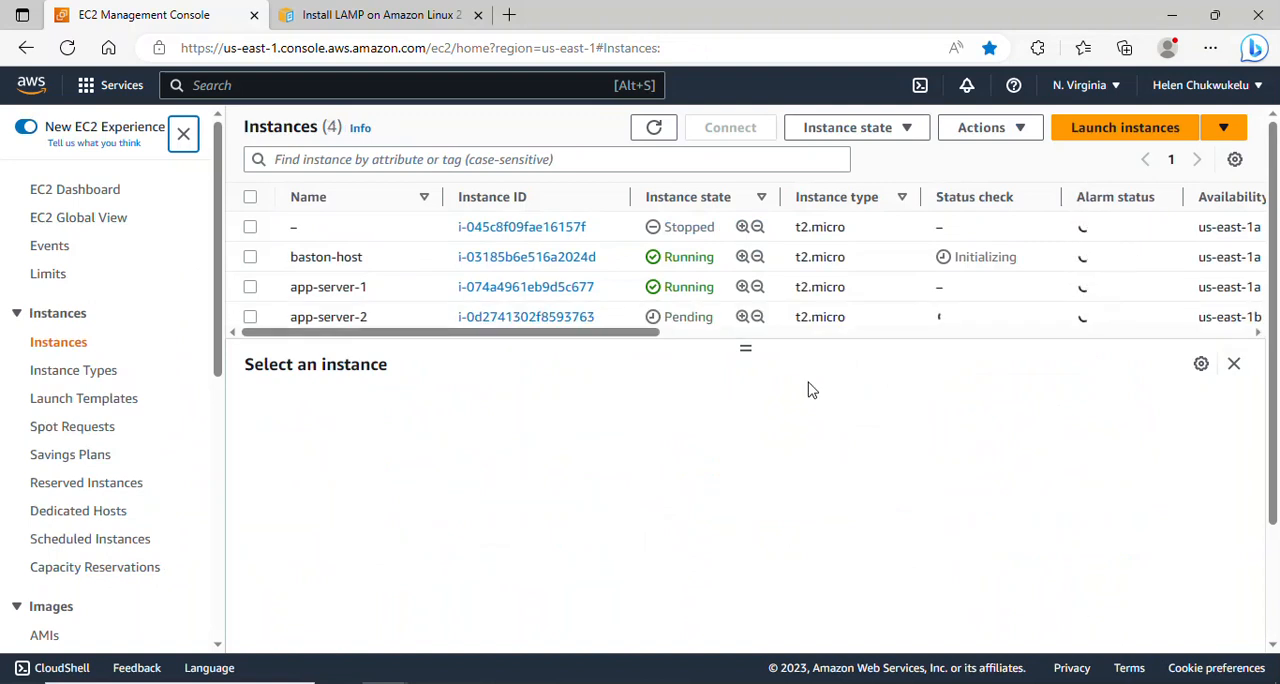
# - Copy the public IPv4 address of the baston-host instance and switch to the Git Bash terminal
pyautogui.moveTo(432, 331); pyautogui.dragTo(378, 312)
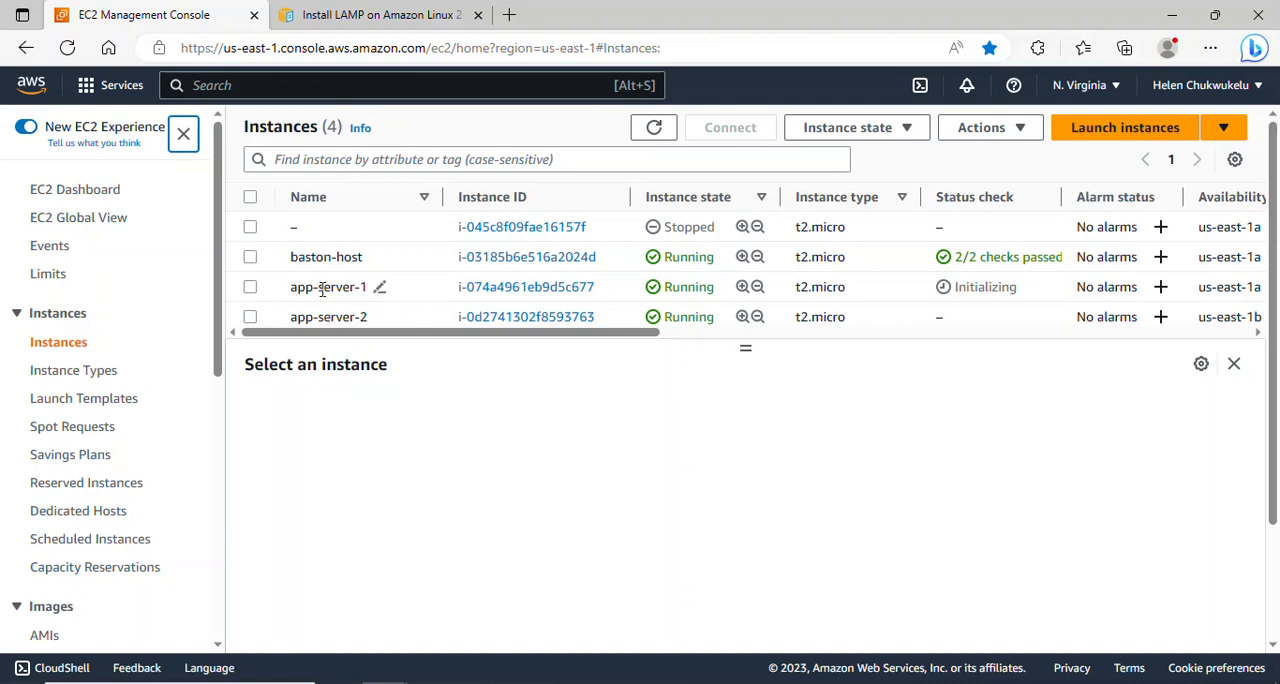
pyautogui.click(250, 257)
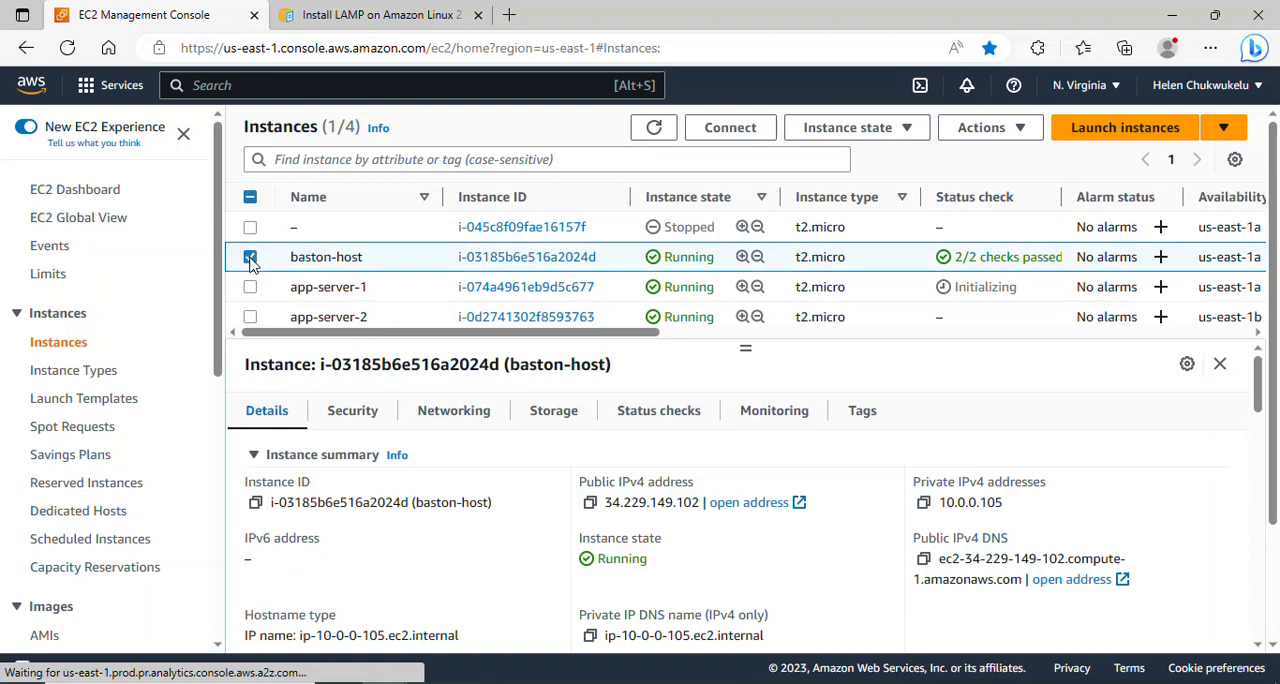
pyautogui.click(590, 503)
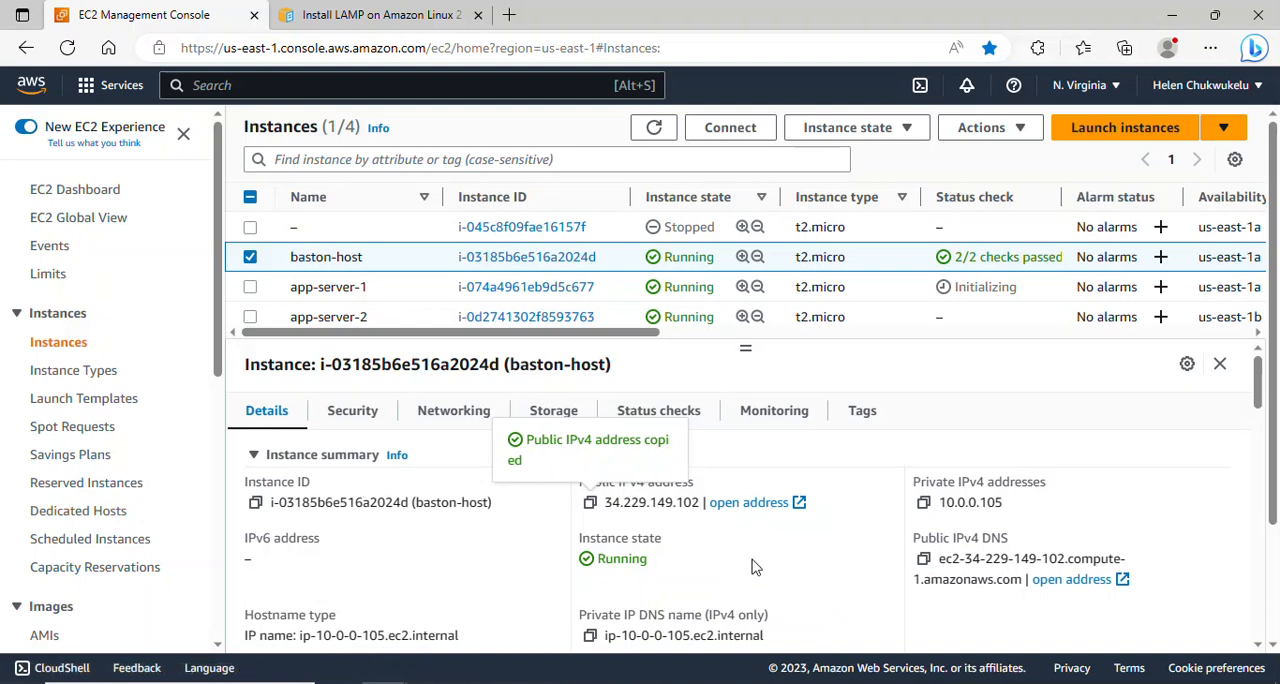
pyautogui.click(798, 683)
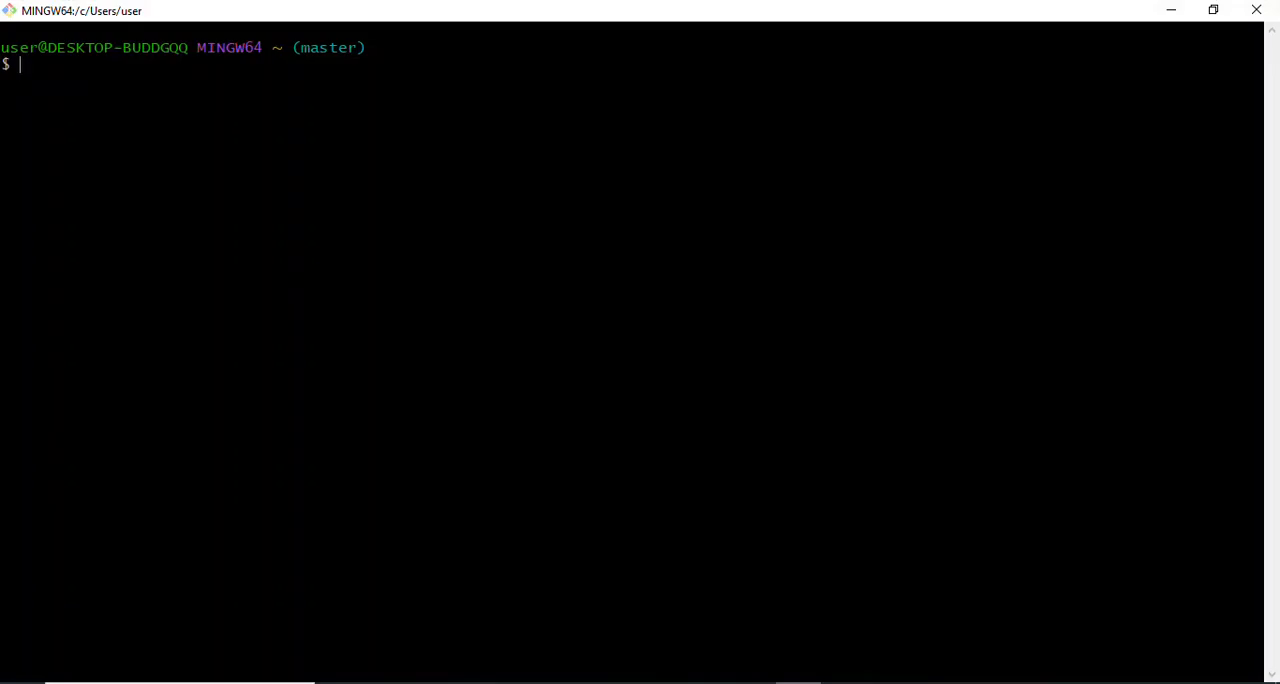
pyautogui.press('shift+Insert')
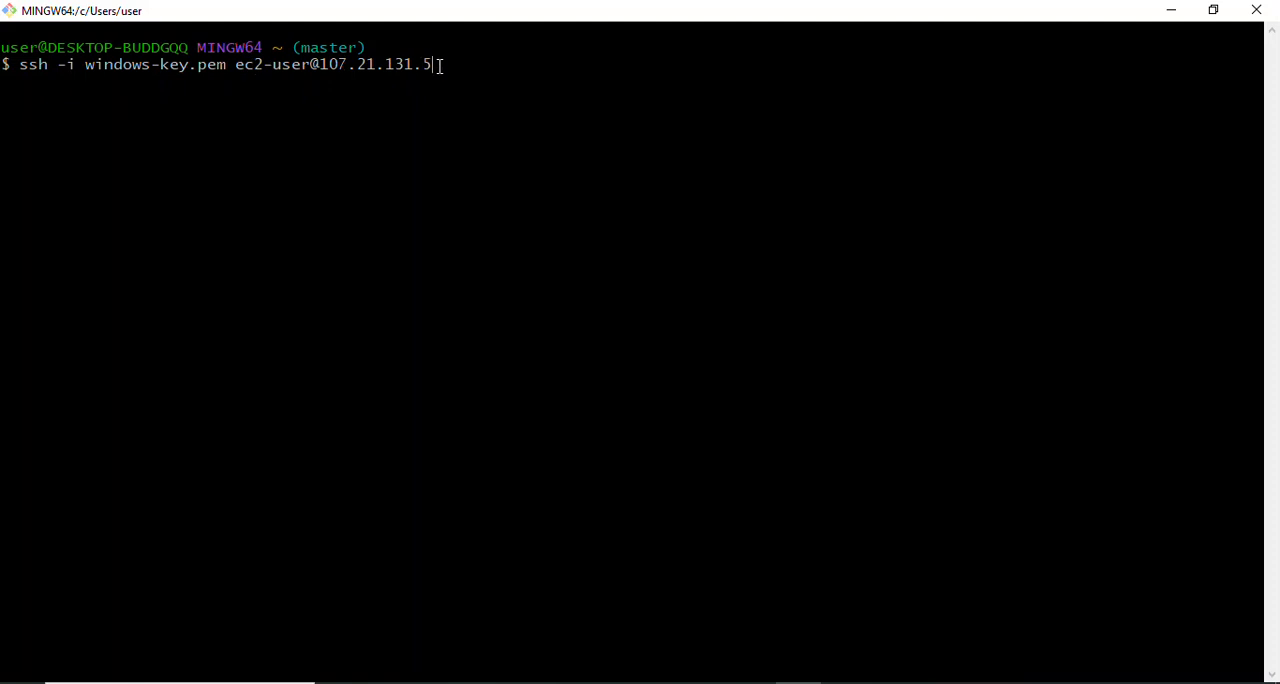
pyautogui.moveTo(443, 66); pyautogui.dragTo(14, 66)
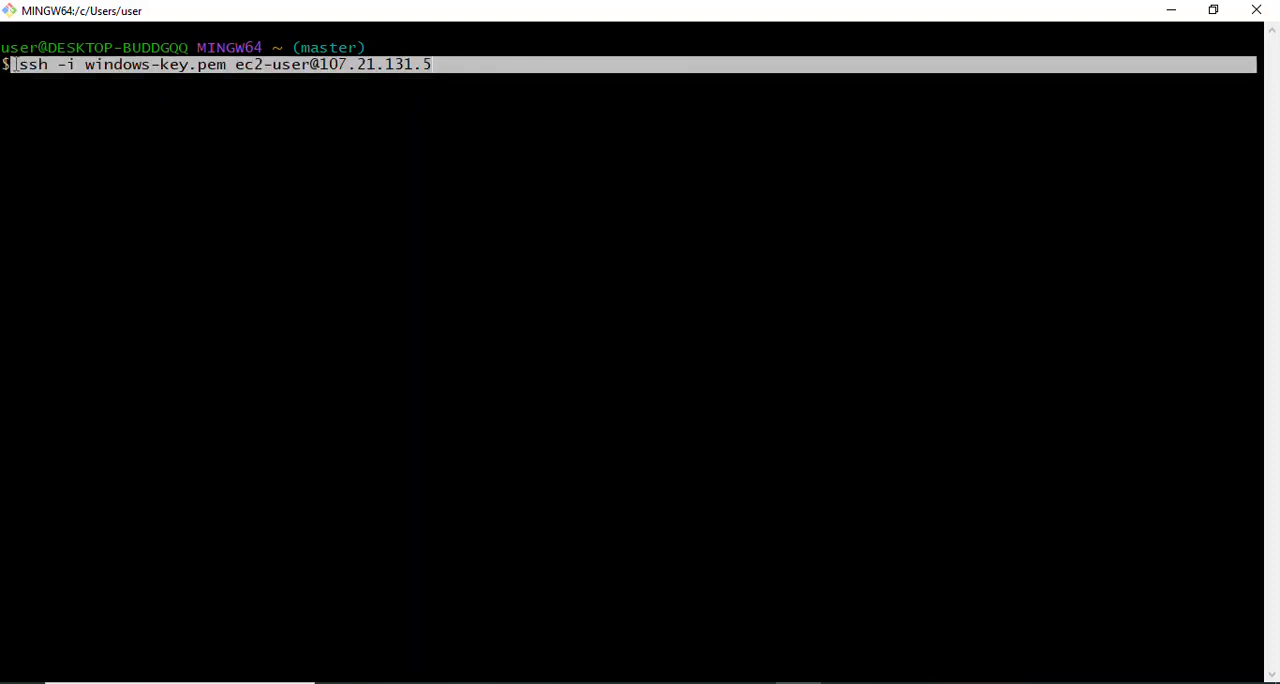
pyautogui.press('BackSpace')
pyautogui.press('BackSpace')
pyautogui.press('BackSpace')
pyautogui.press('BackSpace')
pyautogui.press('BackSpace')
pyautogui.press('BackSpace')
pyautogui.press('BackSpace')
pyautogui.press('BackSpace')
pyautogui.press('BackSpace')
pyautogui.press('BackSpace')
pyautogui.press('BackSpace')
pyautogui.press('BackSpace')
pyautogui.press('BackSpace')
pyautogui.press('BackSpace')
pyautogui.press('BackSpace')
pyautogui.press('BackSpace')
pyautogui.press('BackSpace')
pyautogui.press('BackSpace')
pyautogui.press('BackSpace')
pyautogui.press('BackSpace')
pyautogui.press('BackSpace')
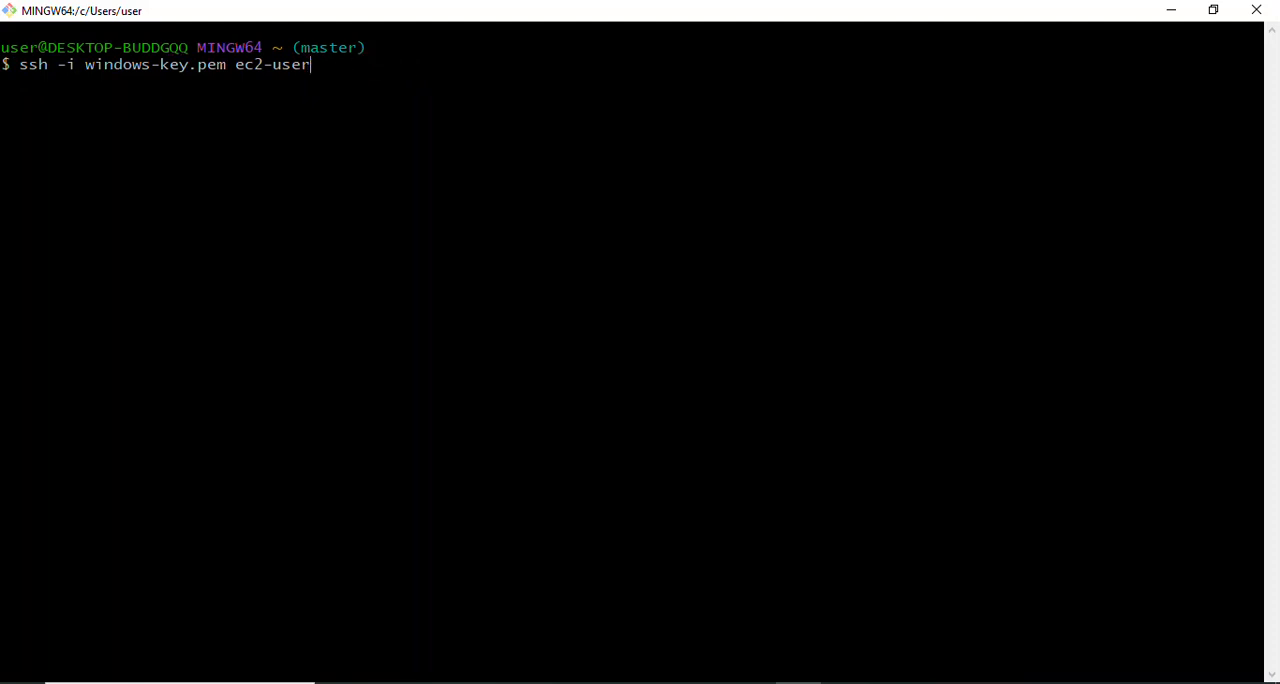
# - Check the terminal's current working directory with pwd and clear the screen
pyautogui.write('pwd')
pyautogui.press('Return')
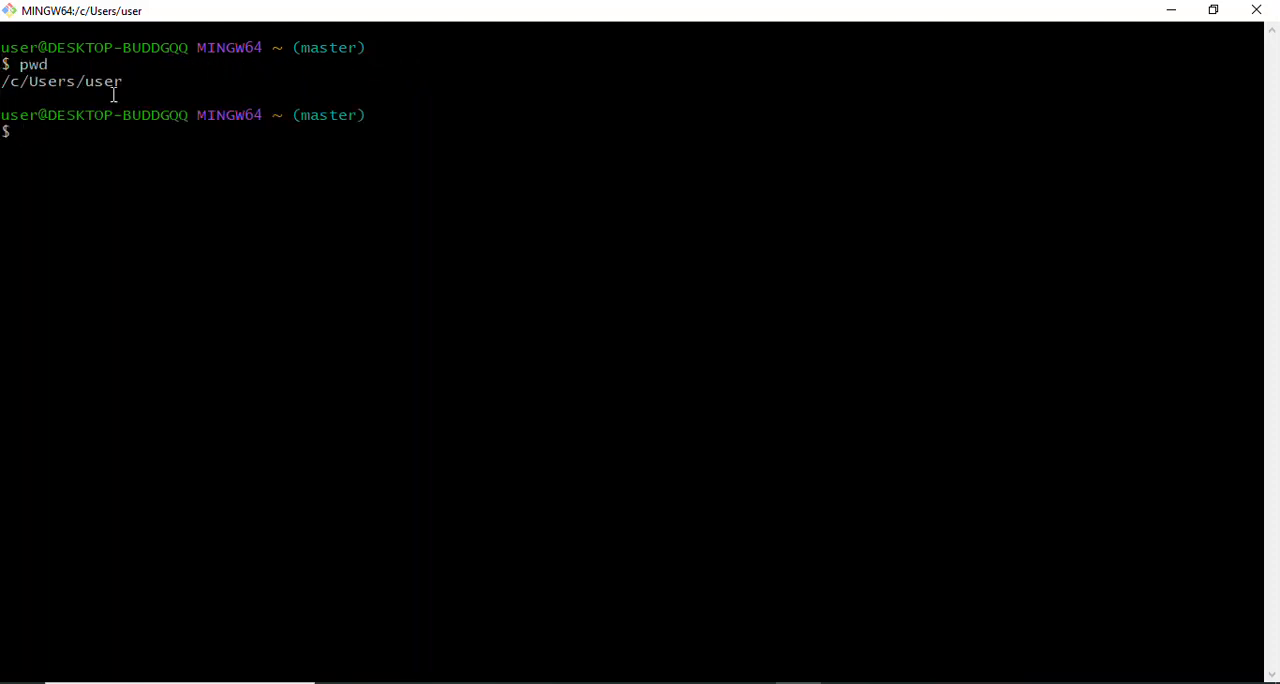
pyautogui.moveTo(137, 83); pyautogui.dragTo(3, 92)
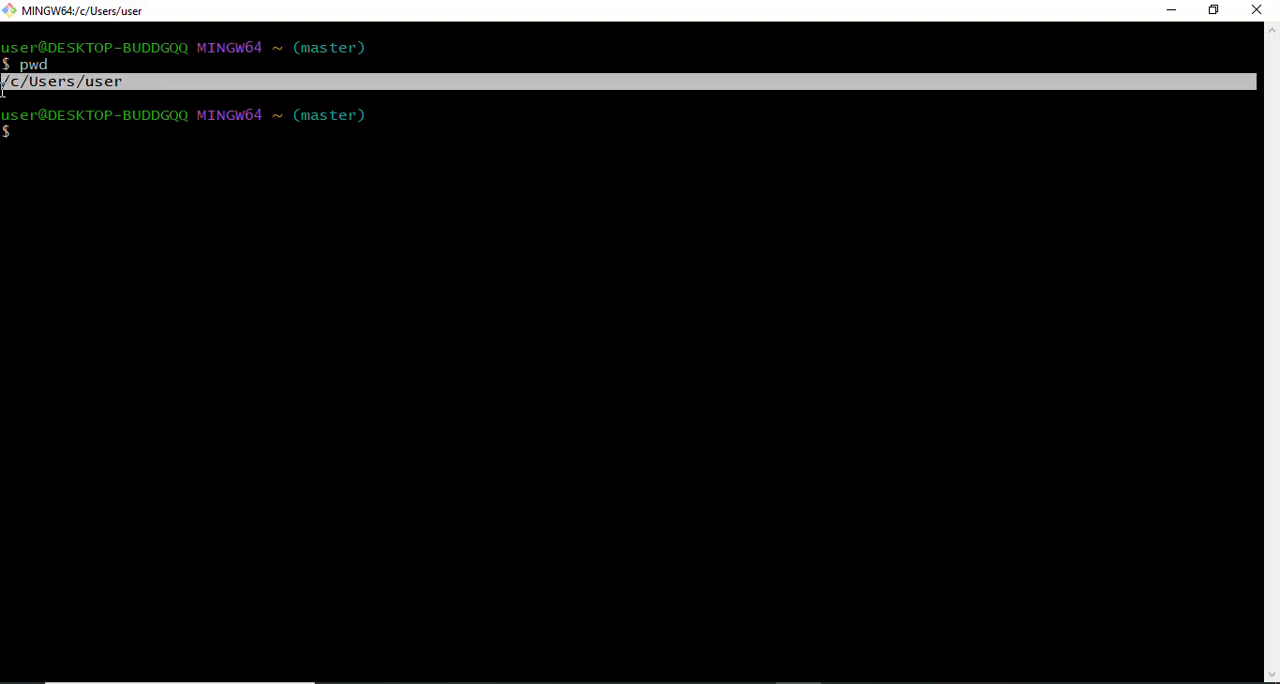
pyautogui.click(130, 84)
pyautogui.moveTo(130, 84); pyautogui.dragTo(3, 86)
pyautogui.click(79, 154)
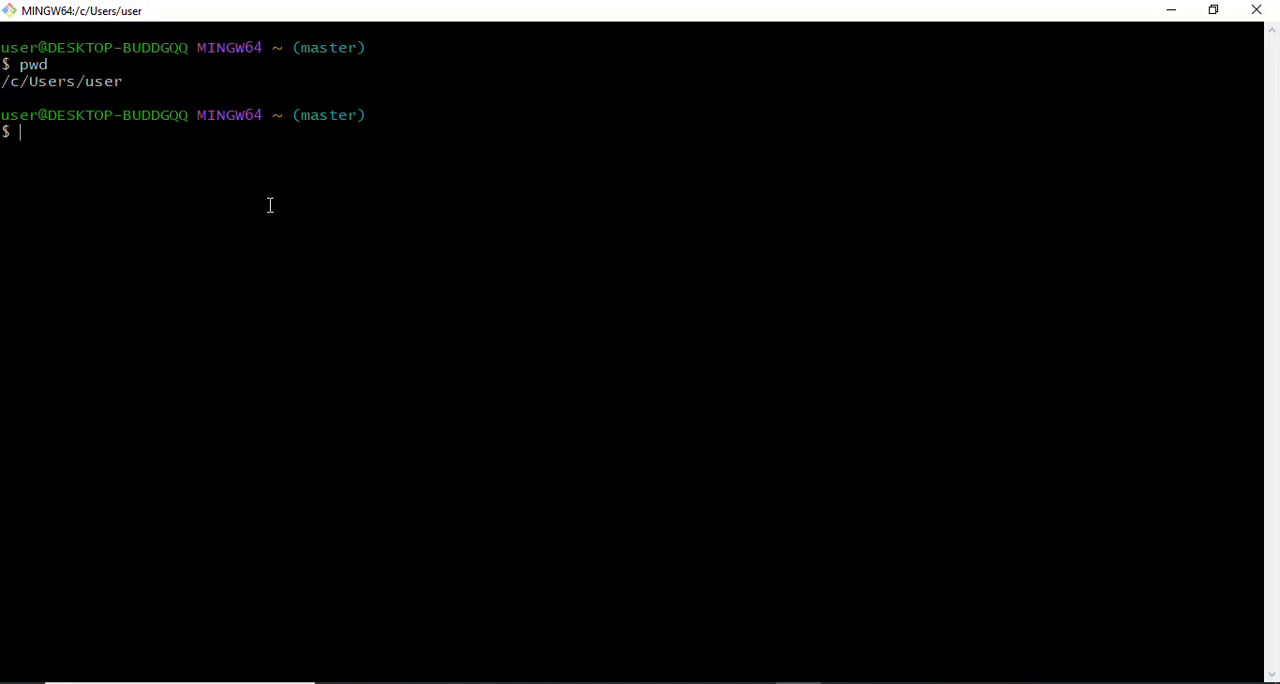
pyautogui.hotkey('ctrl', 'l')
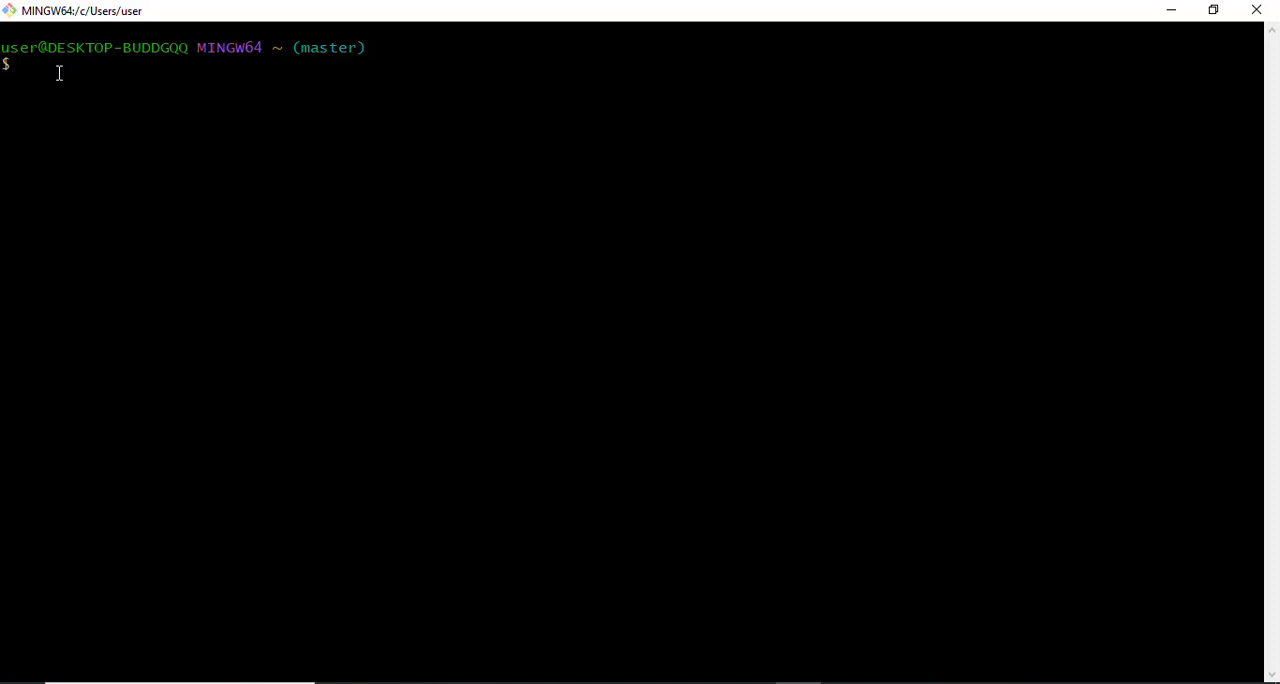
pyautogui.write('ssh -i project-key.pem')
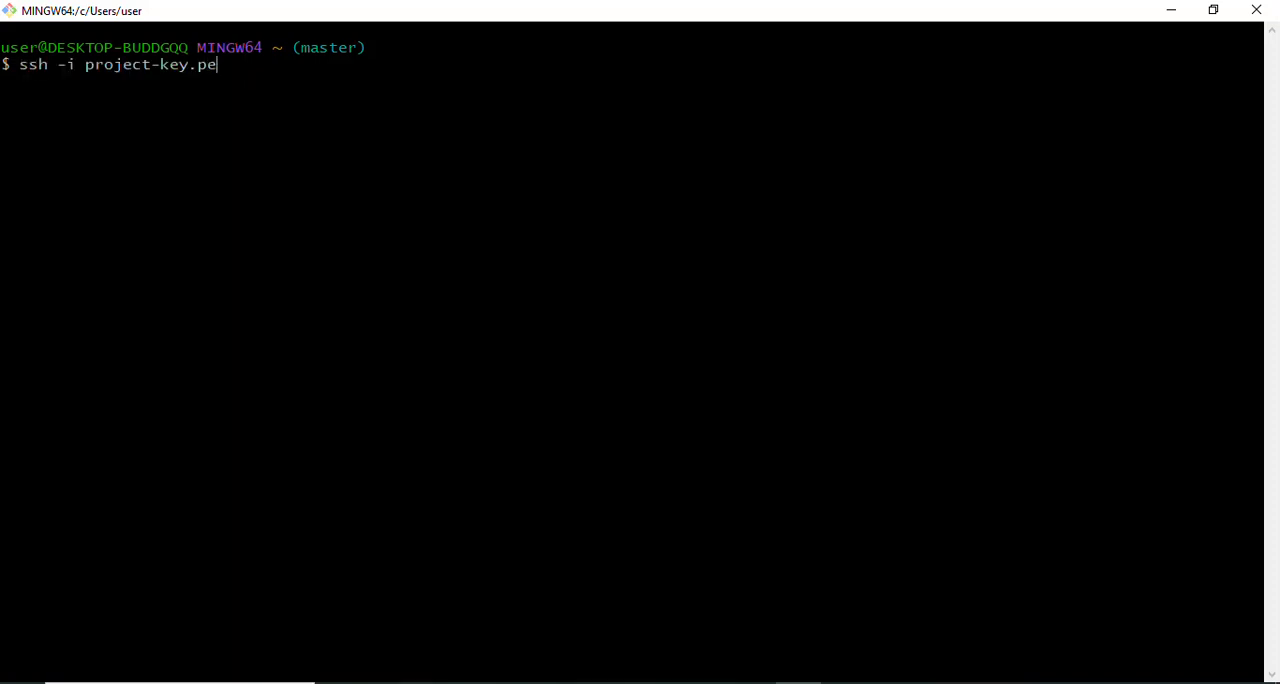
pyautogui.moveTo(197, 63); pyautogui.dragTo(114, 62)
pyautogui.click(241, 73)
pyautogui.write('ec2-user@')
pyautogui.rightClick(410, 133)
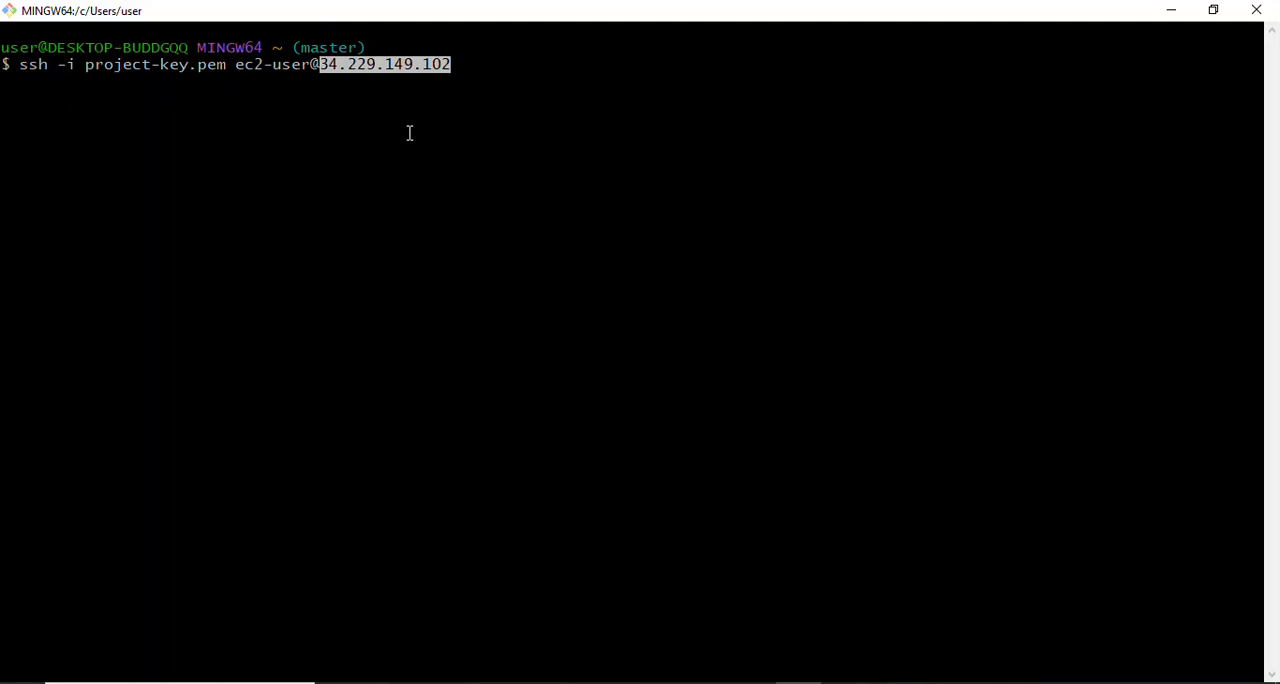
pyautogui.press('Return')
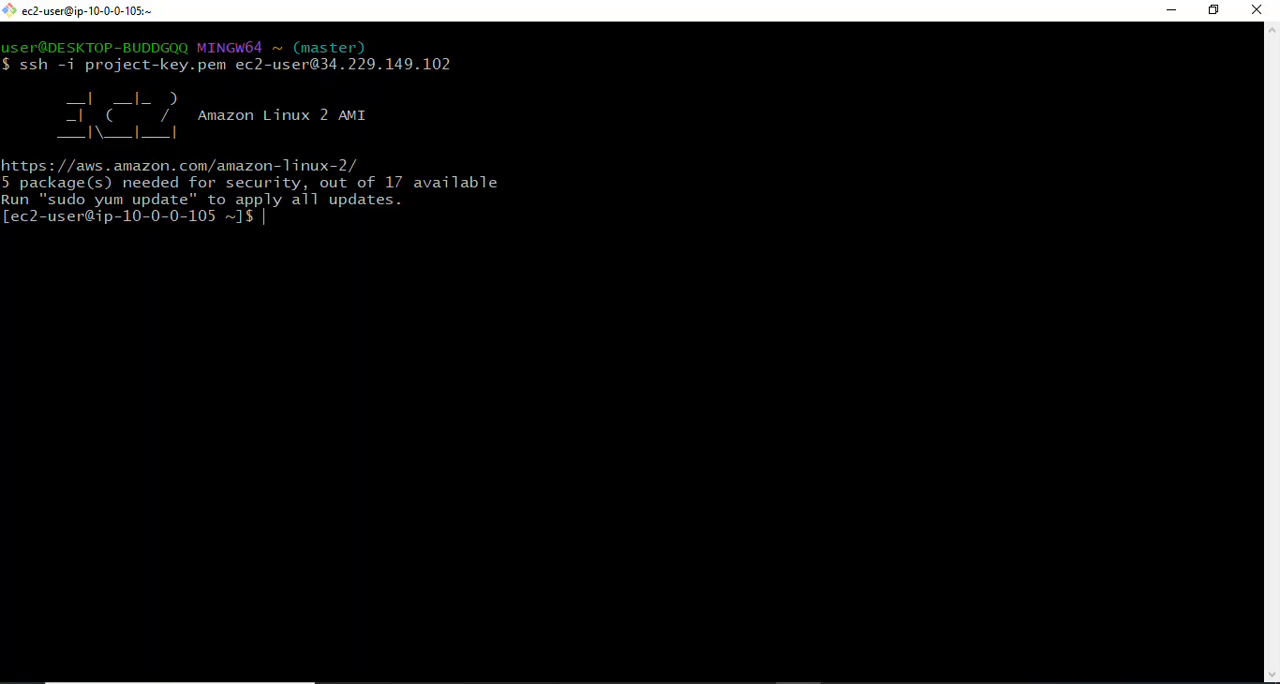
pyautogui.hotkey('ctrl', 'l')
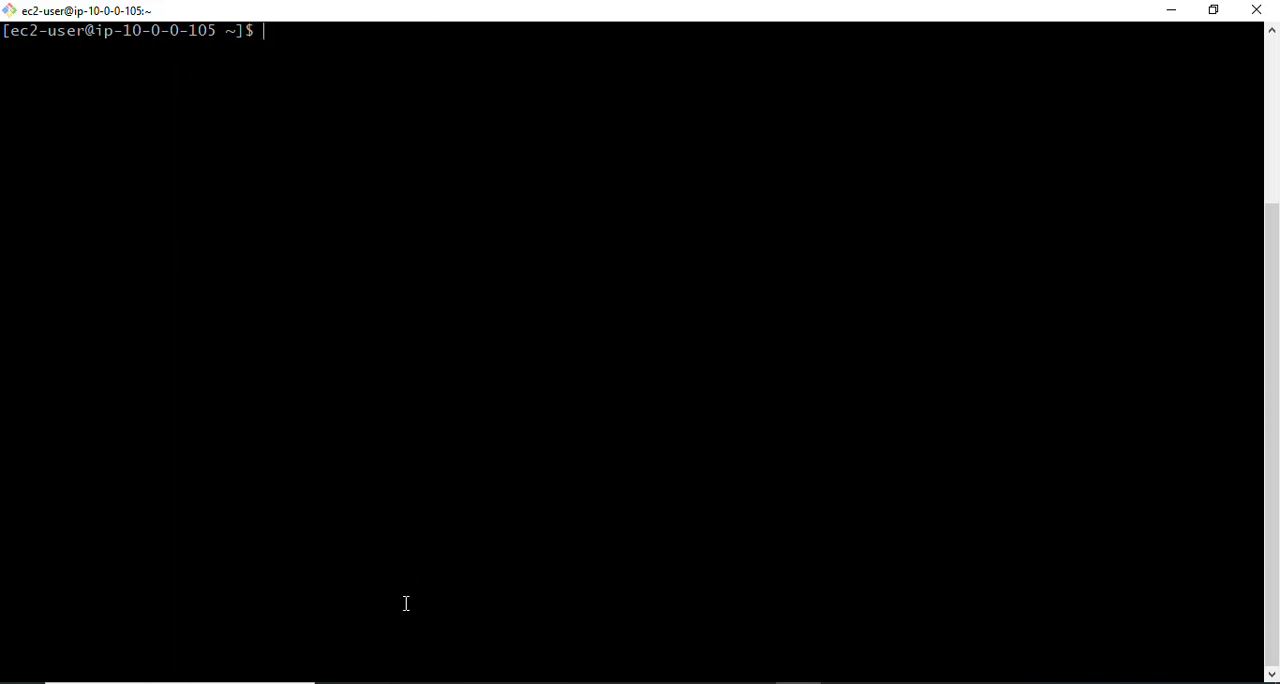
# - Switch to the EC2 console, copy the example SSH client command for app-server-1, and return to the terminal
pyautogui.moveTo(390, 682)
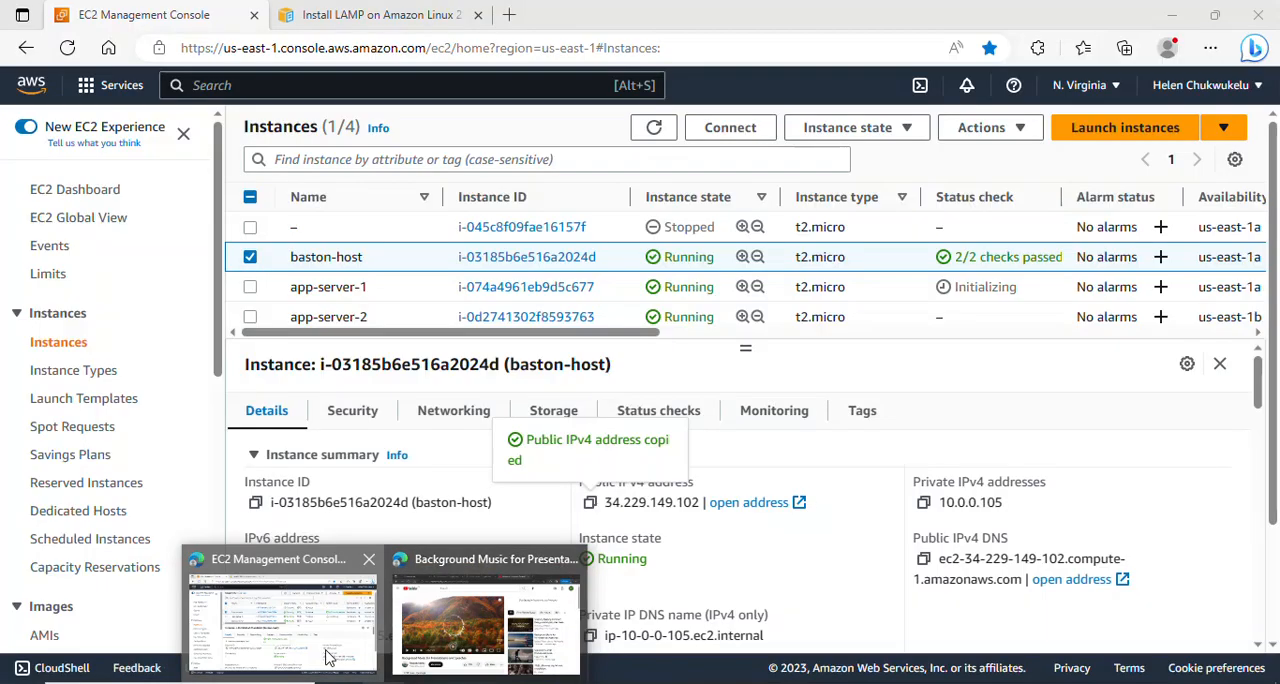
pyautogui.click(326, 657)
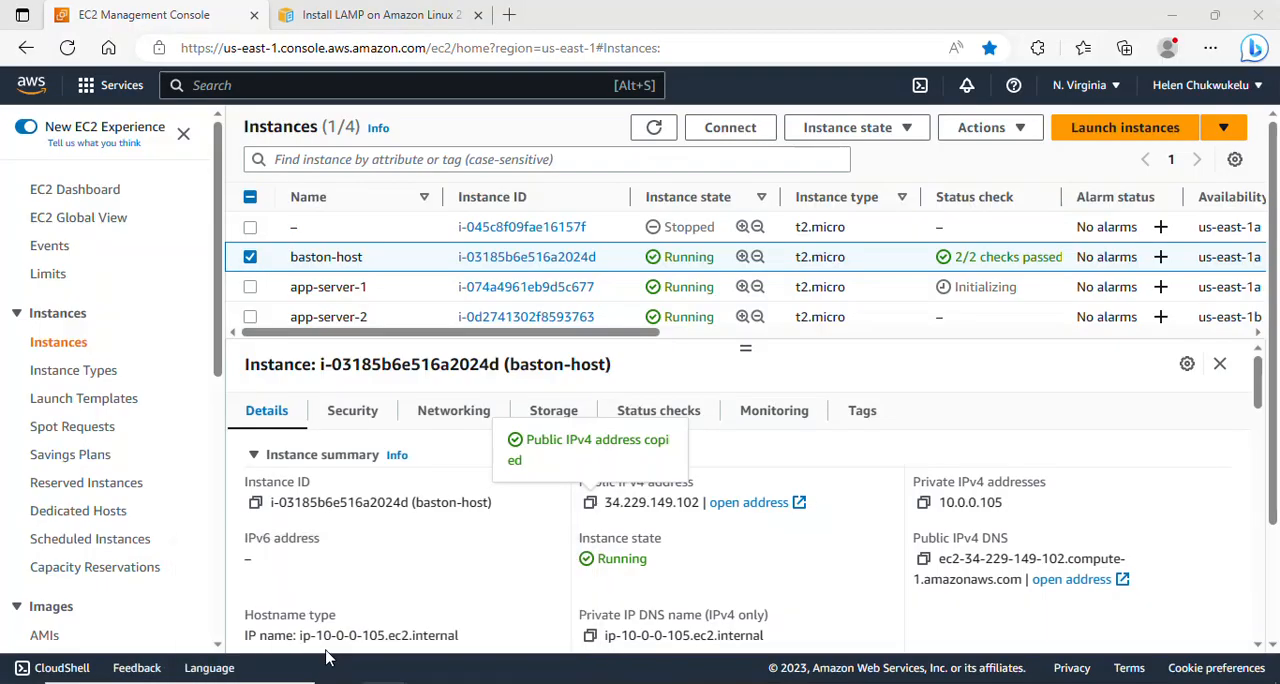
pyautogui.click(250, 259)
pyautogui.click(250, 287)
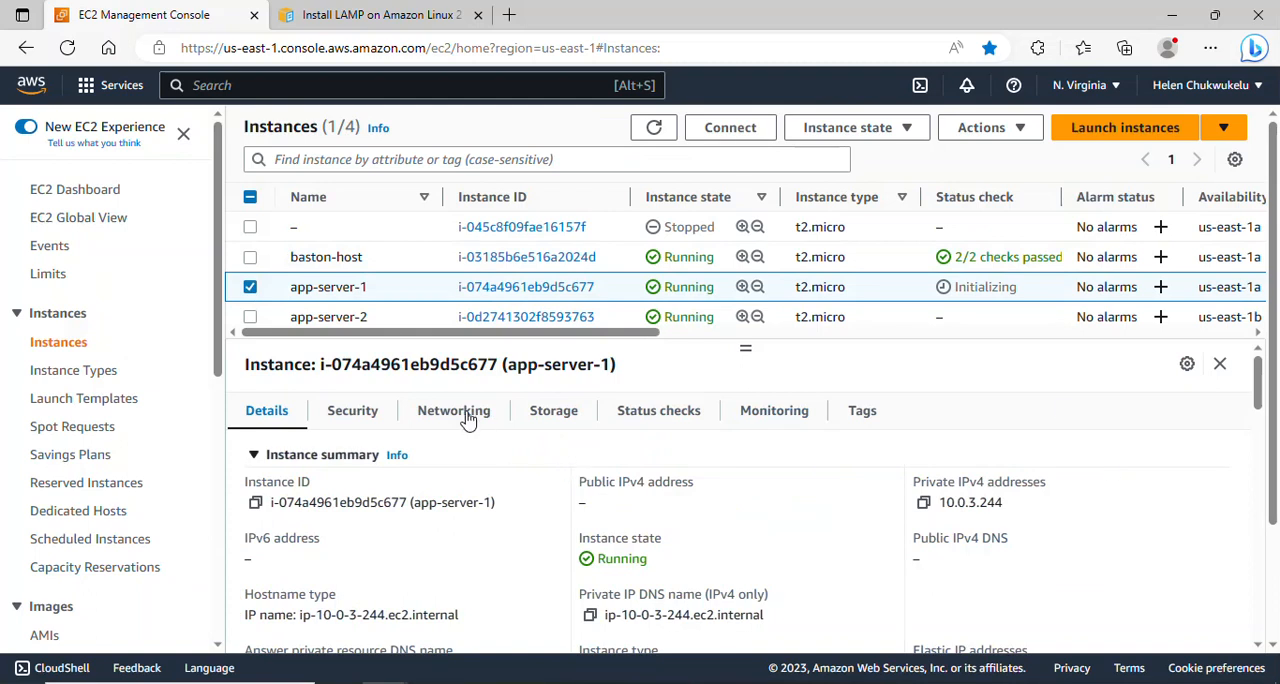
pyautogui.click(717, 132)
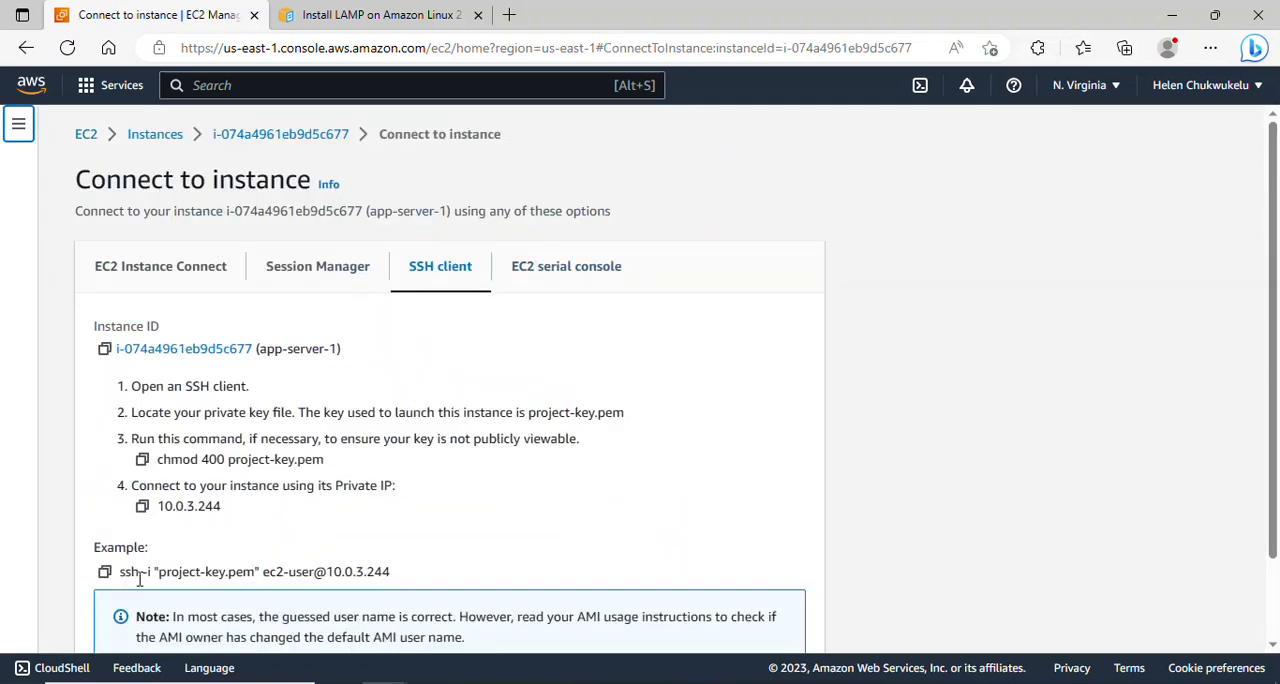
pyautogui.click(106, 574)
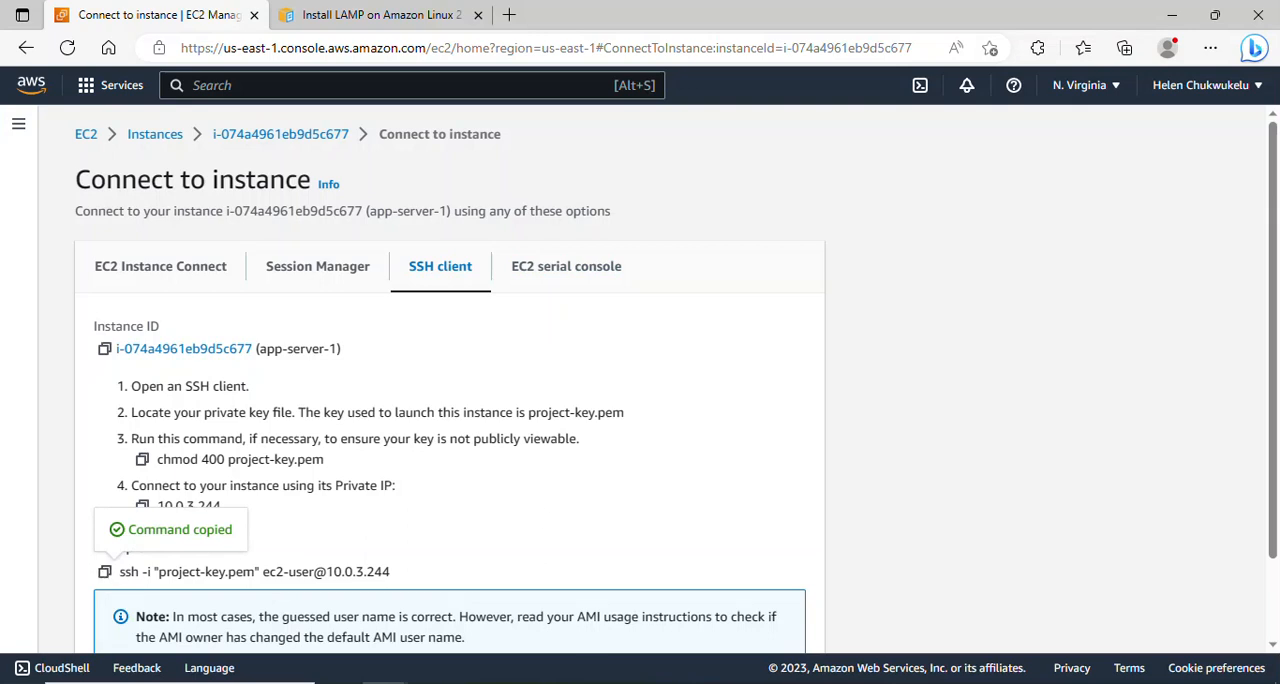
pyautogui.click(798, 682)
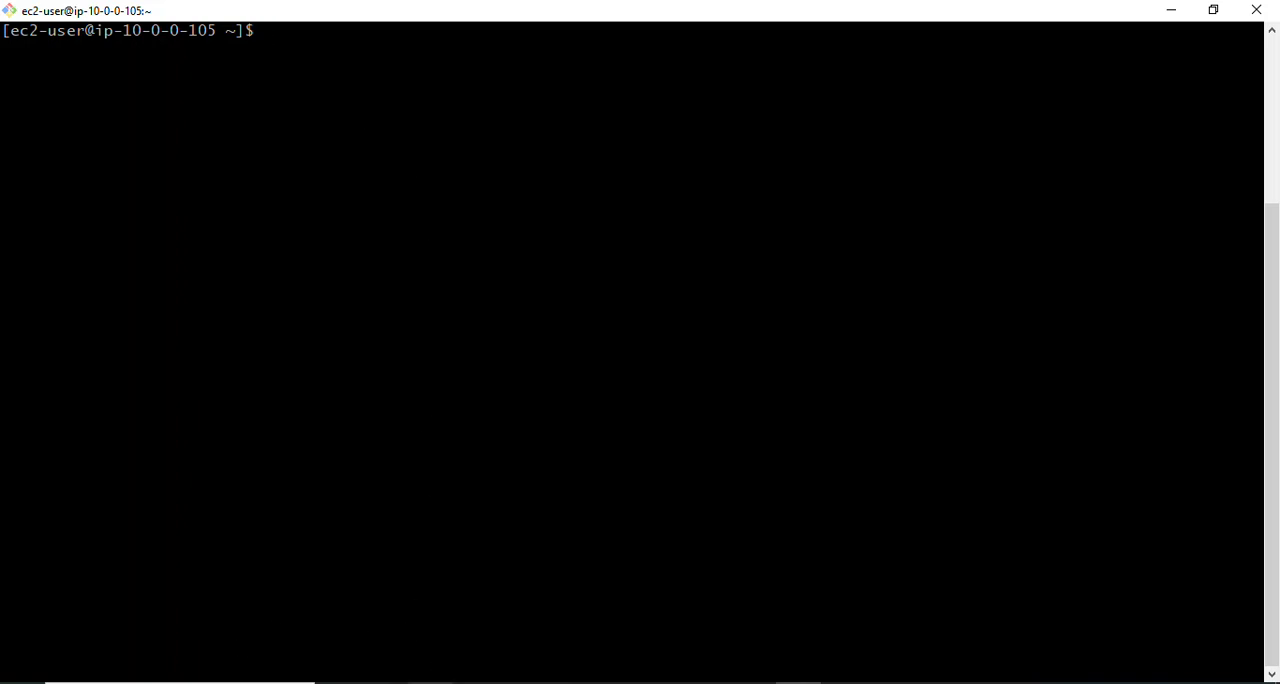
# - Open the project-key file from the user folder in File Explorer, copy its whole private key, and return to the terminal
pyautogui.moveTo(430, 683)
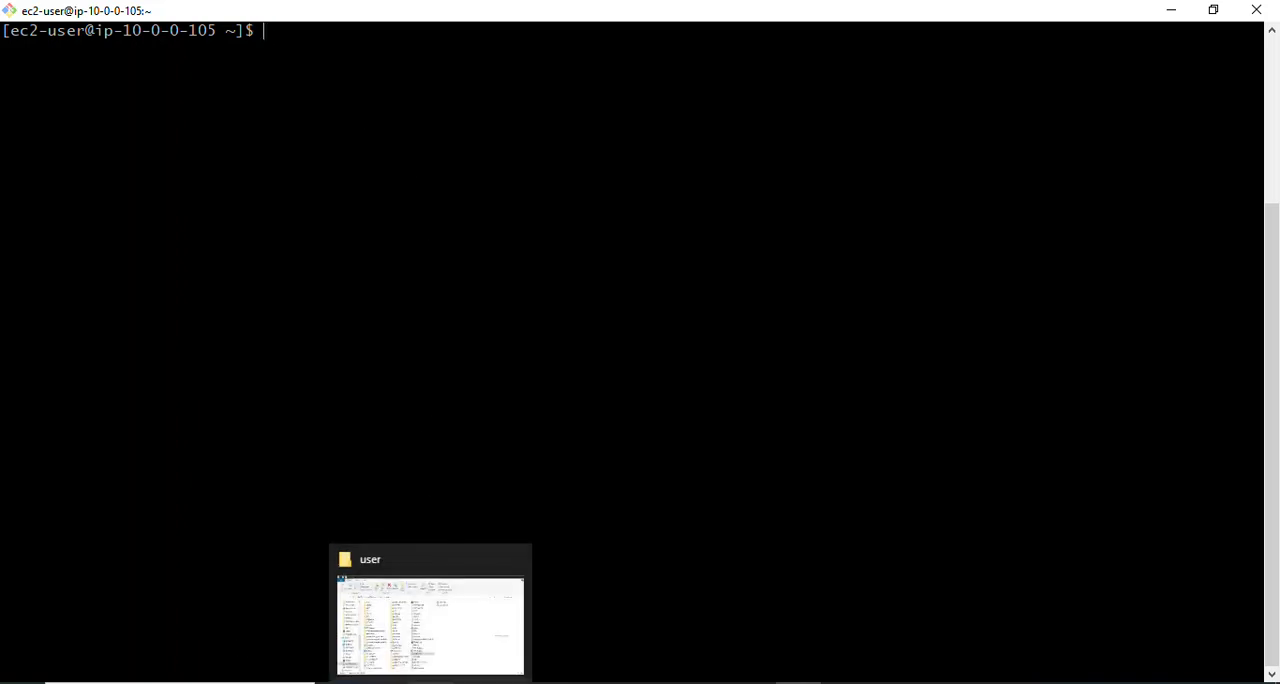
pyautogui.click(418, 650)
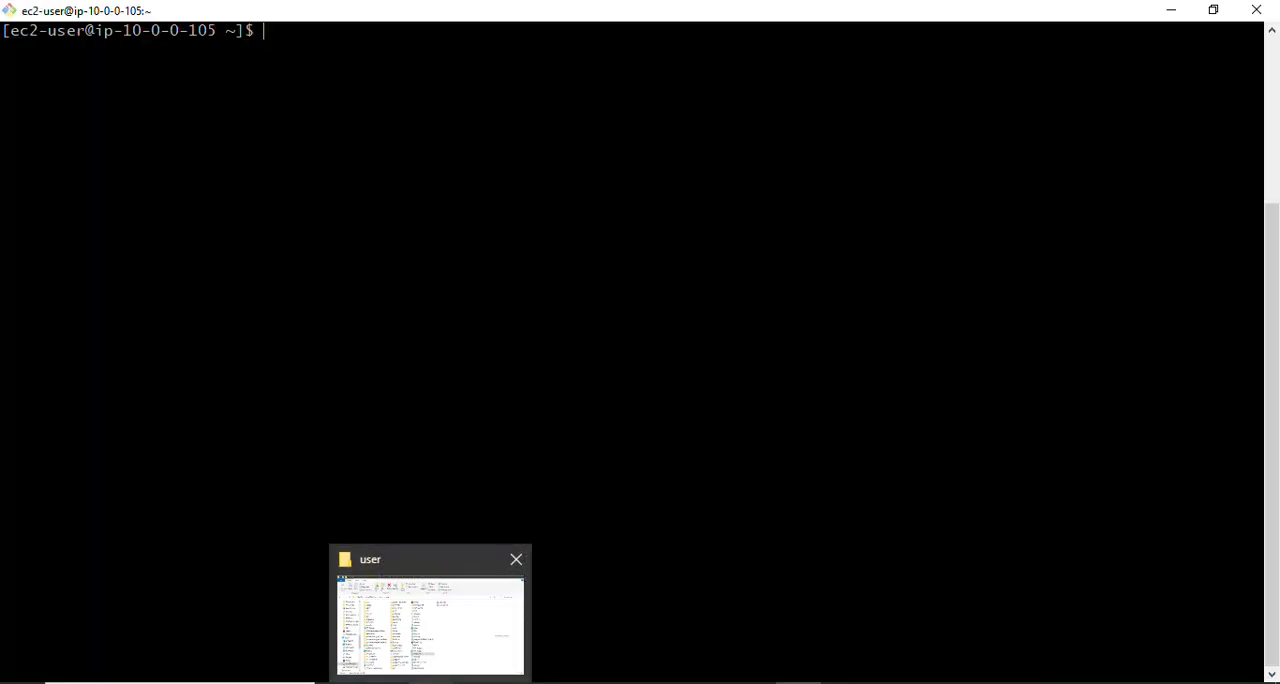
pyautogui.click(430, 682)
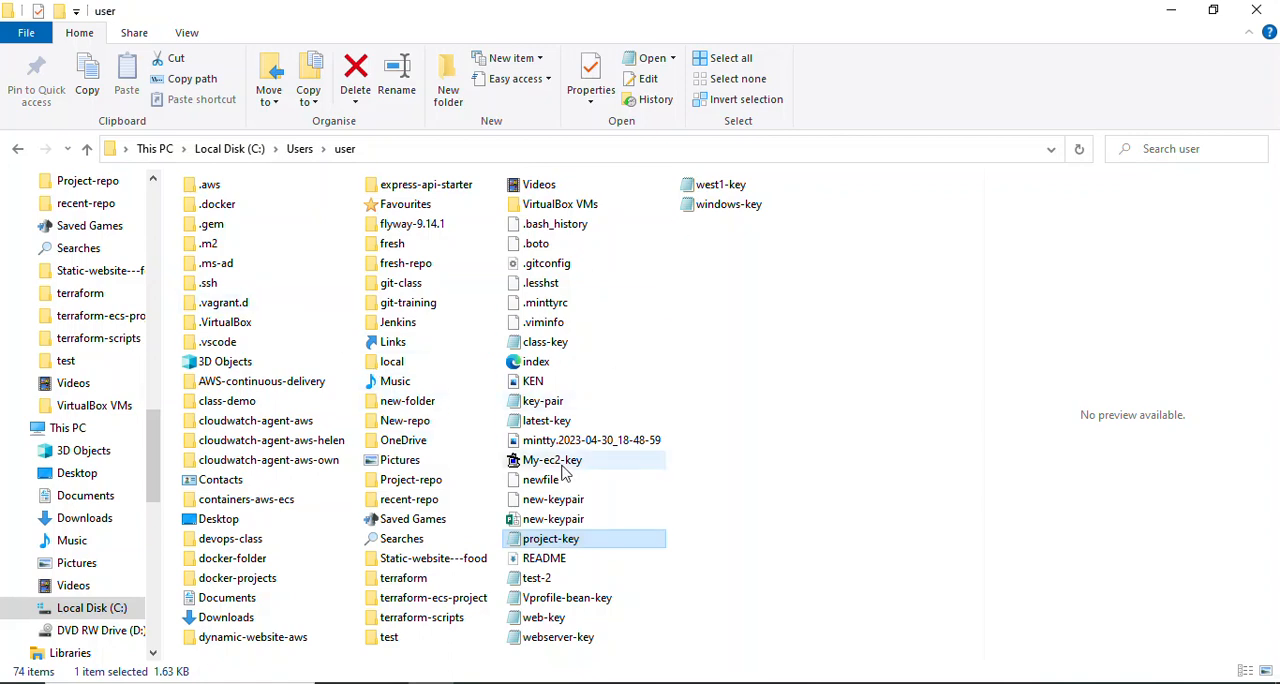
pyautogui.doubleClick(570, 541)
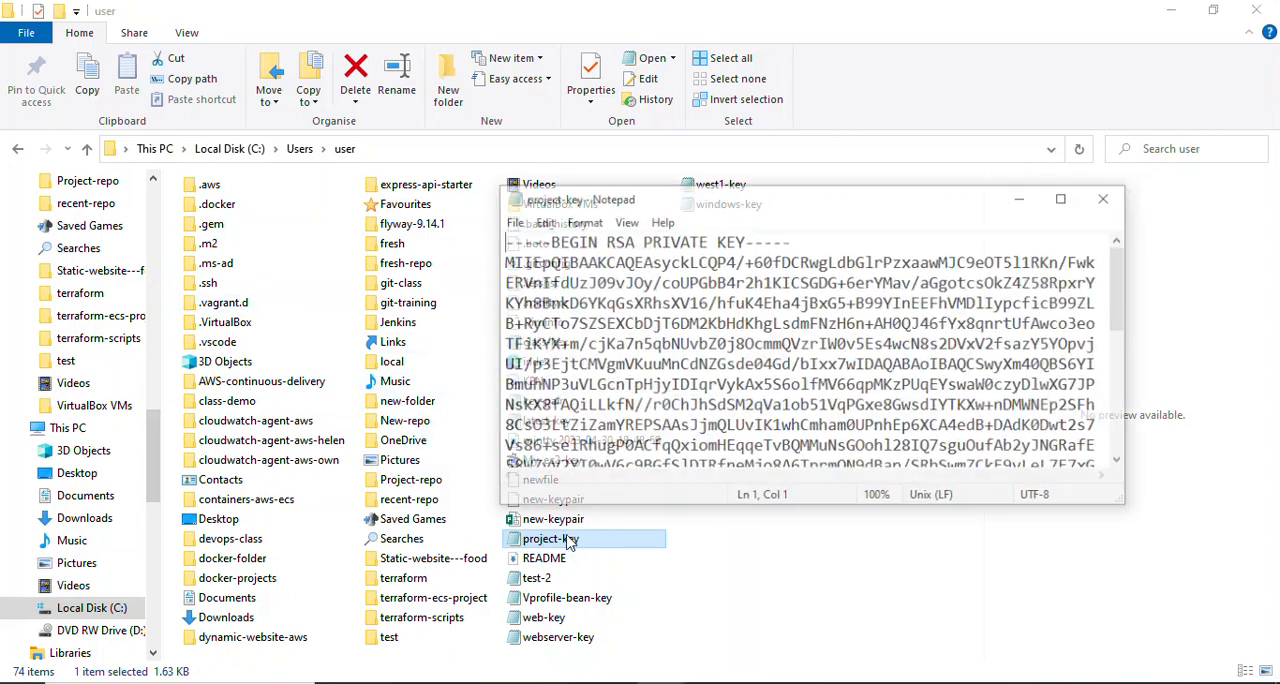
pyautogui.click(661, 344)
pyautogui.hotkey('ctrl', 'a')
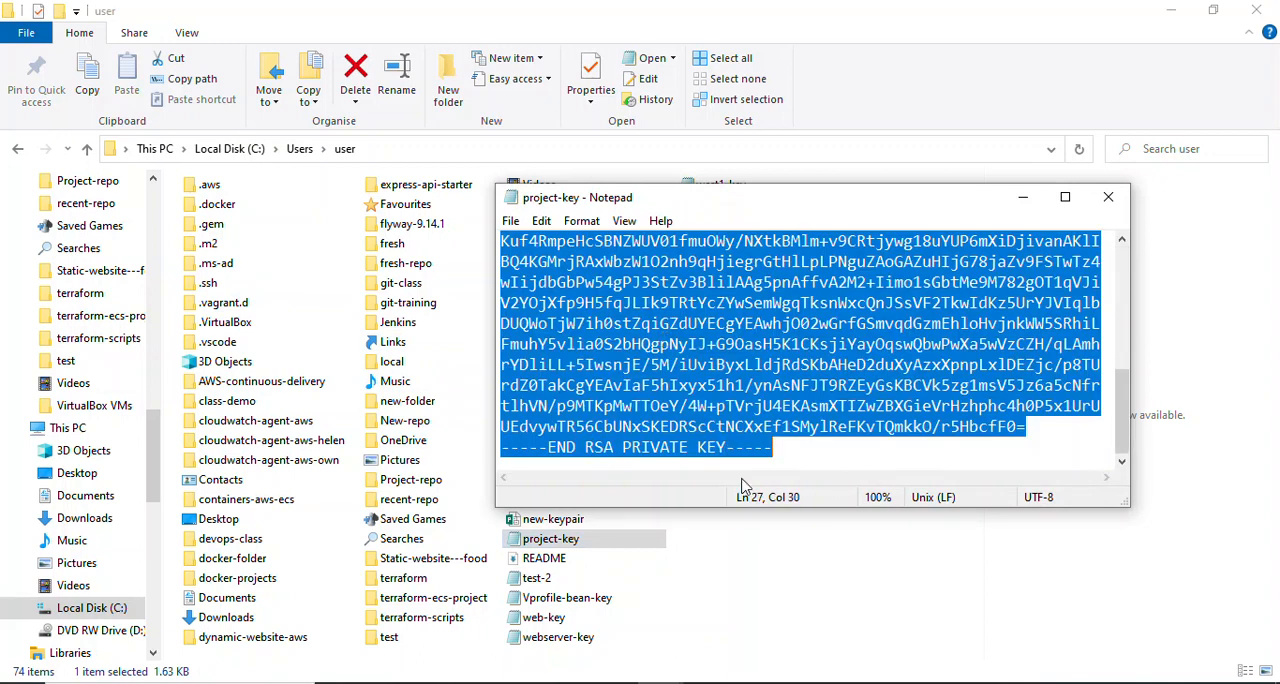
pyautogui.hotkey('alt', 'F4')
pyautogui.click(762, 541)
pyautogui.click(798, 682)
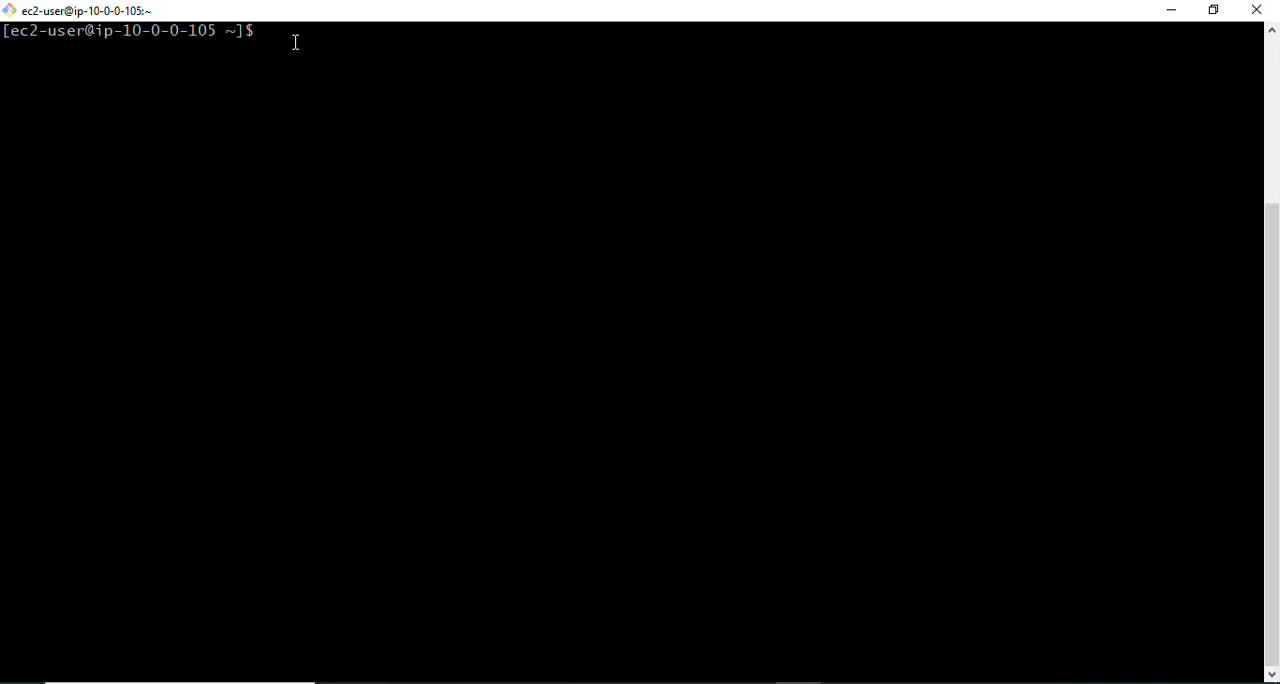
# - Create a new file named key-pair in the vi editor on baston-host
pyautogui.write('vi t')
pyautogui.press('BackSpace')
pyautogui.write('t')
pyautogui.press('BackSpace')
pyautogui.write('key-pair')
pyautogui.press('Return')
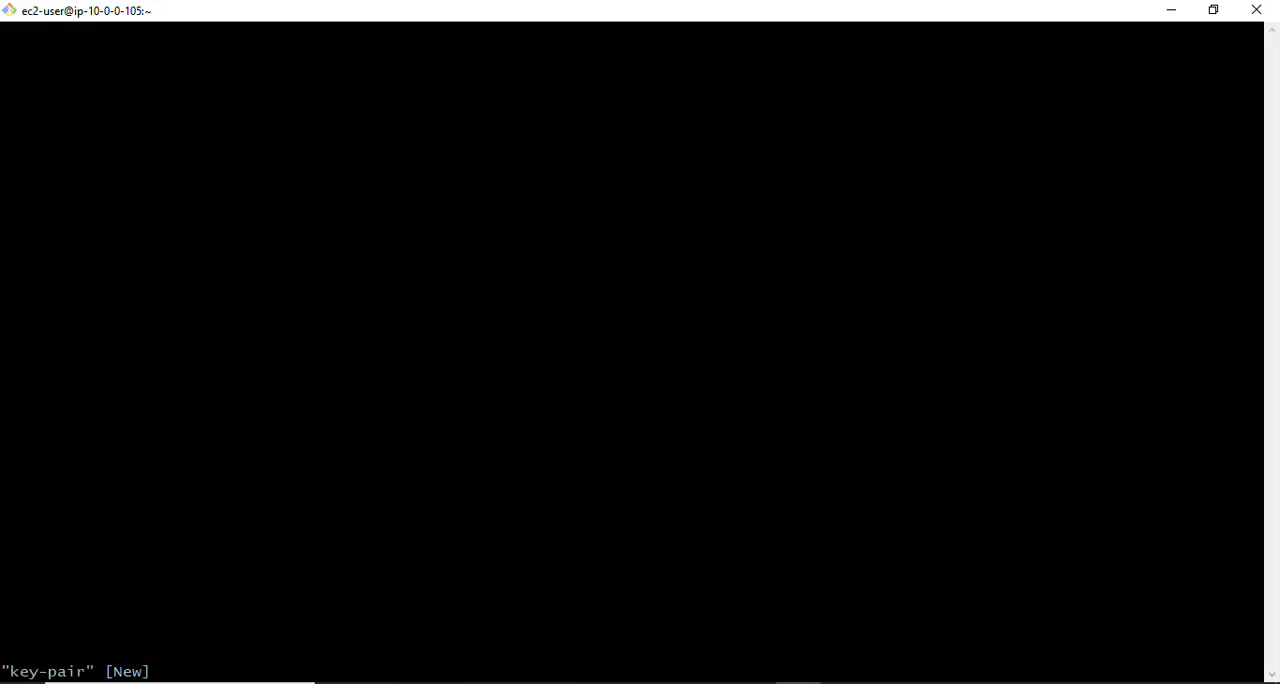
# - Paste the copied RSA private key into the key-pair file, then save it and quit vi with wq!
pyautogui.press('i')
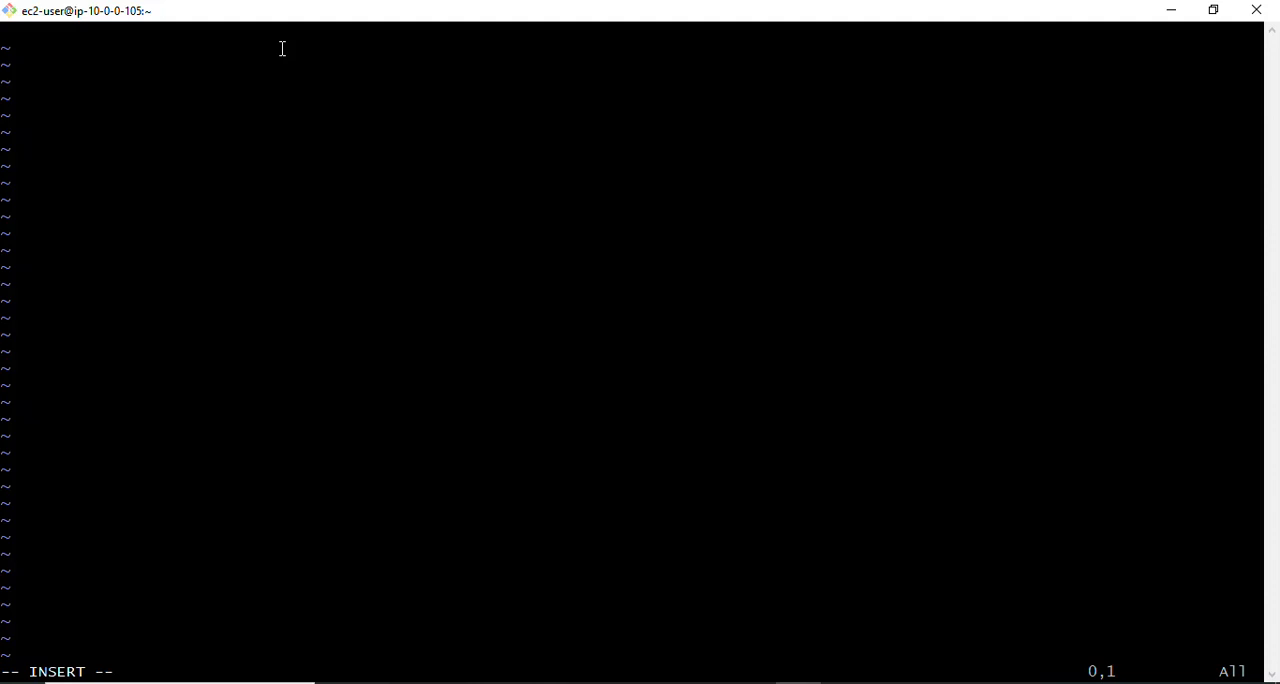
pyautogui.rightClick(212, 98)
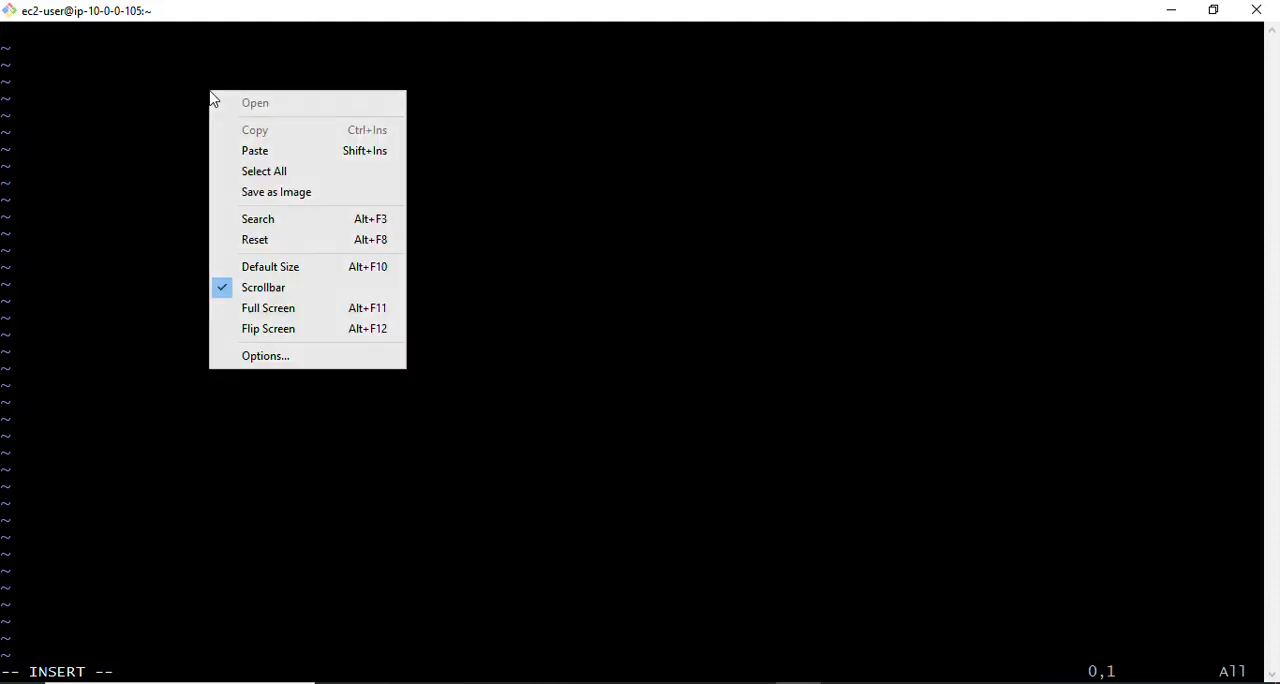
pyautogui.click(253, 150)
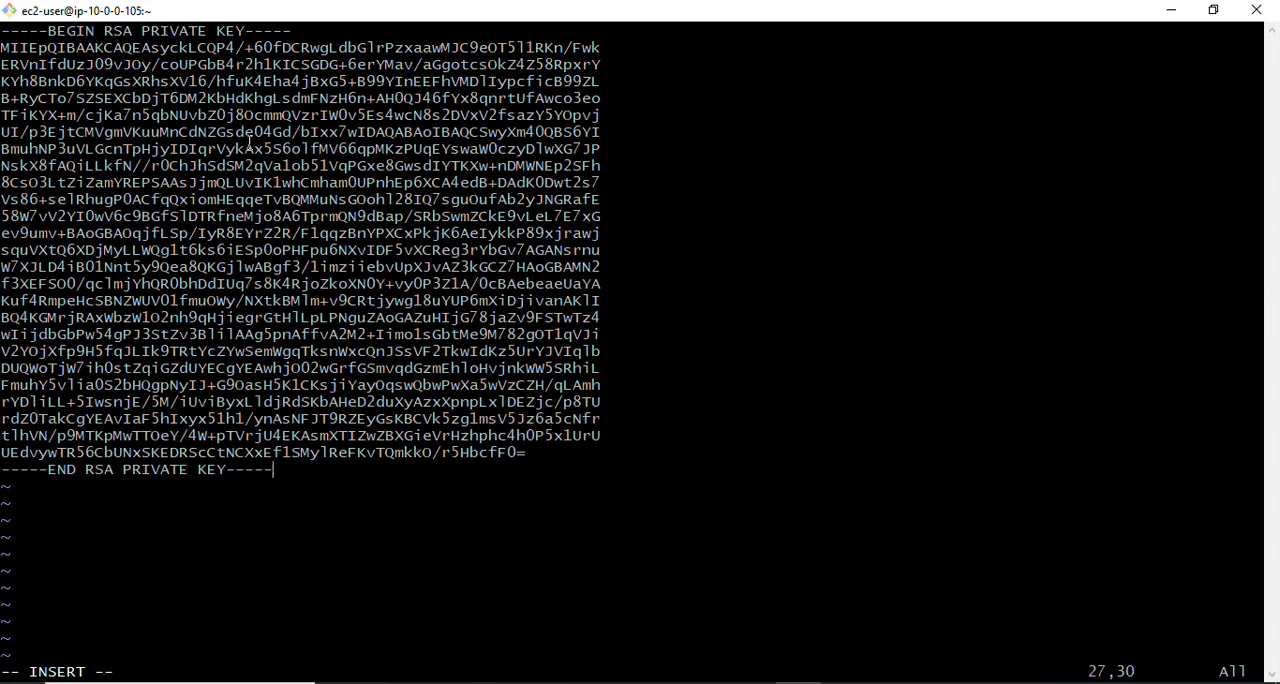
pyautogui.press('Escape')
pyautogui.write(':wq!')
pyautogui.press('Return')
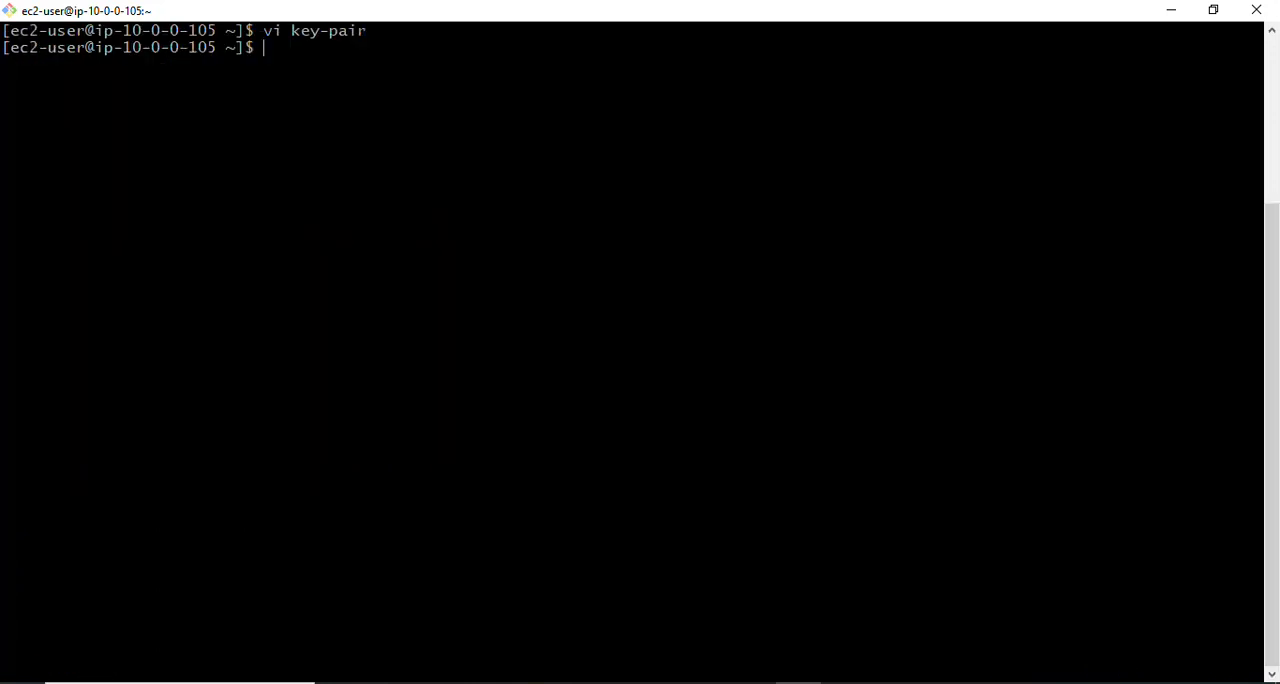
# - Restrict the key-pair file to owner read-only by running chmod 400 key-pair
pyautogui.write('cmon')
pyautogui.press('BackSpace')
pyautogui.press('BackSpace')
pyautogui.press('BackSpace')
pyautogui.write('hom')
pyautogui.press('BackSpace')
pyautogui.press('BackSpace')
pyautogui.write('mod 400')
pyautogui.write('key')
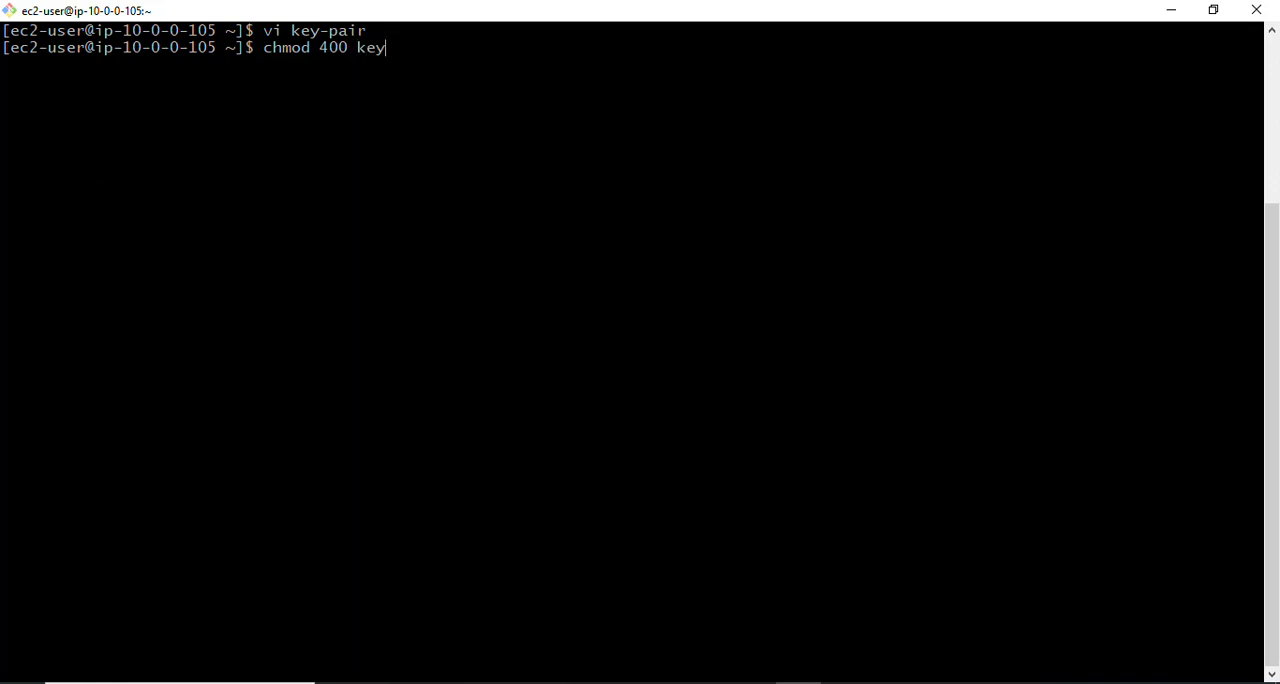
pyautogui.write('-pair')
pyautogui.press('Return')
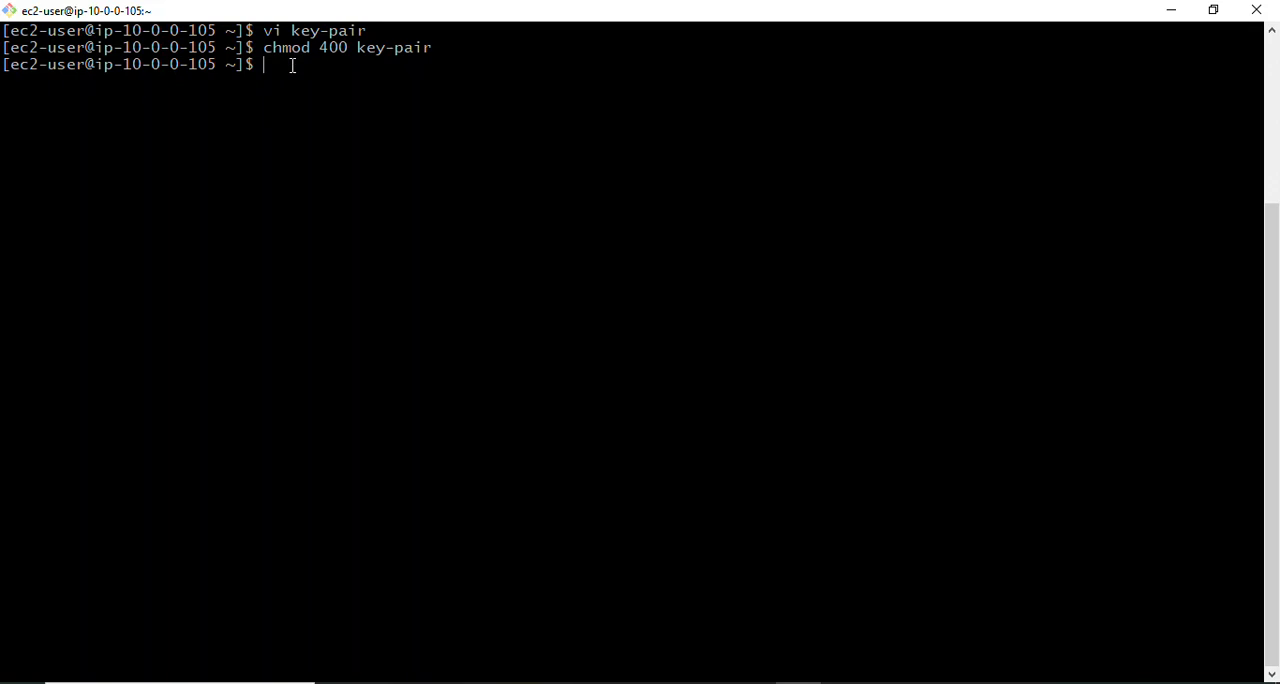
pyautogui.moveTo(386, 682)
pyautogui.click(296, 660)
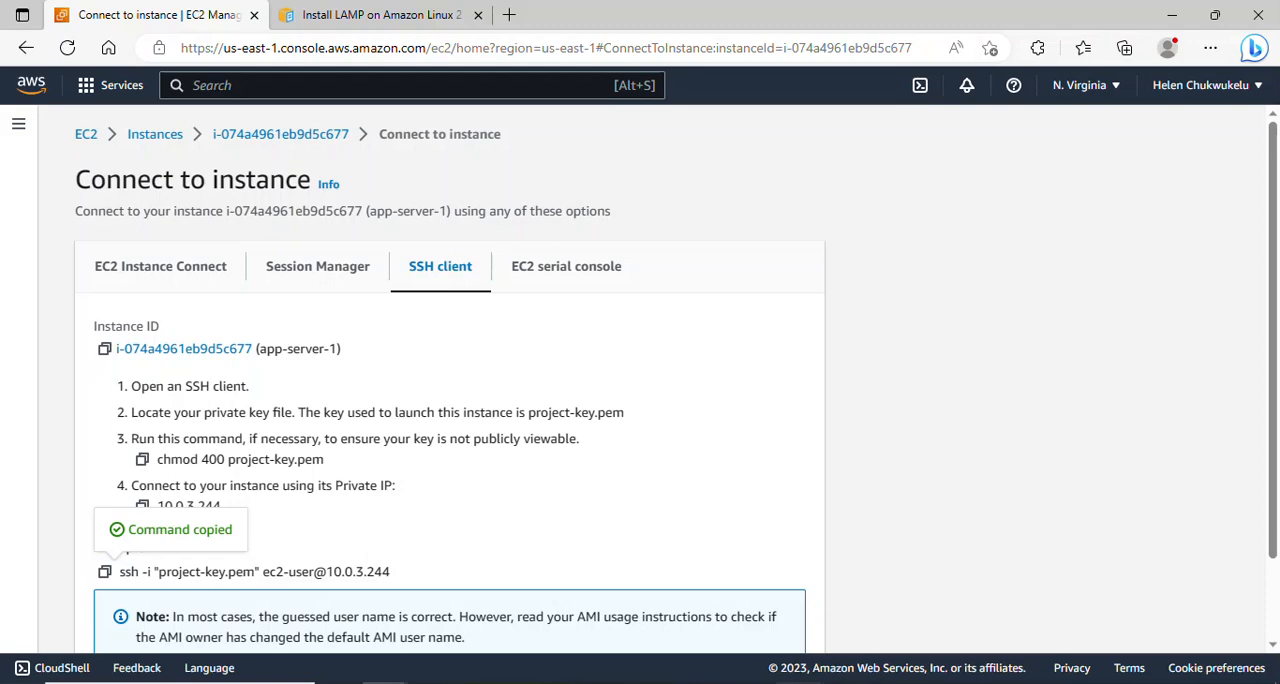
pyautogui.hotkey('alt', 'Tab')
pyautogui.rightClick(328, 86)
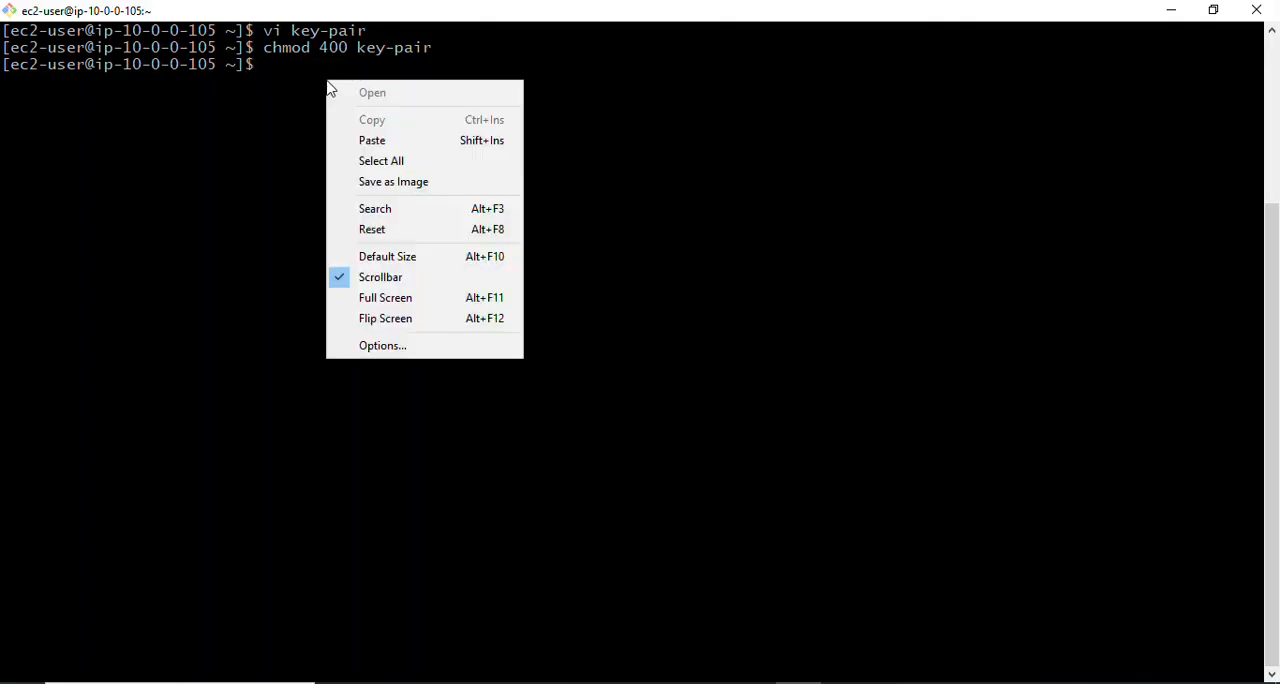
pyautogui.click(371, 143)
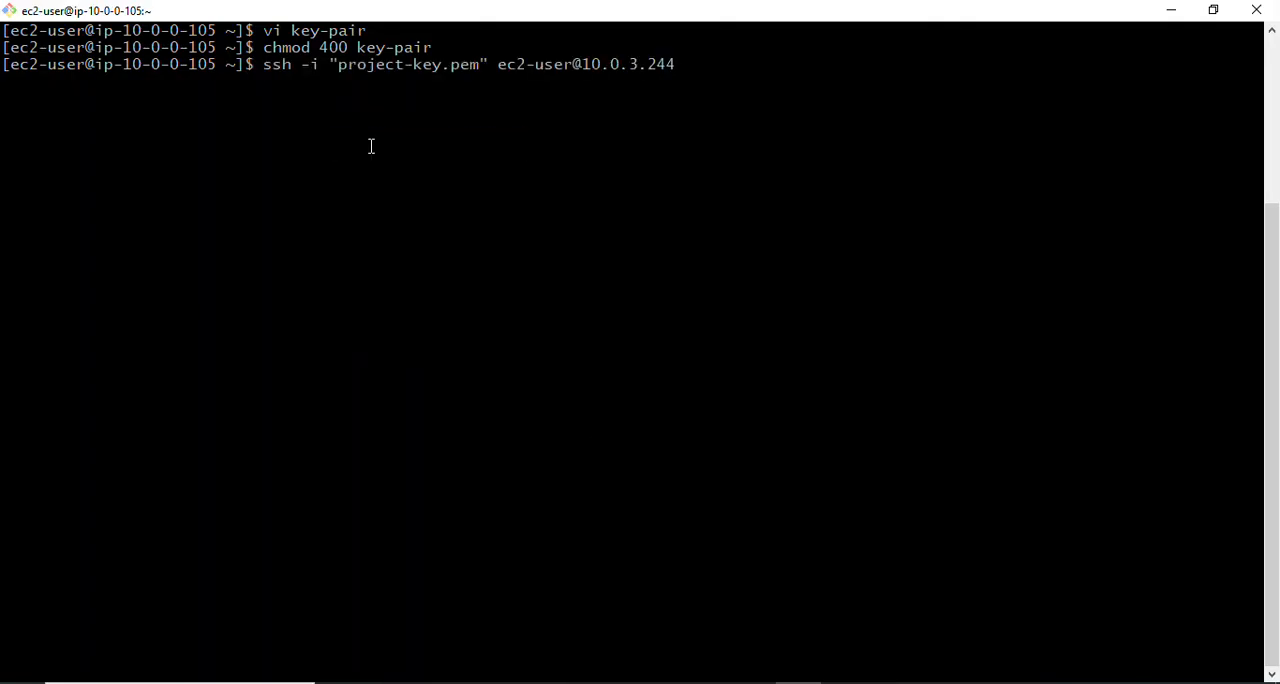
pyautogui.press('Return')
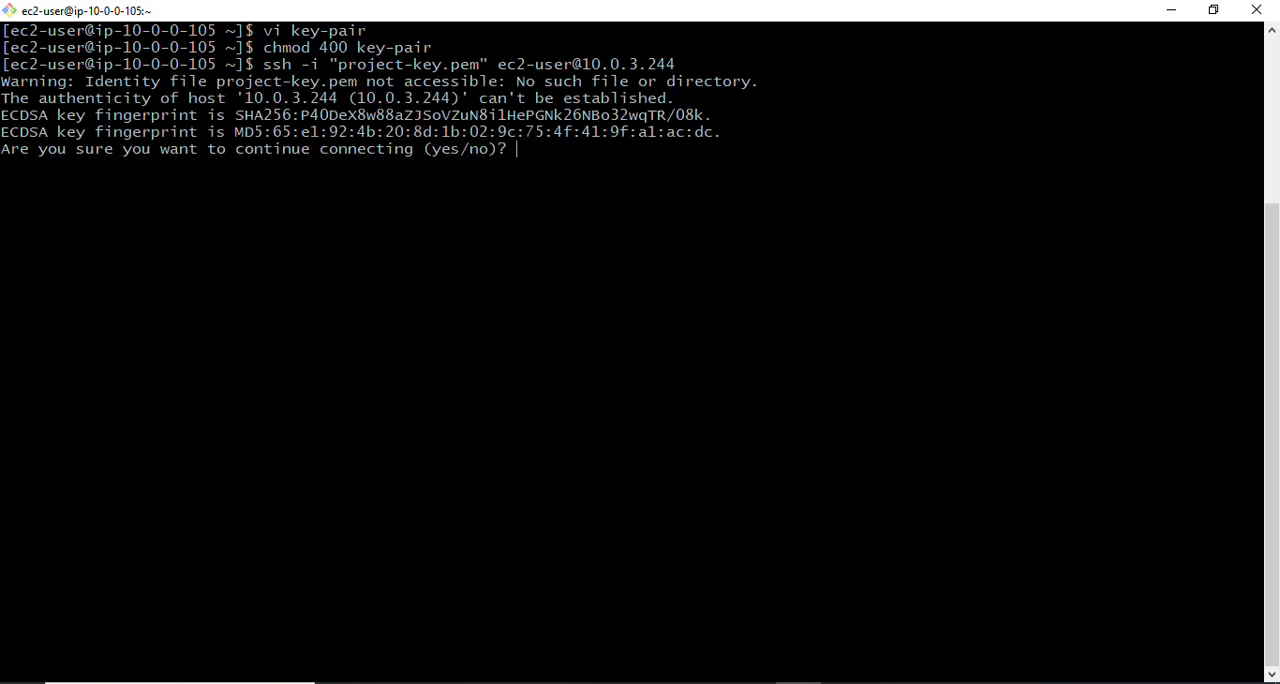
pyautogui.write('yes')
pyautogui.press('Return')
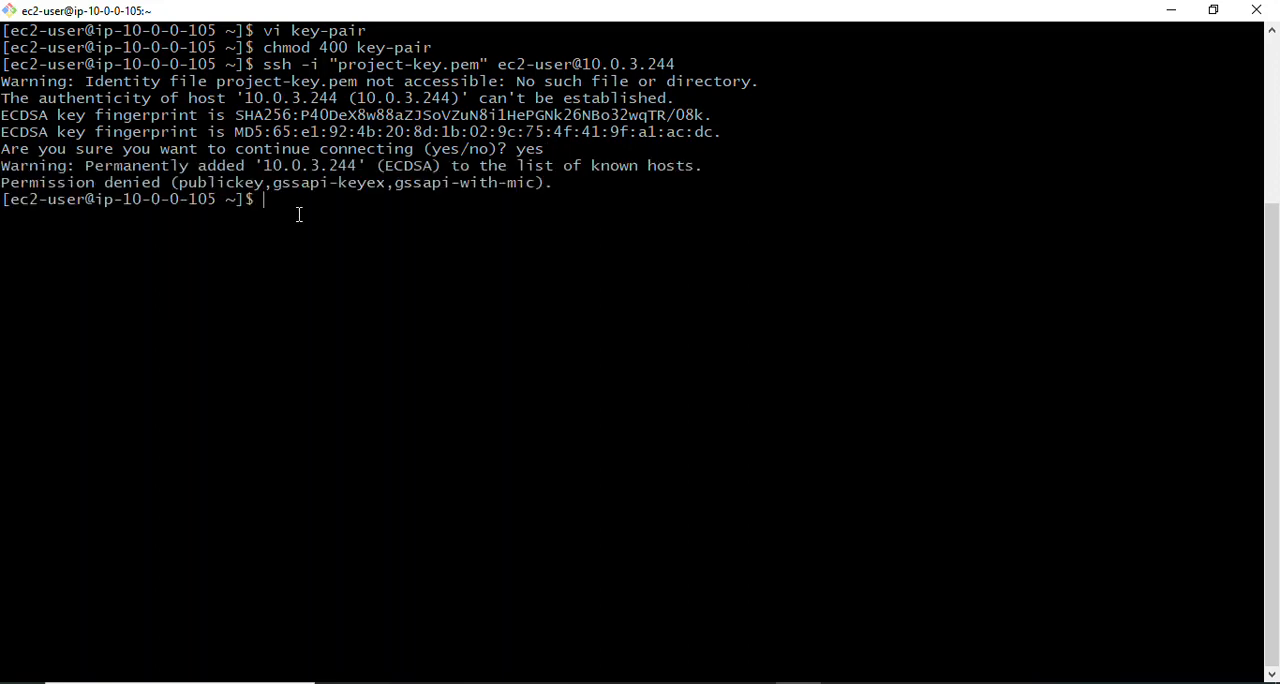
pyautogui.write('clear')
pyautogui.press('Return')
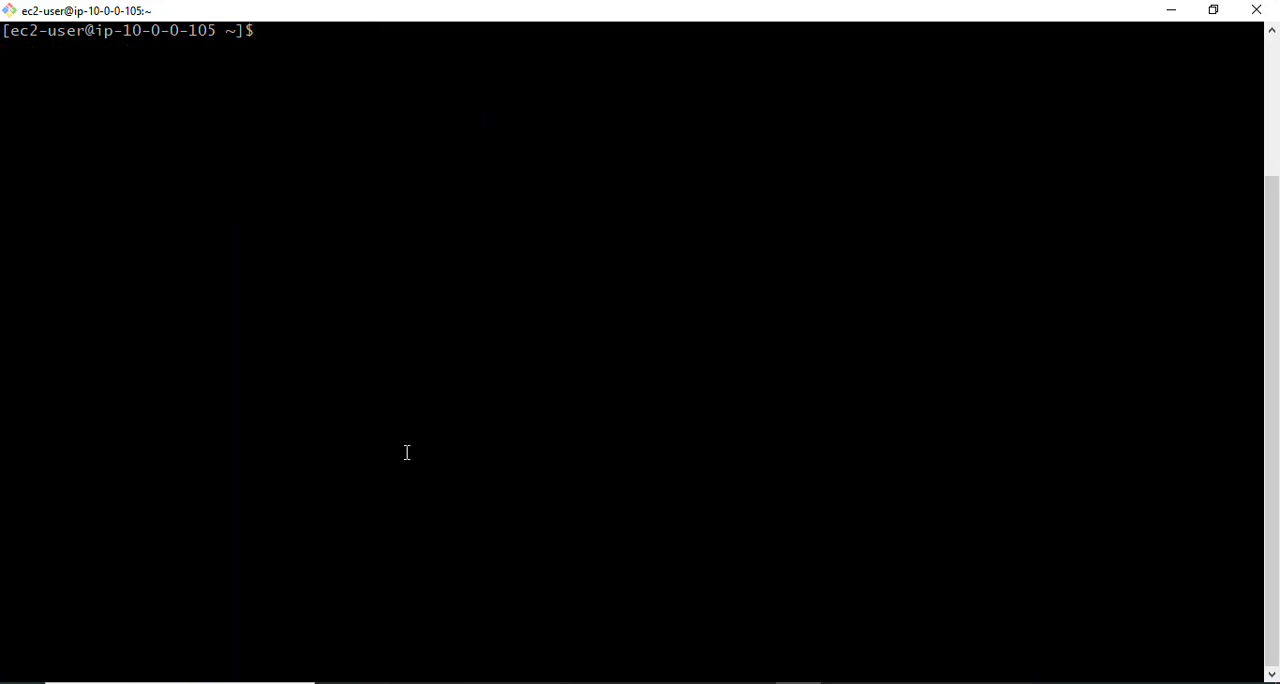
# - Remove the write-protected key-pair file from baston-host, confirming the deletion with yes, and clear the terminal
pyautogui.click(654, 680)
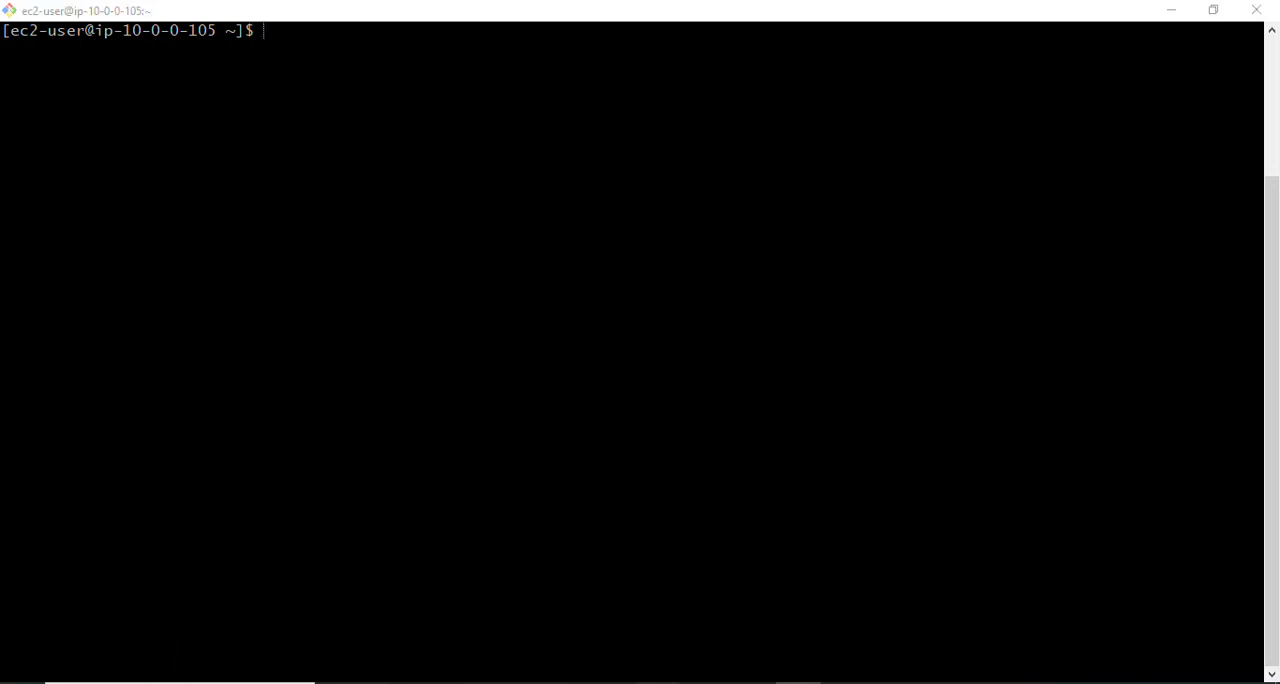
pyautogui.click(719, 621)
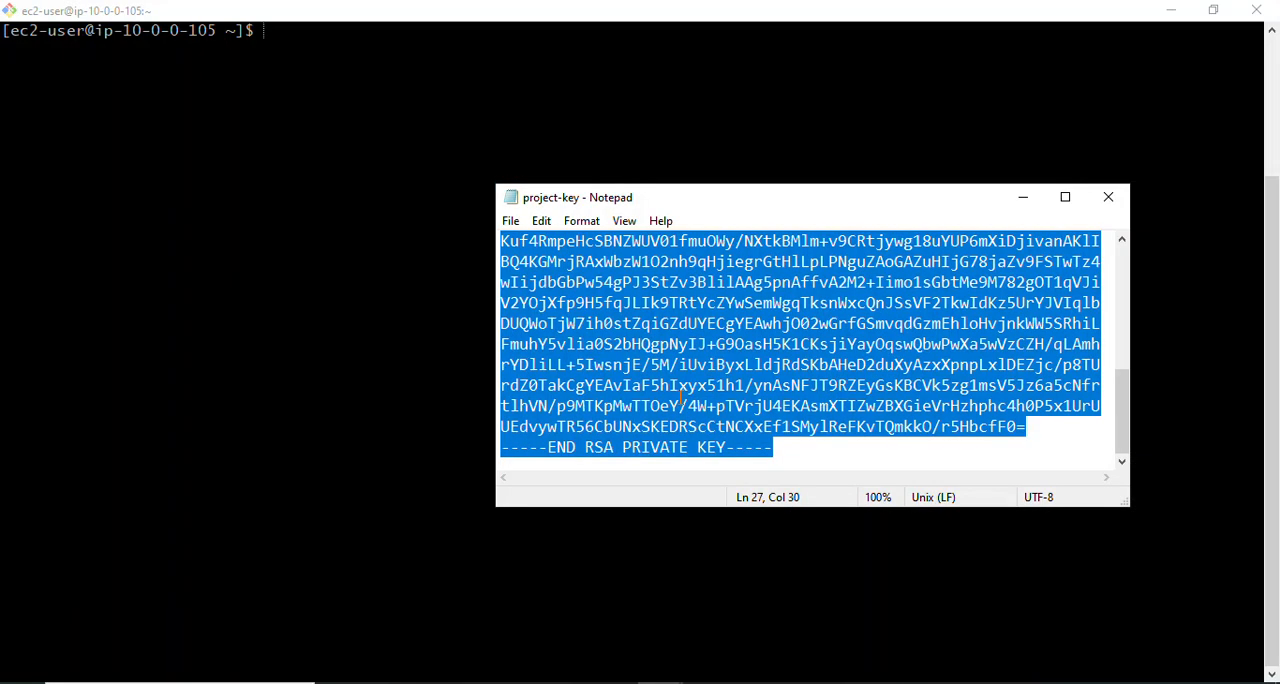
pyautogui.click(316, 29)
pyautogui.write('rm ')
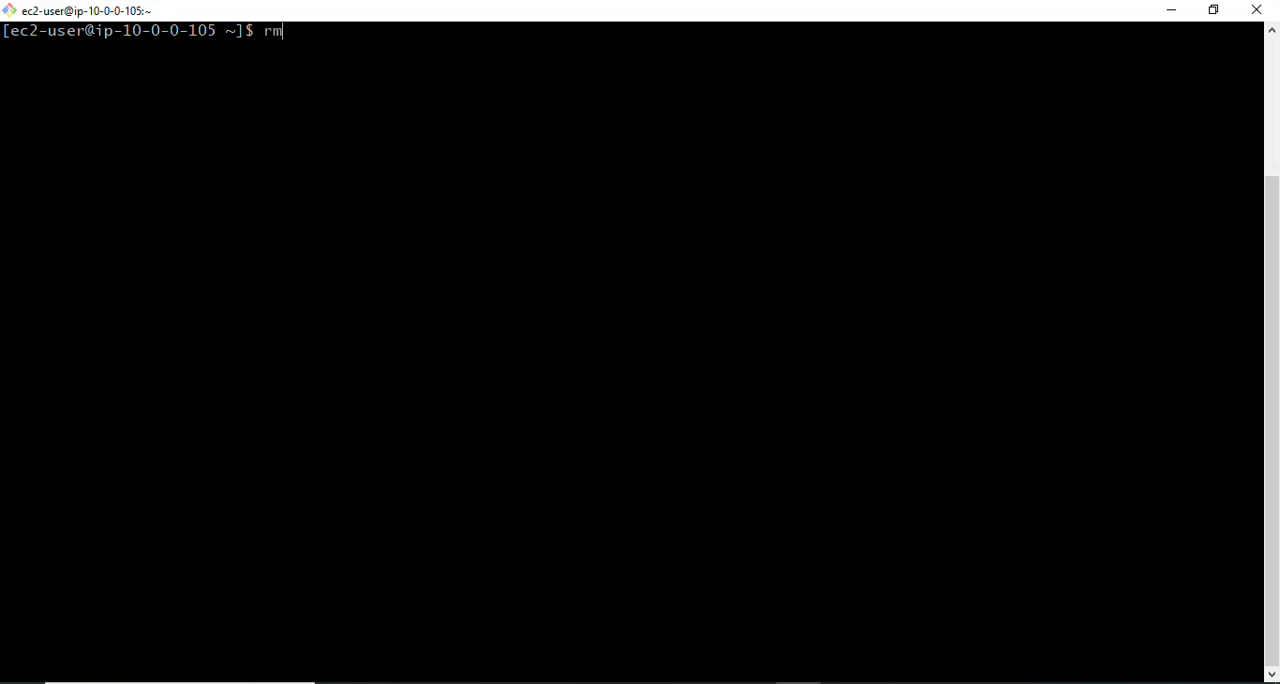
pyautogui.write('key-')
pyautogui.write('pair')
pyautogui.press('Return')
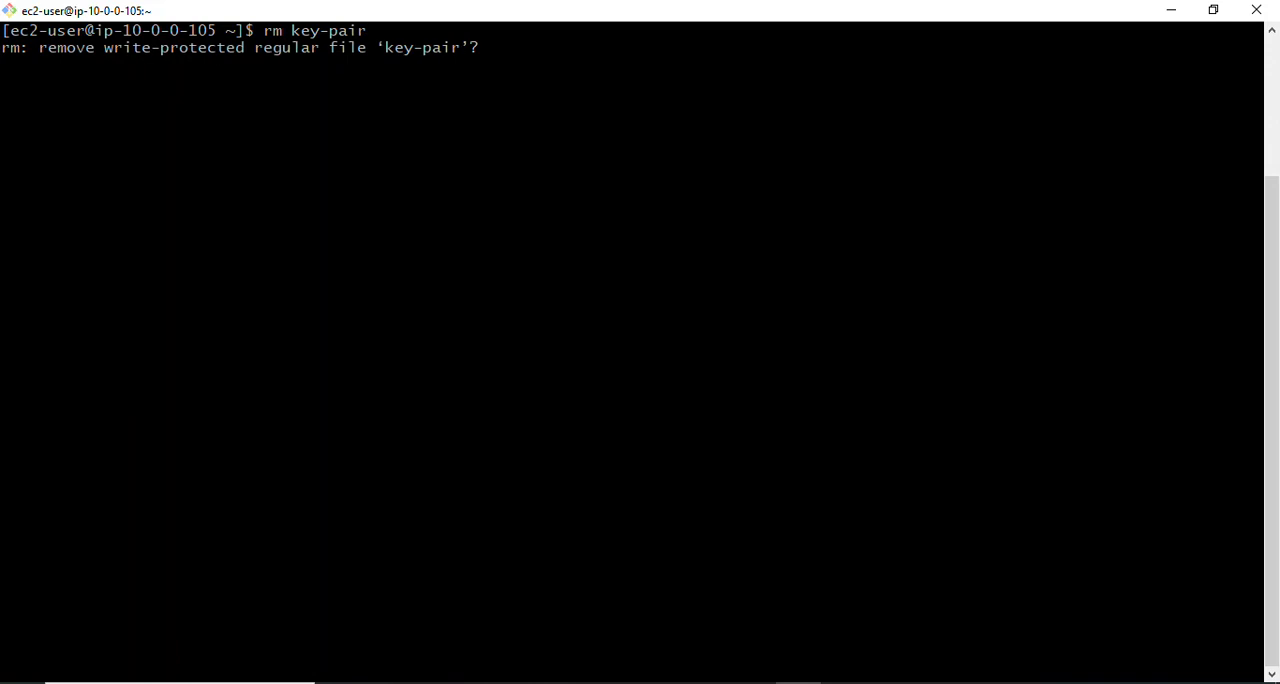
pyautogui.write('yes')
pyautogui.press('Return')
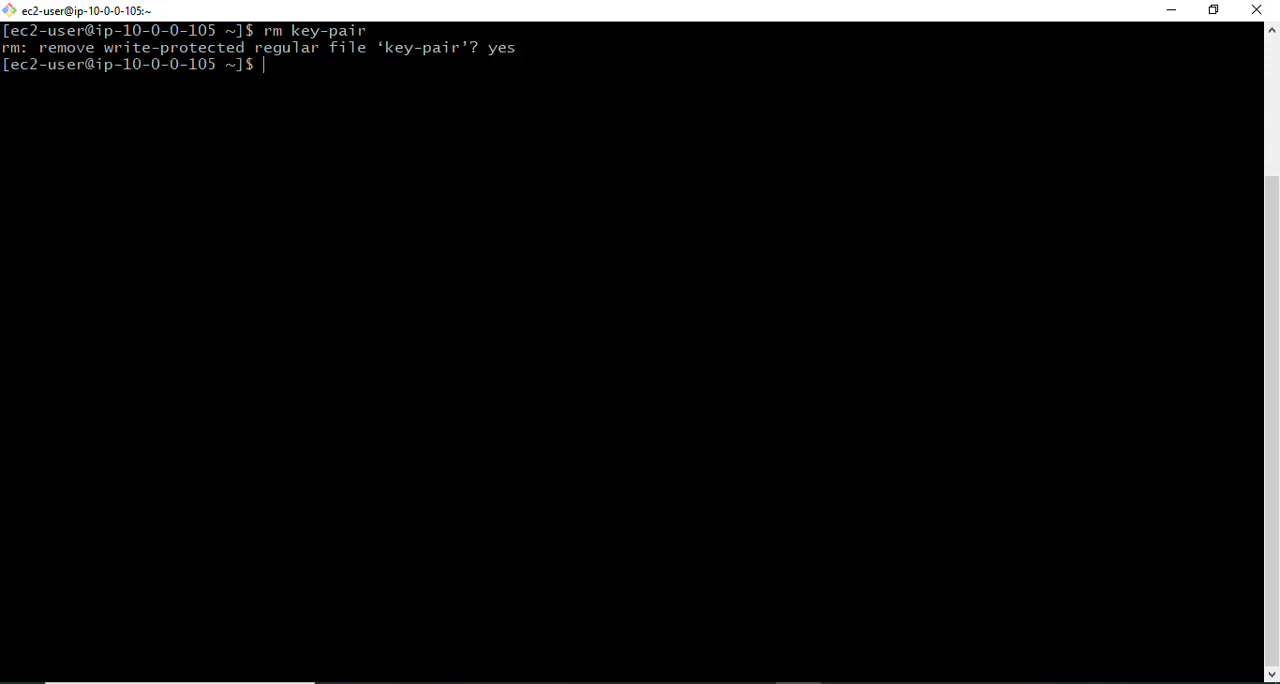
pyautogui.write('clear')
pyautogui.press('Return')
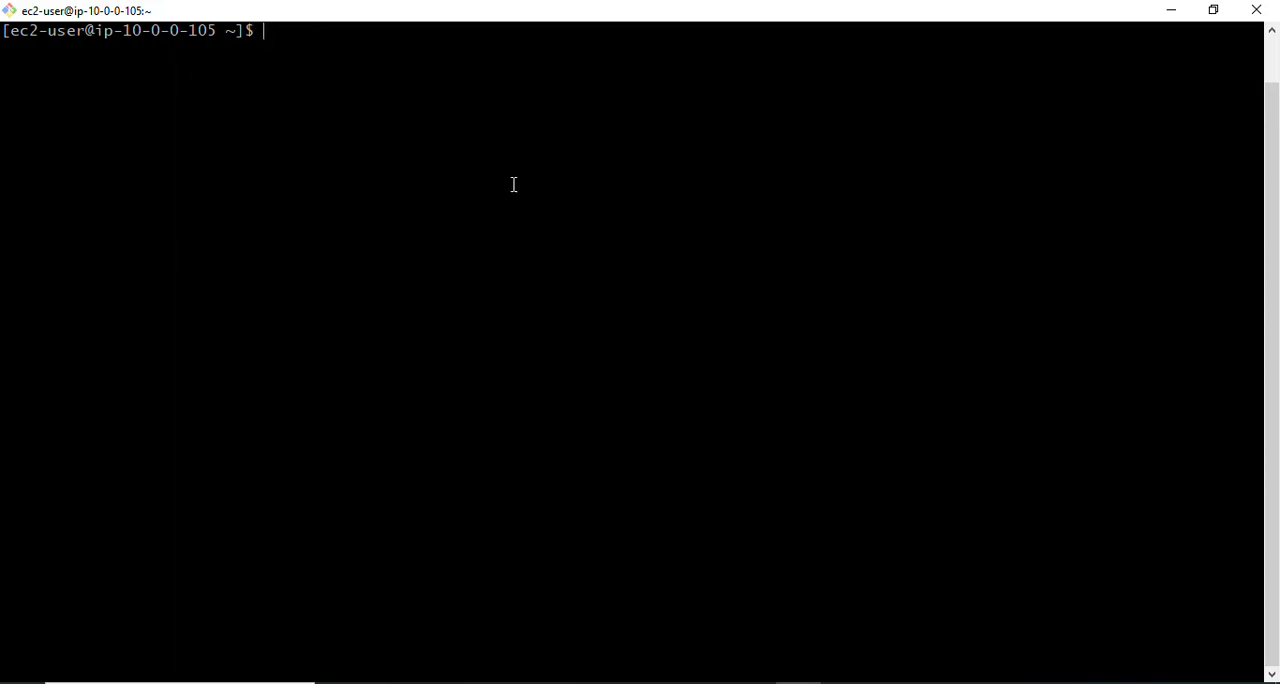
# - Reopen app-server-1's SSH client connection details from the EC2 instances list in the browser and copy the example ssh command
pyautogui.moveTo(804, 680)
pyautogui.click(384, 682)
pyautogui.click(283, 606)
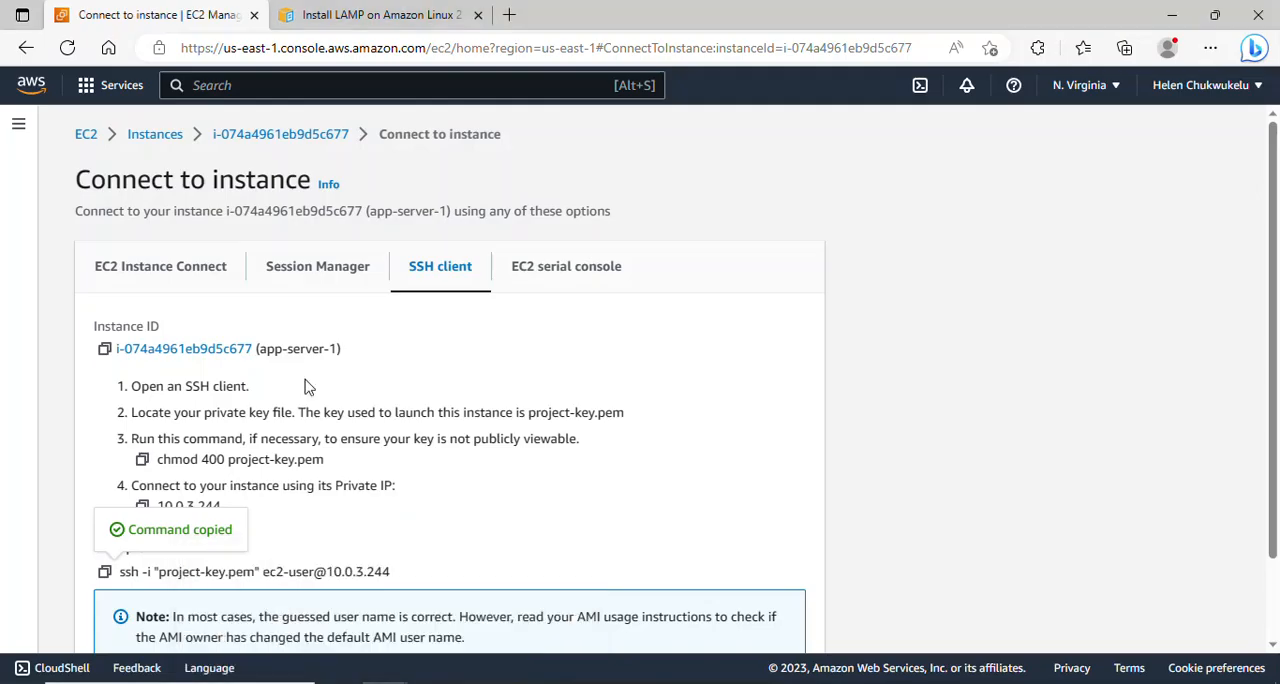
pyautogui.click(170, 146)
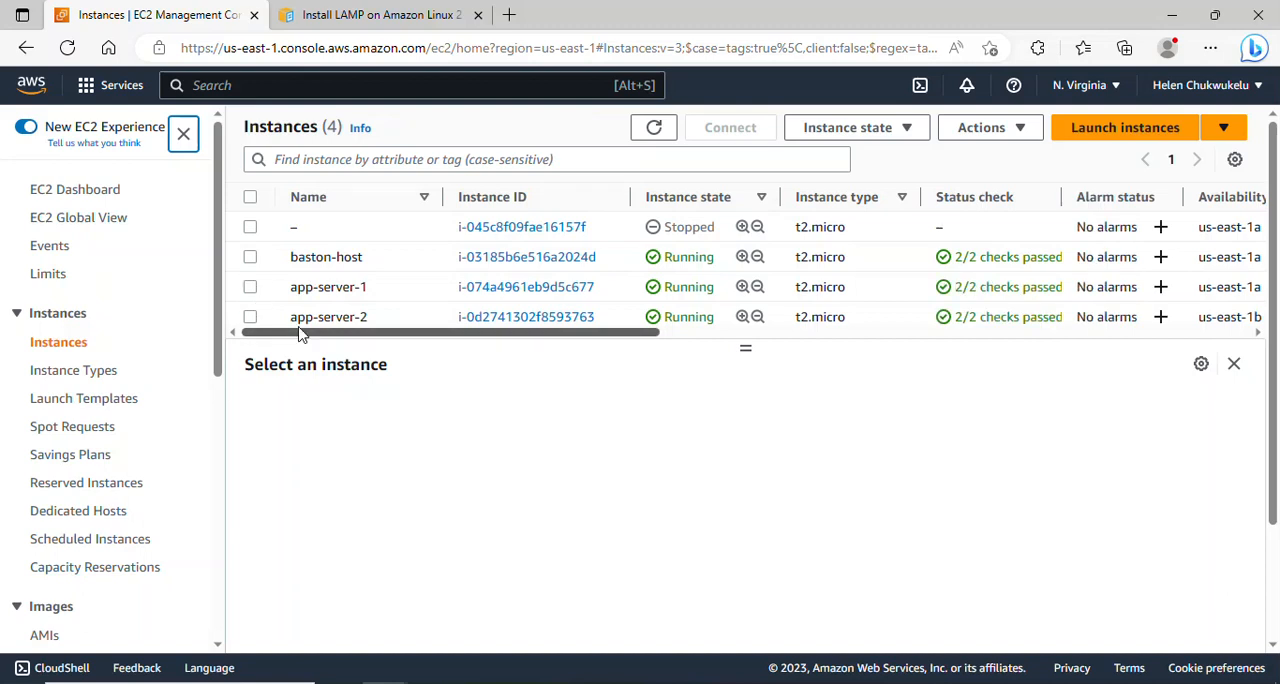
pyautogui.click(251, 287)
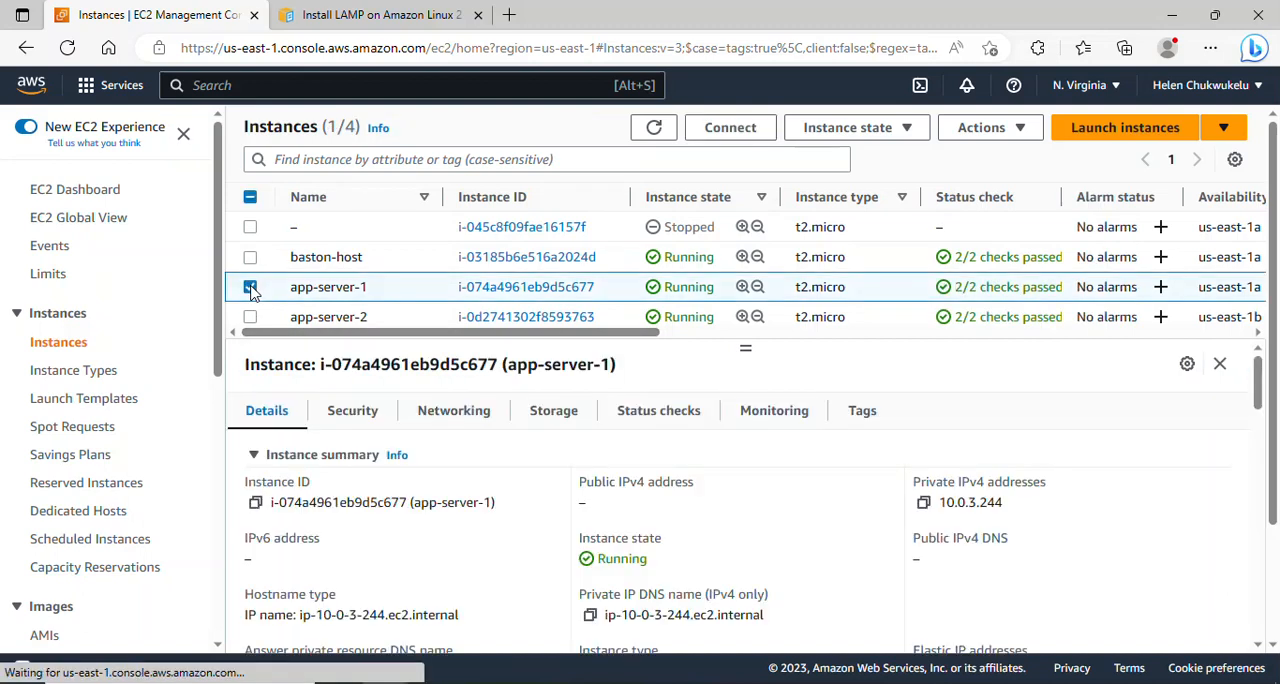
pyautogui.click(743, 132)
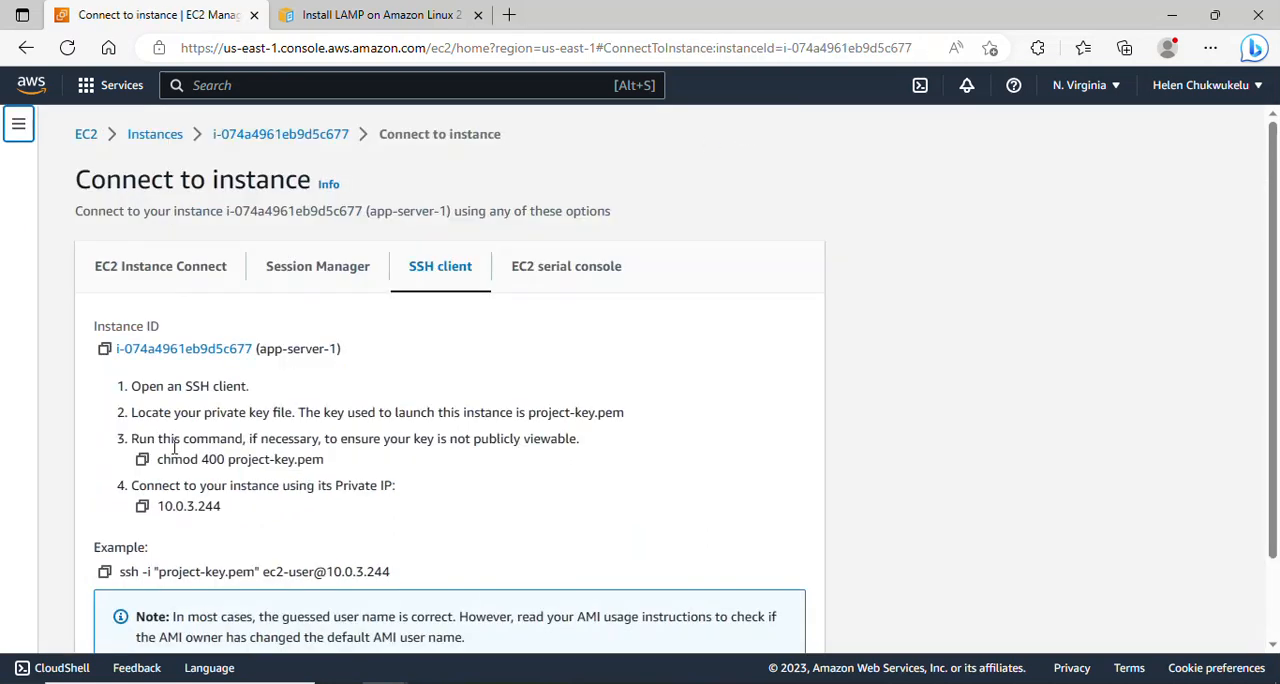
pyautogui.click(105, 573)
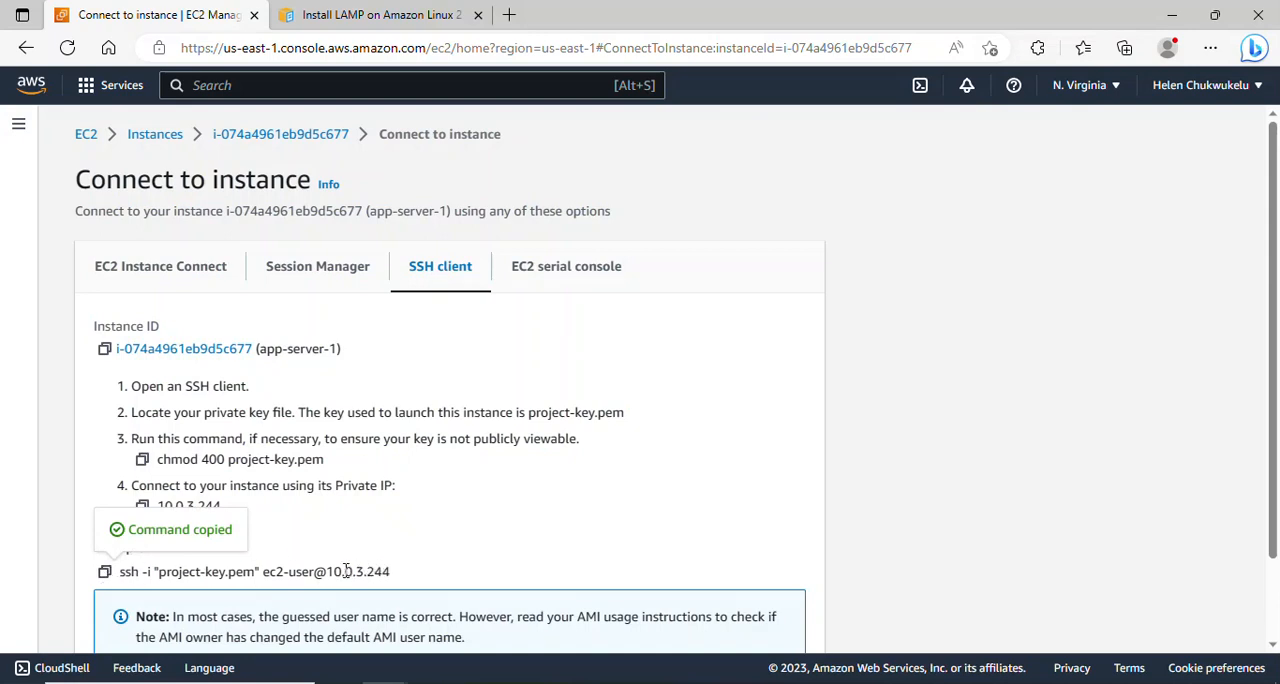
pyautogui.moveTo(327, 572); pyautogui.dragTo(393, 576)
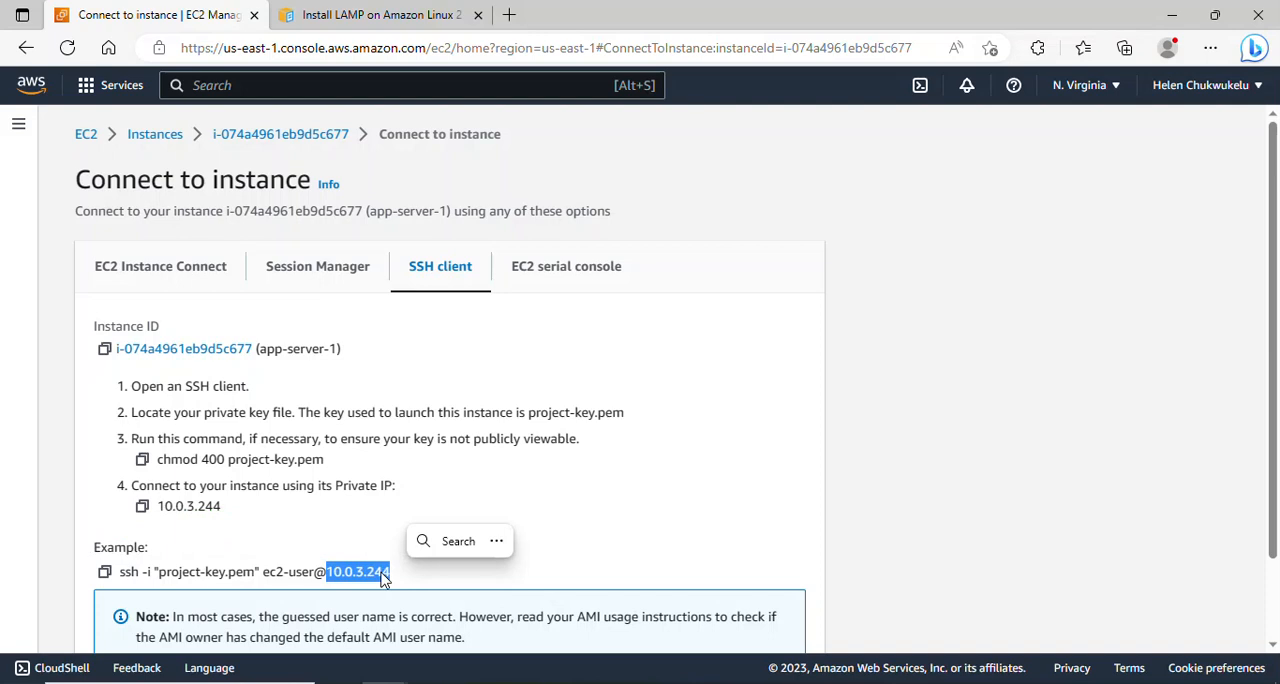
pyautogui.scroll(-1, 1276, 408)
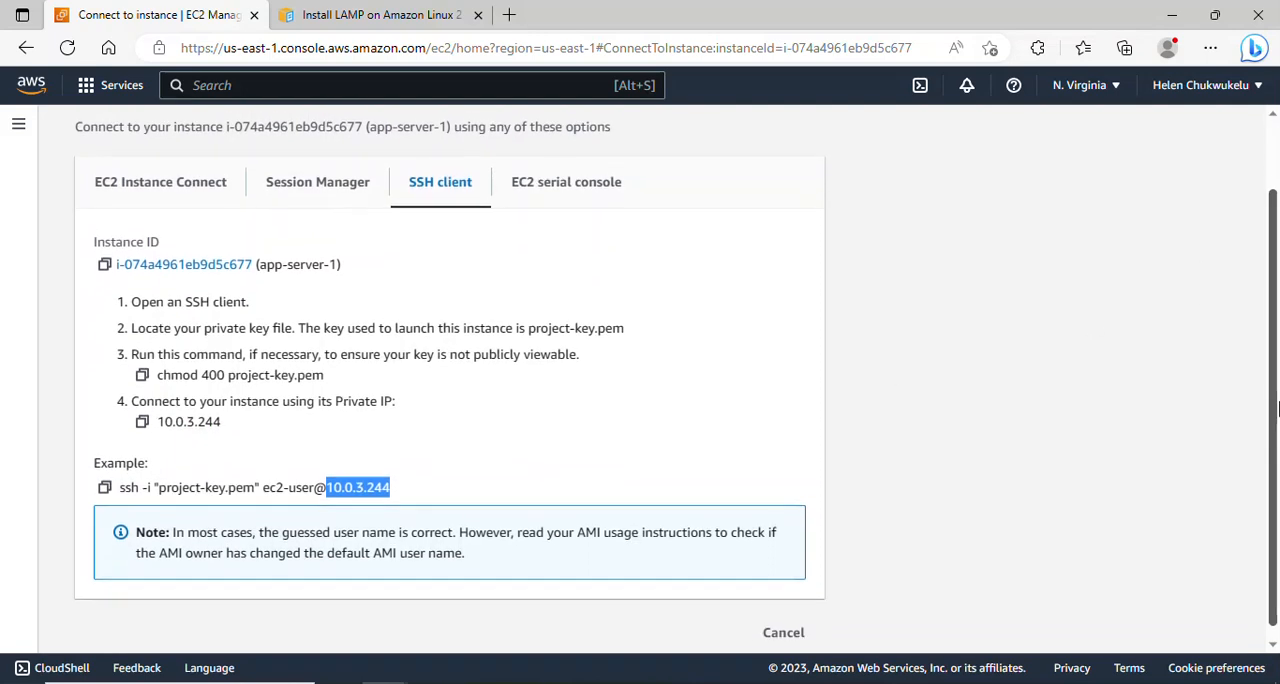
pyautogui.click(104, 488)
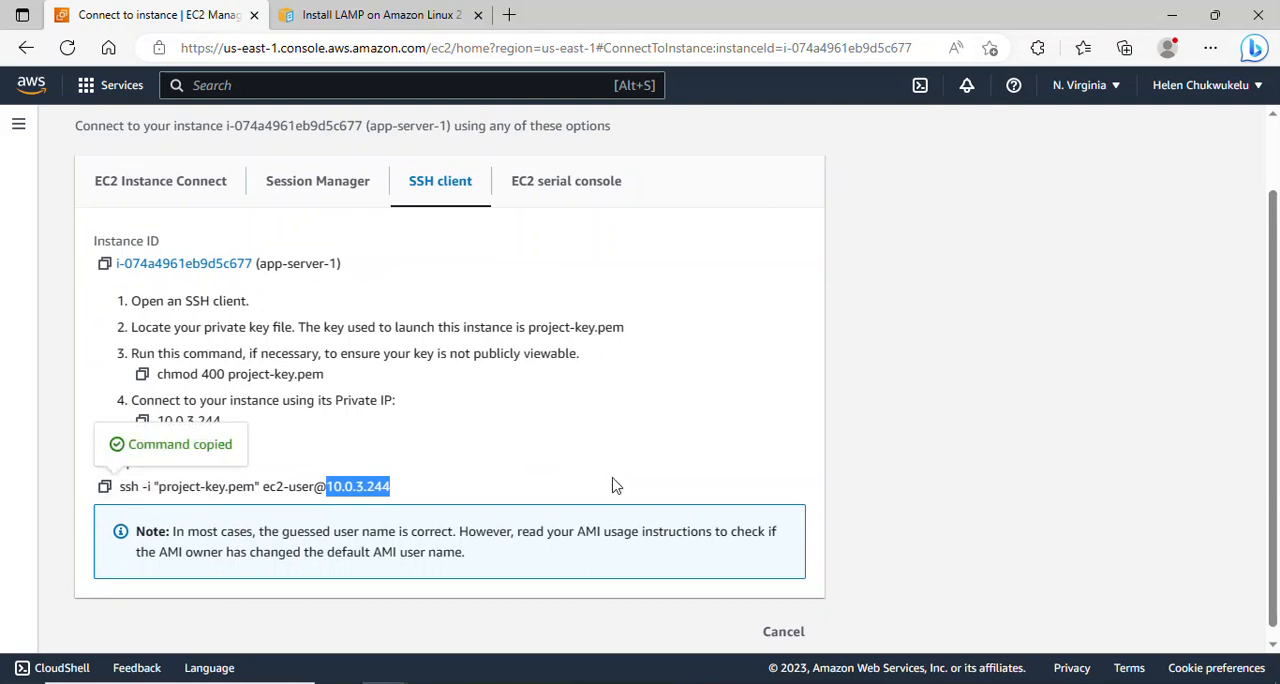
# - List the files in baston-host's home directory and copy the whole private key again from the open project-key Notepad window
pyautogui.click(798, 683)
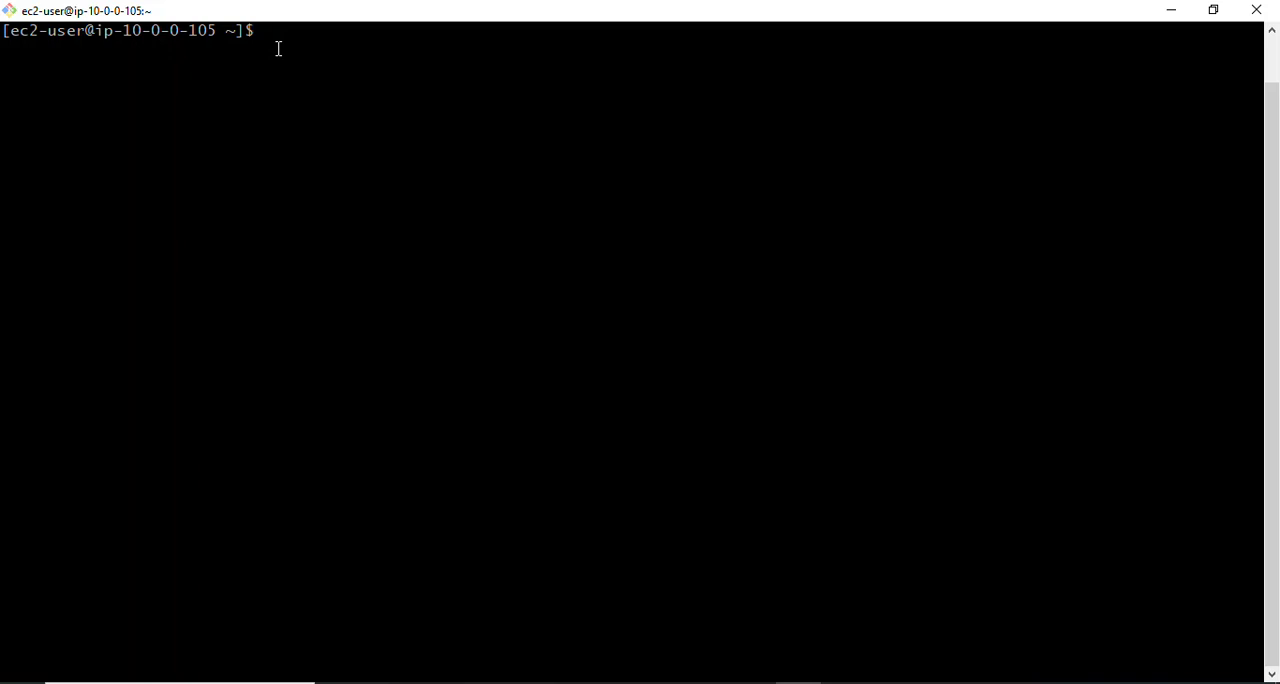
pyautogui.write('ls')
pyautogui.press('Return')
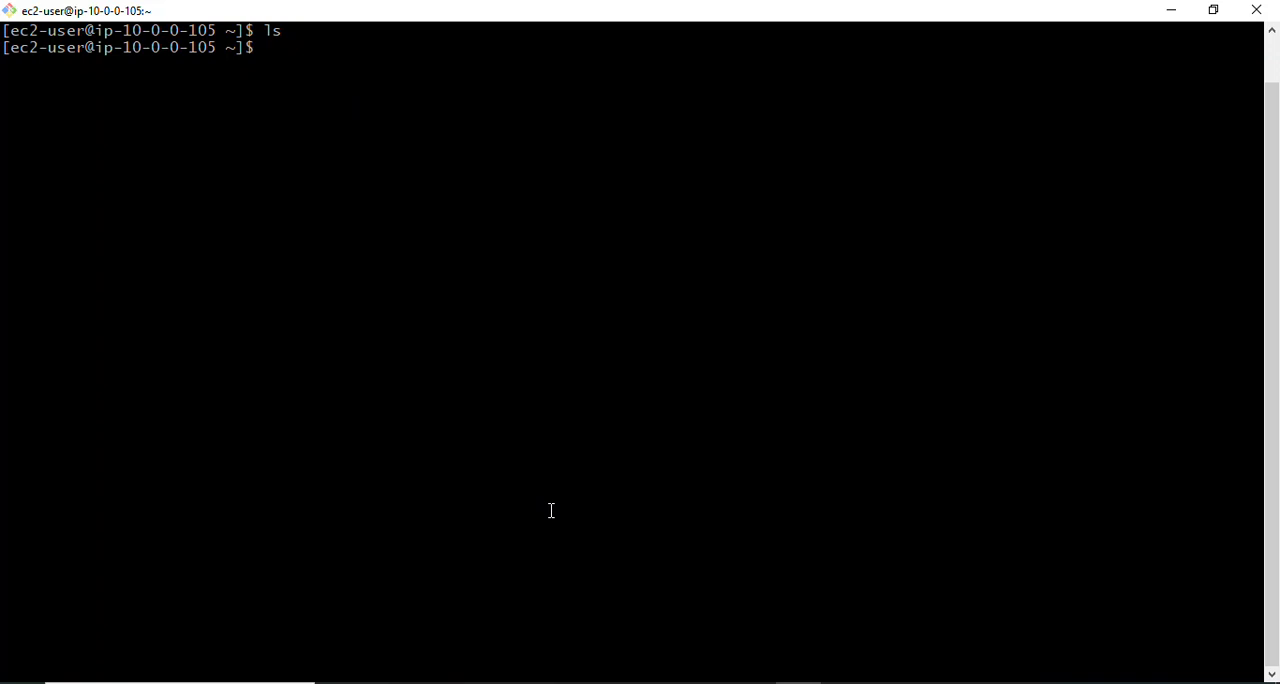
pyautogui.moveTo(663, 680)
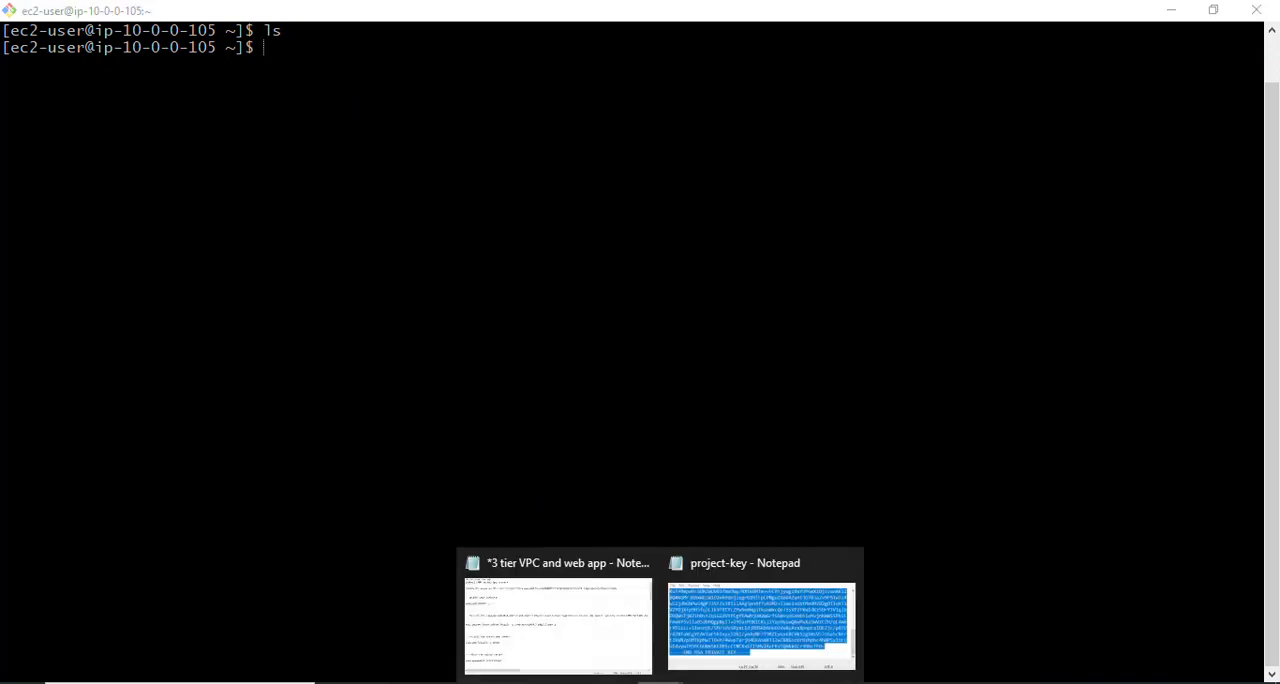
pyautogui.click(731, 643)
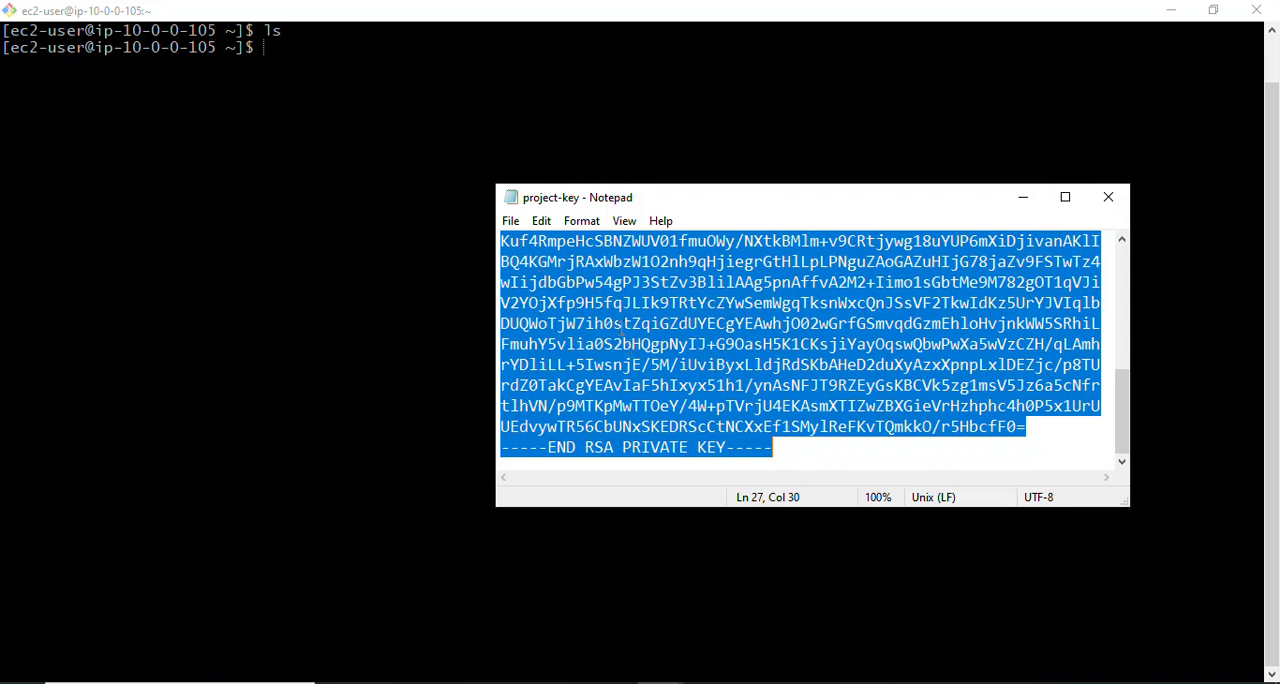
pyautogui.click(326, 43)
# - Create a new file named project-key.pem in the vi editor on baston-host
pyautogui.write('vi key')
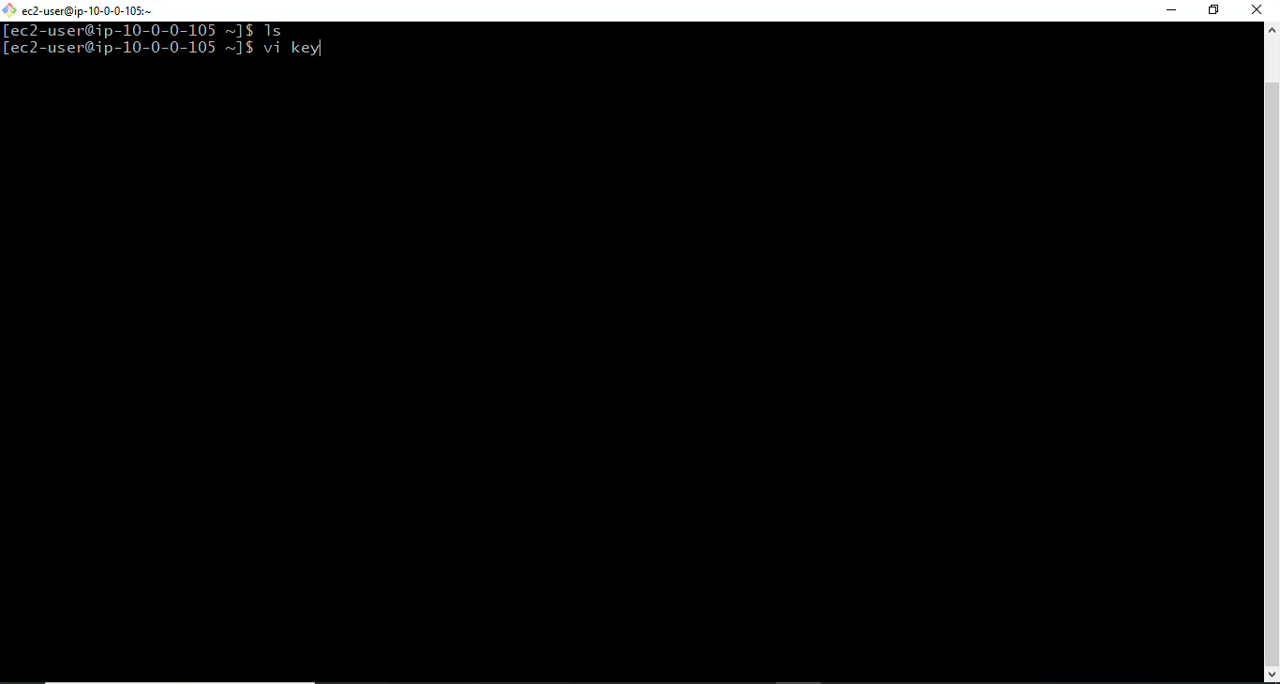
pyautogui.press('BackSpace')
pyautogui.press('BackSpace')
pyautogui.press('BackSpace')
pyautogui.write('projecty')
pyautogui.press('BackSpace')
pyautogui.write('-key.pem')
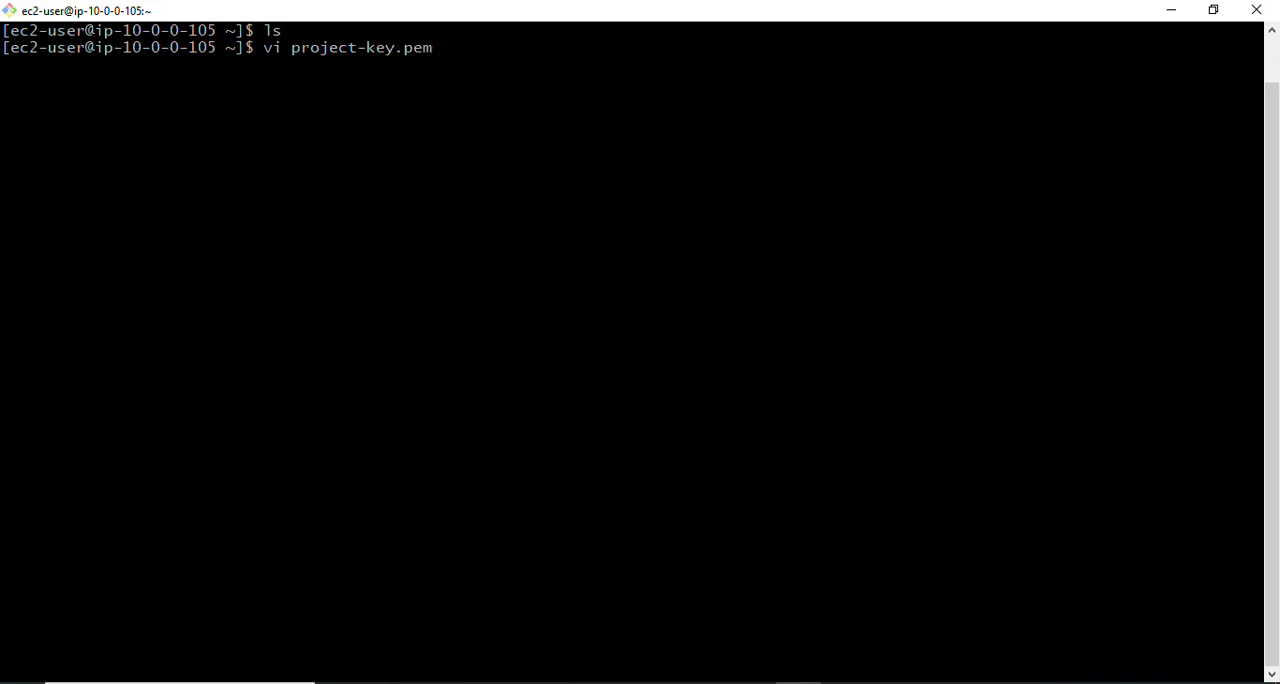
pyautogui.press('Return')
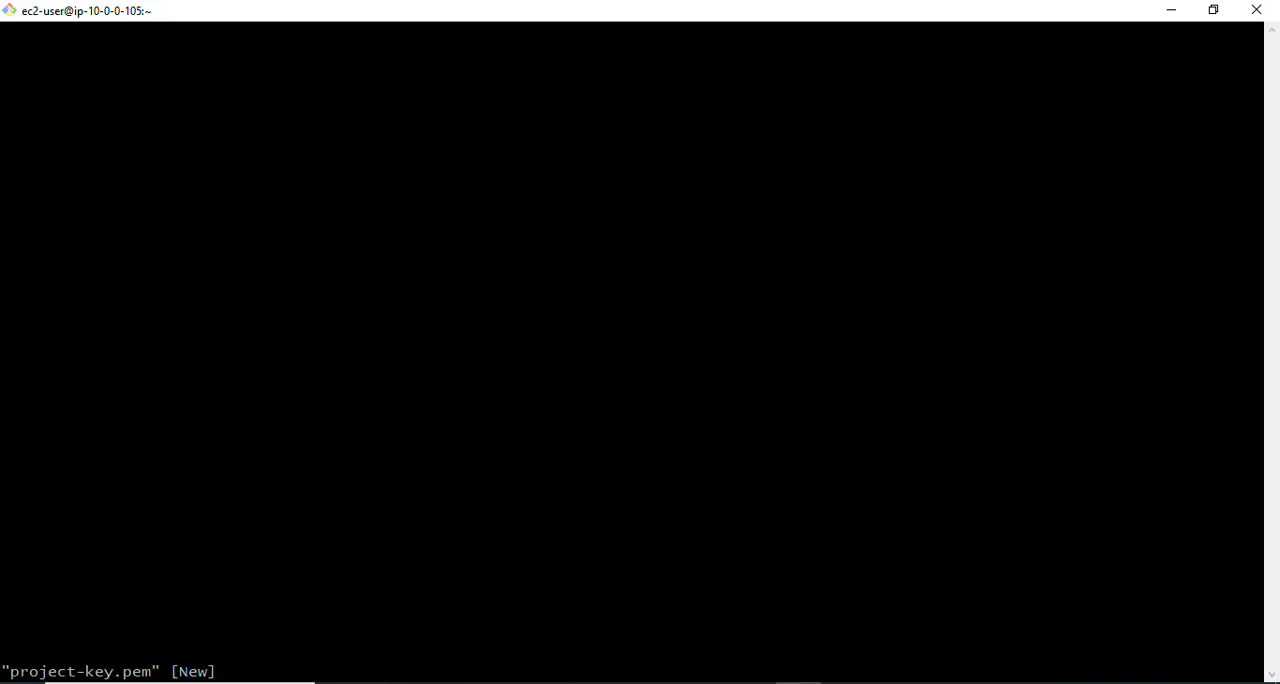
# - Paste the copied RSA private key into project-key.pem, then save the file and quit vi with wq
pyautogui.press('i')
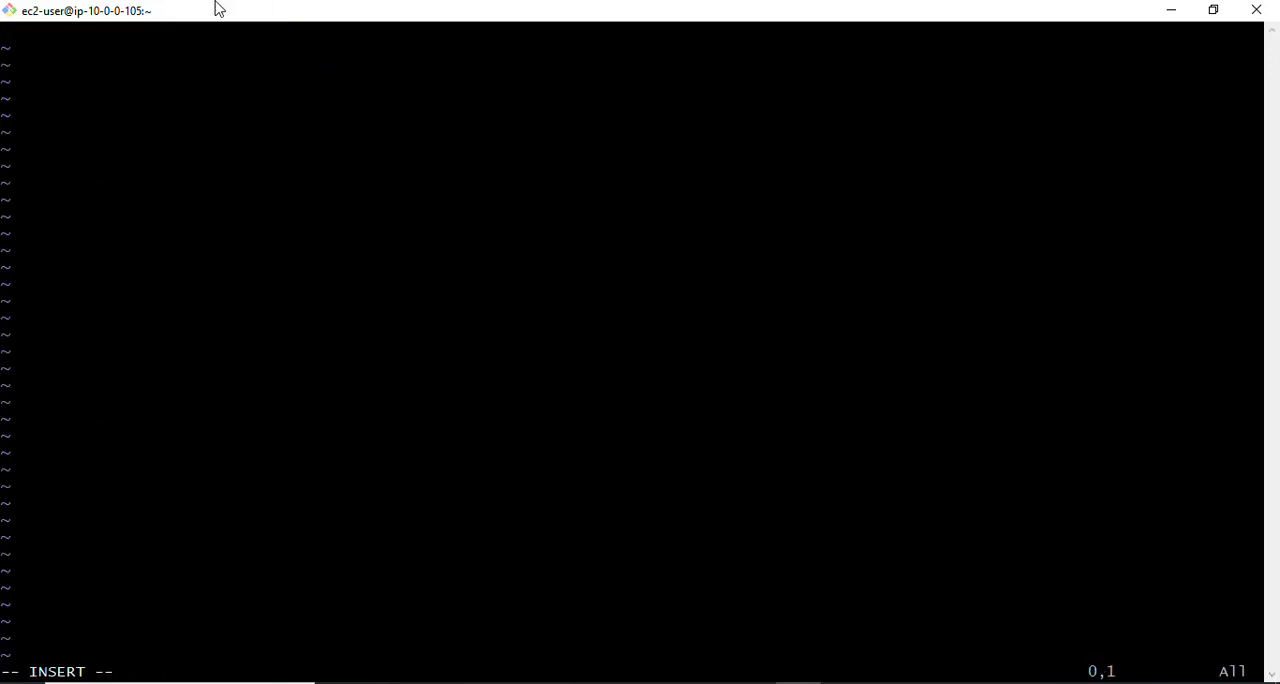
pyautogui.rightClick(94, 37)
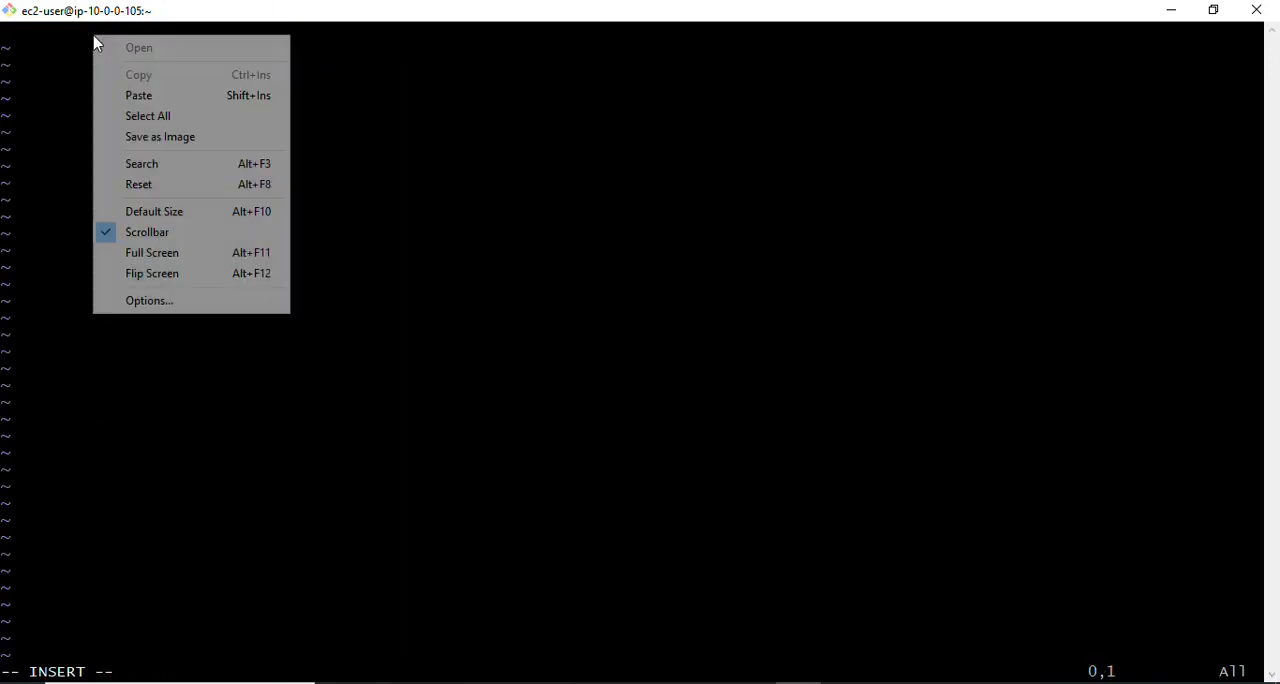
pyautogui.click(150, 95)
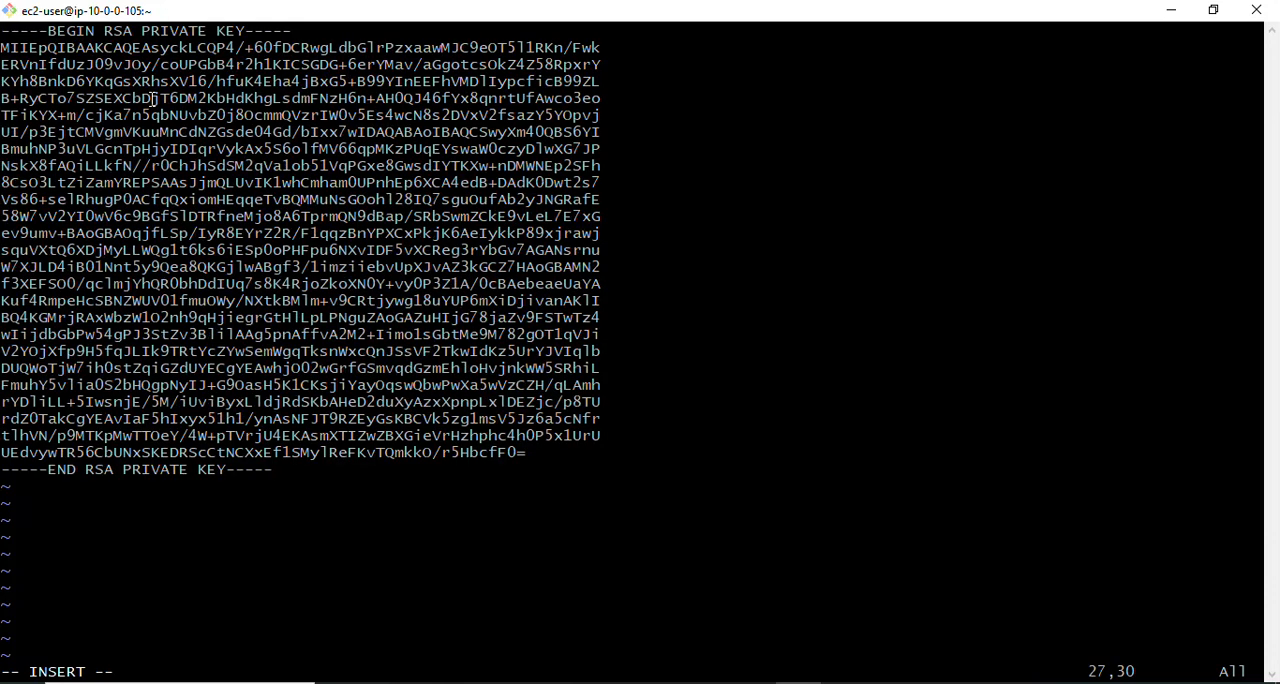
pyautogui.press('Escape')
pyautogui.write(':')
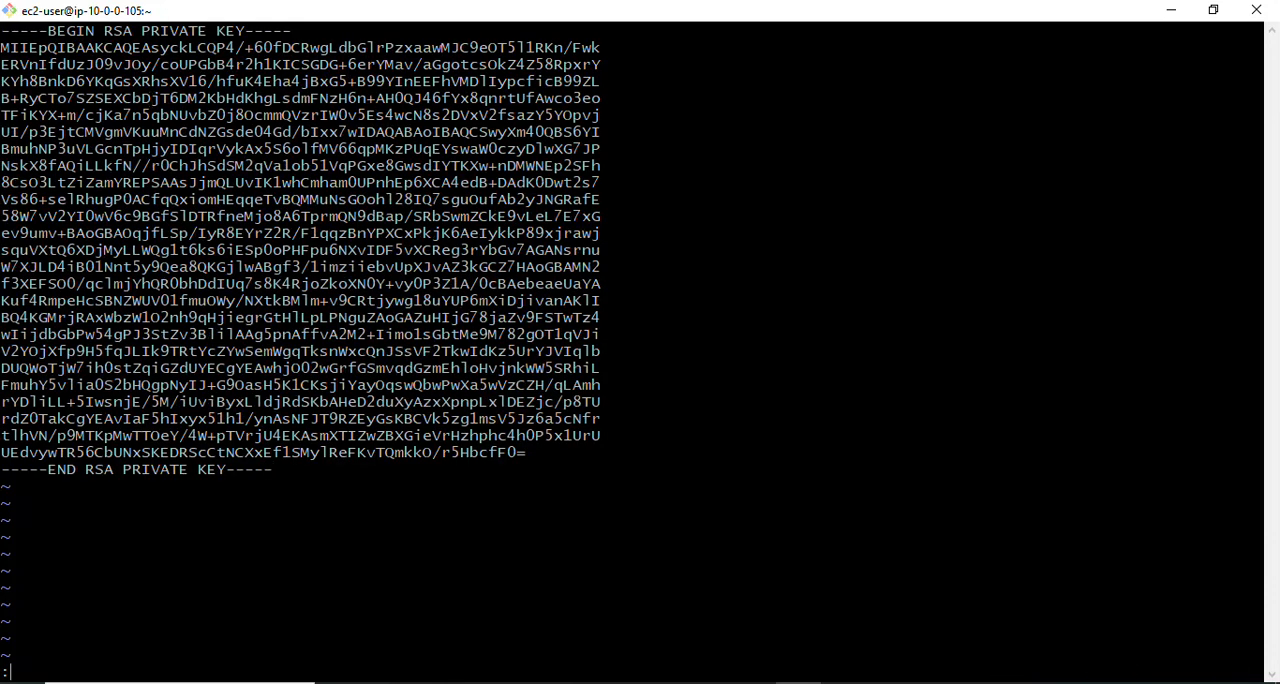
pyautogui.write('wq!')
pyautogui.press('Return')
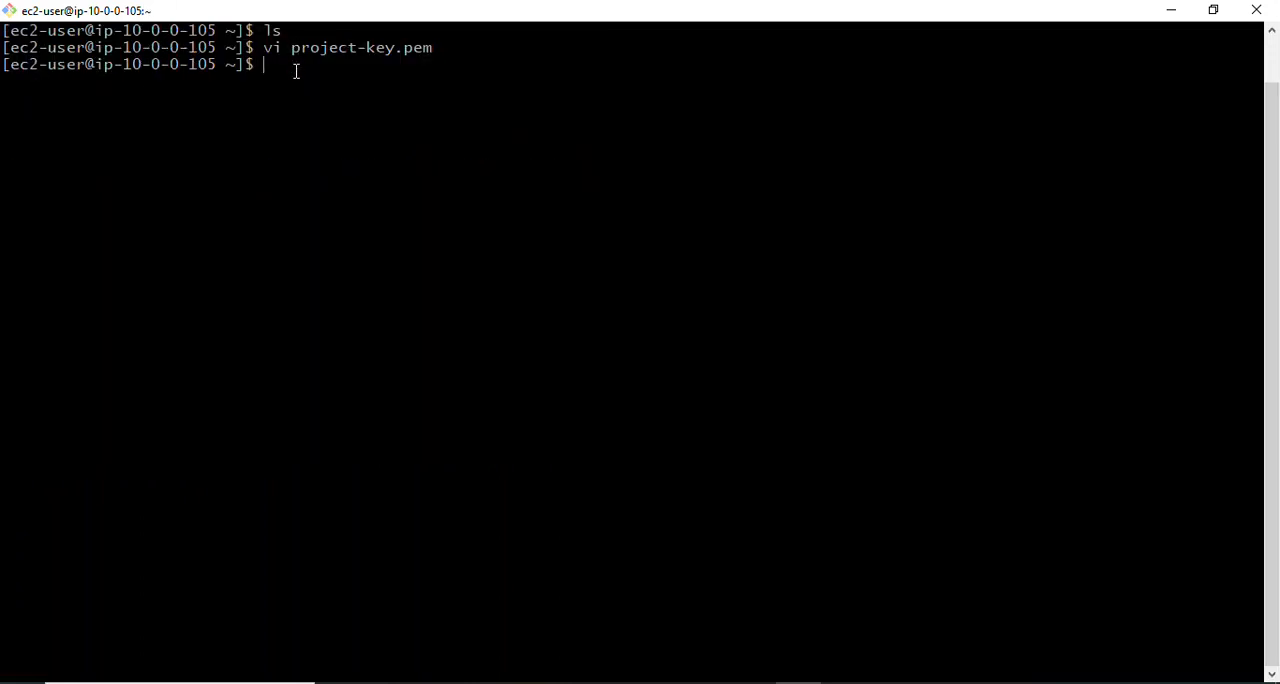
# - Restrict the new key file to owner read-only by running chmod 400 project-key.pem
pyautogui.write('chmod 400 project-key.pem')
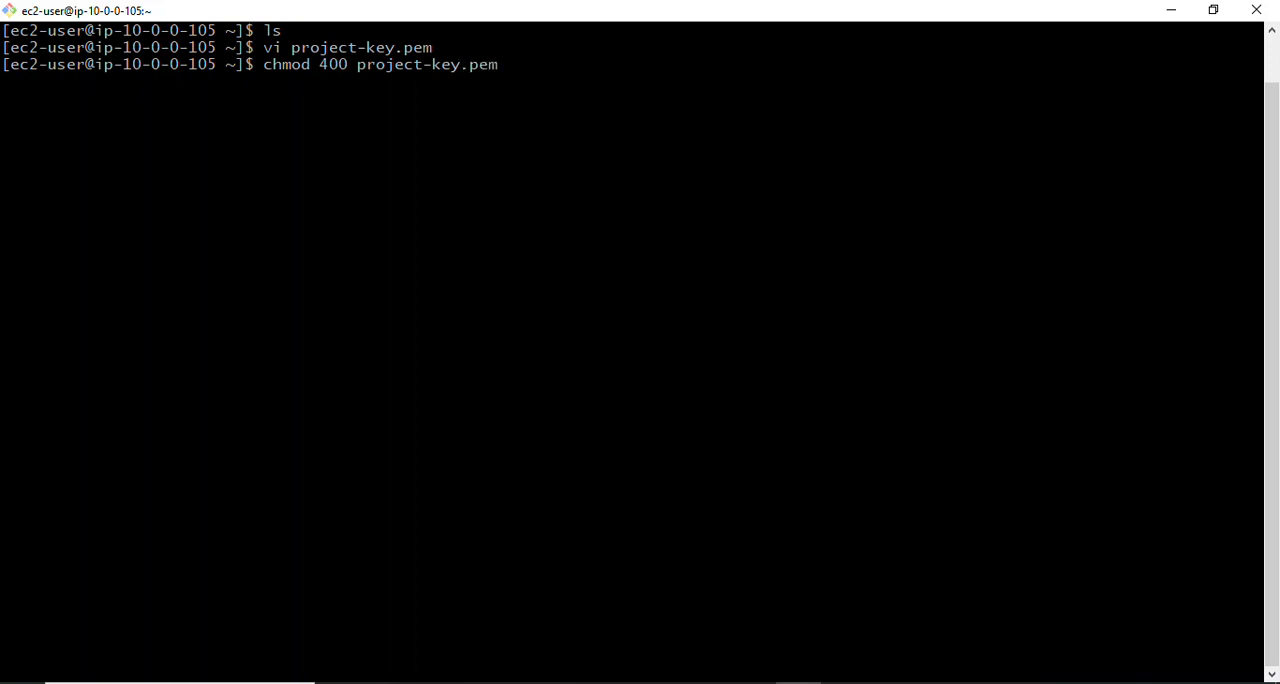
pyautogui.press('Return')
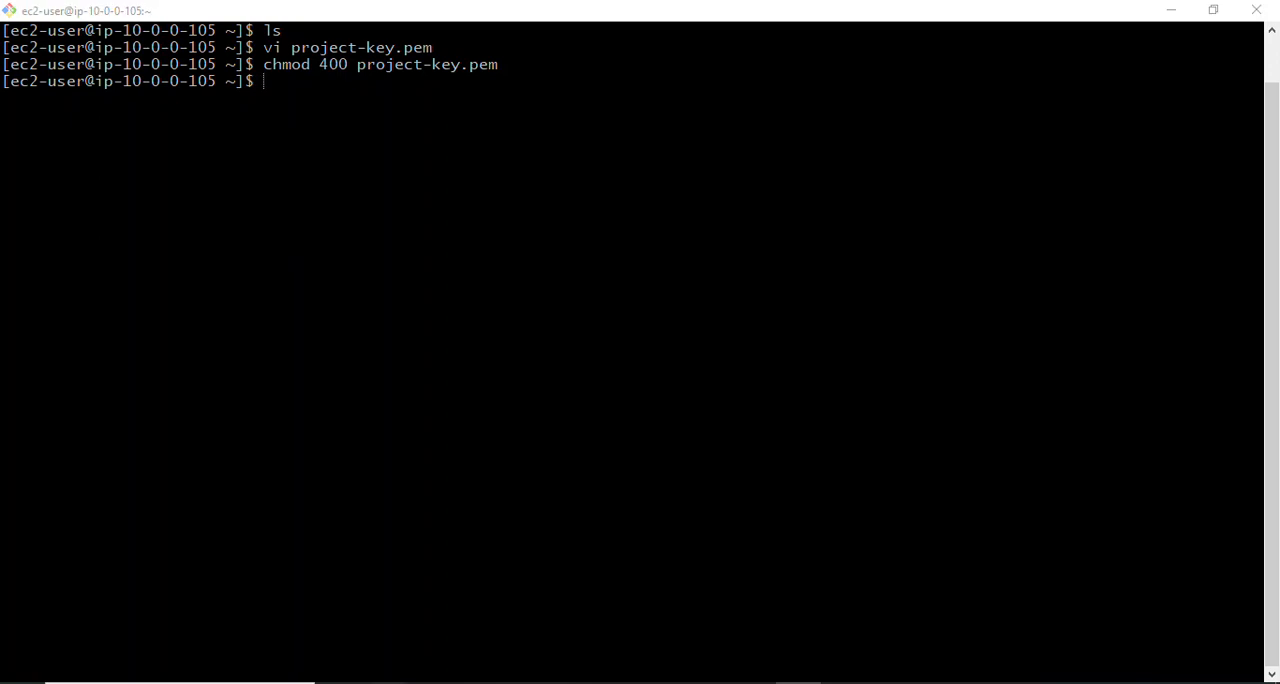
pyautogui.moveTo(384, 676)
pyautogui.click(311, 637)
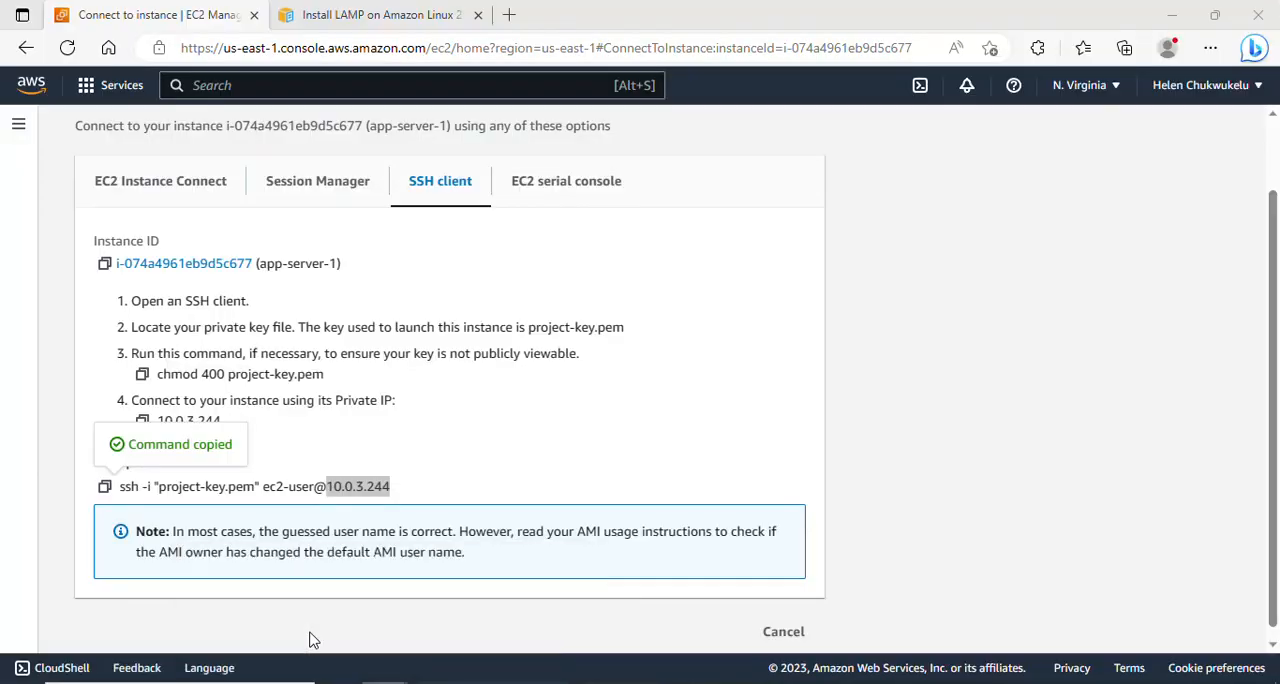
pyautogui.click(101, 486)
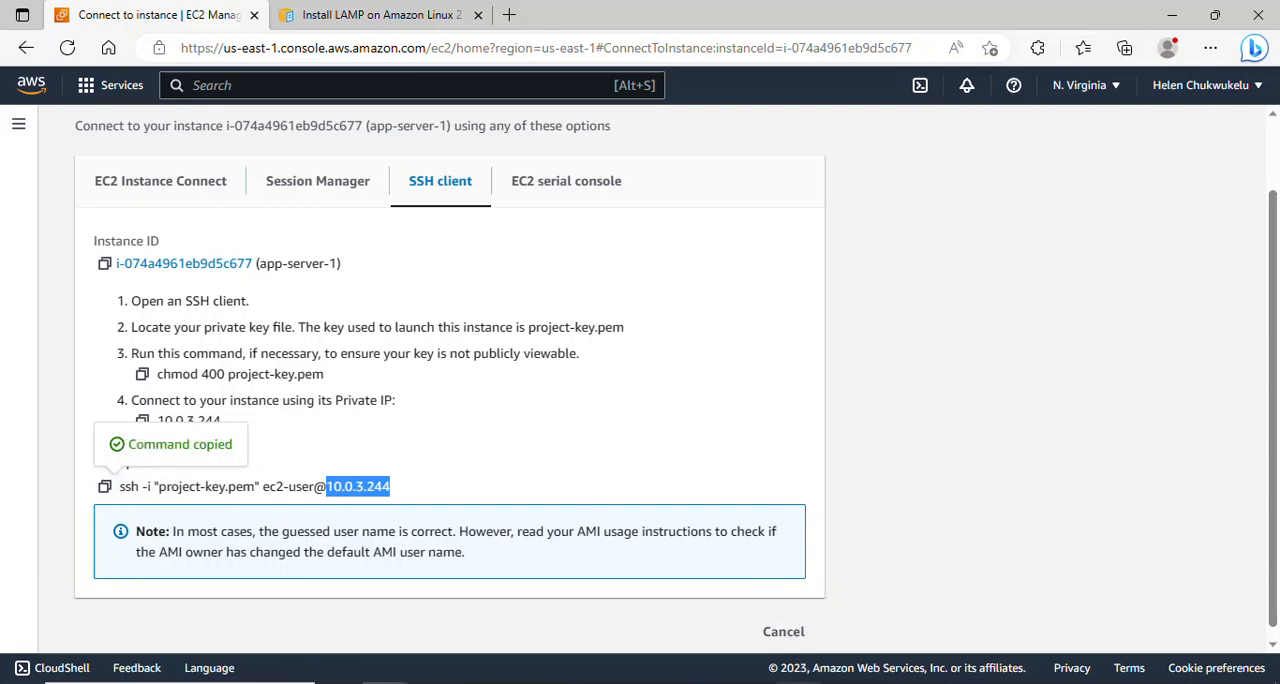
pyautogui.click(795, 676)
pyautogui.rightClick(349, 92)
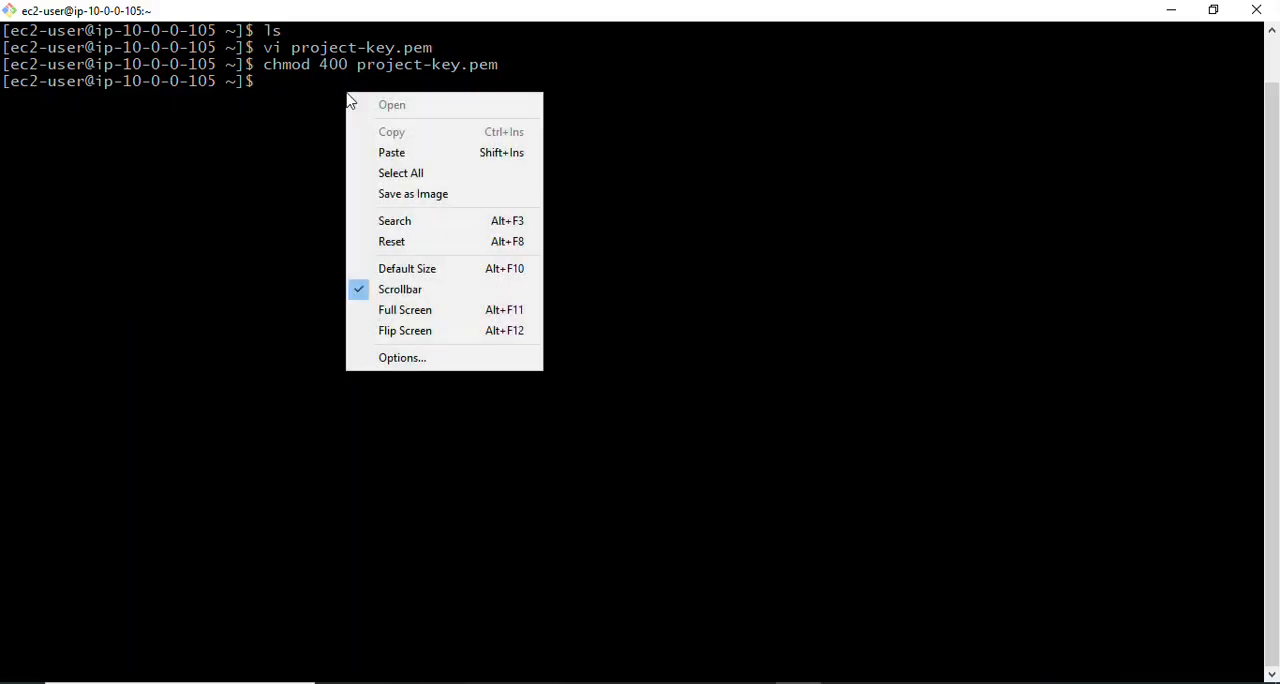
pyautogui.click(389, 151)
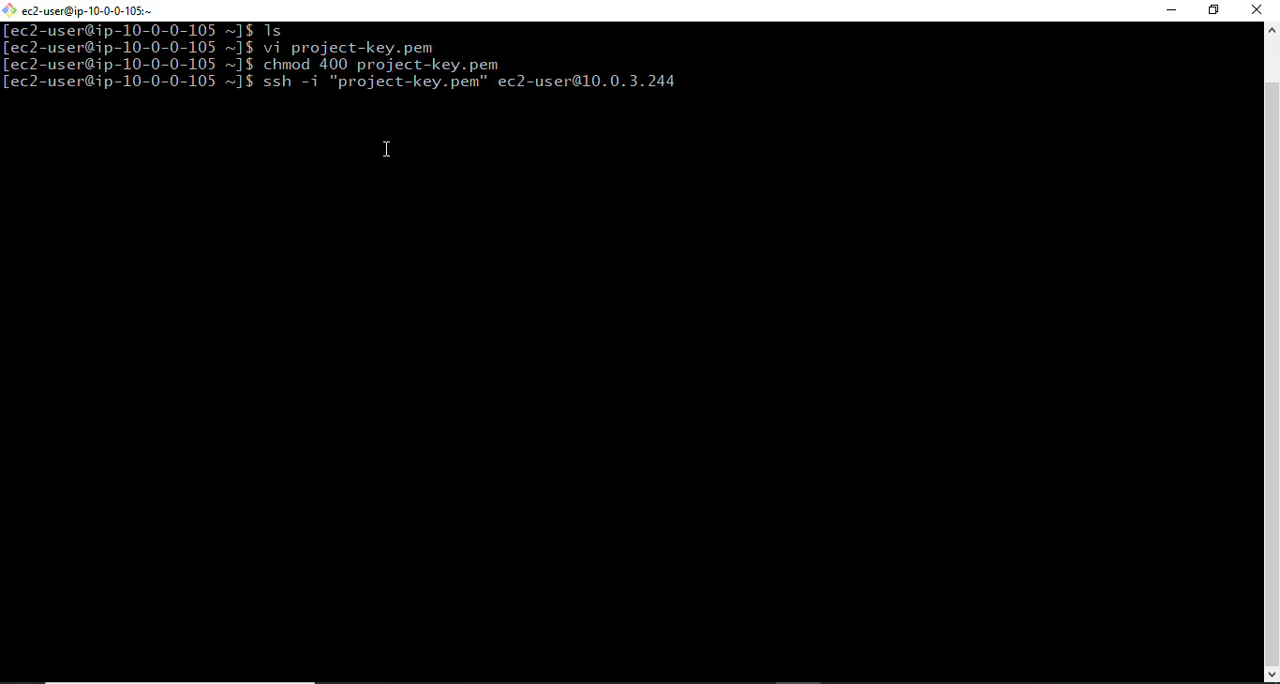
pyautogui.press('Return')
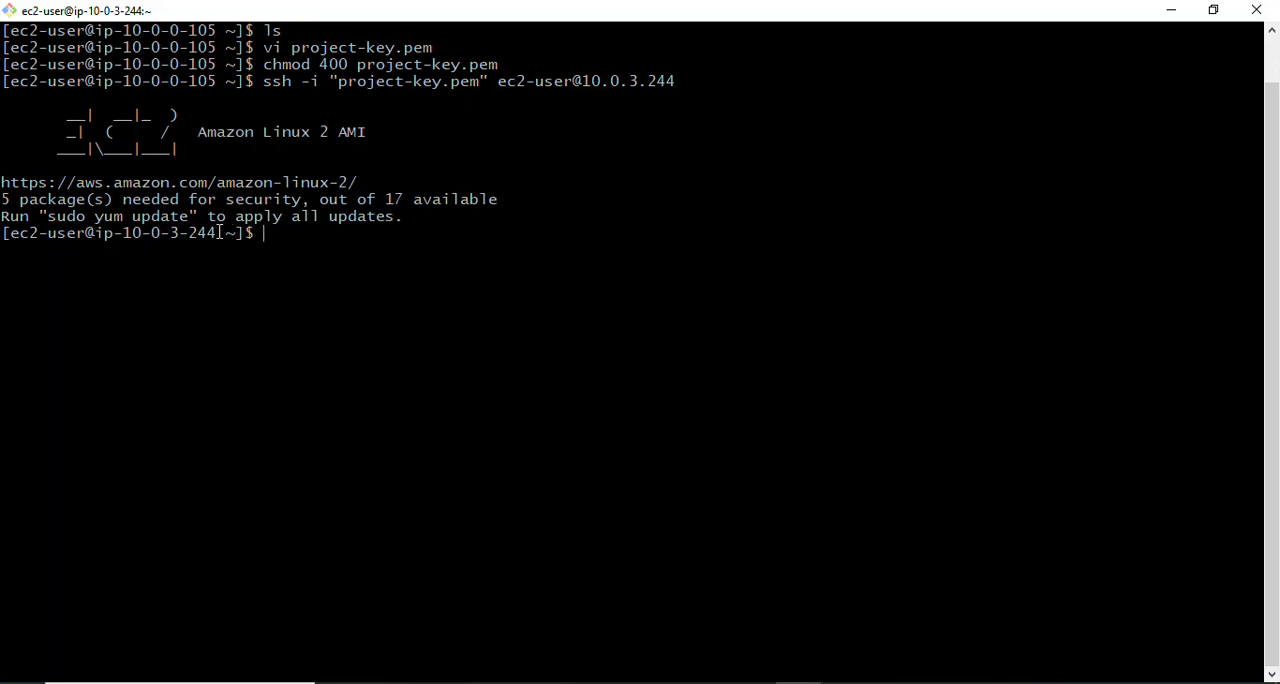
pyautogui.moveTo(220, 232); pyautogui.dragTo(122, 233)
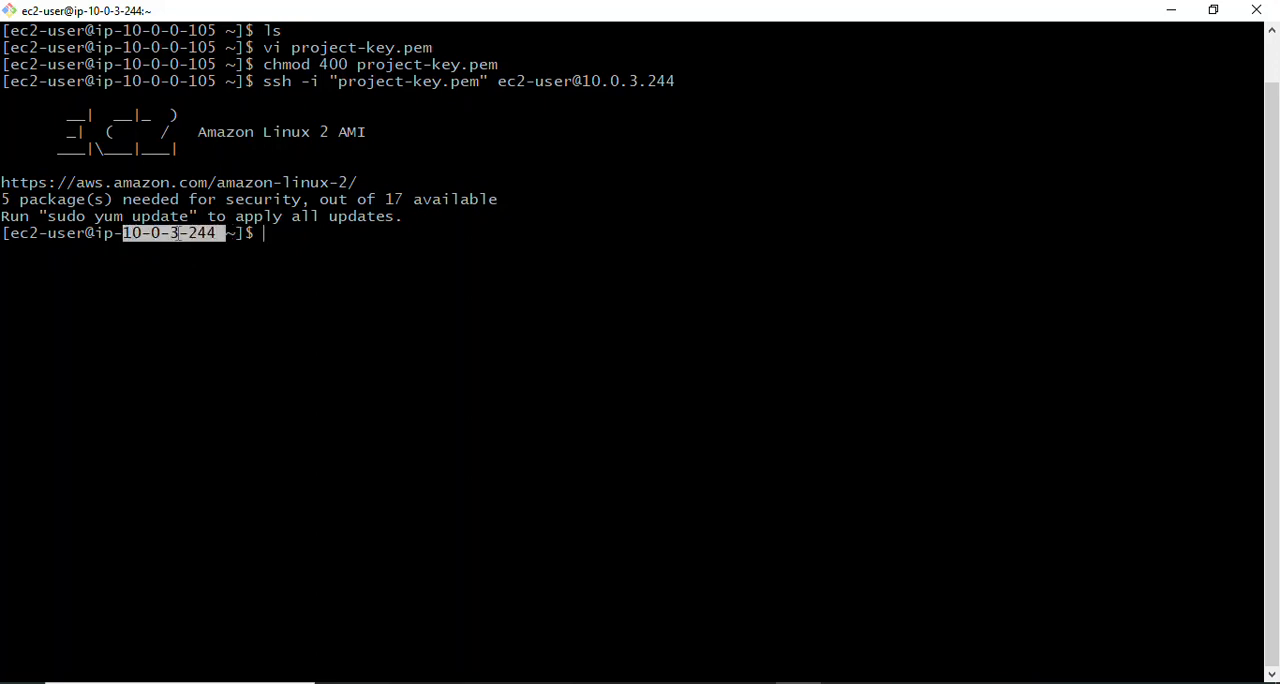
pyautogui.click(295, 252)
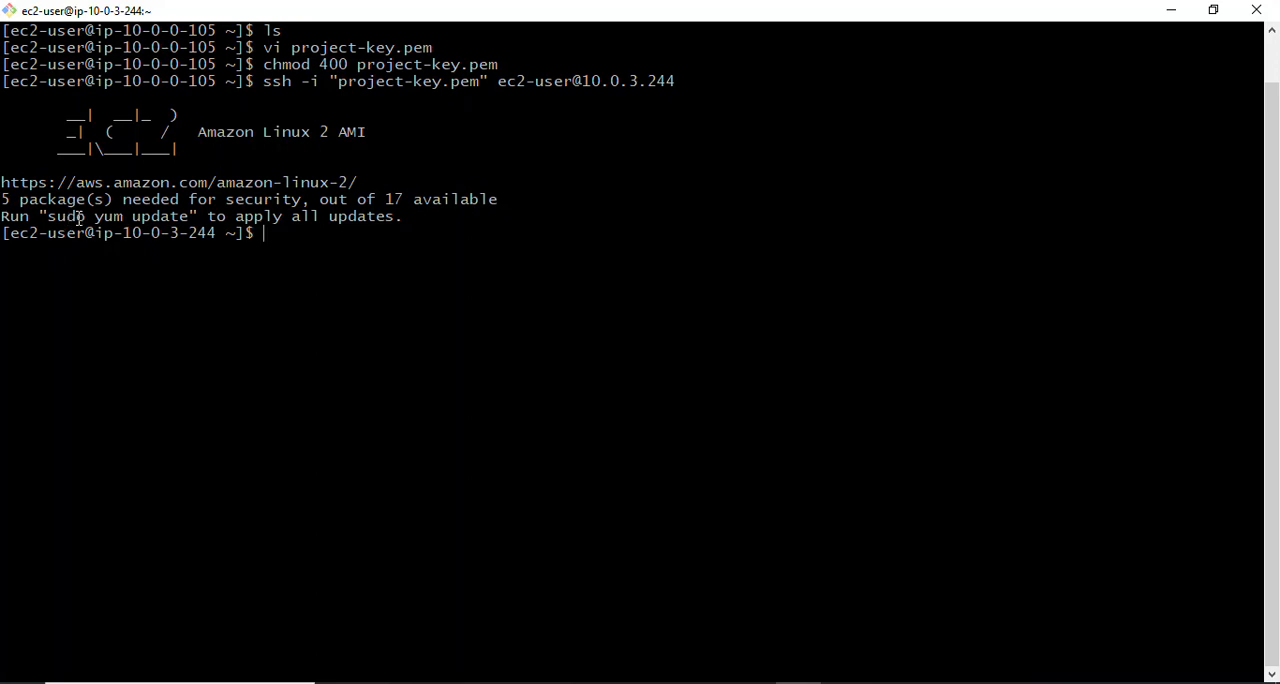
pyautogui.moveTo(43, 217); pyautogui.dragTo(106, 218)
pyautogui.click(273, 248)
# - Switch to the browser and bring up the AWS documentation guide "Install LAMP on Amazon Linux 2"
pyautogui.moveTo(384, 678)
pyautogui.click(280, 632)
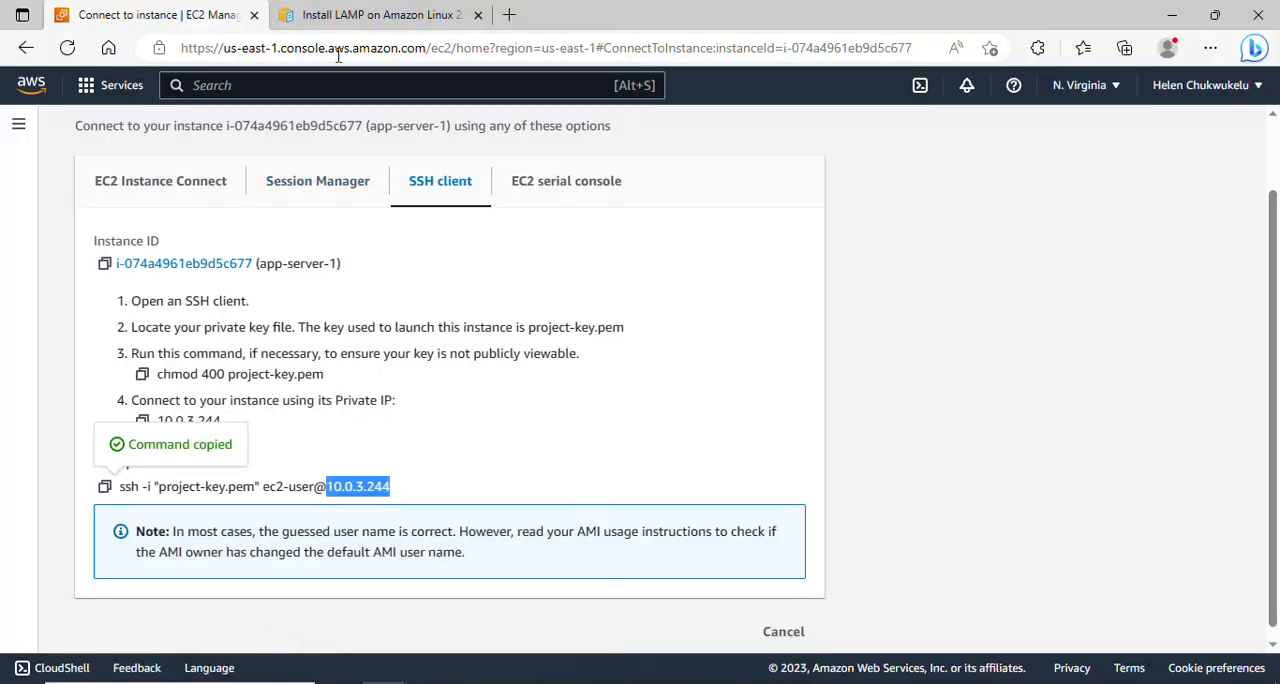
pyautogui.click(390, 12)
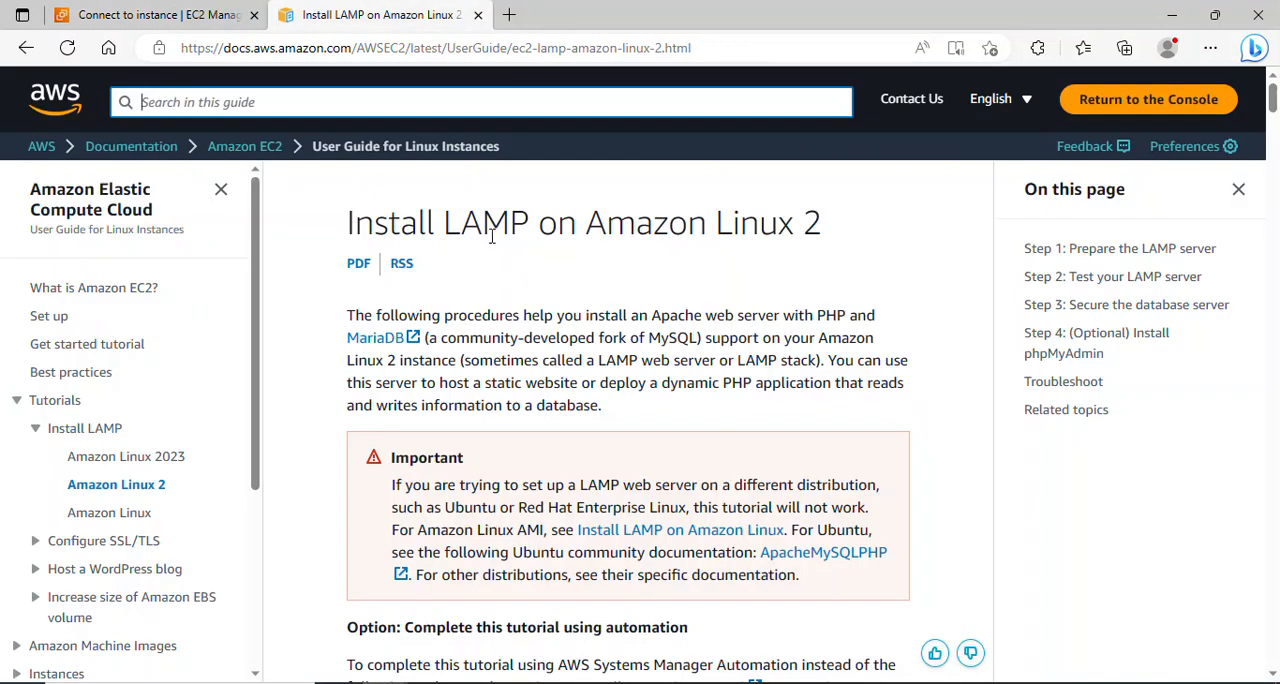
pyautogui.click(533, 234)
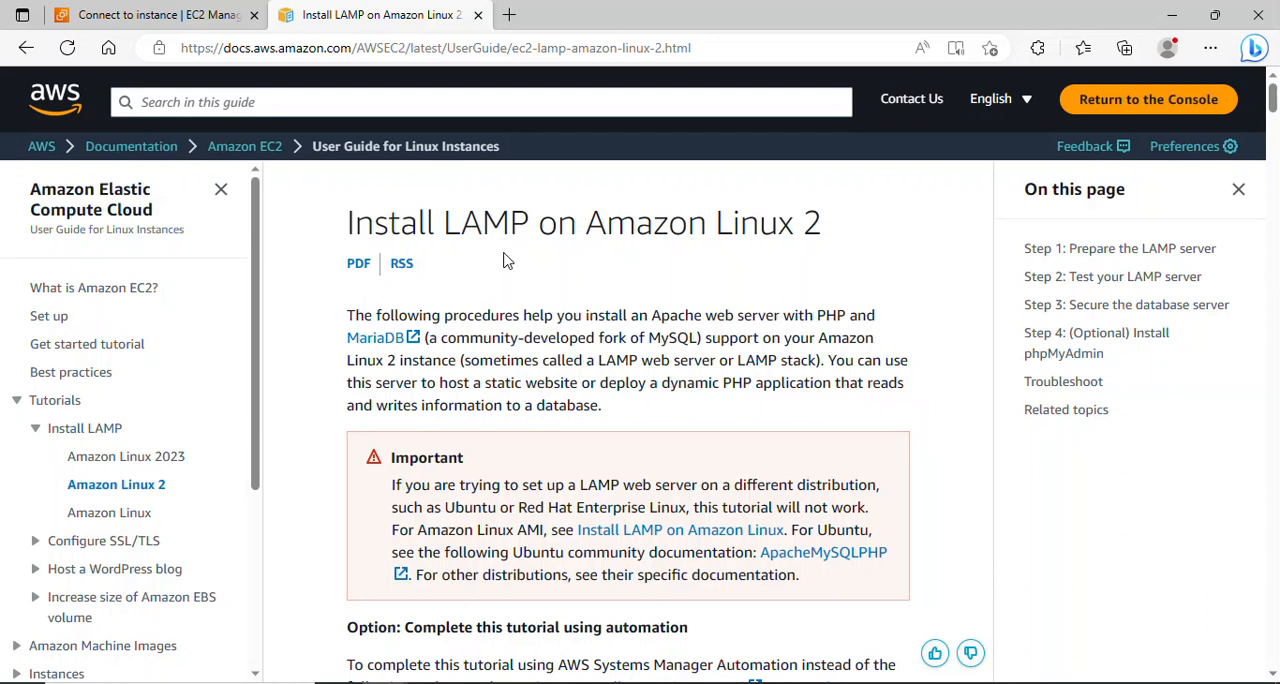
pyautogui.moveTo(446, 224); pyautogui.dragTo(528, 224)
pyautogui.click(476, 228)
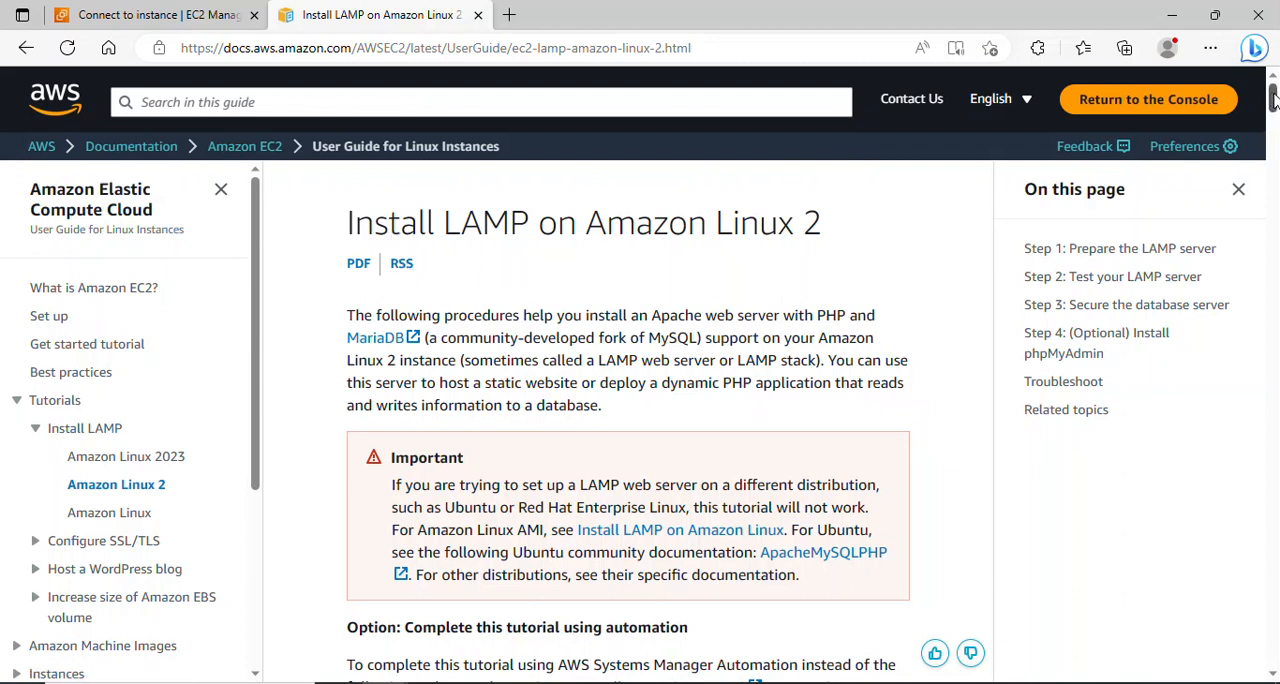
# - Check the guide's LAMP preparation steps, copy sudo yum update -y from the Notepad notes and run it in the app-server-1 terminal
pyautogui.scroll(-1, 1273, 106)
pyautogui.moveTo(1277, 101); pyautogui.dragTo(1276, 163)
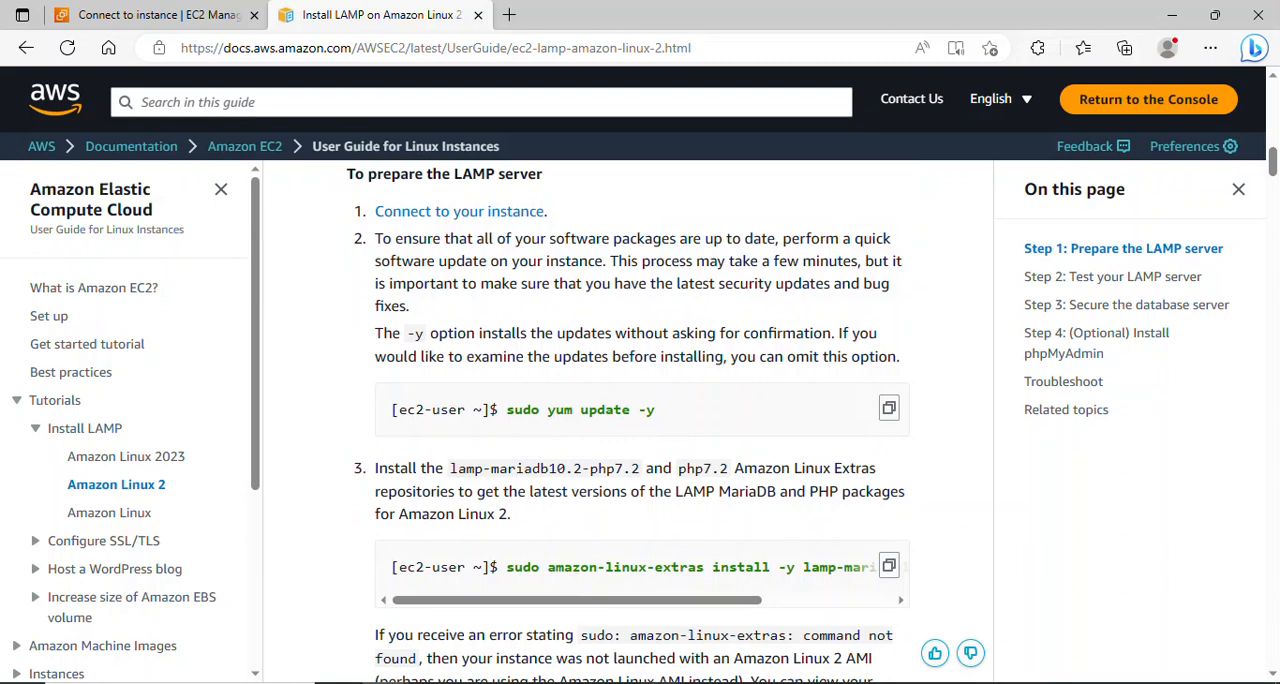
pyautogui.moveTo(580, 680)
pyautogui.click(583, 652)
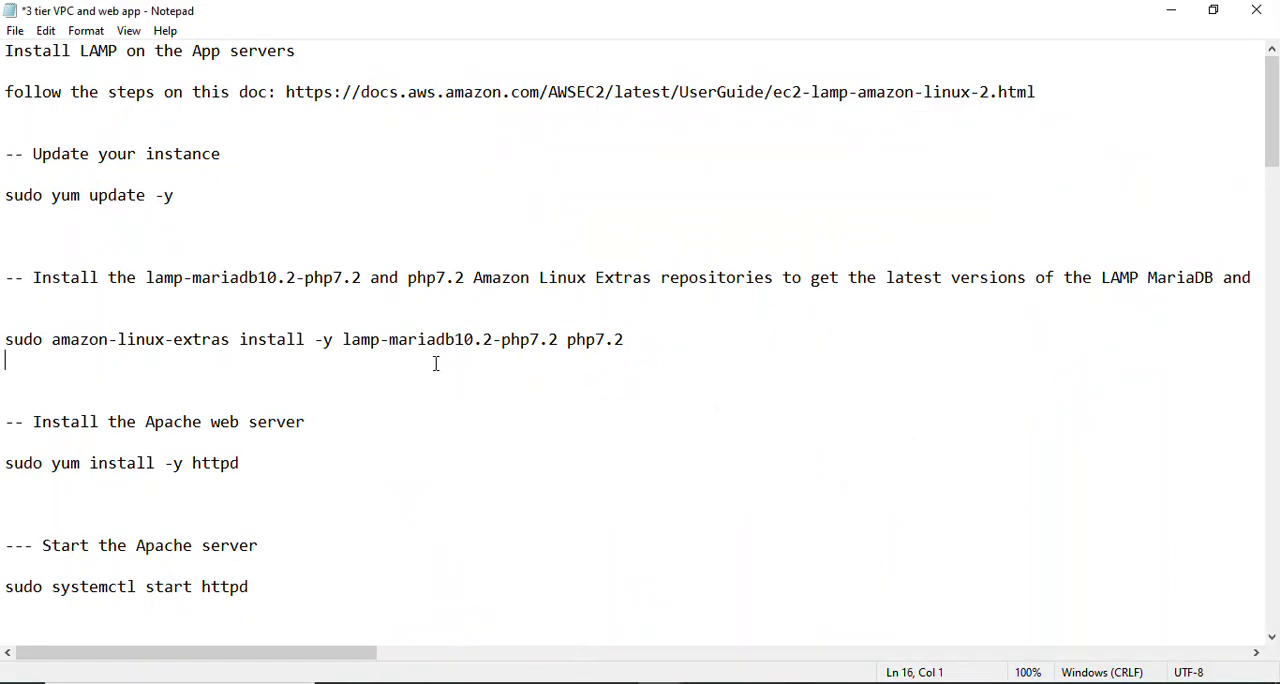
pyautogui.moveTo(216, 197); pyautogui.dragTo(3, 178)
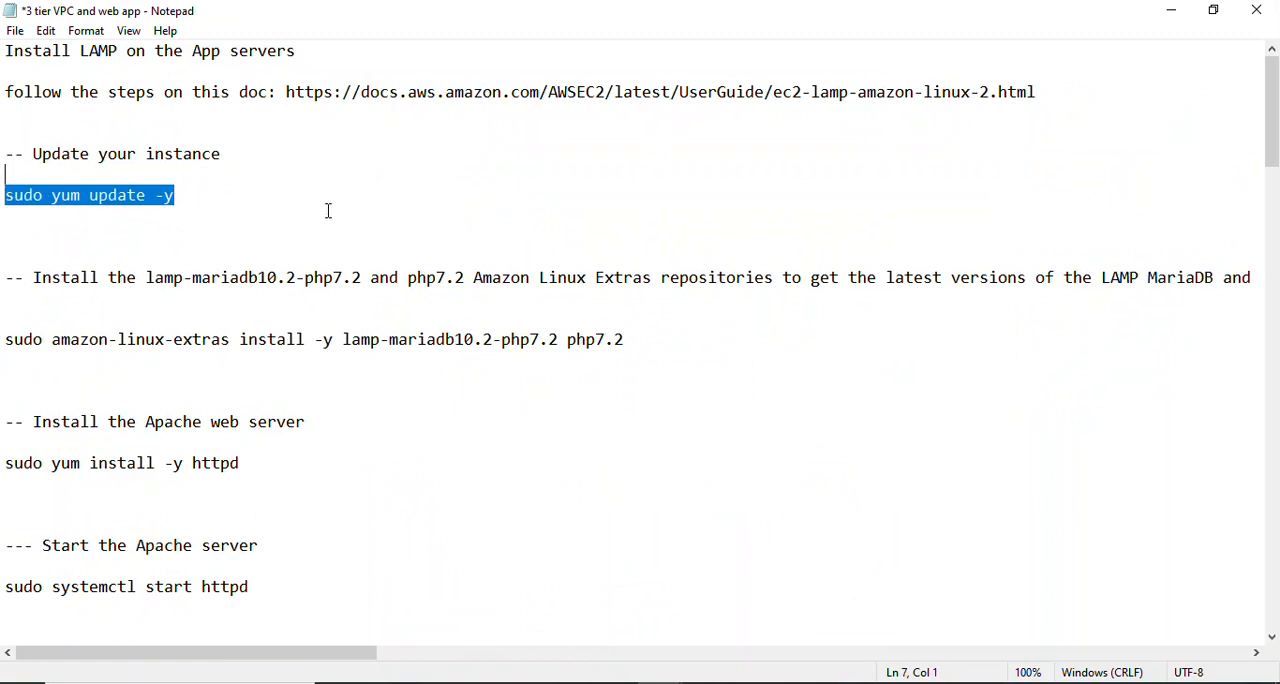
pyautogui.click(798, 682)
pyautogui.rightClick(319, 253)
pyautogui.click(371, 312)
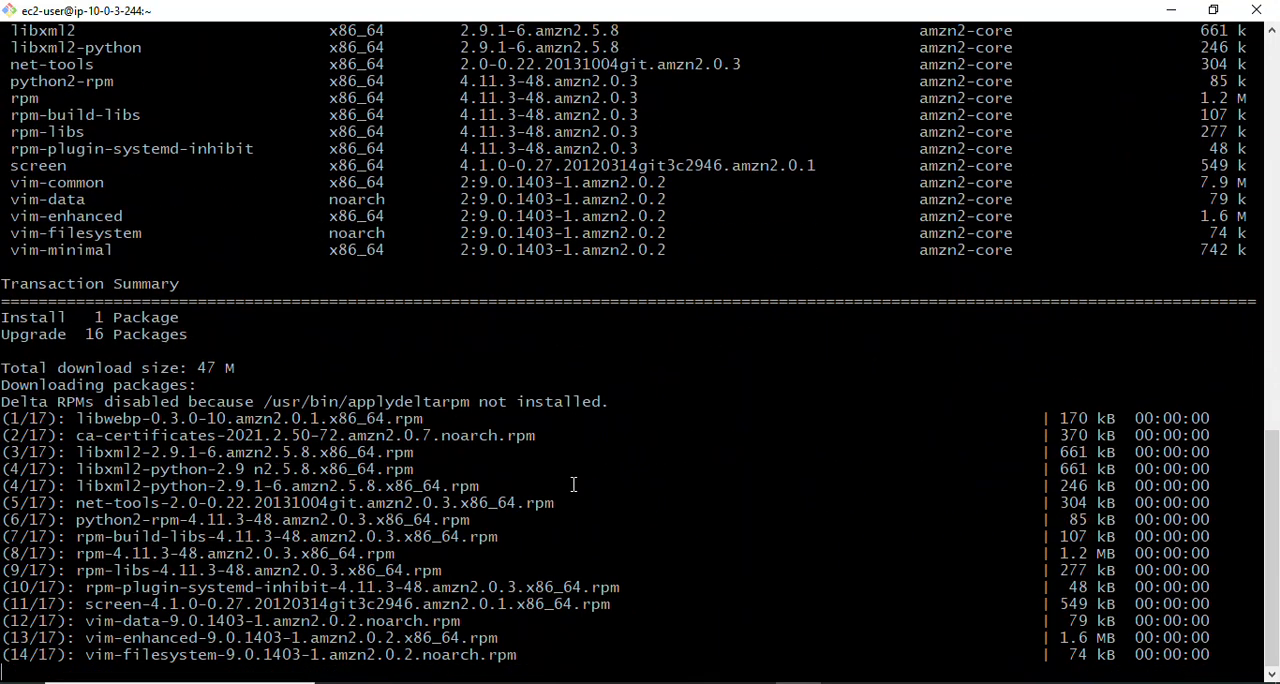
# - Copy the command sudo amazon-linux-extras install -y lamp-mariadb10.2-php7.2 php7.2 from the "3 tier VPC and web app" notes in Notepad
pyautogui.moveTo(622, 680)
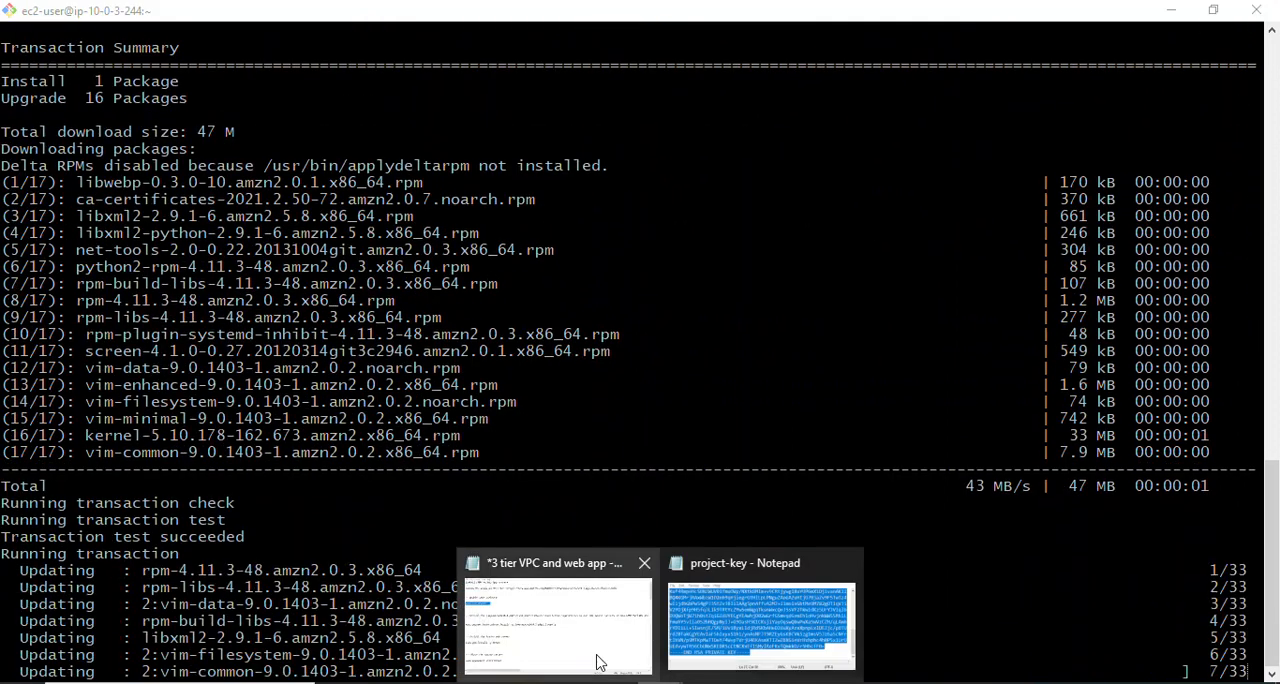
pyautogui.click(586, 614)
pyautogui.click(67, 302)
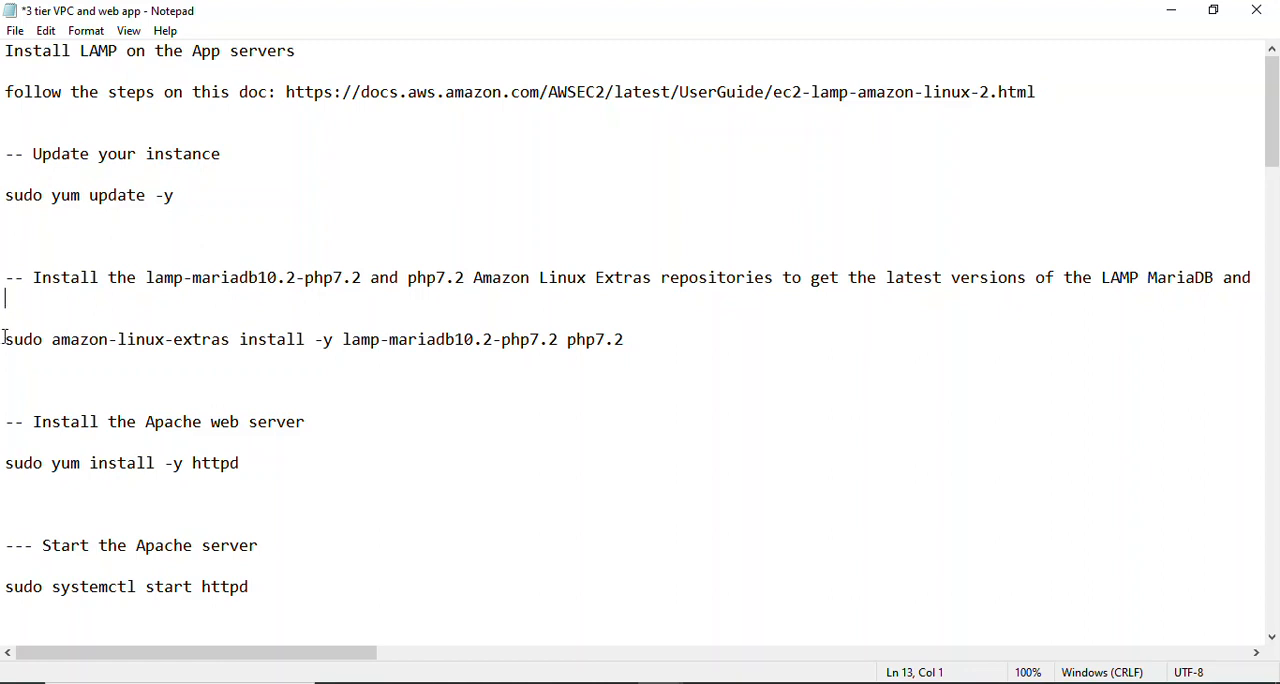
pyautogui.moveTo(2, 350); pyautogui.dragTo(672, 326)
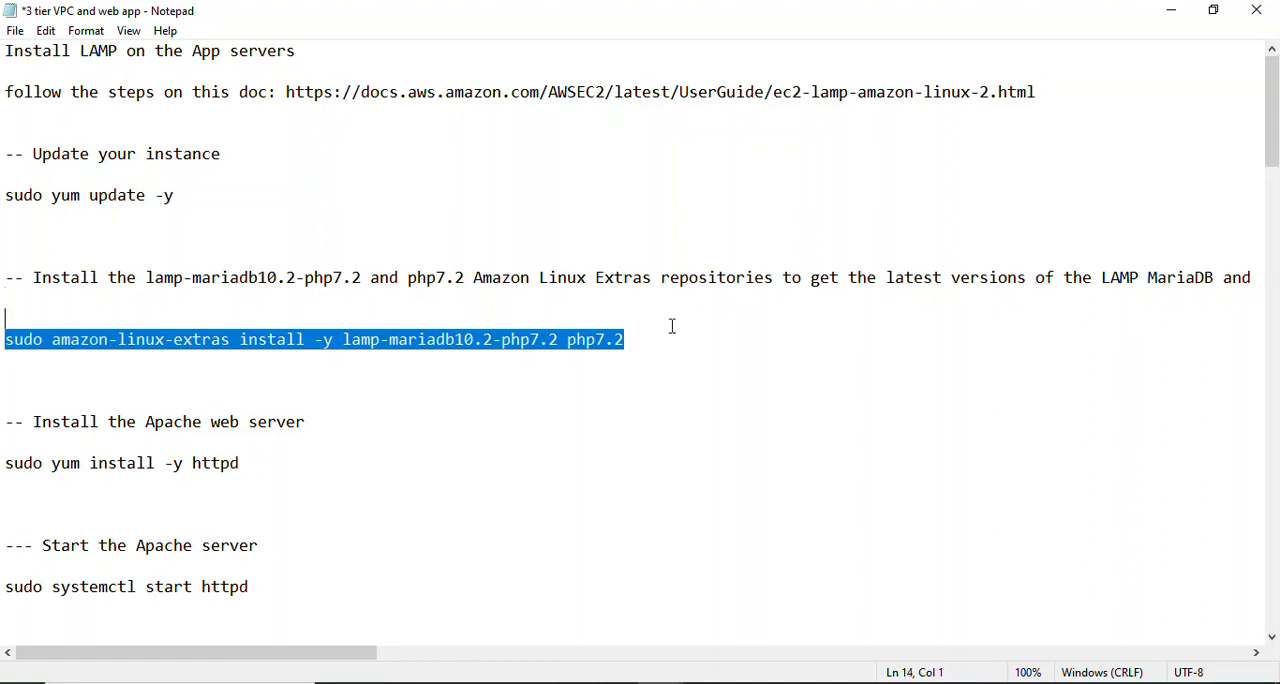
pyautogui.rightClick(561, 343)
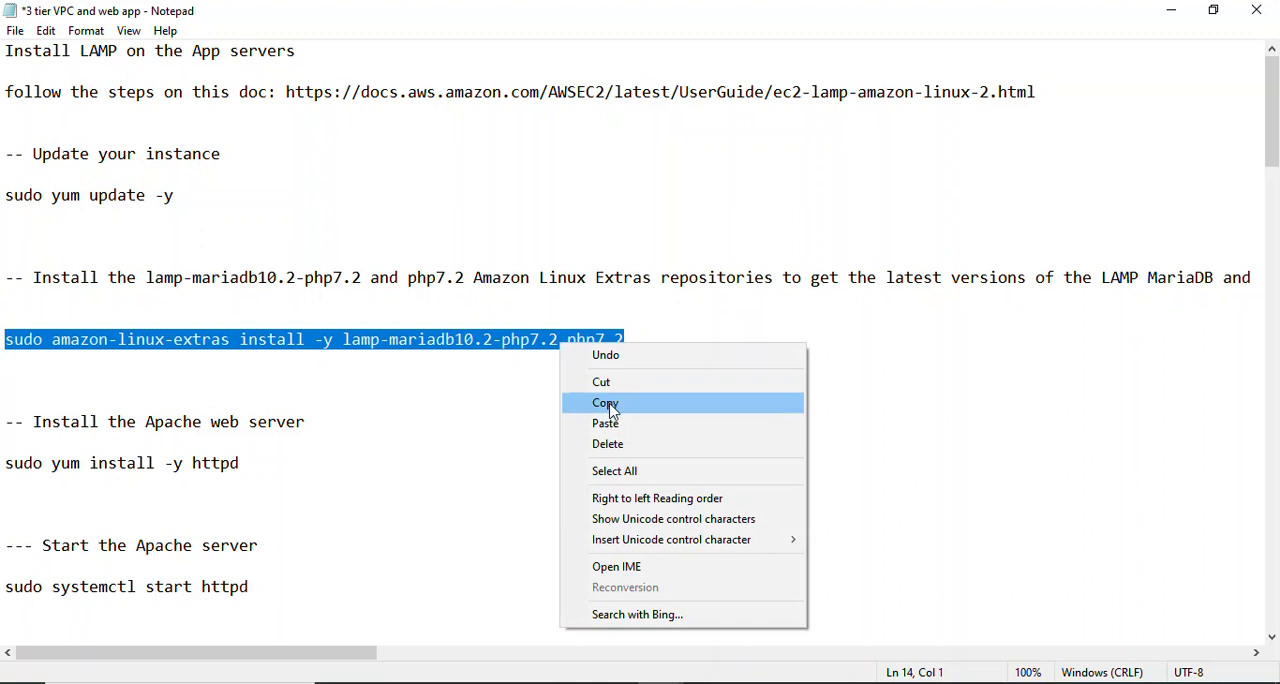
pyautogui.click(613, 404)
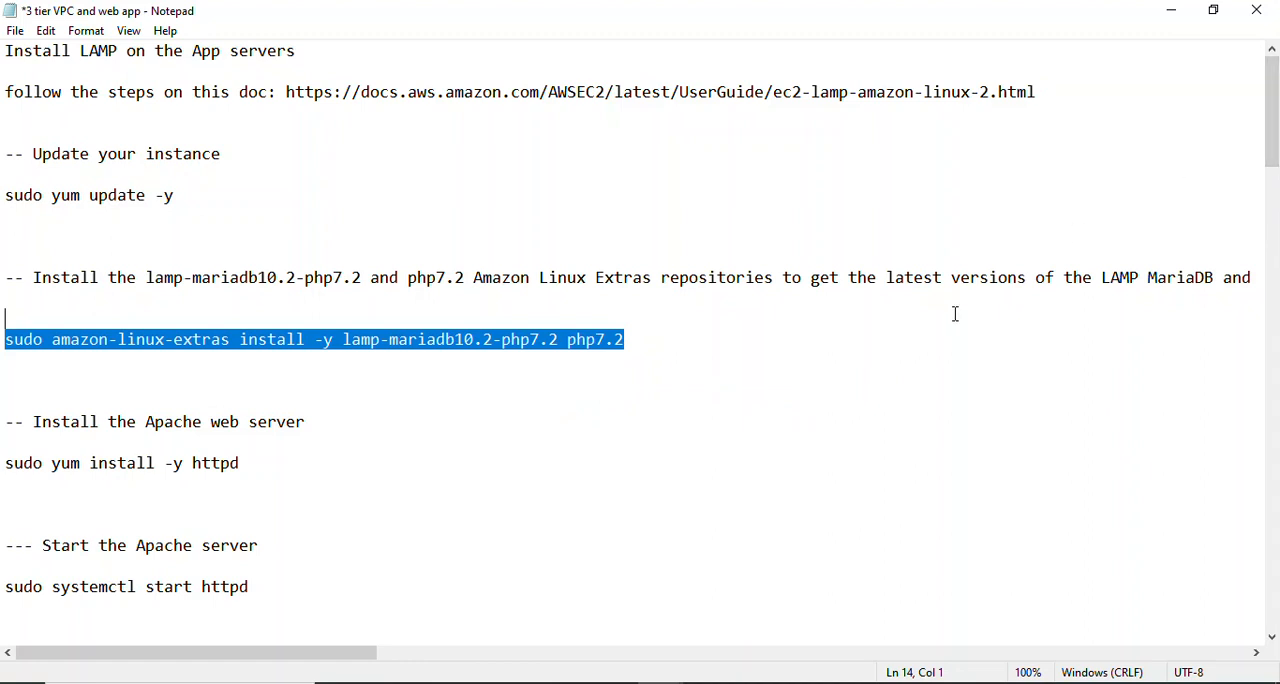
# - Switch to the app-server-1 terminal, clear it and run the copied amazon-linux-extras install command for lamp-mariadb10.2-php7.2 and php7.2
pyautogui.click(797, 683)
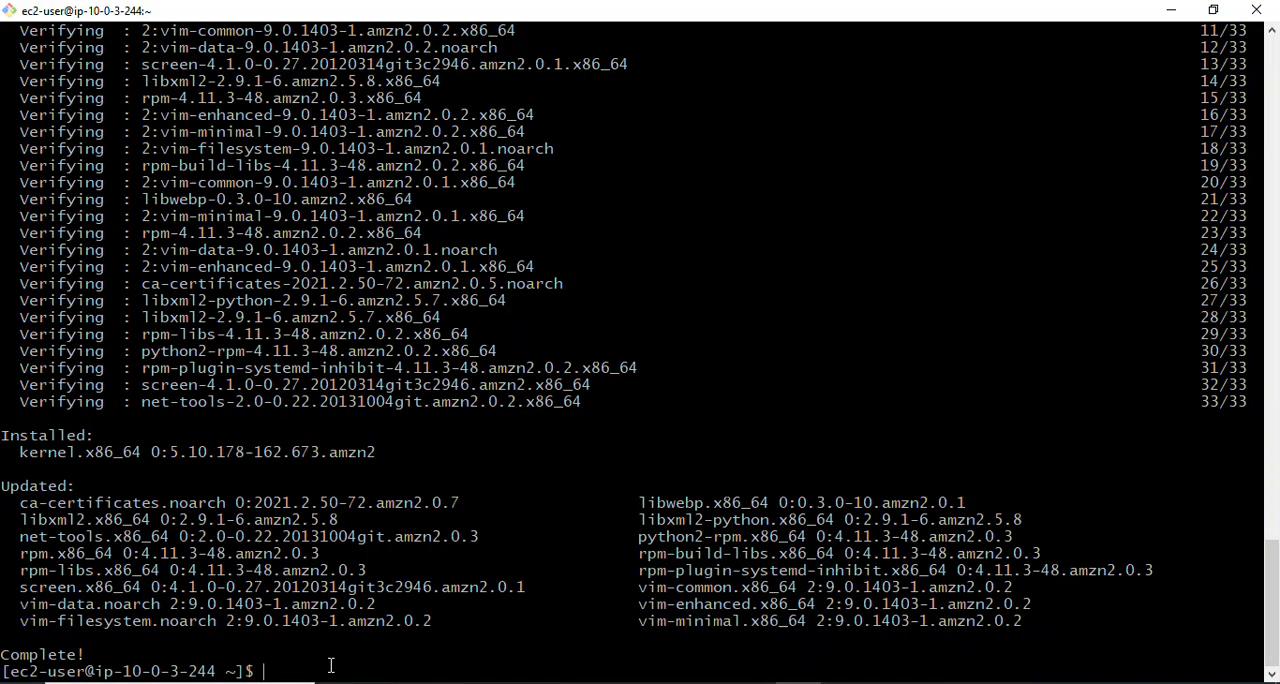
pyautogui.write('clear')
pyautogui.press('Return')
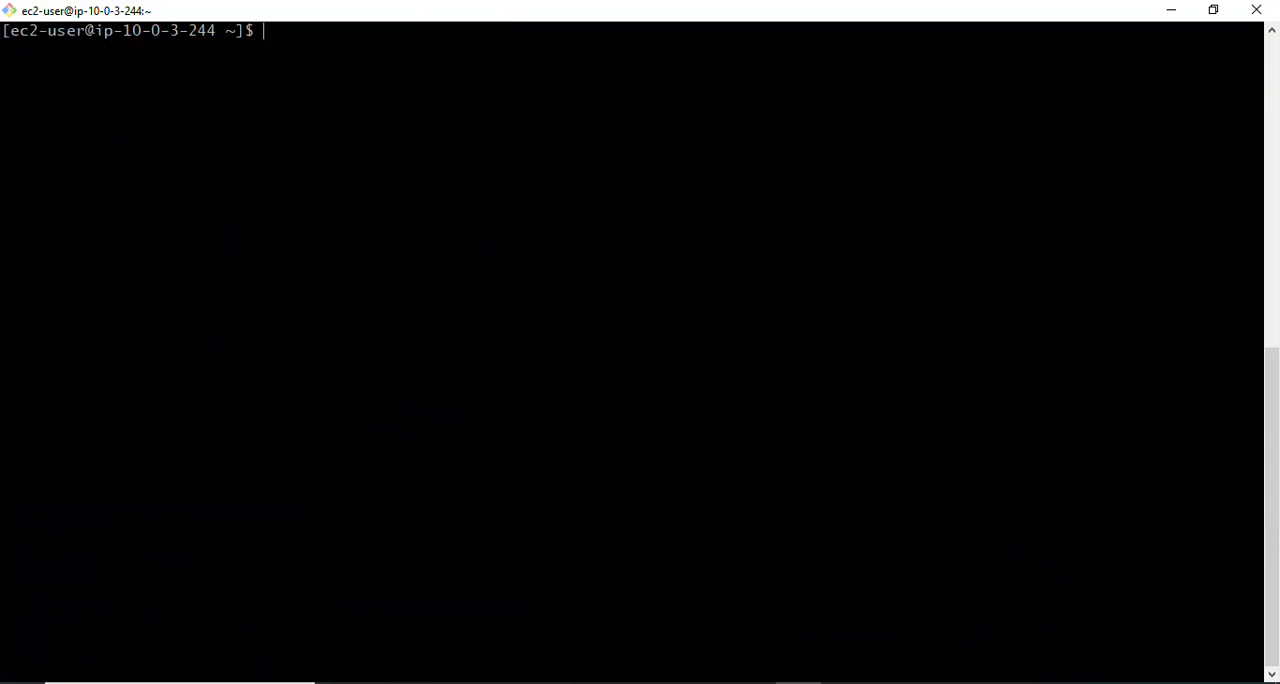
pyautogui.rightClick(287, 35)
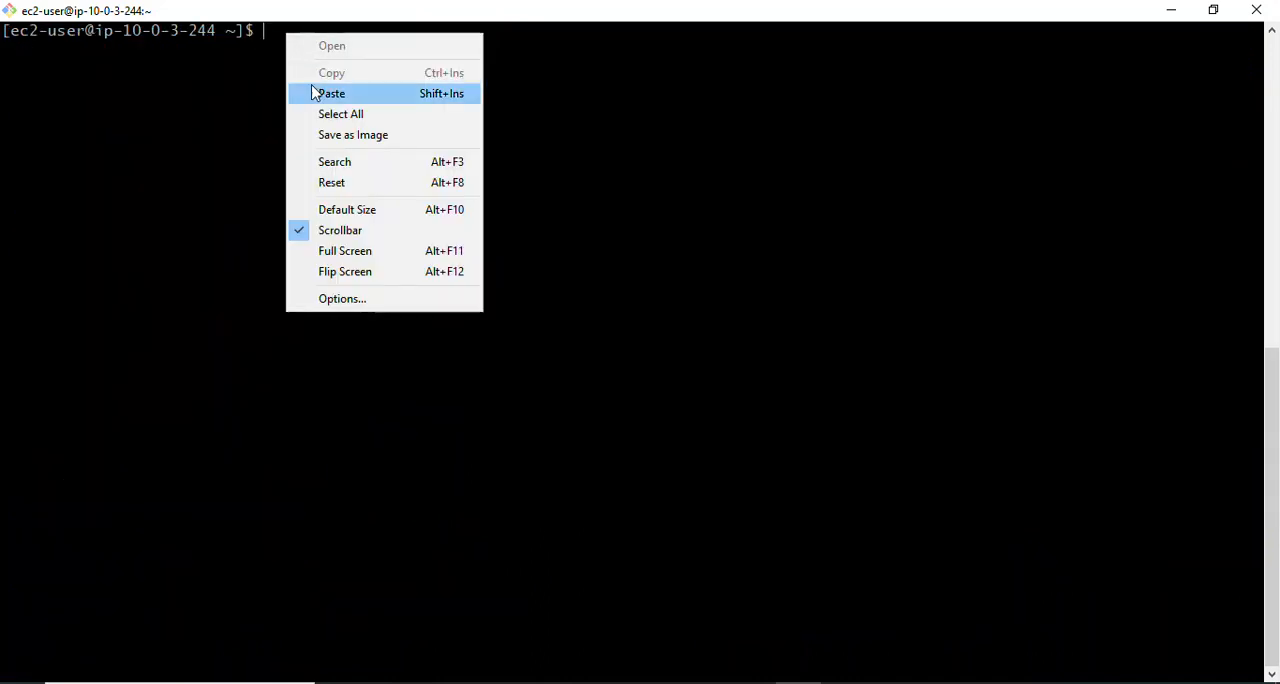
pyautogui.click(318, 93)
pyautogui.press('Return')
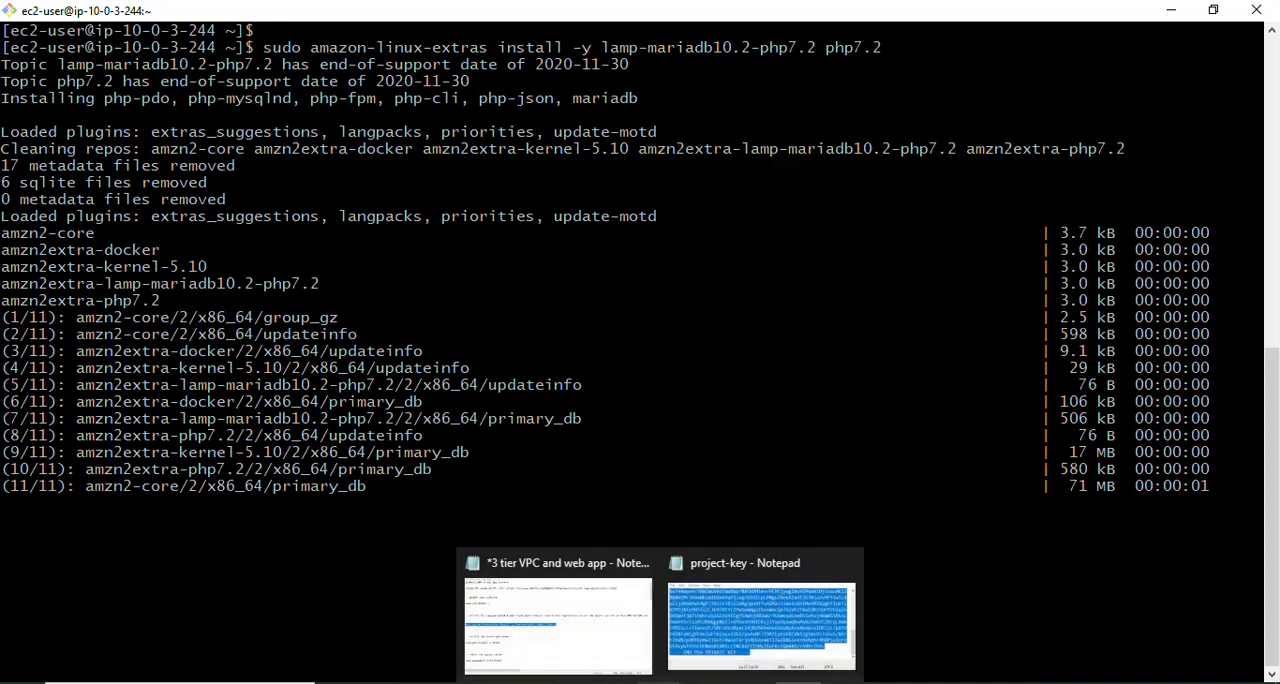
# - Copy the Apache install command sudo yum install -y httpd from the Notepad notes and run it in the app-server-1 terminal
pyautogui.click(546, 642)
pyautogui.click(197, 380)
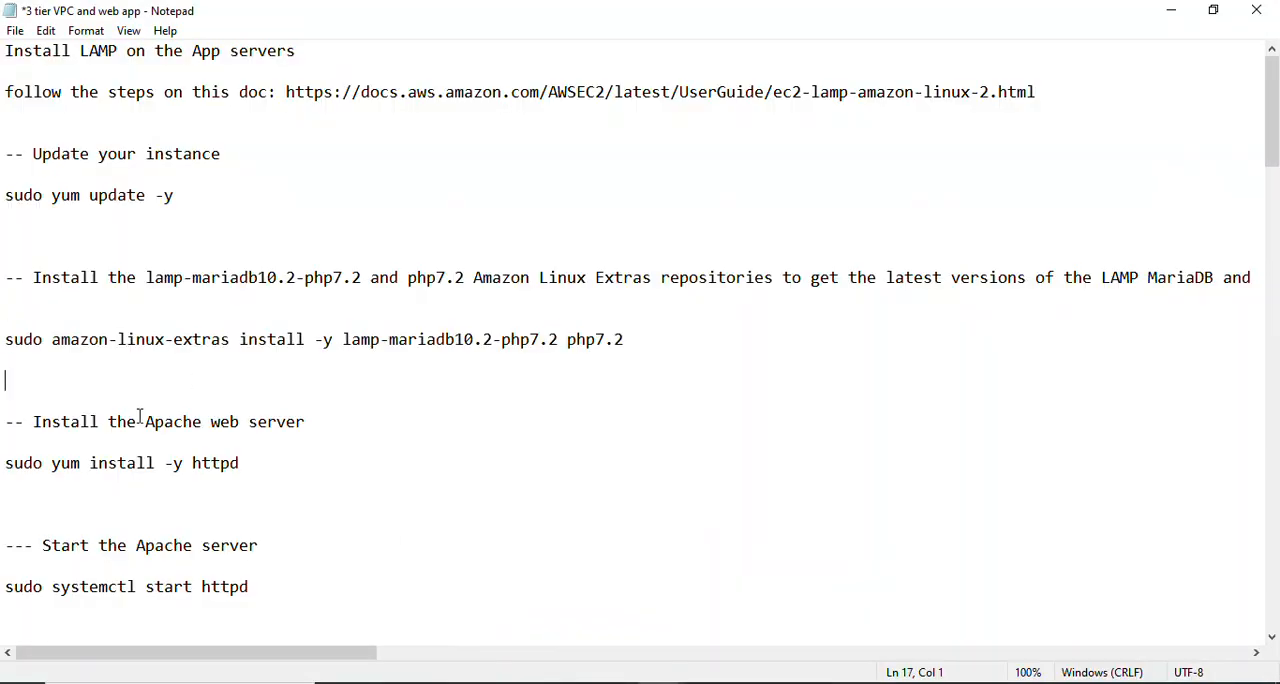
pyautogui.moveTo(1274, 160); pyautogui.dragTo(1276, 184)
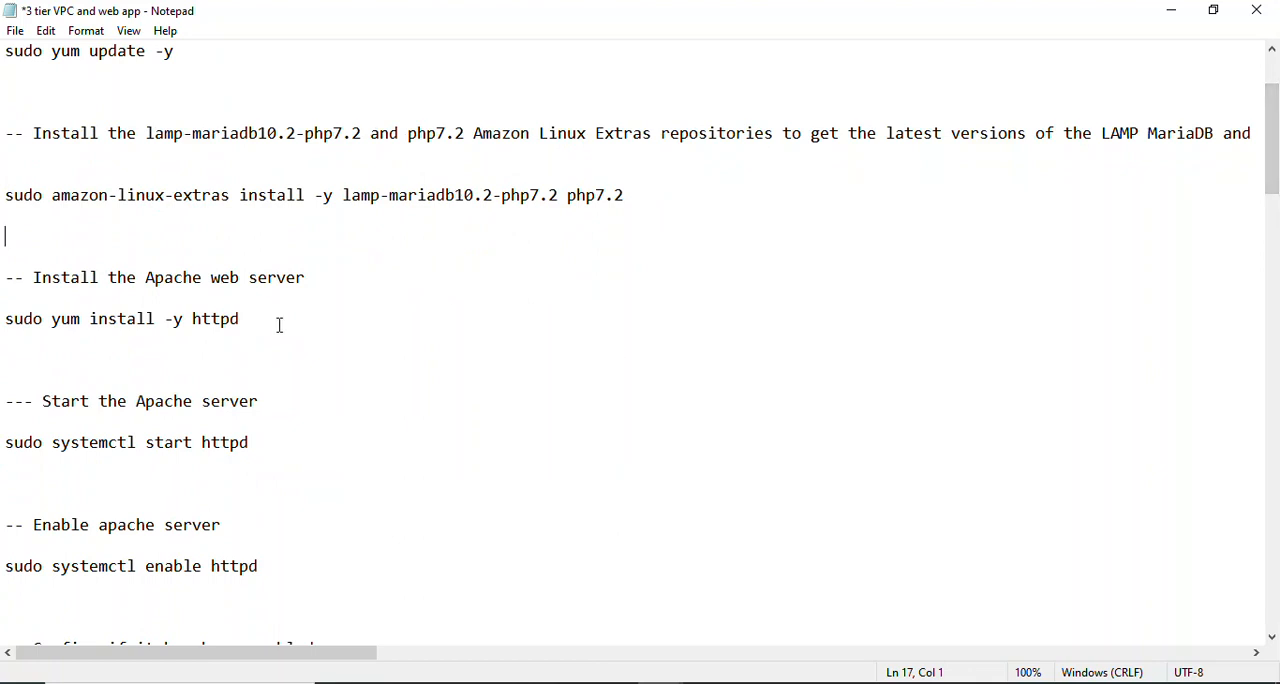
pyautogui.moveTo(280, 322); pyautogui.dragTo(4, 320)
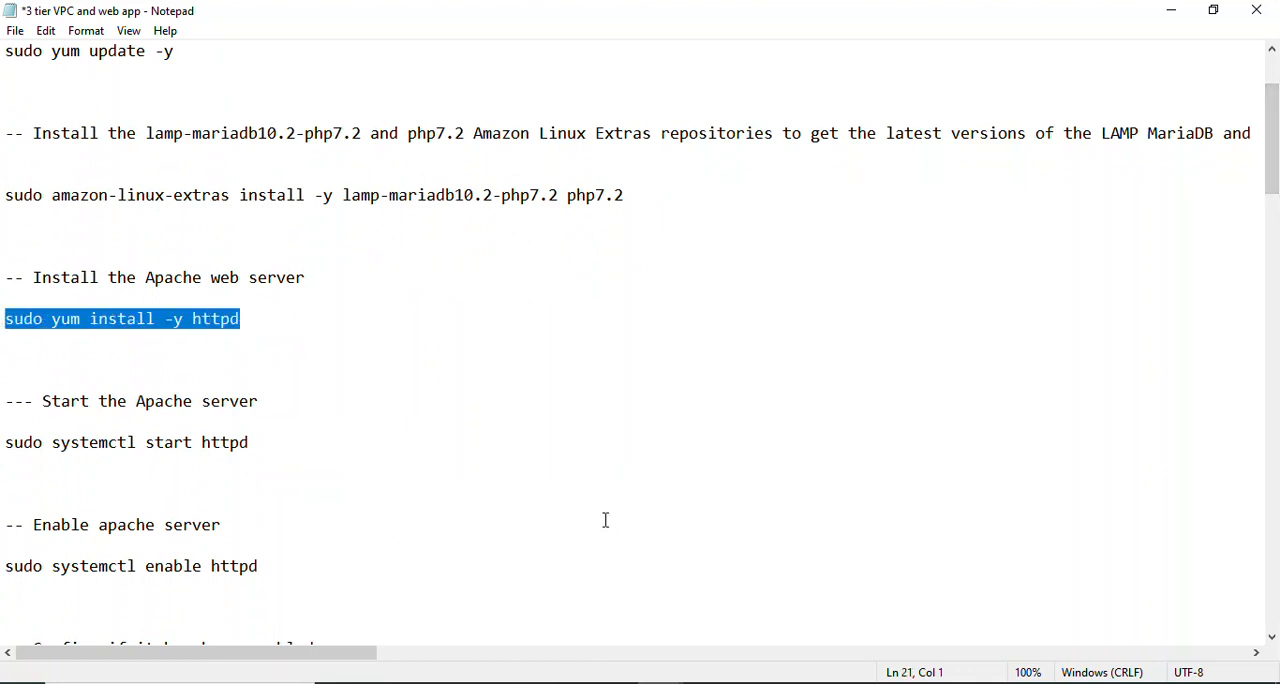
pyautogui.click(798, 682)
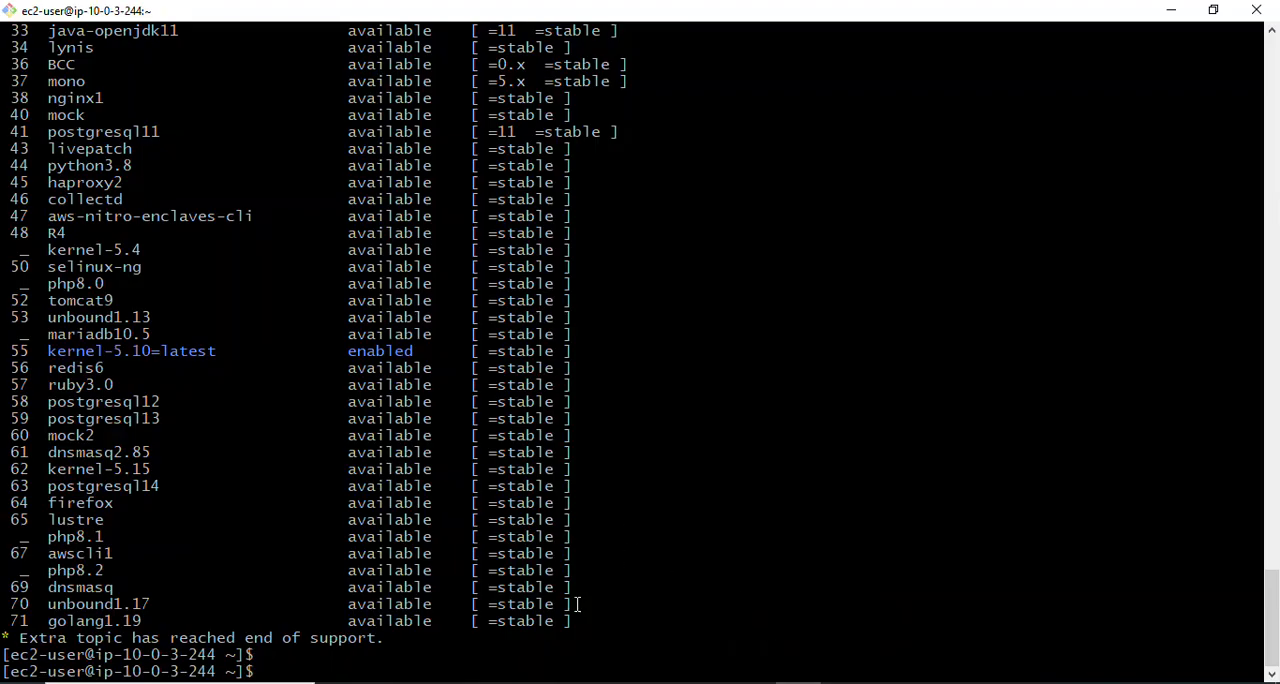
pyautogui.rightClick(401, 662)
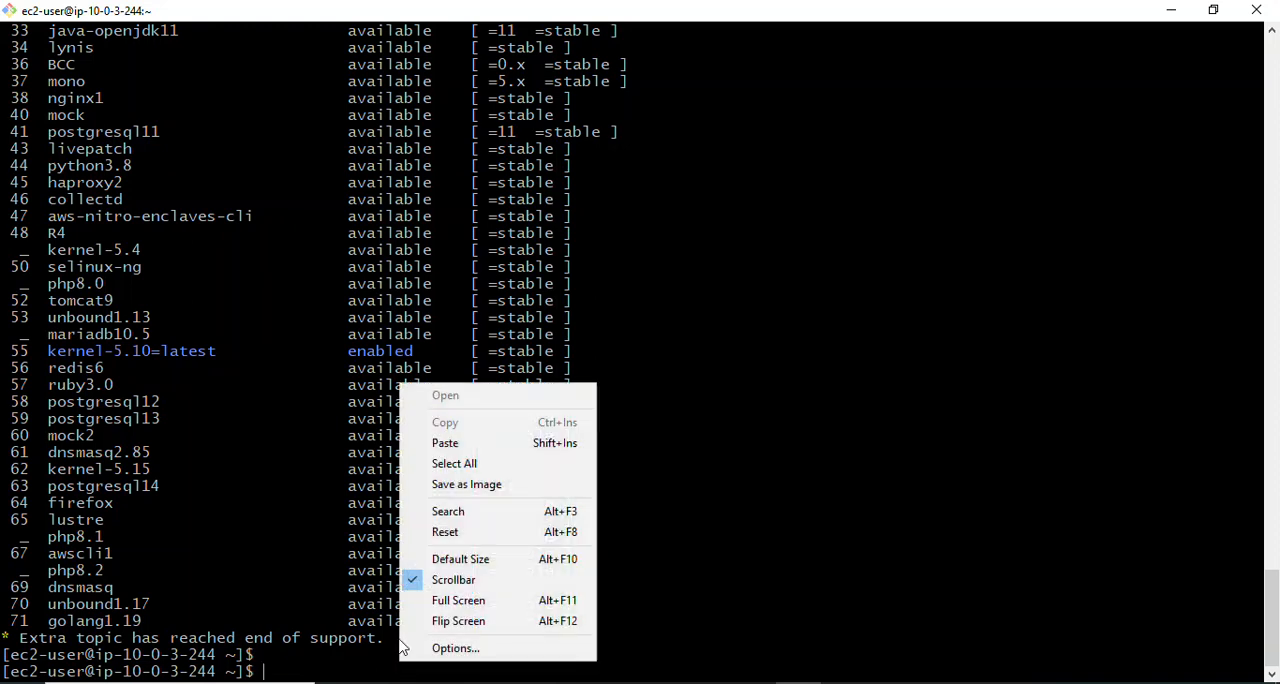
pyautogui.click(462, 445)
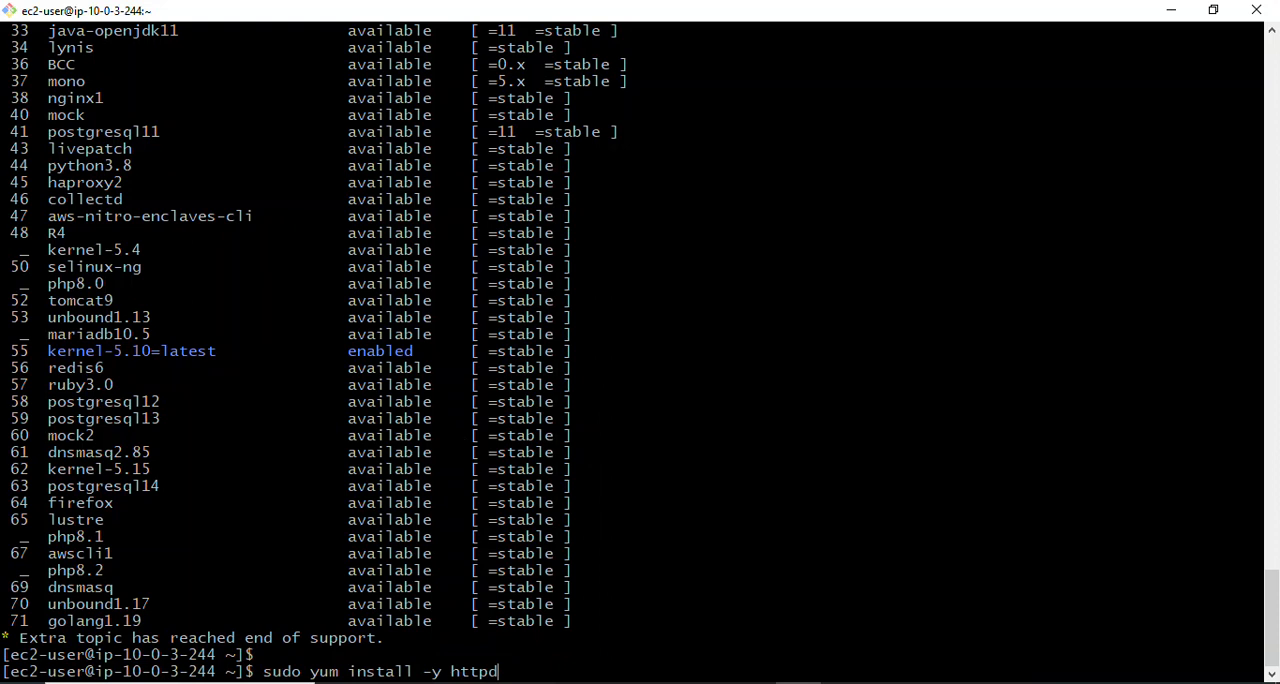
pyautogui.press('Return')
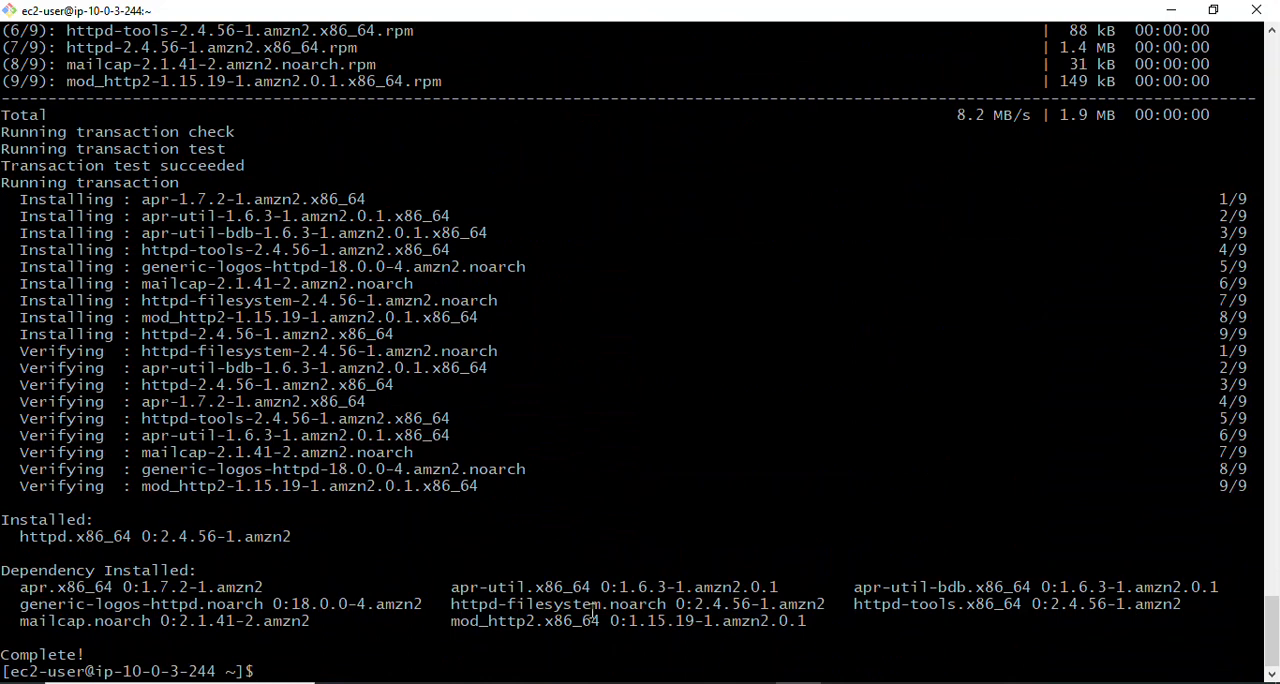
# - Clear the terminal output and close the Notepad window holding the project-key file
pyautogui.write('clear')
pyautogui.press('Return')
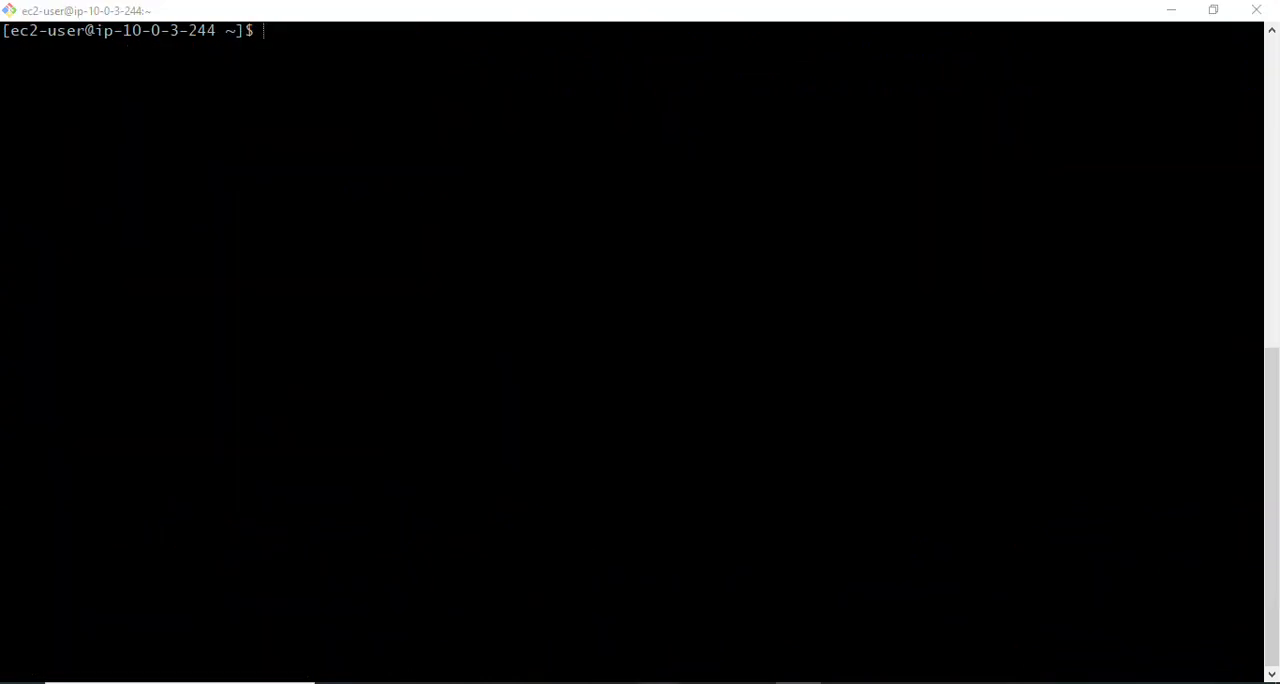
pyautogui.click(719, 597)
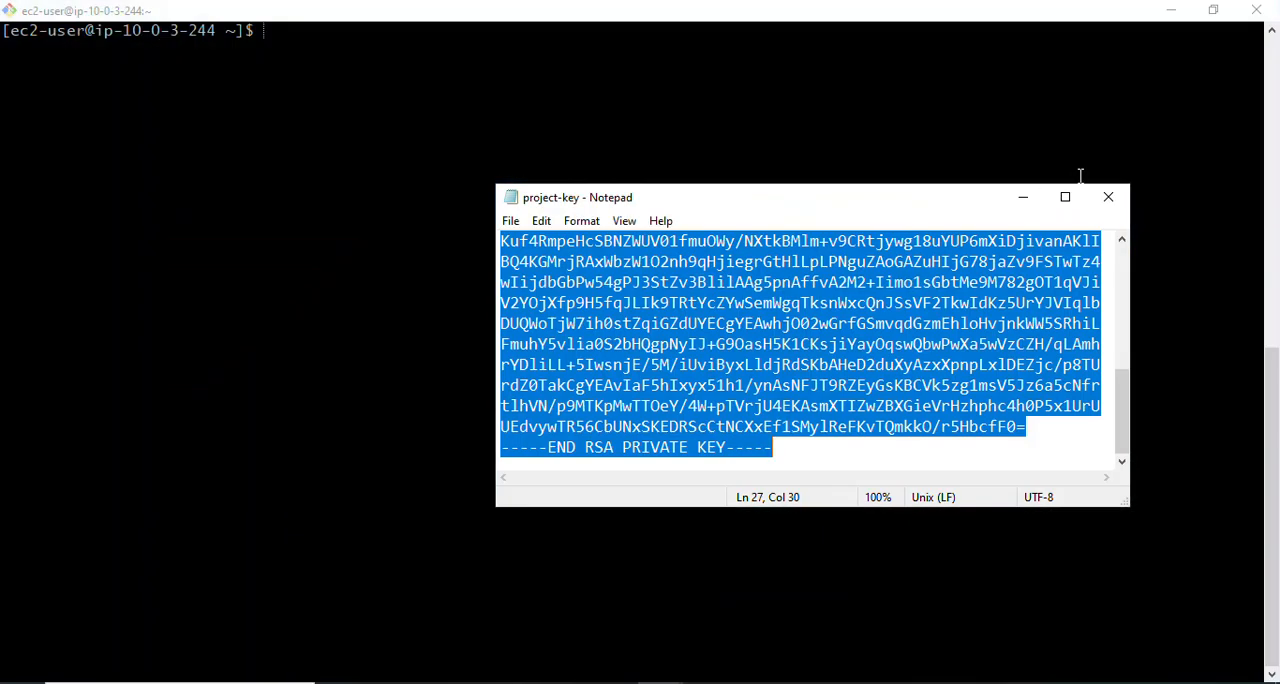
pyautogui.click(1108, 197)
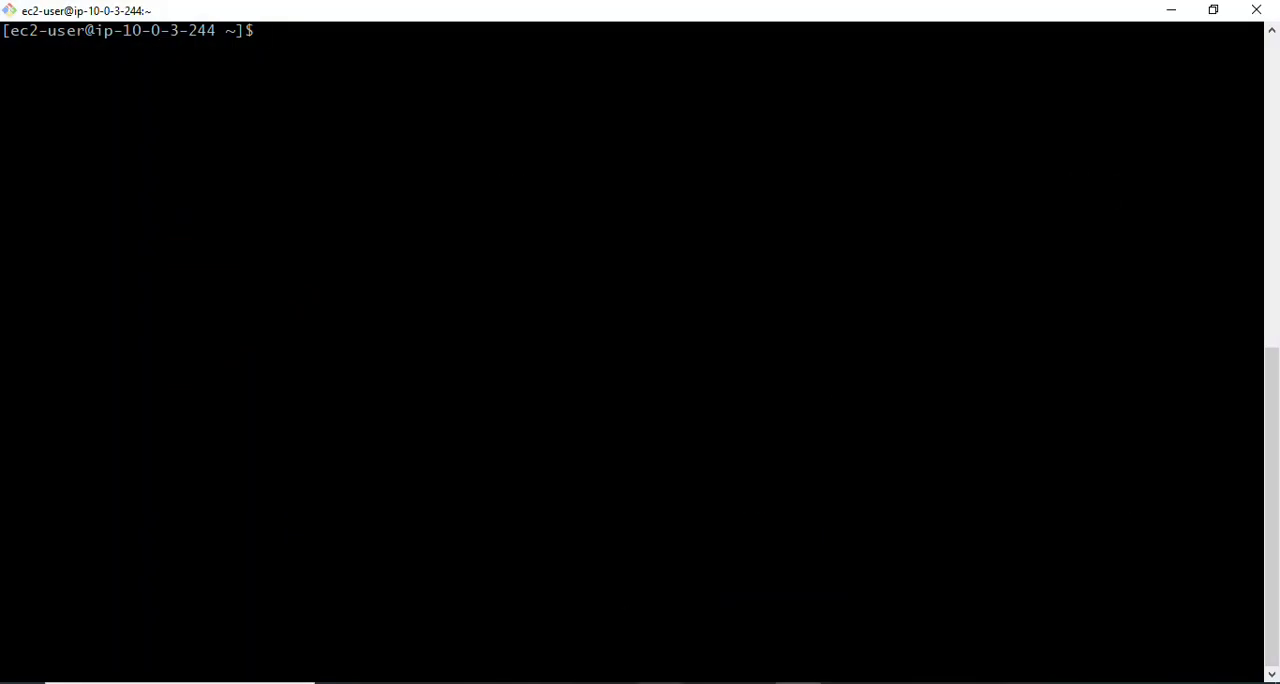
# - Copy sudo systemctl start httpd from the Notepad notes and run it in the app-server-1 terminal to start Apache
pyautogui.click(657, 682)
pyautogui.click(145, 418)
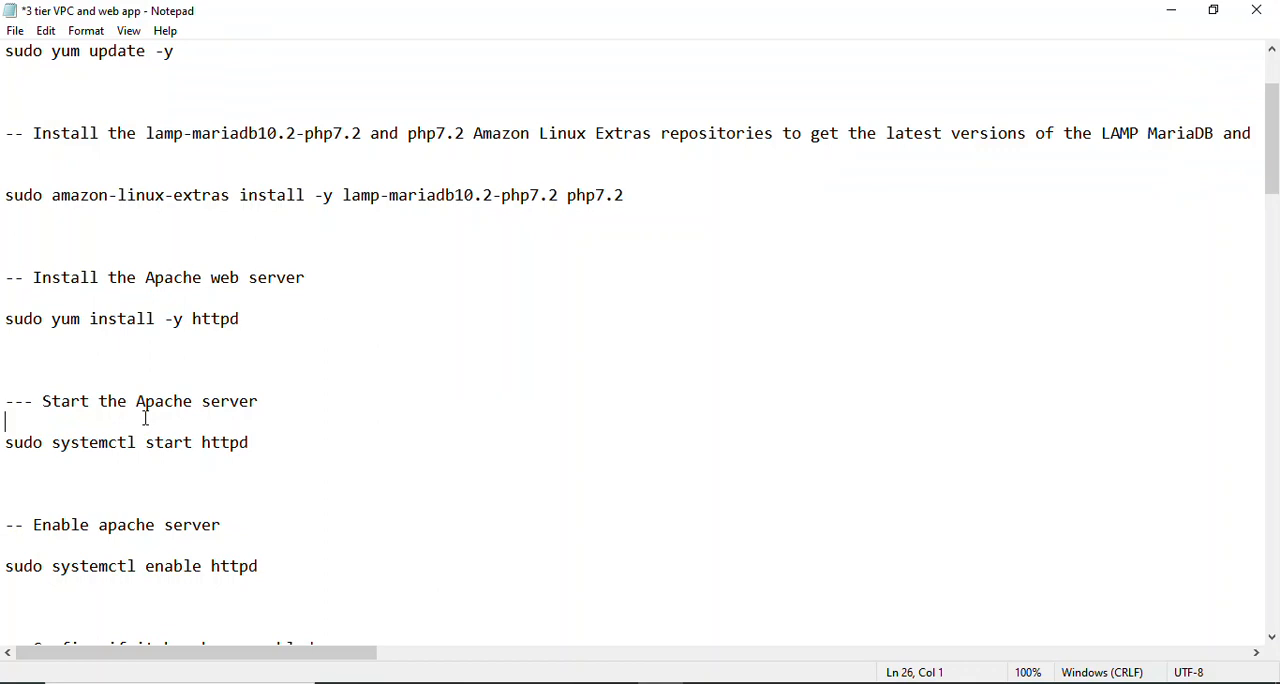
pyautogui.press('Down')
pyautogui.press('Down')
pyautogui.press('Down')
pyautogui.press('Down')
pyautogui.press('Down')
pyautogui.press('Down')
pyautogui.press('Down')
pyautogui.press('Down')
pyautogui.press('Down')
pyautogui.press('Down')
pyautogui.press('Down')
pyautogui.press('Down')
pyautogui.press('Down')
pyautogui.press('Down')
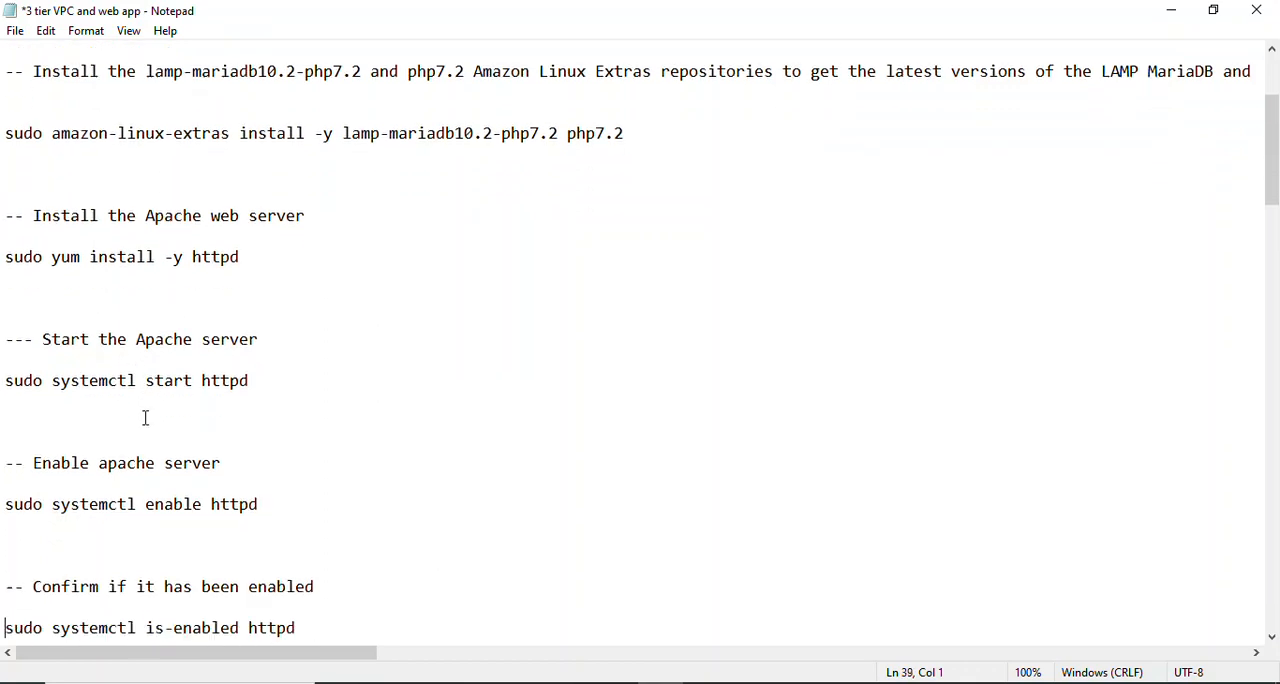
pyautogui.moveTo(262, 298); pyautogui.dragTo(3, 298)
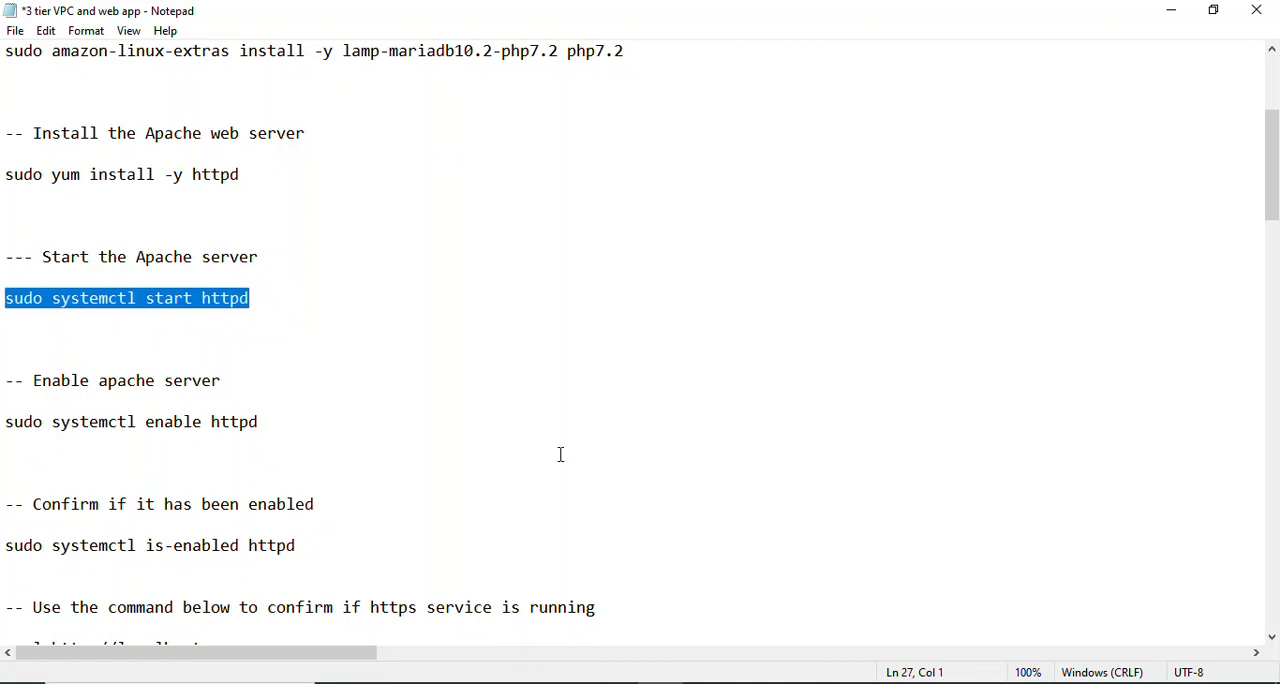
pyautogui.click(798, 683)
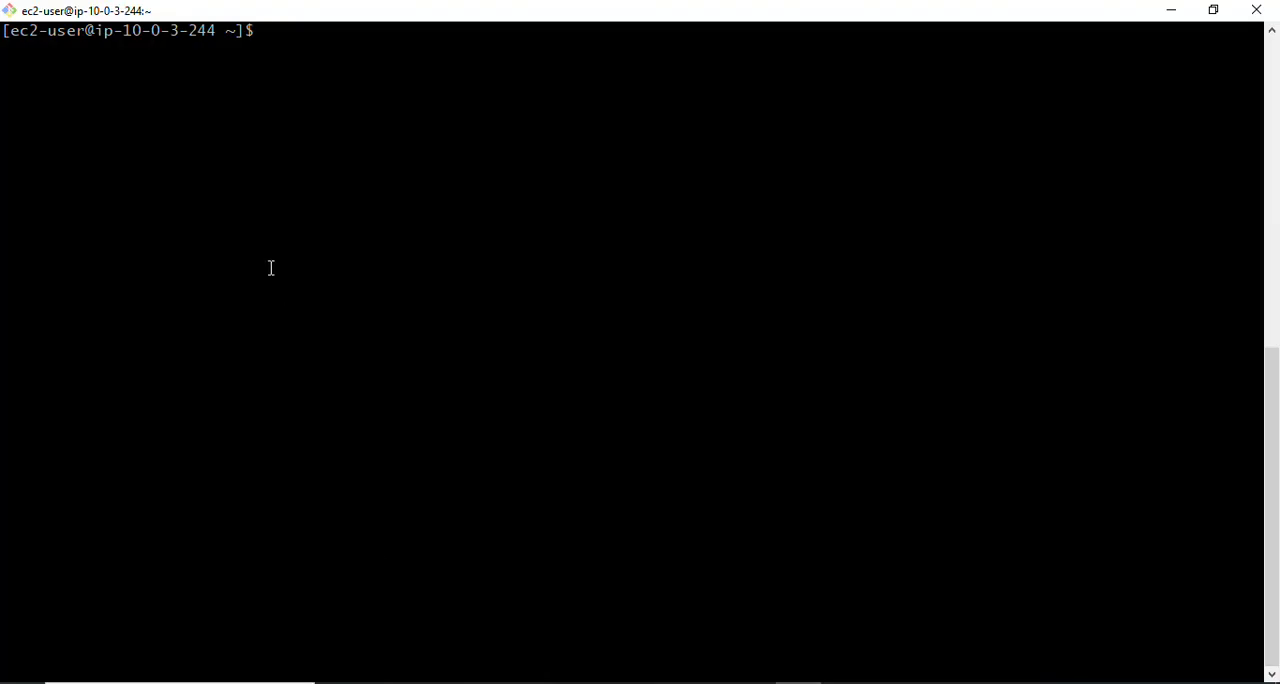
pyautogui.rightClick(317, 35)
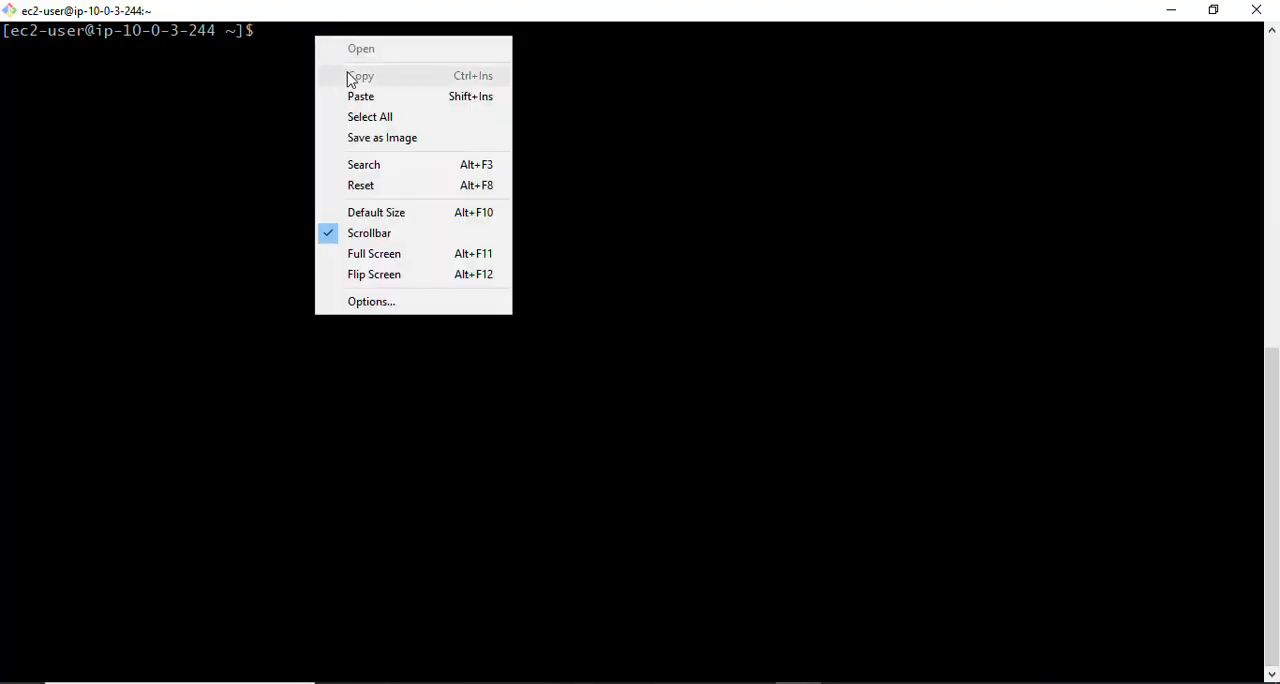
pyautogui.click(357, 97)
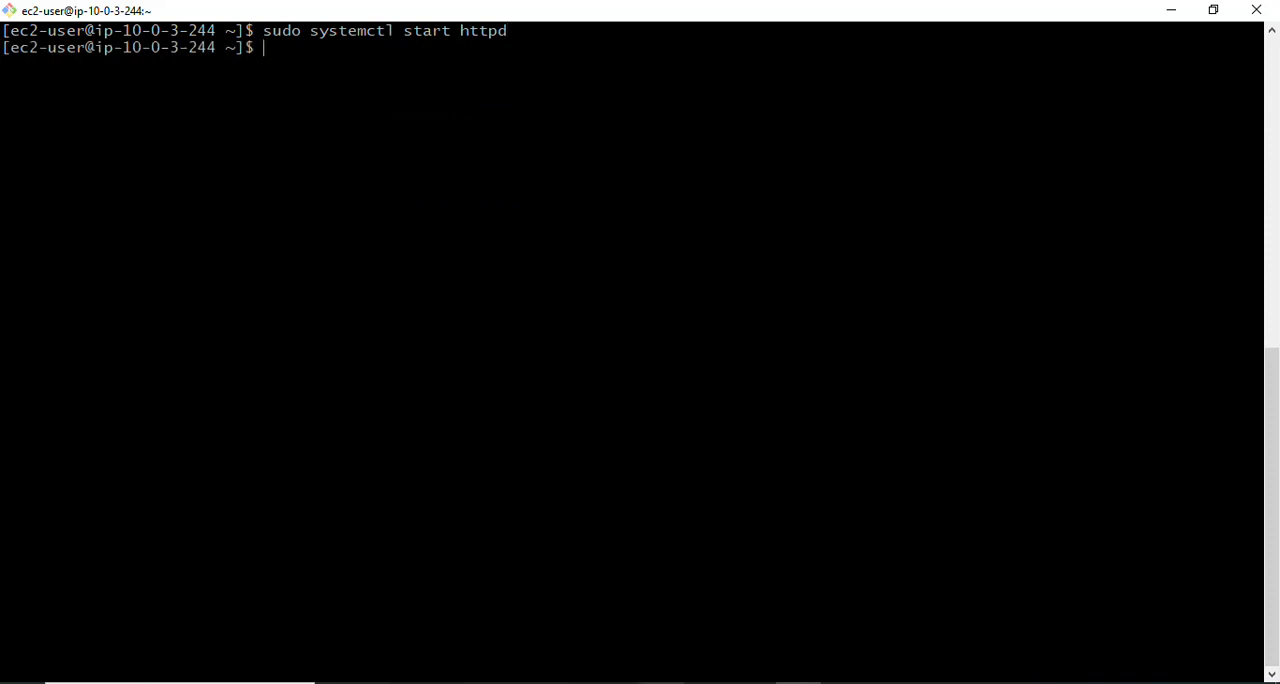
# - Copy sudo systemctl enable httpd from the Notepad notes and run it in the app-server-1 terminal to enable Apache at boot
pyautogui.hotkey('alt', 'Tab')
pyautogui.moveTo(259, 422); pyautogui.dragTo(3, 425)
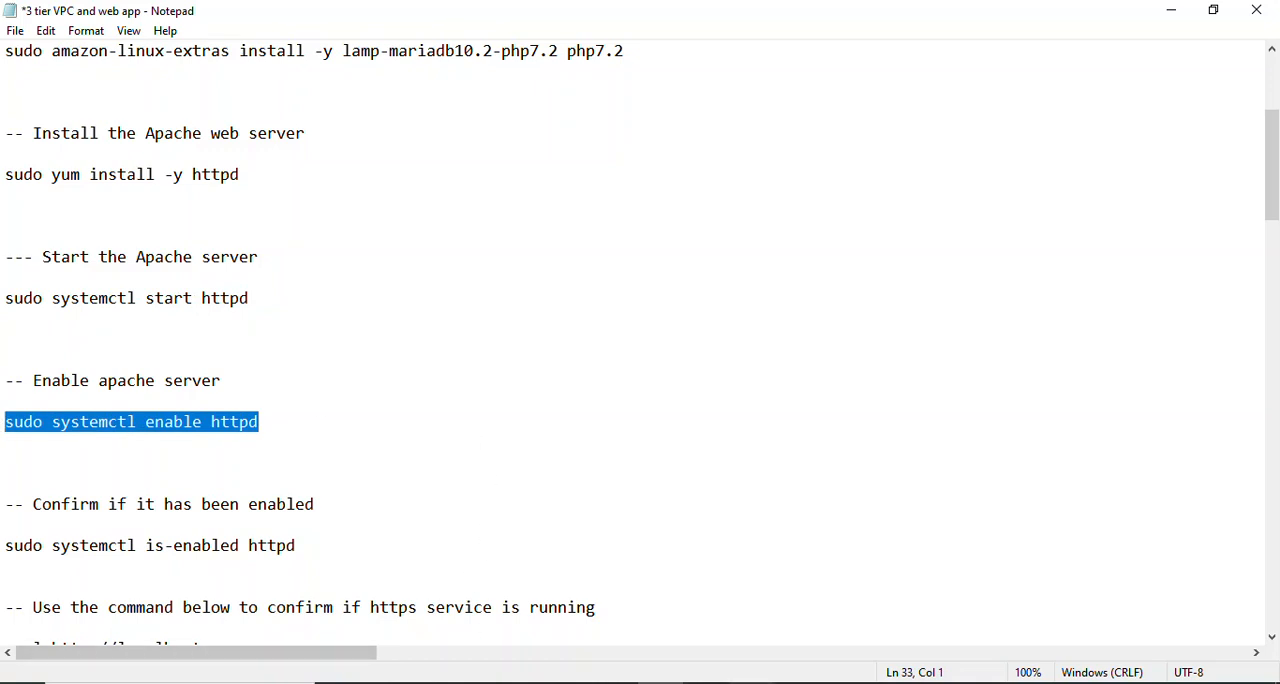
pyautogui.hotkey('alt', 'Tab')
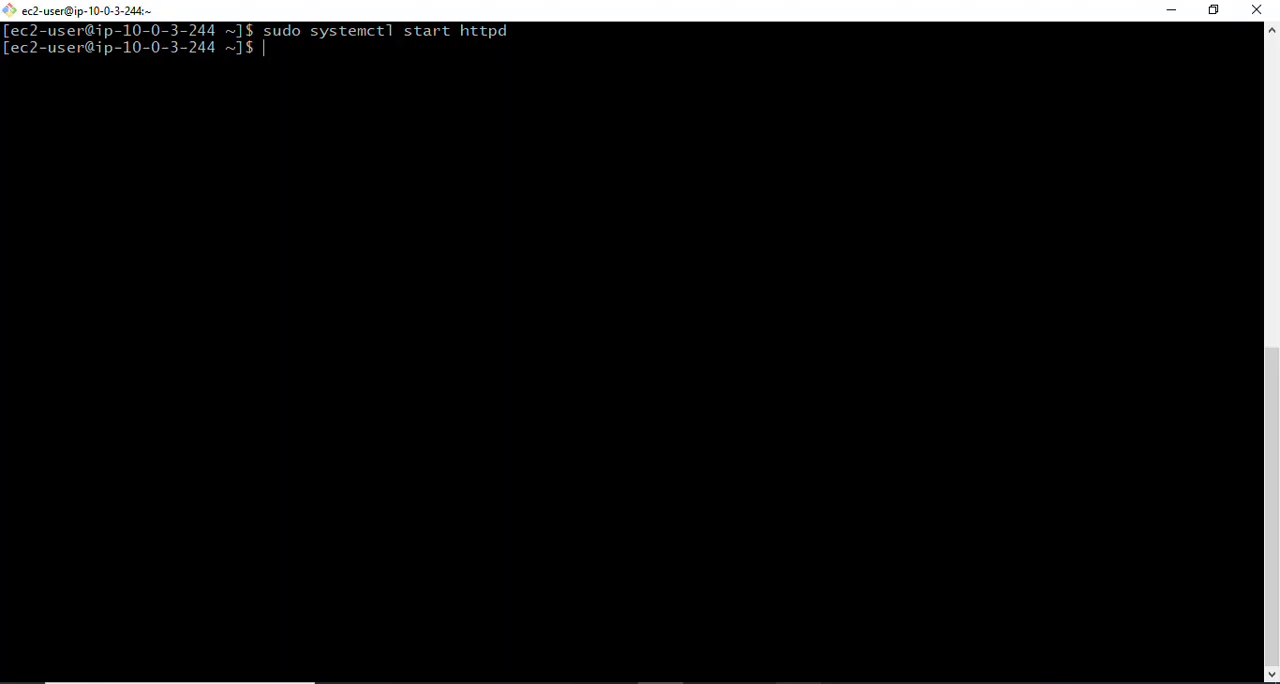
pyautogui.rightClick(357, 118)
pyautogui.click(399, 178)
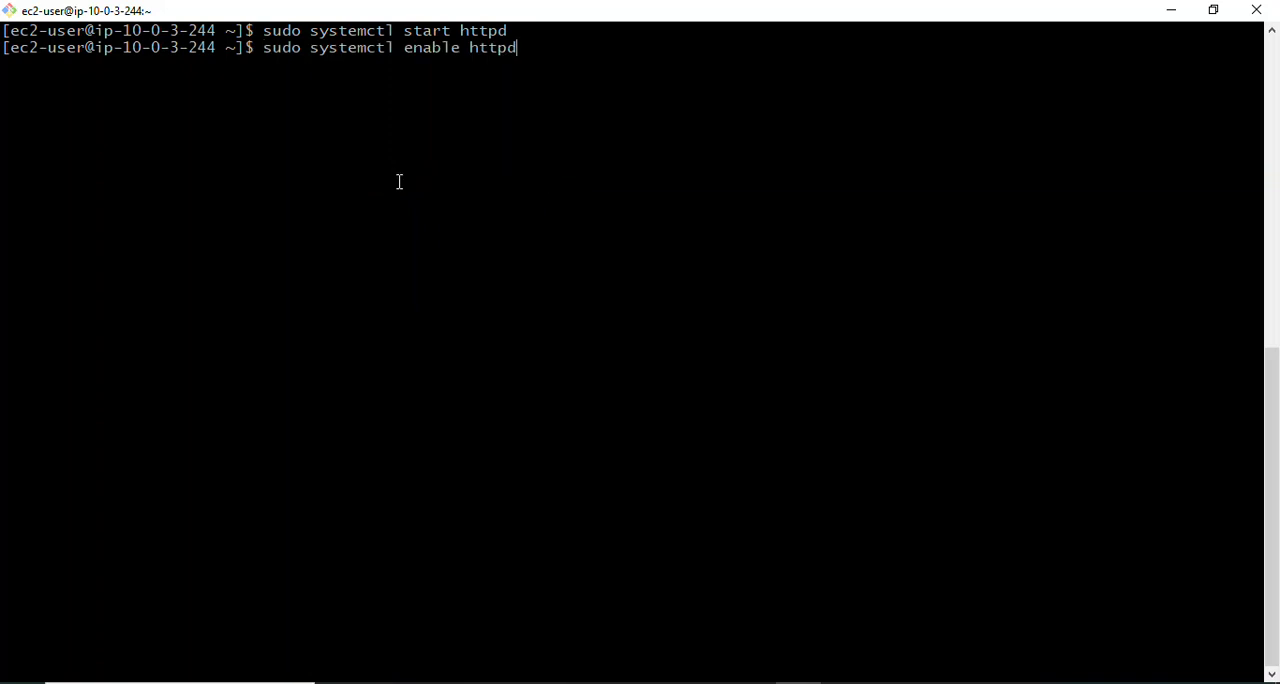
pyautogui.press('Return')
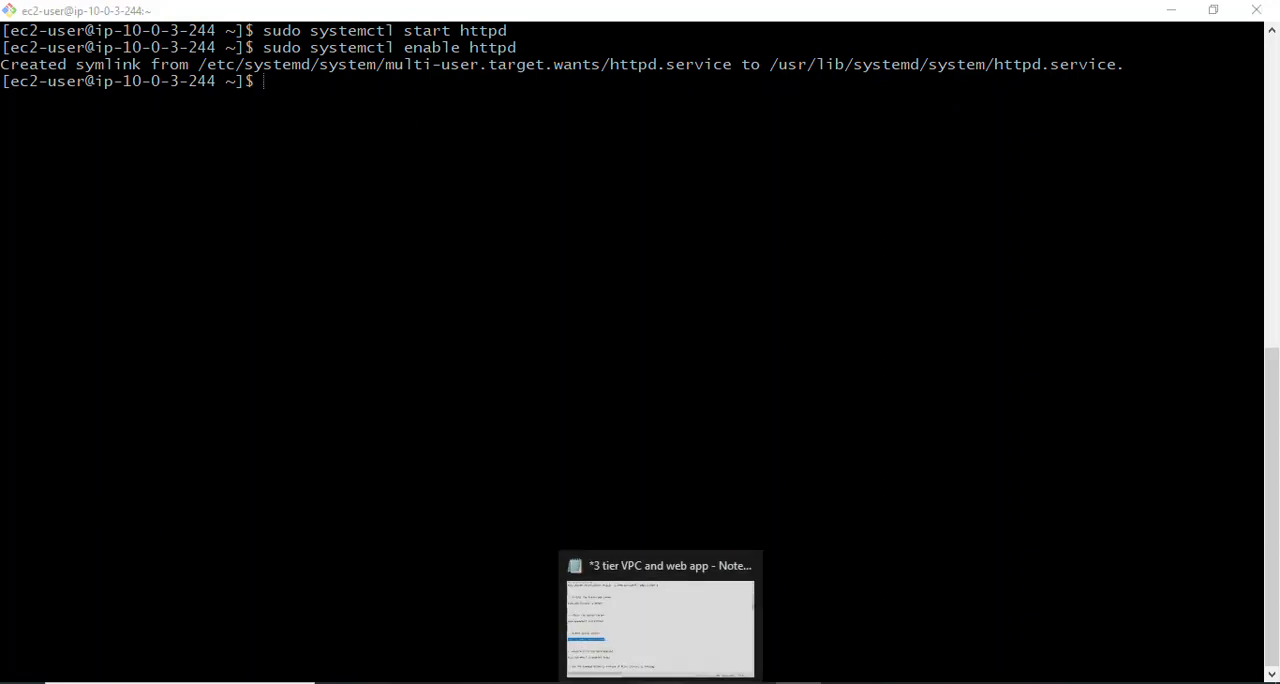
# - Copy sudo systemctl is-enabled httpd from the Notepad notes and run it in the app-server-1 terminal to check Apache's boot setting
pyautogui.click(661, 682)
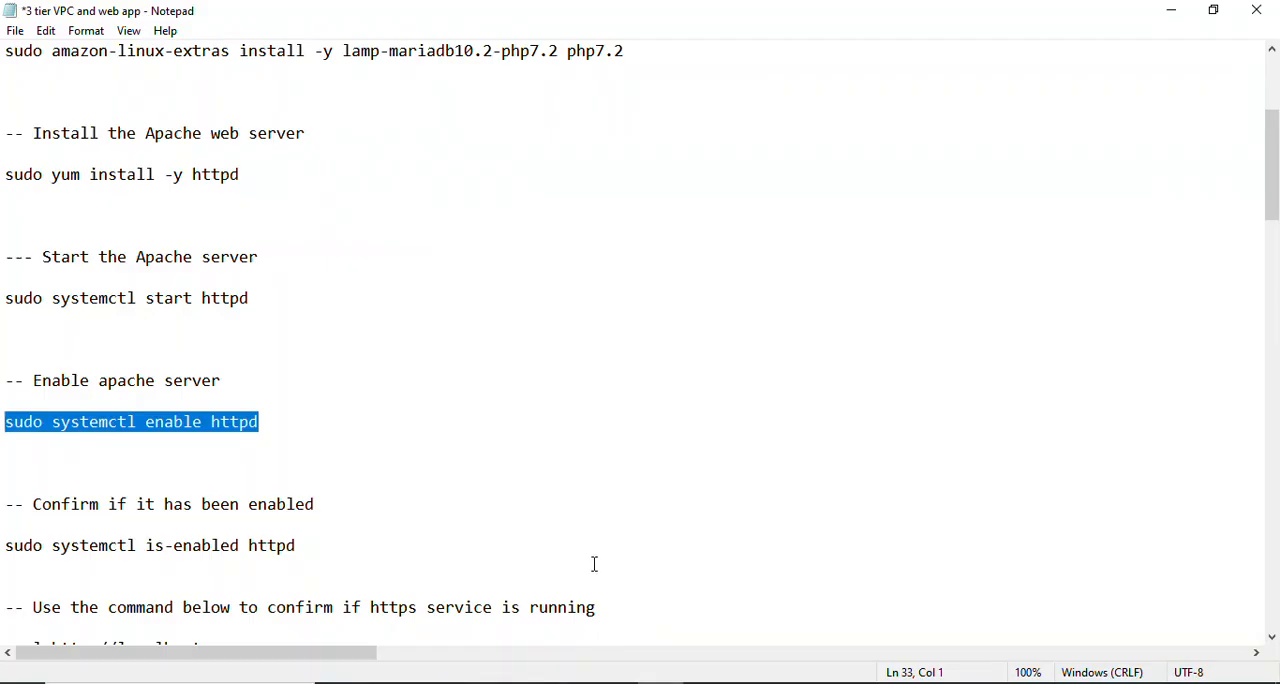
pyautogui.click(298, 508)
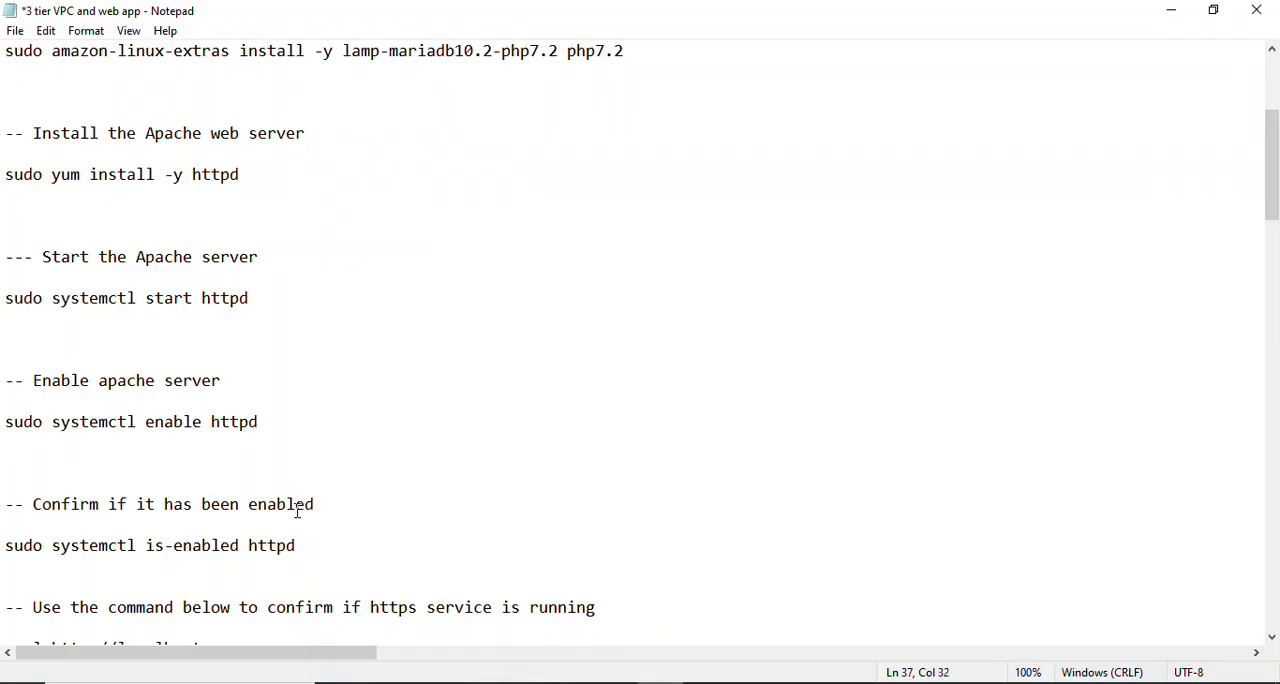
pyautogui.press('Down')
pyautogui.press('Down')
pyautogui.press('Down')
pyautogui.press('Down')
pyautogui.press('Down')
pyautogui.press('Down')
pyautogui.press('Down')
pyautogui.press('Down')
pyautogui.press('Down')
pyautogui.press('Down')
pyautogui.press('Down')
pyautogui.press('Down')
pyautogui.press('Down')
pyautogui.press('Down')
pyautogui.press('Down')
pyautogui.press('Down')
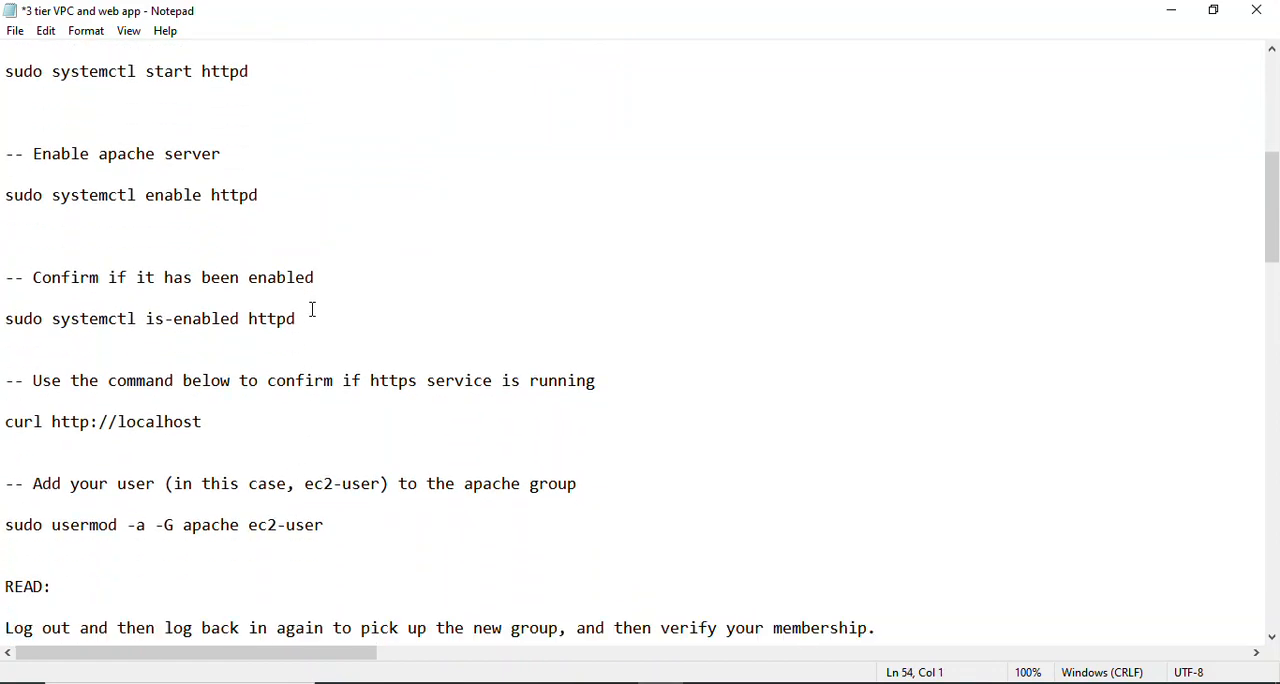
pyautogui.moveTo(313, 318); pyautogui.dragTo(4, 310)
pyautogui.hotkey('ctrl', 'c')
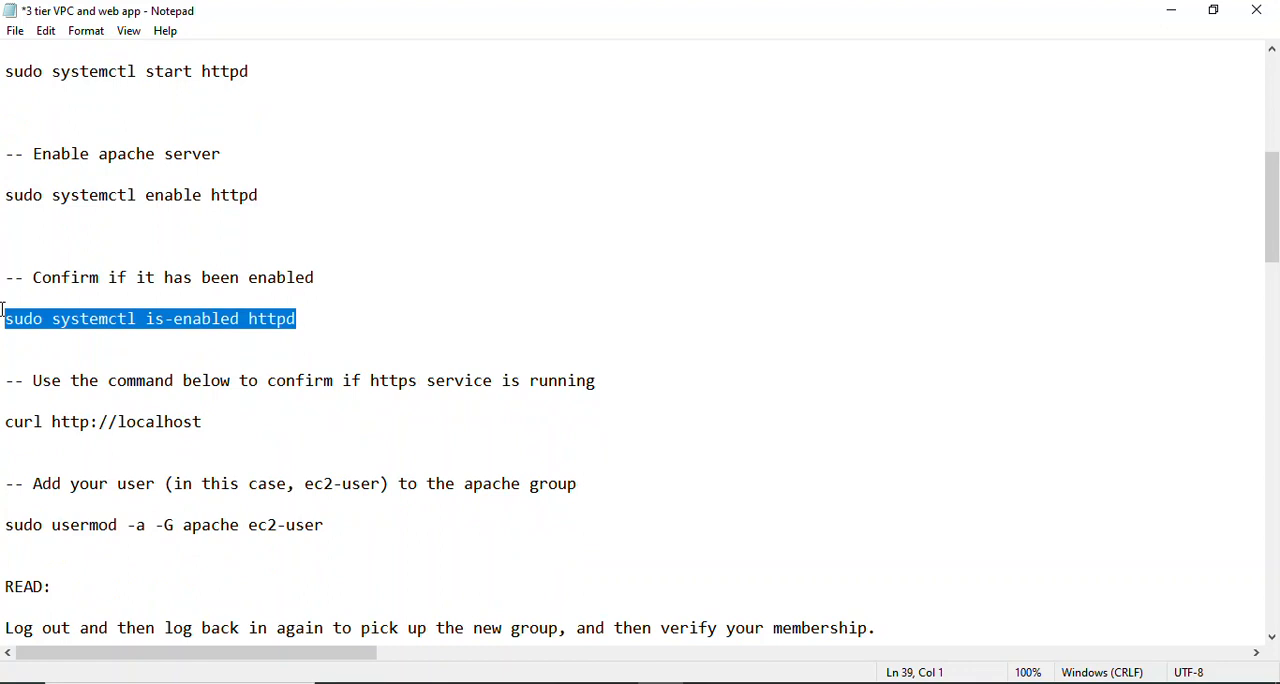
pyautogui.click(798, 683)
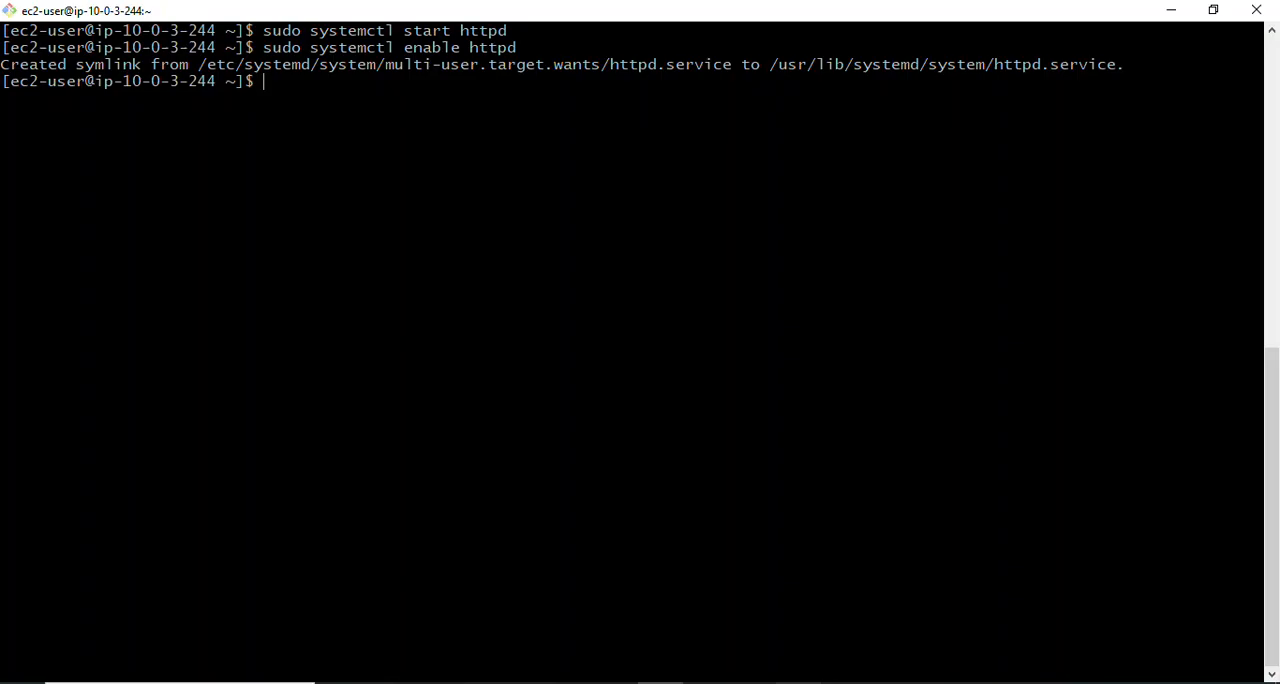
pyautogui.rightClick(330, 98)
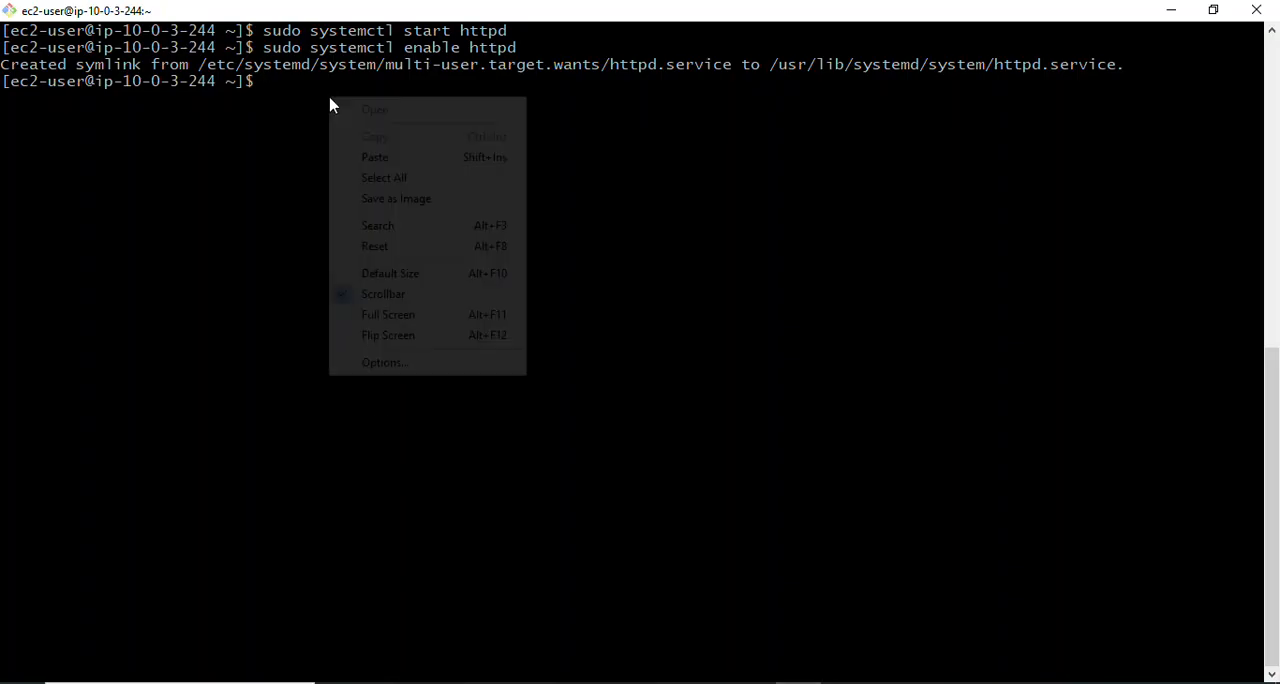
pyautogui.click(389, 158)
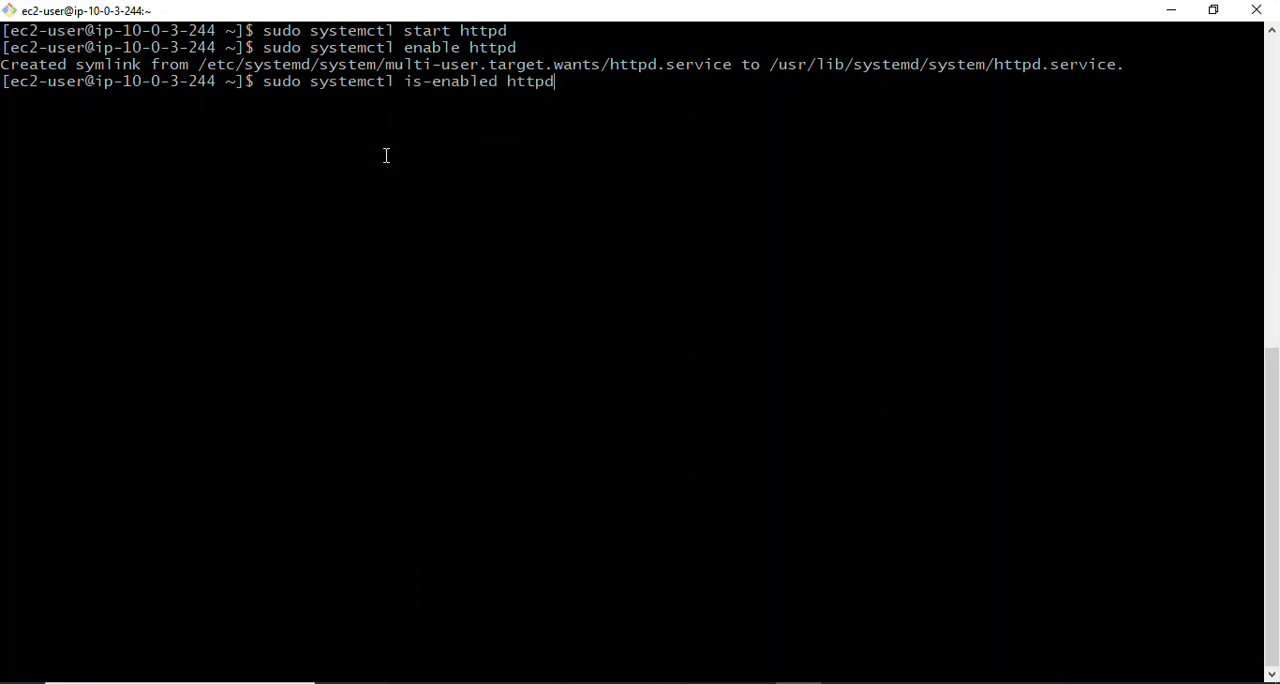
pyautogui.press('Return')
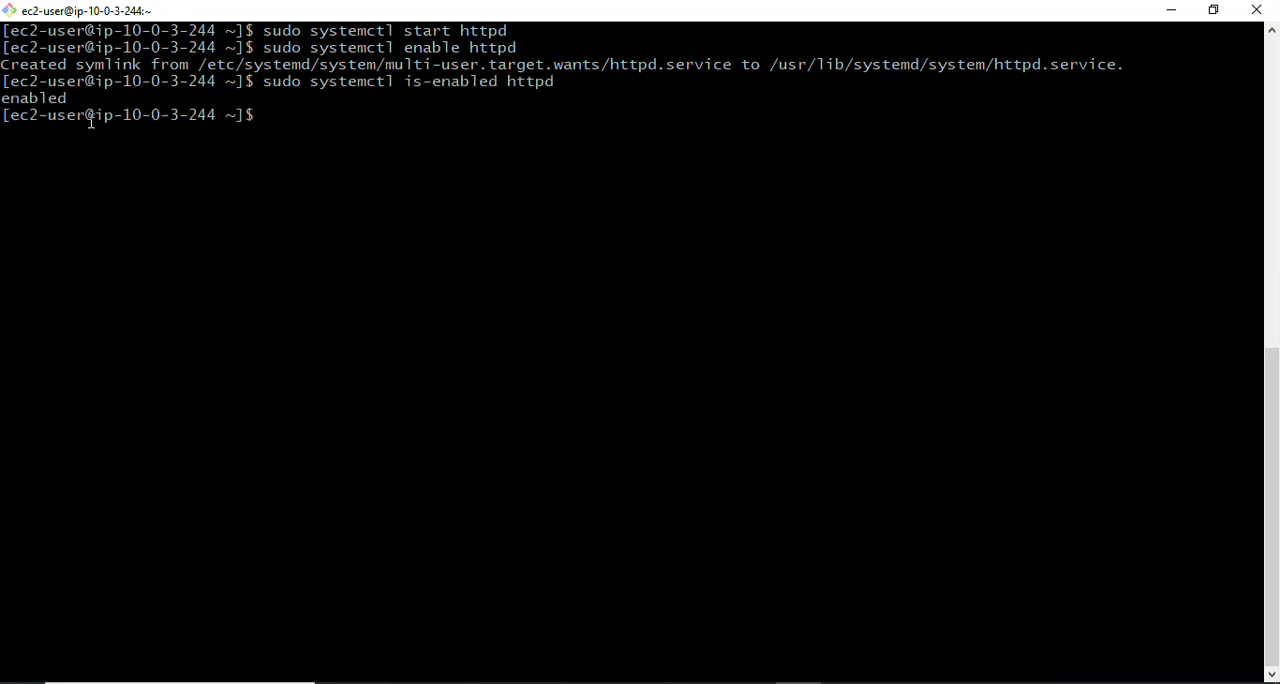
pyautogui.tripleClick(78, 94)
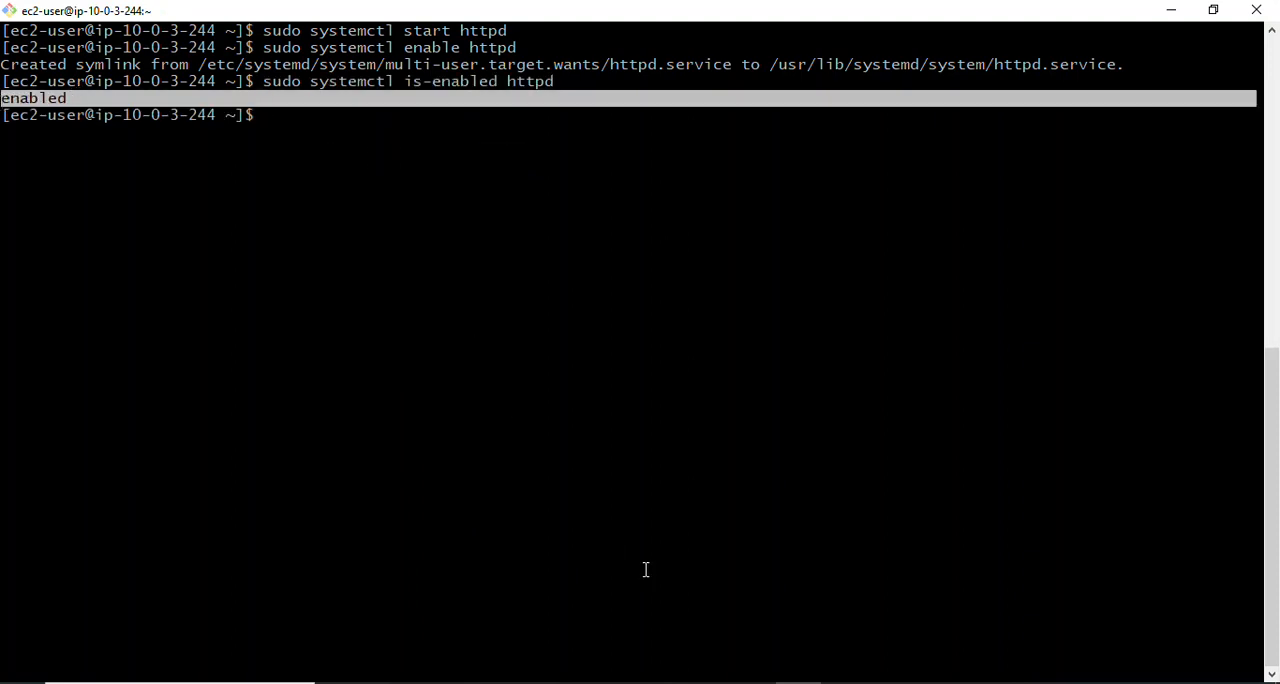
pyautogui.hotkey('alt', 'Tab')
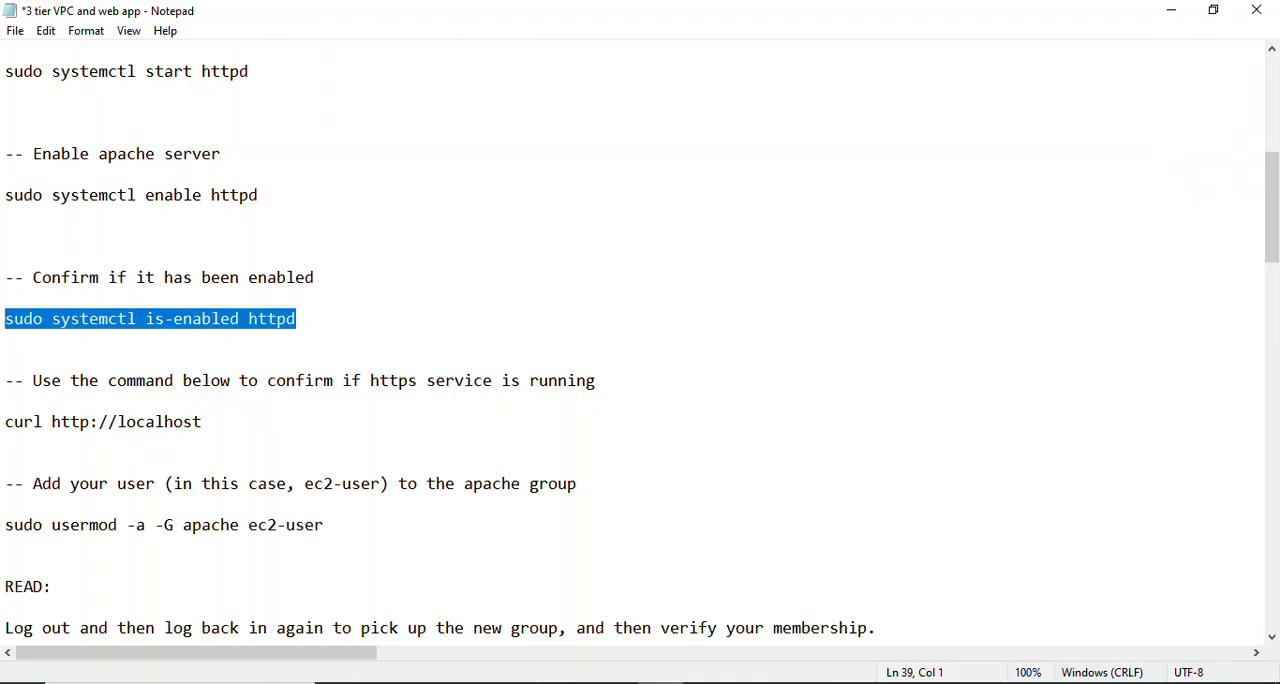
pyautogui.click(334, 508)
pyautogui.moveTo(206, 421); pyautogui.dragTo(2, 420)
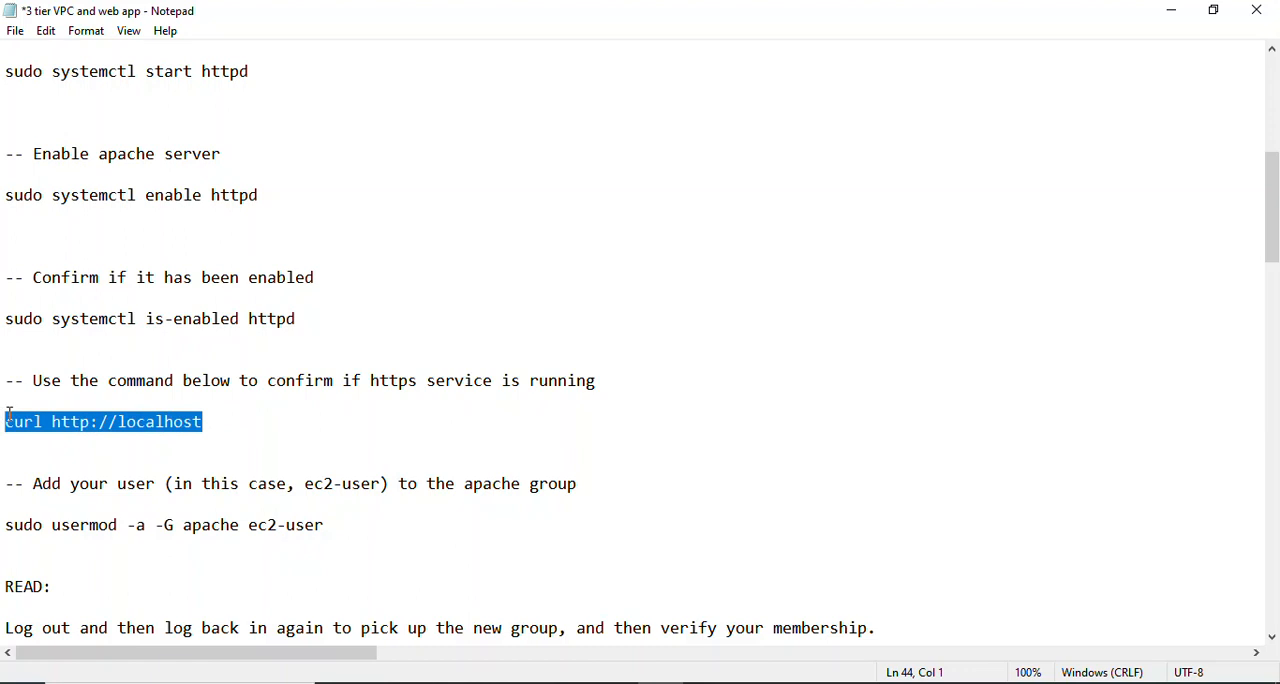
pyautogui.rightClick(70, 426)
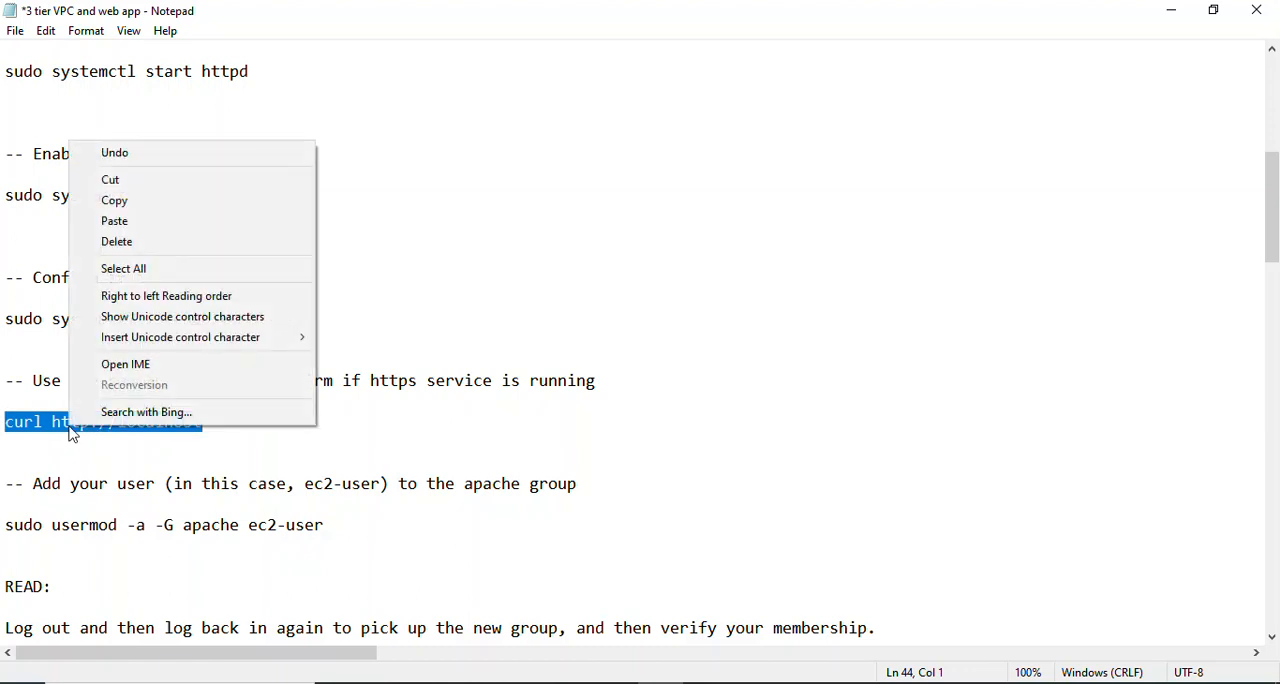
pyautogui.click(114, 200)
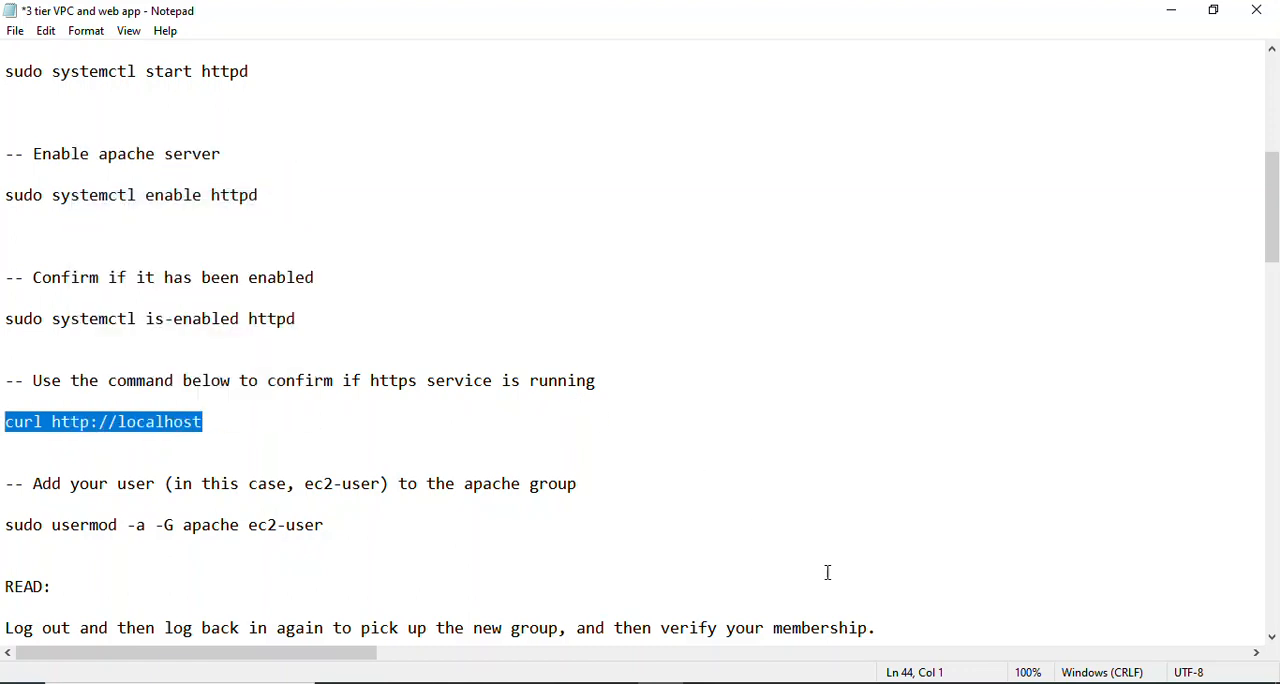
pyautogui.hotkey('alt', 'Tab')
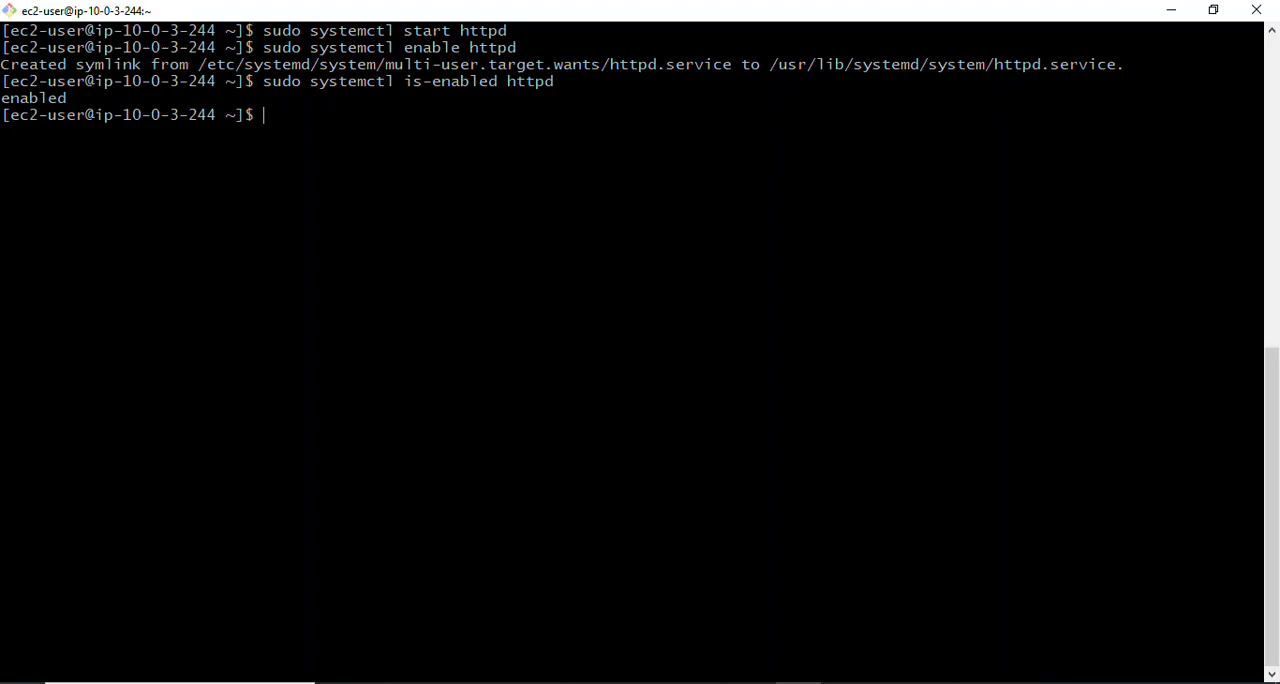
pyautogui.rightClick(315, 138)
pyautogui.click(354, 200)
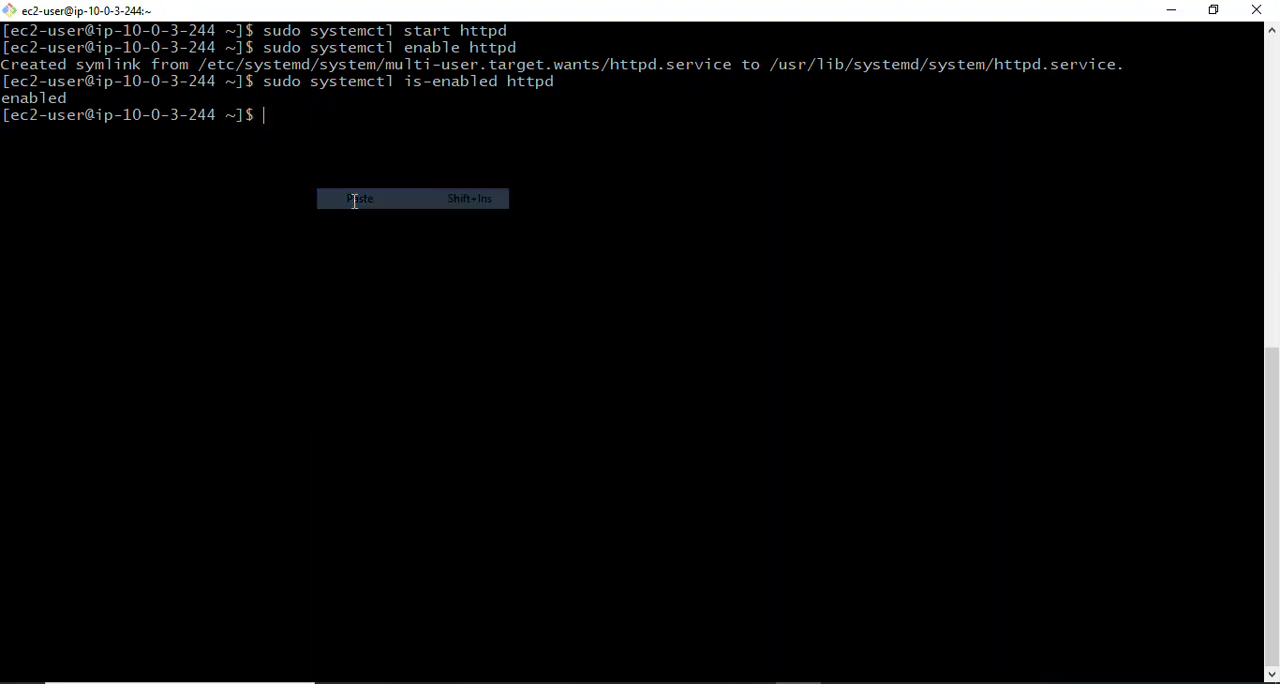
pyautogui.press('Return')
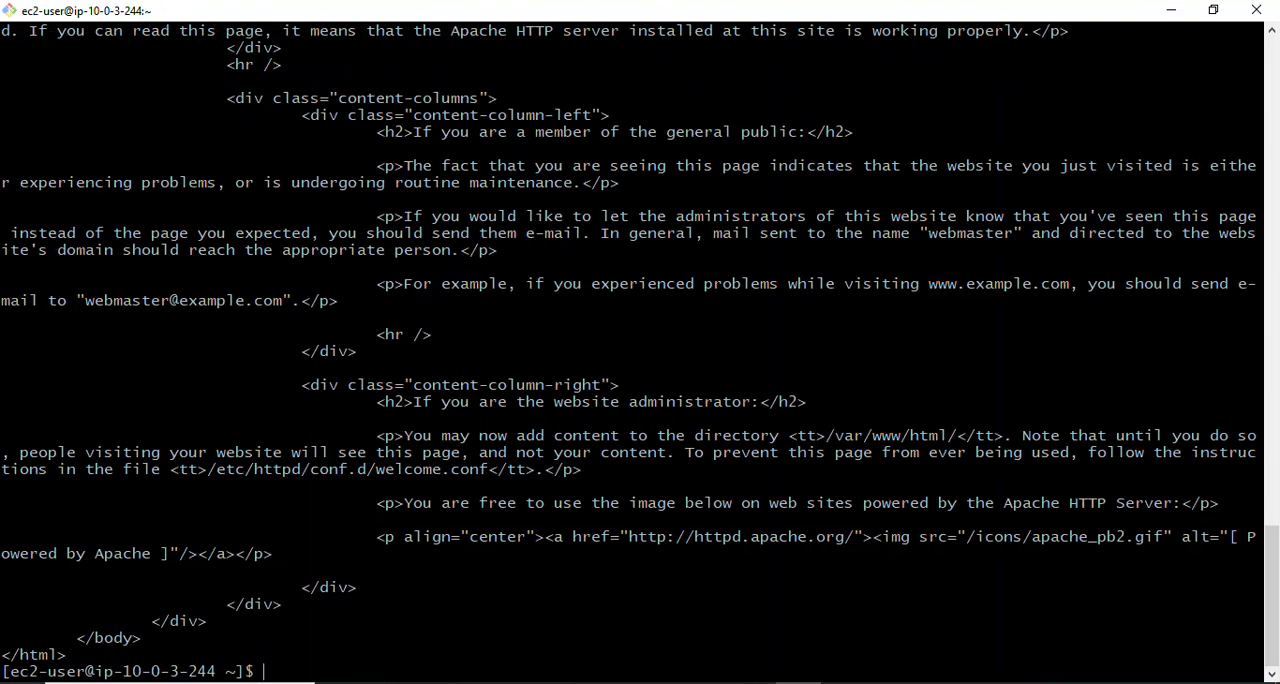
pyautogui.moveTo(1276, 622)
pyautogui.mouseDown()
pyautogui.moveTo(1276, 246)
pyautogui.moveTo(1276, 630)
pyautogui.mouseUp()
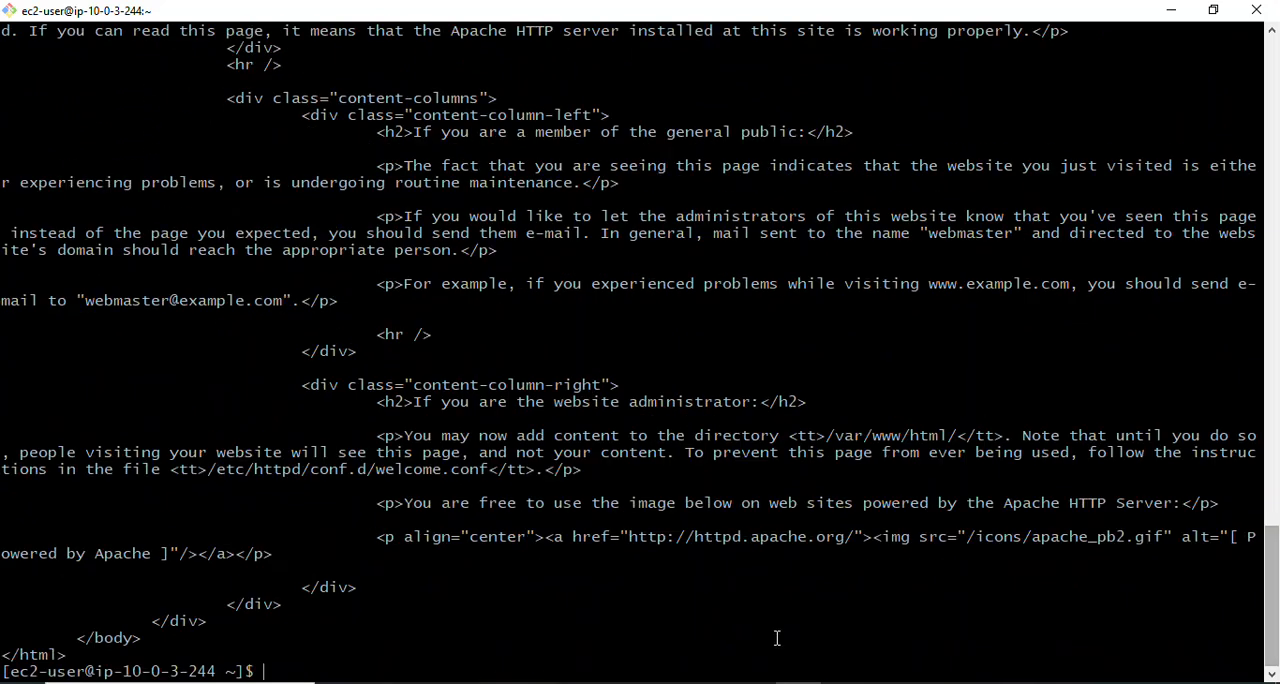
pyautogui.write('clear')
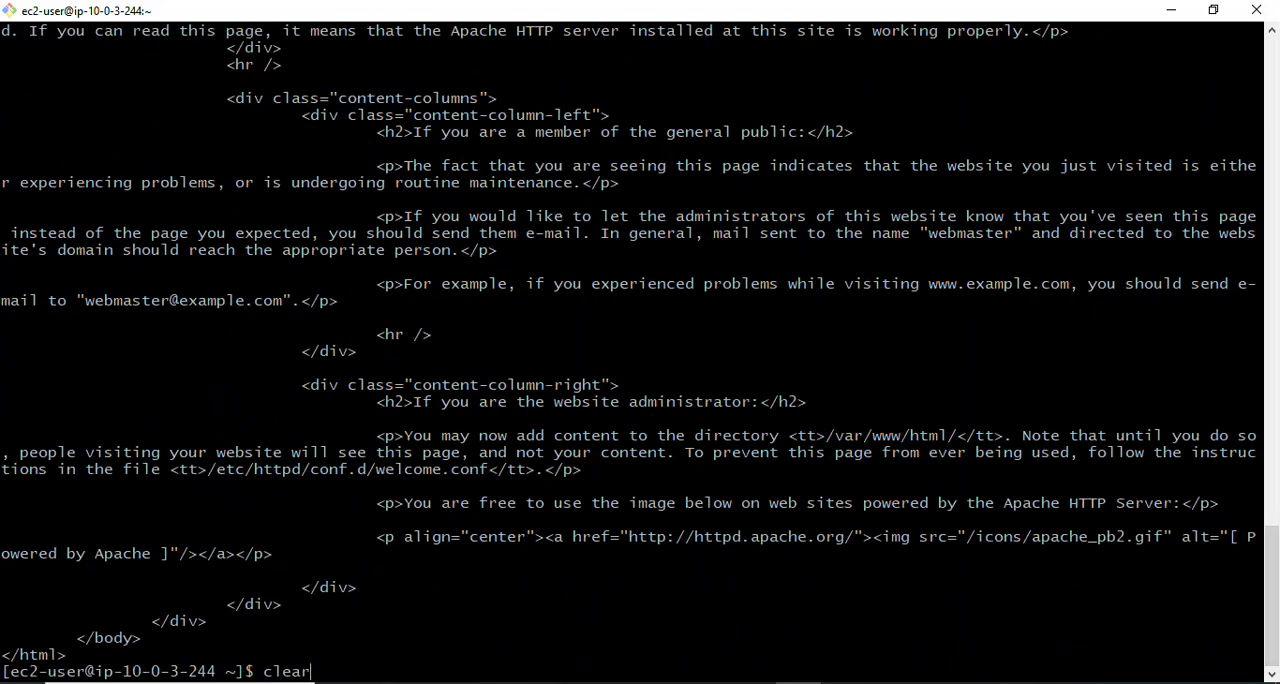
pyautogui.press('Return')
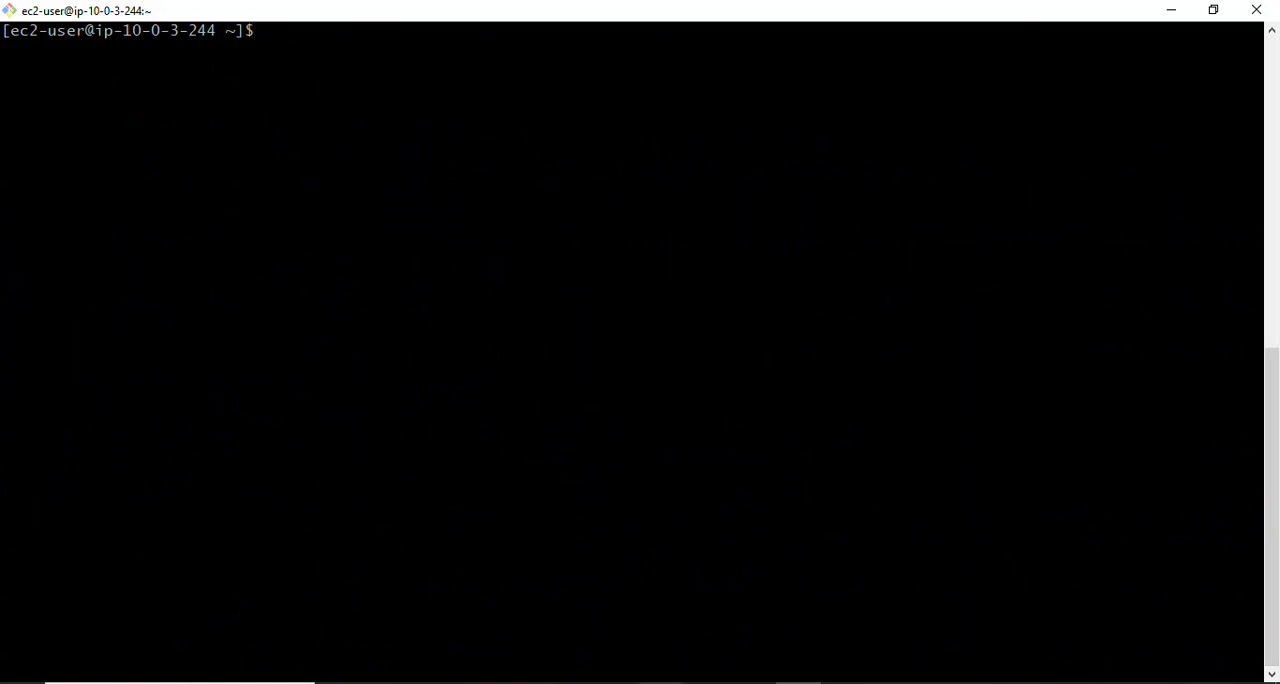
# - Copy sudo usermod -a -G apache ec2-user from the Notepad notes and run it in the app-server-1 terminal to add ec2-user to the apache group
pyautogui.click(661, 683)
pyautogui.click(456, 500)
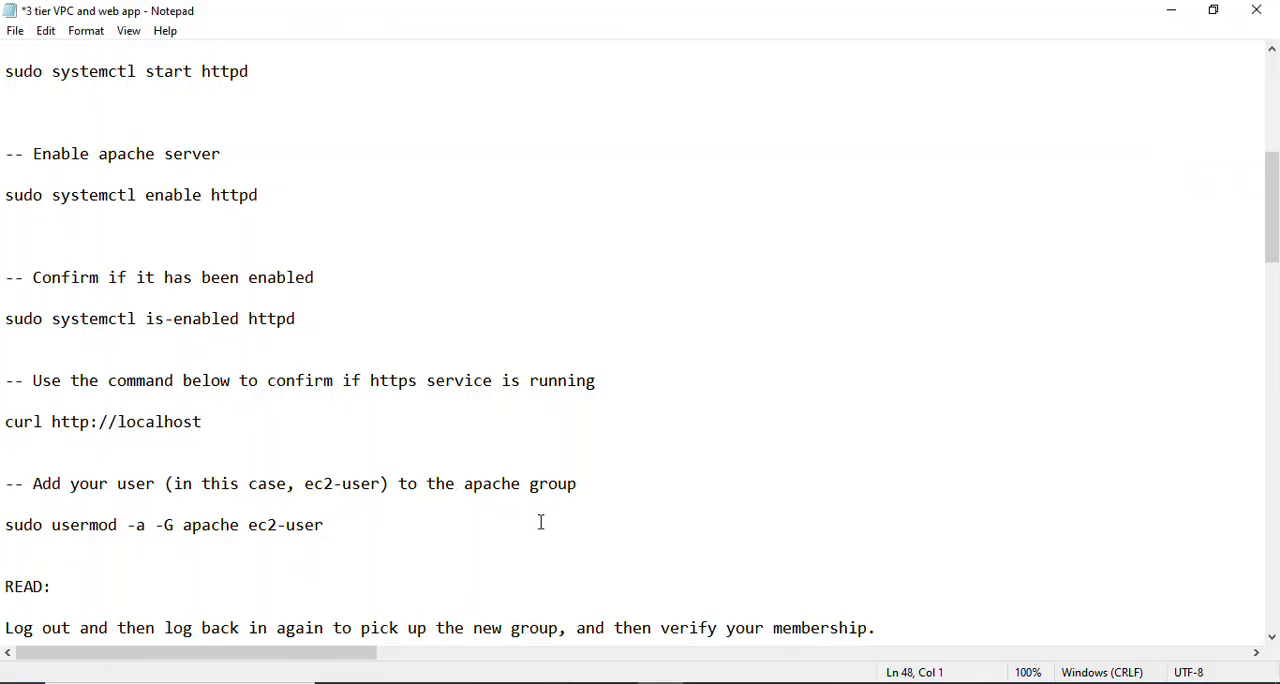
pyautogui.press('Down')
pyautogui.press('Down')
pyautogui.press('Down')
pyautogui.press('Down')
pyautogui.press('Down')
pyautogui.press('Down')
pyautogui.press('Down')
pyautogui.press('Down')
pyautogui.press('Down')
pyautogui.press('Down')
pyautogui.press('Down')
pyautogui.press('Down')
pyautogui.press('Down')
pyautogui.press('Down')
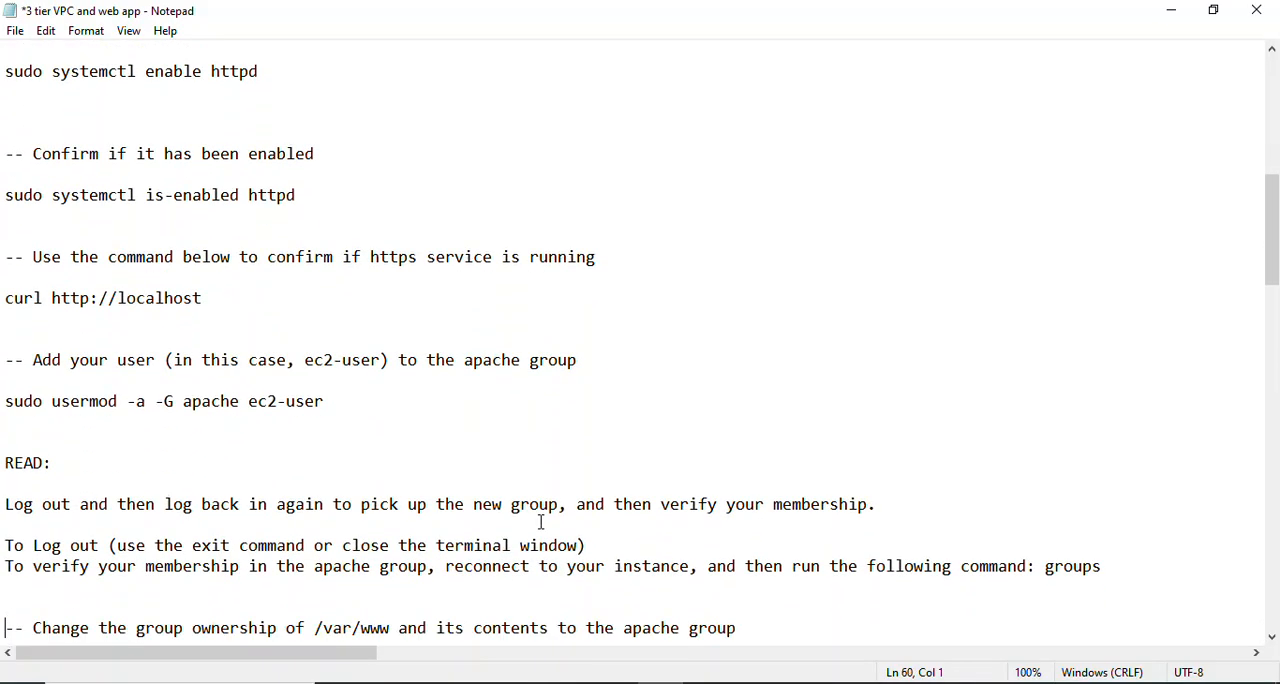
pyautogui.press('Down')
pyautogui.press('Down')
pyautogui.press('Down')
pyautogui.press('Down')
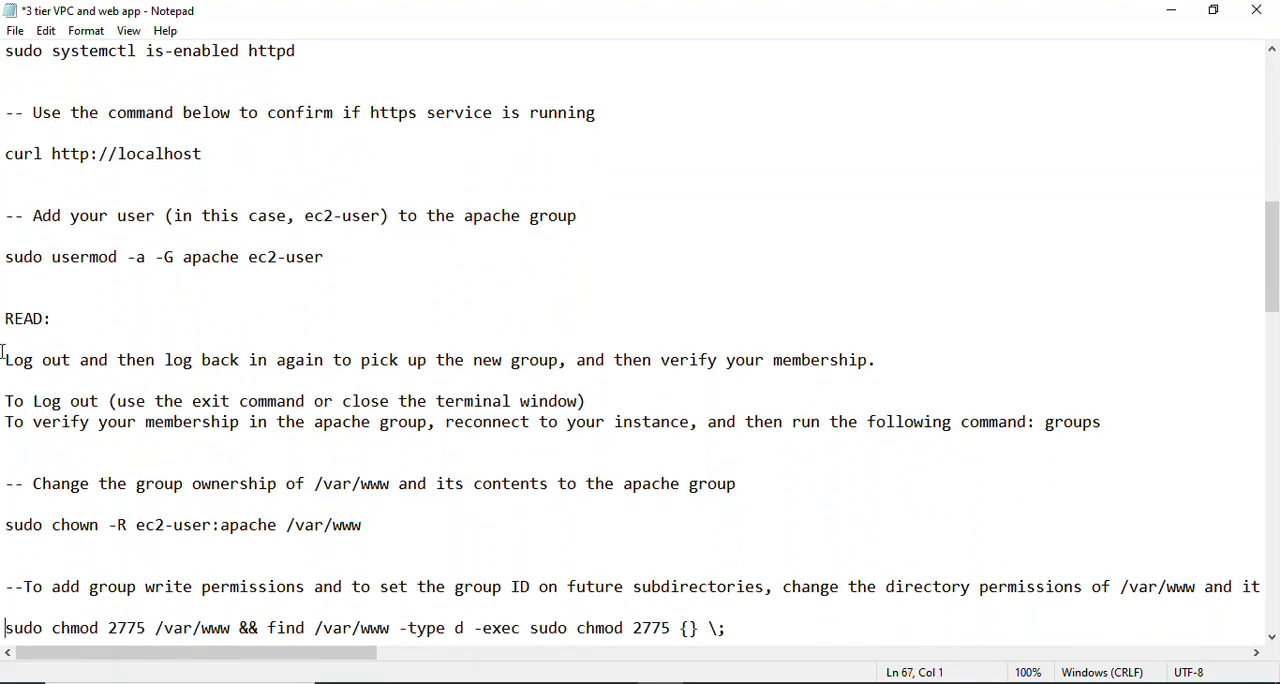
pyautogui.moveTo(330, 260); pyautogui.dragTo(4, 243)
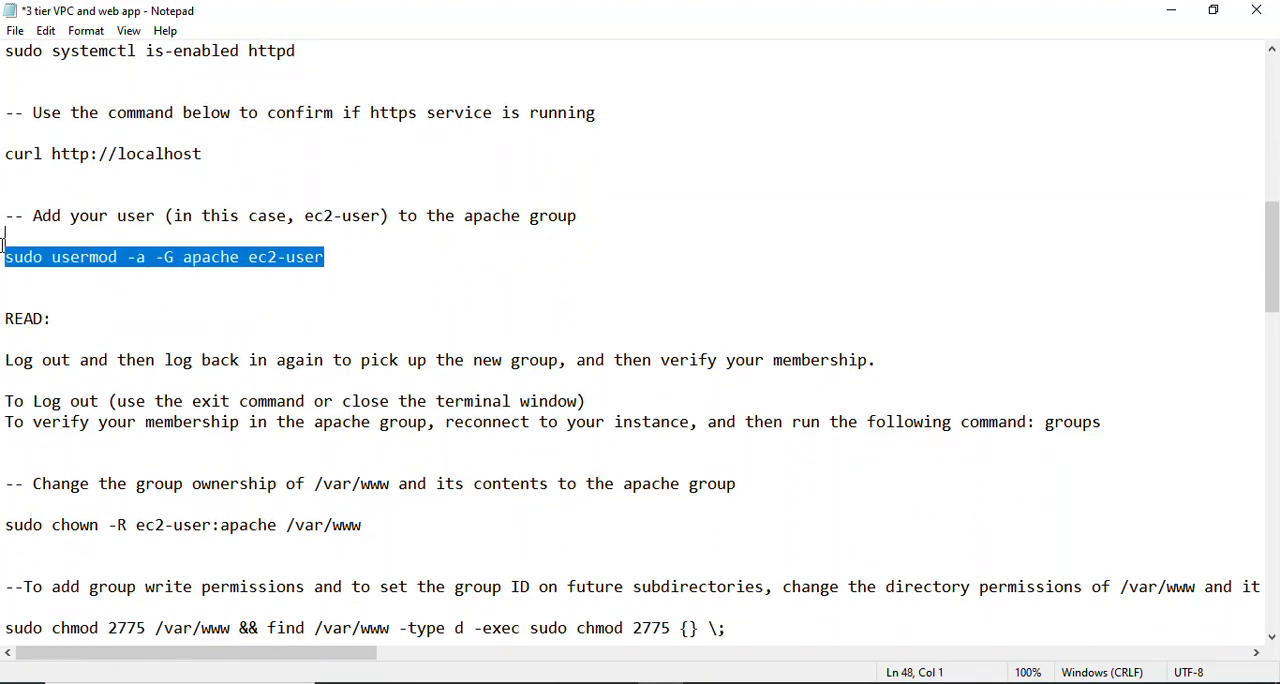
pyautogui.rightClick(120, 258)
pyautogui.click(177, 321)
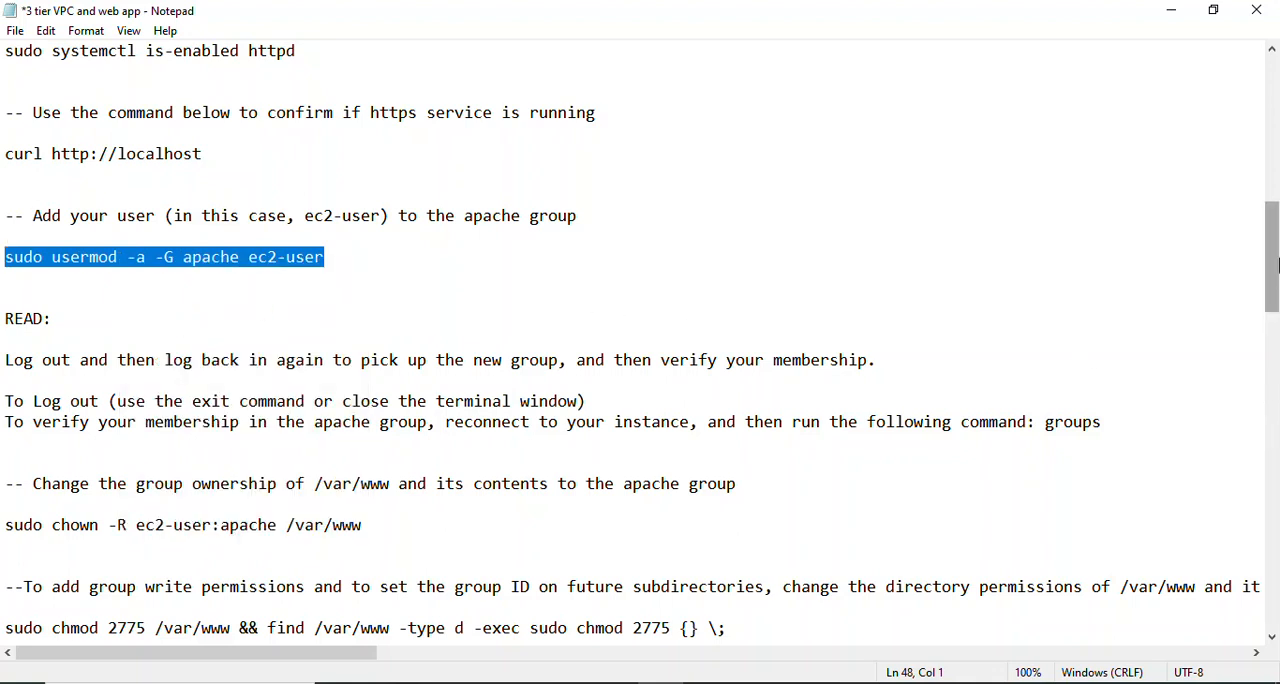
pyautogui.moveTo(1276, 262); pyautogui.dragTo(1279, 274)
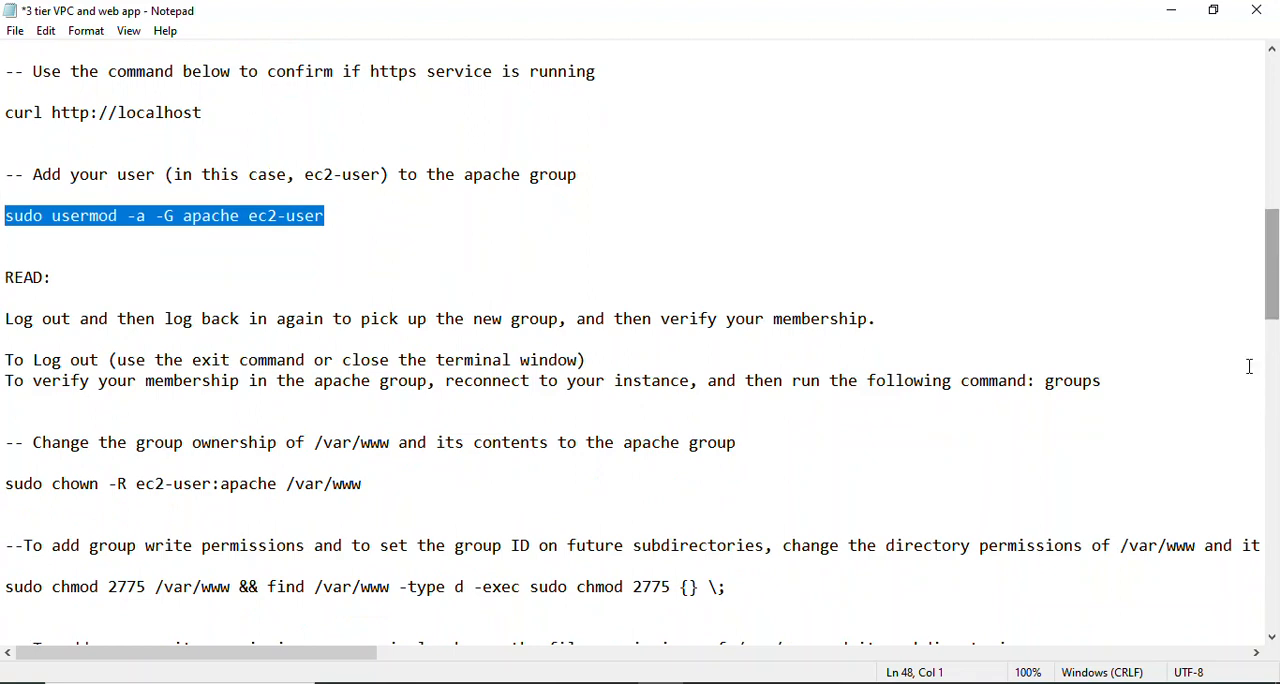
pyautogui.click(651, 680)
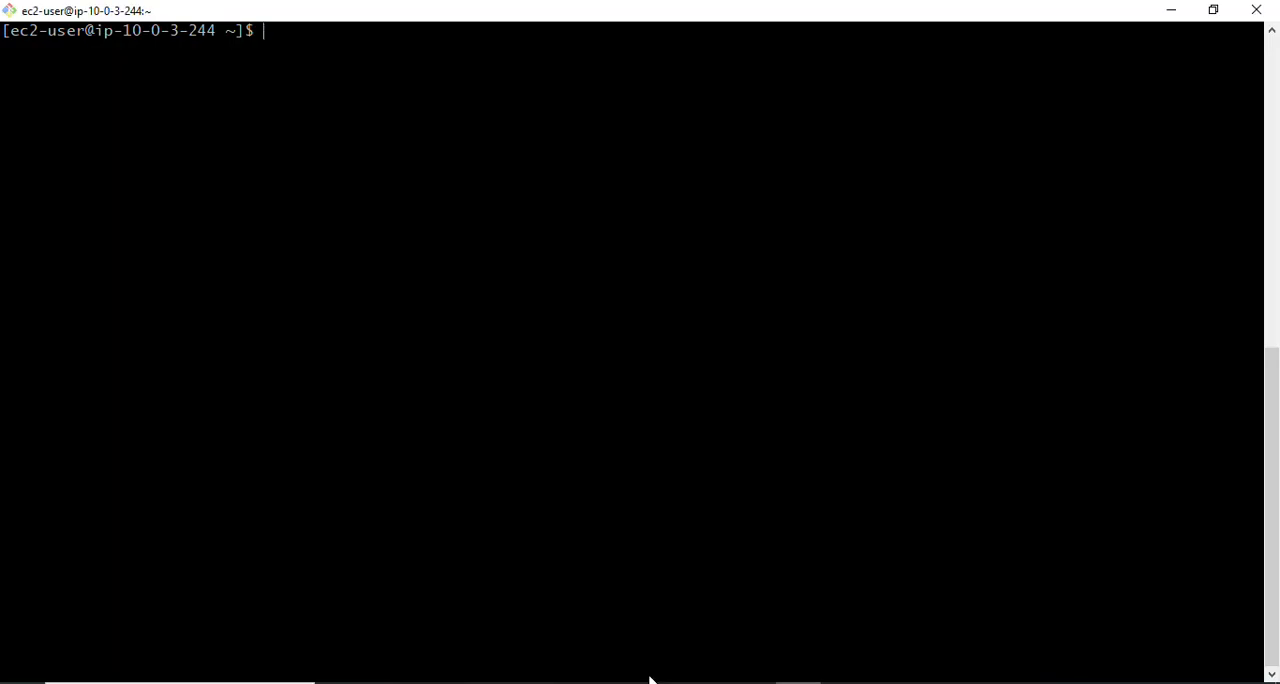
pyautogui.rightClick(301, 39)
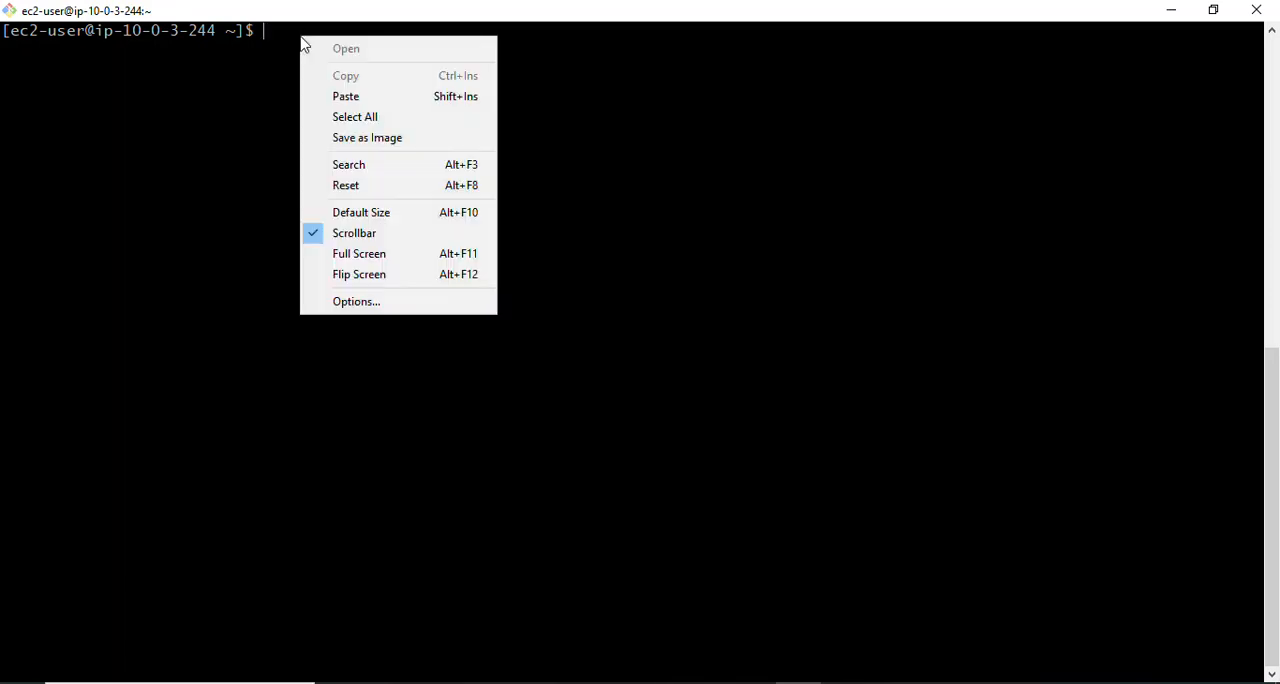
pyautogui.click(350, 97)
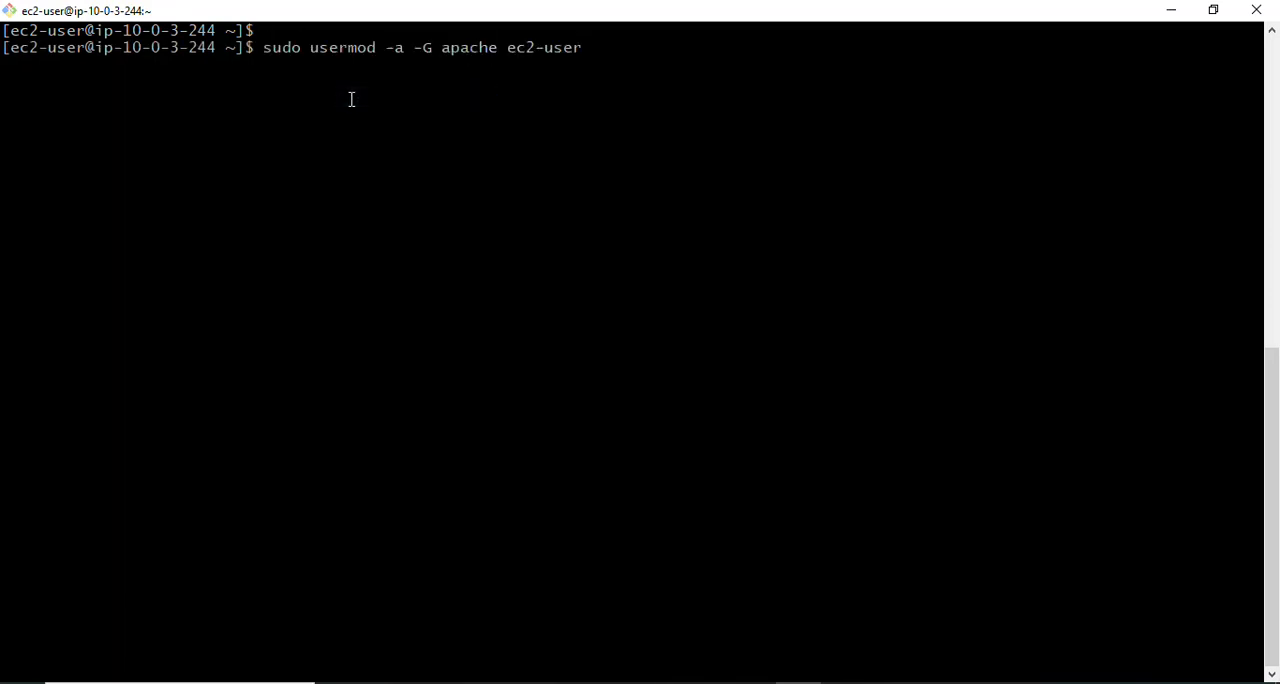
pyautogui.press('Return')
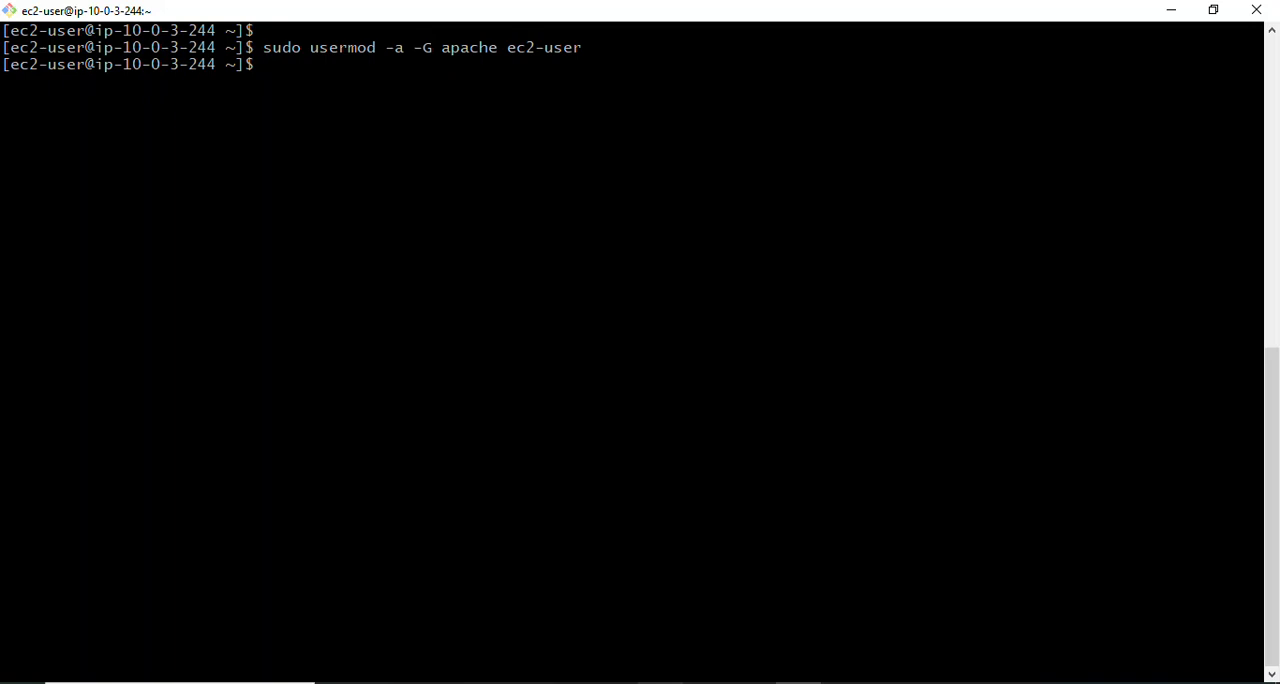
# - Read the Notepad notes on logging out, verifying apache group membership, setting /var/www ownership and permissions, and installing phpMyAdmin
pyautogui.hotkey('alt', 'Tab')
pyautogui.click(334, 456)
pyautogui.press('Down')
pyautogui.press('Down')
pyautogui.press('Down')
pyautogui.press('Down')
pyautogui.press('Down')
pyautogui.press('Down')
pyautogui.press('Down')
pyautogui.press('Down')
pyautogui.press('Down')
pyautogui.press('Down')
pyautogui.press('Down')
pyautogui.press('Down')
pyautogui.press('Down')
pyautogui.press('Down')
pyautogui.press('Down')
pyautogui.press('Down')
pyautogui.press('Down')
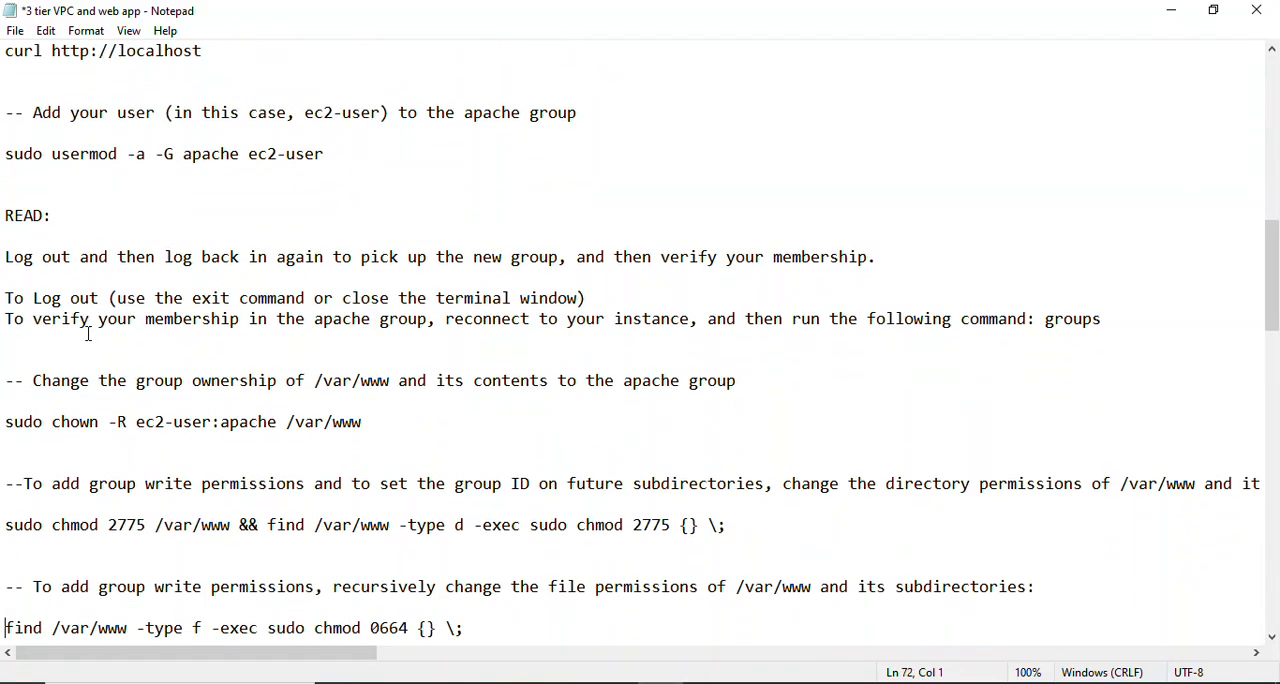
pyautogui.press('Down')
pyautogui.press('Down')
pyautogui.press('Down')
pyautogui.press('Down')
pyautogui.press('Down')
pyautogui.press('Down')
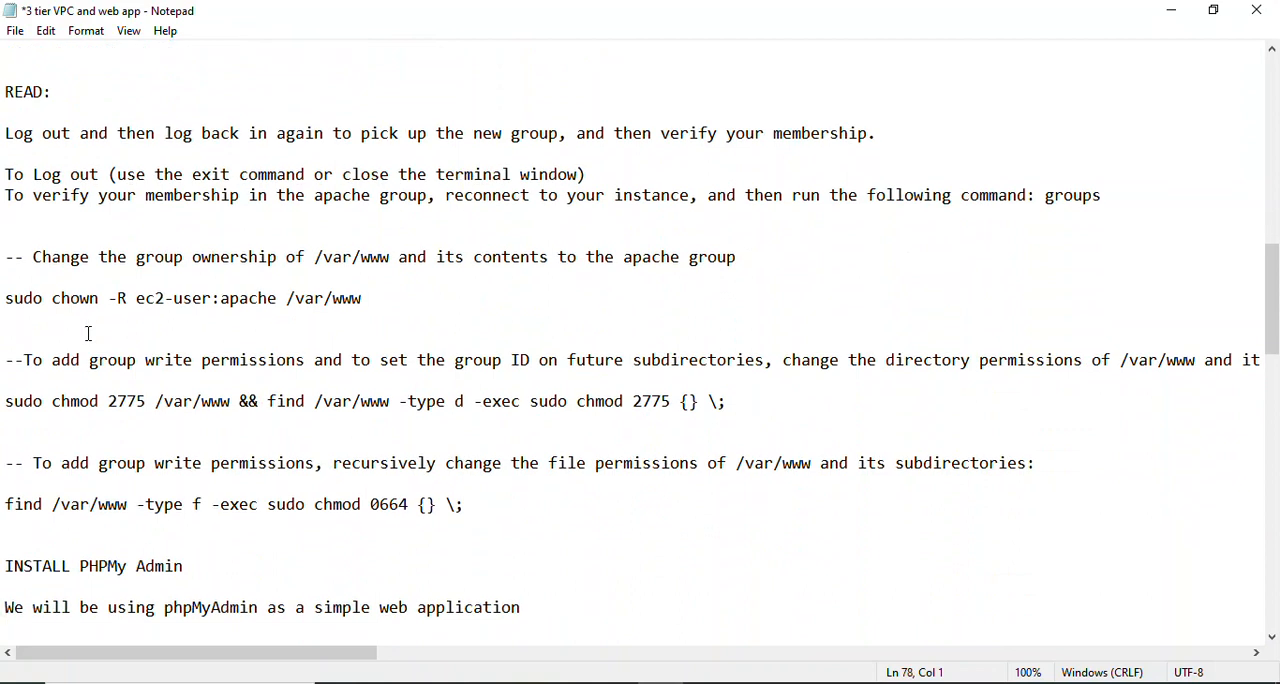
pyautogui.press('Down')
pyautogui.press('Down')
pyautogui.press('Down')
pyautogui.press('Down')
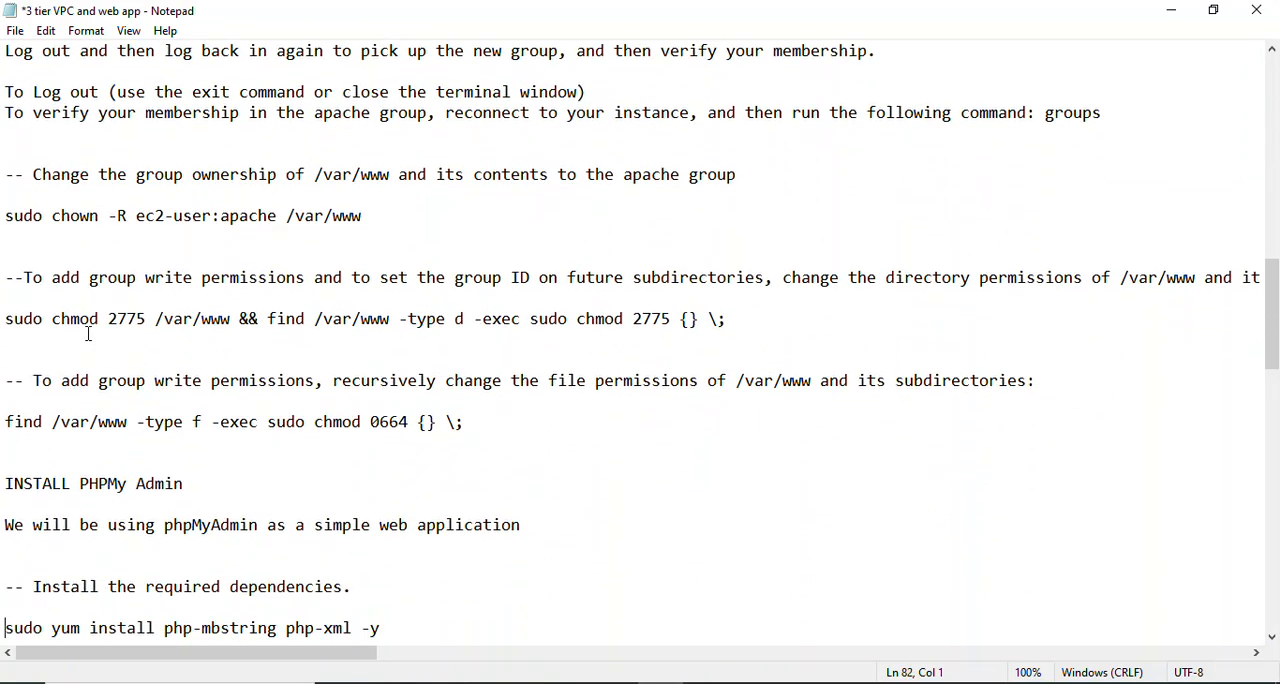
pyautogui.press('Down')
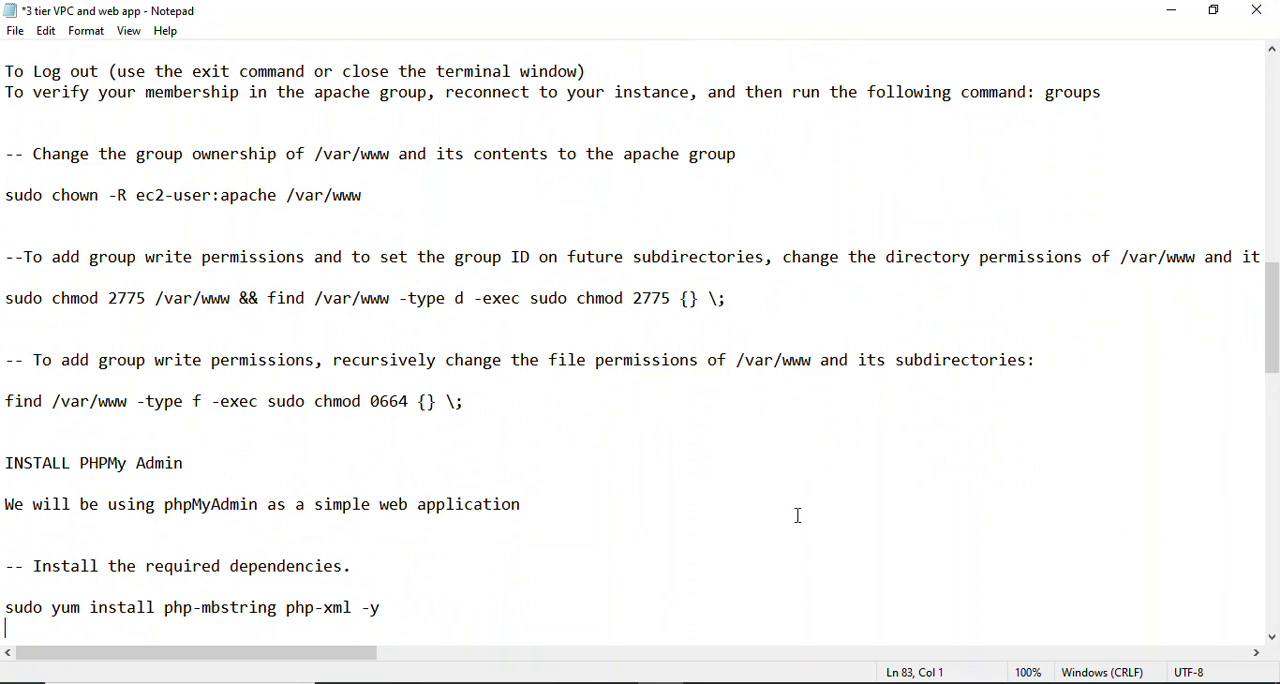
# - Log out of app-server-1 with the exit command in the terminal, returning to the bastion host session
pyautogui.click(800, 683)
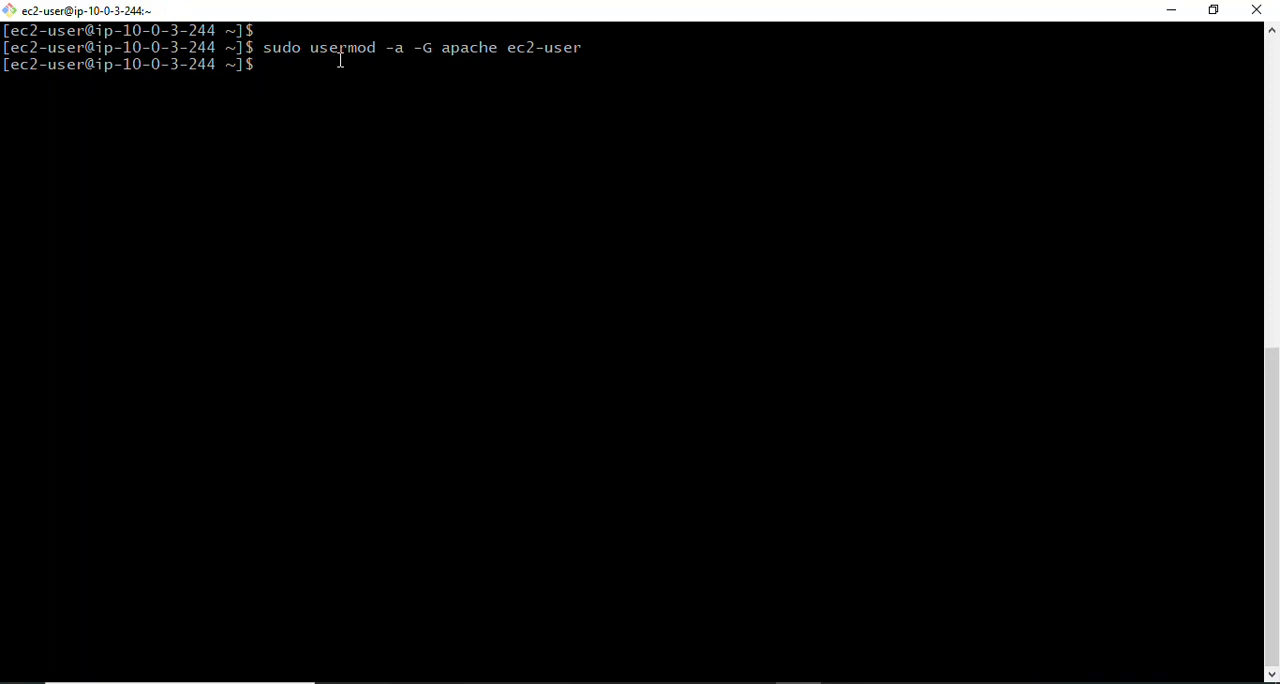
pyautogui.write('exit')
pyautogui.press('Return')
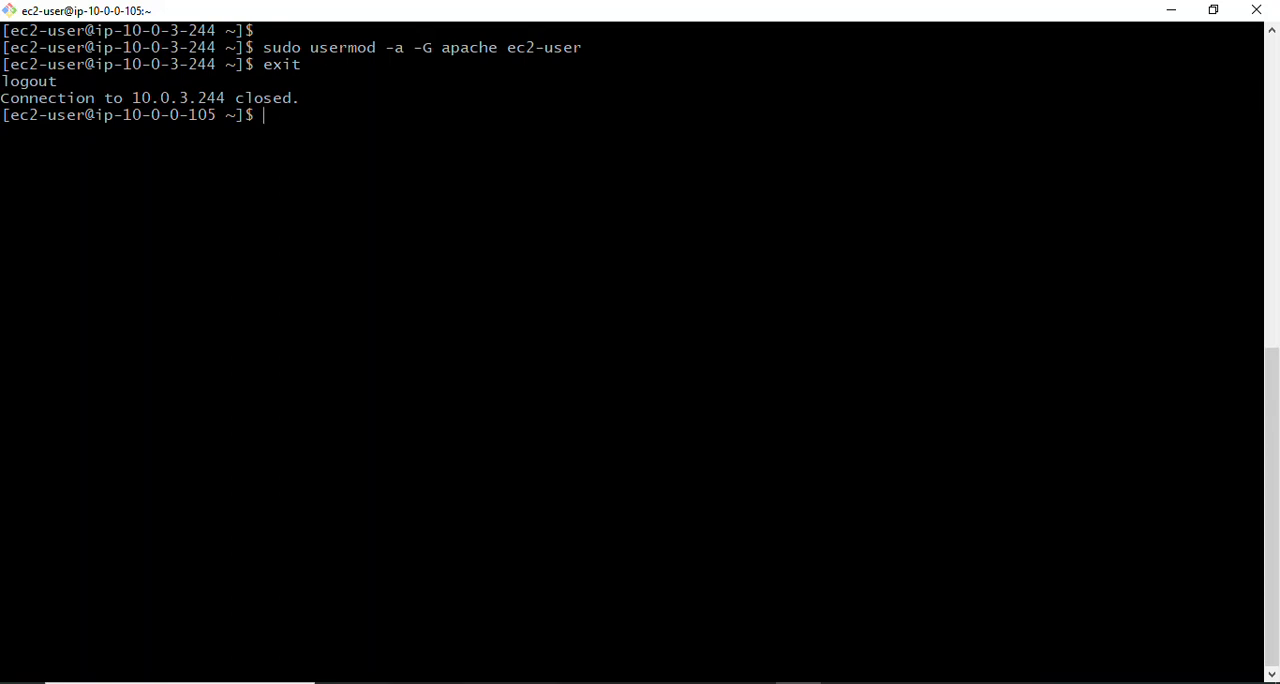
pyautogui.press('Up')
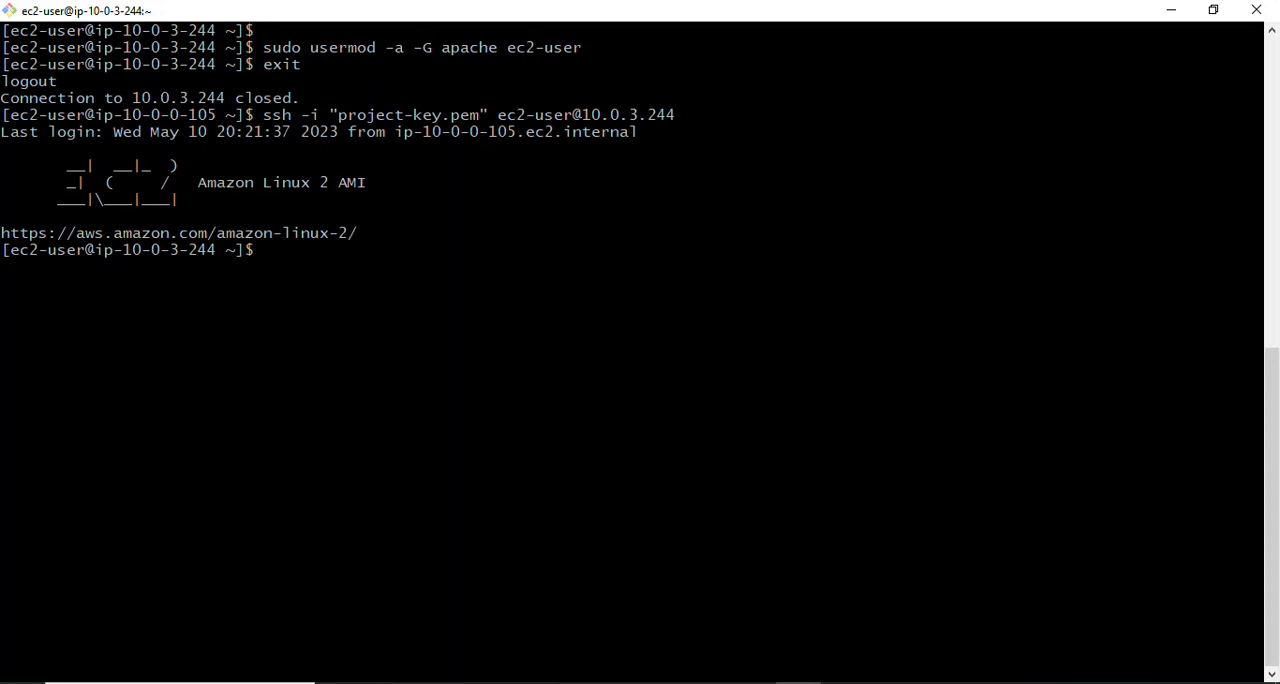
pyautogui.write('clear')
pyautogui.press('Return')
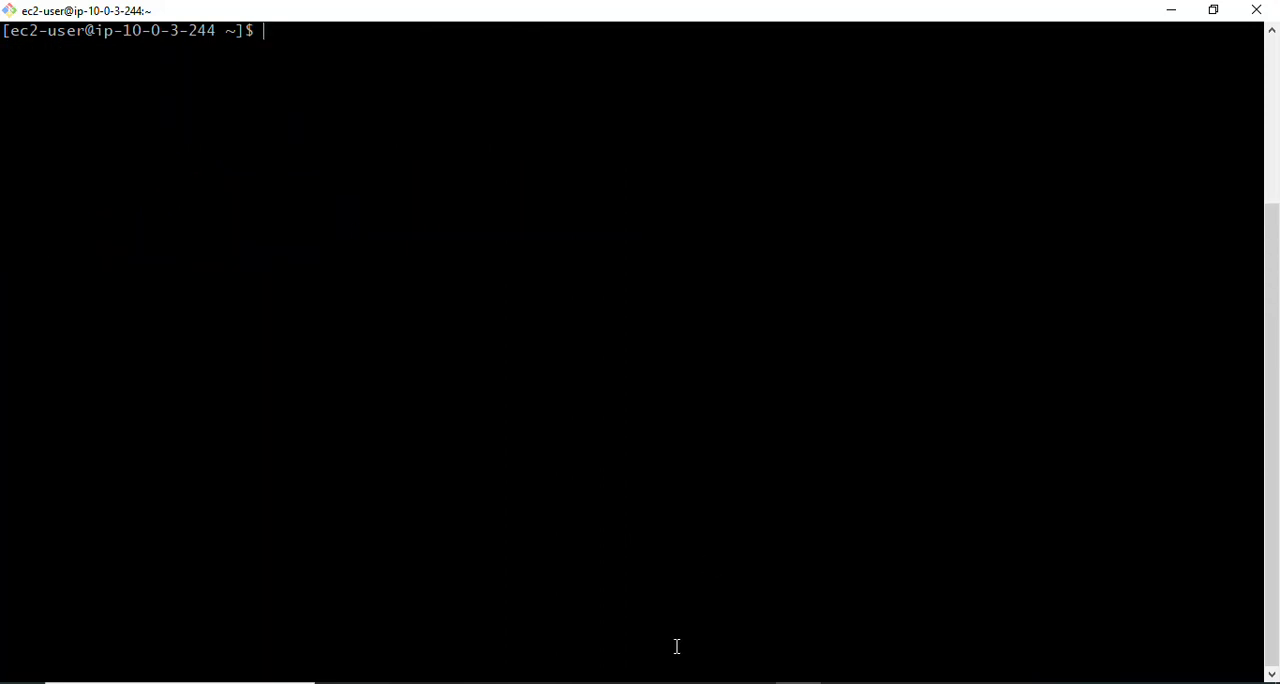
# - Copy sudo chown -R ec2-user:apache /var/www from the Notepad notes and run it in the app-server-1 terminal
pyautogui.hotkey('alt', 'Tab')
pyautogui.click(392, 532)
pyautogui.click(155, 403)
pyautogui.click(47, 333)
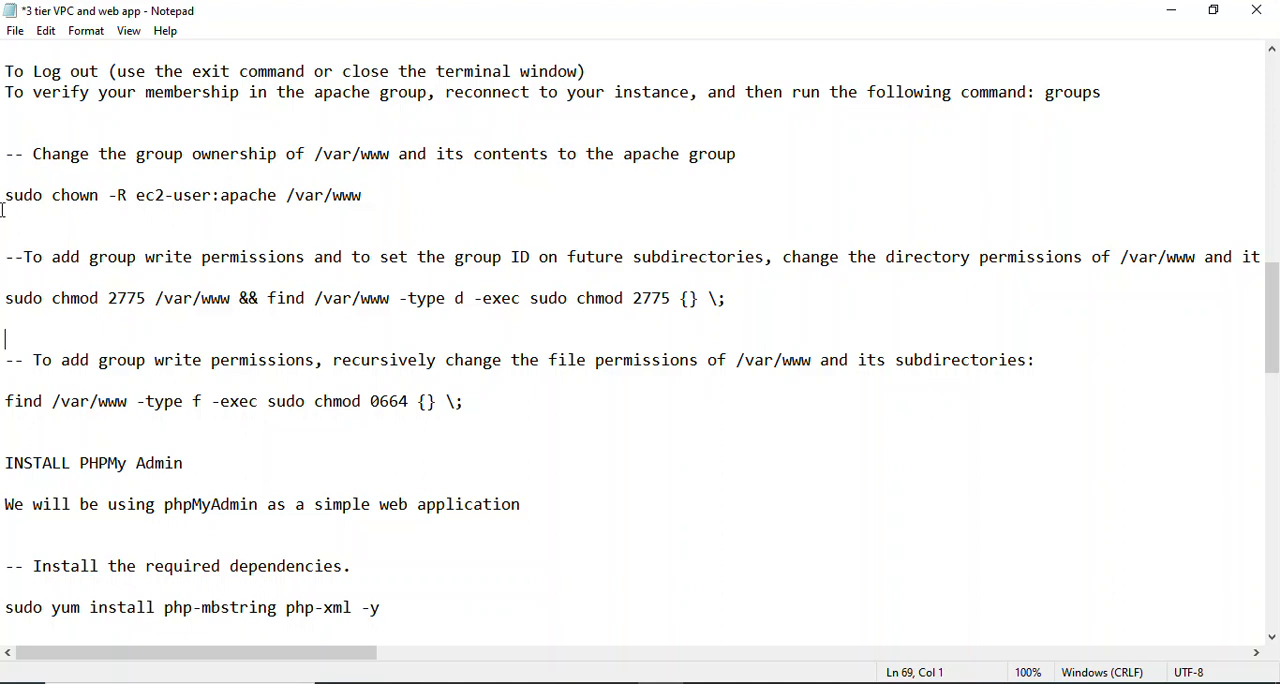
pyautogui.click(249, 137)
pyautogui.click(447, 190)
pyautogui.press('Down')
pyautogui.press('Down')
pyautogui.press('Down')
pyautogui.press('Down')
pyautogui.press('Down')
pyautogui.press('Down')
pyautogui.press('Down')
pyautogui.press('Down')
pyautogui.press('Down')
pyautogui.press('Down')
pyautogui.press('Down')
pyautogui.press('Down')
pyautogui.press('Down')
pyautogui.click(4, 197)
pyautogui.keyDown('shift'); pyautogui.click(405, 196); pyautogui.keyUp('shift')
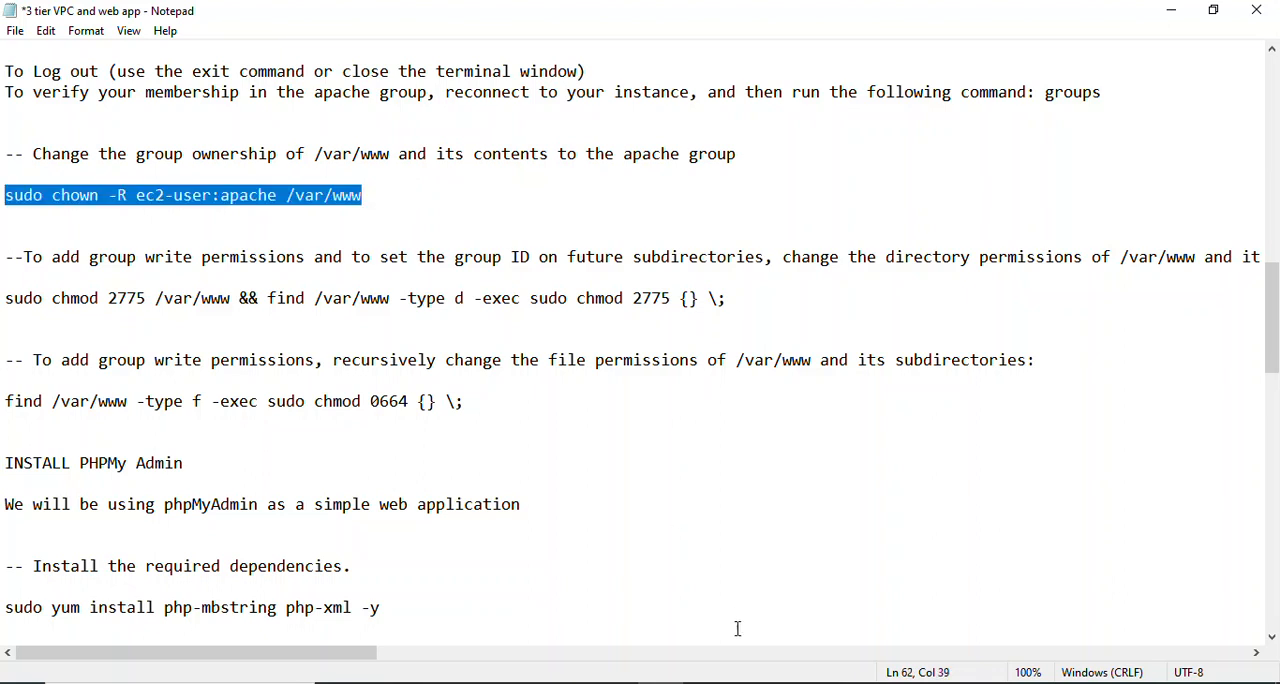
pyautogui.click(795, 682)
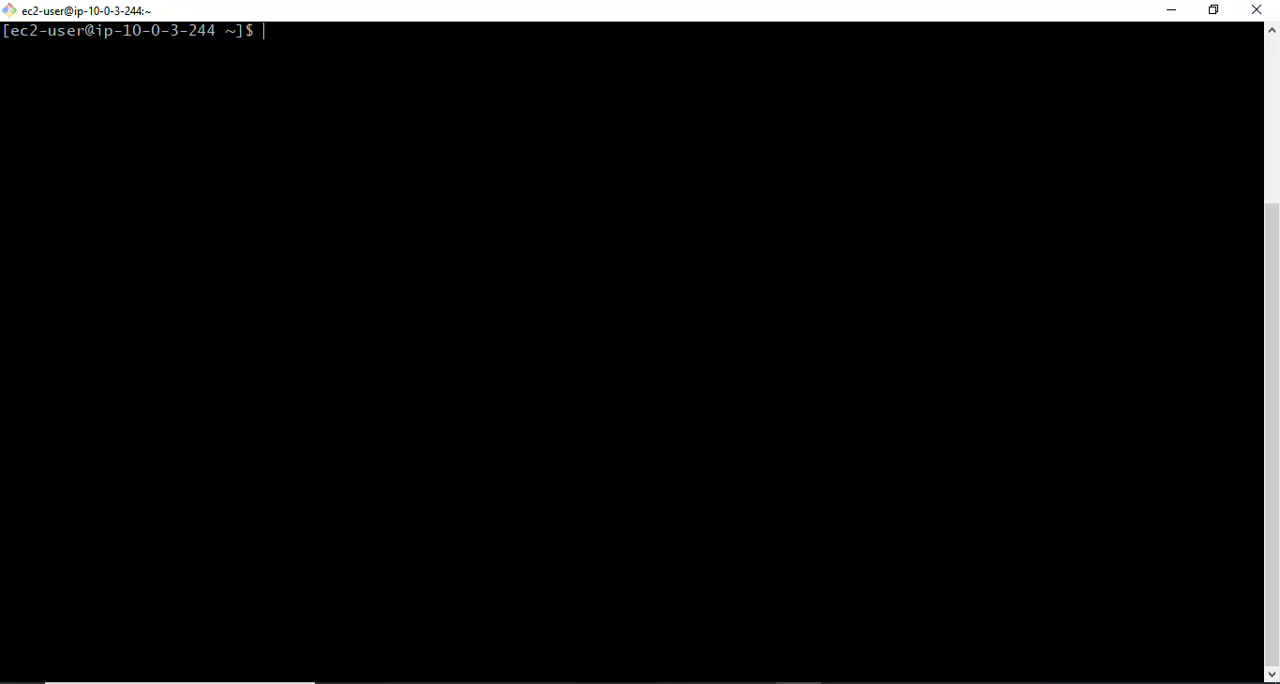
pyautogui.rightClick(445, 45)
pyautogui.click(496, 110)
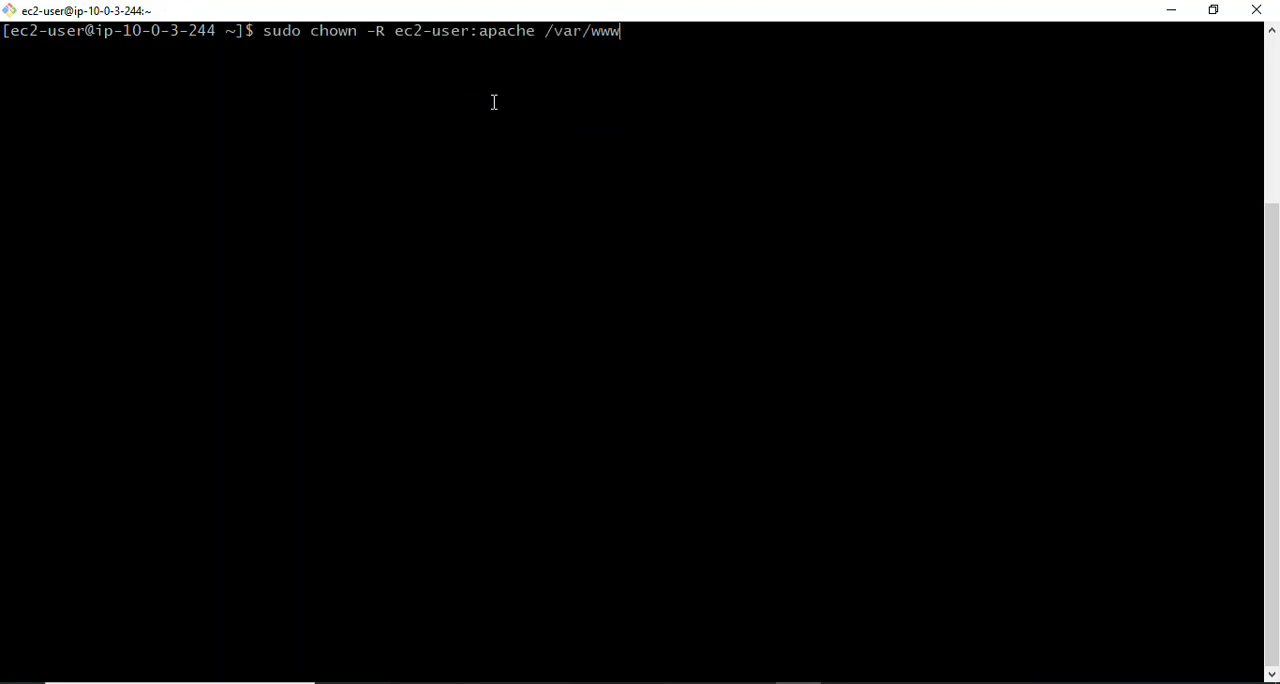
pyautogui.press('Return')
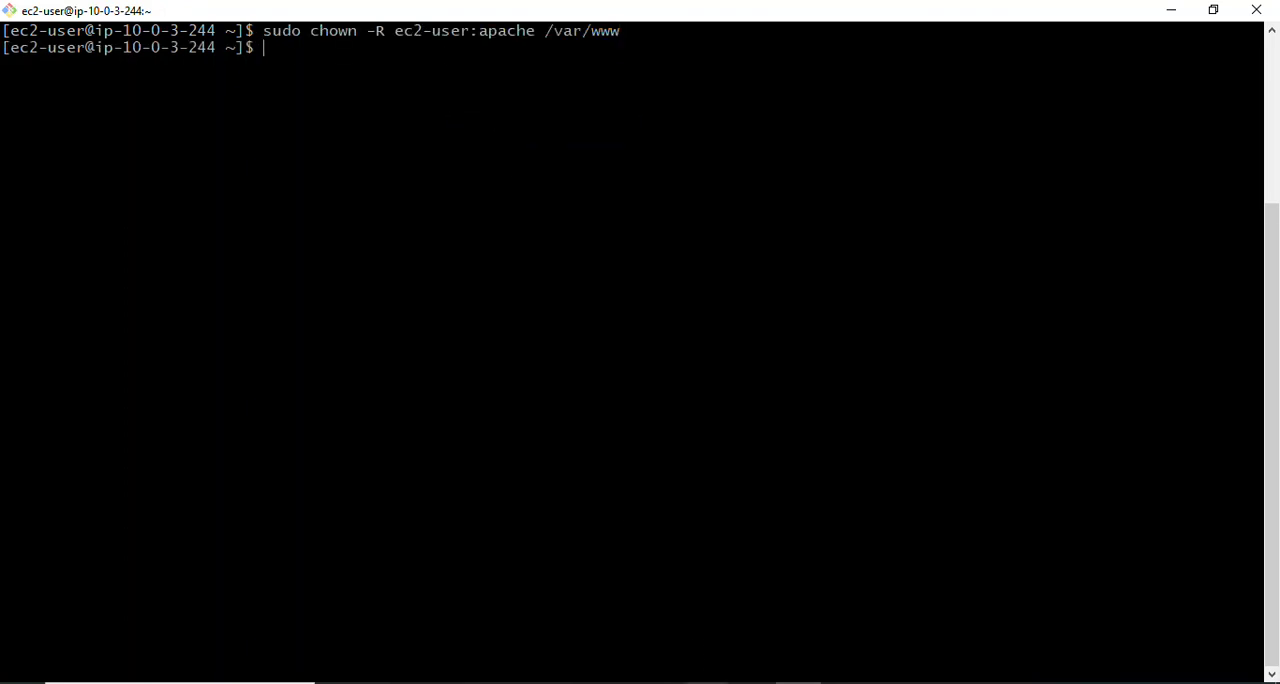
# - Copy sudo chmod 2775 /var/www && find /var/www -type d -exec sudo chmod 2775 {} \; from the Notepad notes and run it in the app-server-1 terminal
pyautogui.click(660, 682)
pyautogui.click(90, 282)
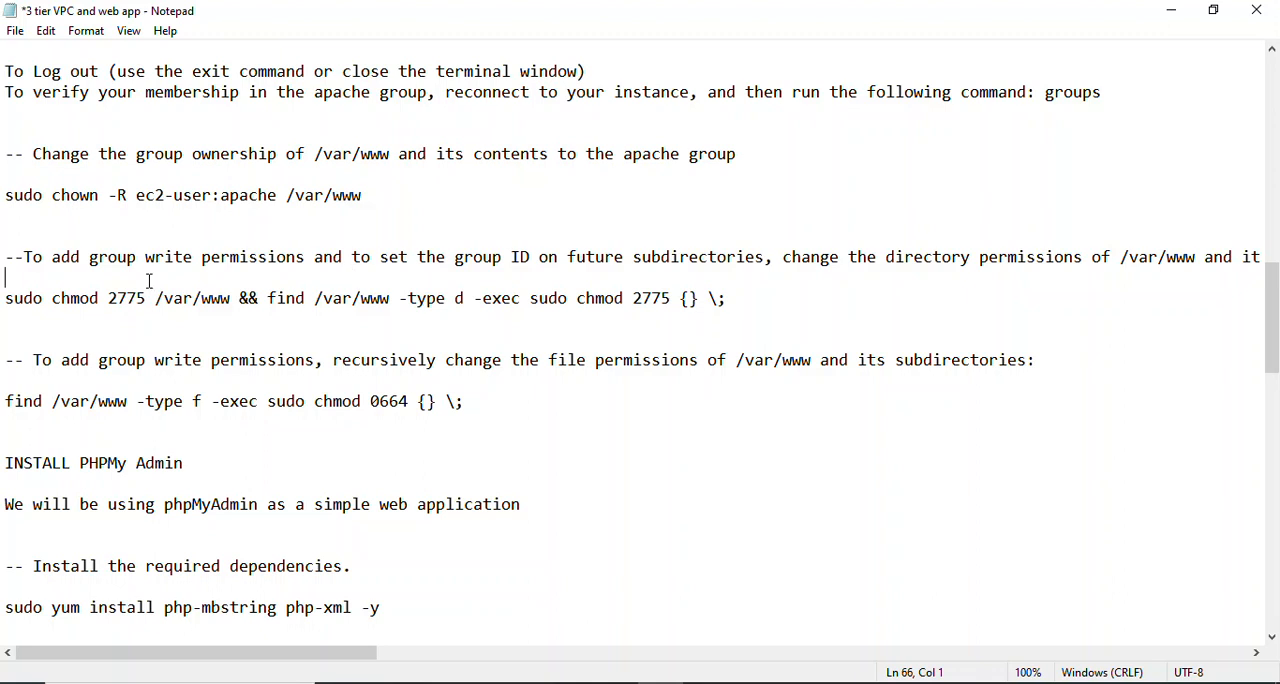
pyautogui.moveTo(5, 289); pyautogui.dragTo(816, 328)
pyautogui.hotkey('ctrl', 'c')
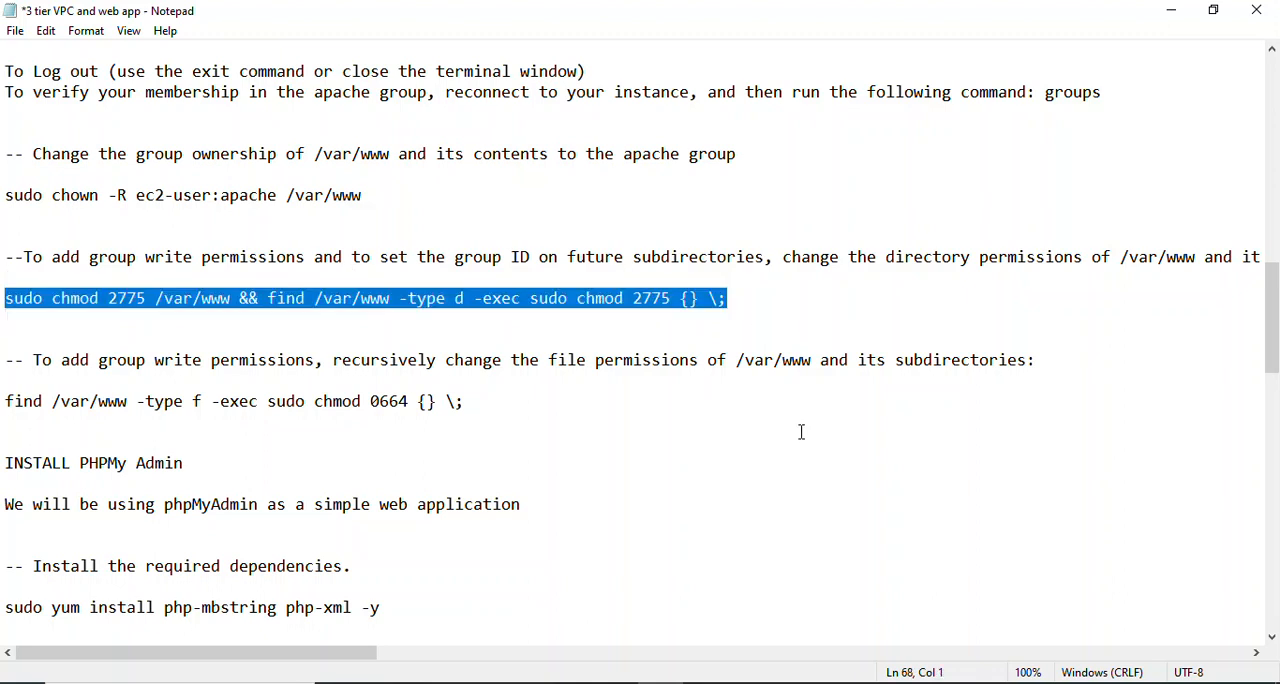
pyautogui.click(798, 682)
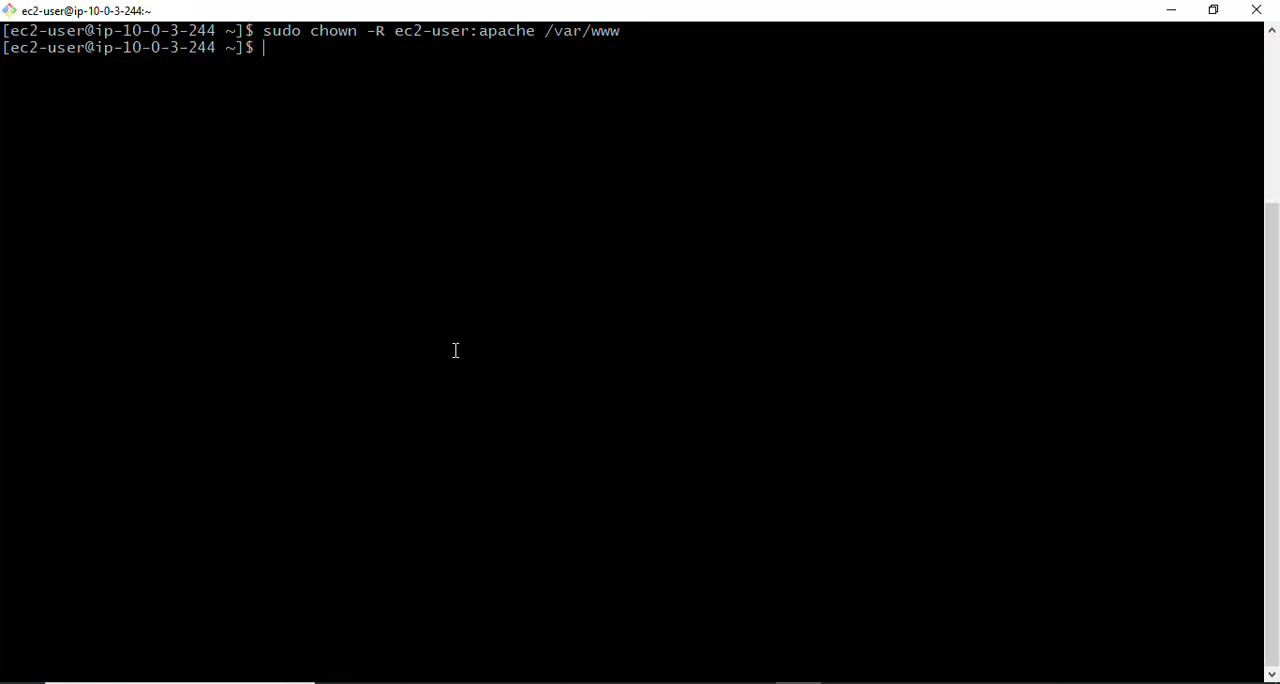
pyautogui.rightClick(293, 60)
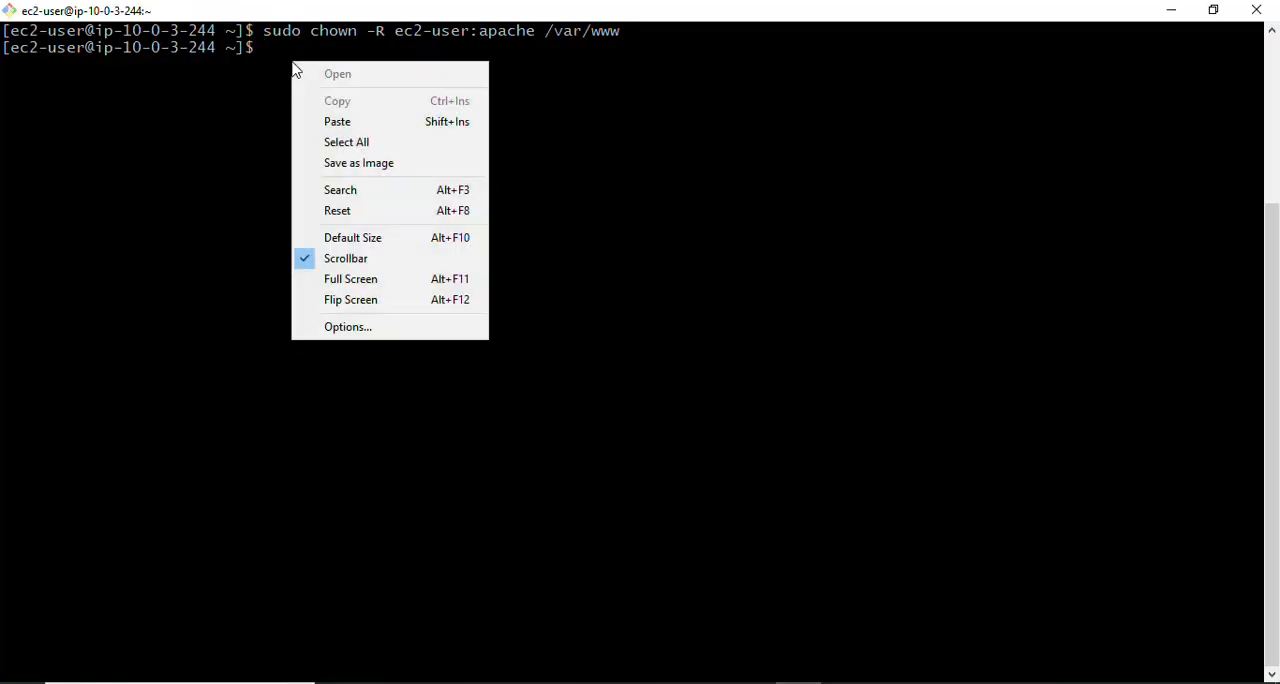
pyautogui.click(333, 122)
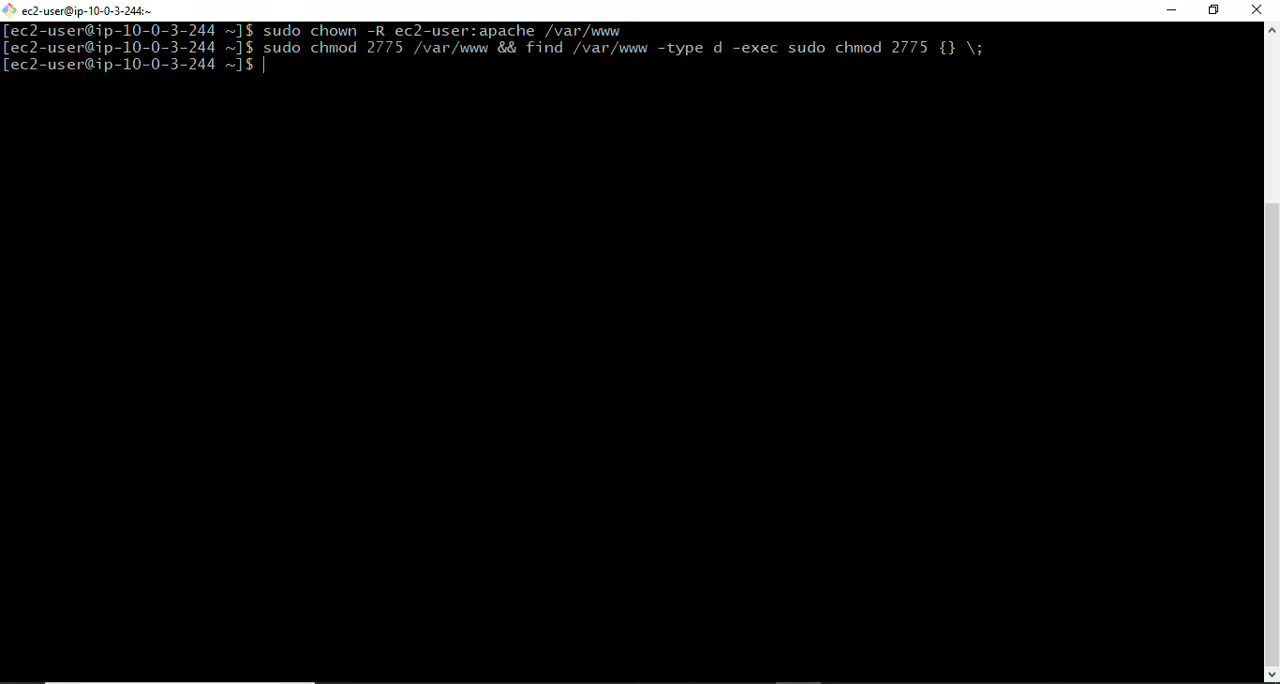
# - Copy find /var/www -type f -exec sudo chmod 0664 {} \; from the Notepad notes, run it in the app-server-1 terminal, and clear the screen
pyautogui.click(661, 678)
pyautogui.click(367, 422)
pyautogui.click(111, 383)
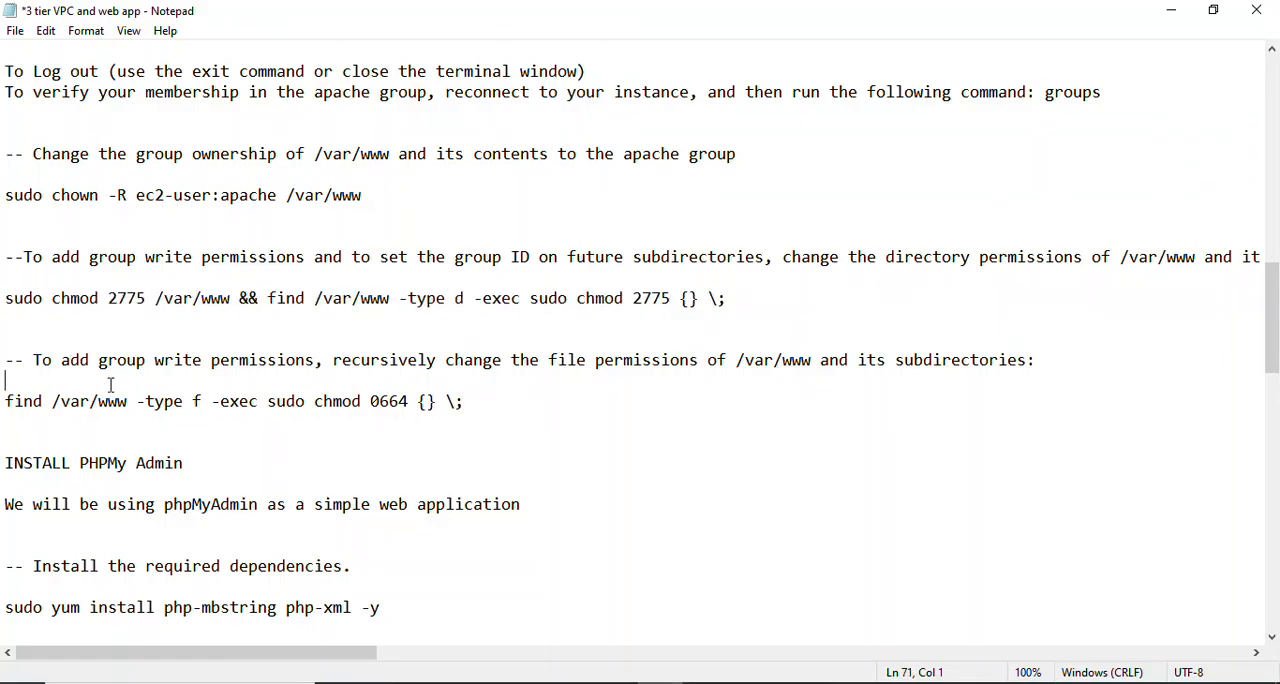
pyautogui.click(155, 399)
pyautogui.press('Up')
pyautogui.moveTo(3, 395); pyautogui.dragTo(510, 406)
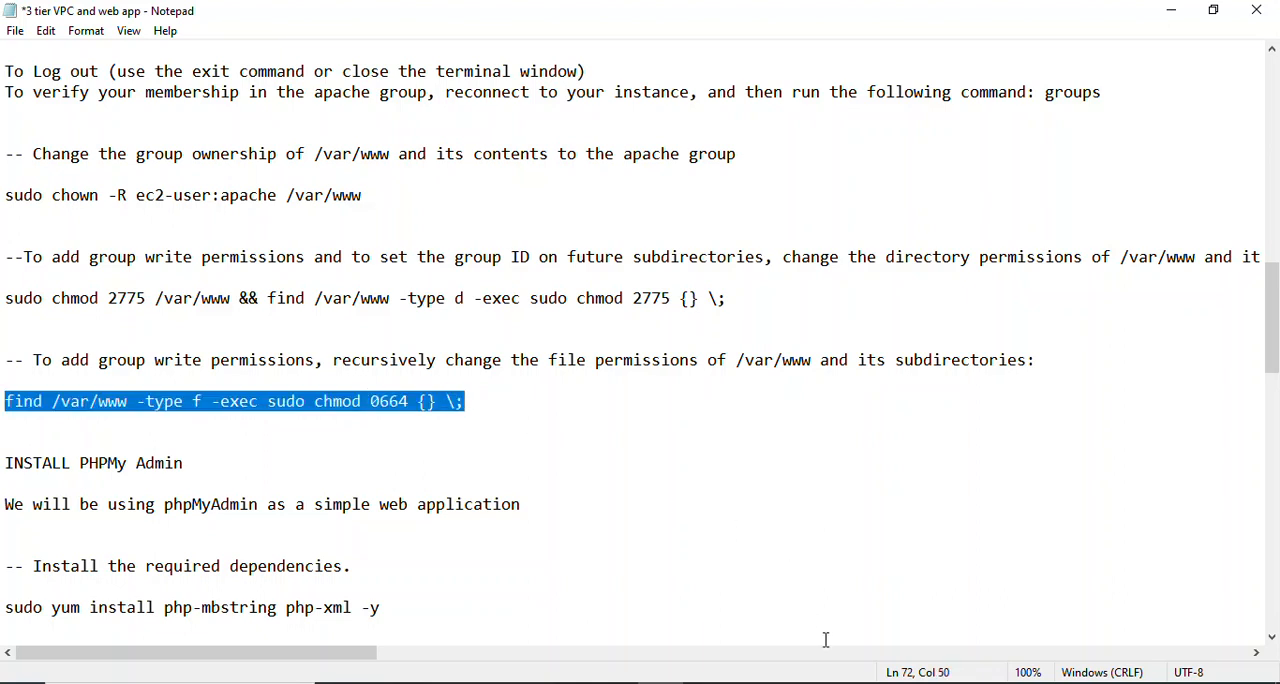
pyautogui.click(798, 682)
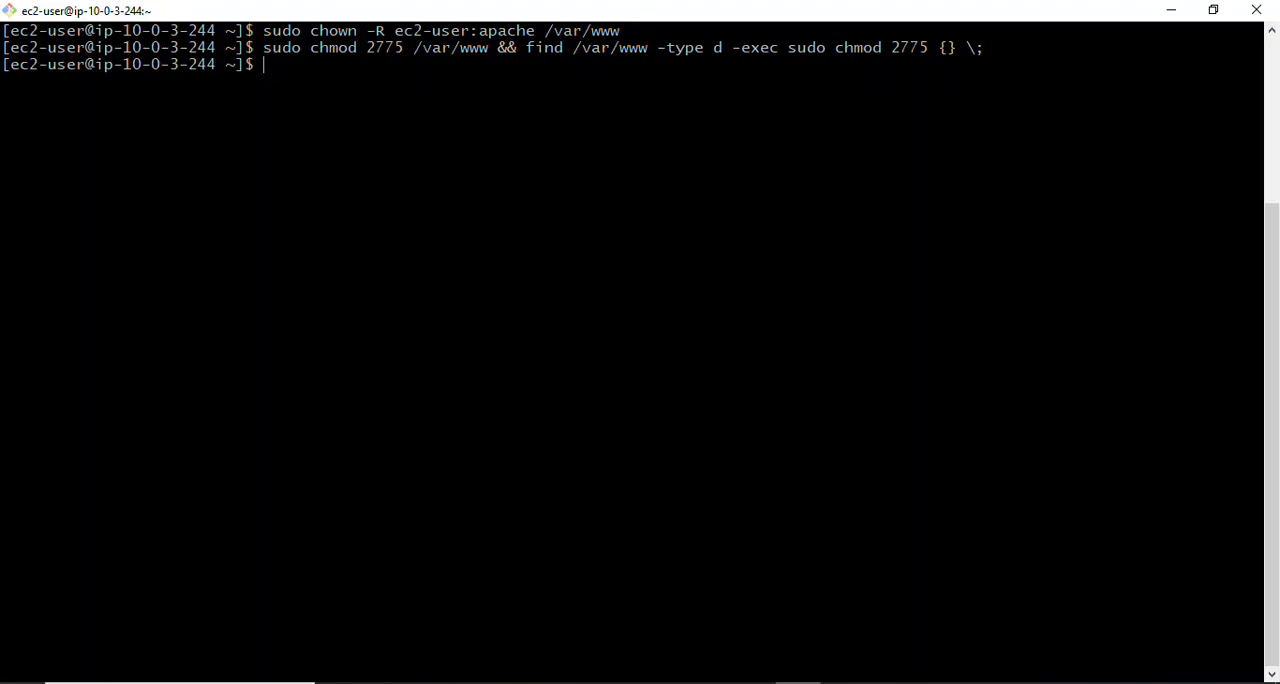
pyautogui.rightClick(370, 84)
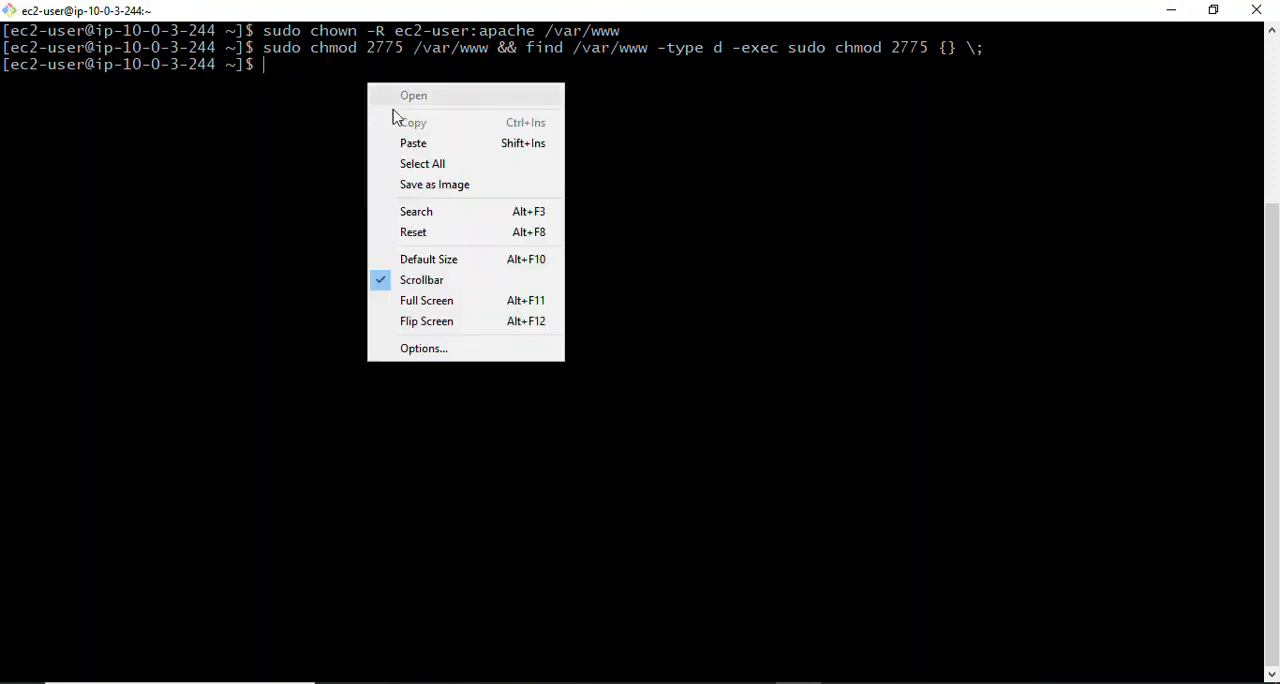
pyautogui.click(424, 143)
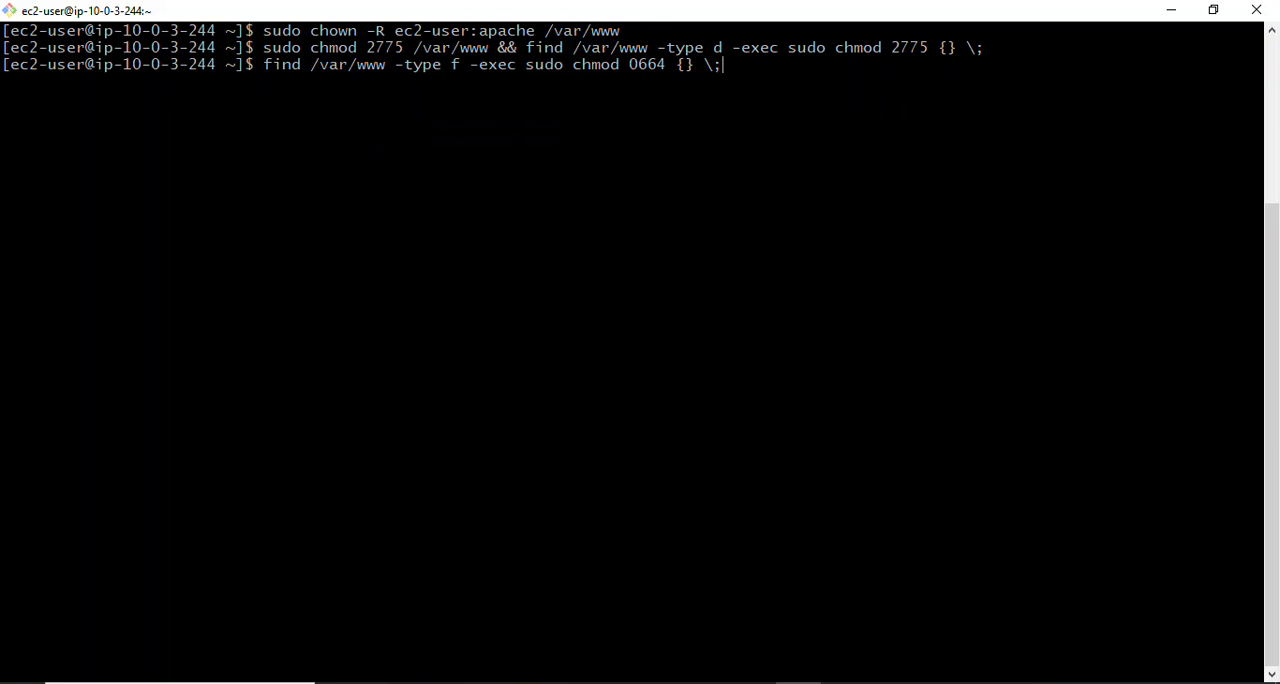
pyautogui.press('Return')
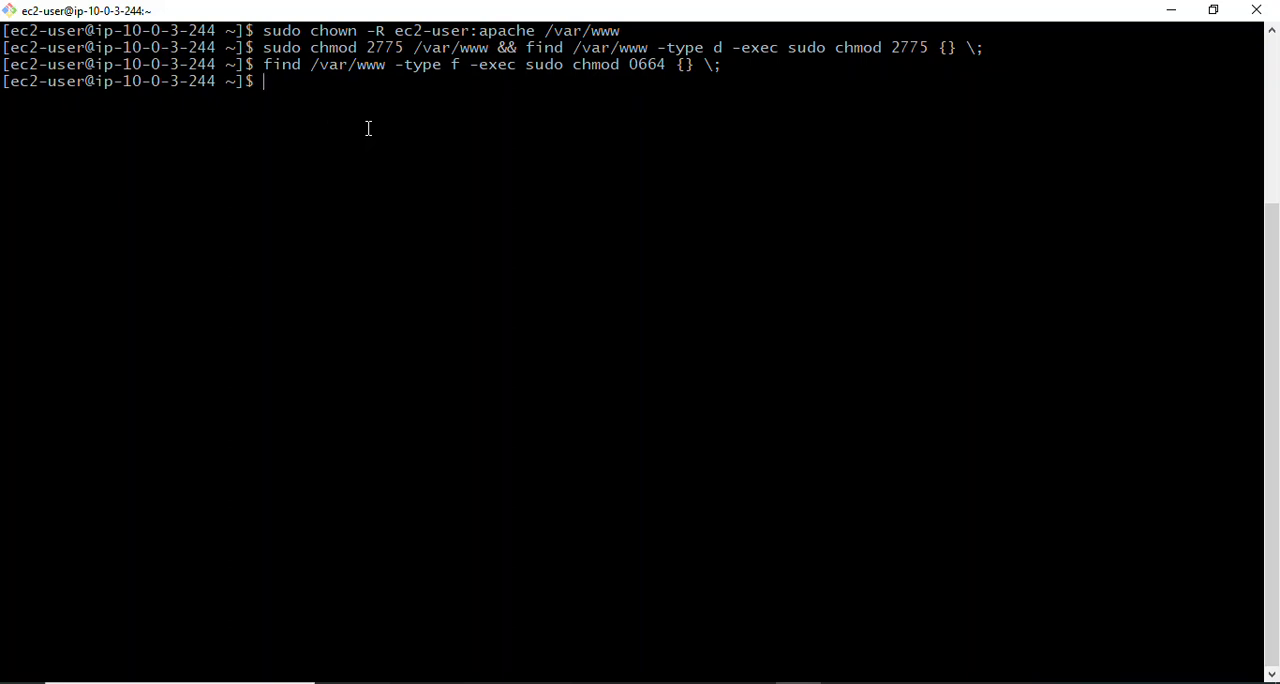
pyautogui.write('clear')
pyautogui.press('Return')
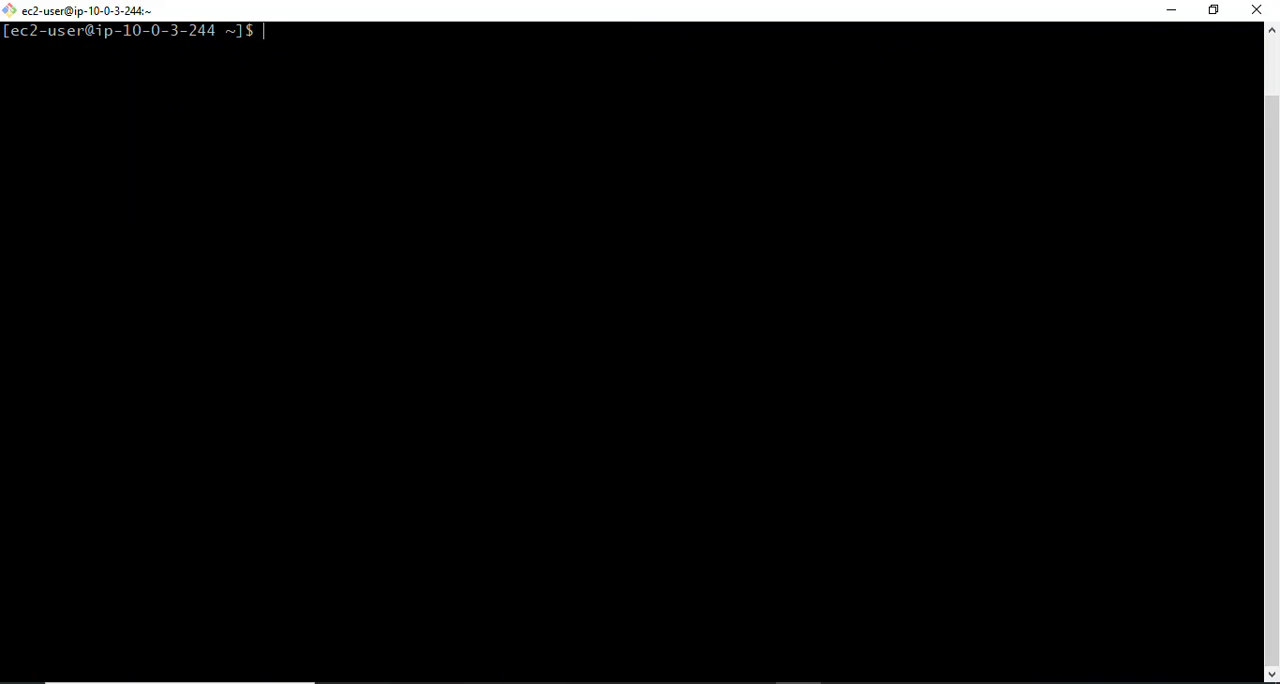
# - Copy sudo yum install php-mbstring php-xml -y from the Notepad notes and run it in the app-server-1 terminal to install the phpMyAdmin dependencies
pyautogui.click(660, 683)
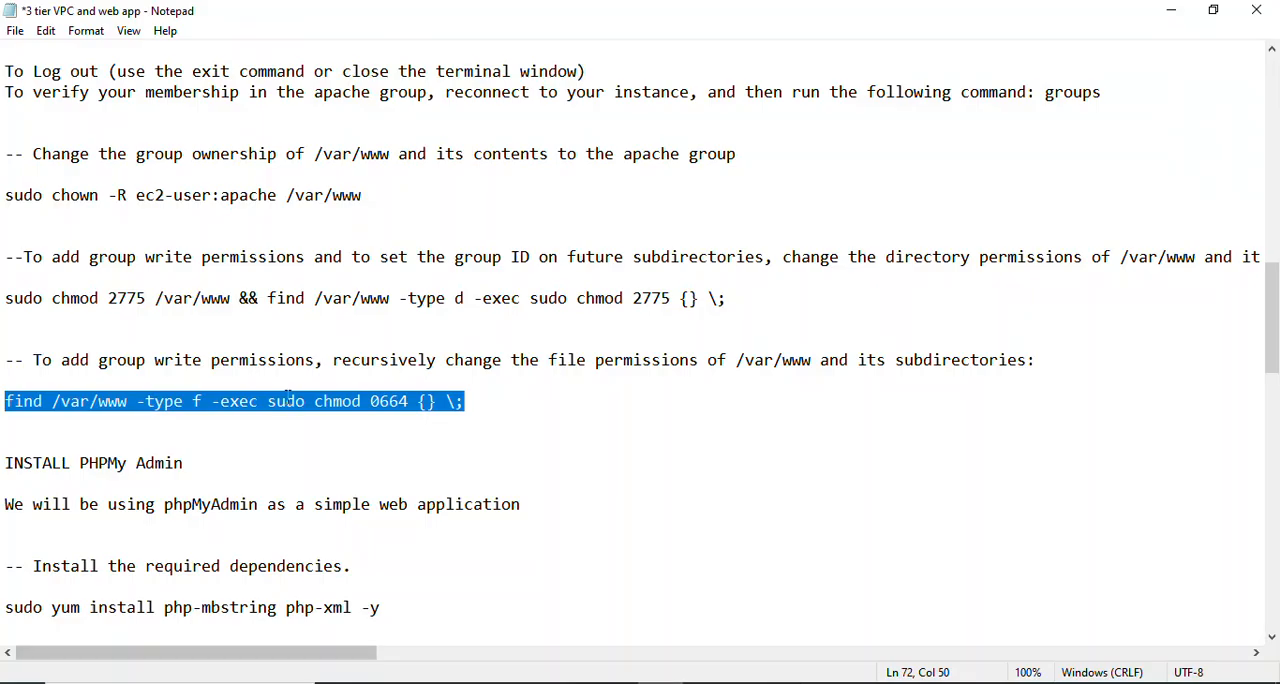
pyautogui.click(55, 474)
pyautogui.press('Down')
pyautogui.press('Down')
pyautogui.press('Down')
pyautogui.press('Down')
pyautogui.press('Down')
pyautogui.press('Down')
pyautogui.press('Down')
pyautogui.press('Down')
pyautogui.press('Down')
pyautogui.press('Down')
pyautogui.press('Down')
pyautogui.press('Down')
pyautogui.press('Down')
pyautogui.press('Down')
pyautogui.press('Down')
pyautogui.press('Down')
pyautogui.press('Down')
pyautogui.press('Down')
pyautogui.press('Down')
pyautogui.press('Down')
pyautogui.press('Down')
pyautogui.press('Down')
pyautogui.press('Down')
pyautogui.press('Down')
pyautogui.press('Down')
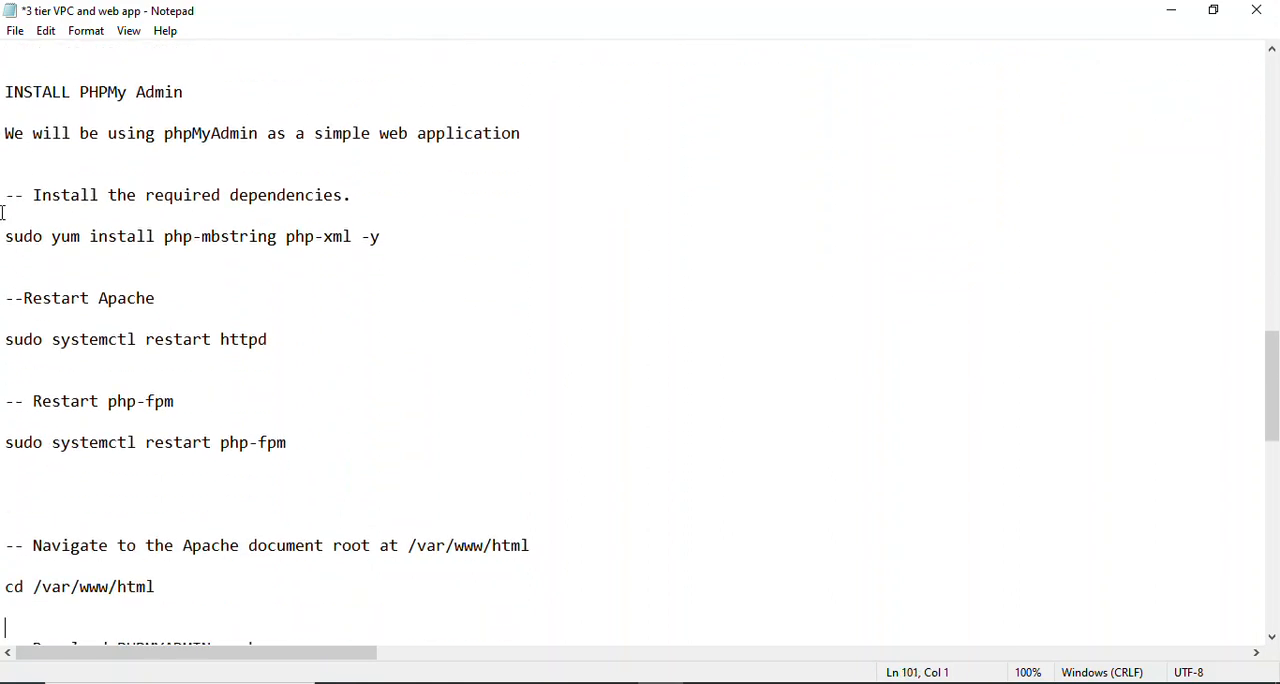
pyautogui.moveTo(5, 240); pyautogui.dragTo(448, 237)
pyautogui.hotkey('ctrl', 'c')
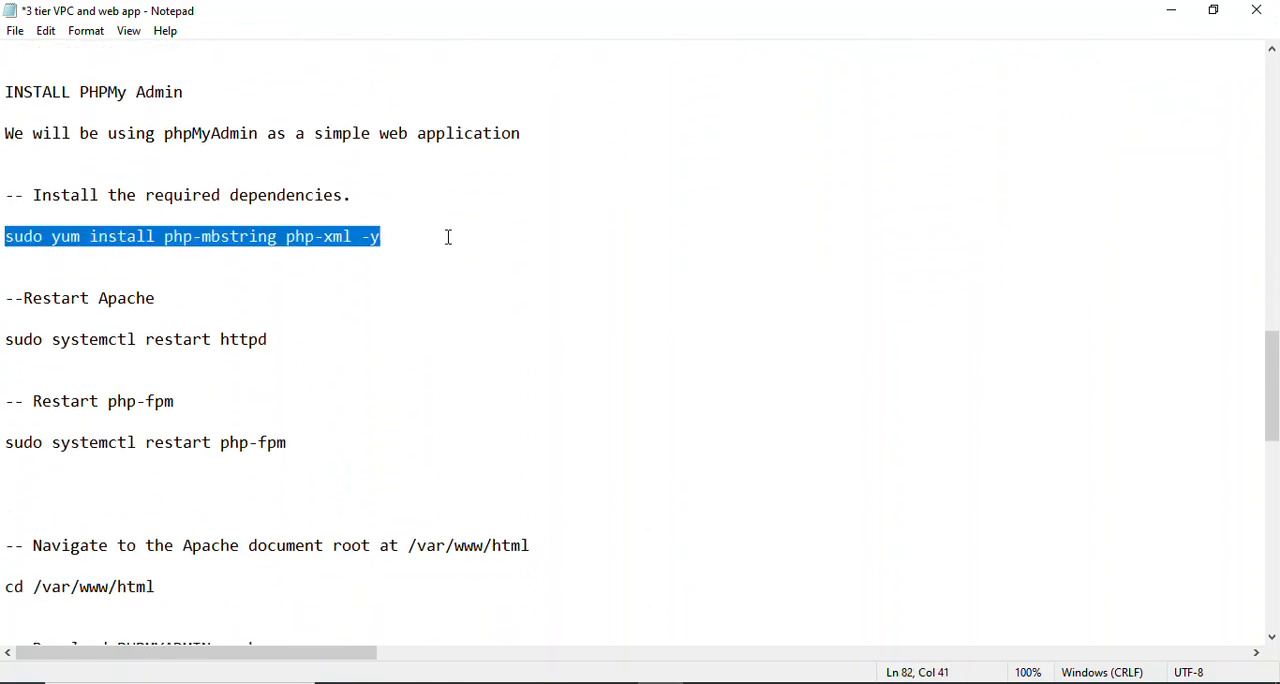
pyautogui.click(798, 682)
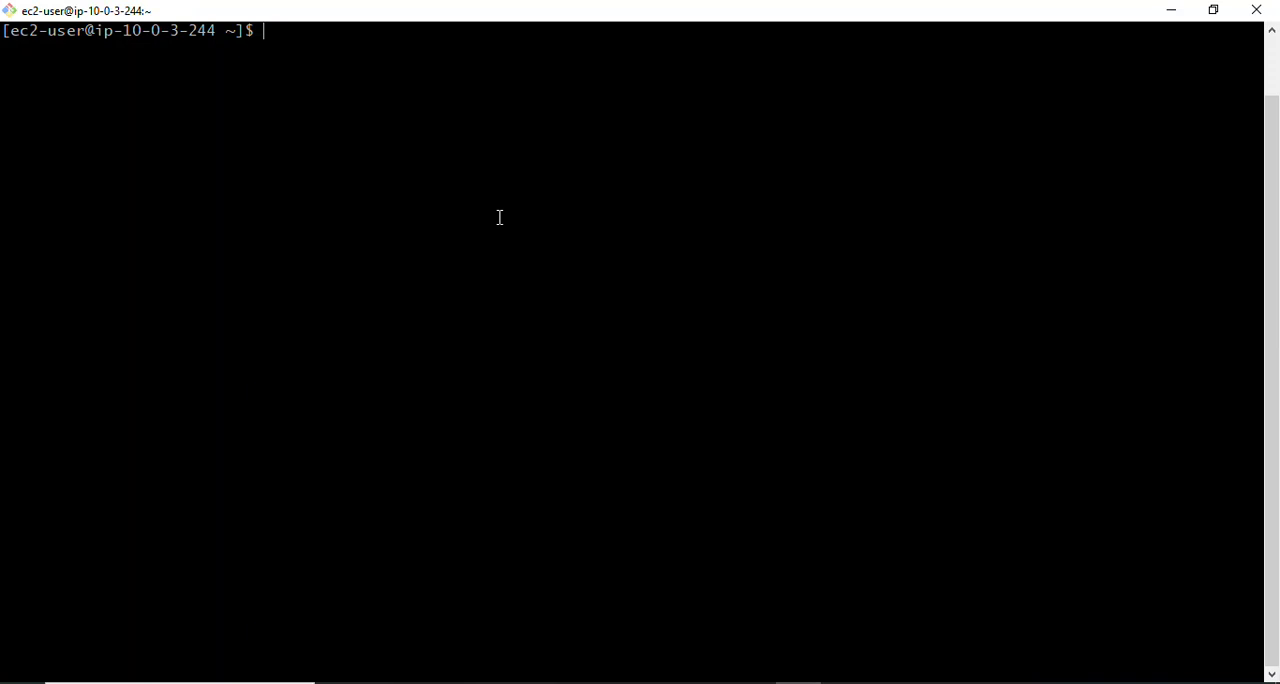
pyautogui.rightClick(346, 52)
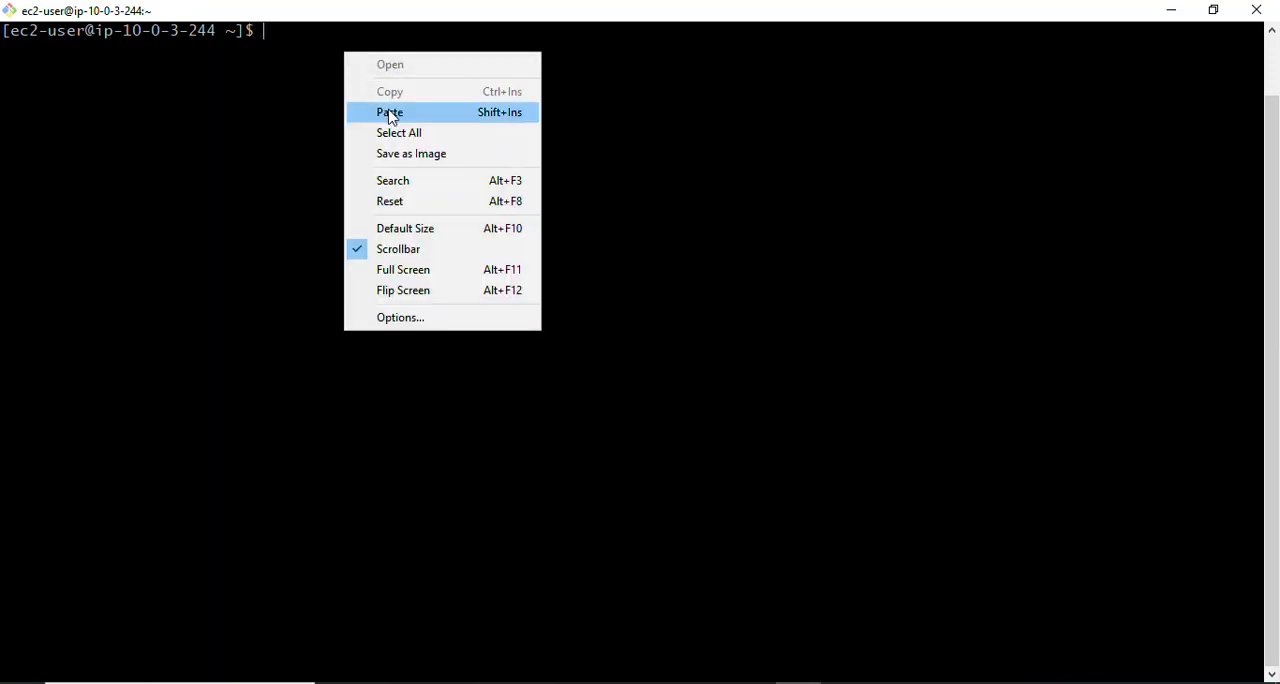
pyautogui.click(394, 113)
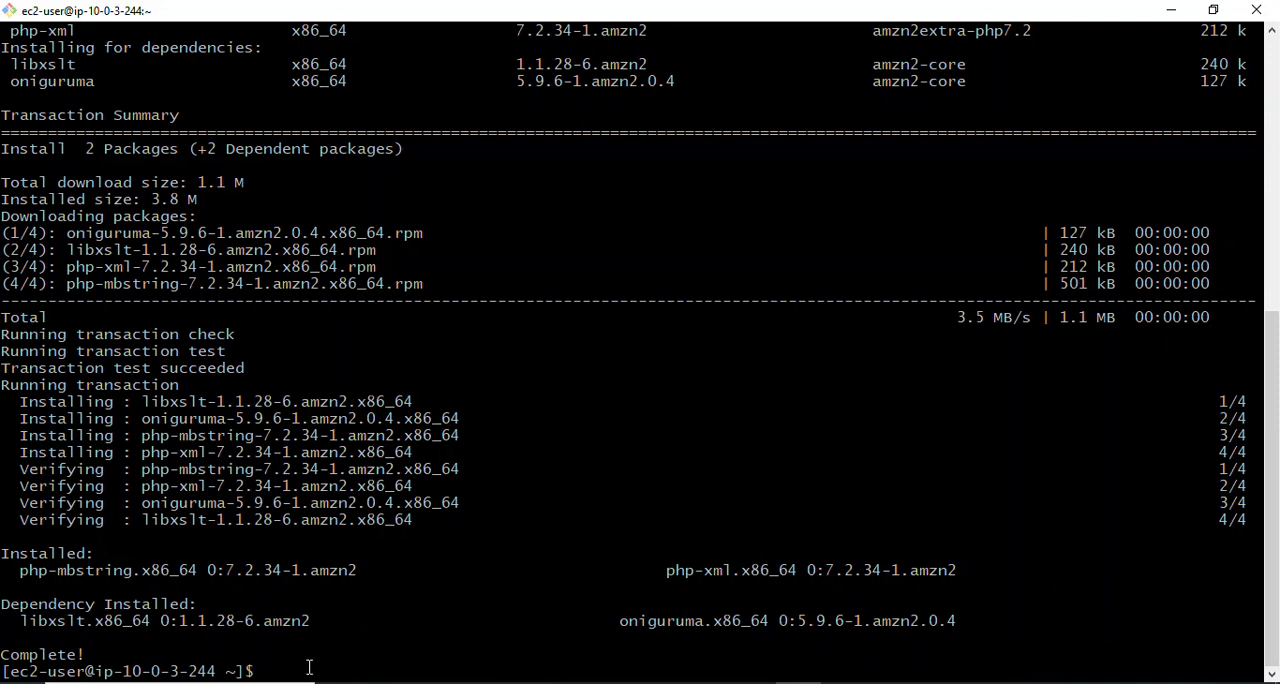
# - Copy sudo systemctl restart httpd from the Notepad notes and run it in the app-server-1 terminal to restart Apache
pyautogui.click(661, 683)
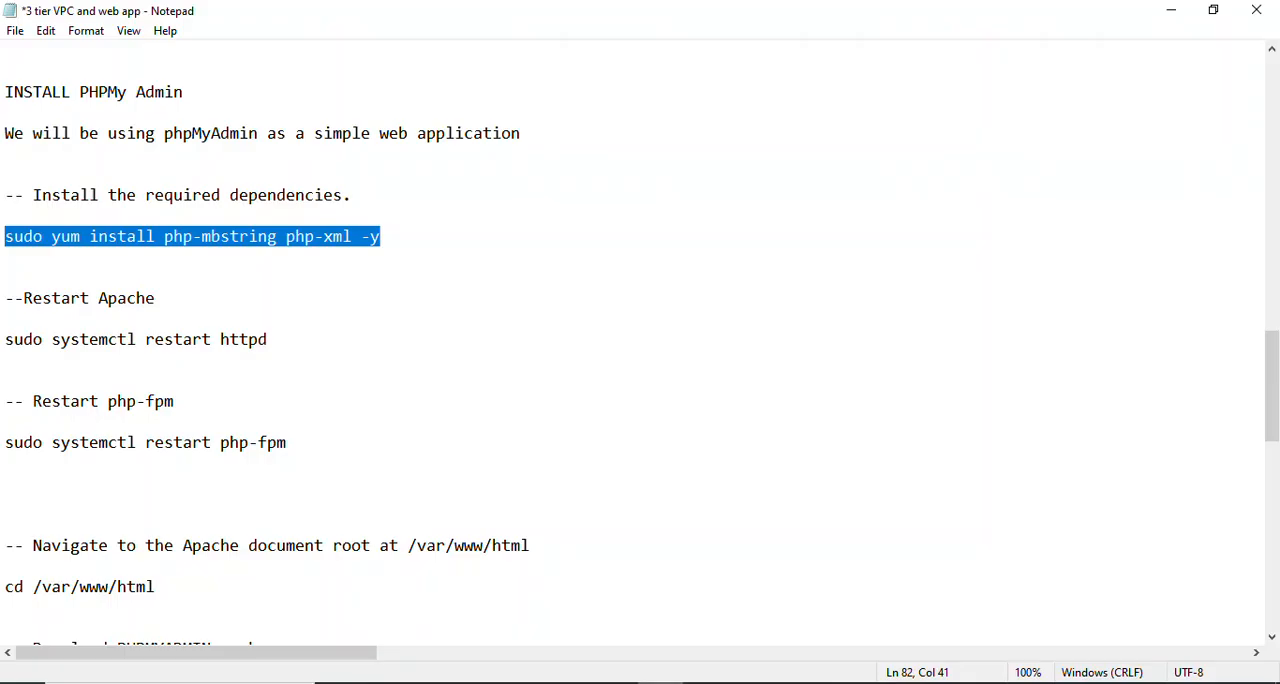
pyautogui.moveTo(296, 339); pyautogui.dragTo(3, 340)
pyautogui.hotkey('ctrl', 'c')
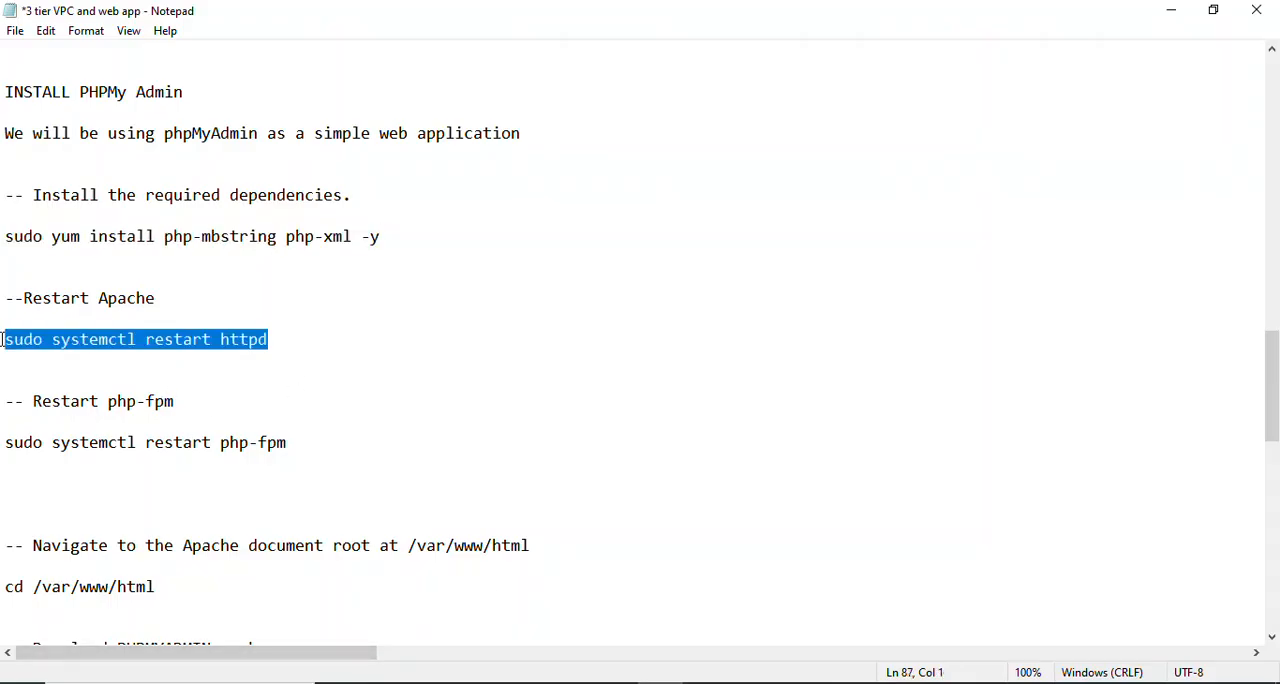
pyautogui.click(776, 683)
pyautogui.rightClick(298, 680)
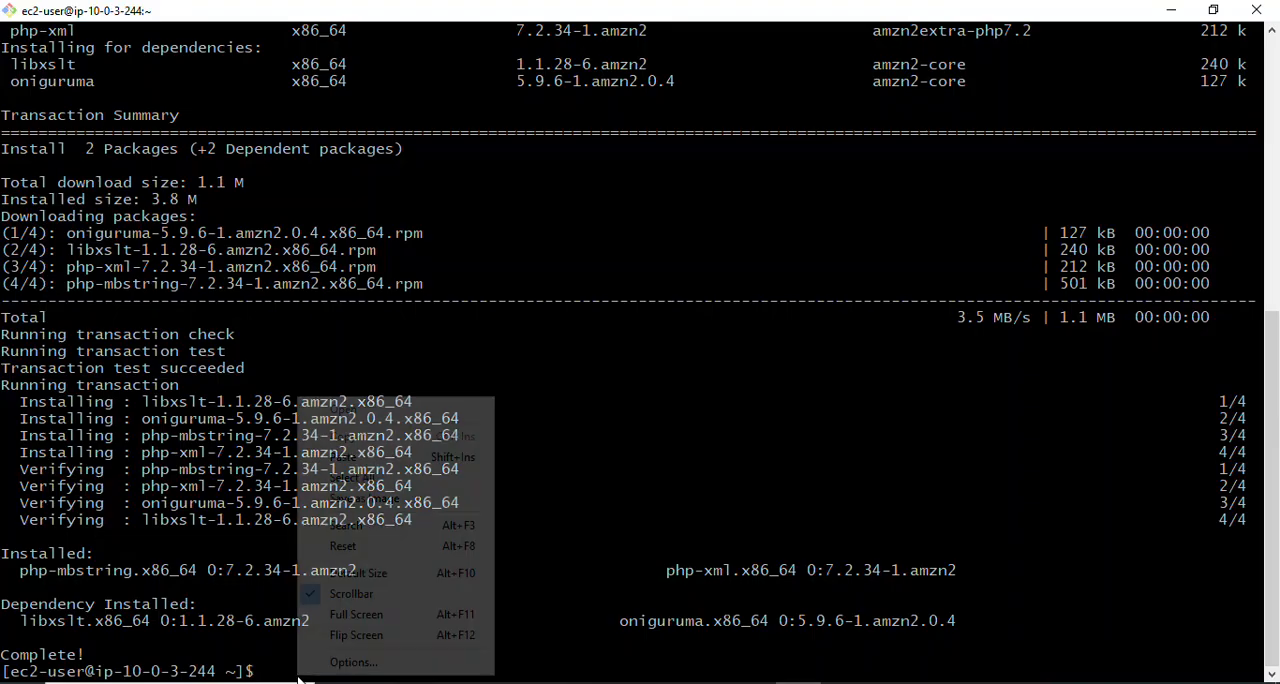
pyautogui.click(374, 460)
pyautogui.press('Return')
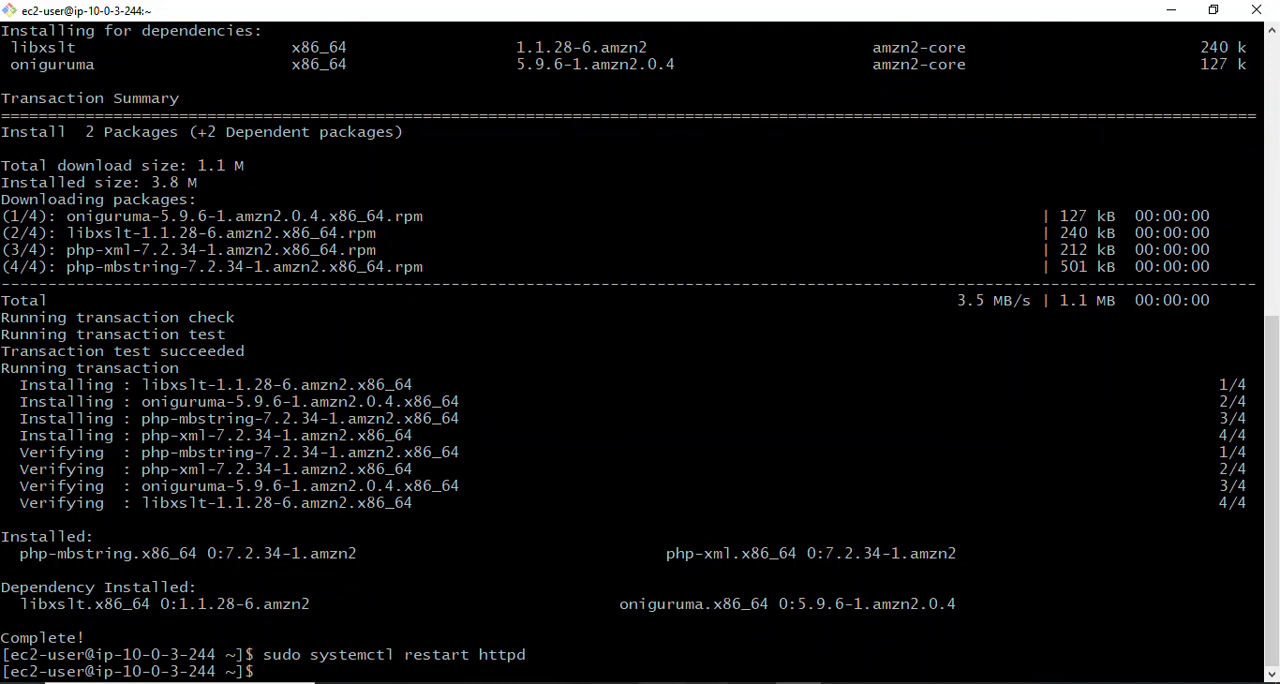
# - Copy sudo systemctl restart php-fpm from the Notepad notes, run it in the app-server-1 terminal, and clear the screen
pyautogui.moveTo(661, 683)
pyautogui.click(651, 652)
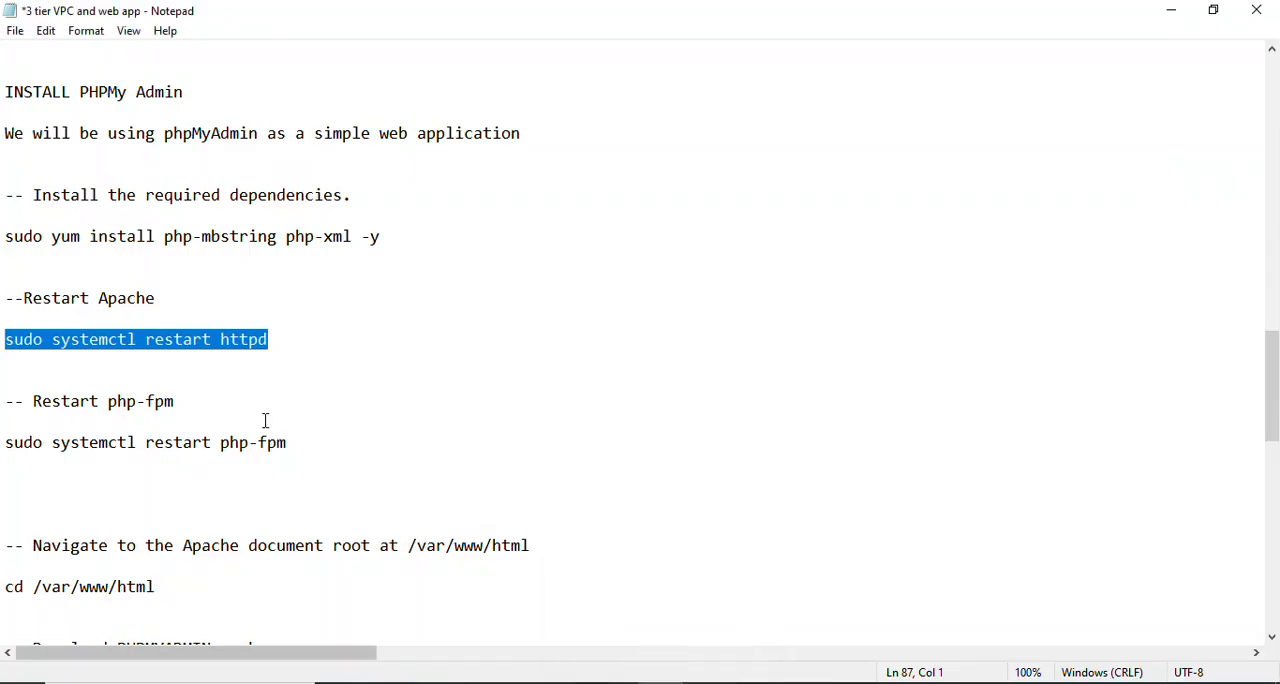
pyautogui.moveTo(290, 444); pyautogui.dragTo(3, 433)
pyautogui.hotkey('ctrl', 'c')
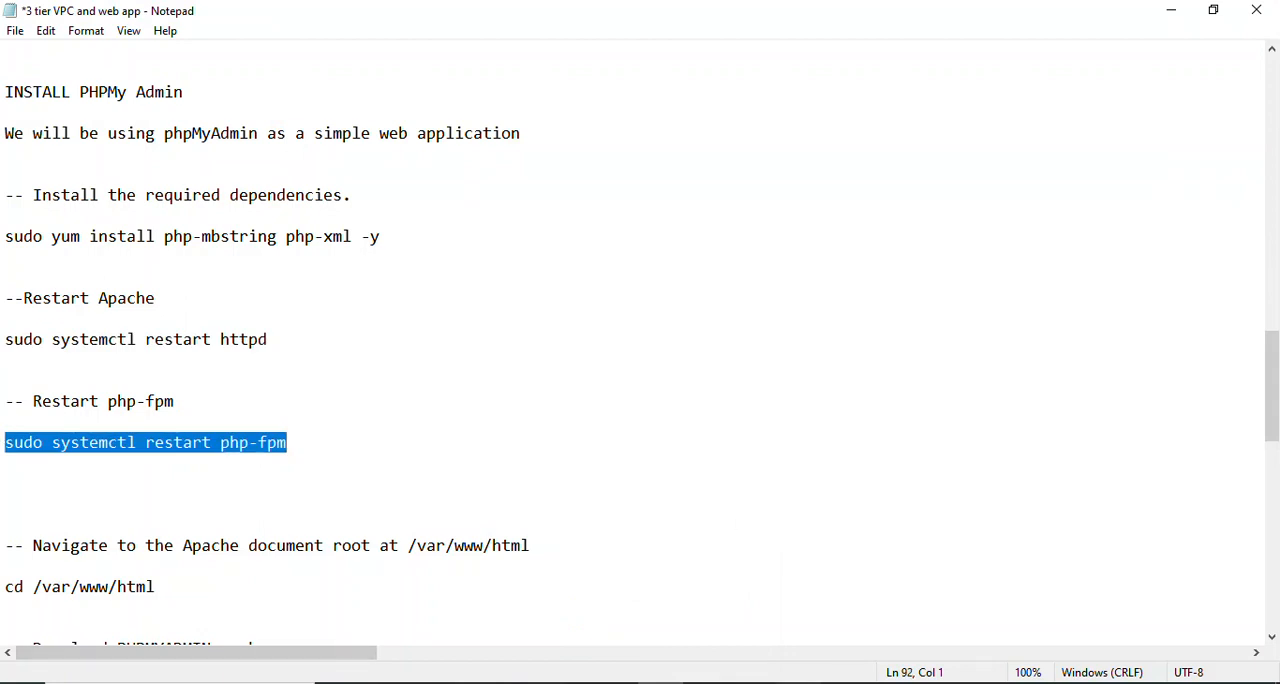
pyautogui.click(799, 683)
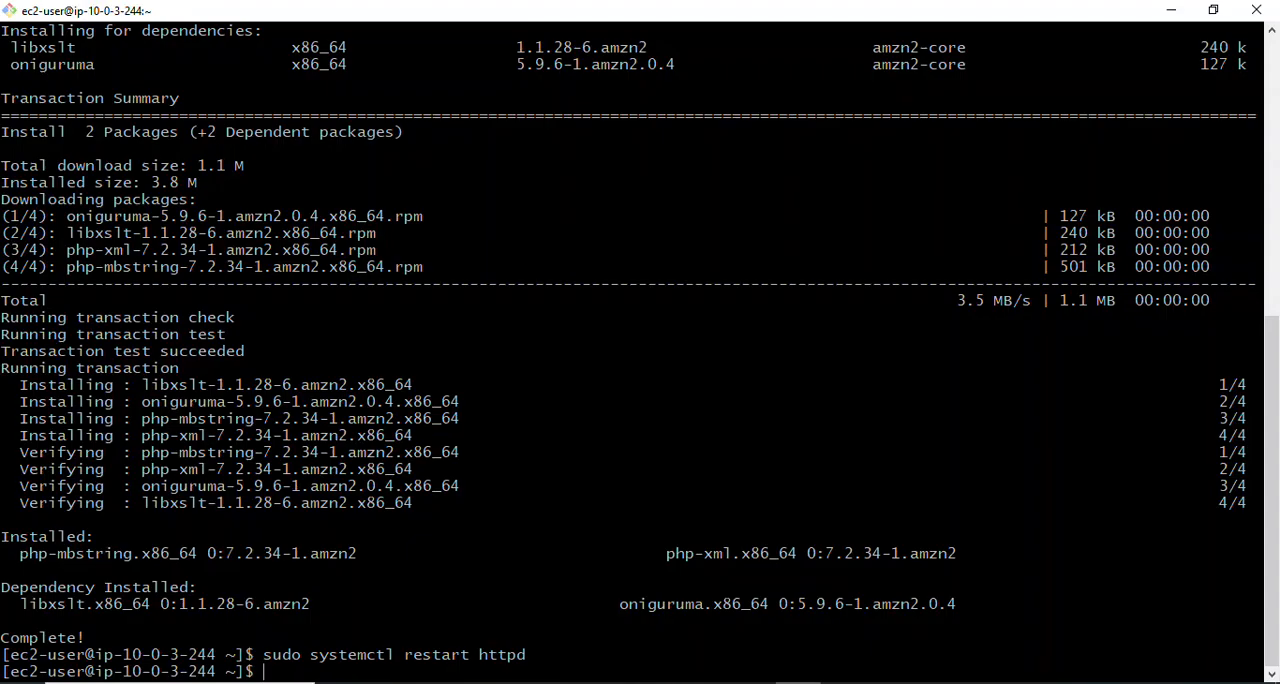
pyautogui.rightClick(345, 652)
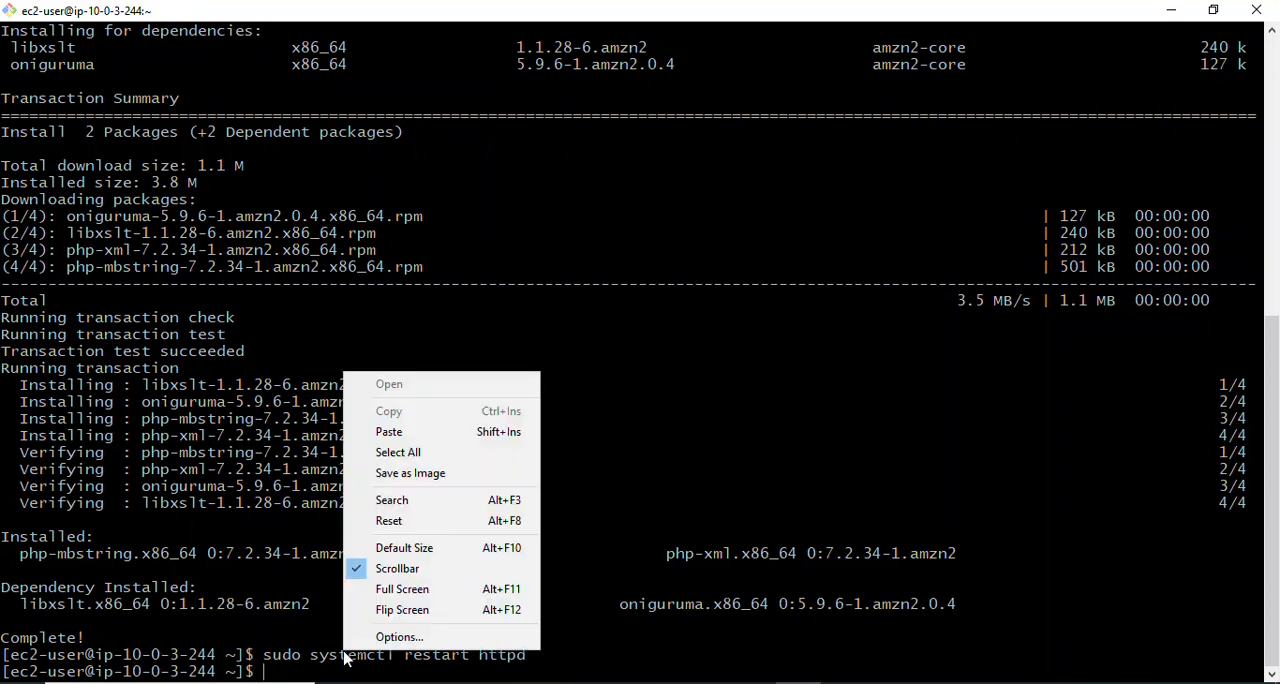
pyautogui.click(426, 441)
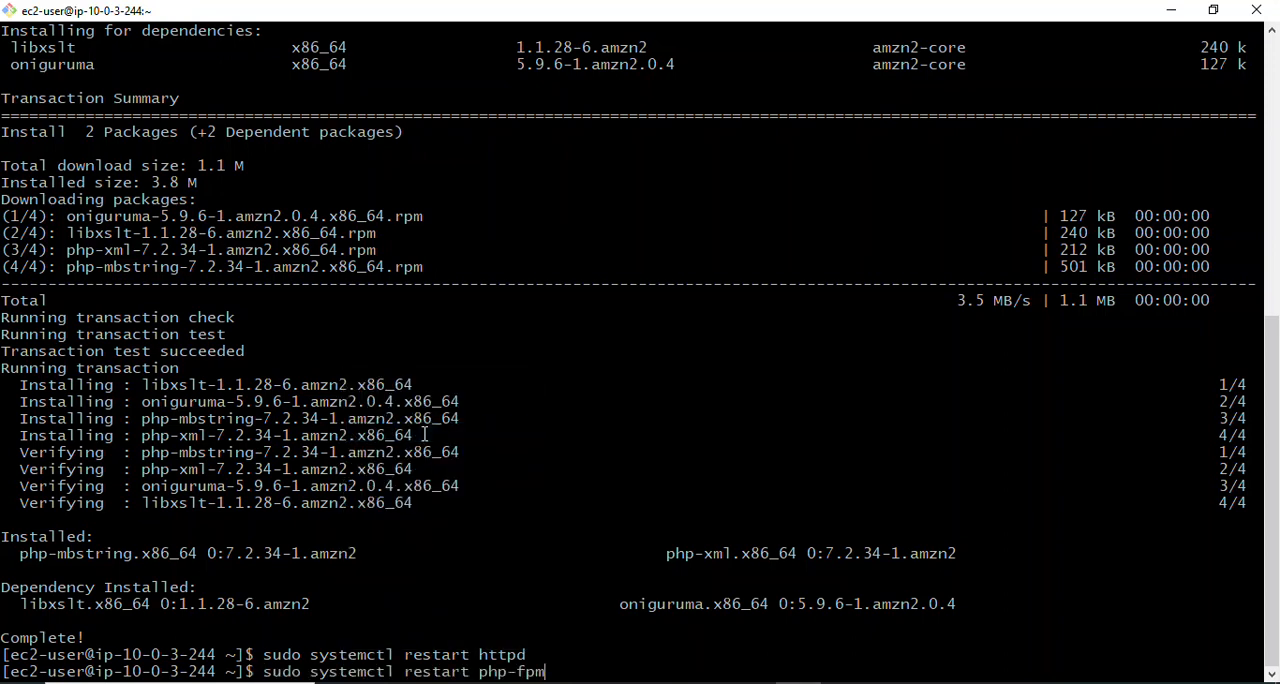
pyautogui.press('Return')
pyautogui.write('clear')
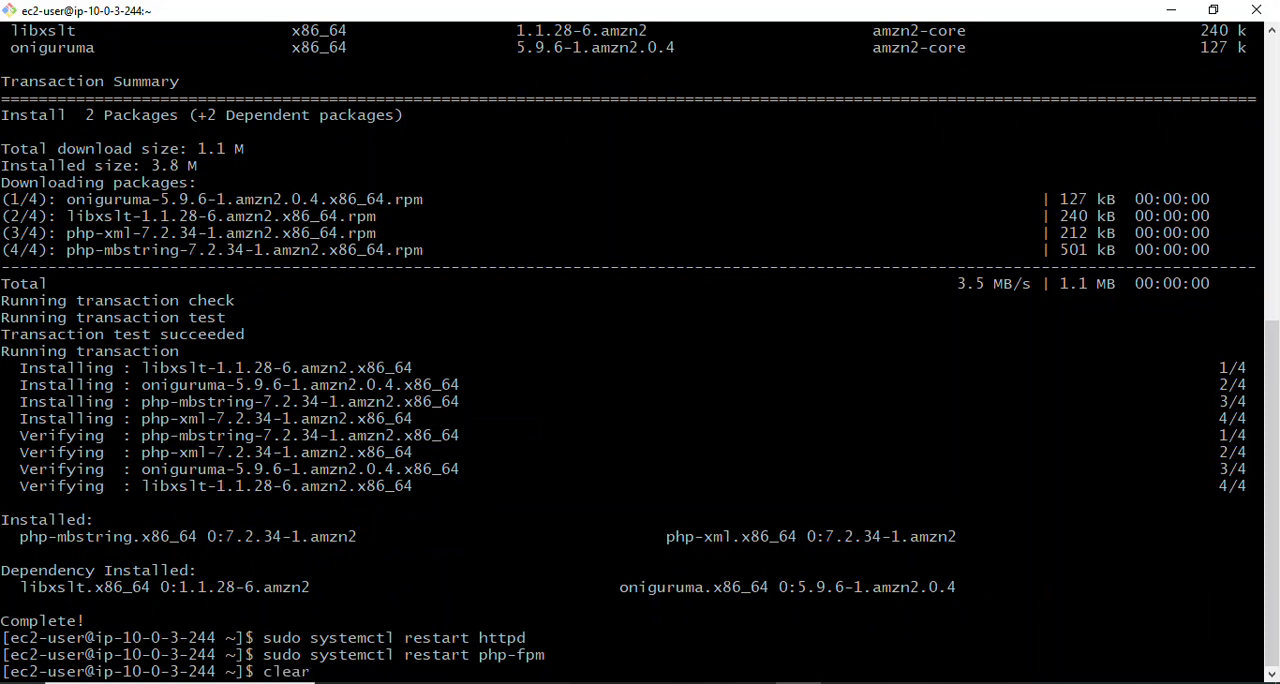
pyautogui.press('Return')
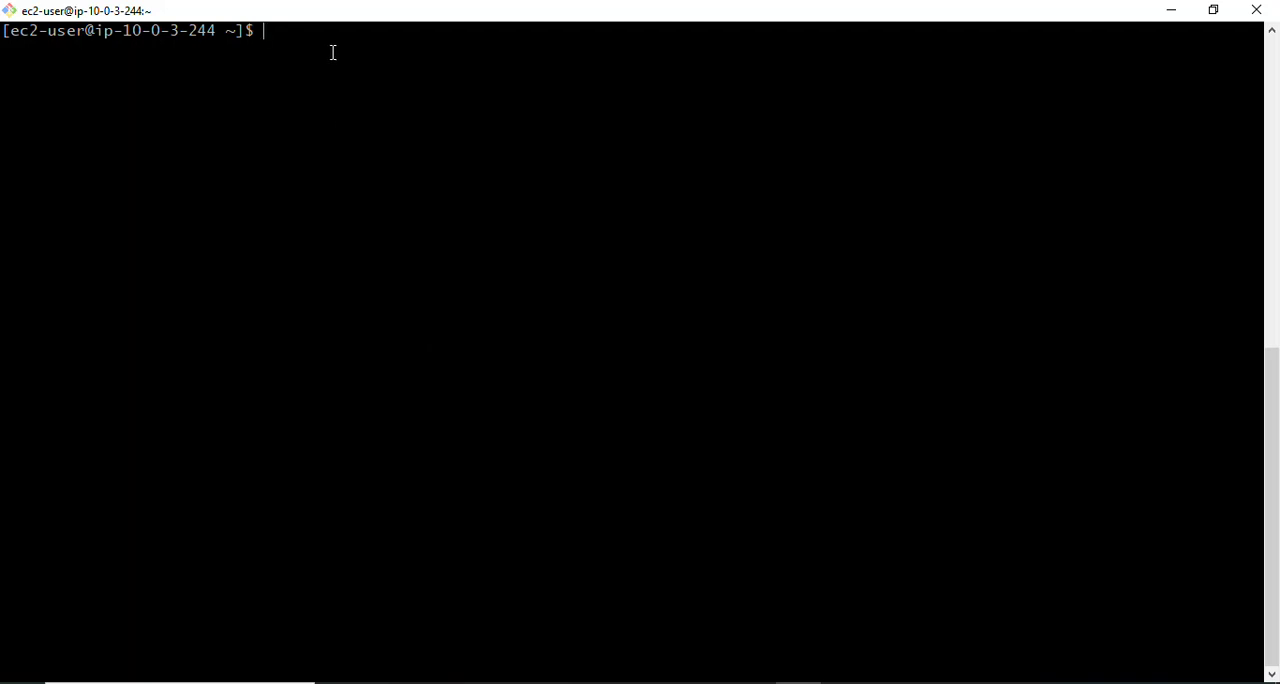
# - Change to the Apache document root with cd /var/www/html and list its contents with ls
pyautogui.write('cd /var/www/htm')
pyautogui.press('BackSpace')
pyautogui.write('ml')
pyautogui.press('Return')
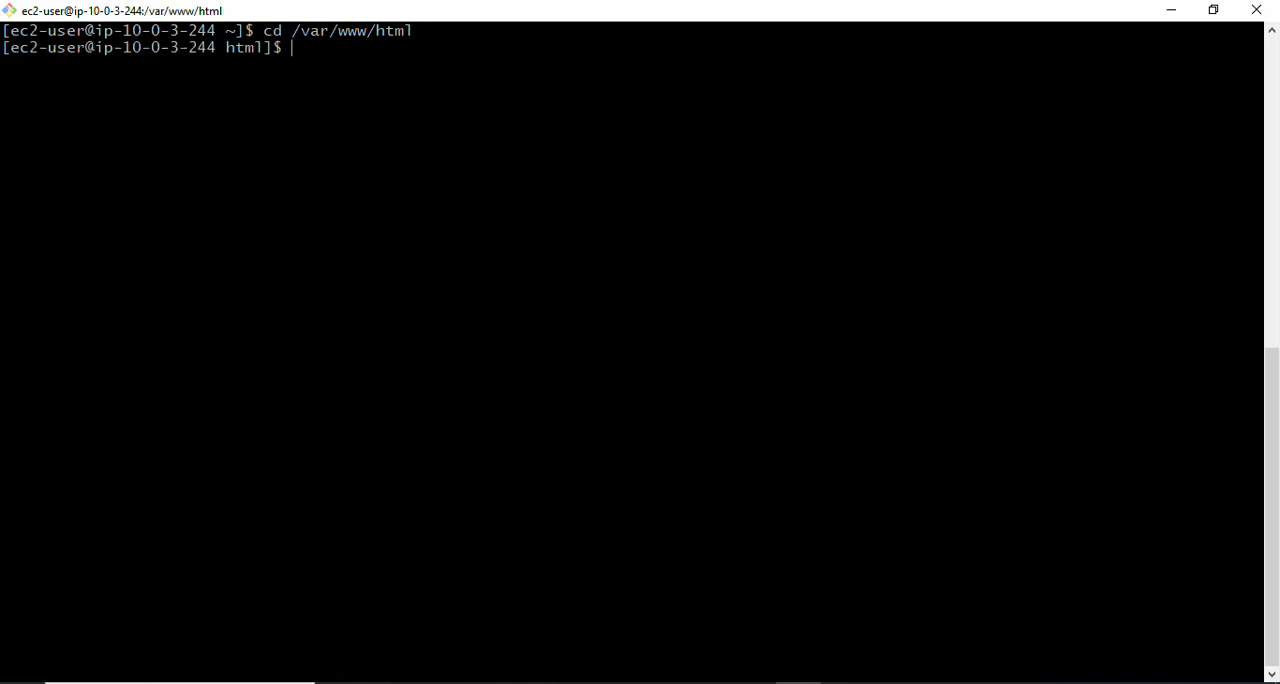
pyautogui.write('ls')
pyautogui.press('Return')
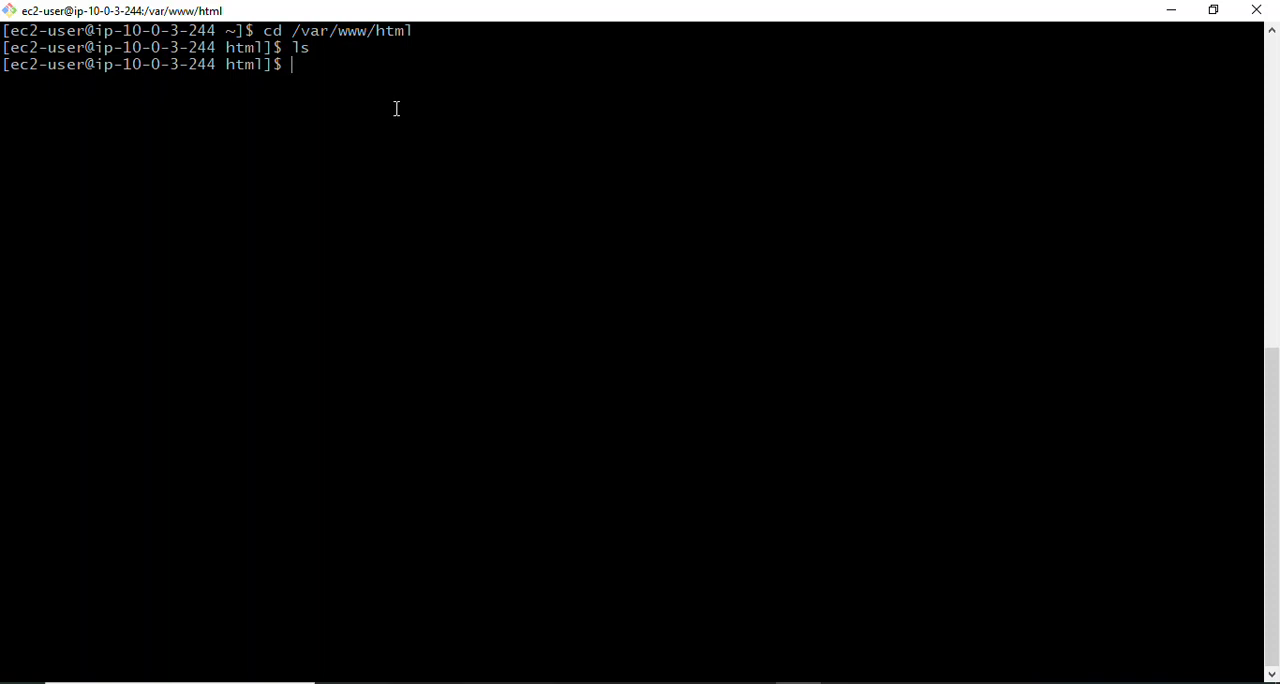
pyautogui.click(660, 682)
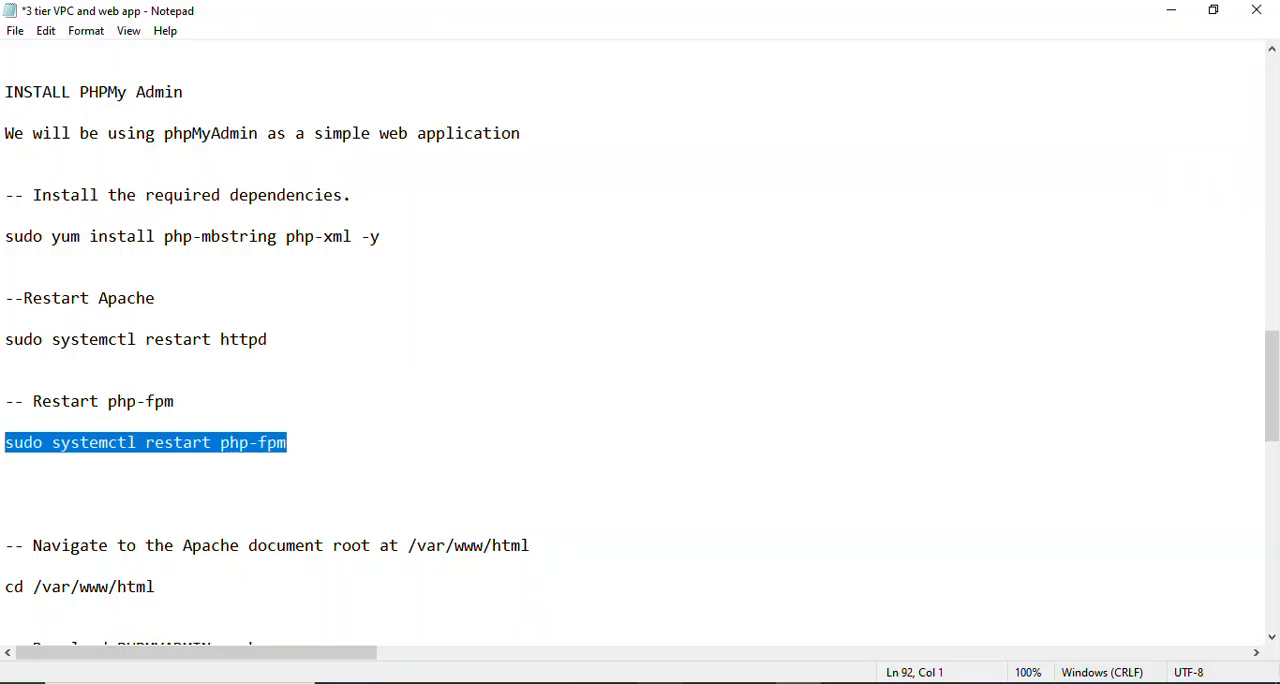
pyautogui.click(320, 515)
pyautogui.press('Down')
pyautogui.press('Down')
pyautogui.press('Down')
pyautogui.press('Down')
pyautogui.press('Down')
pyautogui.press('Down')
pyautogui.press('Down')
pyautogui.press('Down')
pyautogui.press('Down')
pyautogui.press('Down')
pyautogui.press('Down')
pyautogui.press('Down')
pyautogui.press('Down')
pyautogui.press('Down')
pyautogui.press('Down')
pyautogui.press('Down')
pyautogui.press('Down')
pyautogui.press('Down')
pyautogui.press('Down')
pyautogui.press('Down')
pyautogui.press('Down')
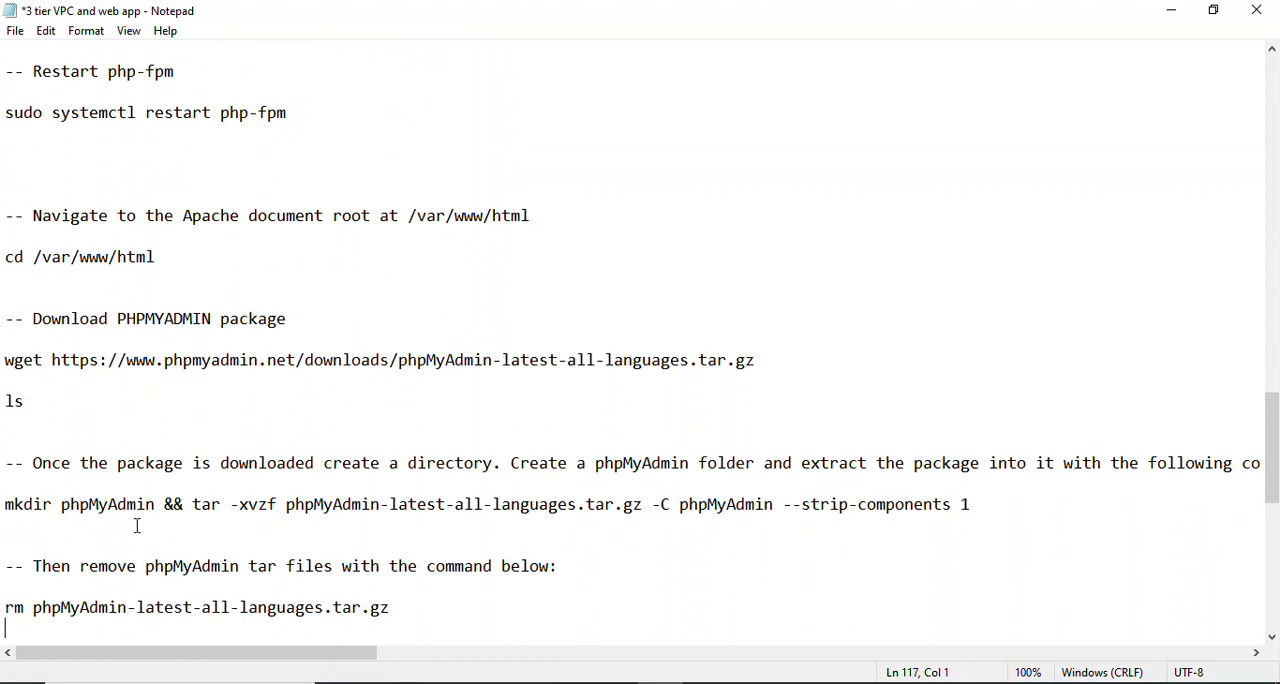
pyautogui.moveTo(4, 360); pyautogui.dragTo(786, 365)
pyautogui.hotkey('ctrl', 'c')
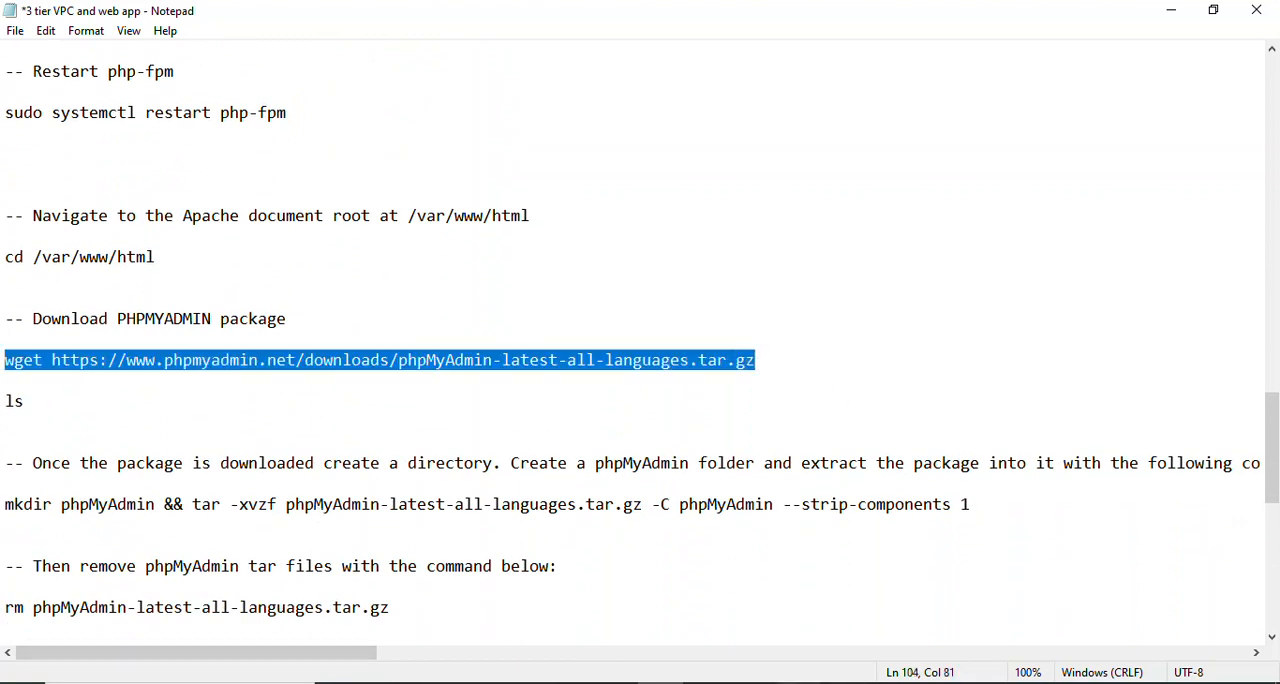
pyautogui.click(799, 683)
pyautogui.rightClick(390, 88)
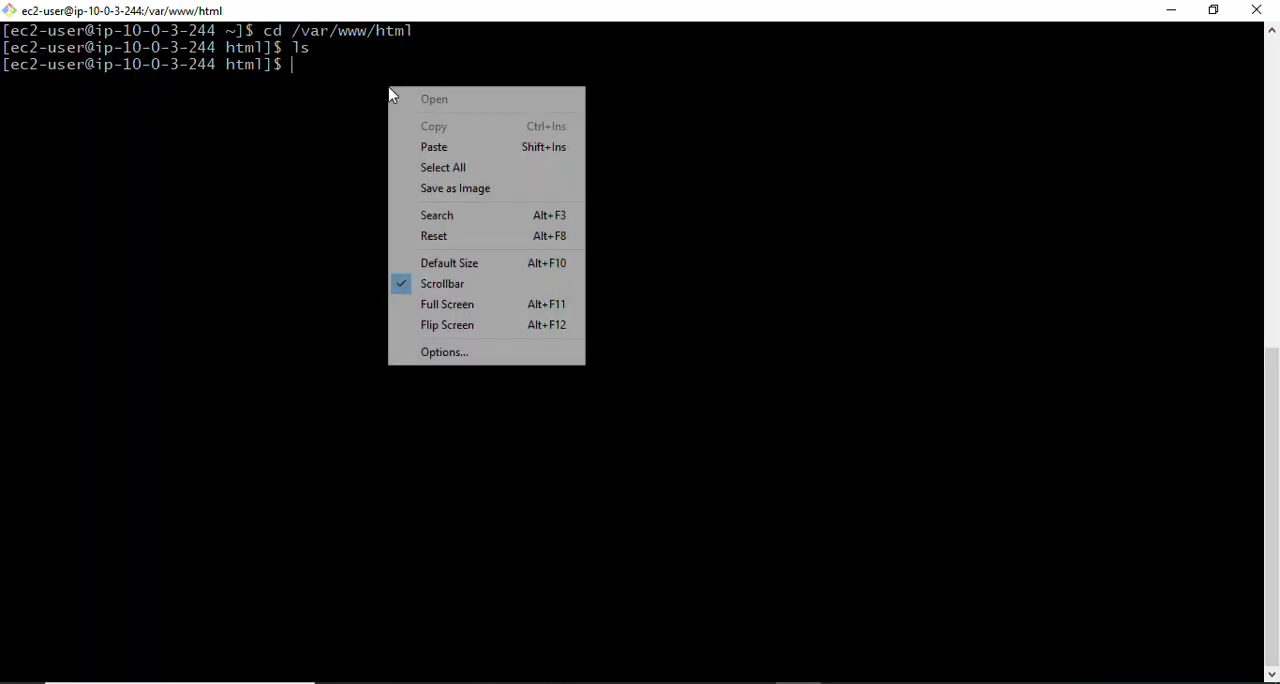
pyautogui.click(455, 148)
pyautogui.press('Return')
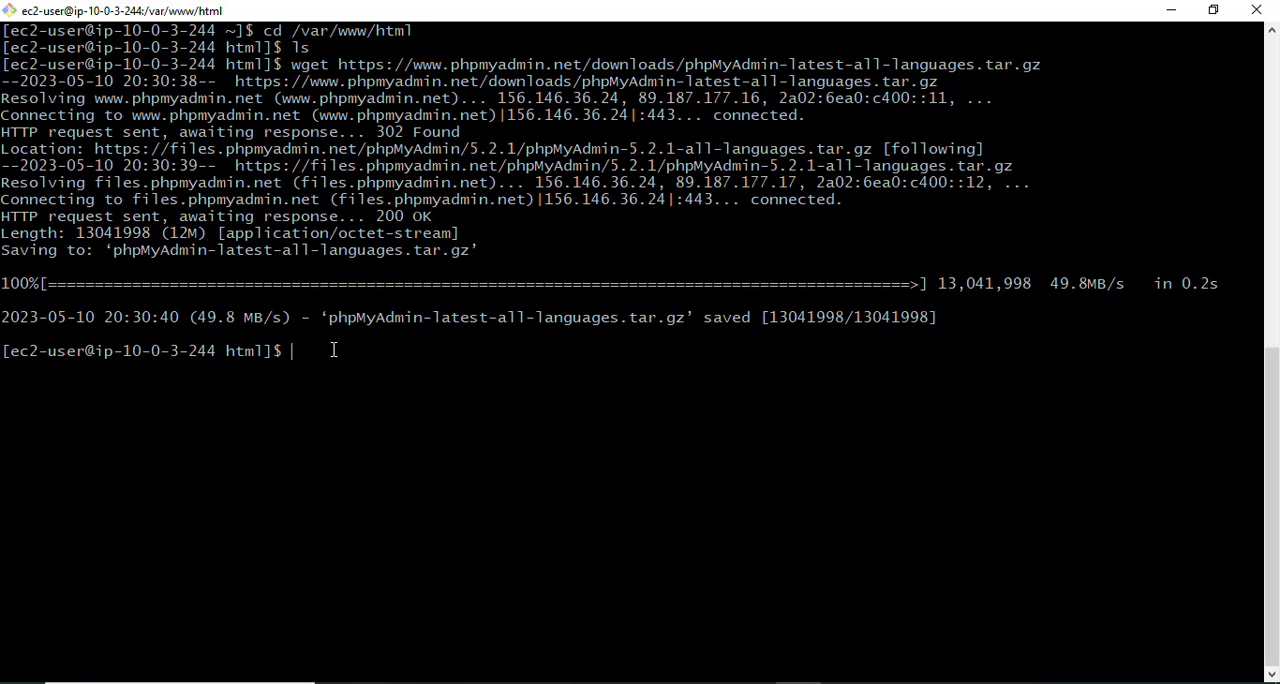
# - List /var/www/html with ls to check for the downloaded archive, and clear the terminal screen
pyautogui.write('ls')
pyautogui.press('Return')
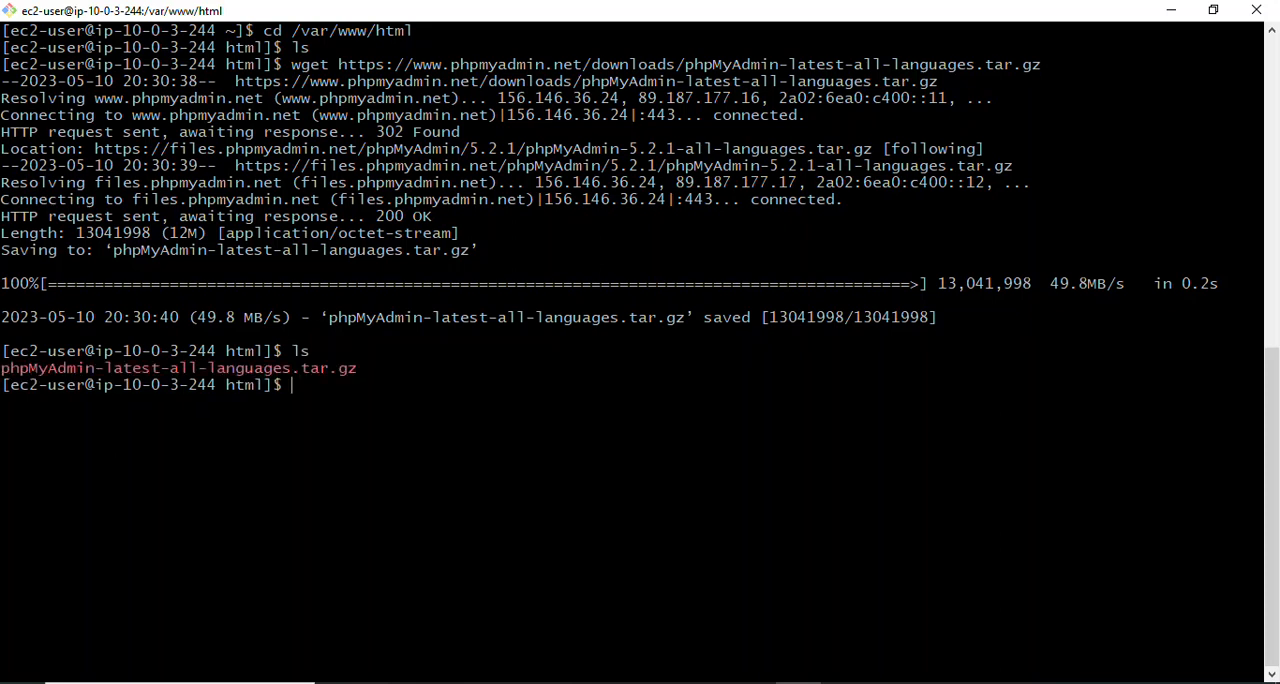
pyautogui.moveTo(380, 369); pyautogui.dragTo(2, 368)
pyautogui.hotkey('ctrl', 'l')
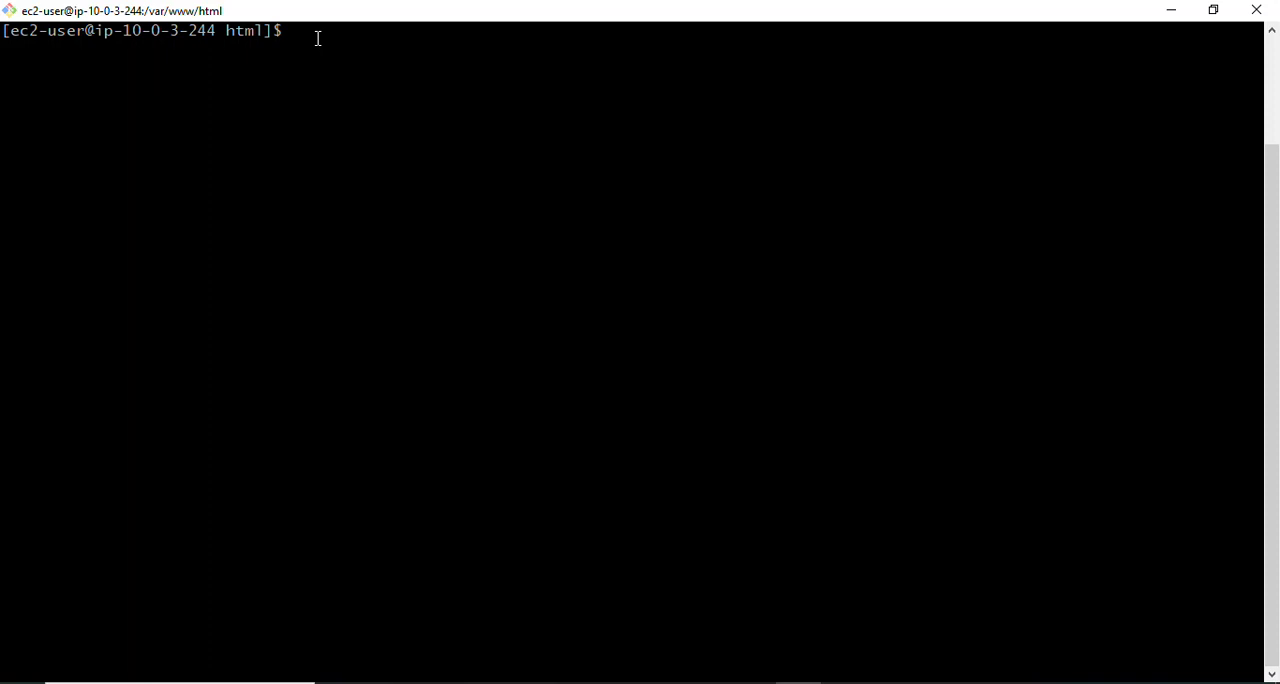
# - Copy mkdir phpMyAdmin && tar -xvzf phpMyAdmin-latest-all-languages.tar.gz -C phpMyAdmin --strip-components 1 from the Notepad notes, run it in the app-server-1 terminal, and clear the screen
pyautogui.click(660, 683)
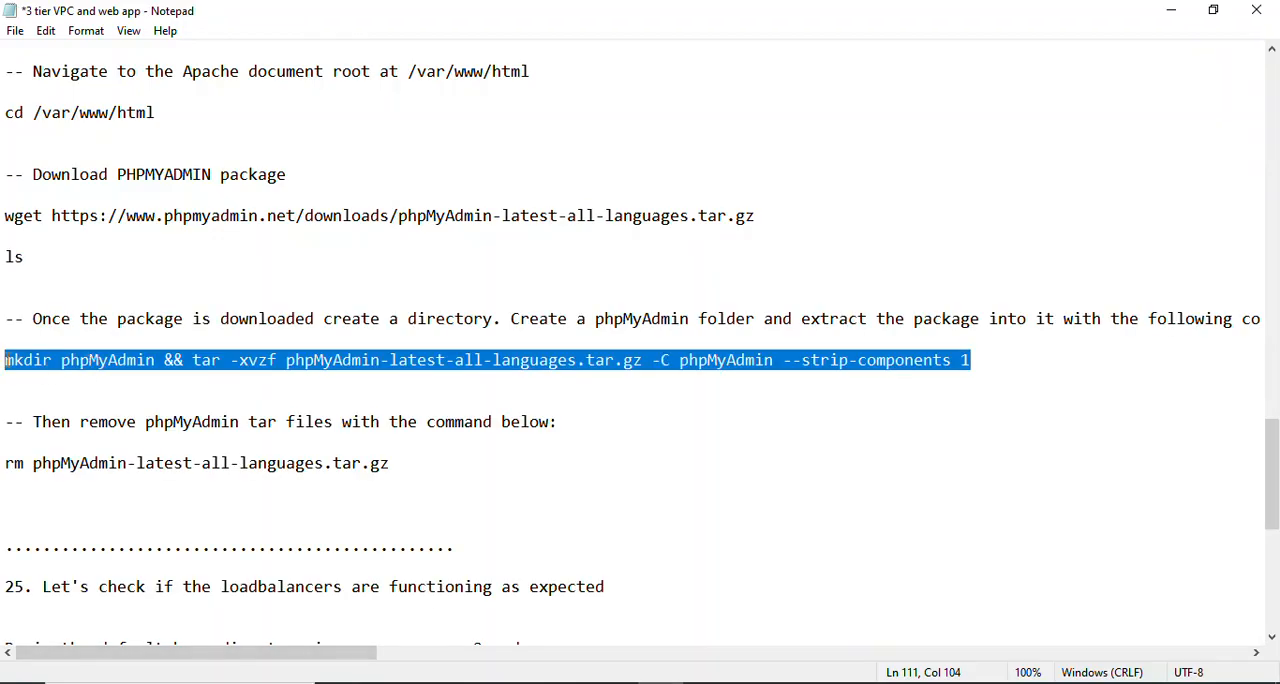
pyautogui.rightClick(5, 358)
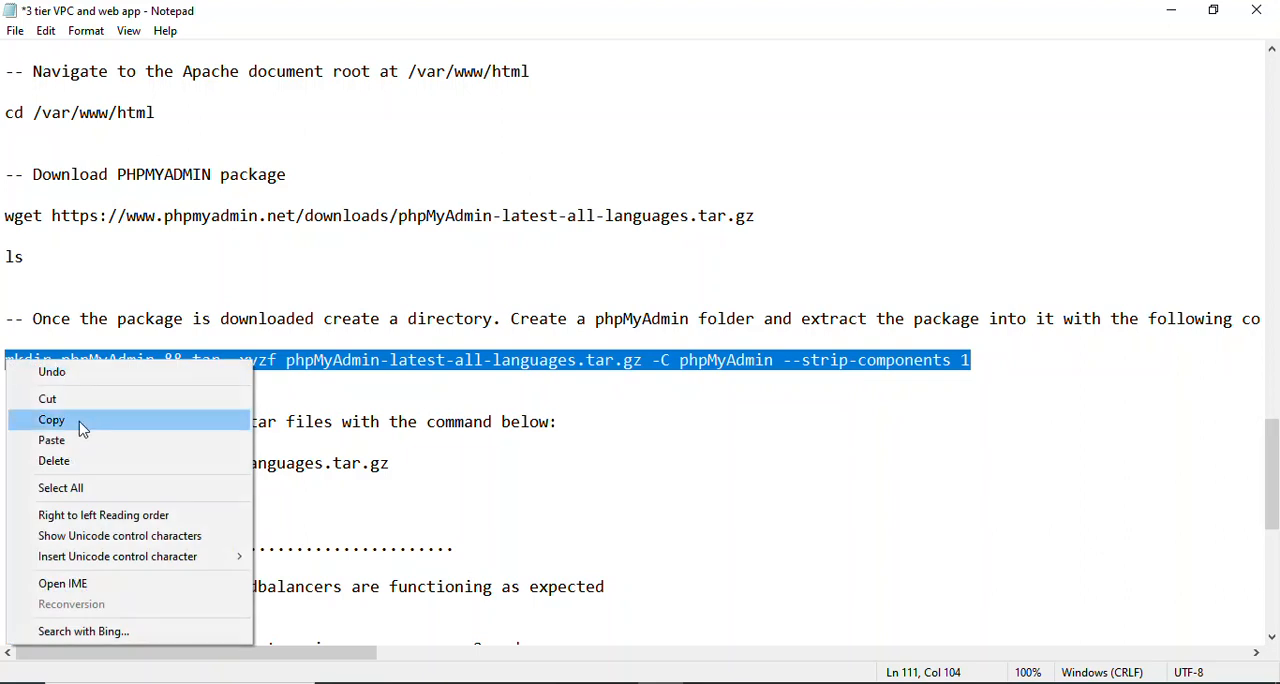
pyautogui.click(82, 424)
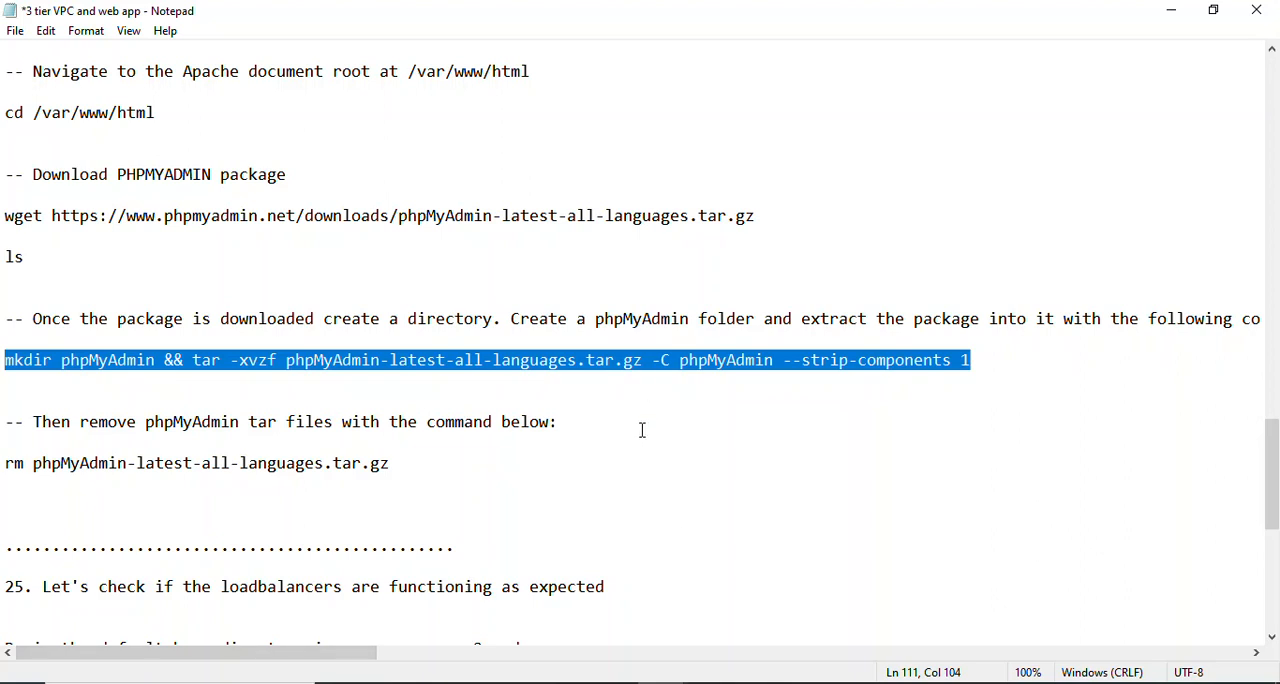
pyautogui.click(798, 682)
pyautogui.rightClick(312, 38)
pyautogui.click(365, 98)
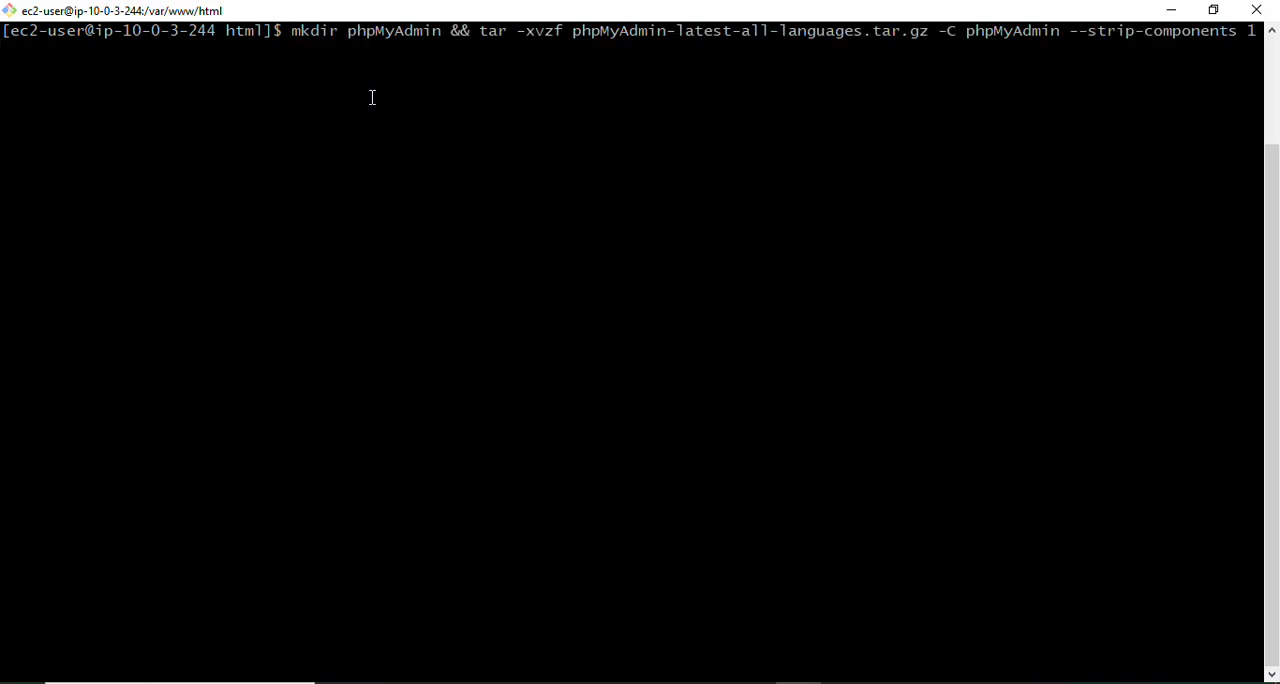
pyautogui.press('Return')
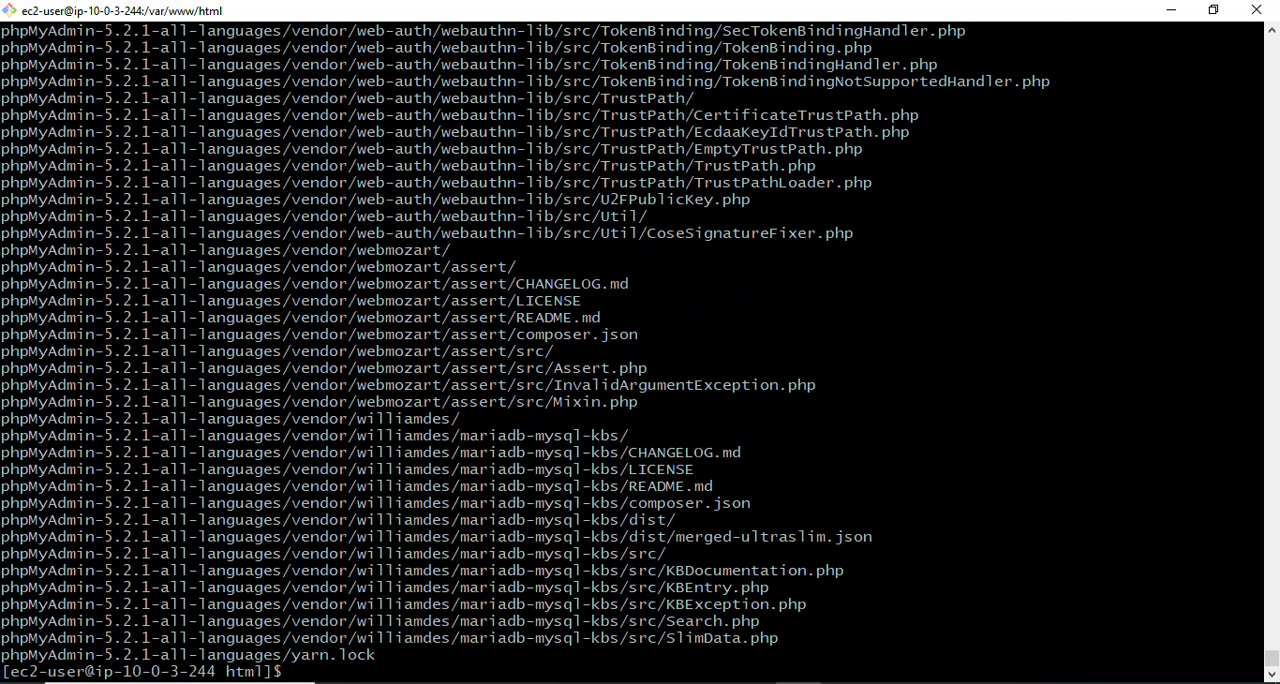
pyautogui.write('clear')
pyautogui.press('Return')
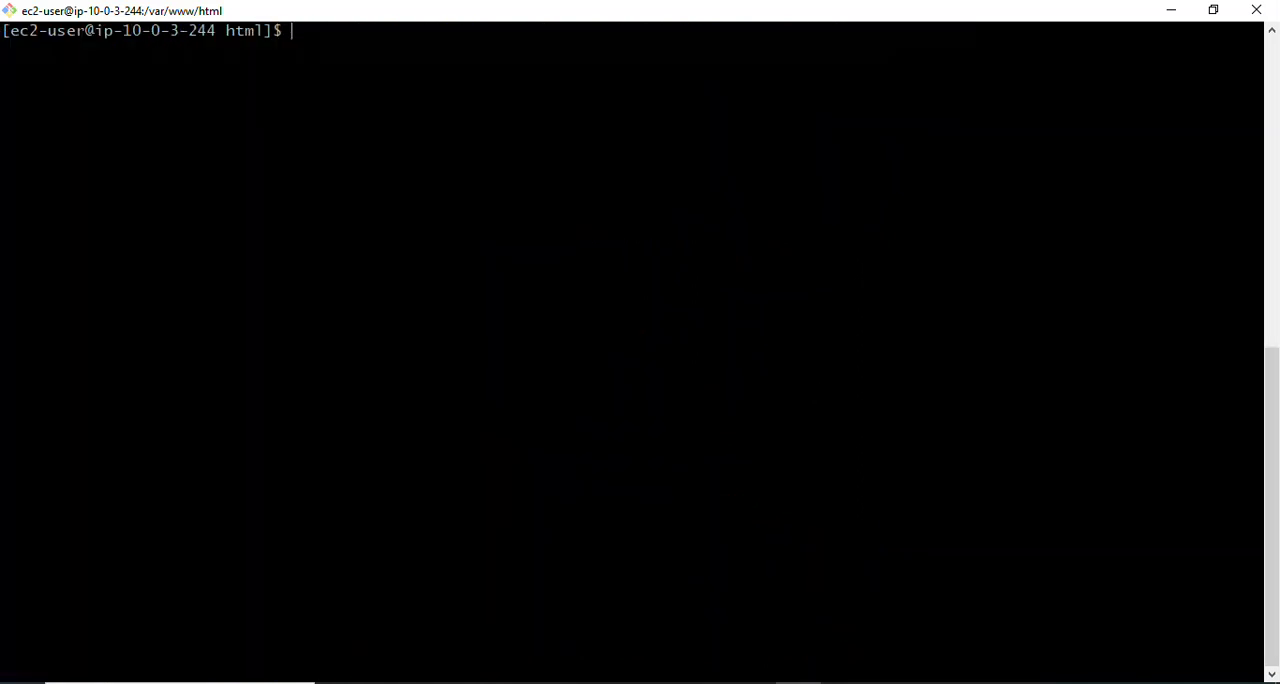
# - List the contents of /var/www/html with ls and check for the extracted phpMyAdmin folder
pyautogui.write(';ls')
pyautogui.press('BackSpace')
pyautogui.press('BackSpace')
pyautogui.press('BackSpace')
pyautogui.write('ls')
pyautogui.press('Return')
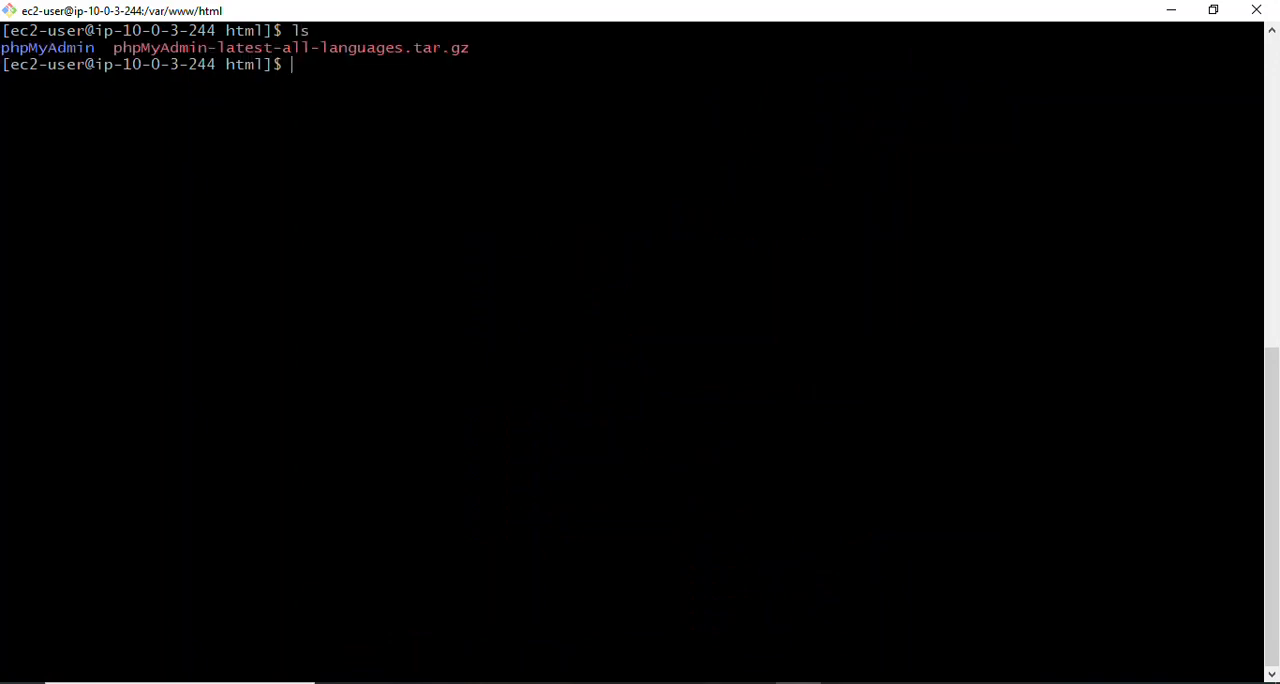
pyautogui.moveTo(94, 47); pyautogui.dragTo(21, 46)
pyautogui.click(298, 62)
pyautogui.doubleClick(86, 47)
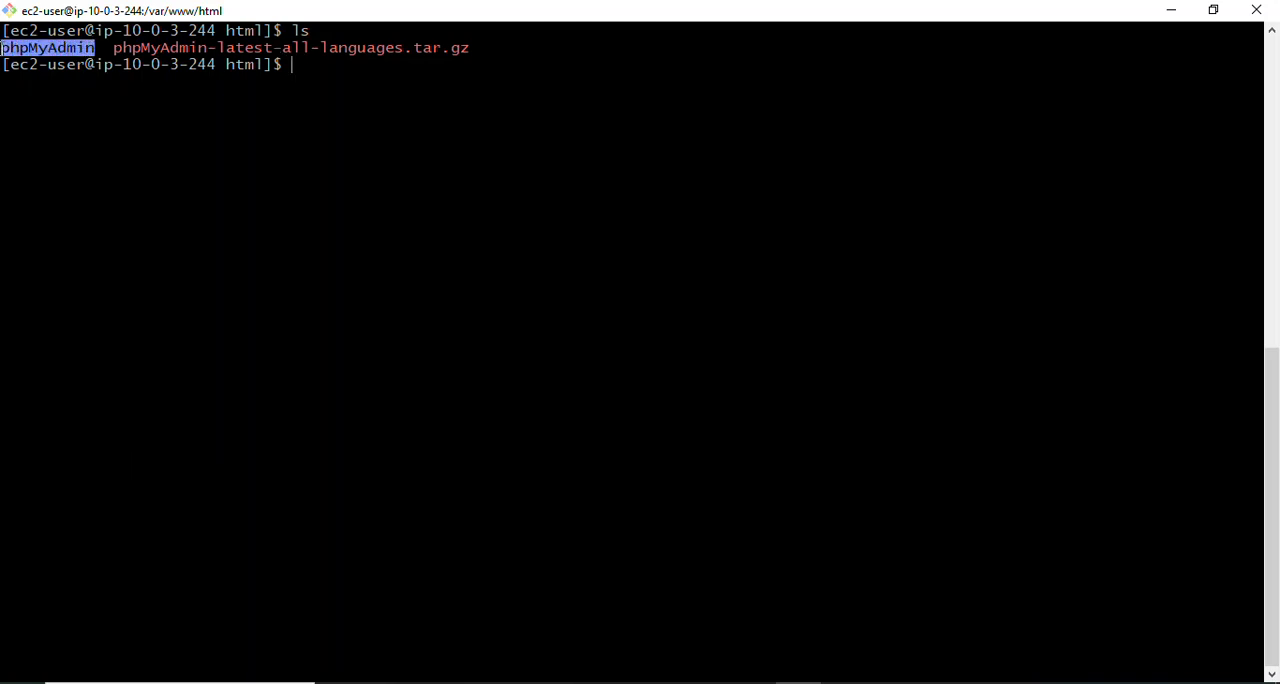
pyautogui.click(323, 69)
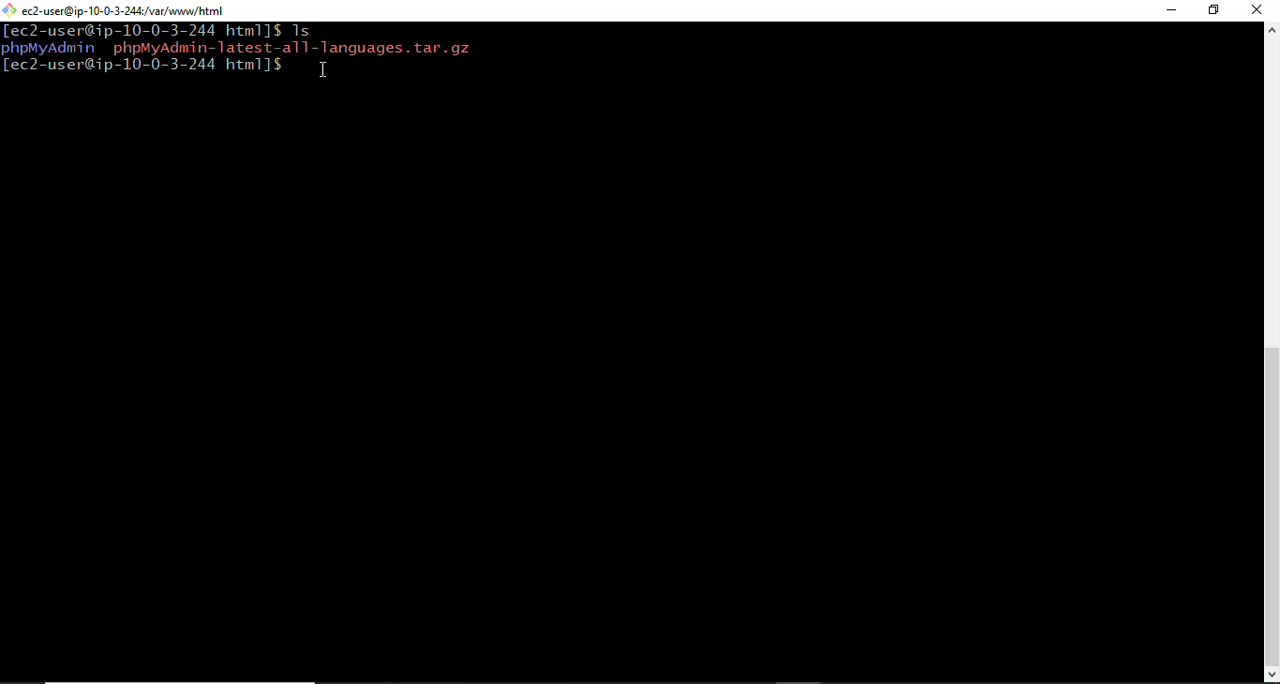
# - Delete the archive with rm phpMyAdmin-latest-all-languages.tar.gz, copying its name from the listing, and list the directory again with ls
pyautogui.write('rm')
pyautogui.moveTo(117, 47); pyautogui.dragTo(486, 48)
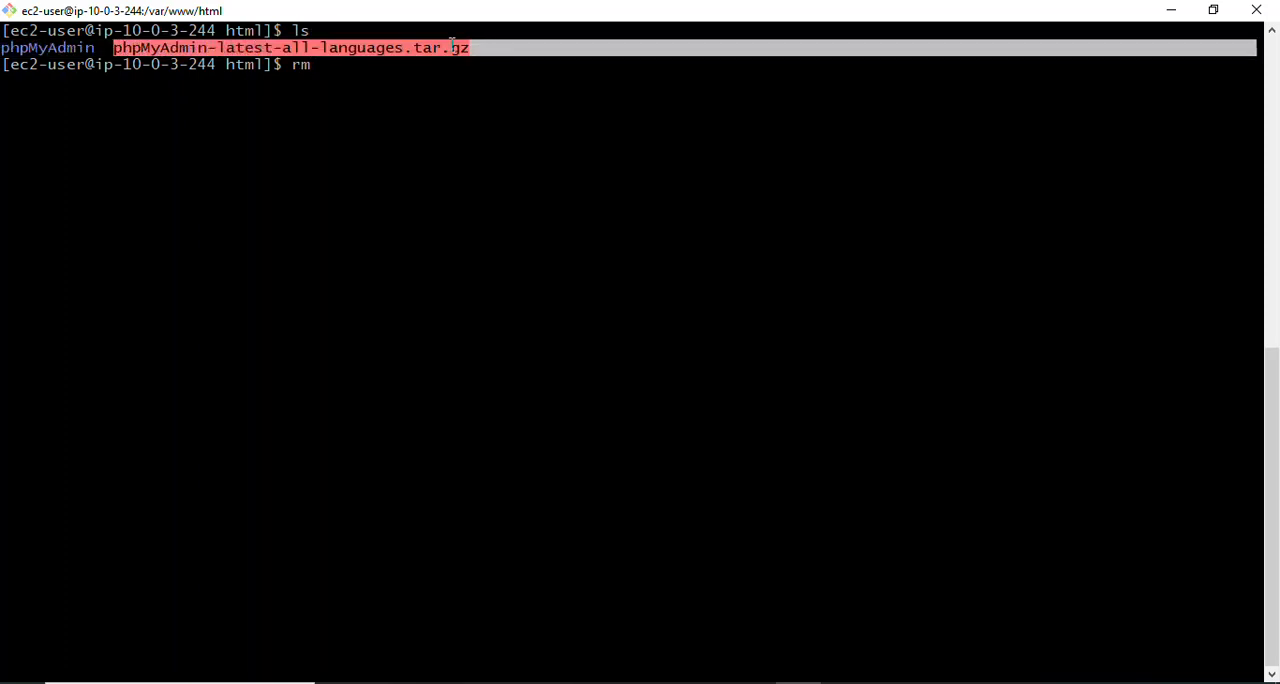
pyautogui.rightClick(453, 52)
pyautogui.click(508, 85)
pyautogui.click(400, 75)
pyautogui.rightClick(400, 75)
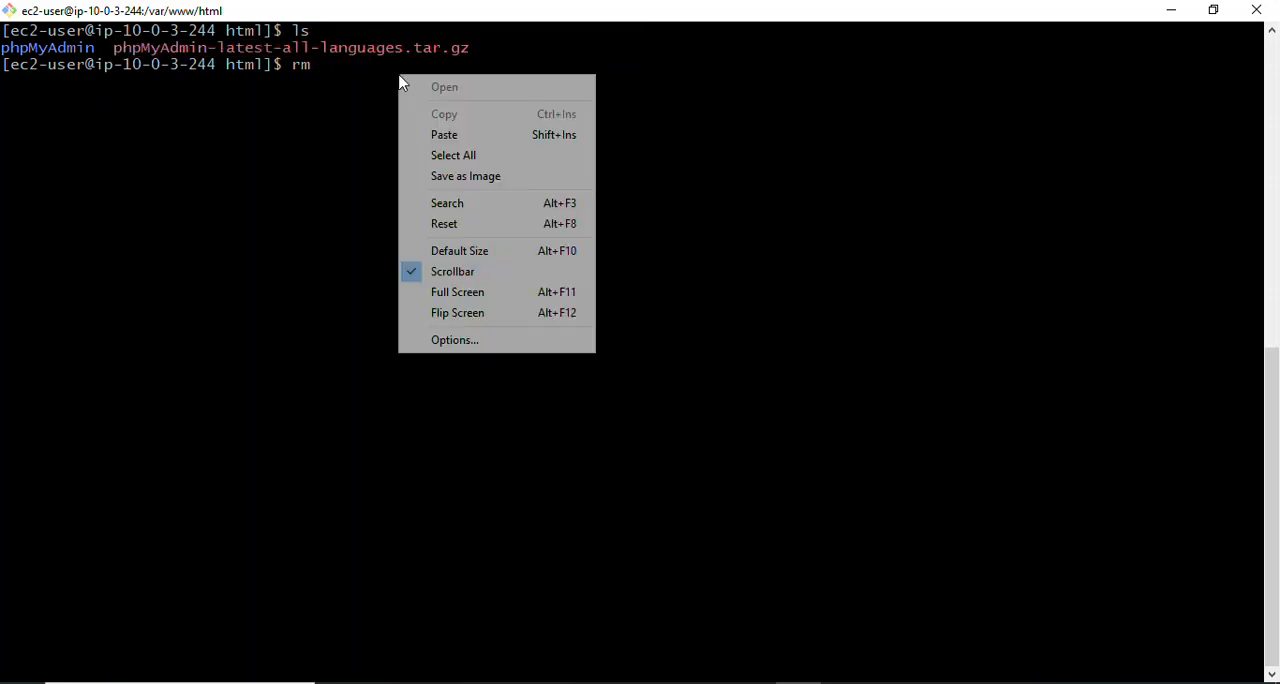
pyautogui.click(452, 125)
pyautogui.press('Return')
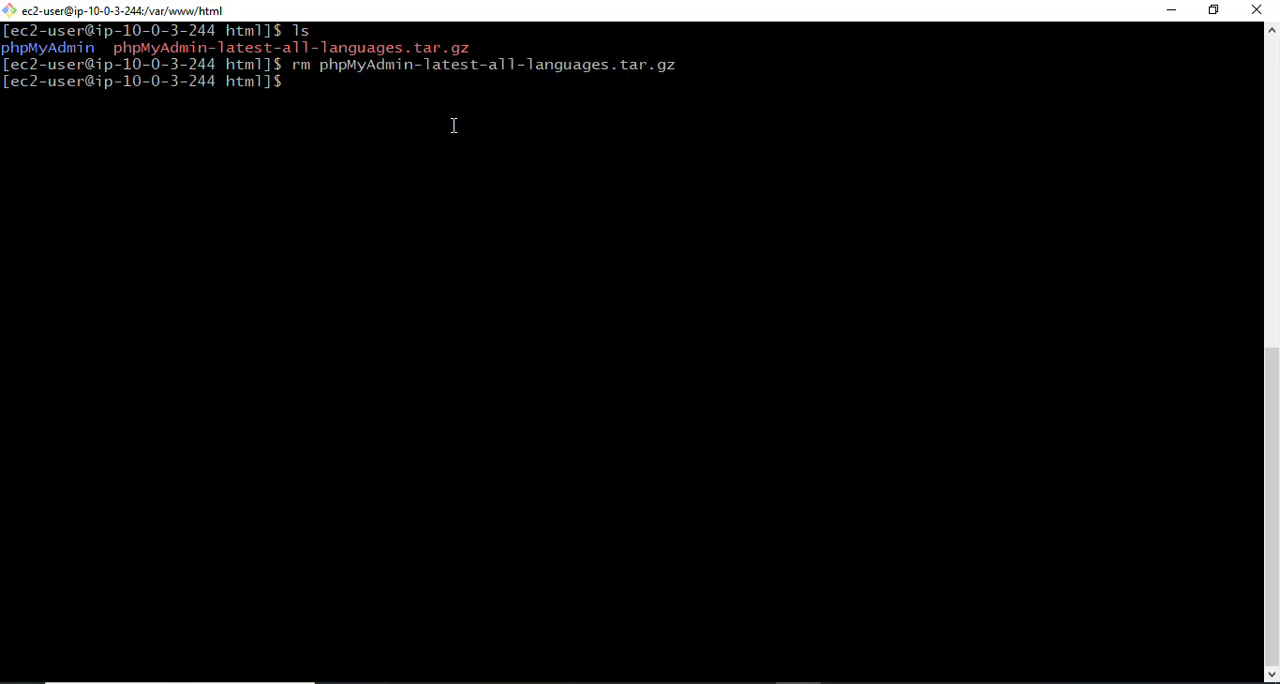
pyautogui.write('ls')
pyautogui.press('Return')
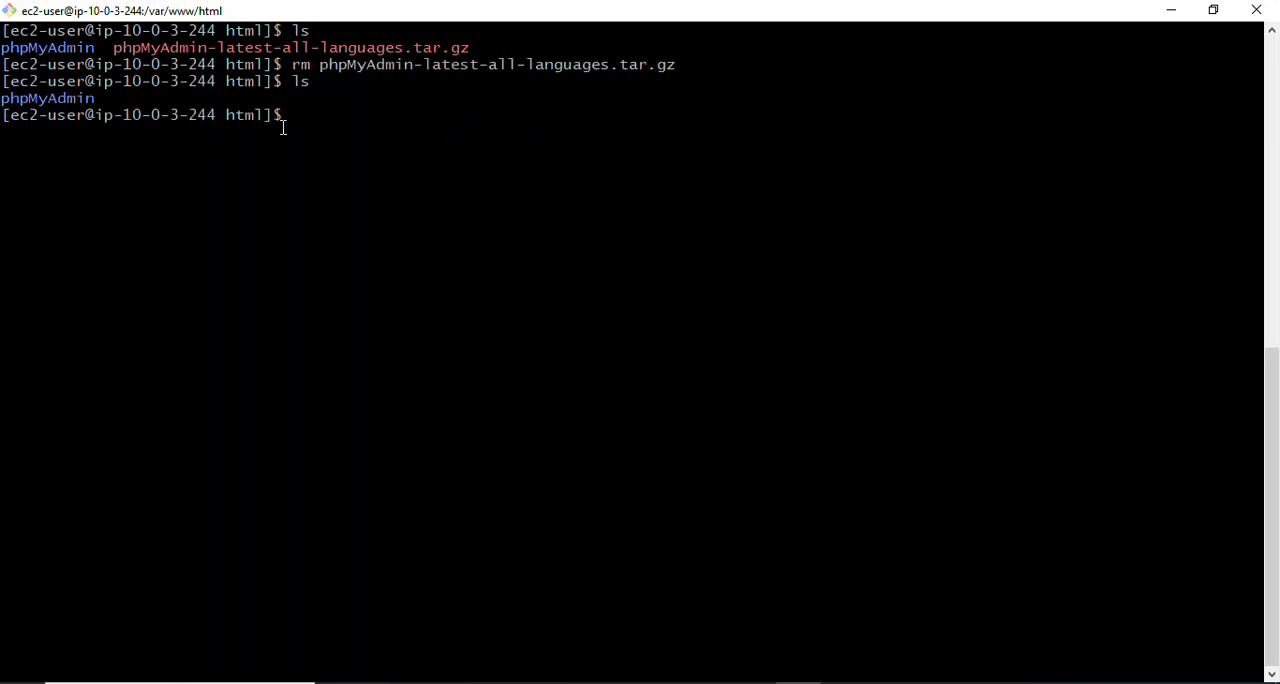
pyautogui.moveTo(100, 97); pyautogui.dragTo(3, 94)
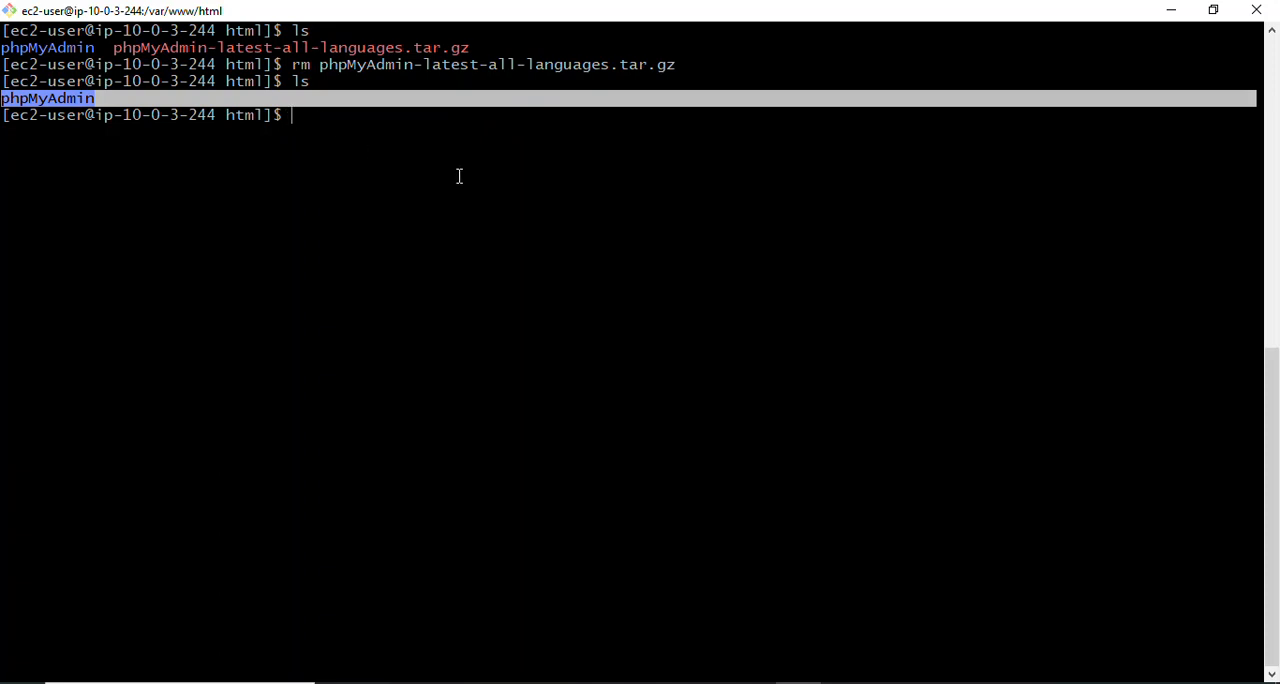
pyautogui.click(350, 129)
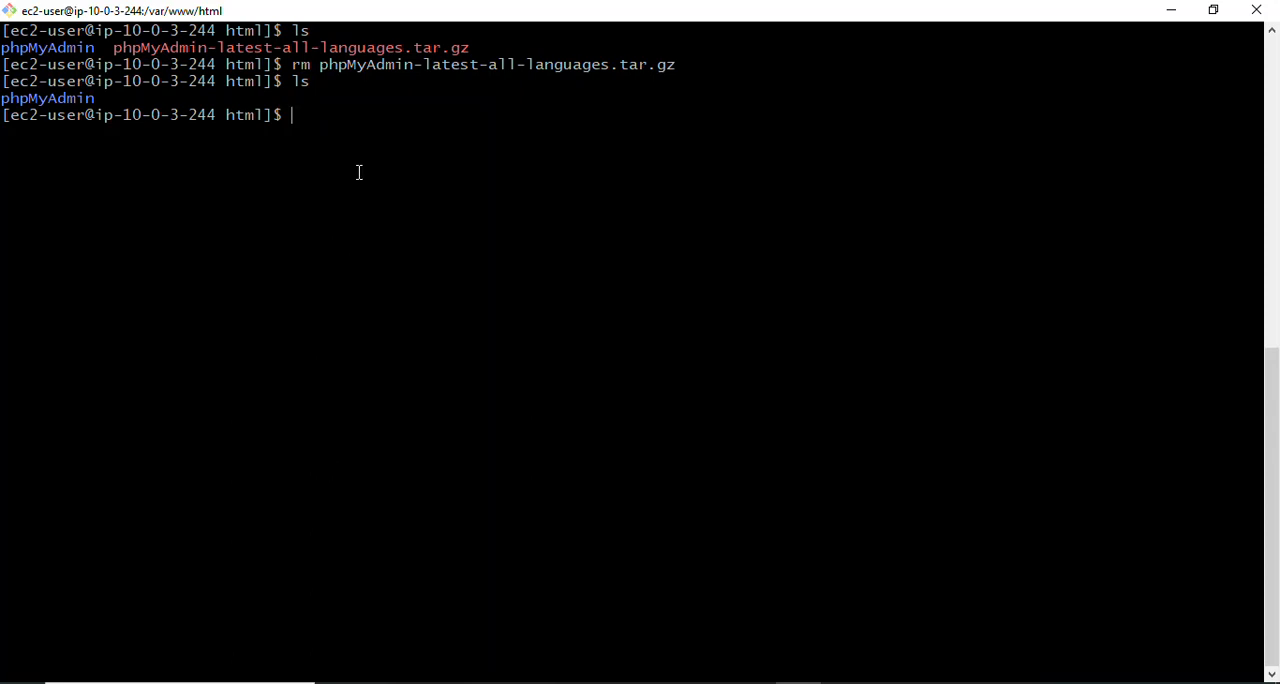
# - Switch to the AWS console in the Edge browser and return from the app-server-1 connection page to the EC2 Instances list
pyautogui.moveTo(385, 678)
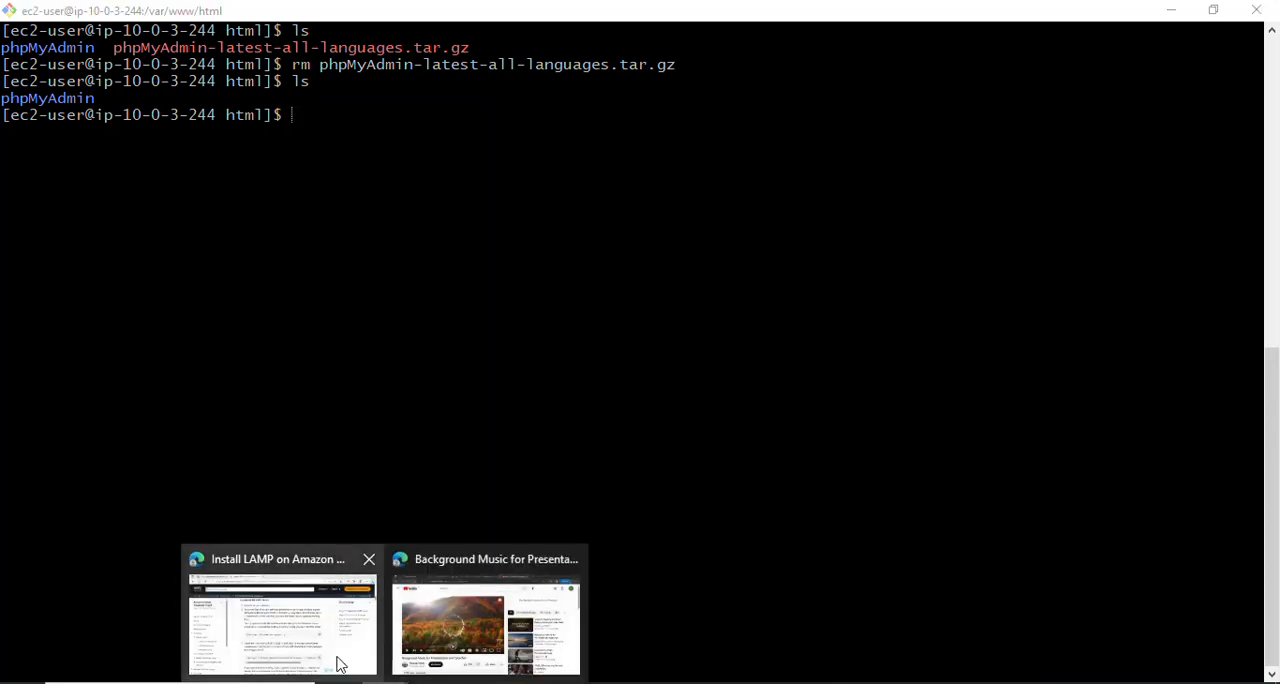
pyautogui.click(336, 660)
pyautogui.click(168, 12)
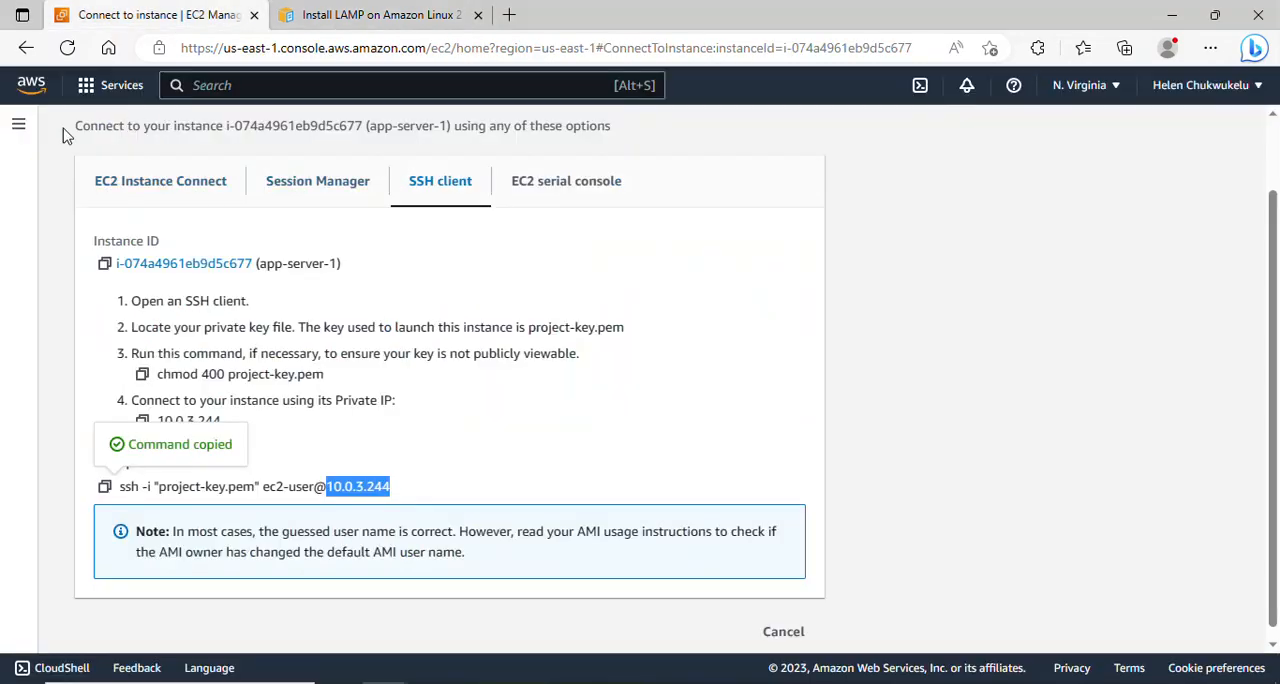
pyautogui.scroll(2, 1273, 234)
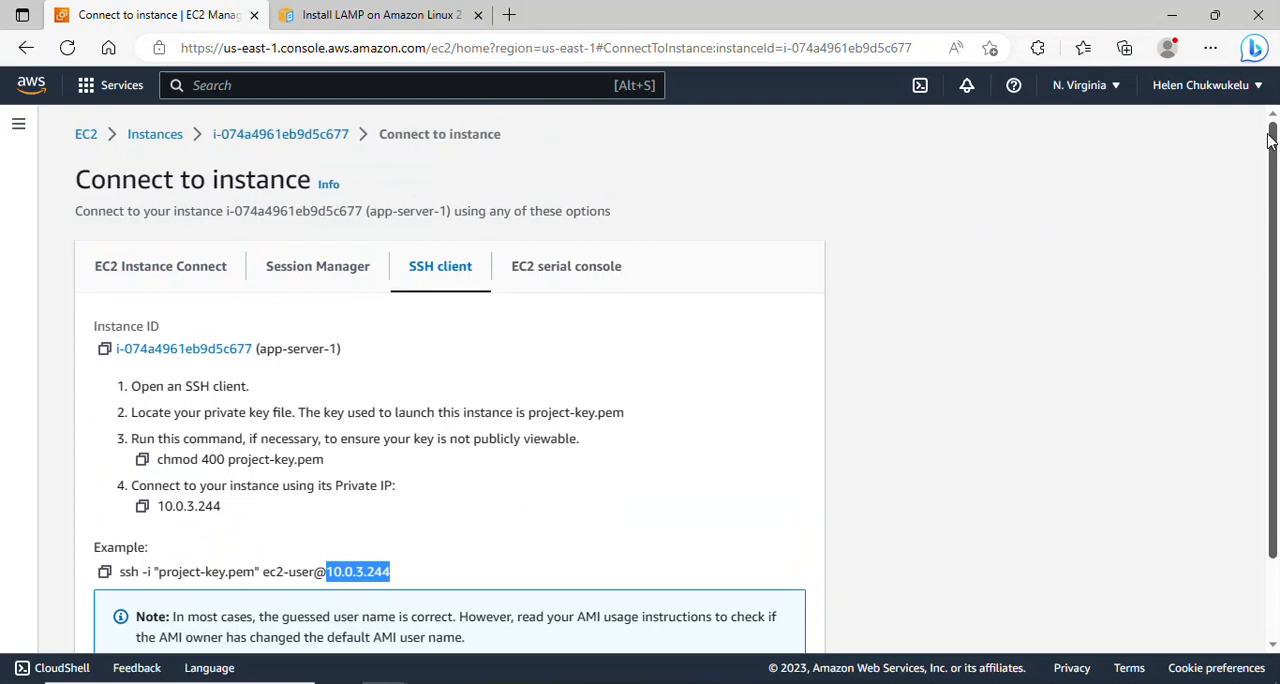
pyautogui.click(152, 136)
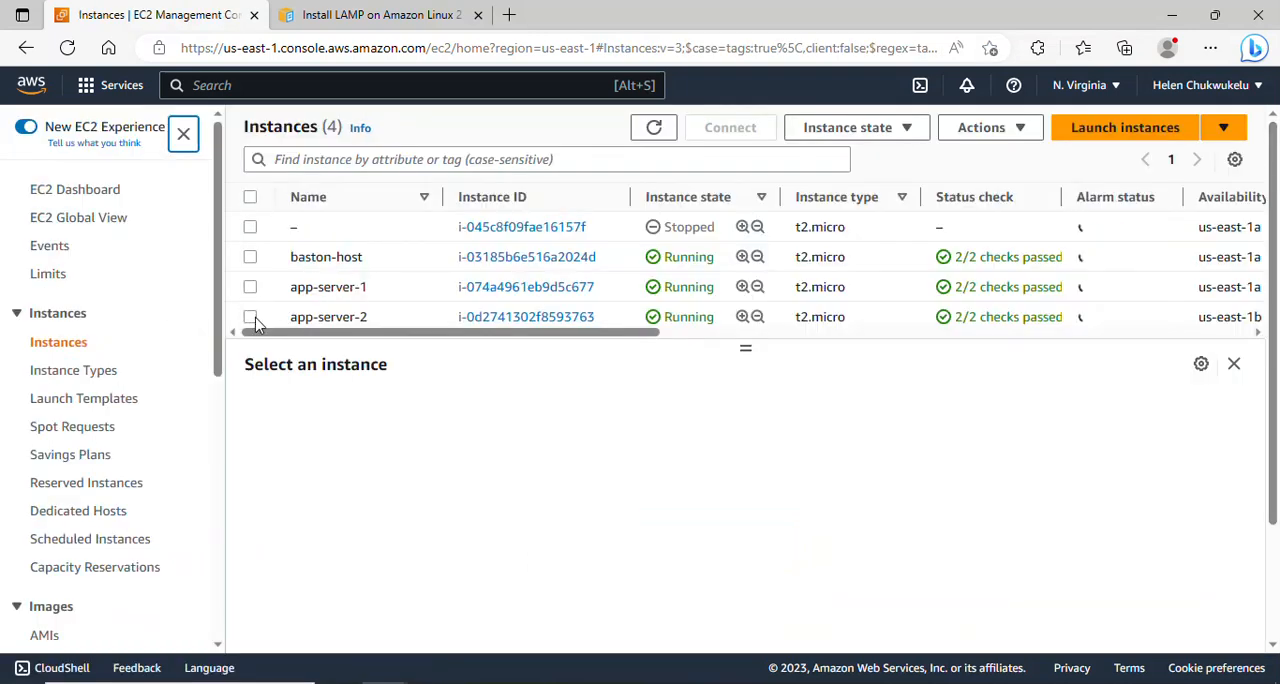
# - Open the SSH client connection instructions for app-server-2 and copy its example SSH command
pyautogui.click(250, 316)
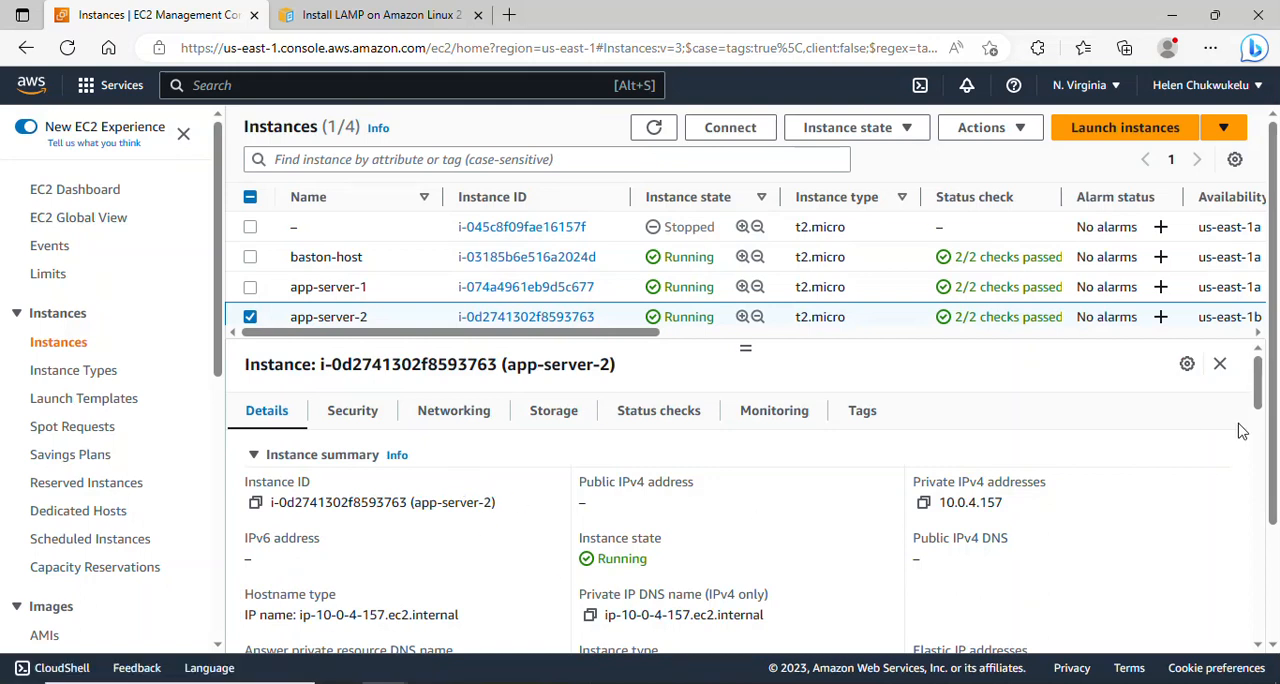
pyautogui.scroll(-1, 1258, 402)
pyautogui.scroll(1, 1260, 400)
pyautogui.click(737, 128)
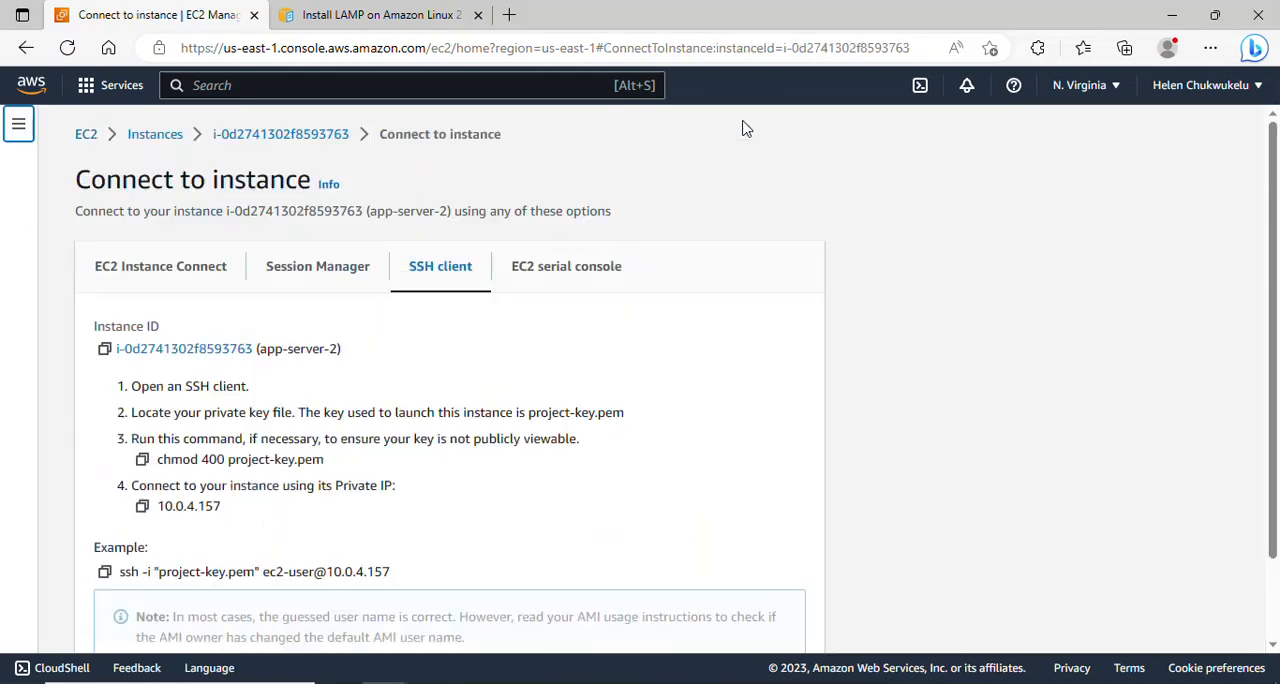
pyautogui.click(105, 571)
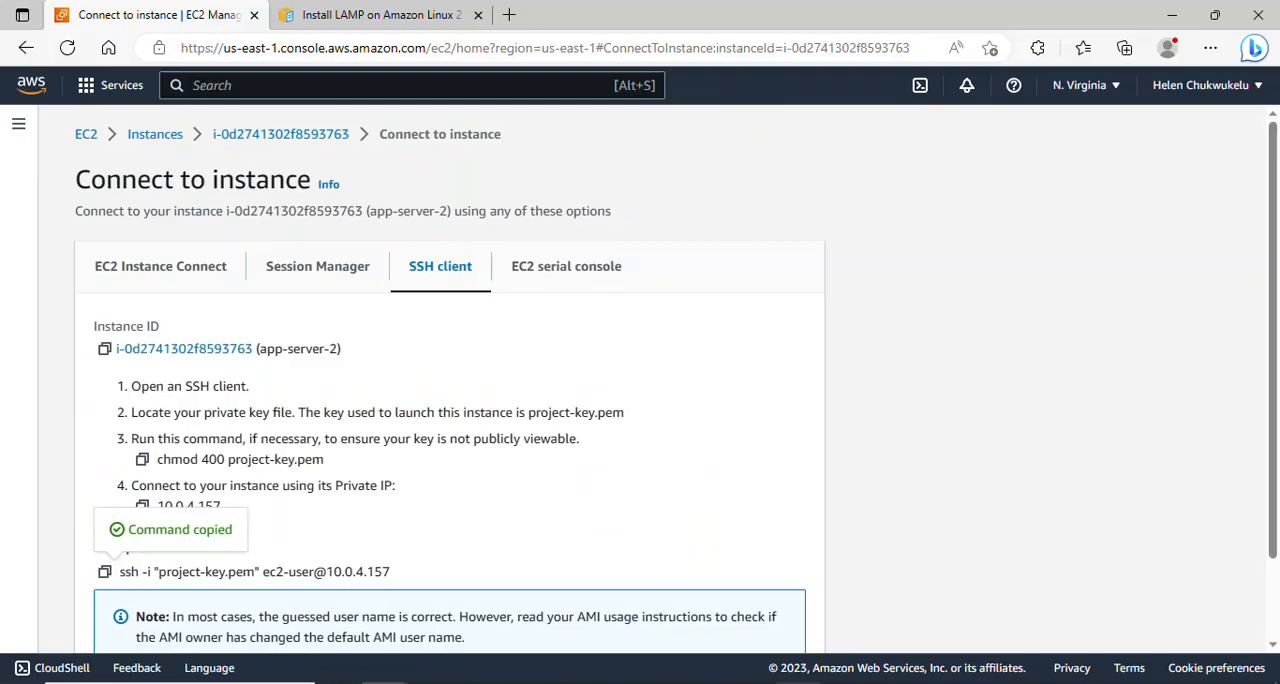
# - Switch to the Git Bash terminal and close the app-server-1 session with exit, returning to baston-host
pyautogui.click(798, 682)
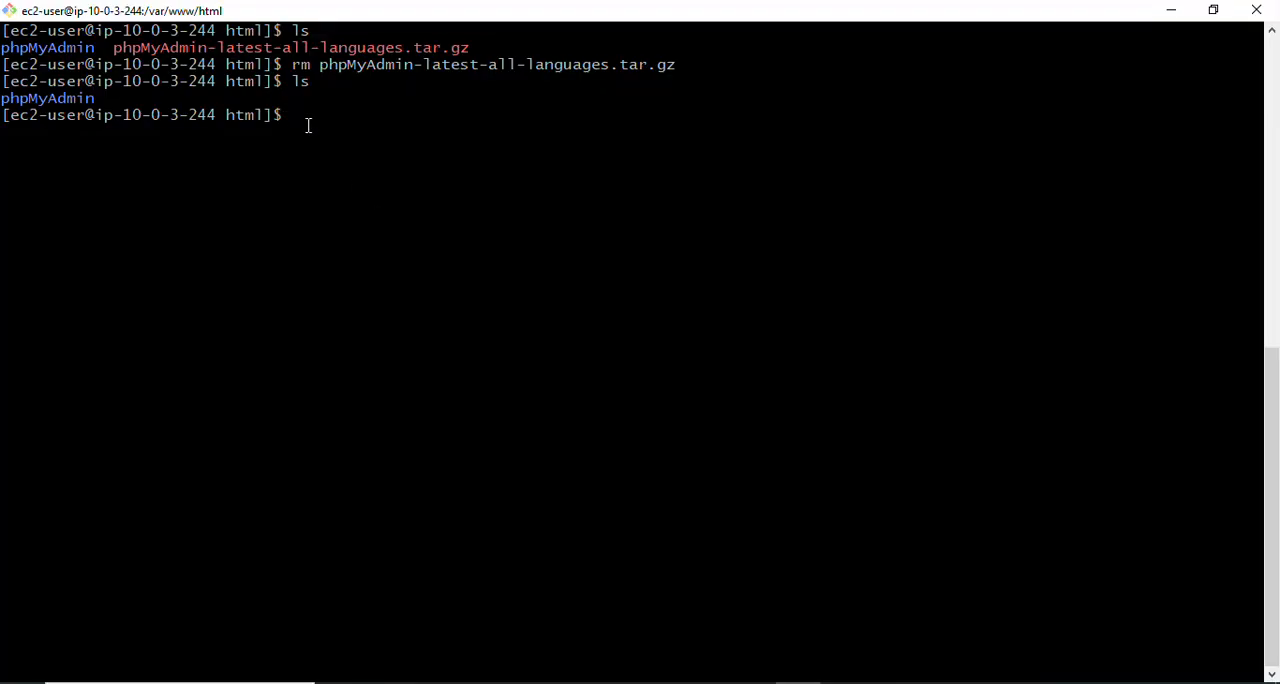
pyautogui.write('exit')
pyautogui.press('Return')
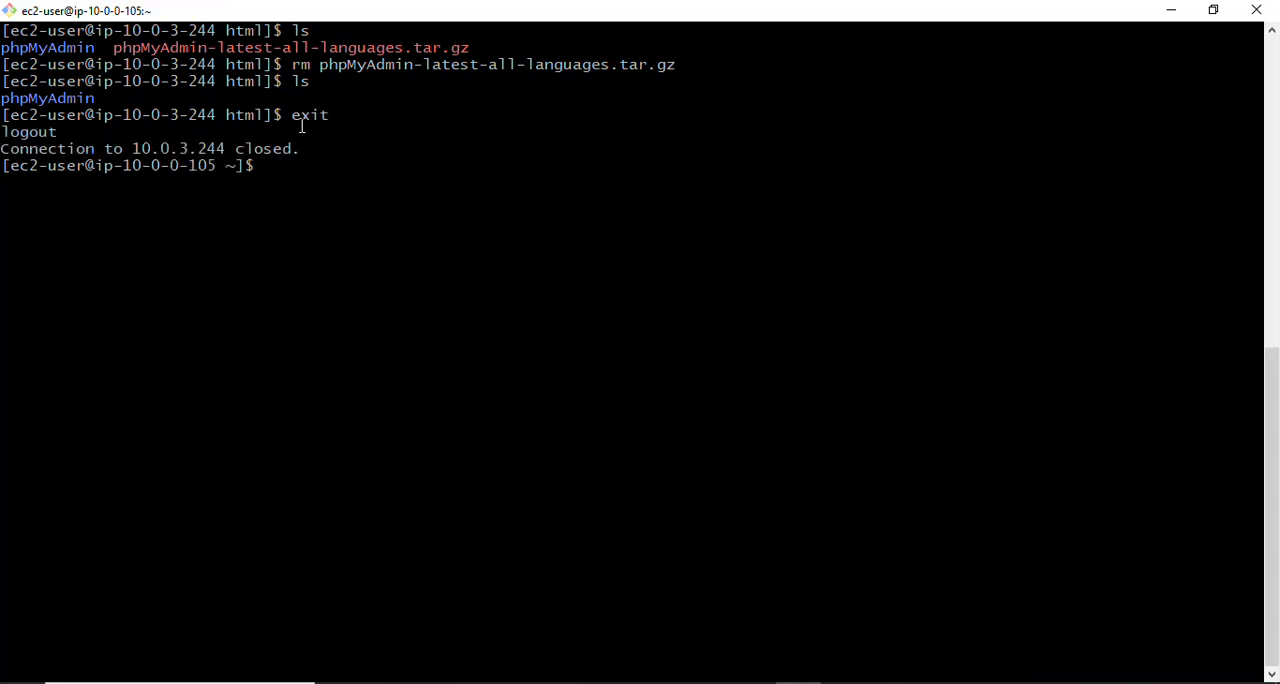
pyautogui.moveTo(233, 165); pyautogui.dragTo(3, 170)
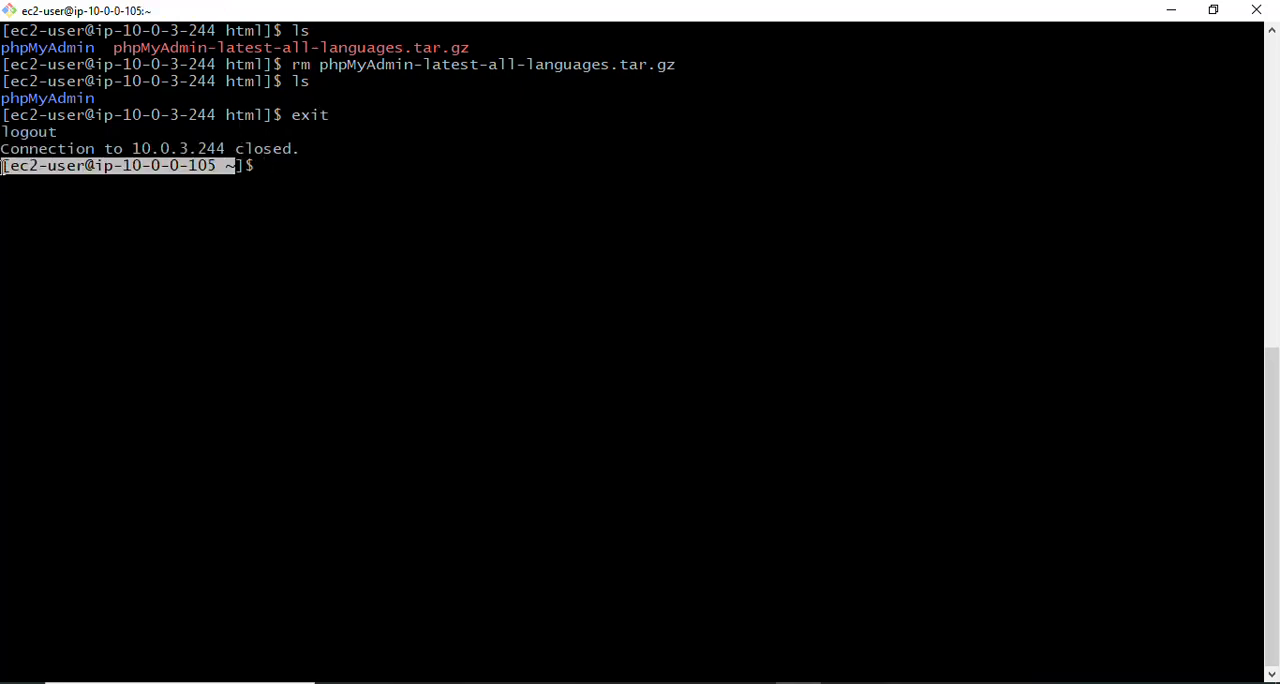
pyautogui.click(301, 176)
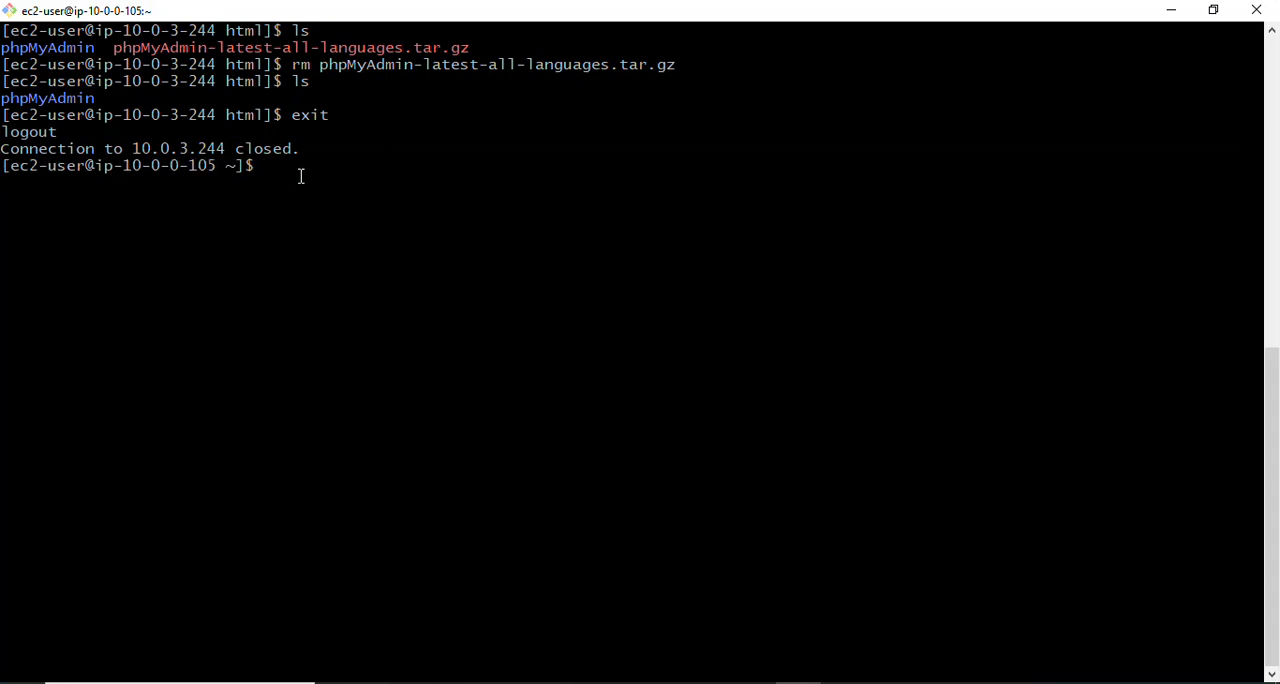
pyautogui.rightClick(301, 176)
pyautogui.click(342, 236)
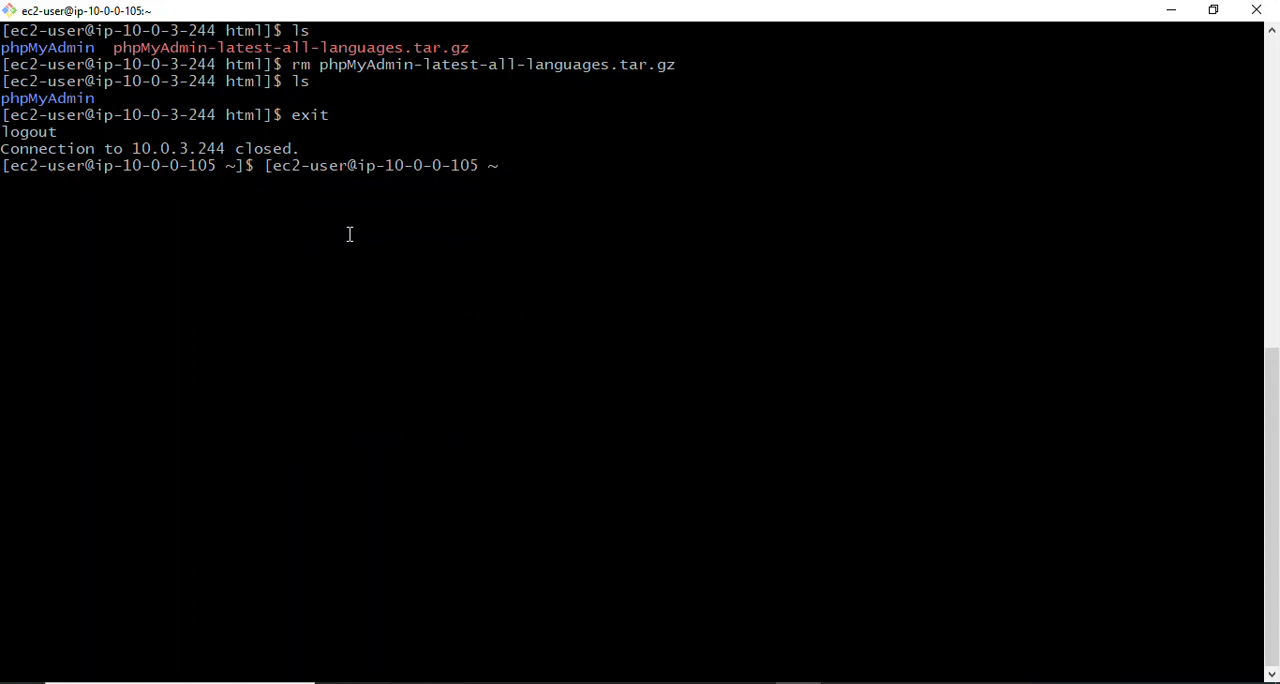
pyautogui.click(384, 682)
pyautogui.click(300, 625)
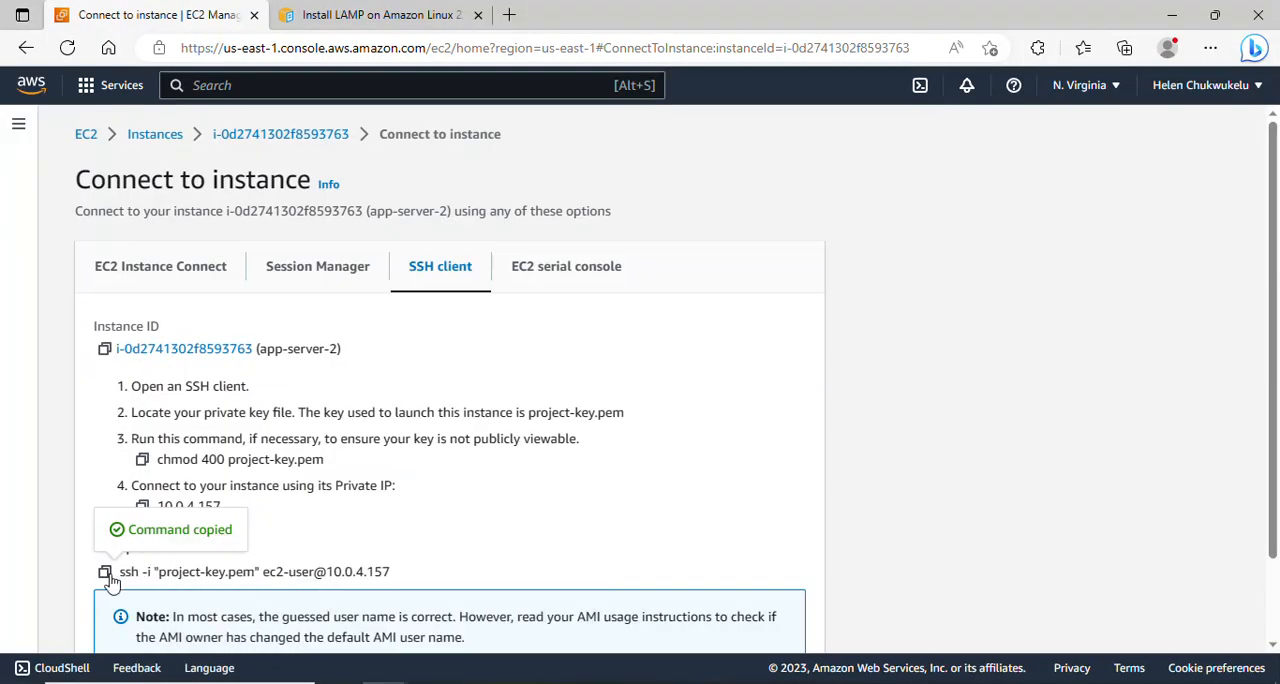
pyautogui.click(798, 682)
pyautogui.press('BackSpace')
pyautogui.press('BackSpace')
pyautogui.press('BackSpace')
pyautogui.press('BackSpace')
pyautogui.press('BackSpace')
pyautogui.press('BackSpace')
pyautogui.press('BackSpace')
pyautogui.press('BackSpace')
pyautogui.press('BackSpace')
pyautogui.press('BackSpace')
pyautogui.press('BackSpace')
pyautogui.press('BackSpace')
pyautogui.press('BackSpace')
pyautogui.press('BackSpace')
pyautogui.press('BackSpace')
pyautogui.press('BackSpace')
pyautogui.press('BackSpace')
pyautogui.press('BackSpace')
pyautogui.press('BackSpace')
pyautogui.press('BackSpace')
pyautogui.press('BackSpace')
pyautogui.press('BackSpace')
pyautogui.press('BackSpace')
pyautogui.press('BackSpace')
pyautogui.press('BackSpace')
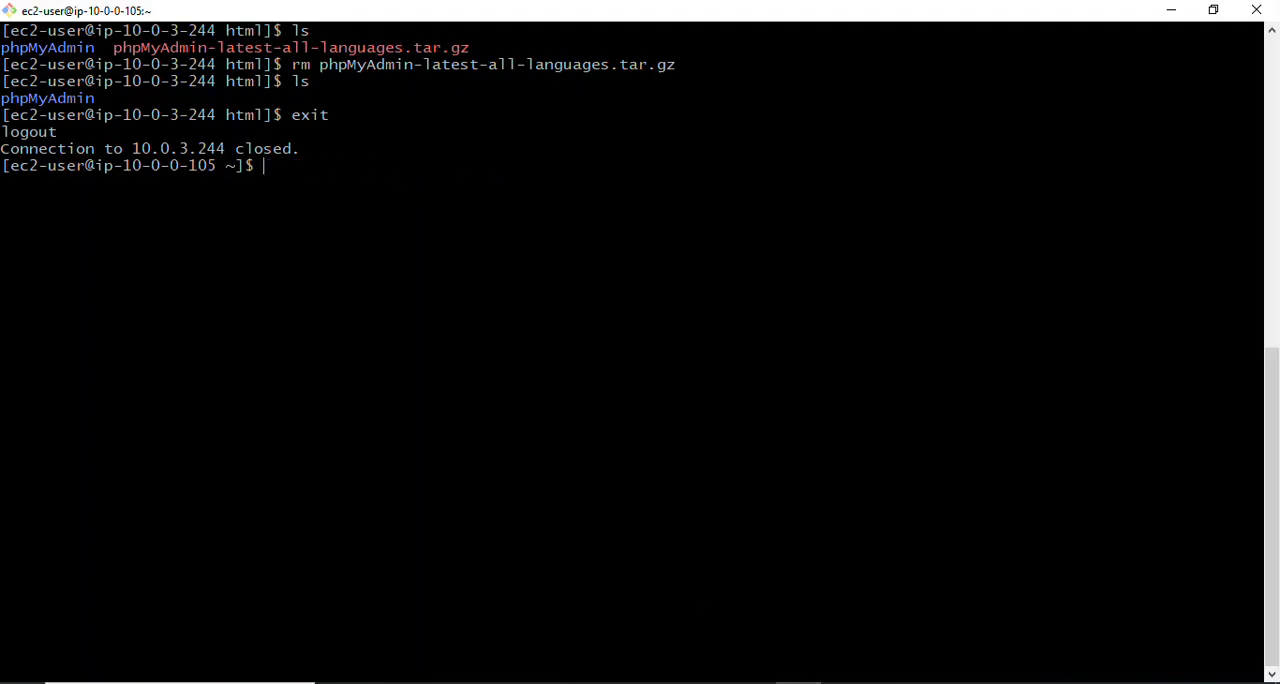
pyautogui.rightClick(514, 182)
pyautogui.click(586, 240)
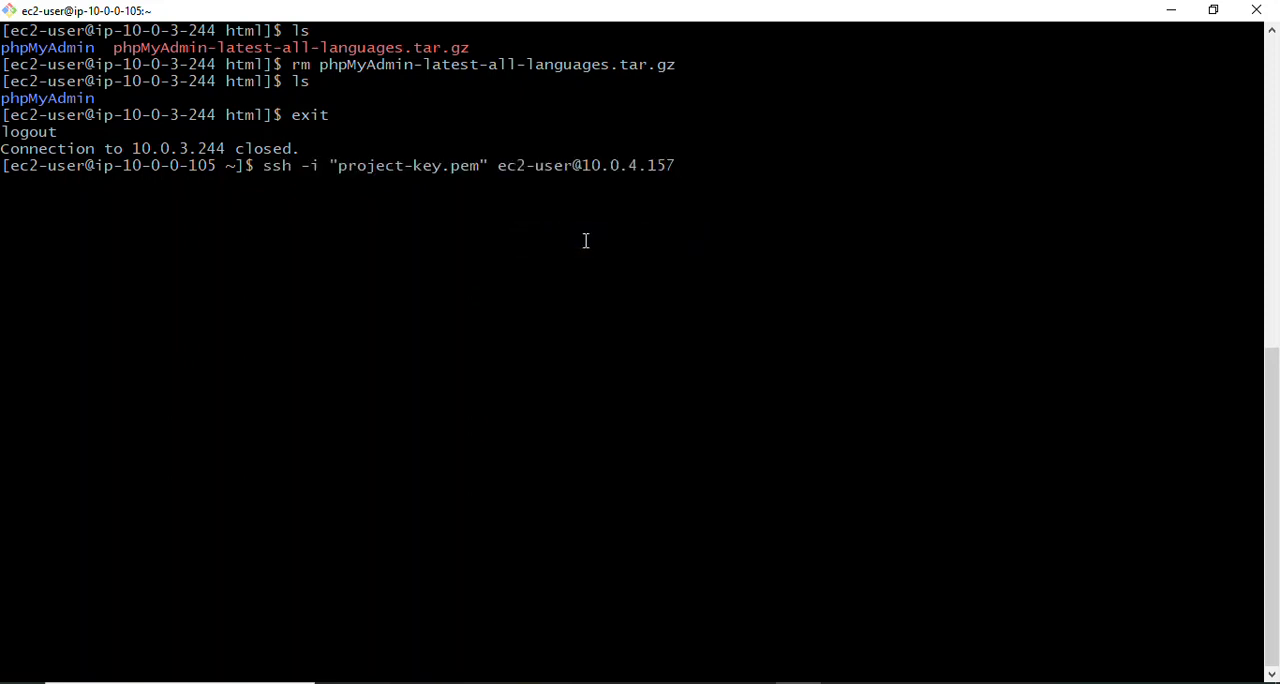
pyautogui.press('Return')
pyautogui.write('yes')
pyautogui.press('Return')
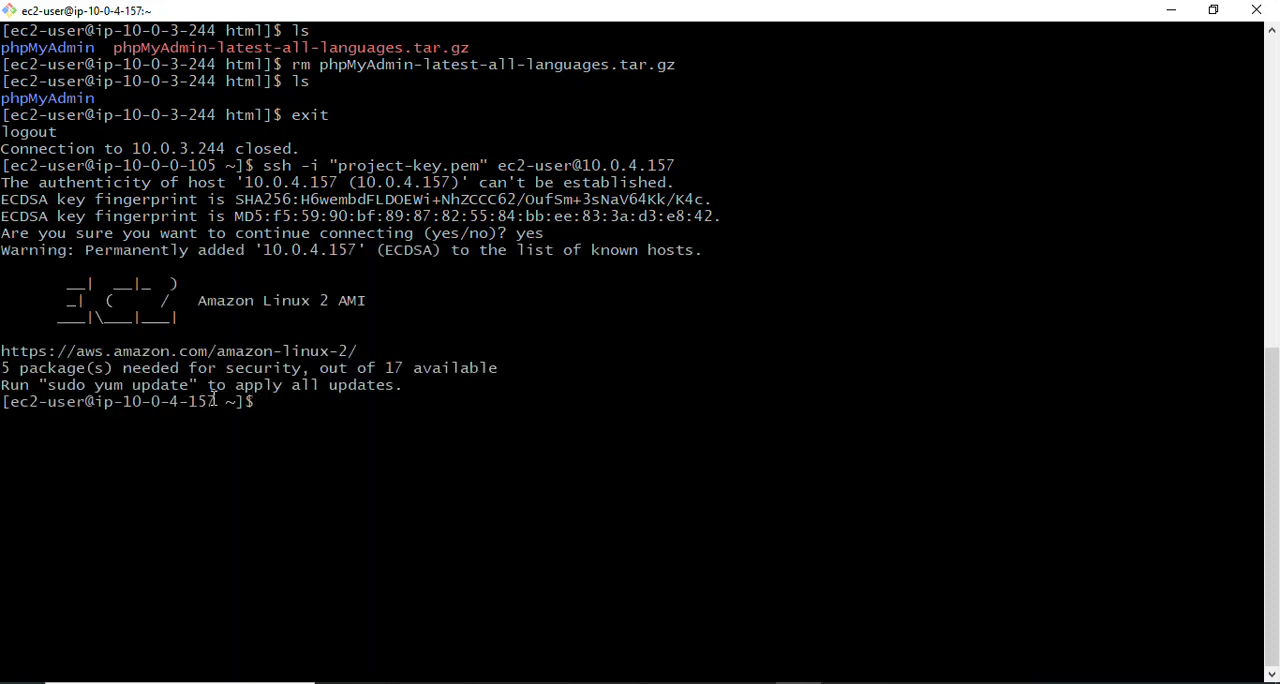
pyautogui.moveTo(213, 398); pyautogui.dragTo(142, 400)
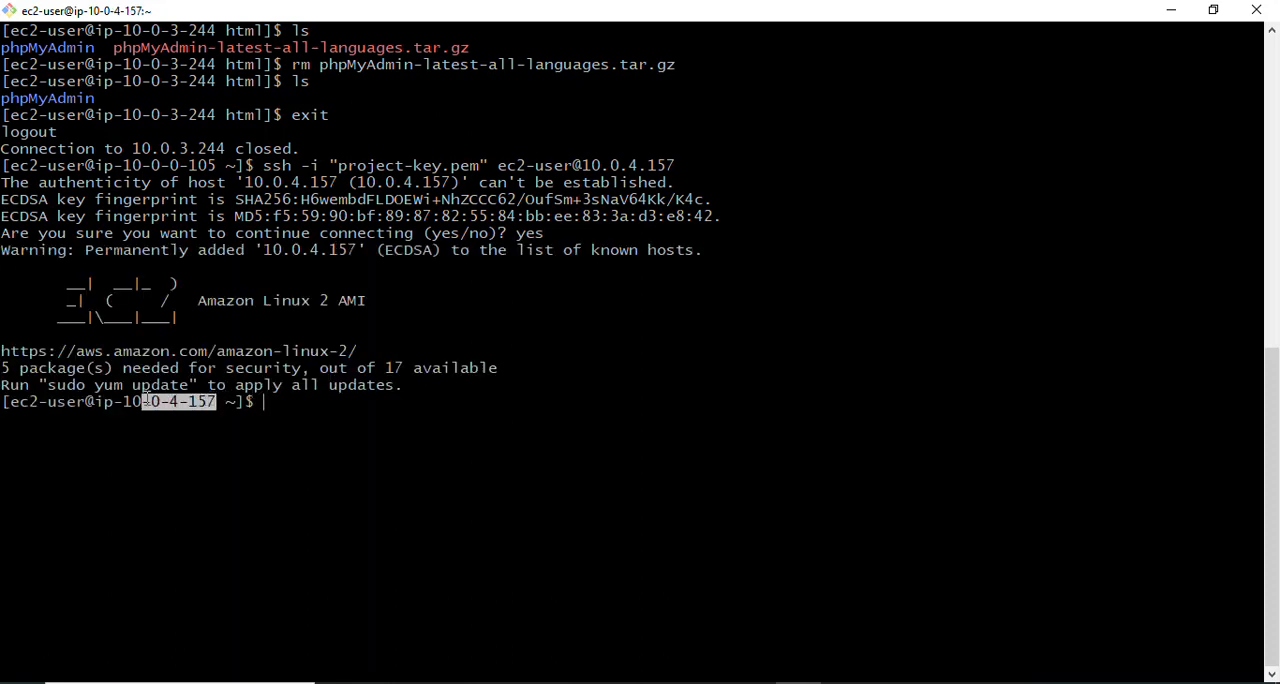
pyautogui.click(283, 402)
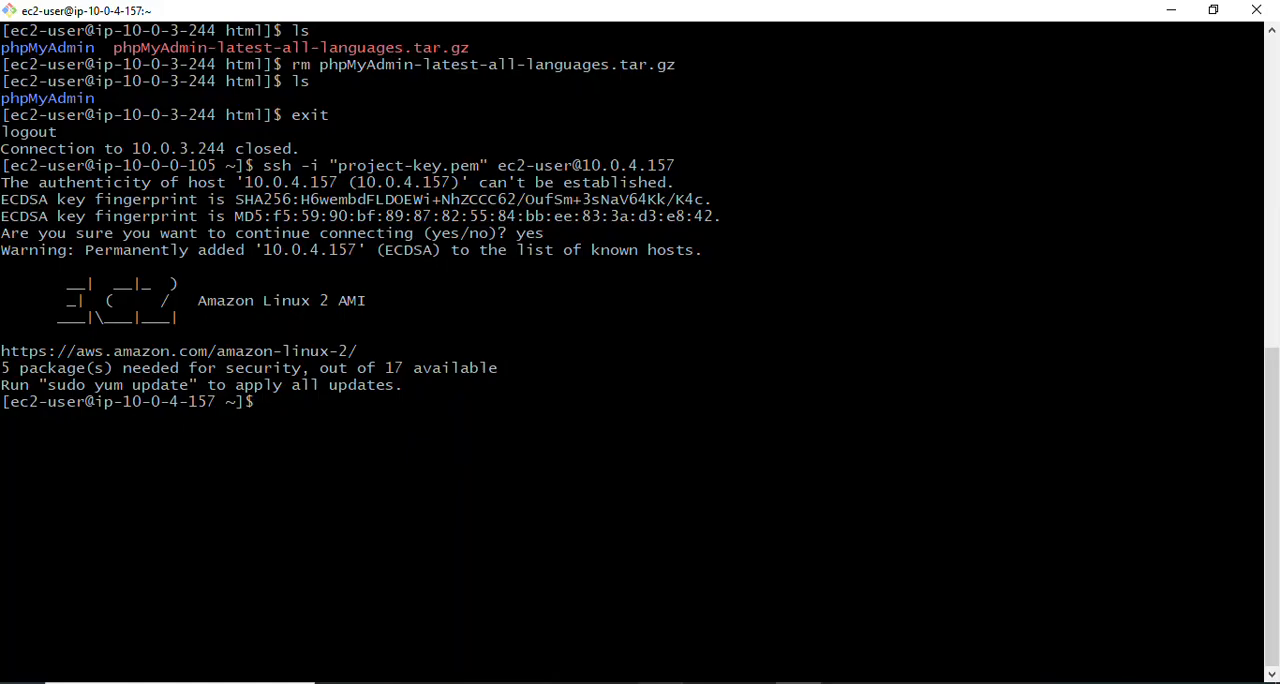
# - Review the phpMyAdmin extraction and removal commands in the Notepad notes, highlight the rm phpMyAdmin-latest-all-languages.tar.gz line, and return to the terminal
pyautogui.click(660, 683)
pyautogui.click(412, 460)
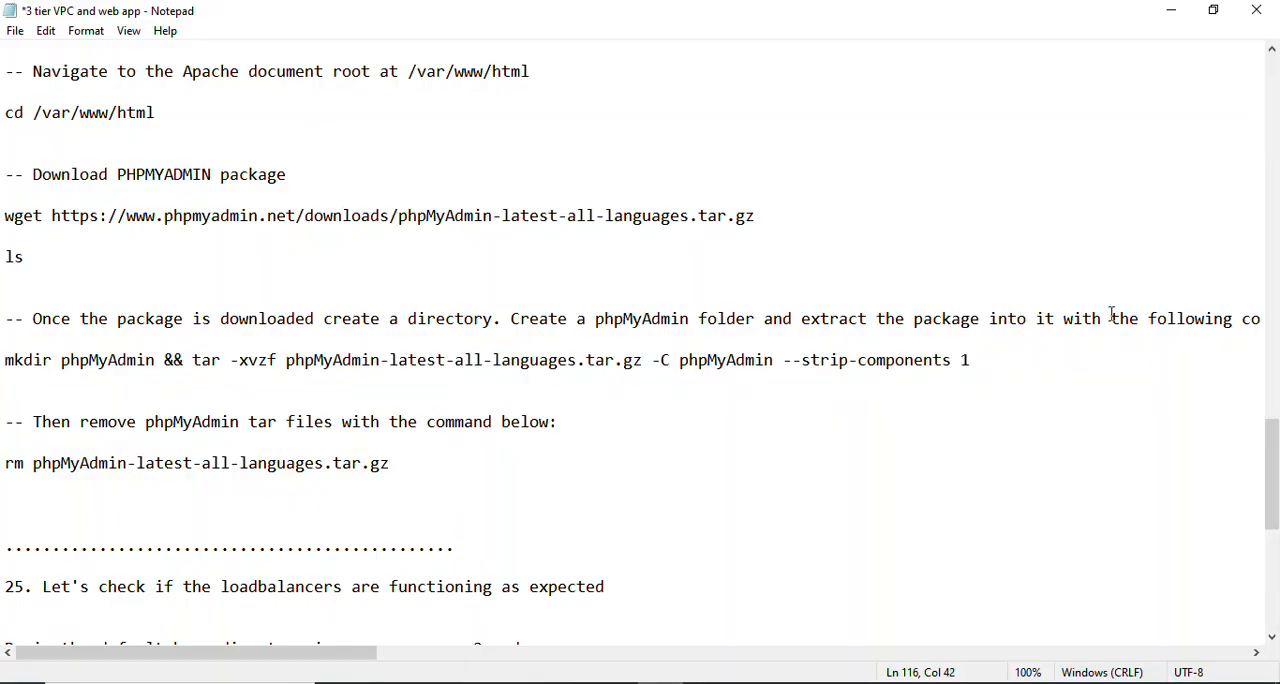
pyautogui.moveTo(1271, 469); pyautogui.dragTo(1276, 499)
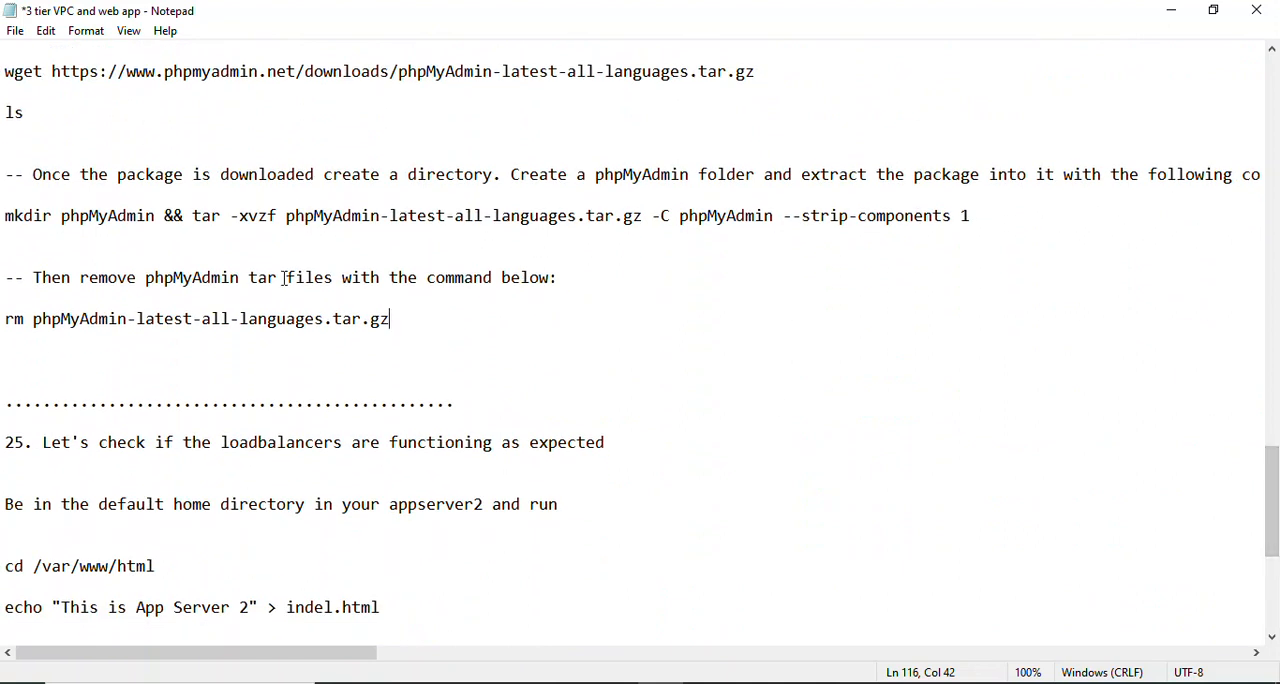
pyautogui.moveTo(3, 318); pyautogui.dragTo(488, 325)
pyautogui.hotkey('alt', 'Tab')
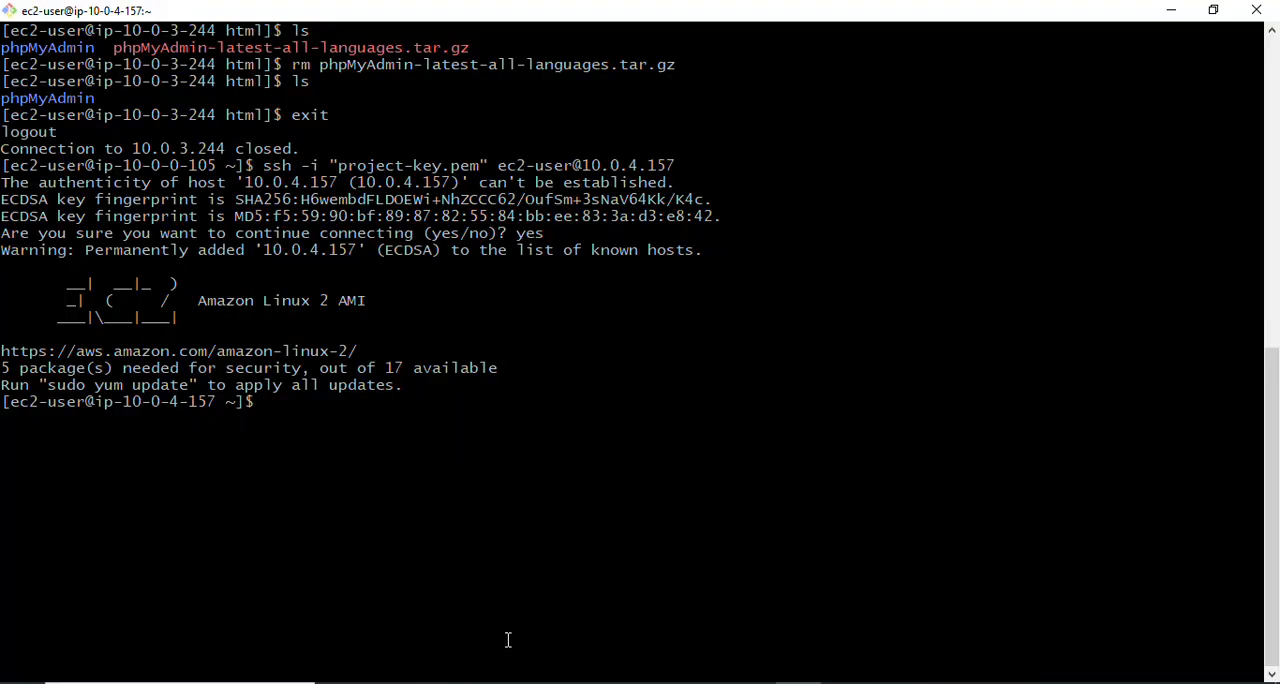